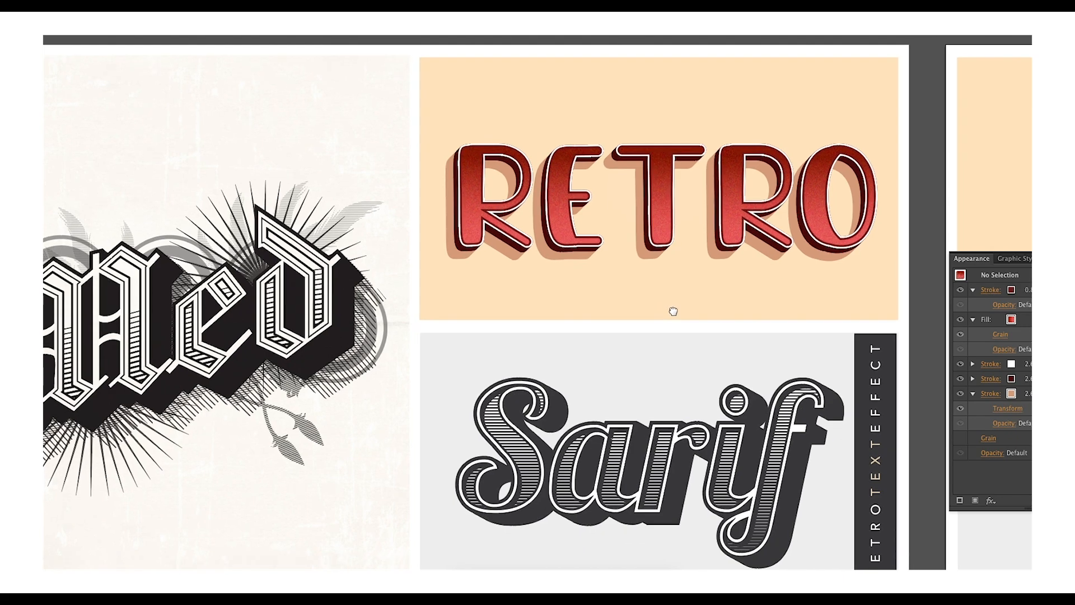
# Step: Examine the finished text-effect samples: the dotted B, RETRO, Sarif and Med lettering
pyautogui.scroll(4, 669, 404)
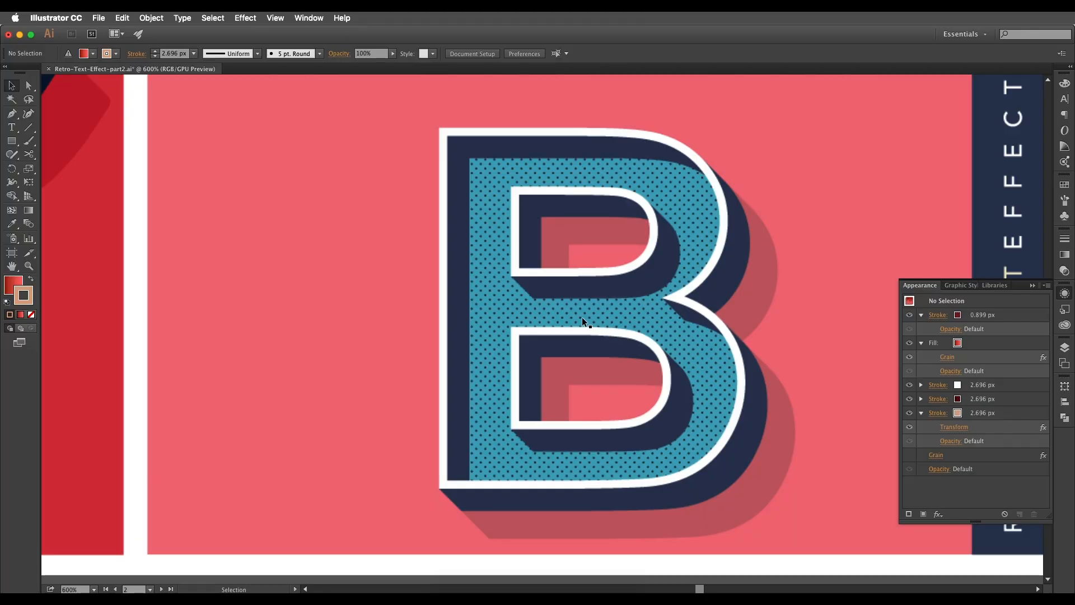
pyautogui.scroll(-2, 597, 401)
pyautogui.moveTo(602, 445); pyautogui.dragTo(620, 165)
pyautogui.moveTo(615, 348); pyautogui.dragTo(541, 317)
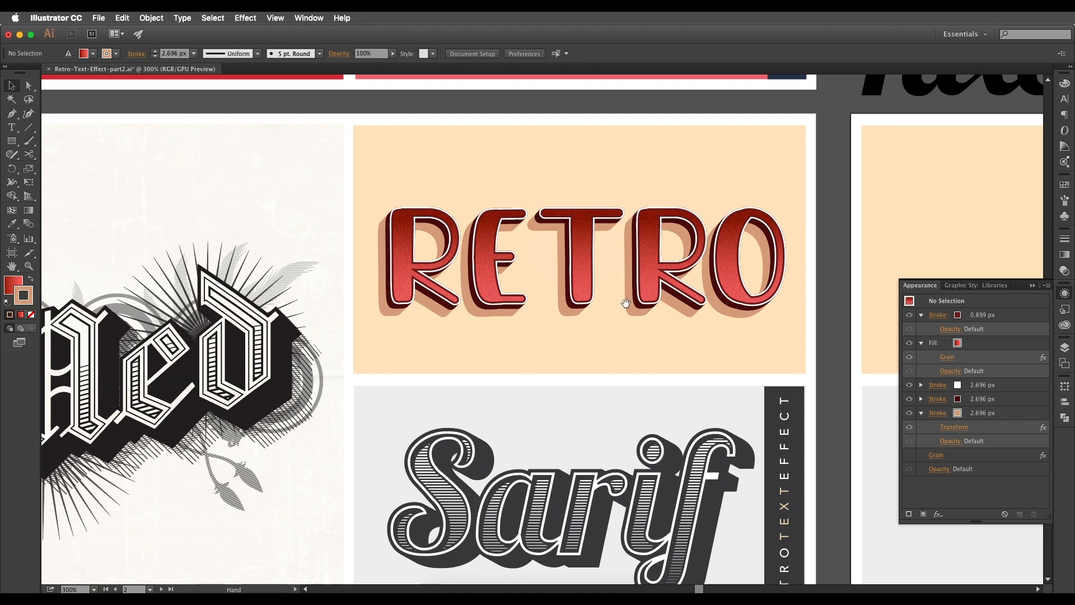
pyautogui.moveTo(667, 271); pyautogui.dragTo(576, 318)
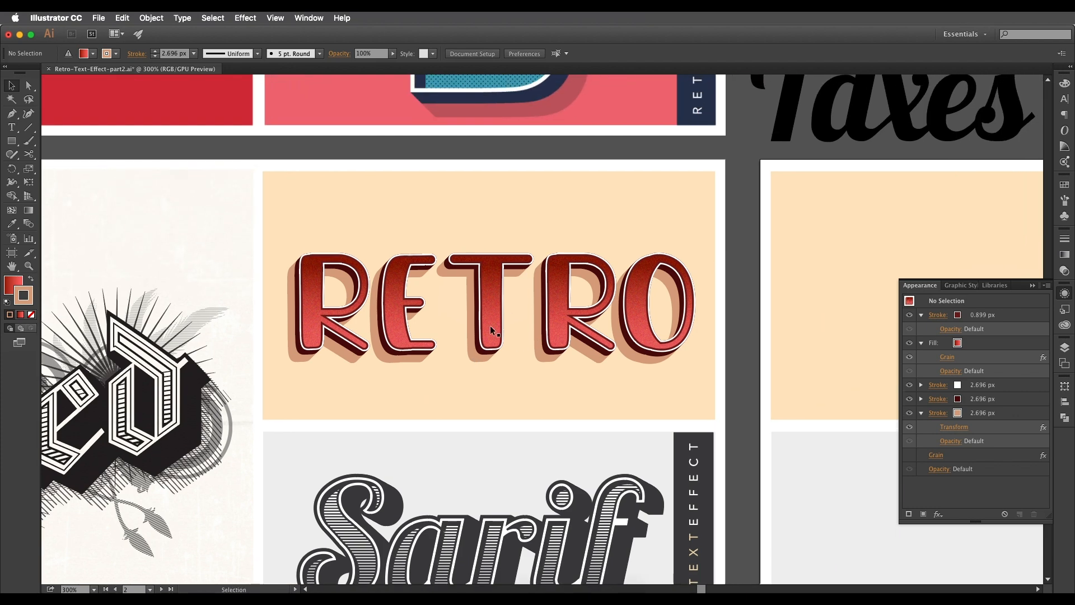
pyautogui.scroll(2, 490, 324)
pyautogui.scroll(-2, 472, 337)
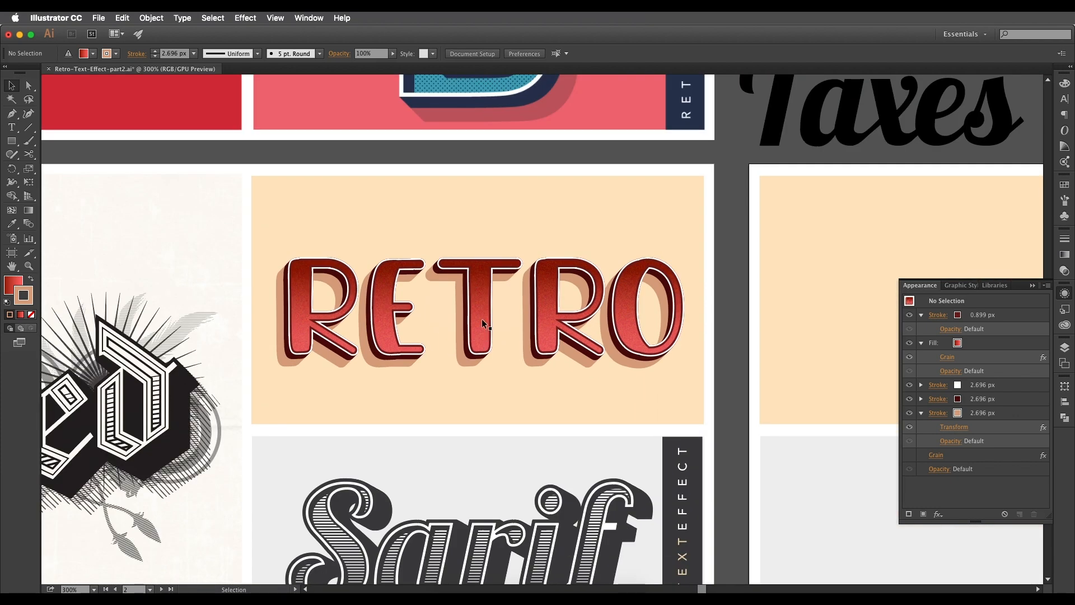
pyautogui.moveTo(482, 327); pyautogui.dragTo(539, 357)
pyautogui.scroll(-2, 446, 313)
pyautogui.scroll(3, 442, 315)
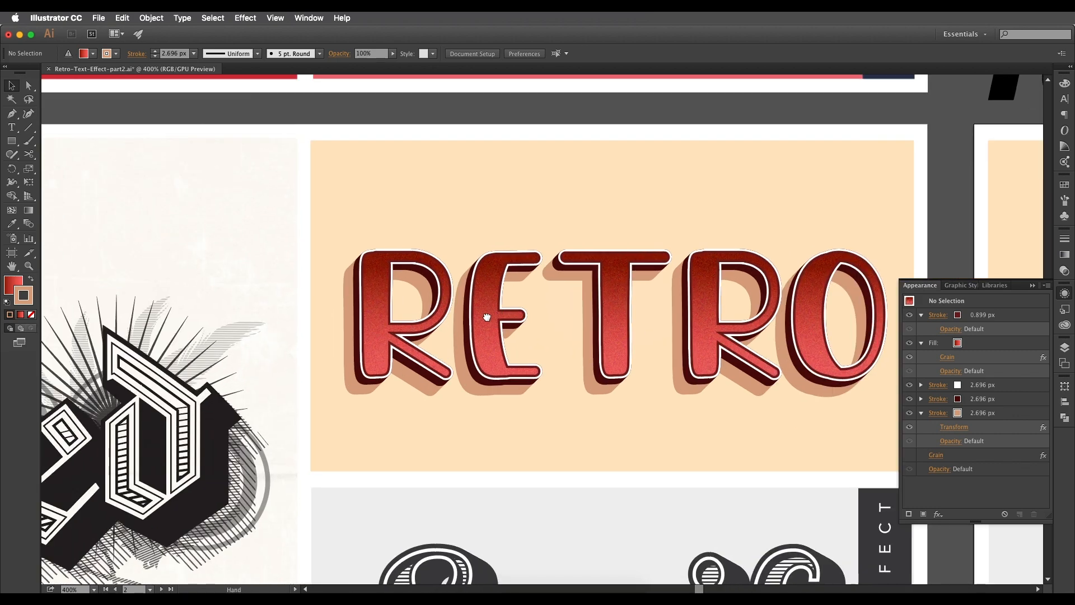
pyautogui.moveTo(472, 317); pyautogui.dragTo(496, 320)
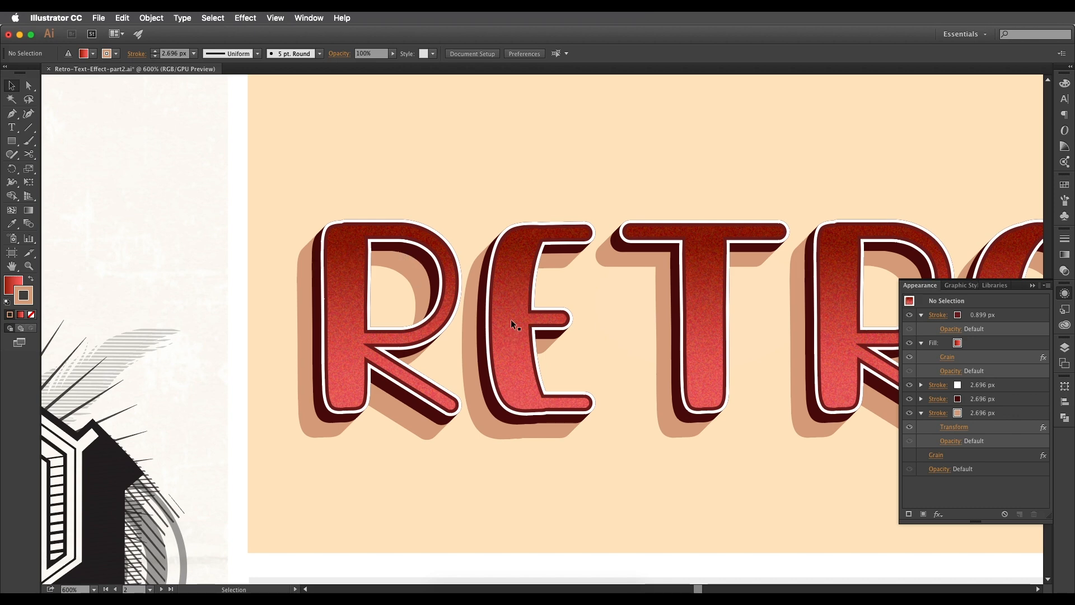
pyautogui.scroll(-3, 566, 336)
pyautogui.moveTo(607, 467); pyautogui.dragTo(616, 330)
pyautogui.scroll(3, 614, 366)
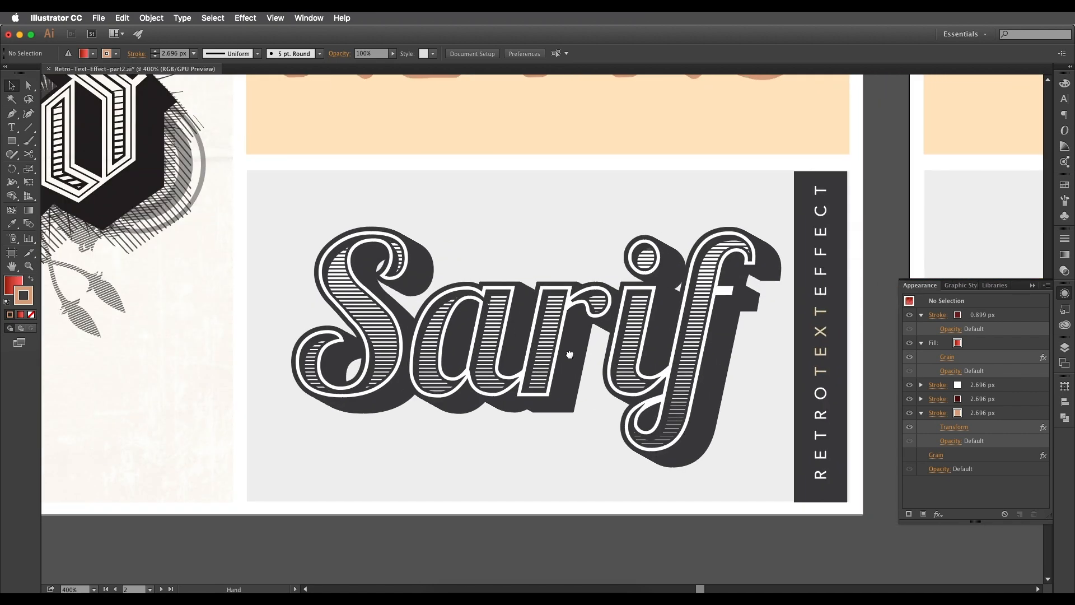
pyautogui.scroll(-1, 586, 356)
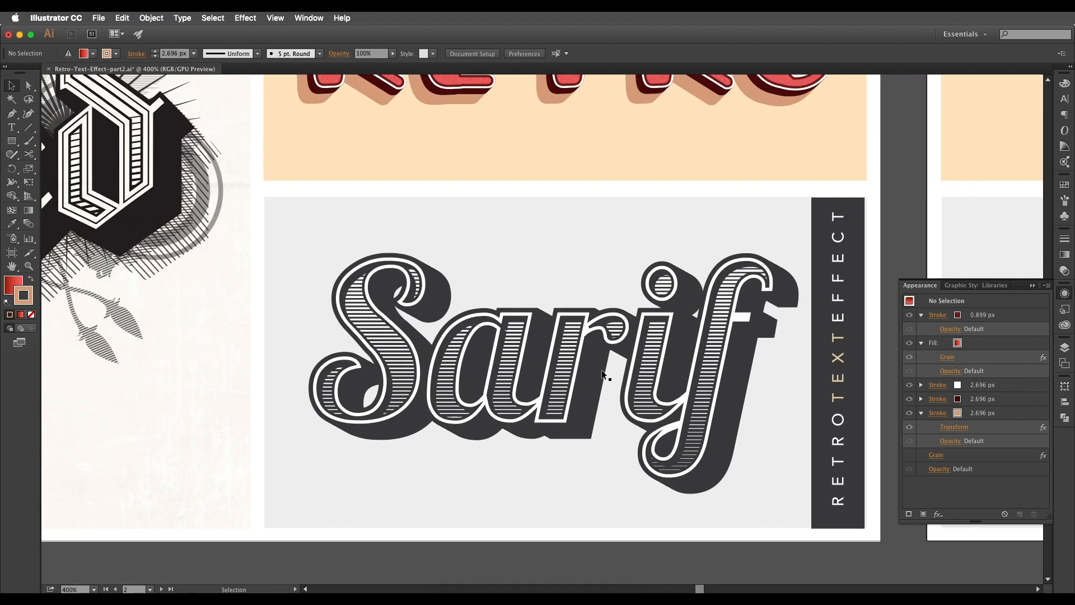
pyautogui.moveTo(565, 388); pyautogui.dragTo(410, 306)
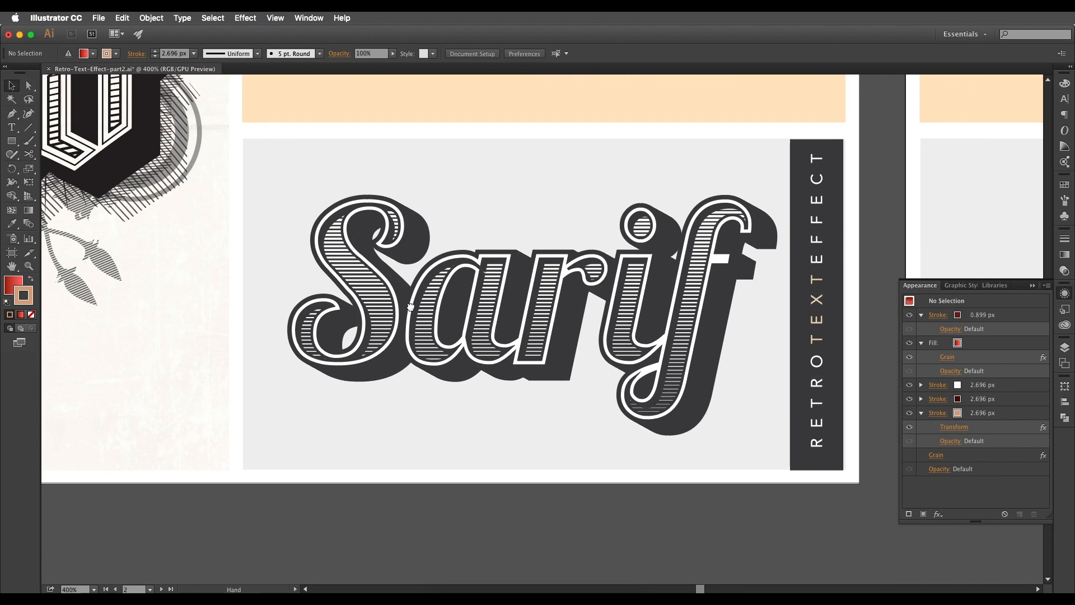
pyautogui.moveTo(261, 171); pyautogui.dragTo(607, 360)
pyautogui.scroll(-1, 400, 368)
pyautogui.moveTo(383, 378); pyautogui.dragTo(485, 339)
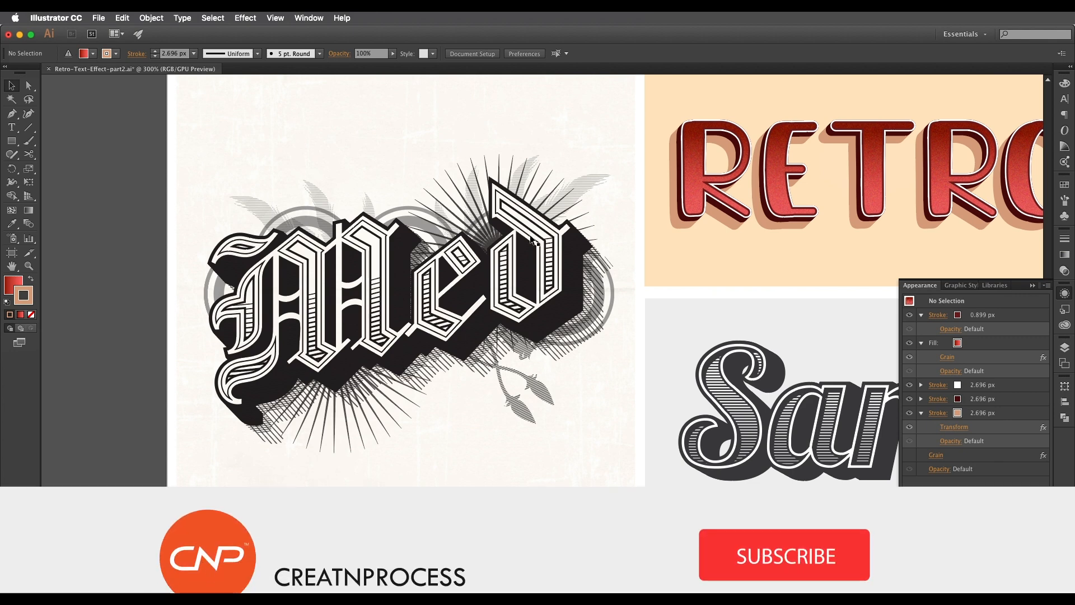
pyautogui.scroll(-2, 459, 364)
pyautogui.moveTo(492, 360); pyautogui.dragTo(331, 349)
pyautogui.scroll(1, 463, 324)
pyautogui.moveTo(723, 273); pyautogui.dragTo(650, 323)
pyautogui.scroll(2, 451, 307)
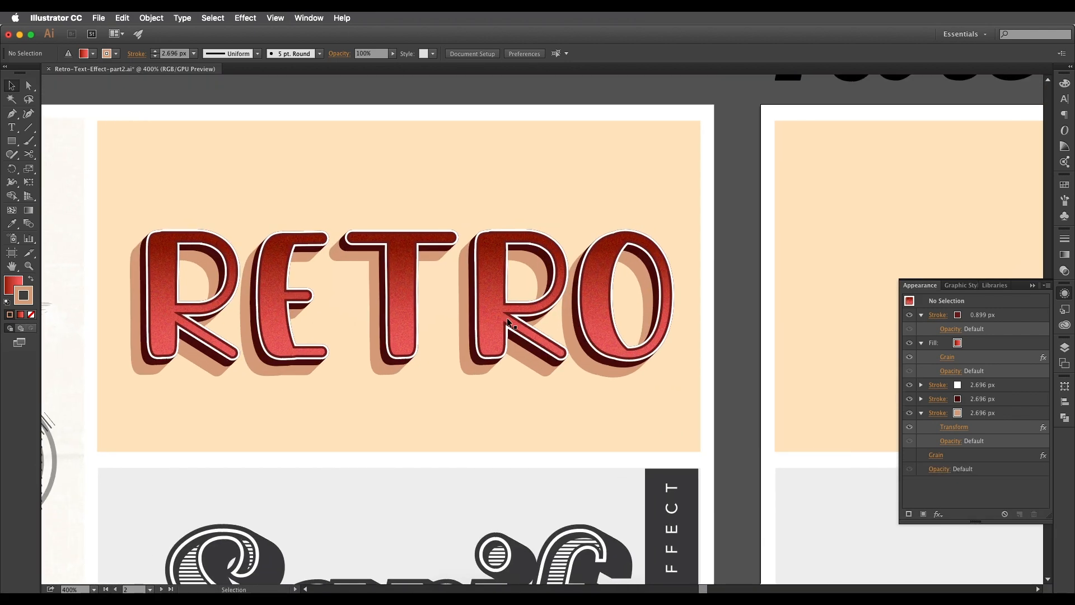
# Step: Add the text "RETRO" in the Sky Blue font on the blank peach panel of the neighbouring artboard
pyautogui.scroll(-1, 413, 320)
pyautogui.moveTo(638, 337); pyautogui.dragTo(545, 337)
pyautogui.press('t')
pyautogui.click(674, 297)
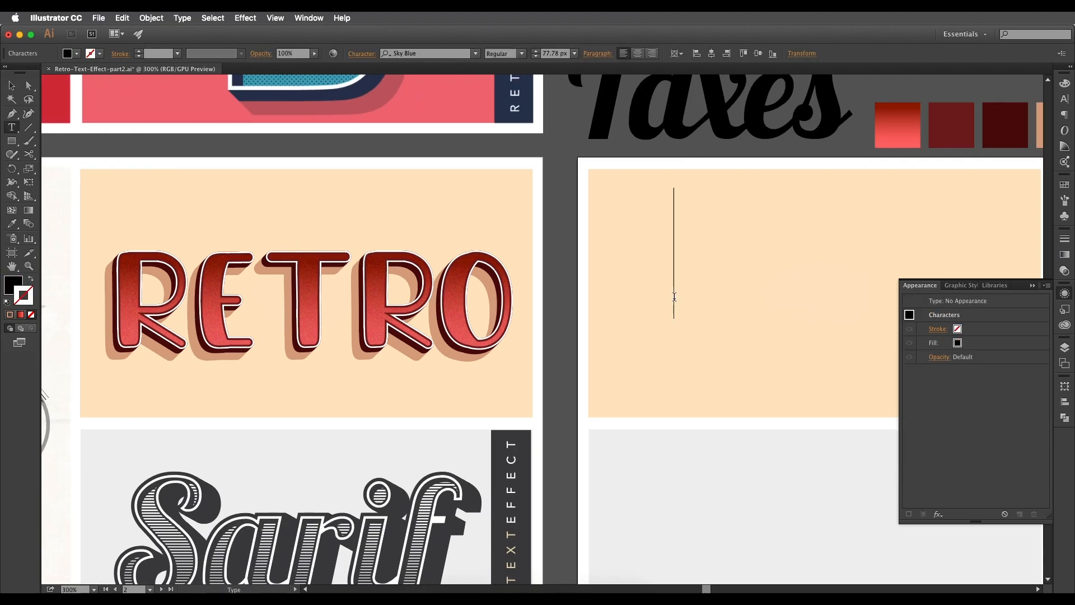
pyautogui.write('RETRO')
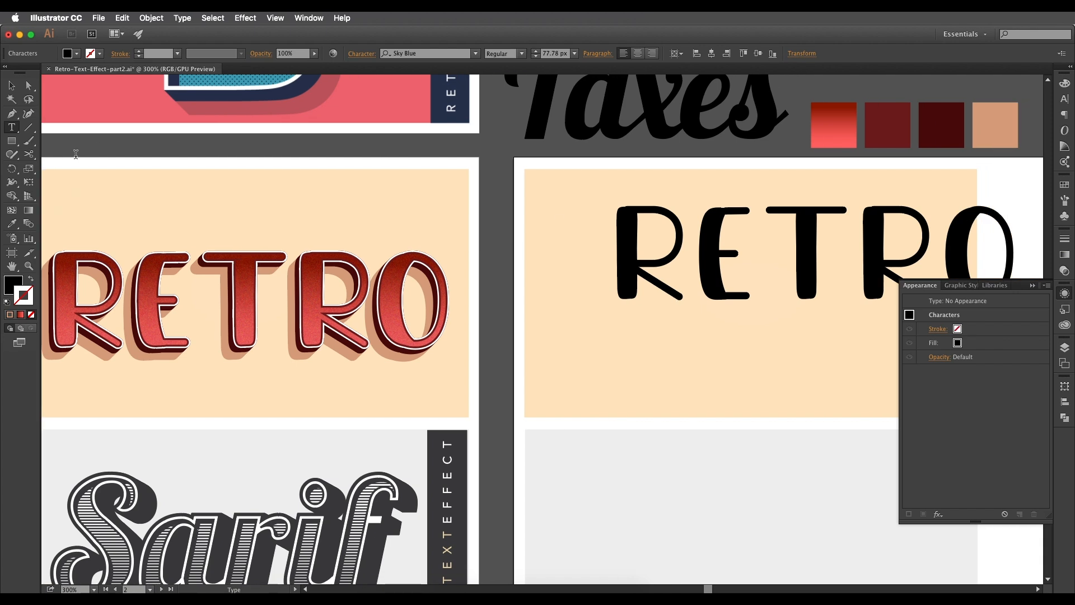
# Step: Move the new RETRO text so it sits centred within the peach panel
pyautogui.click(11, 87)
pyautogui.moveTo(732, 295); pyautogui.dragTo(642, 335)
pyautogui.click(423, 54)
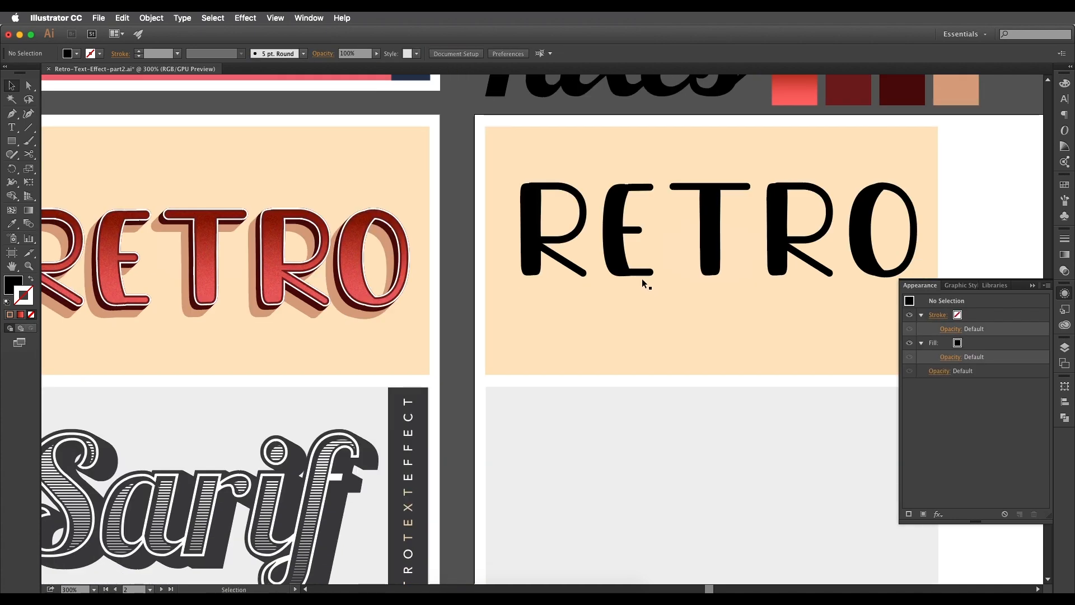
pyautogui.moveTo(644, 281); pyautogui.dragTo(632, 303)
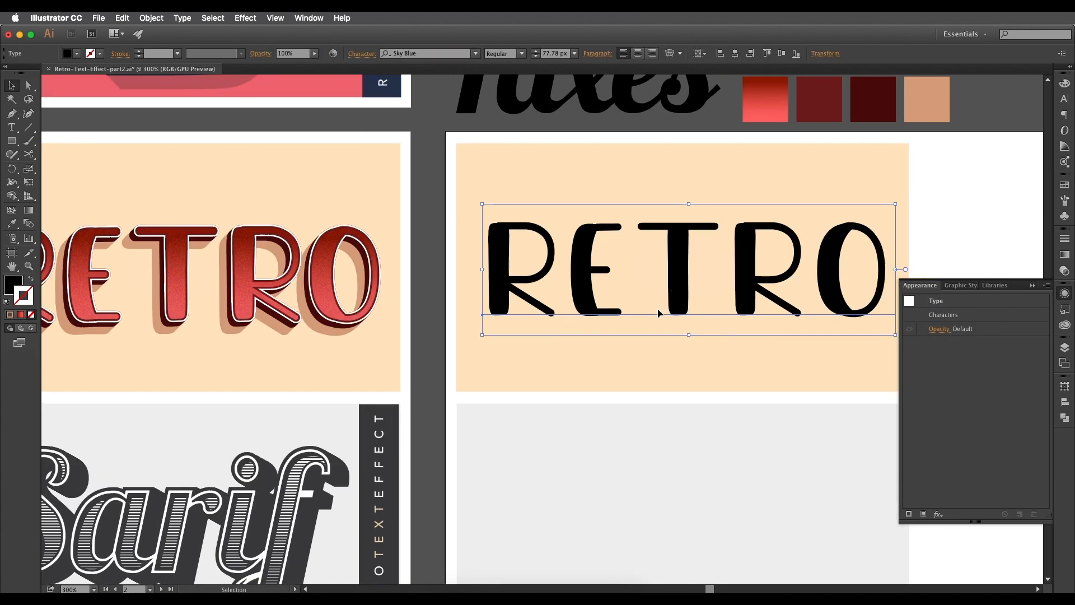
# Step: Compare the plain black RETRO text with the finished red RETRO sample on the neighbouring artboard
pyautogui.moveTo(659, 313); pyautogui.dragTo(735, 291)
pyautogui.scroll(1, 486, 277)
pyautogui.moveTo(466, 272); pyautogui.dragTo(524, 283)
pyautogui.moveTo(620, 285); pyautogui.dragTo(525, 303)
pyautogui.moveTo(723, 262); pyautogui.dragTo(565, 249)
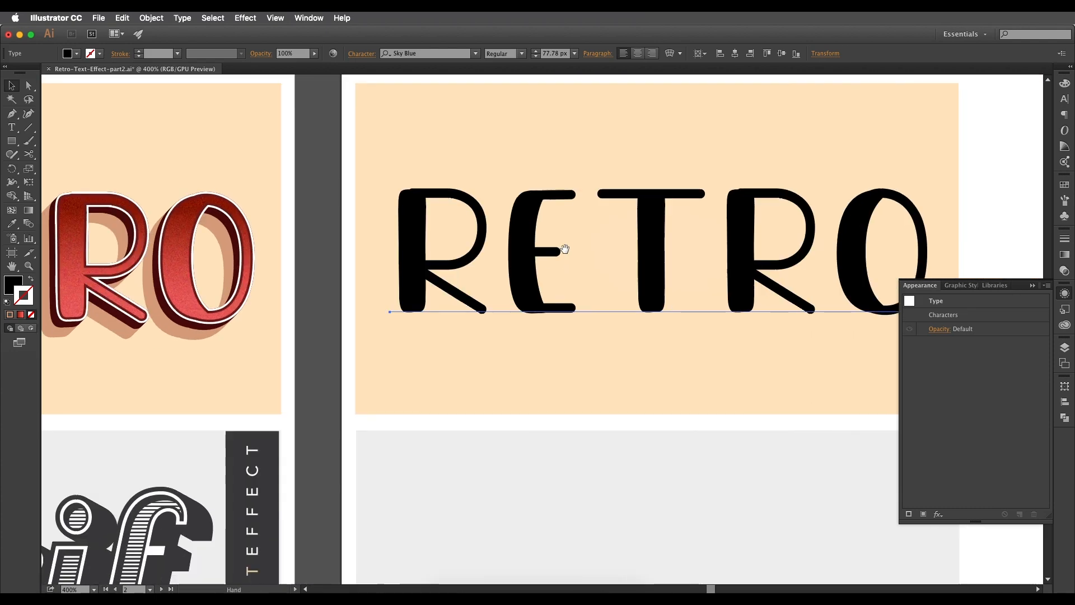
pyautogui.moveTo(488, 279); pyautogui.dragTo(747, 242)
pyautogui.moveTo(437, 251)
pyautogui.mouseDown()
pyautogui.moveTo(463, 334)
pyautogui.moveTo(481, 302)
pyautogui.mouseUp()
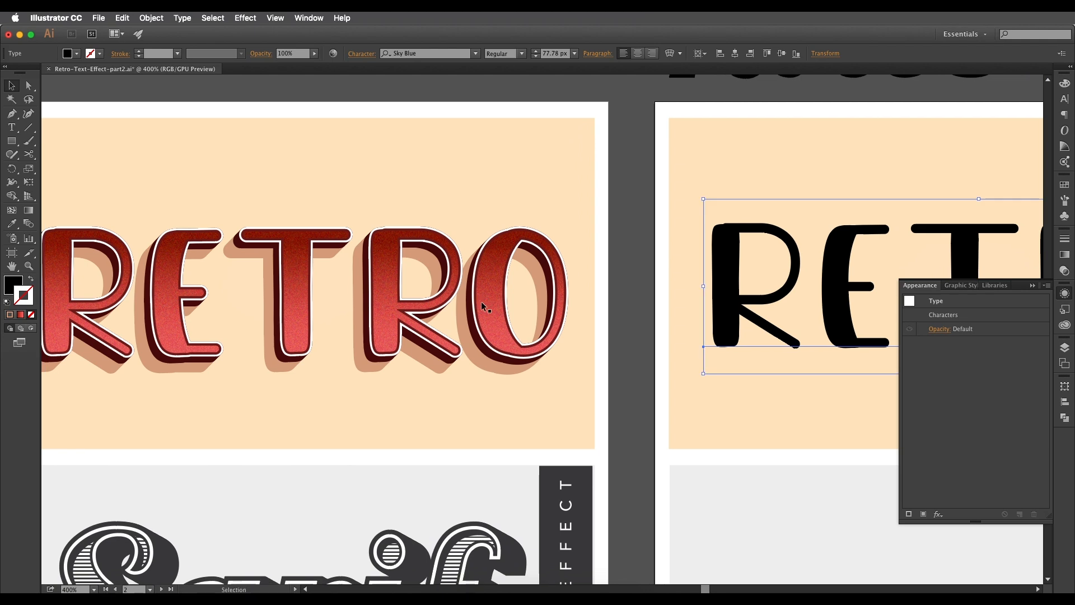
pyautogui.hscroll(5, 481, 301)
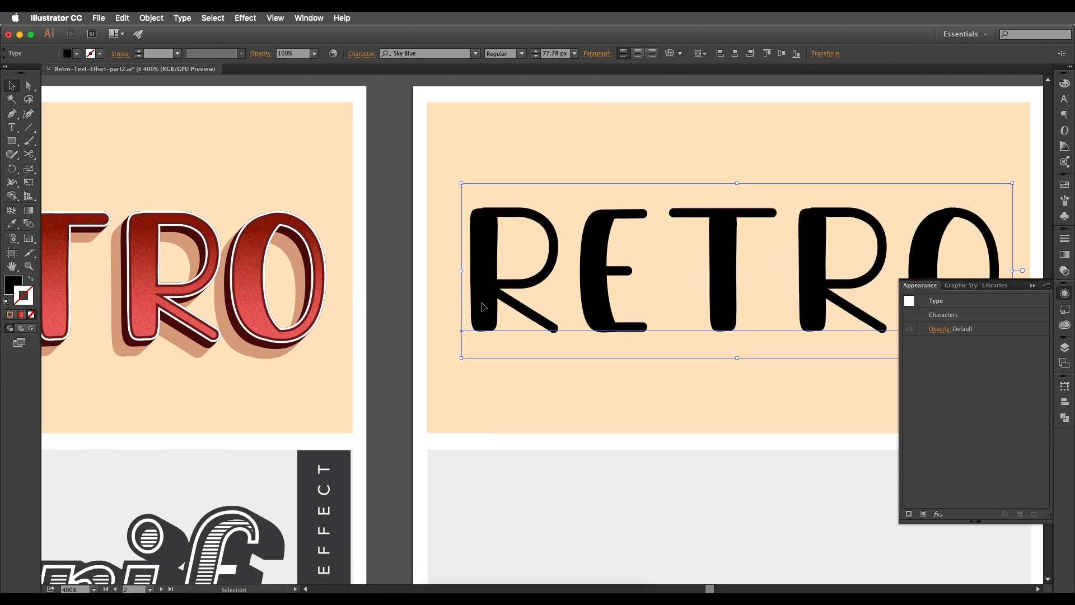
# Step: Clear the RETRO text's character fill and add a new appearance fill using the yellow-to-red gradient swatch
pyautogui.click(17, 285)
pyautogui.click(31, 315)
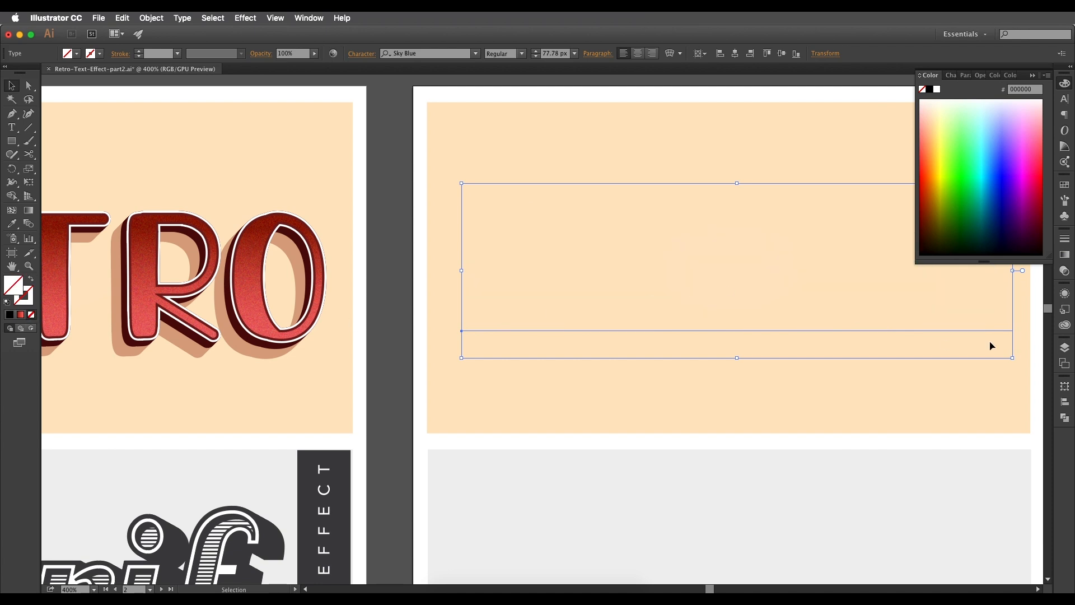
pyautogui.click(1065, 293)
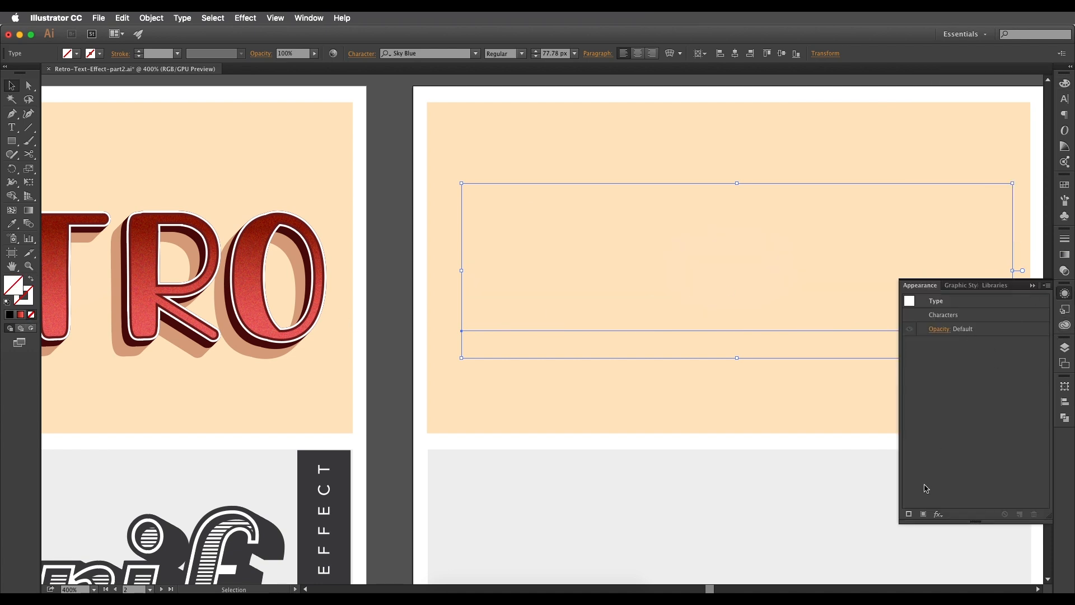
pyautogui.click(924, 513)
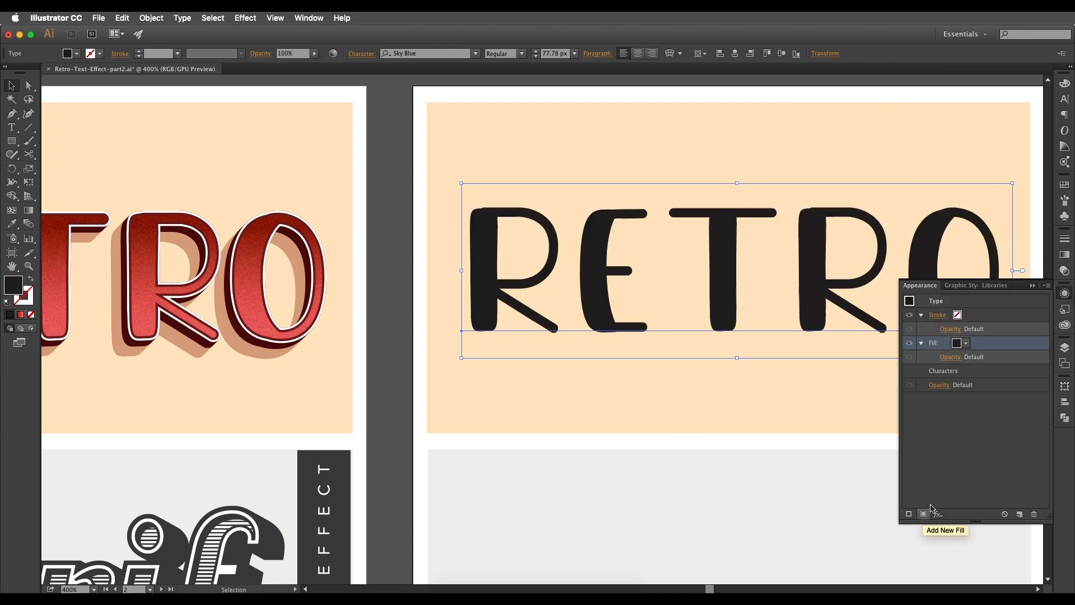
pyautogui.click(968, 346)
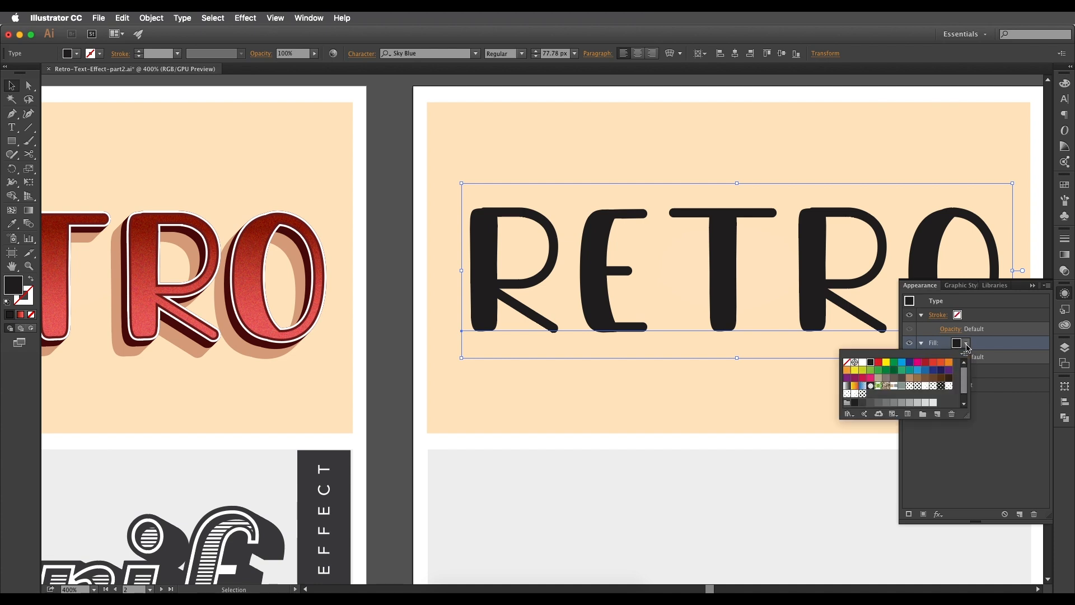
pyautogui.click(855, 388)
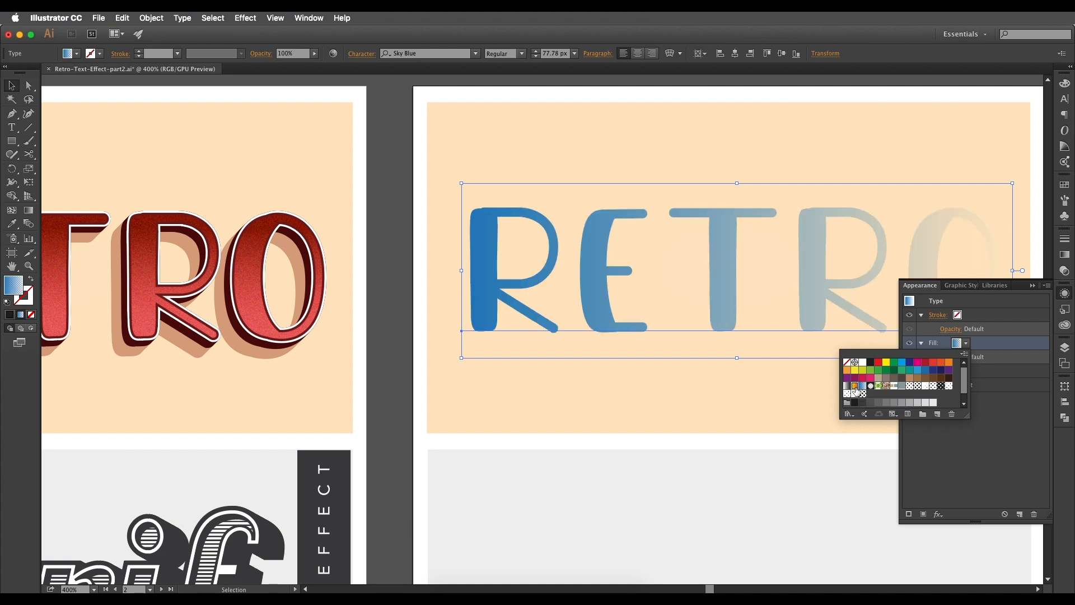
pyautogui.click(967, 343)
# Step: Redirect the gradient vertically across the RETRO letters, with yellow at the base and red at the top
pyautogui.click(28, 210)
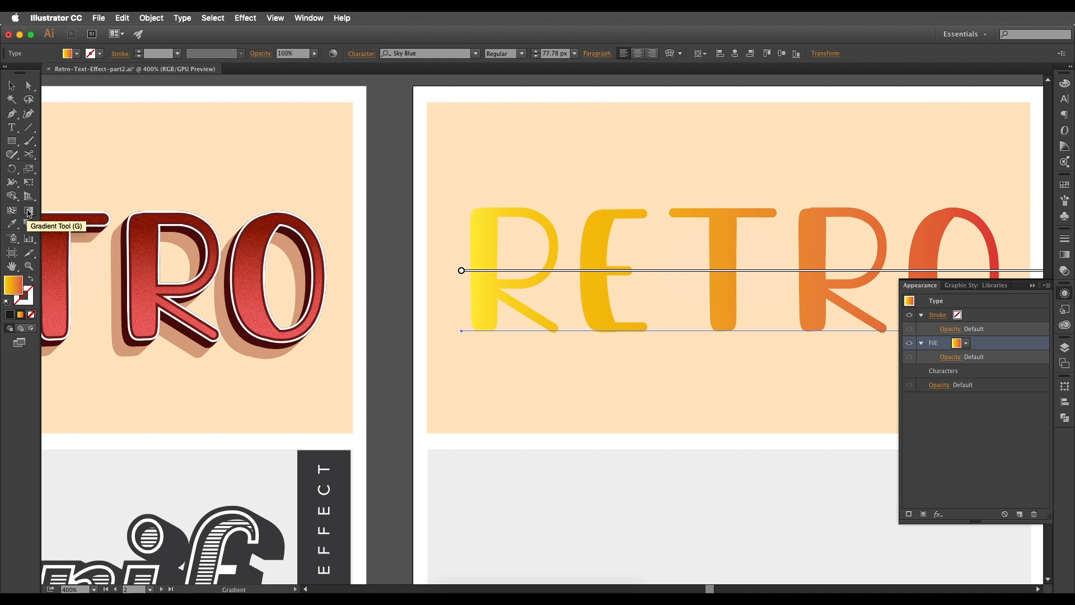
pyautogui.moveTo(581, 290); pyautogui.dragTo(367, 318)
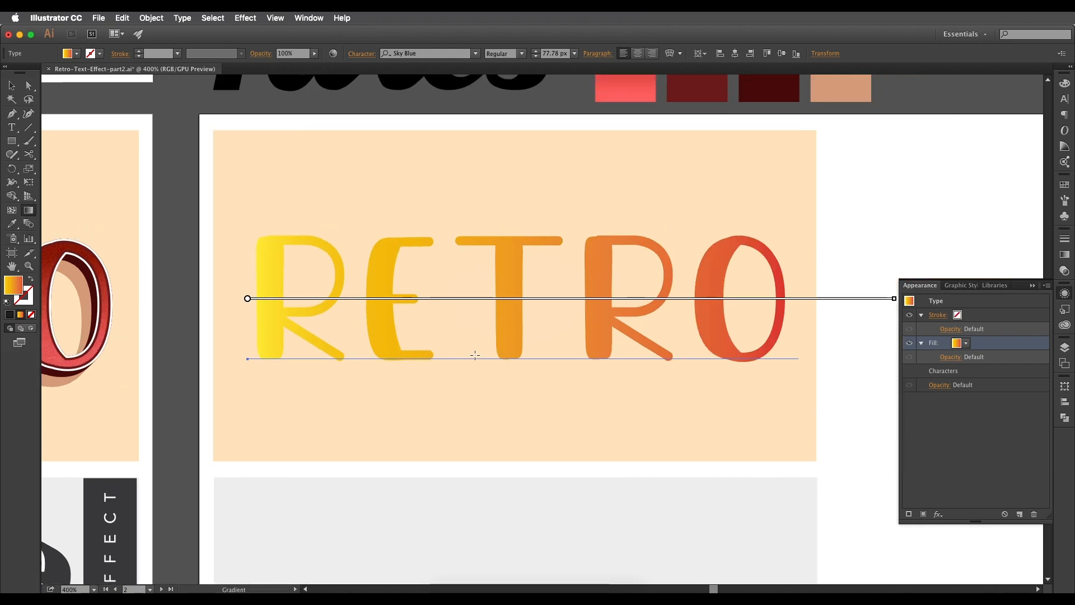
pyautogui.moveTo(475, 359); pyautogui.dragTo(475, 238)
# Step: Examine the four reference colour squares above the artboard that define the RETRO effect's palette
pyautogui.hscroll(-10, 528, 303)
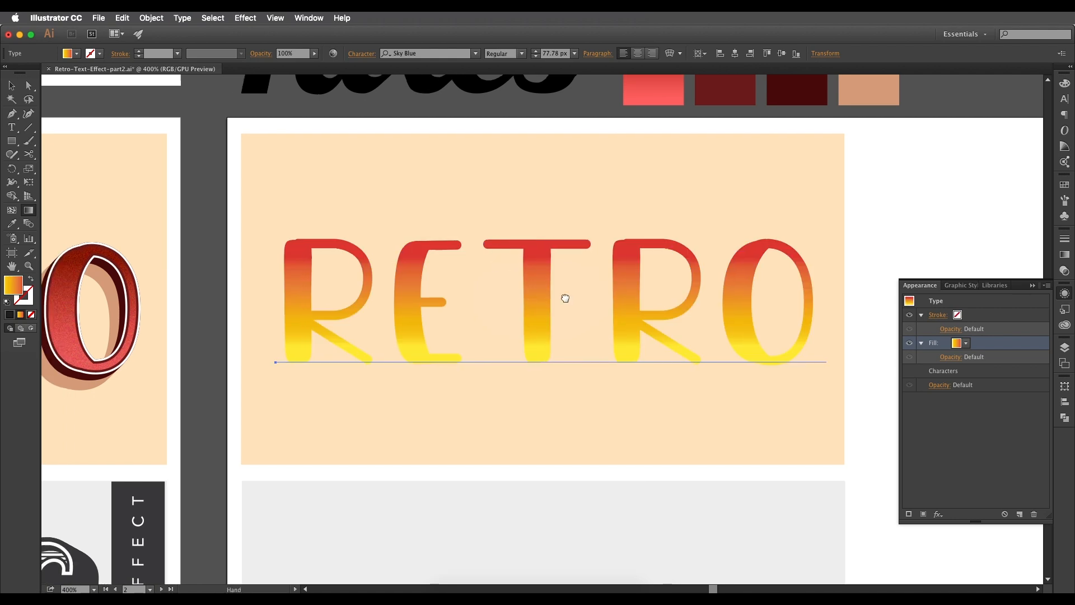
pyautogui.hscroll(8, 537, 312)
pyautogui.scroll(8, 557, 284)
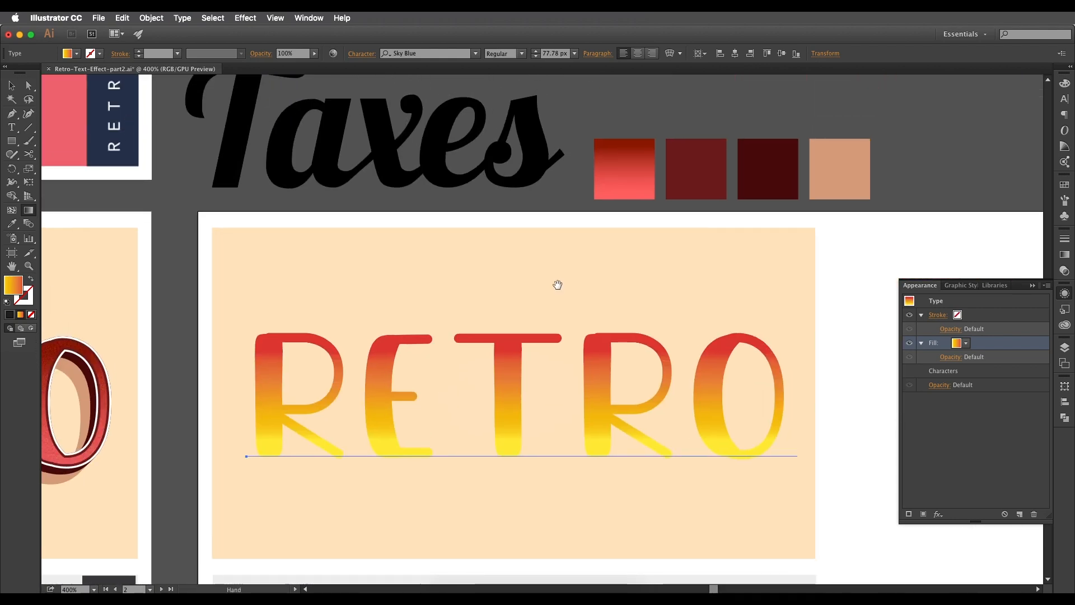
pyautogui.hscroll(5, 582, 252)
pyautogui.moveTo(584, 271); pyautogui.dragTo(590, 247)
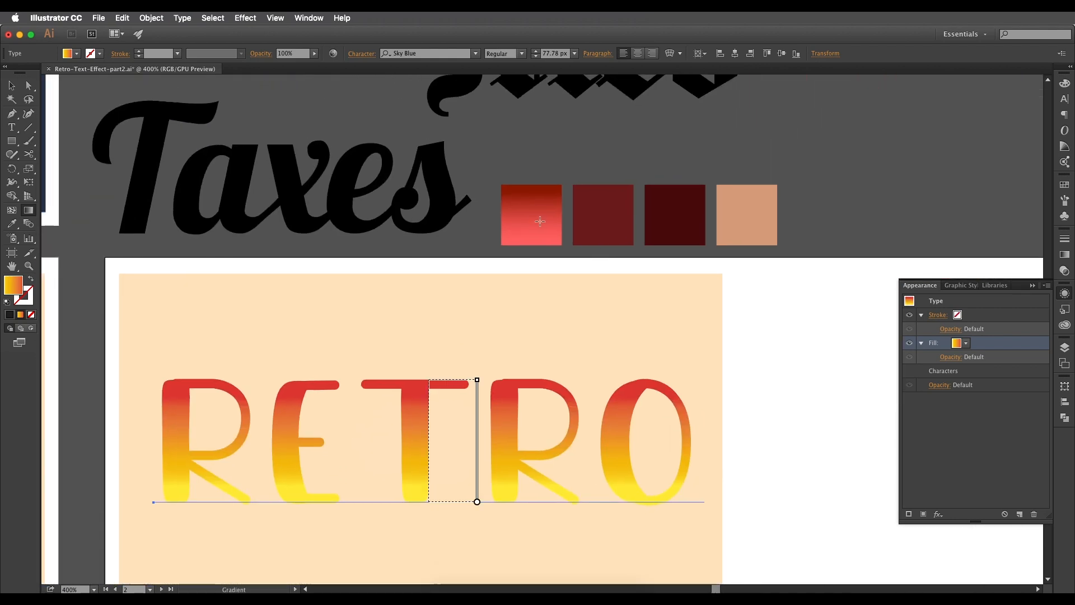
pyautogui.hscroll(4, 580, 255)
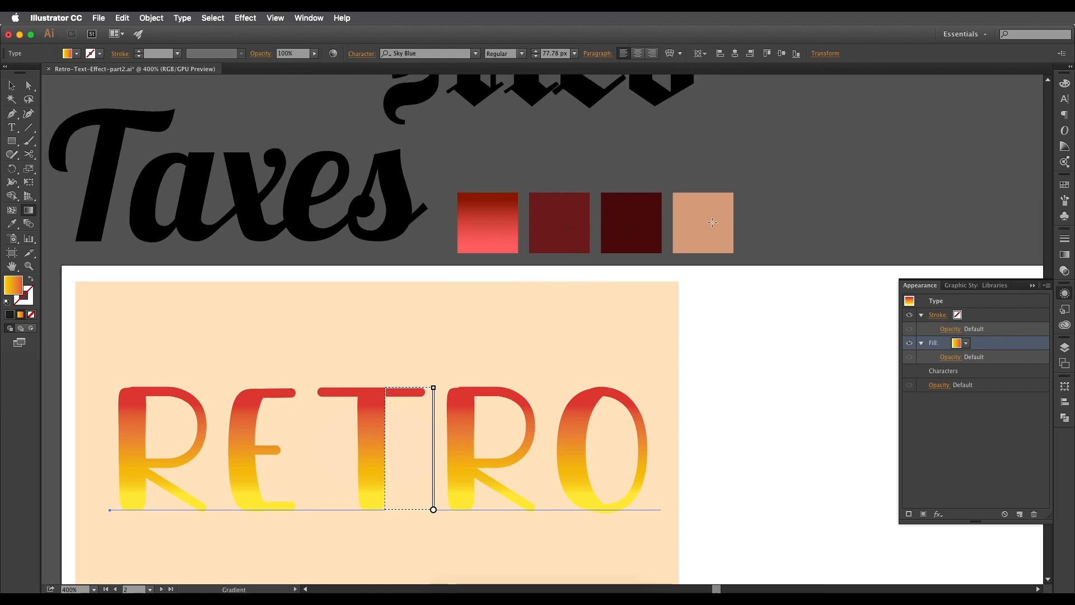
pyautogui.moveTo(519, 368)
pyautogui.mouseDown()
pyautogui.moveTo(642, 327)
pyautogui.moveTo(605, 257)
pyautogui.moveTo(540, 330)
pyautogui.mouseUp()
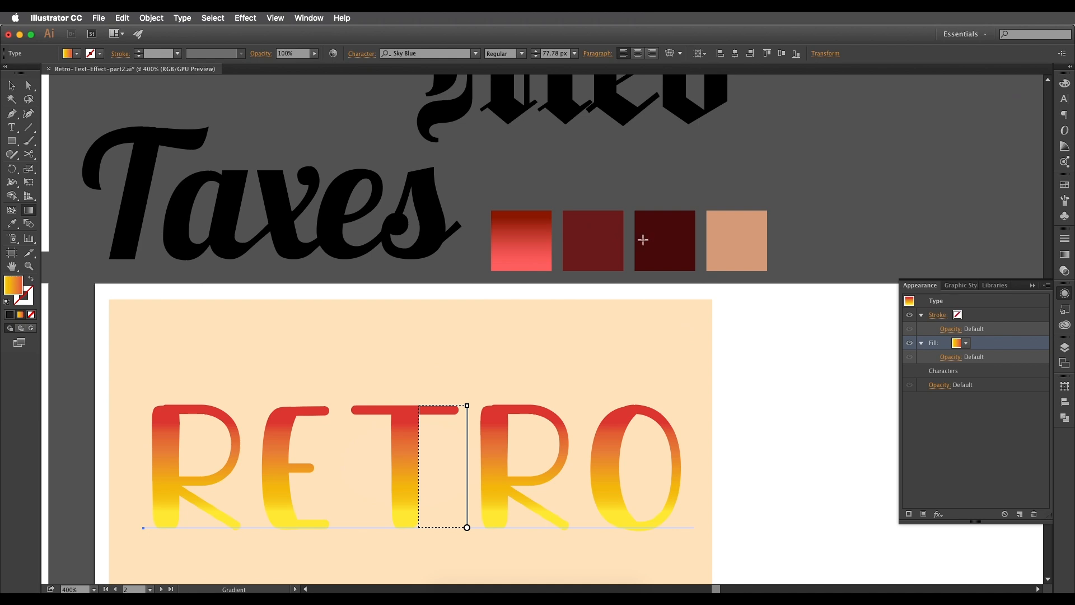
# Step: Recolour the RETRO gradient's top stop dark red, using HSB values of about 74% saturation and 62% brightness
pyautogui.moveTo(528, 389)
pyautogui.mouseDown()
pyautogui.moveTo(552, 307)
pyautogui.moveTo(661, 269)
pyautogui.moveTo(586, 282)
pyautogui.moveTo(629, 296)
pyautogui.moveTo(632, 353)
pyautogui.moveTo(671, 284)
pyautogui.mouseUp()
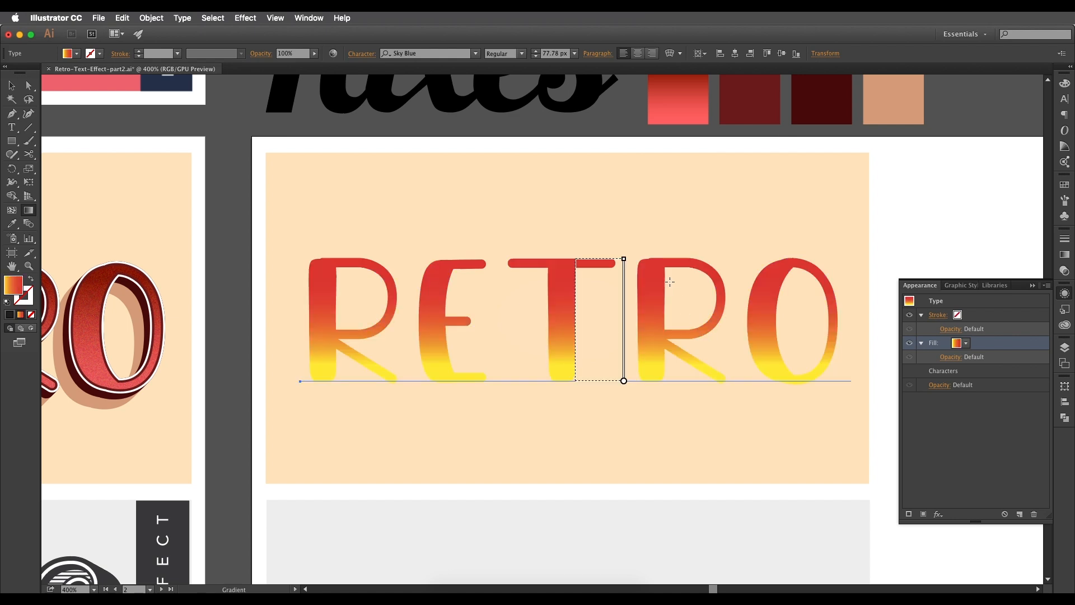
pyautogui.doubleClick(627, 259)
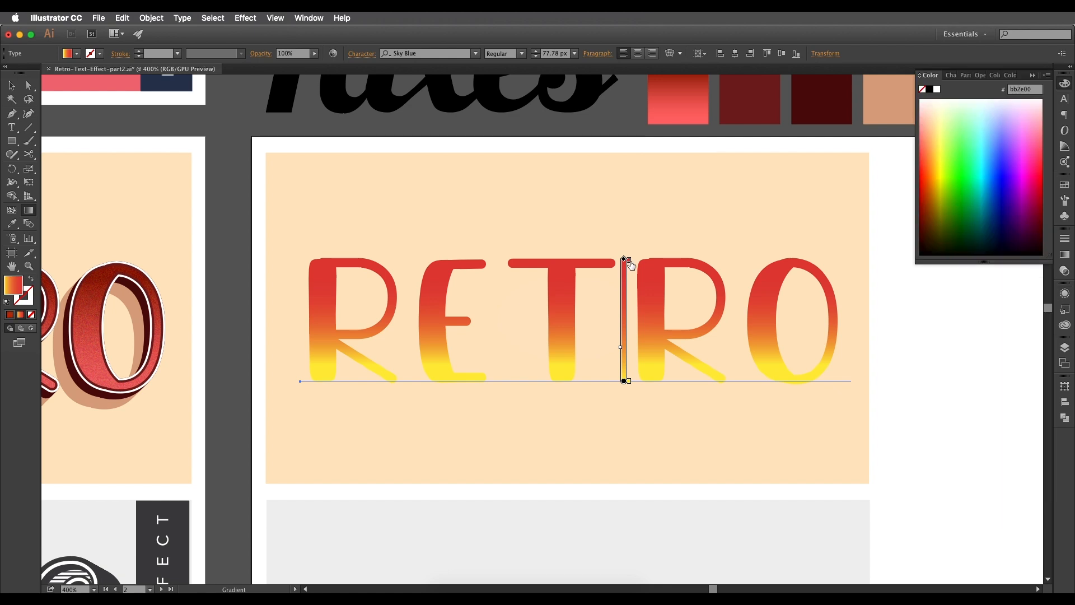
pyautogui.doubleClick(628, 260)
pyautogui.click(480, 314)
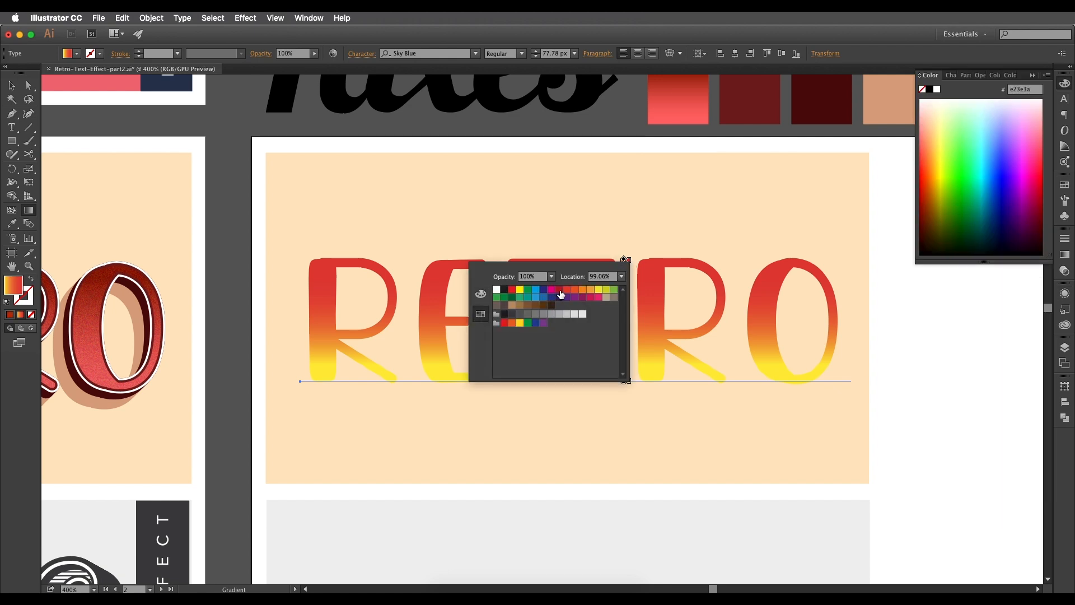
pyautogui.click(559, 290)
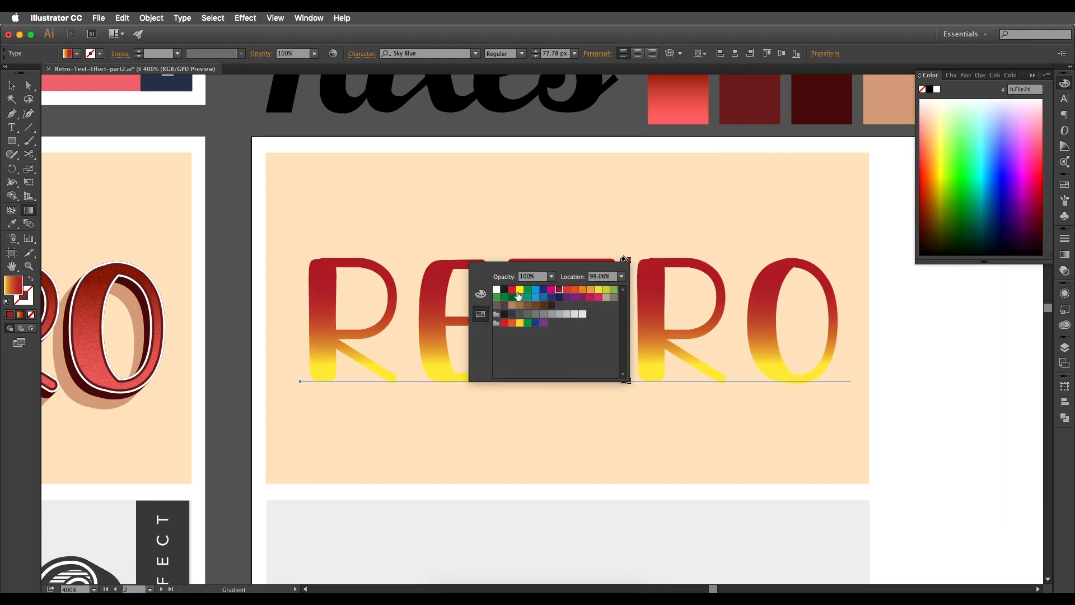
pyautogui.click(483, 295)
pyautogui.click(624, 270)
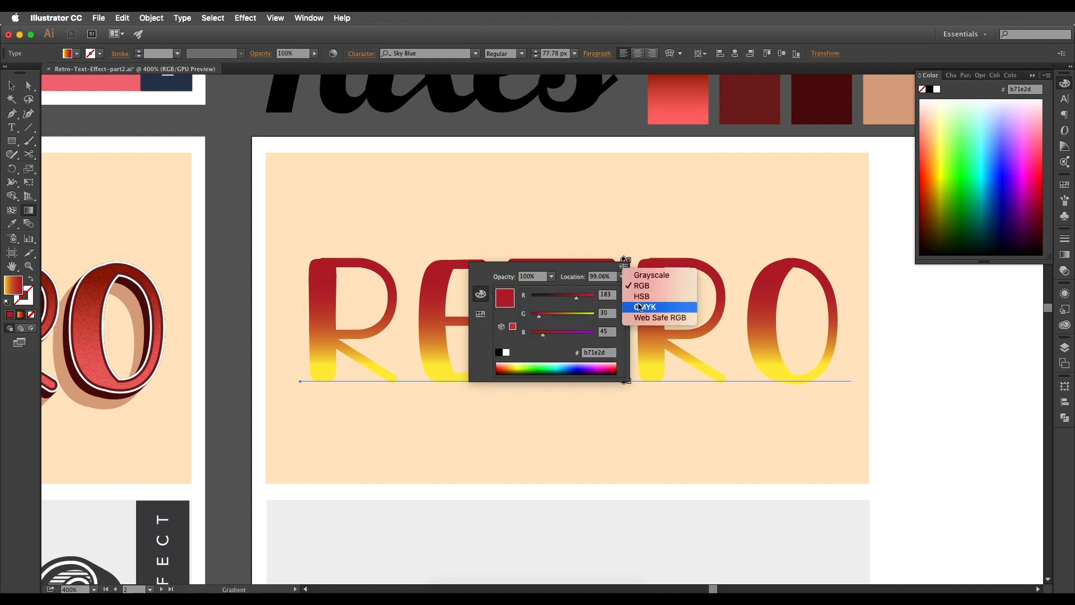
pyautogui.click(641, 297)
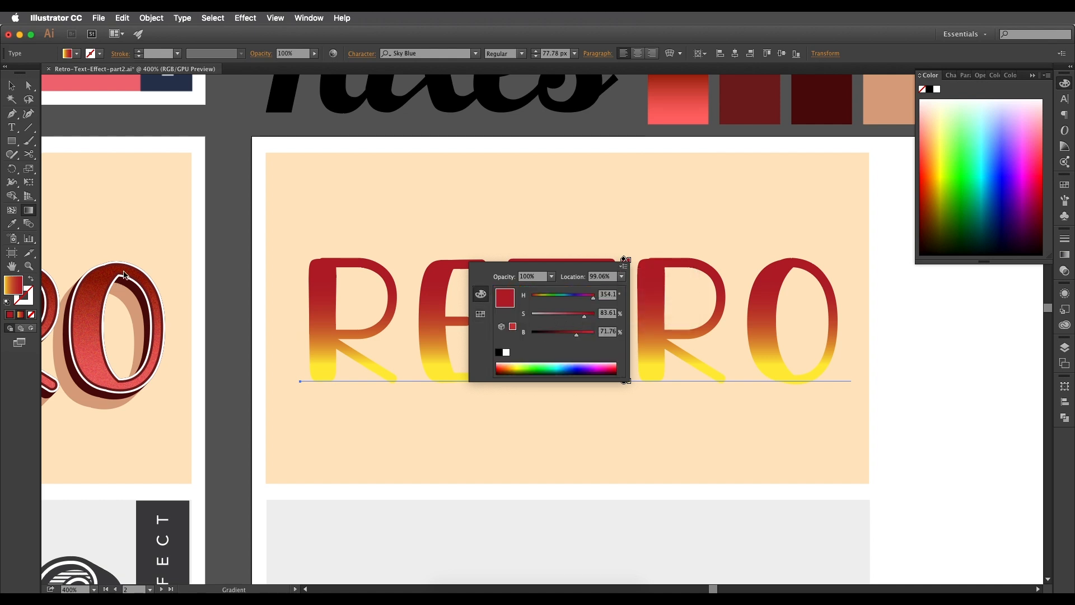
pyautogui.click(567, 336)
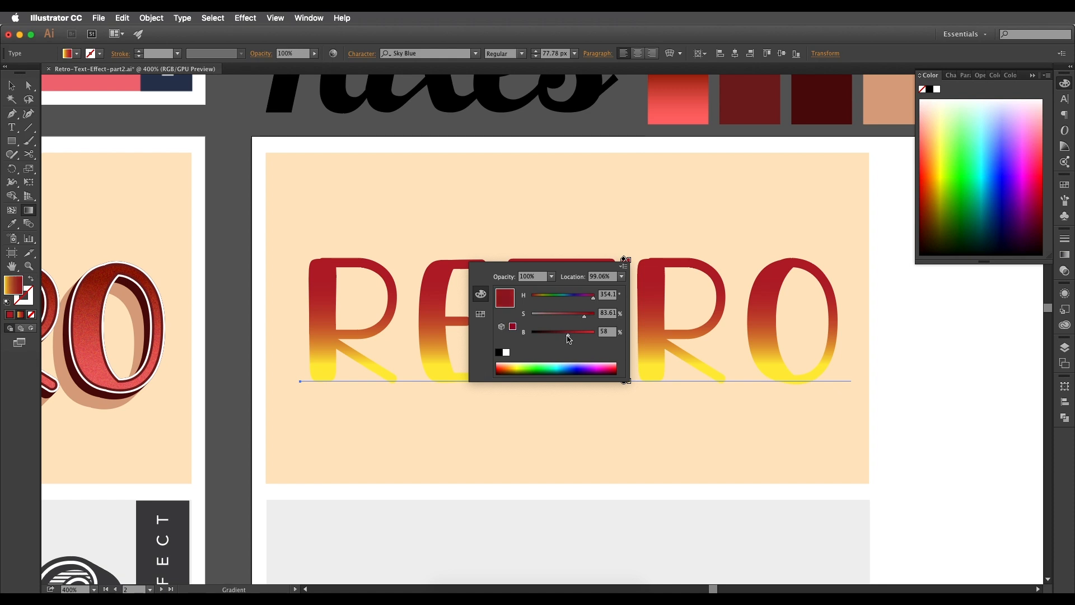
pyautogui.click(583, 318)
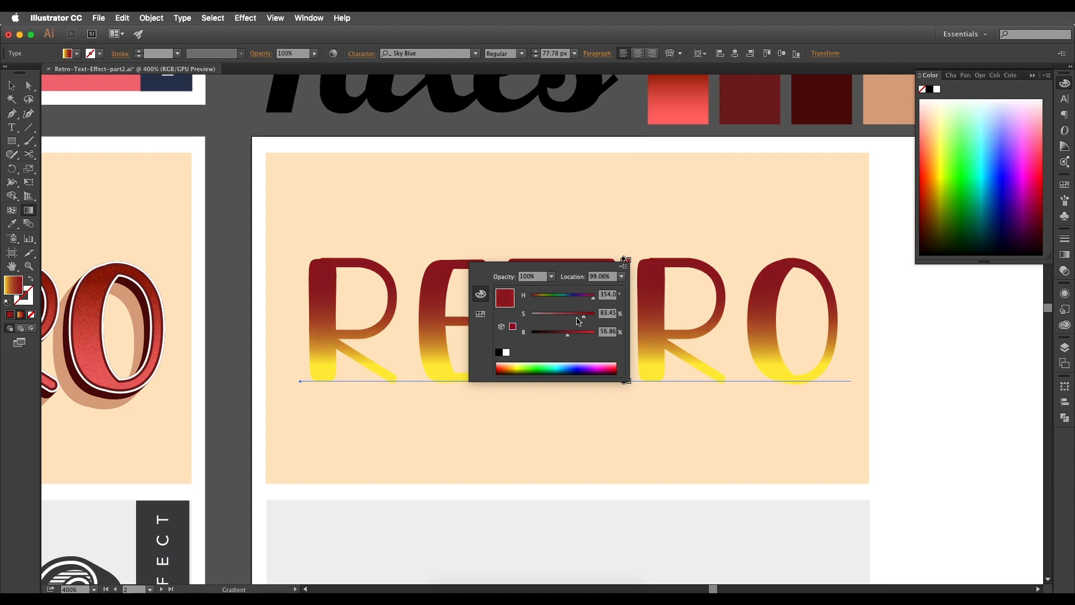
pyautogui.moveTo(583, 319); pyautogui.dragTo(571, 336)
pyautogui.click(576, 334)
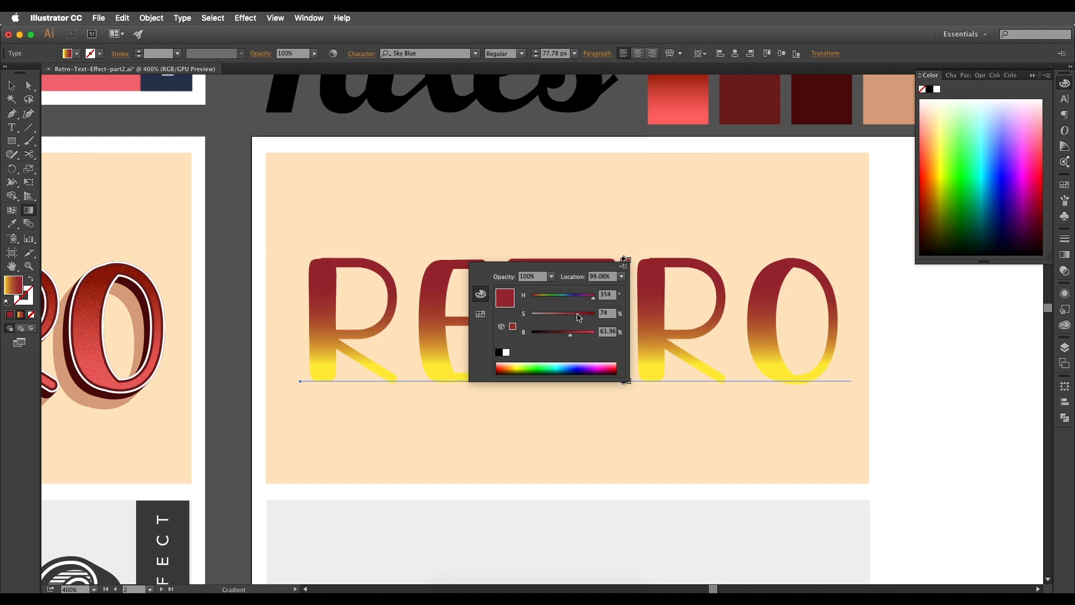
pyautogui.click(627, 261)
# Step: Recolour the RETRO gradient's bottom stop with the bright red swatch and lower its HSB saturation and brightness
pyautogui.doubleClick(628, 382)
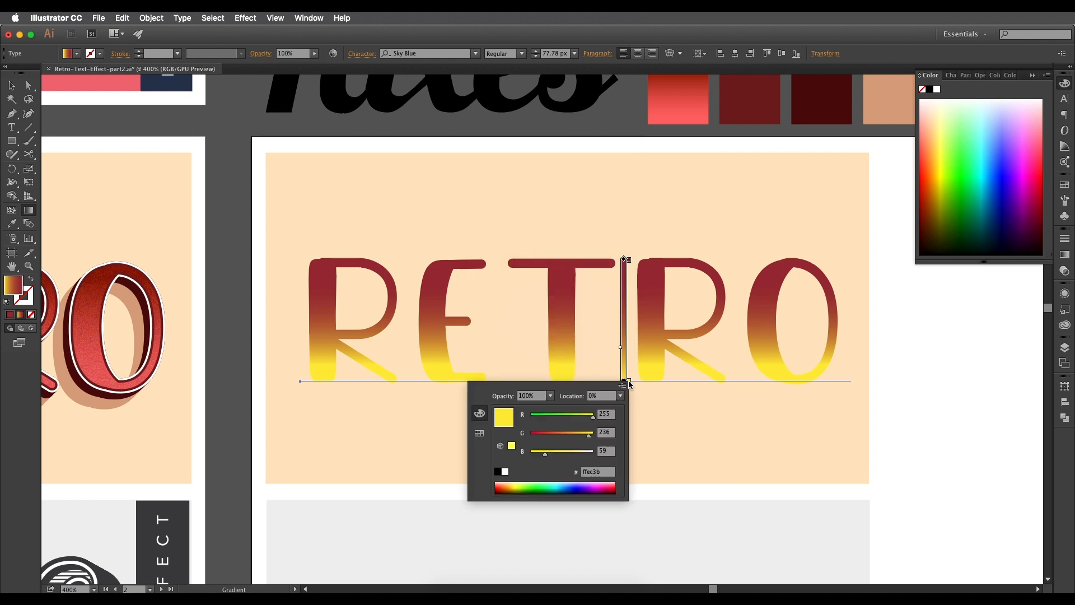
pyautogui.click(479, 433)
pyautogui.click(511, 410)
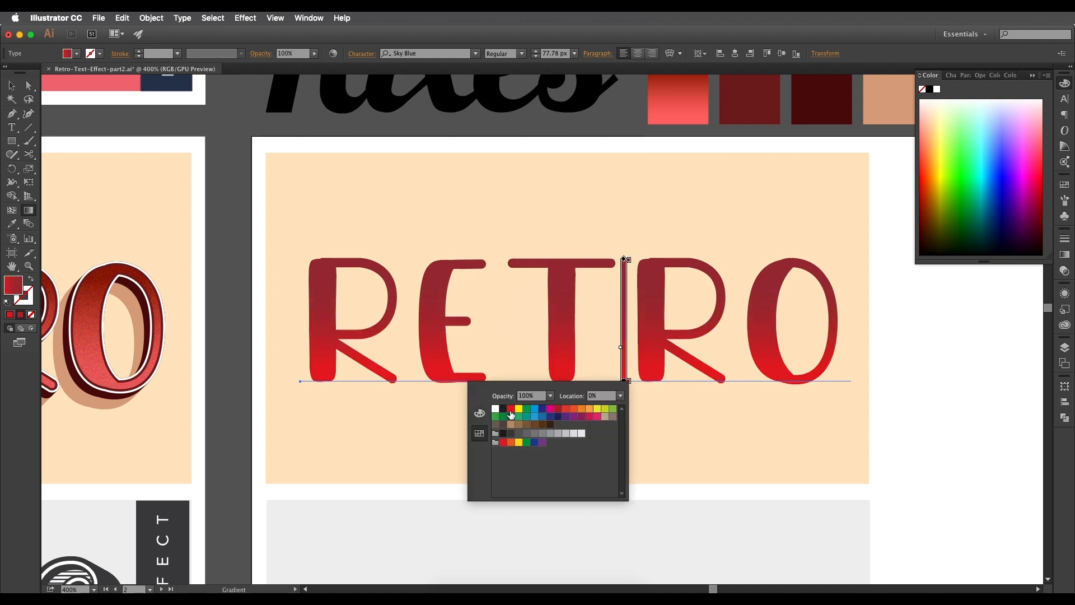
pyautogui.click(479, 414)
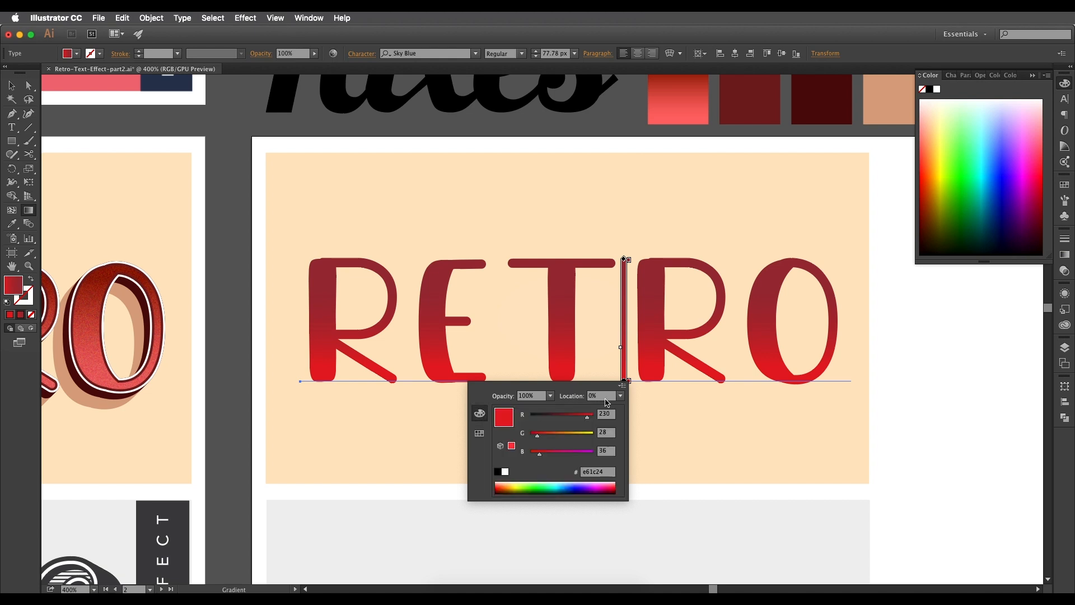
pyautogui.click(621, 387)
pyautogui.click(629, 412)
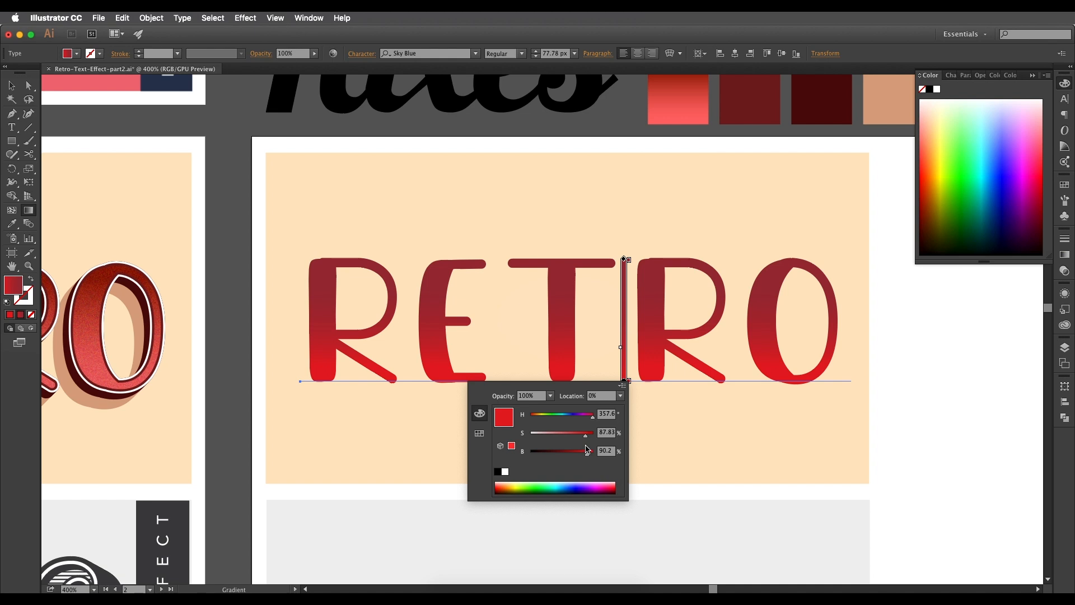
pyautogui.moveTo(584, 442); pyautogui.dragTo(575, 441)
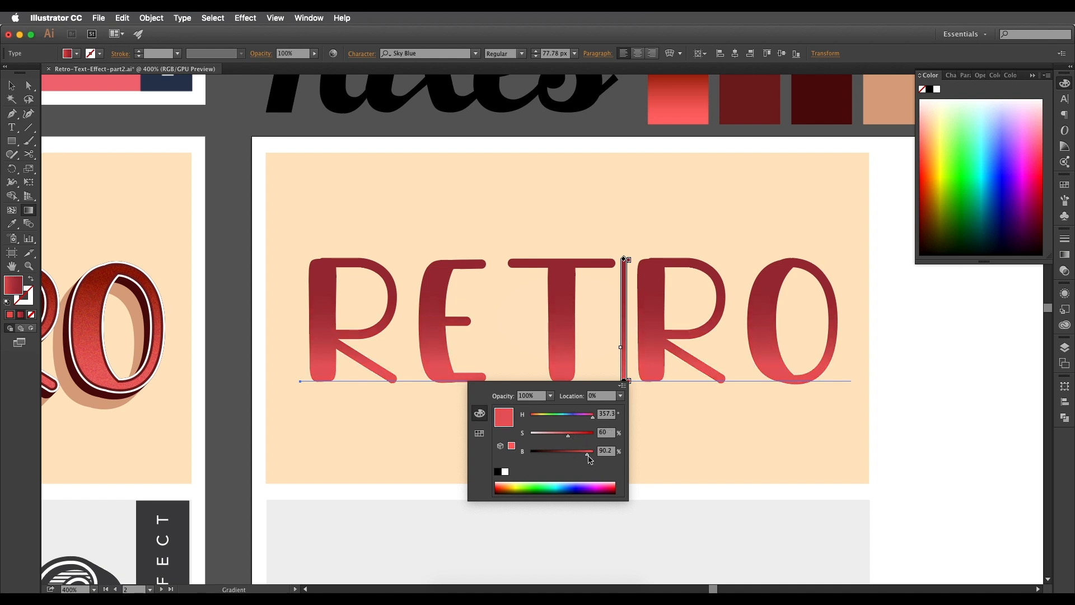
pyautogui.moveTo(588, 458); pyautogui.dragTo(564, 439)
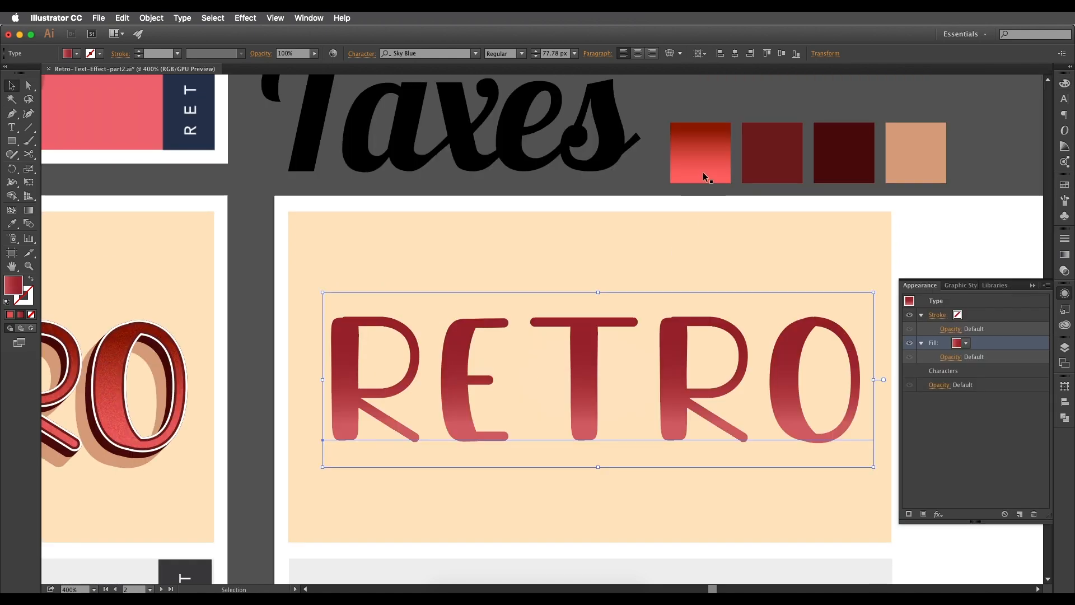
# Step: Sample the red gradient square onto the RETRO text's fill and redraw the gradient vertically from dark red at the top to light red at the base
pyautogui.press('i')
pyautogui.click(697, 157)
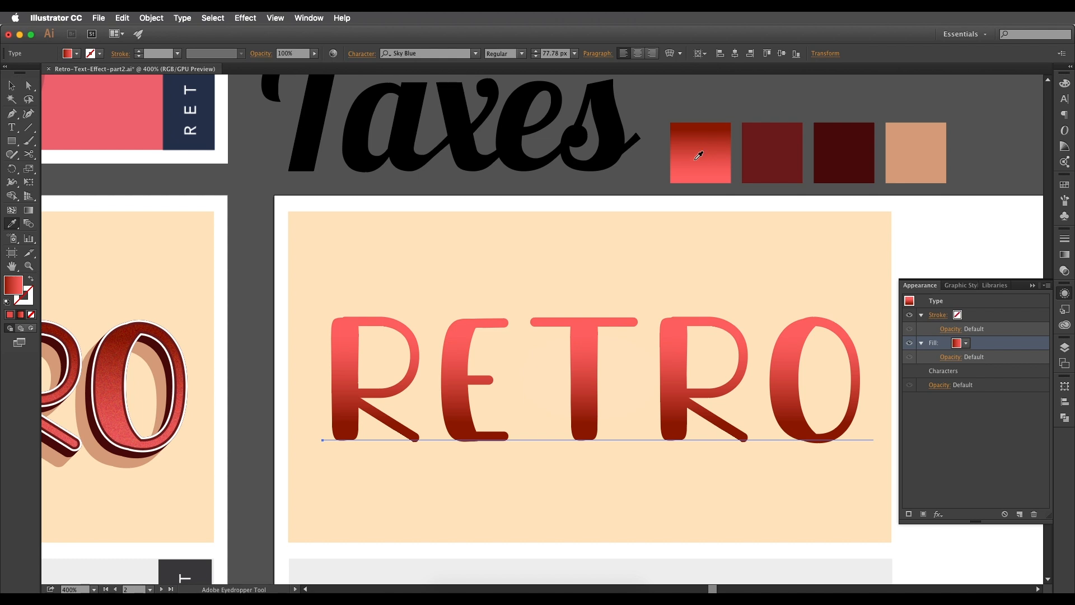
pyautogui.press('g')
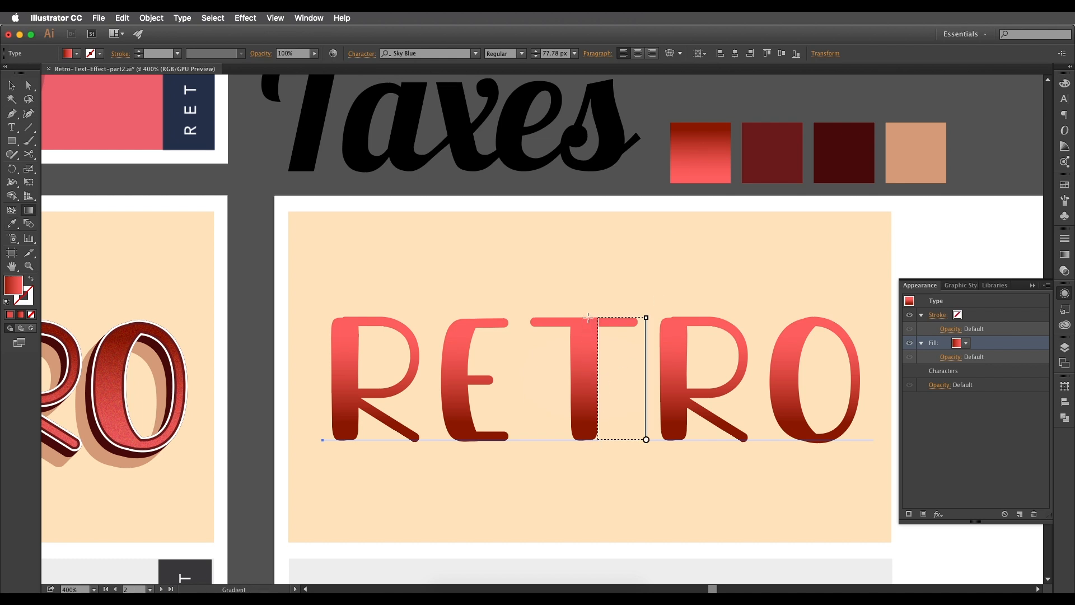
pyautogui.moveTo(588, 317); pyautogui.dragTo(587, 445)
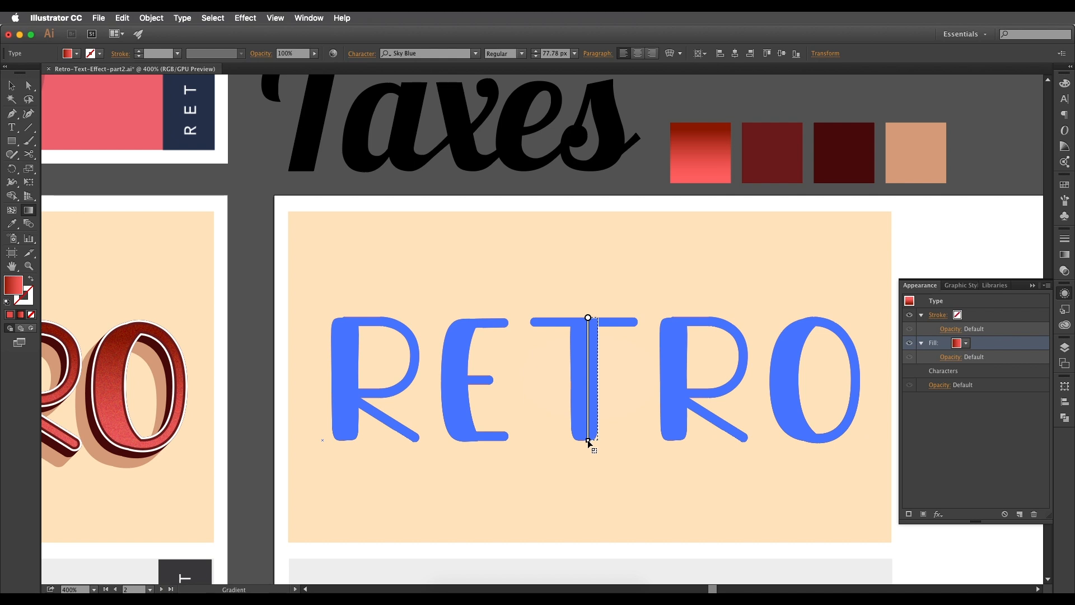
# Step: Examine the outlines on the finished RETRO sample's letters up close and compare them with the new lettering
pyautogui.click(12, 86)
pyautogui.press('super+minus')
pyautogui.moveTo(594, 386); pyautogui.dragTo(656, 352)
pyautogui.scroll(1, 560, 374)
pyautogui.moveTo(481, 383); pyautogui.dragTo(538, 380)
pyautogui.moveTo(417, 371); pyautogui.dragTo(496, 423)
pyautogui.scroll(1, 532, 363)
pyautogui.scroll(1, 537, 361)
pyautogui.scroll(2, 533, 360)
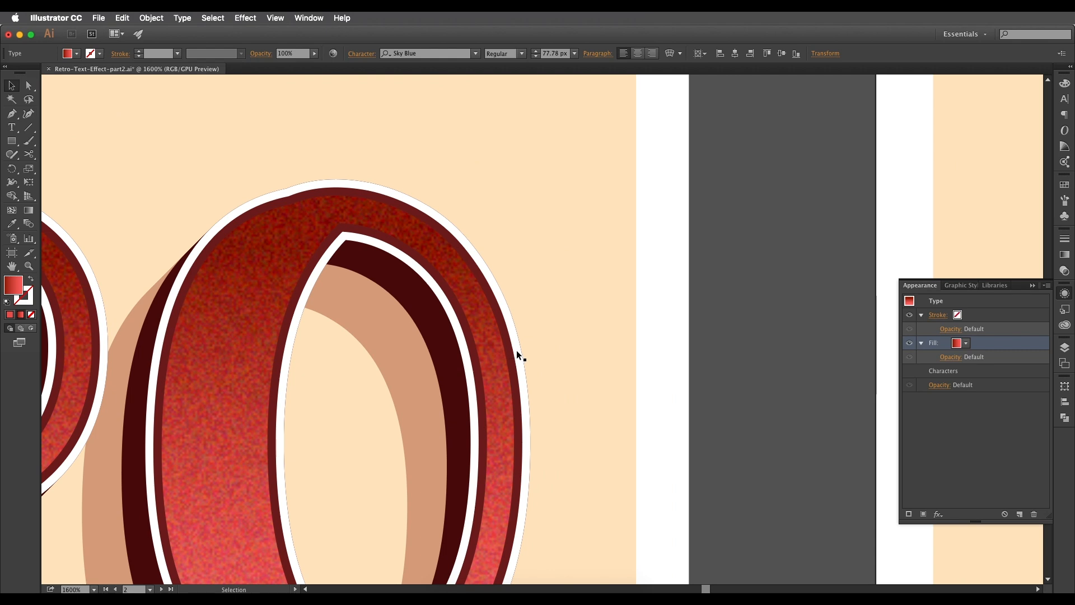
pyautogui.scroll(-1, 506, 356)
pyautogui.moveTo(593, 398); pyautogui.dragTo(379, 396)
pyautogui.moveTo(374, 410); pyautogui.dragTo(360, 411)
pyautogui.moveTo(544, 408); pyautogui.dragTo(720, 392)
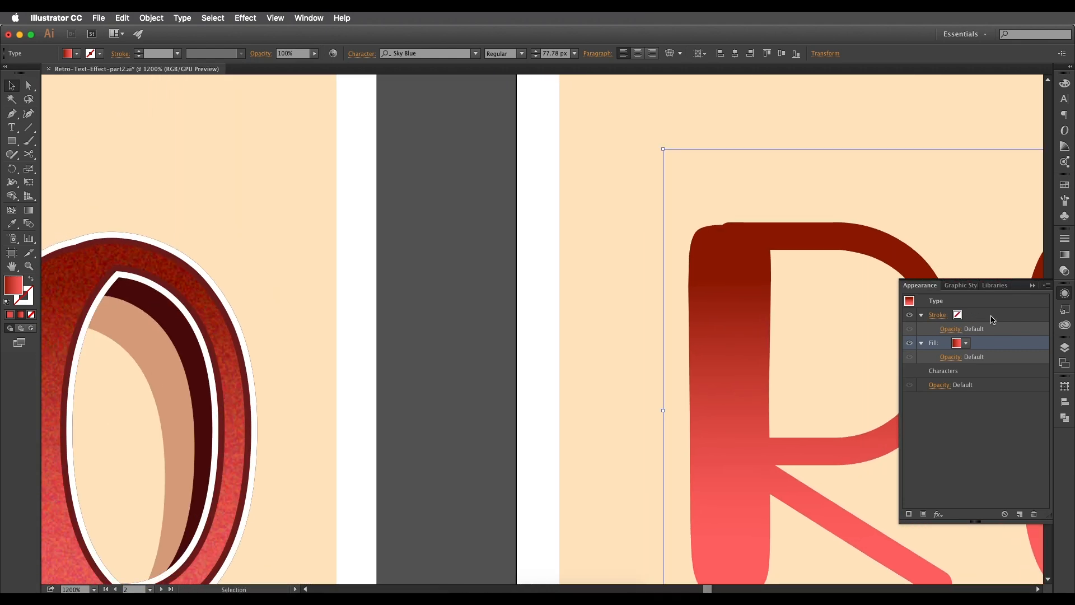
# Step: Give the RETRO text's empty appearance stroke the orange swatch colour
pyautogui.click(974, 319)
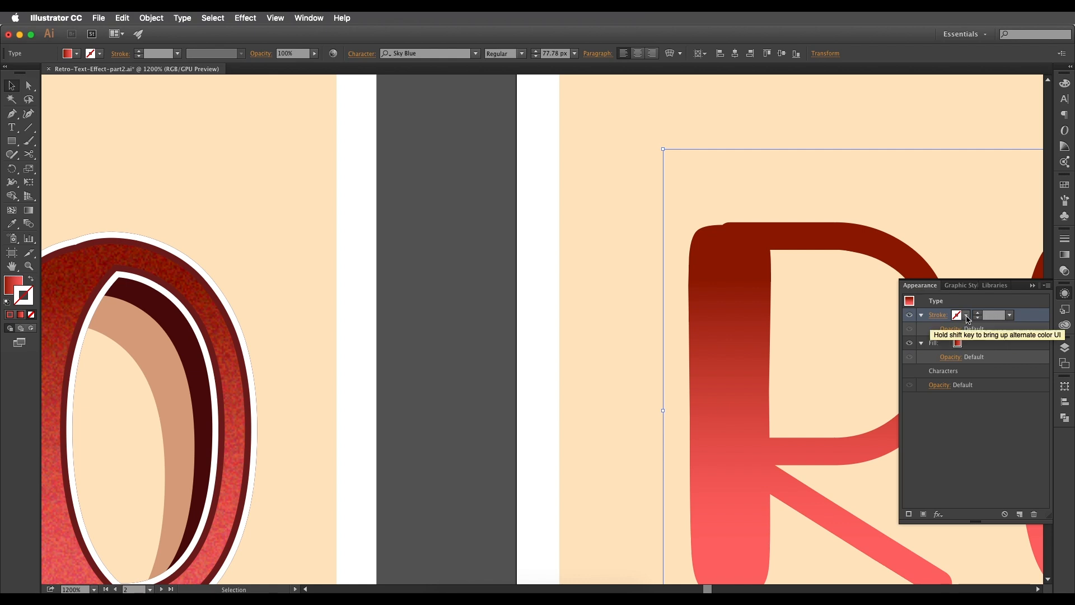
pyautogui.click(966, 316)
pyautogui.click(878, 334)
pyautogui.click(917, 334)
pyautogui.click(933, 334)
pyautogui.click(940, 334)
pyautogui.click(948, 334)
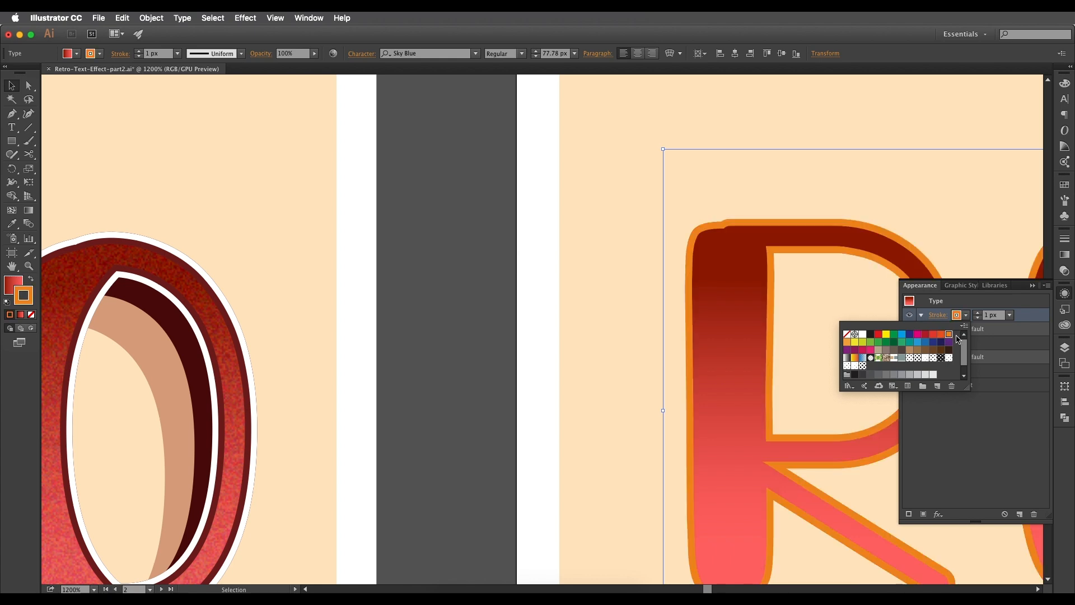
# Step: Check the fill colour values of the second reference square in the Color Picker without changing them
pyautogui.moveTo(780, 294); pyautogui.dragTo(654, 338)
pyautogui.scroll(-3, 655, 338)
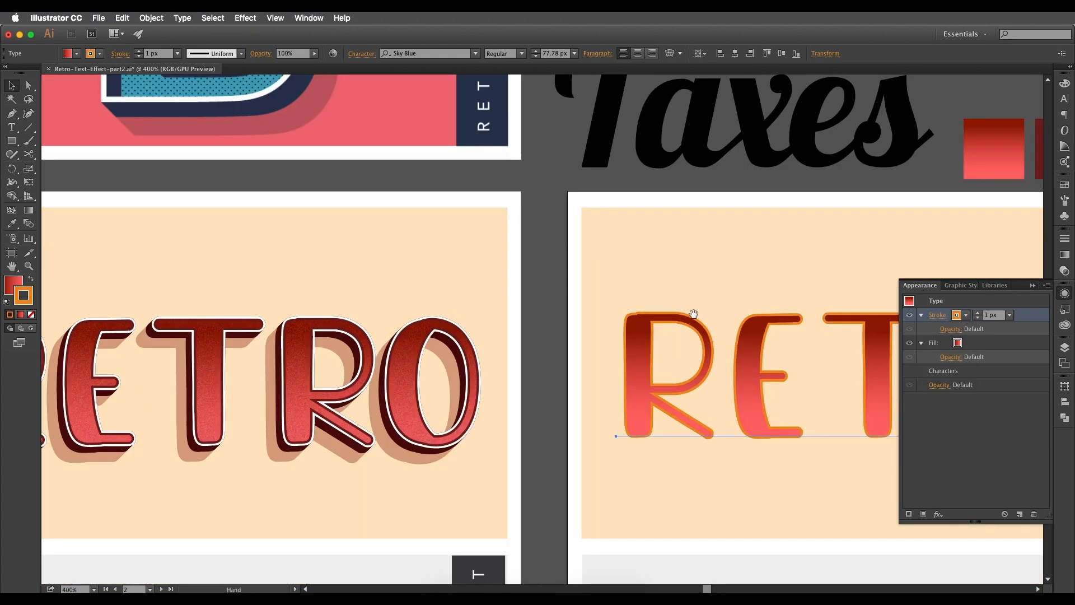
pyautogui.moveTo(753, 284); pyautogui.dragTo(609, 316)
pyautogui.moveTo(697, 293); pyautogui.dragTo(577, 319)
pyautogui.click(816, 221)
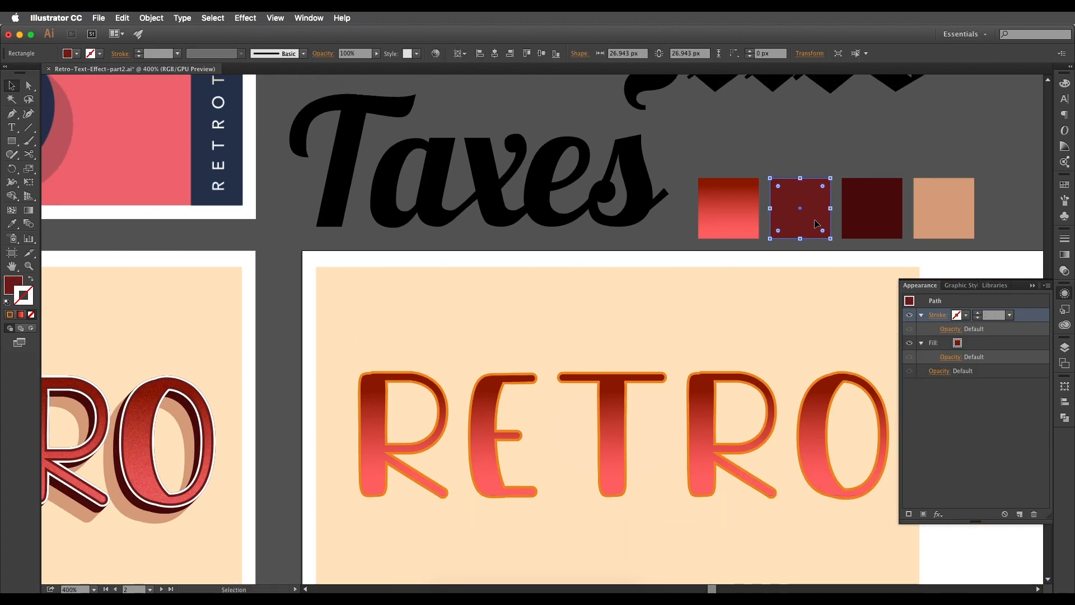
pyautogui.doubleClick(13, 285)
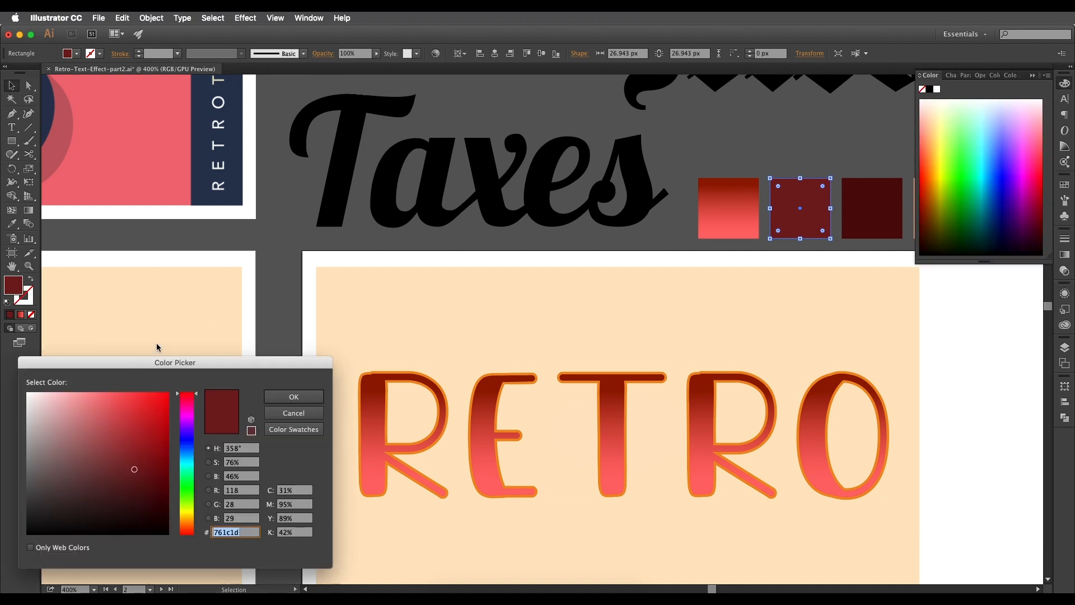
pyautogui.moveTo(157, 362); pyautogui.dragTo(326, 216)
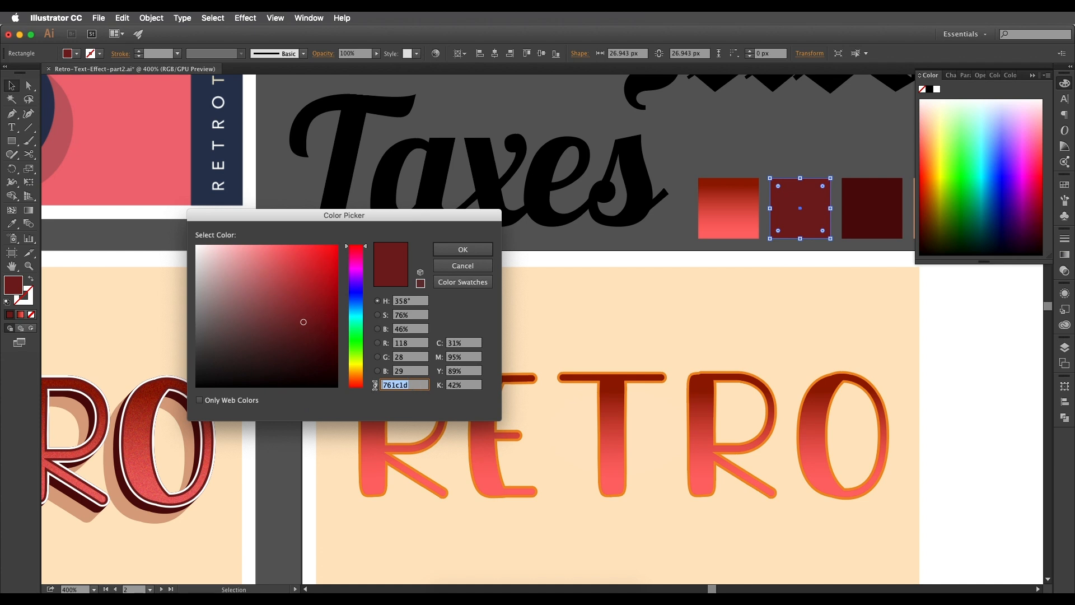
pyautogui.click(459, 252)
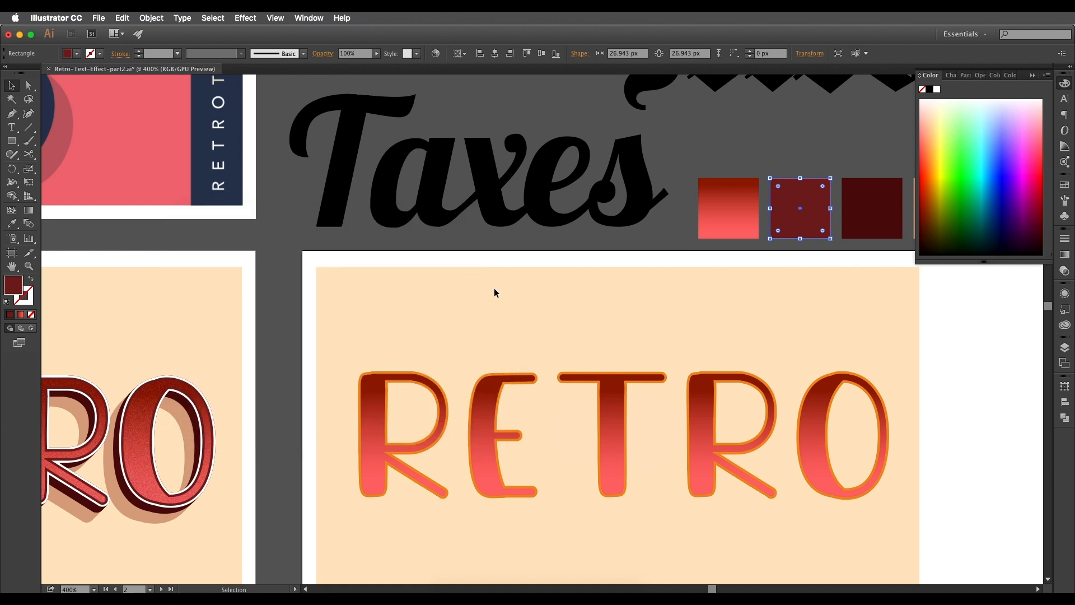
# Step: Recolour the RETRO text's stroke by sampling only the dark red of the second reference square with the Eyedropper
pyautogui.scroll(1, 613, 423)
pyautogui.moveTo(508, 443); pyautogui.dragTo(557, 432)
pyautogui.scroll(-1, 557, 431)
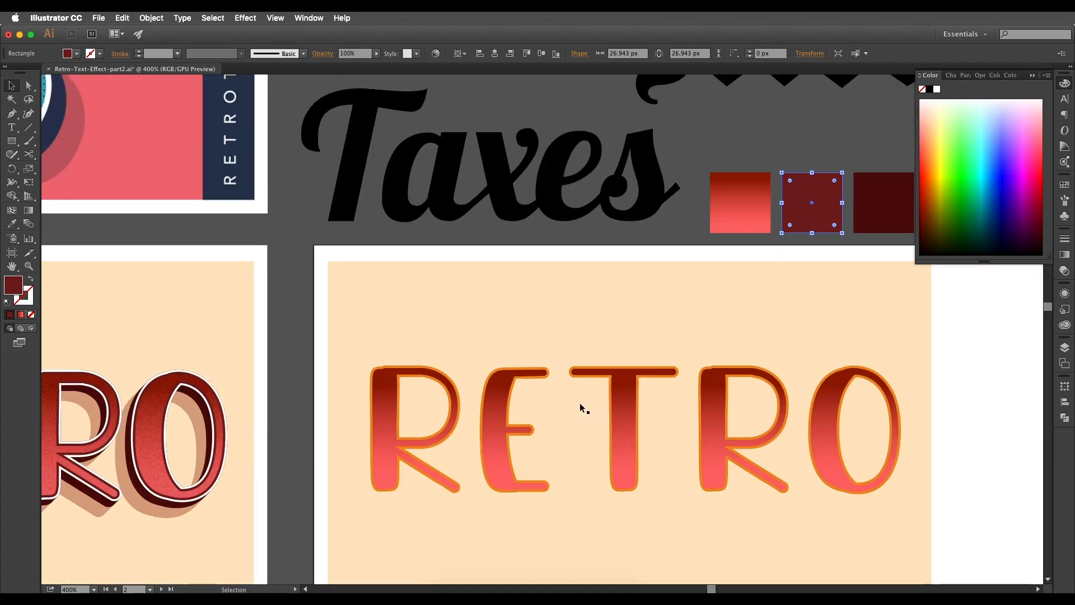
pyautogui.click(616, 395)
pyautogui.click(1065, 293)
pyautogui.click(996, 317)
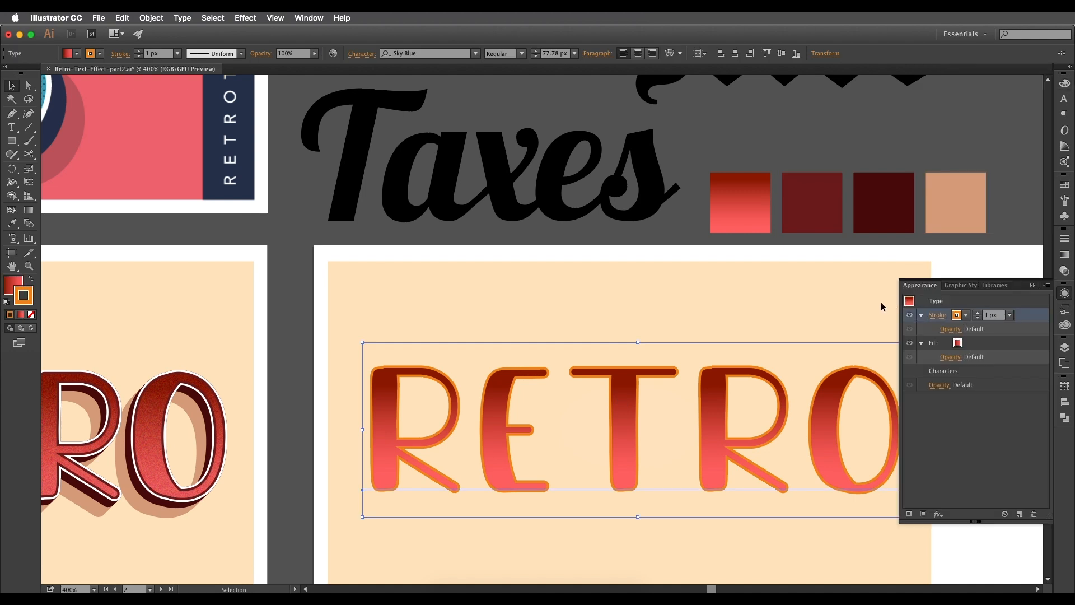
pyautogui.press('i')
pyautogui.keyDown('shift'); pyautogui.click(825, 198); pyautogui.keyUp('shift')
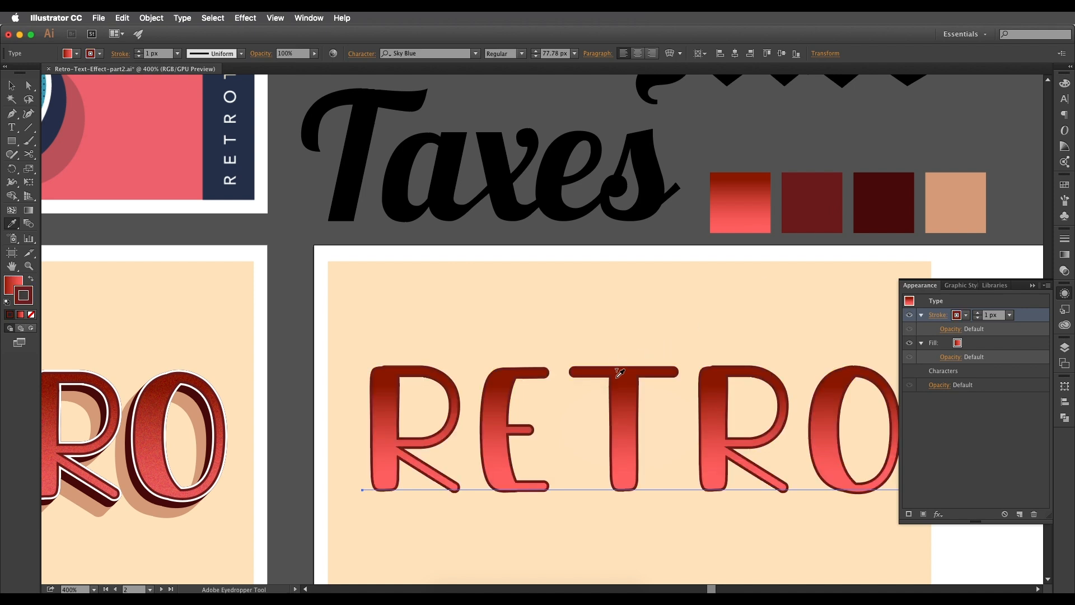
# Step: Compare the new dark red outline's thickness and the finished sample's white outer outline at close range
pyautogui.scroll(2, 615, 371)
pyautogui.scroll(-1, 604, 377)
pyautogui.moveTo(483, 401); pyautogui.dragTo(673, 344)
pyautogui.click(988, 317)
pyautogui.scroll(3, 167, 347)
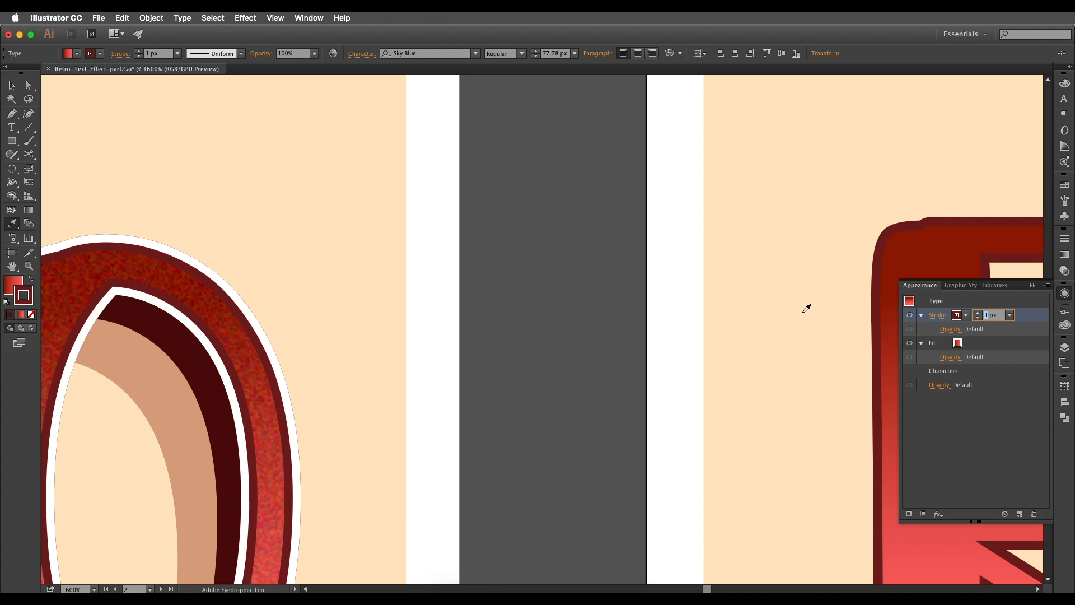
pyautogui.scroll(-2, 816, 307)
pyautogui.moveTo(833, 324); pyautogui.dragTo(571, 354)
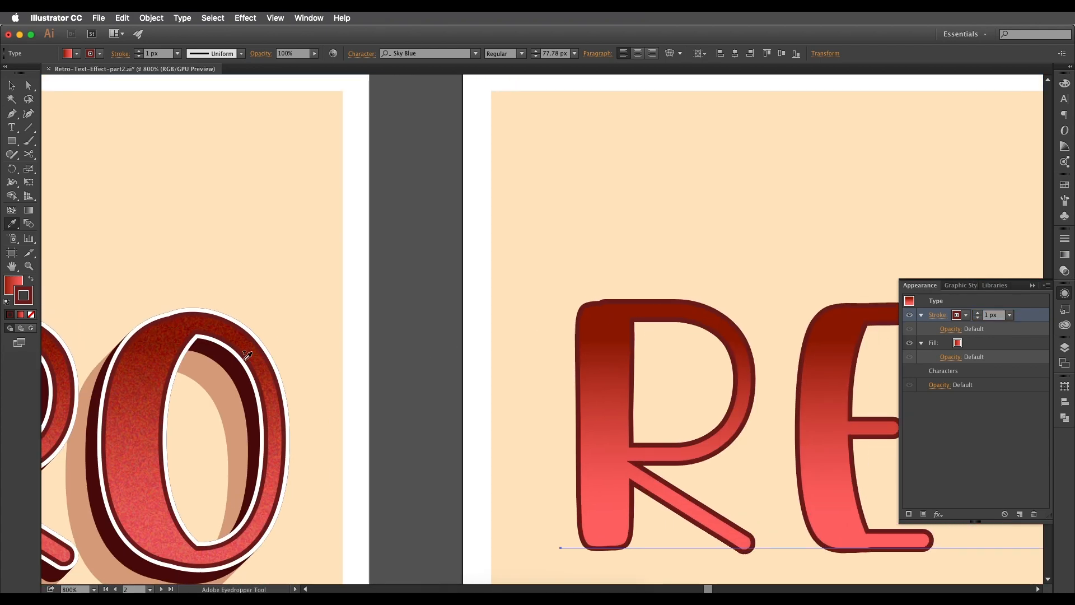
pyautogui.scroll(2, 232, 353)
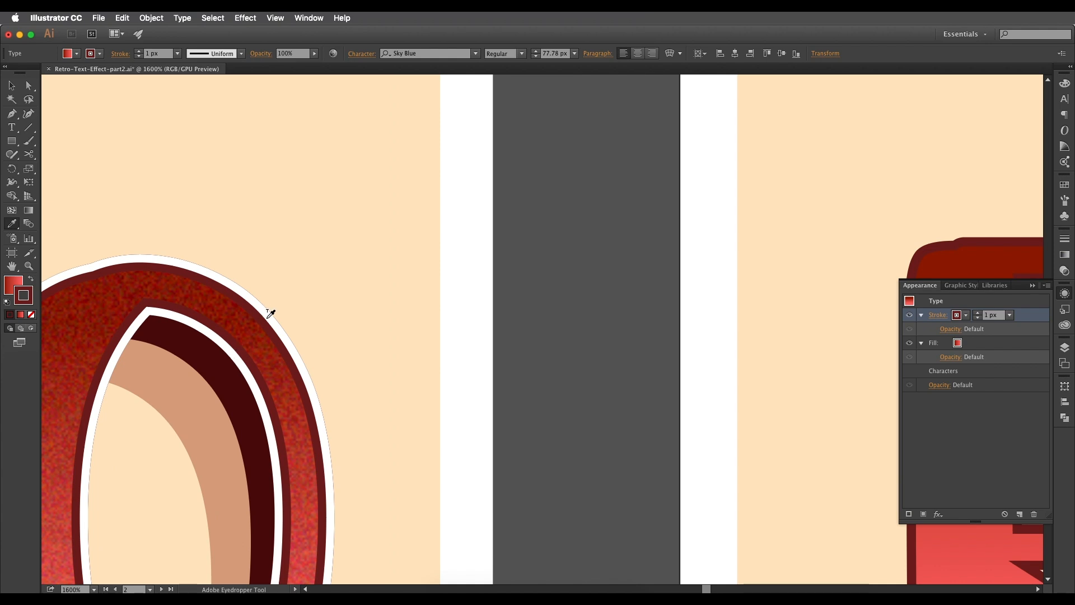
pyautogui.scroll(-3, 264, 313)
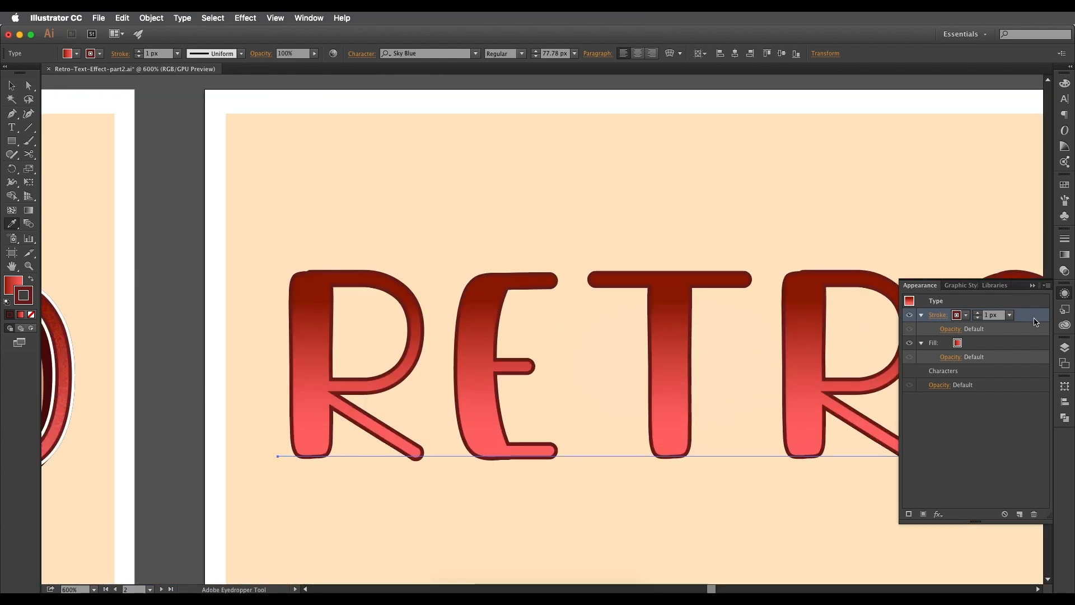
# Step: Duplicate the RETRO text's dark red 1 px stroke and place the second stroke beneath Characters in the appearance stack
pyautogui.click(1019, 514)
pyautogui.moveTo(1023, 315)
pyautogui.mouseDown()
pyautogui.moveTo(1023, 387)
pyautogui.moveTo(1014, 391)
pyautogui.mouseUp()
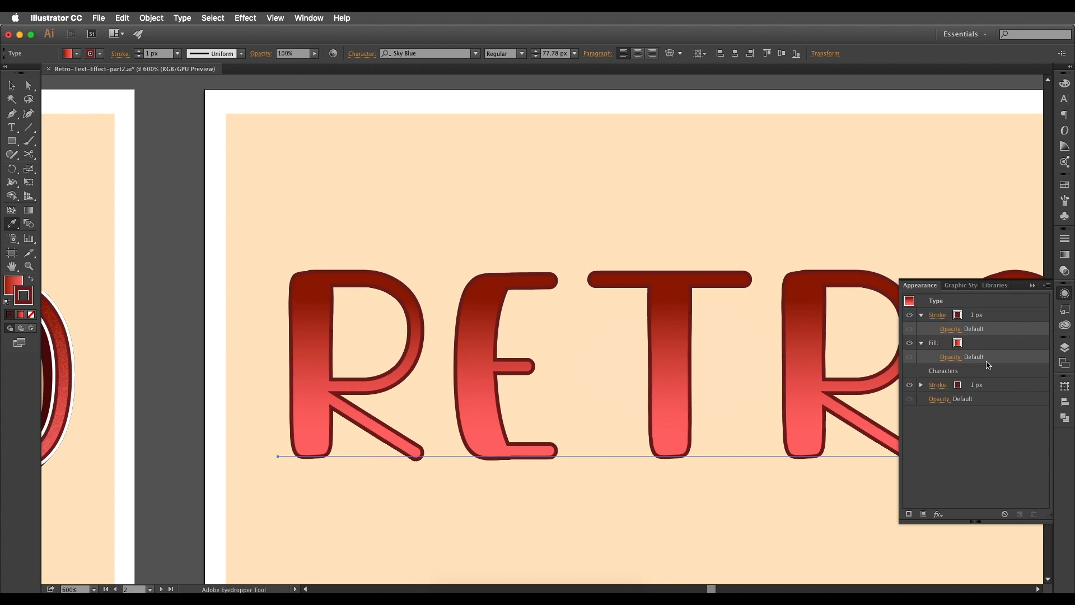
# Step: Recolour the stroke beneath Characters white and set its weight to 2 px
pyautogui.click(968, 387)
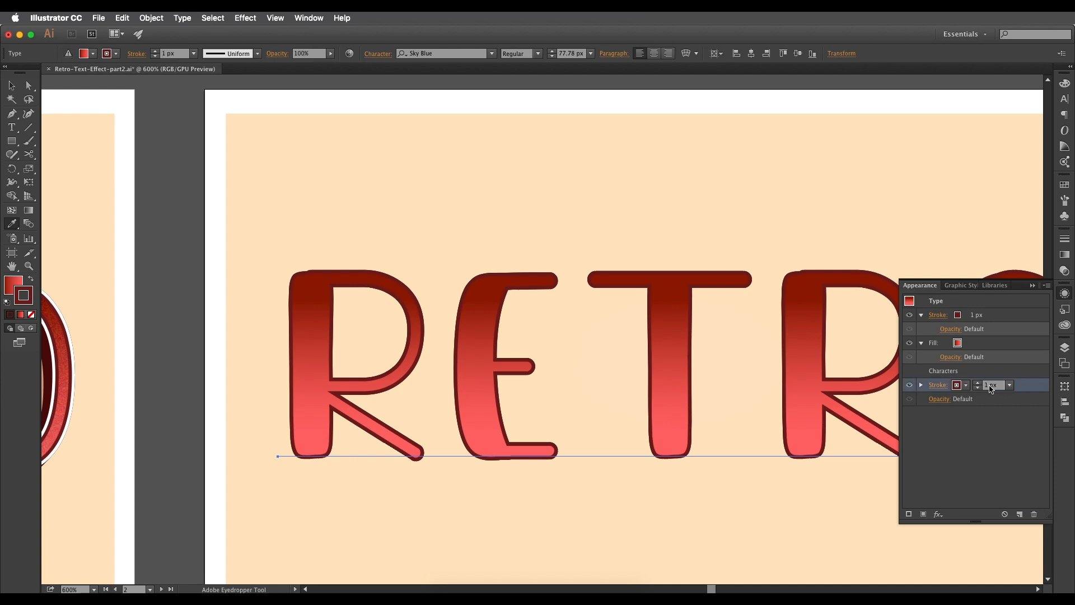
pyautogui.click(958, 386)
pyautogui.click(861, 405)
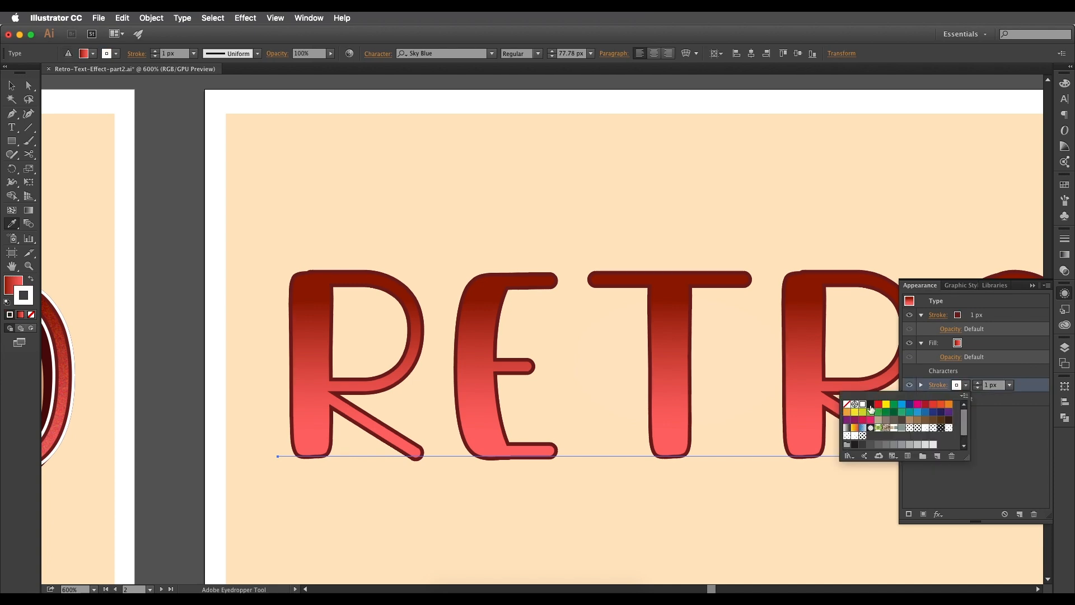
pyautogui.click(985, 385)
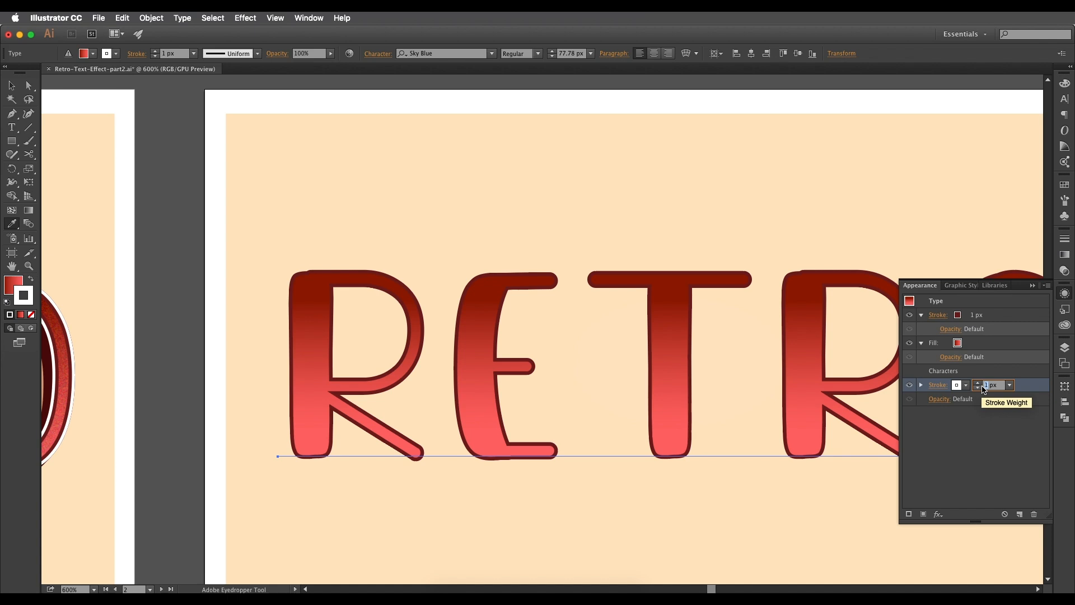
pyautogui.write('2')
pyautogui.press('Return')
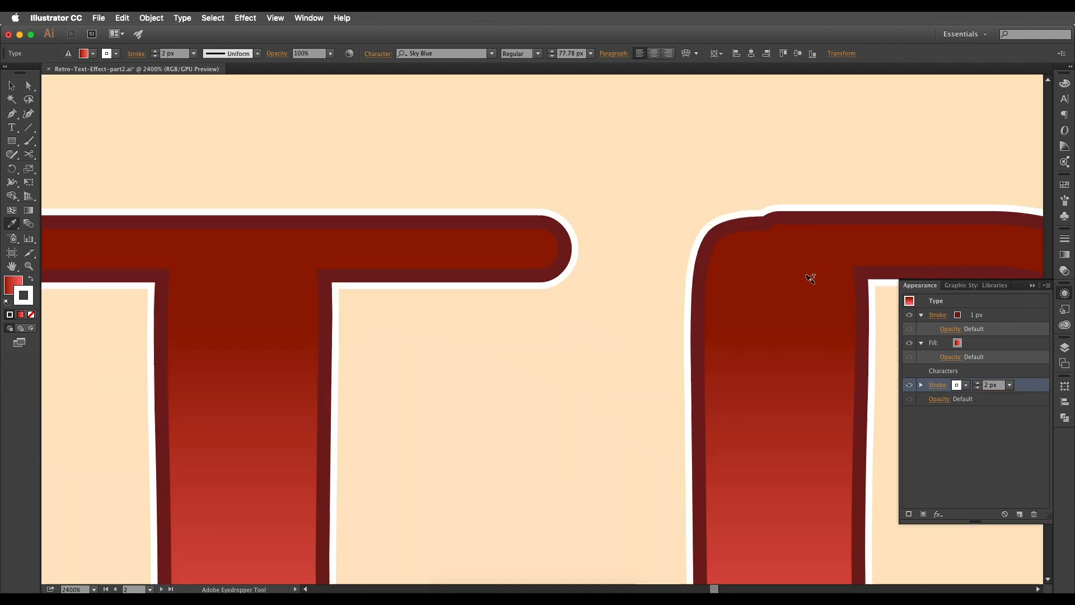
# Step: Increase the white outer stroke's weight to 3 px
pyautogui.scroll(5, 808, 276)
pyautogui.moveTo(992, 385); pyautogui.dragTo(980, 385)
pyautogui.write('3')
pyautogui.press('Return')
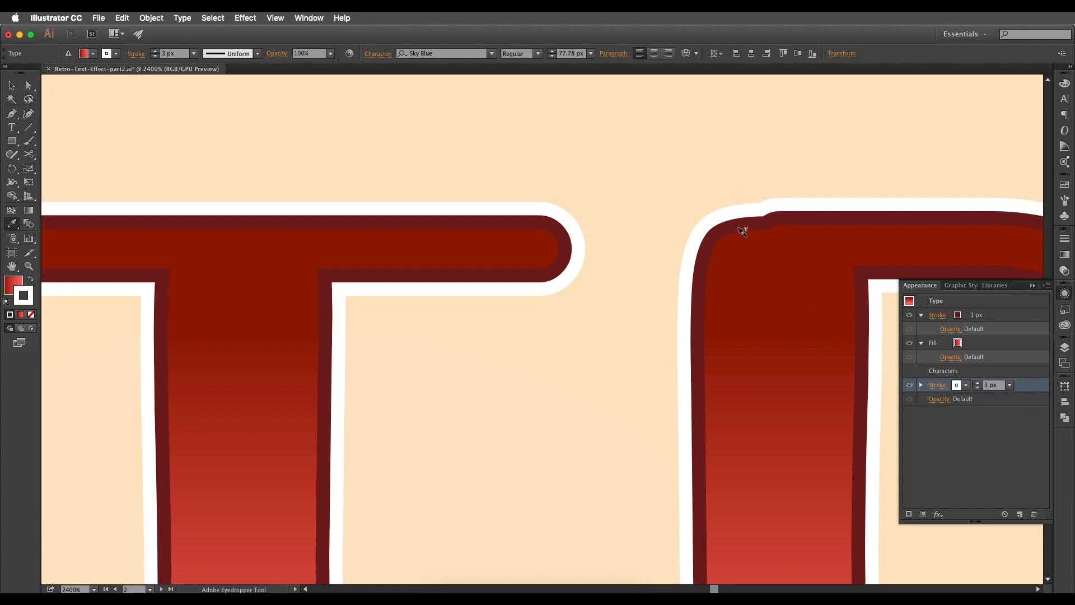
# Step: Compare the RETRO text's white outline thickness with the finished sample's letter O at close range
pyautogui.scroll(-3, 746, 233)
pyautogui.click(18, 85)
pyautogui.scroll(-1, 612, 286)
pyautogui.moveTo(552, 280); pyautogui.dragTo(761, 241)
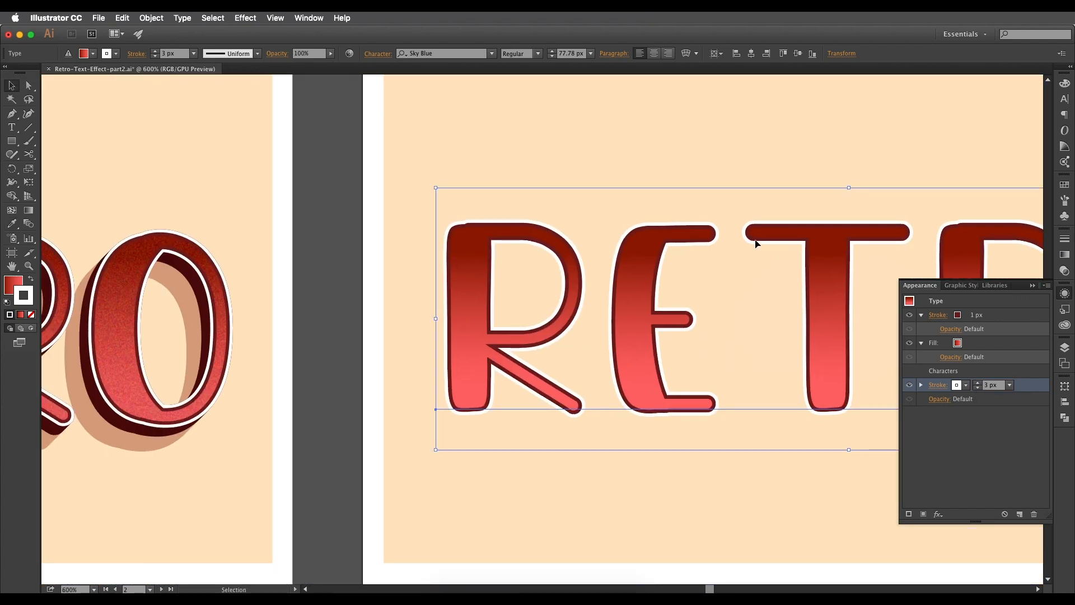
pyautogui.moveTo(245, 291); pyautogui.dragTo(415, 292)
pyautogui.scroll(1, 401, 295)
pyautogui.scroll(2, 401, 295)
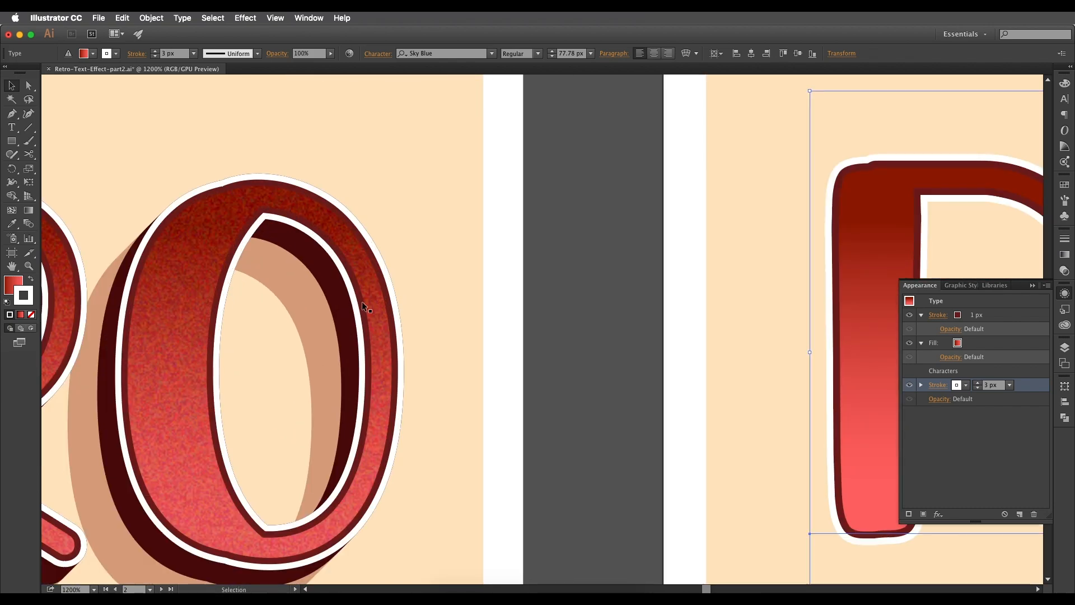
pyautogui.scroll(-2, 355, 307)
pyautogui.scroll(3, 388, 314)
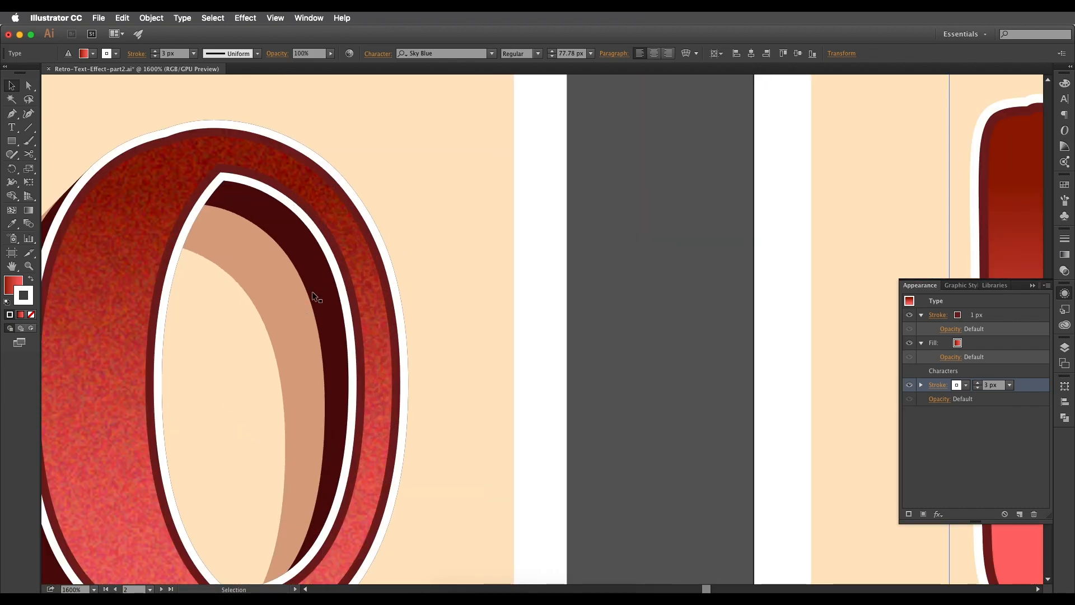
pyautogui.scroll(-3, 357, 330)
# Step: Duplicate the white 3 px stroke and select the lower copy in the appearance stack
pyautogui.moveTo(806, 320); pyautogui.dragTo(665, 351)
pyautogui.moveTo(820, 361); pyautogui.dragTo(663, 331)
pyautogui.moveTo(1039, 395); pyautogui.dragTo(1019, 514)
pyautogui.click(1007, 400)
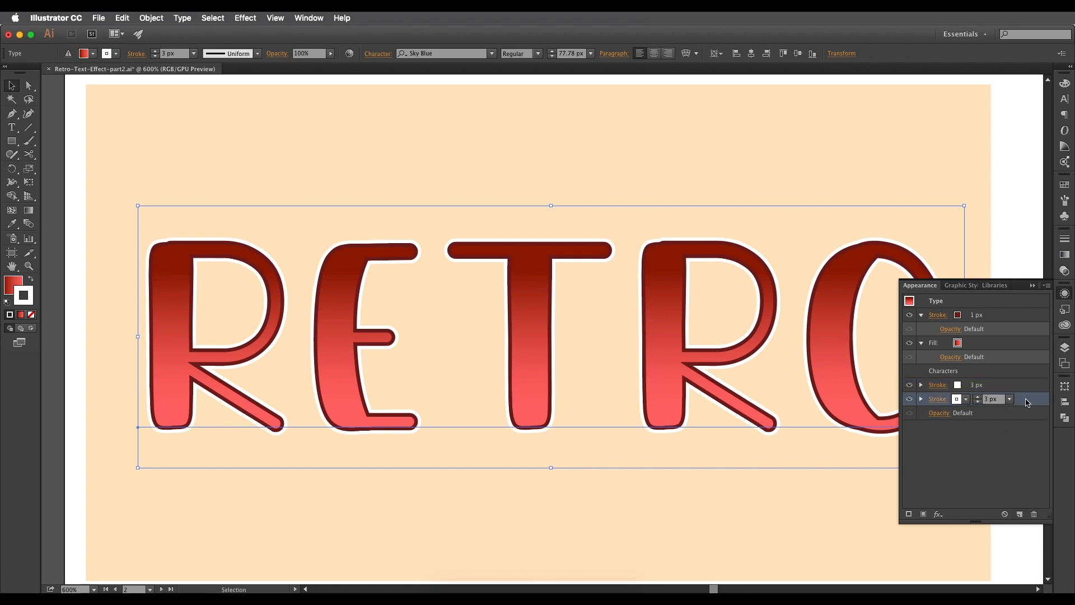
# Step: Recolour the lowest stroke by sampling only the very dark red of the third reference square with the Eyedropper
pyautogui.scroll(5, 571, 377)
pyautogui.hscroll(2, 571, 376)
pyautogui.press('i')
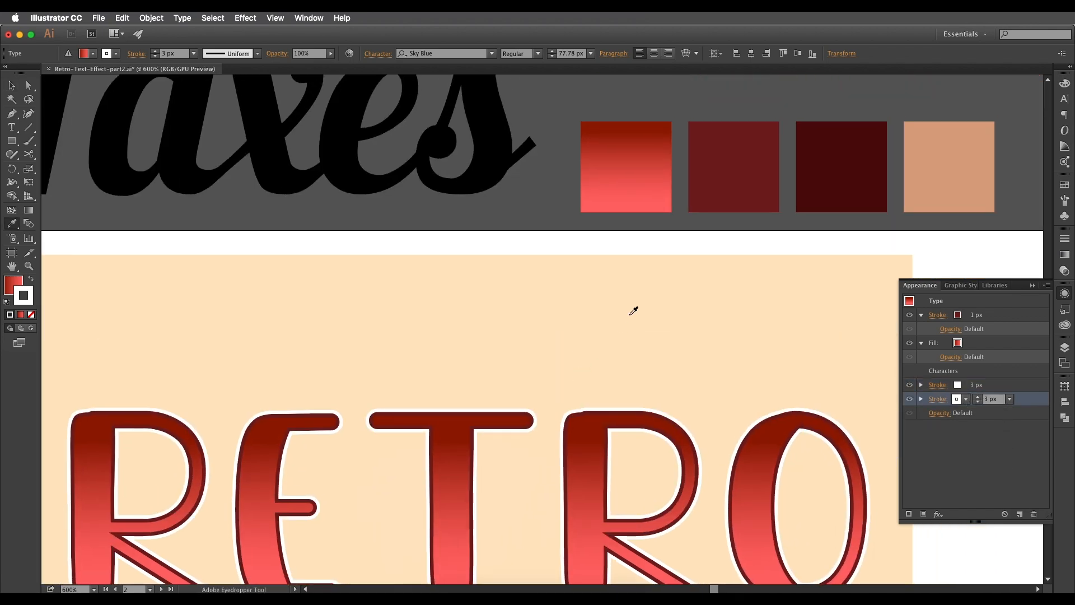
pyautogui.click(869, 163)
pyautogui.scroll(-3, 751, 427)
pyautogui.hscroll(-1, 751, 427)
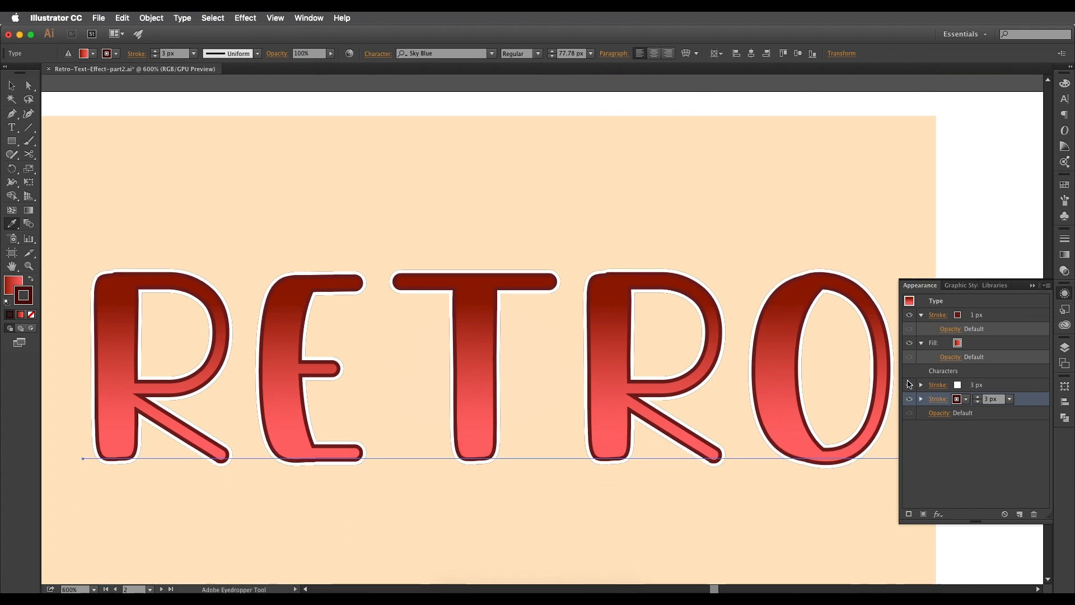
# Step: Add a Transform effect to the lowest stroke with preview on, moving it -1 px horizontally and 1 px vertically
pyautogui.click(938, 514)
pyautogui.moveTo(968, 407)
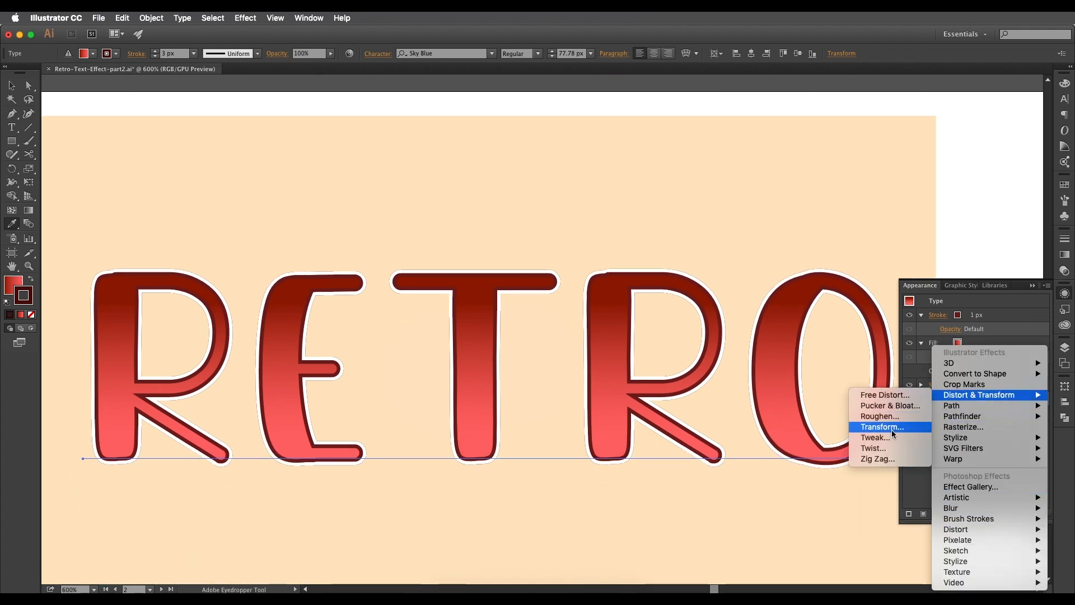
pyautogui.click(884, 427)
pyautogui.moveTo(562, 198); pyautogui.dragTo(411, 175)
pyautogui.click(324, 456)
pyautogui.click(457, 263)
pyautogui.write('-1')
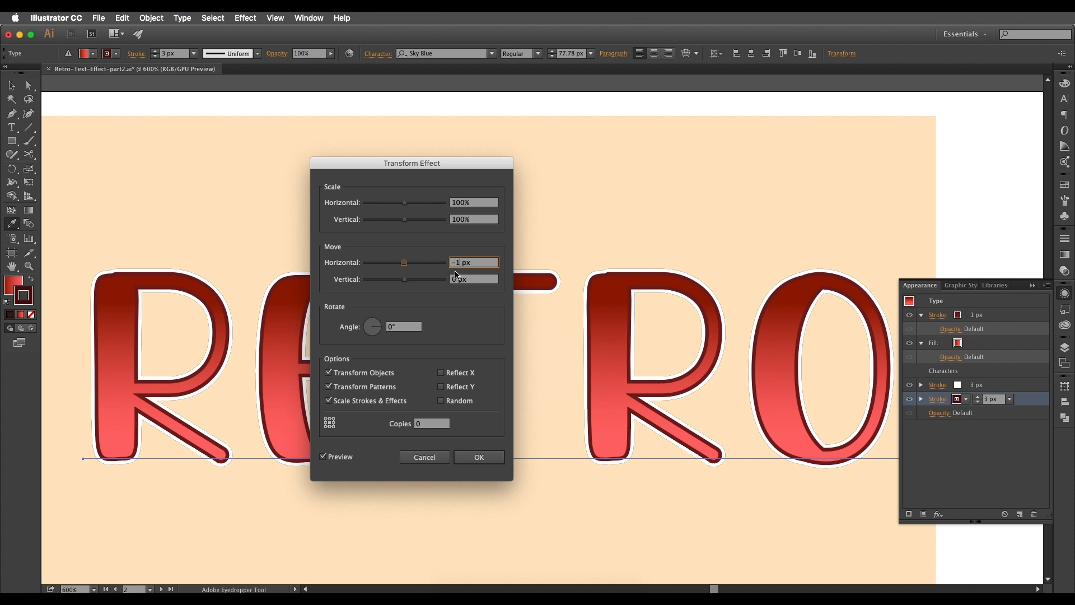
pyautogui.click(454, 283)
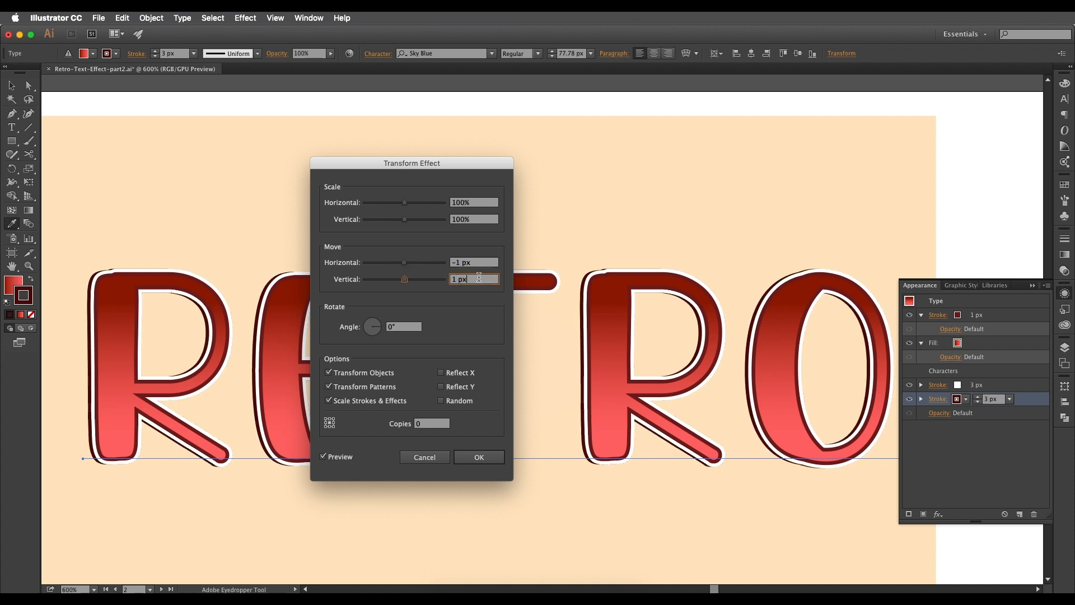
# Step: Try a horizontal move of 1 px in the Transform effect and restore it to -1 px
pyautogui.click(449, 264)
pyautogui.write('1')
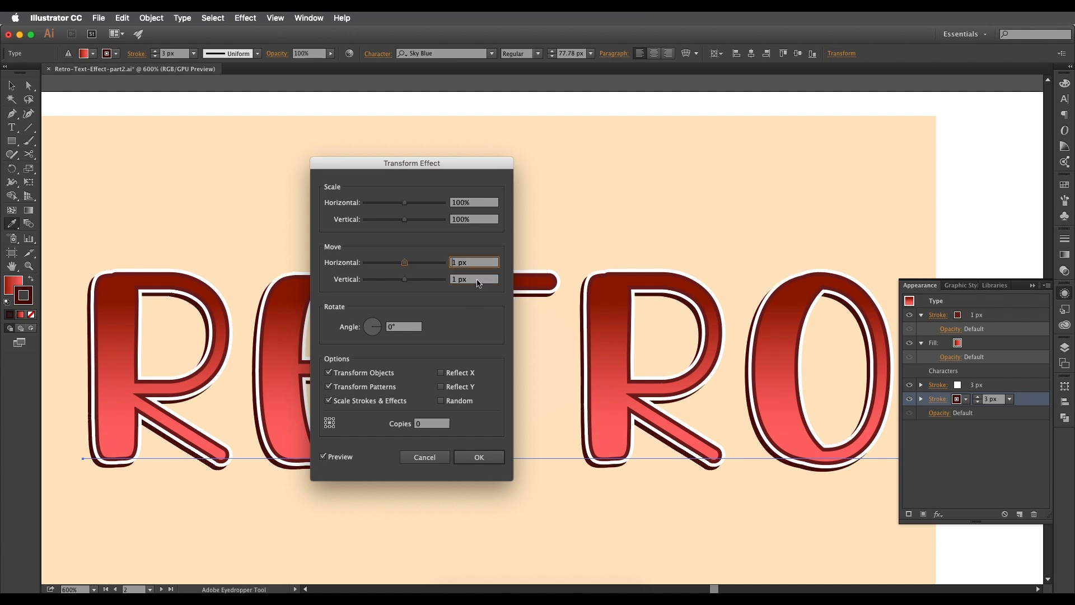
pyautogui.press('Tab')
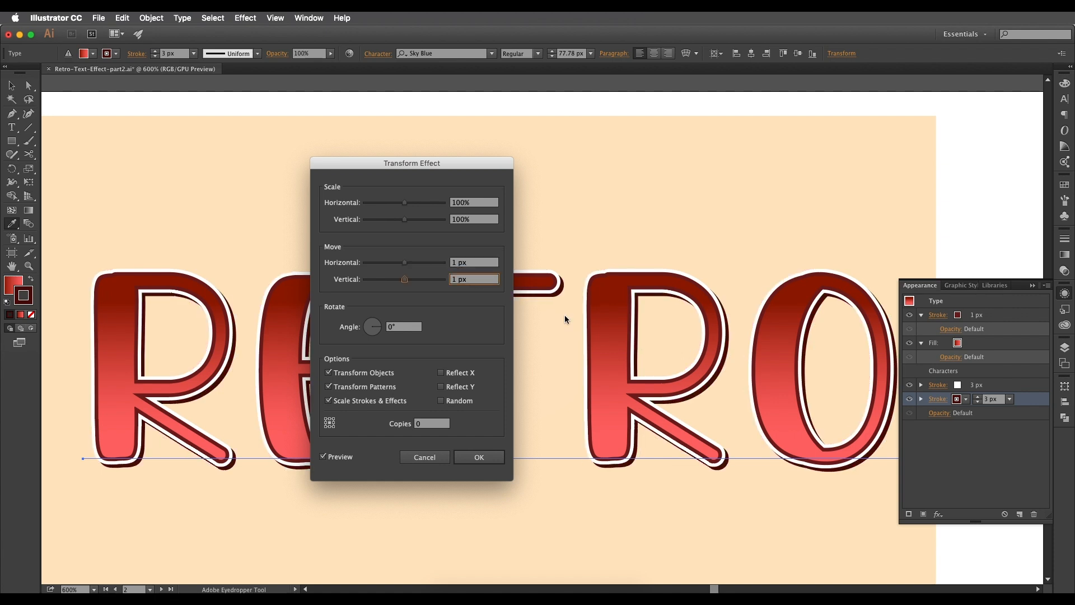
pyautogui.click(454, 263)
pyautogui.write('-')
pyautogui.click(474, 279)
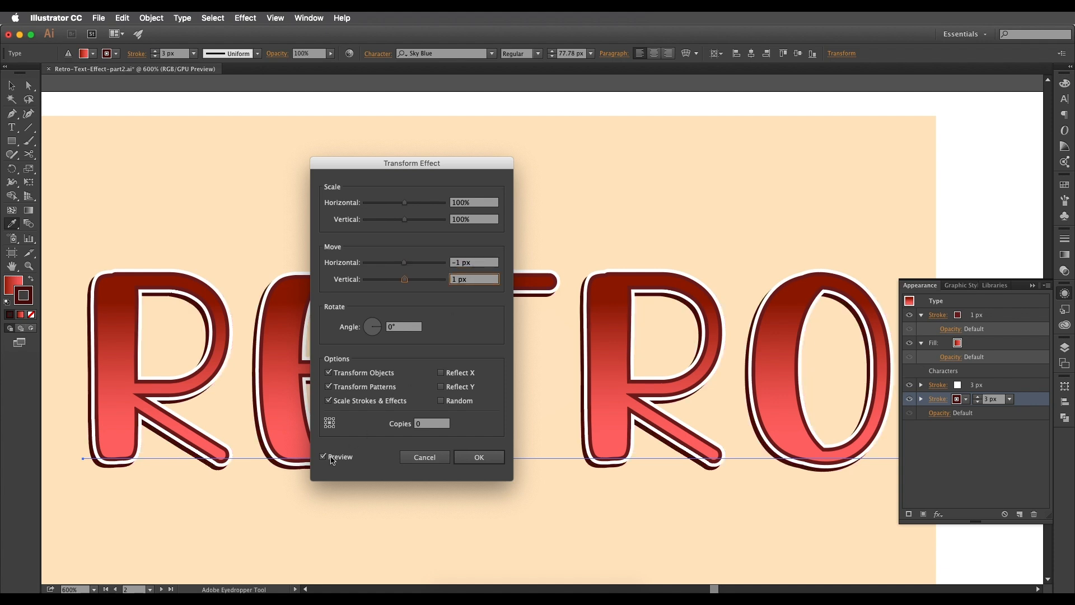
# Step: Set the Transform effect to 8 copies with moves of -0.5 px horizontally and 0.5 px vertically, and apply it
pyautogui.doubleClick(438, 424)
pyautogui.write('8')
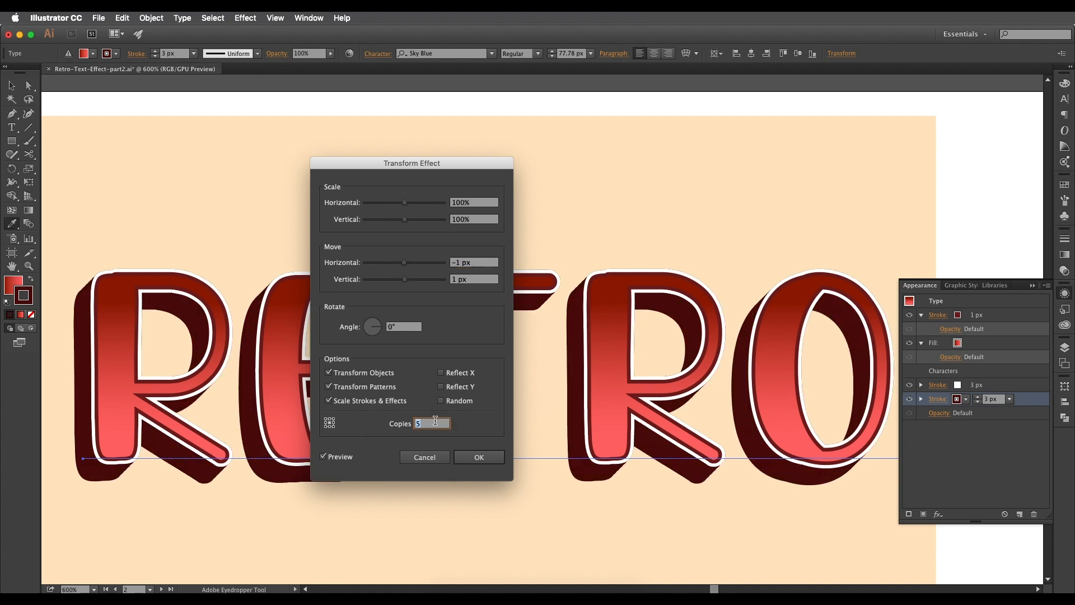
pyautogui.doubleClick(458, 262)
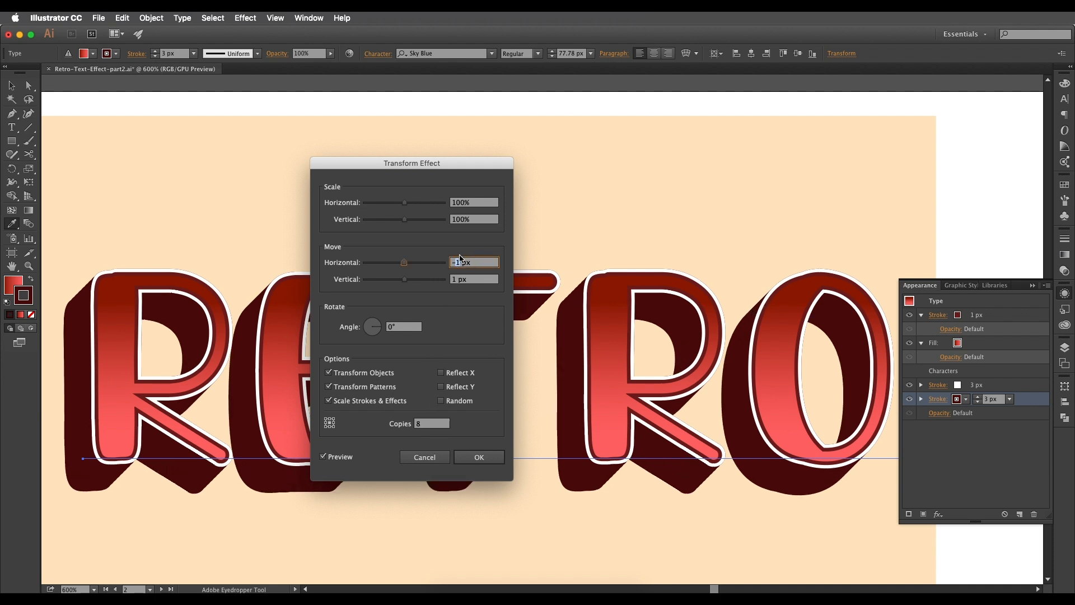
pyautogui.write('.5')
pyautogui.press('Tab')
pyautogui.write('.5')
pyautogui.click(481, 263)
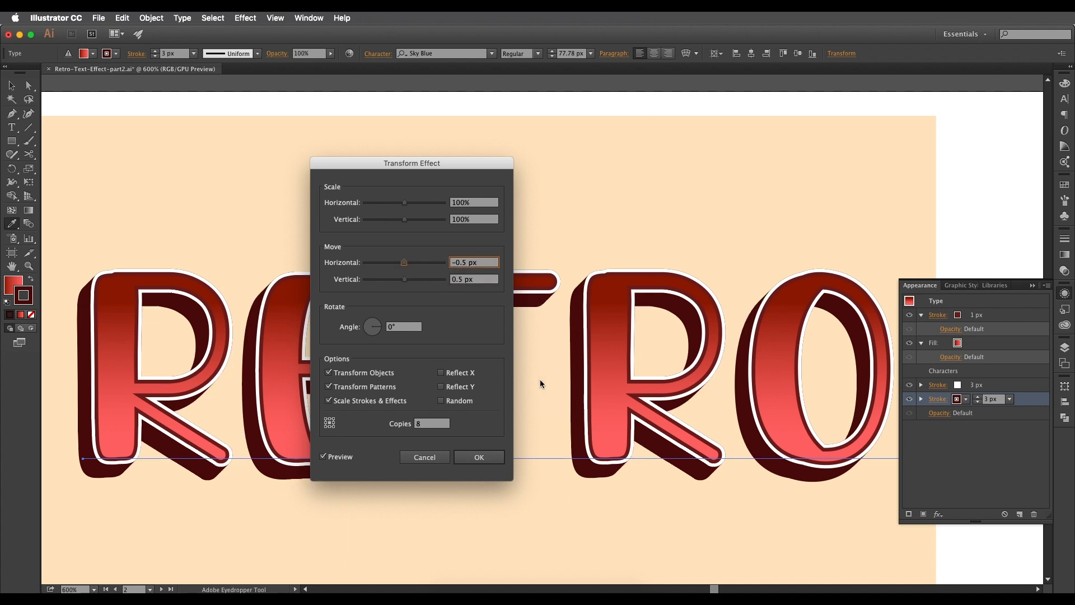
pyautogui.click(479, 457)
# Step: Edit the Transform effect on the very dark red stroke and set its copies to 6 to match the sample's depth
pyautogui.scroll(-1, 480, 457)
pyautogui.moveTo(444, 435); pyautogui.dragTo(640, 380)
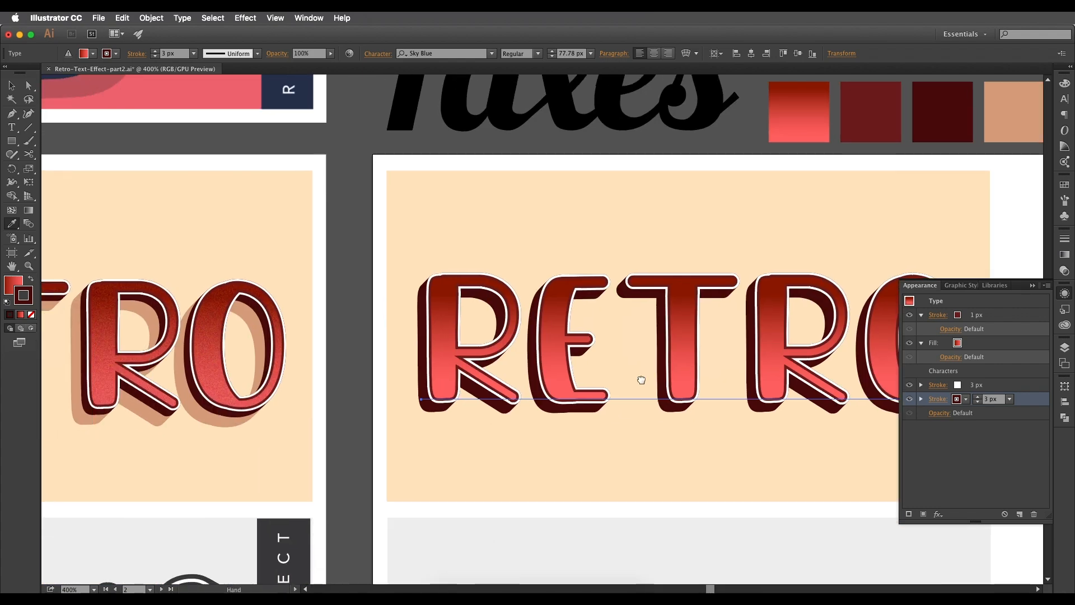
pyautogui.scroll(2, 197, 375)
pyautogui.moveTo(516, 332); pyautogui.dragTo(463, 353)
pyautogui.moveTo(585, 347); pyautogui.dragTo(639, 336)
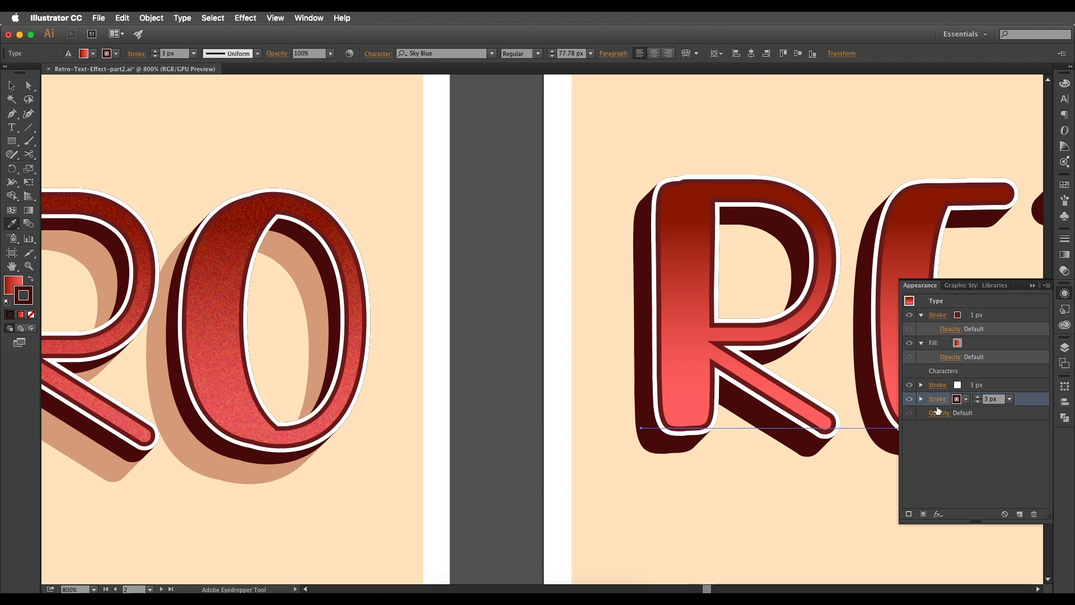
pyautogui.click(921, 399)
pyautogui.click(947, 414)
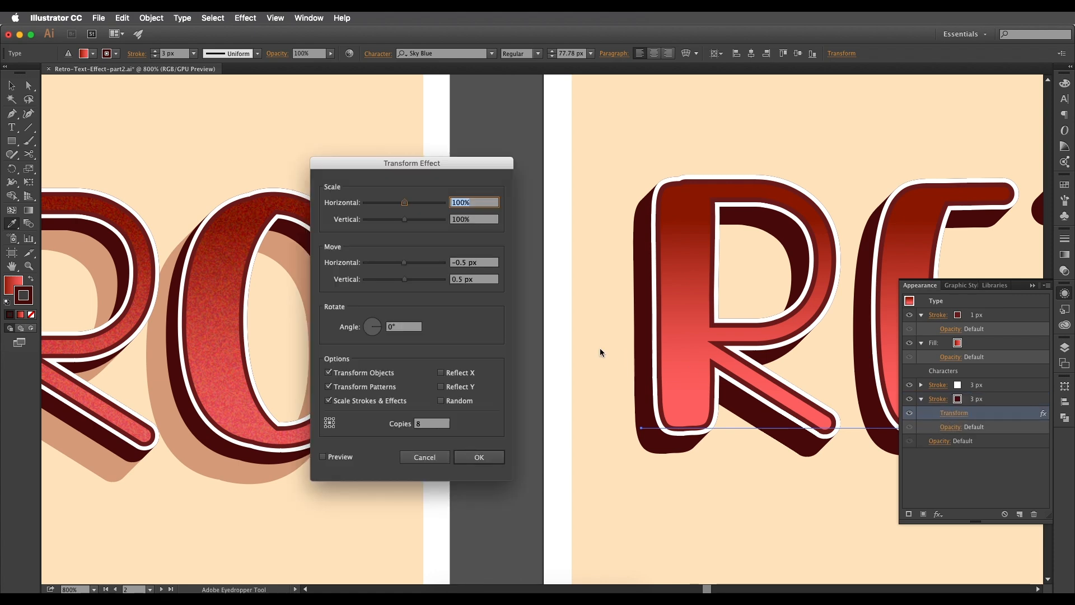
pyautogui.moveTo(463, 170); pyautogui.dragTo(559, 281)
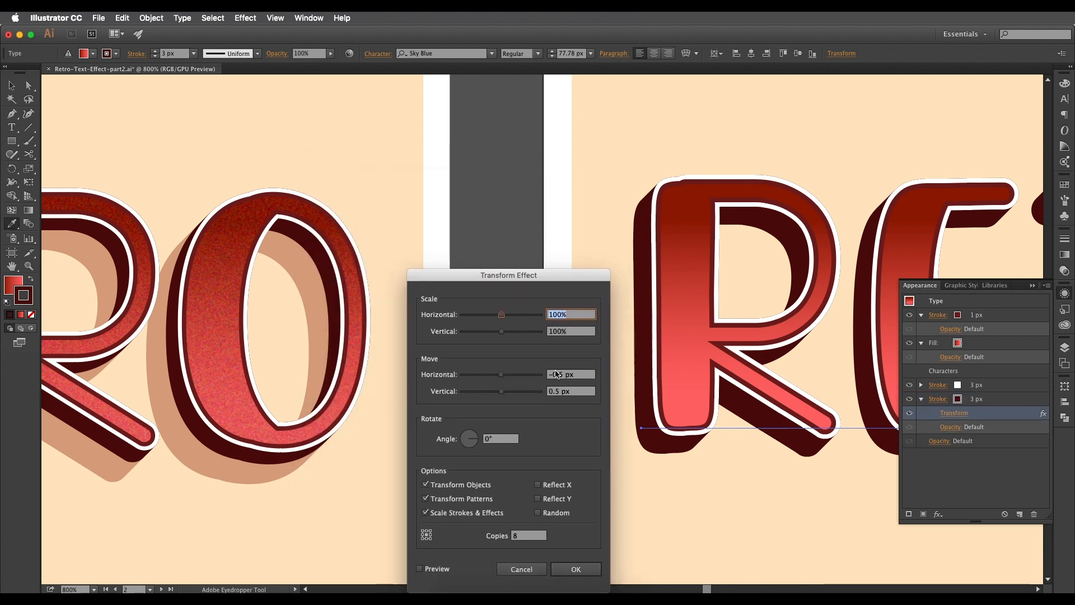
pyautogui.doubleClick(513, 536)
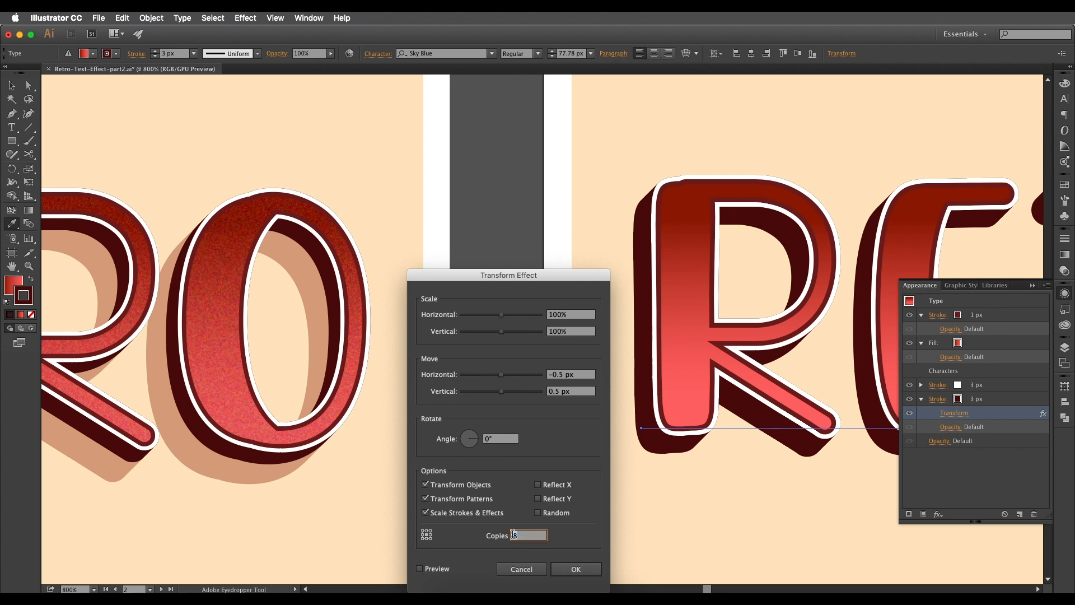
pyautogui.click(576, 394)
pyautogui.click(420, 569)
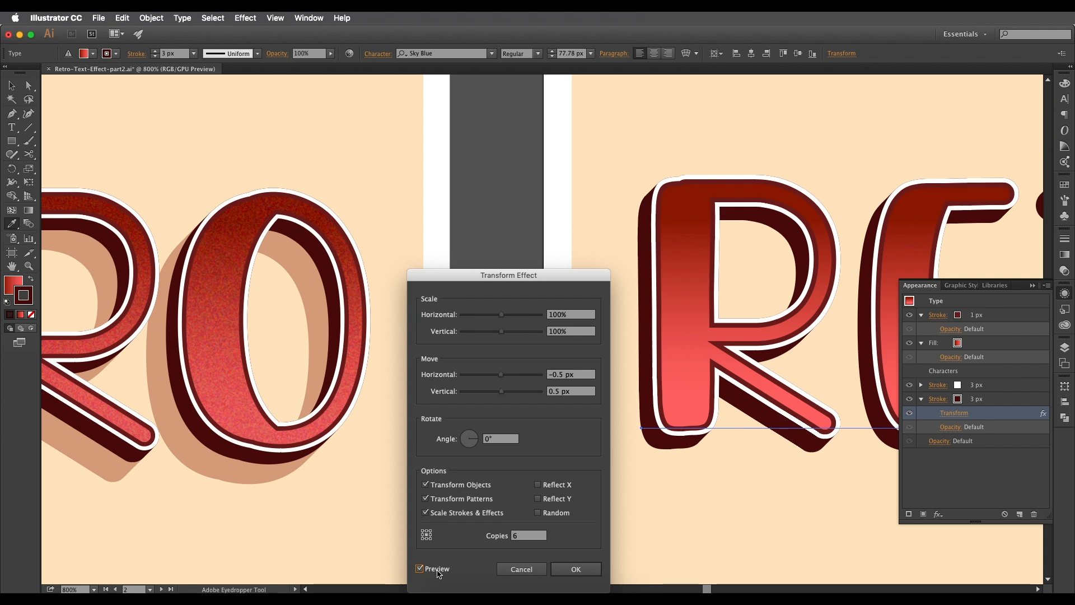
pyautogui.click(576, 568)
# Step: Compare the extrusion depth with the finished sample and review the Transform effect's settings without changing them
pyautogui.press('super+minus')
pyautogui.hscroll(-3, 634, 348)
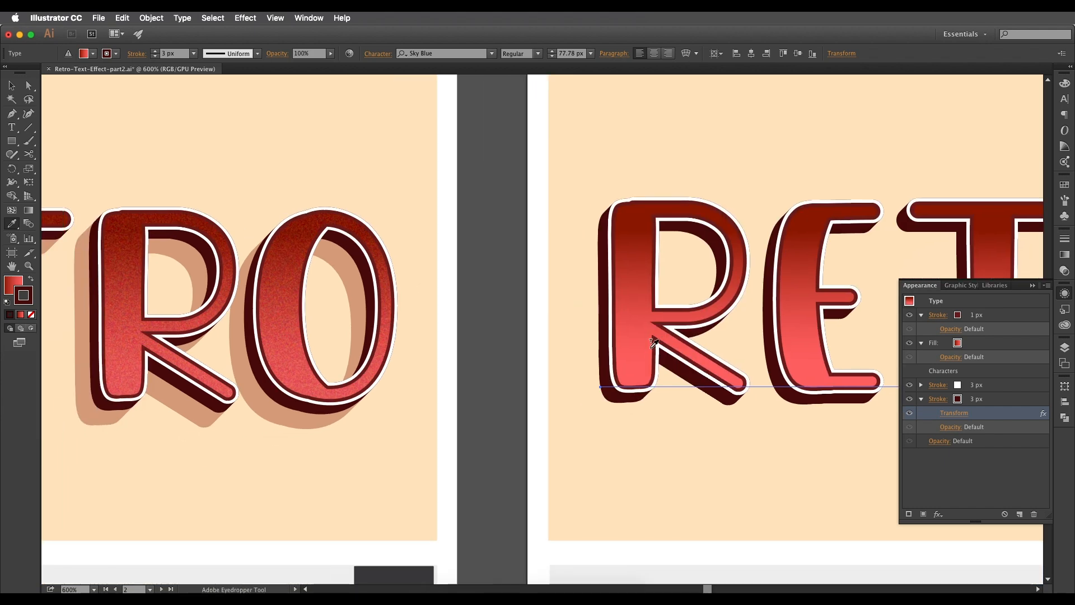
pyautogui.scroll(1, 654, 342)
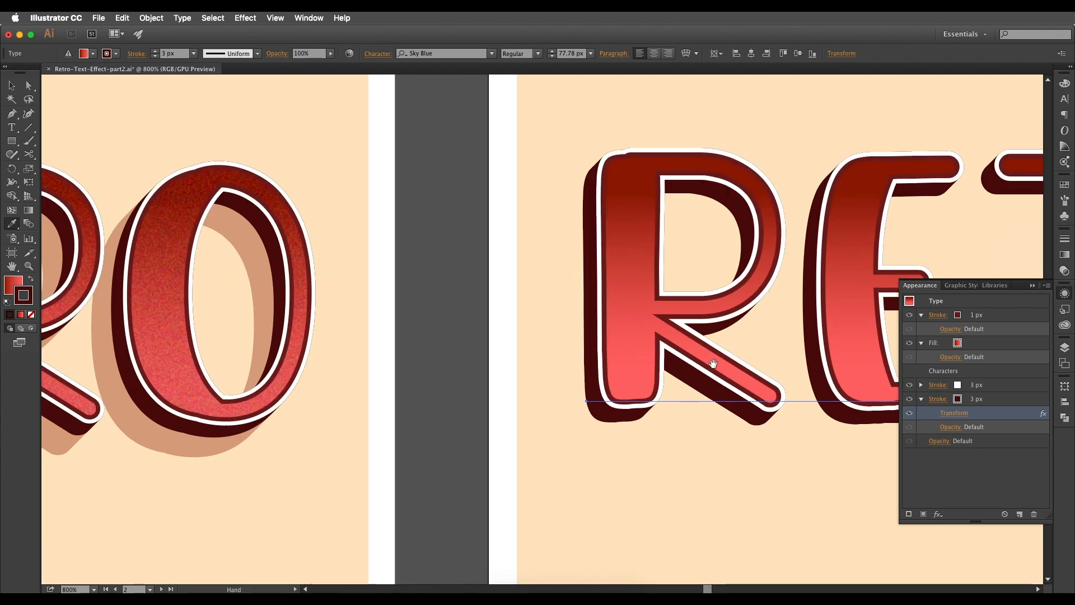
pyautogui.click(947, 416)
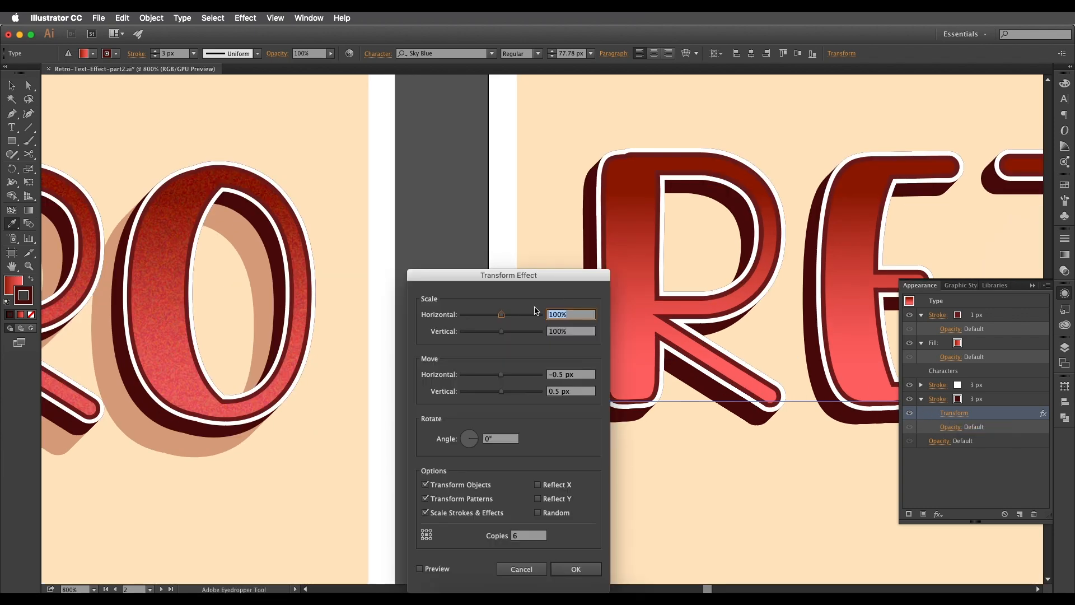
pyautogui.moveTo(542, 282); pyautogui.dragTo(621, 283)
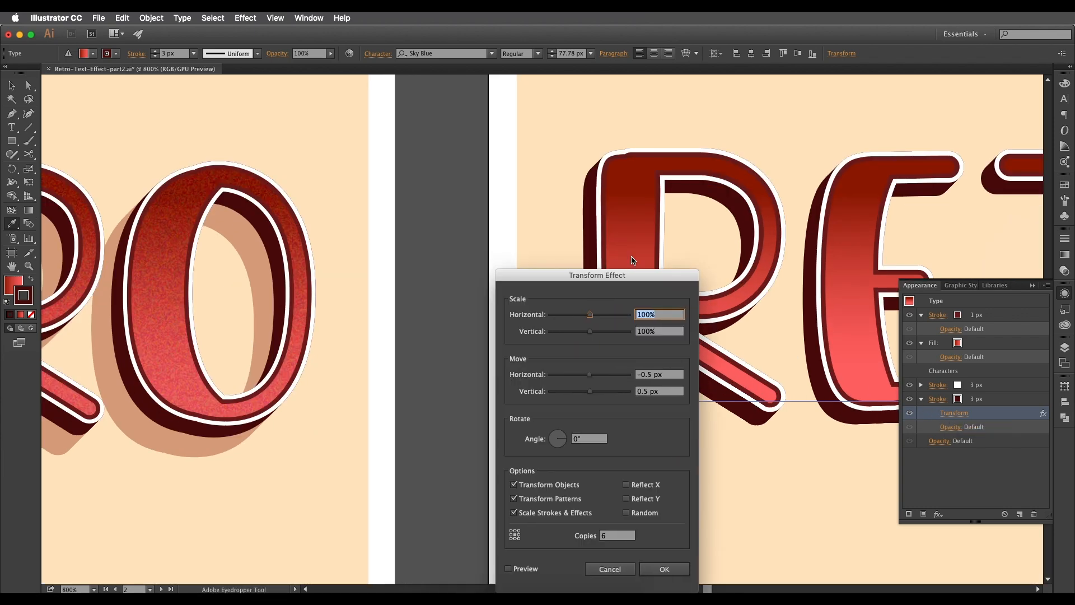
pyautogui.moveTo(527, 273); pyautogui.dragTo(553, 222)
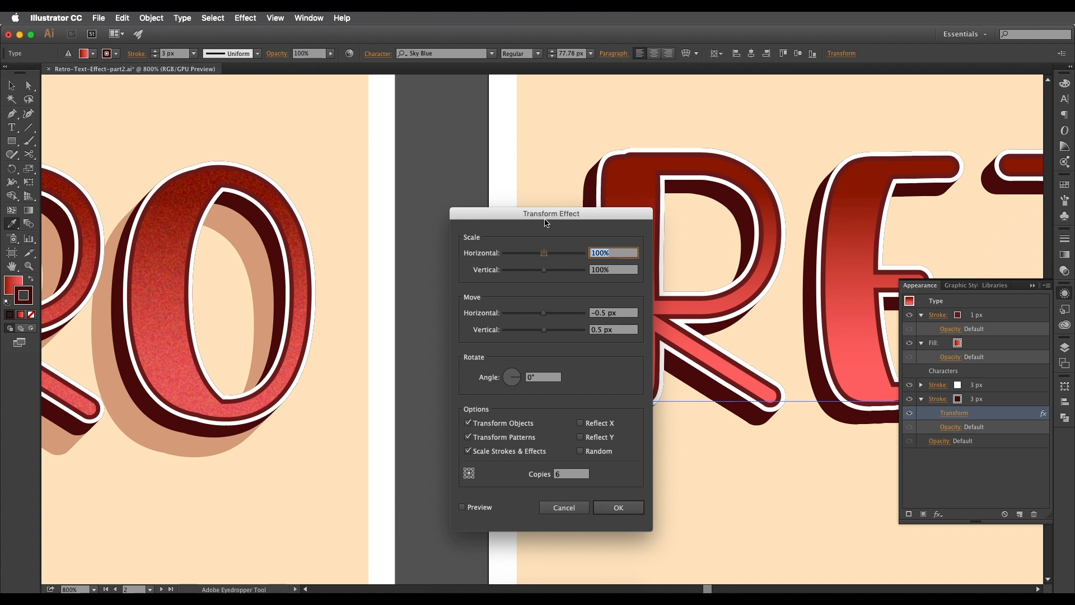
pyautogui.moveTo(546, 223); pyautogui.dragTo(547, 209)
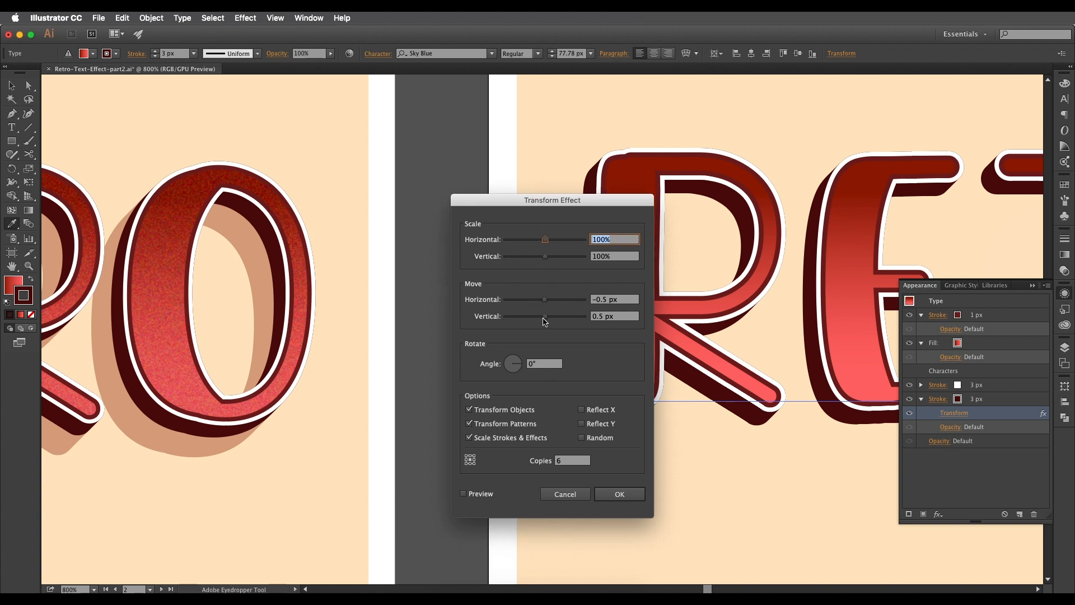
pyautogui.click(619, 493)
# Step: Duplicate the very dark red 3 px stroke together with its Transform effect
pyautogui.scroll(-1, 624, 486)
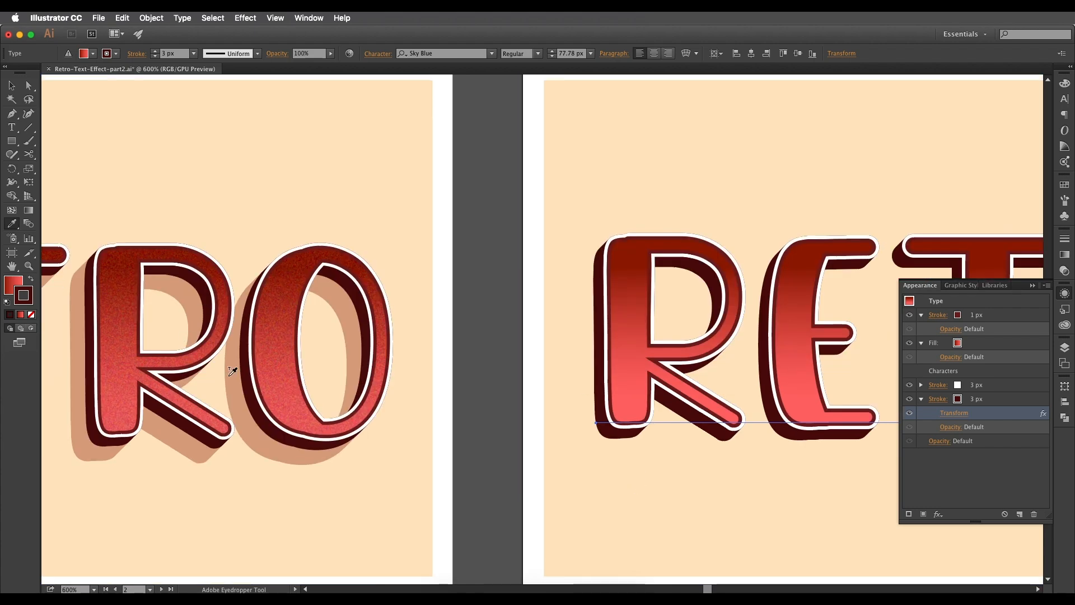
pyautogui.click(1024, 401)
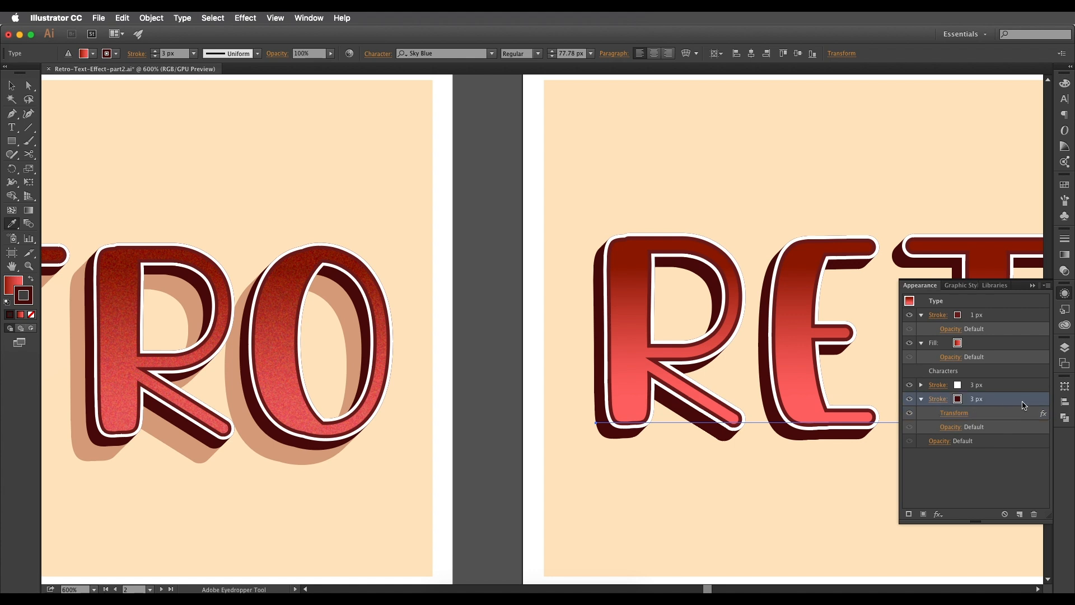
pyautogui.click(1020, 514)
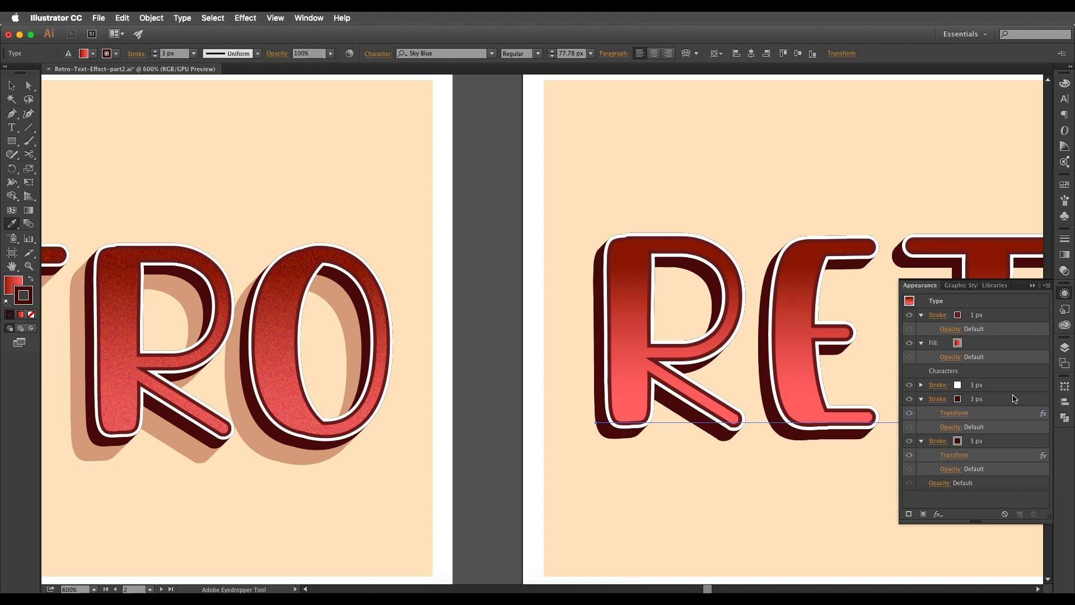
# Step: Recolour the lowest duplicated 3 px stroke by sampling the tan swatch square with the Eyedropper
pyautogui.click(1016, 443)
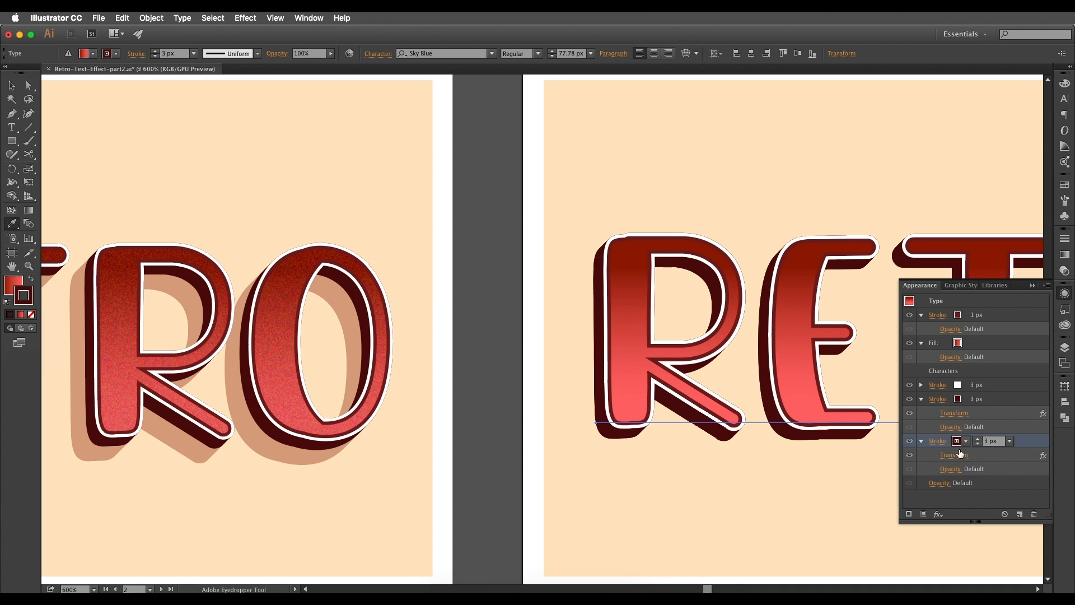
pyautogui.moveTo(800, 291); pyautogui.dragTo(482, 430)
pyautogui.moveTo(638, 355); pyautogui.dragTo(468, 367)
pyautogui.moveTo(855, 197); pyautogui.dragTo(684, 211)
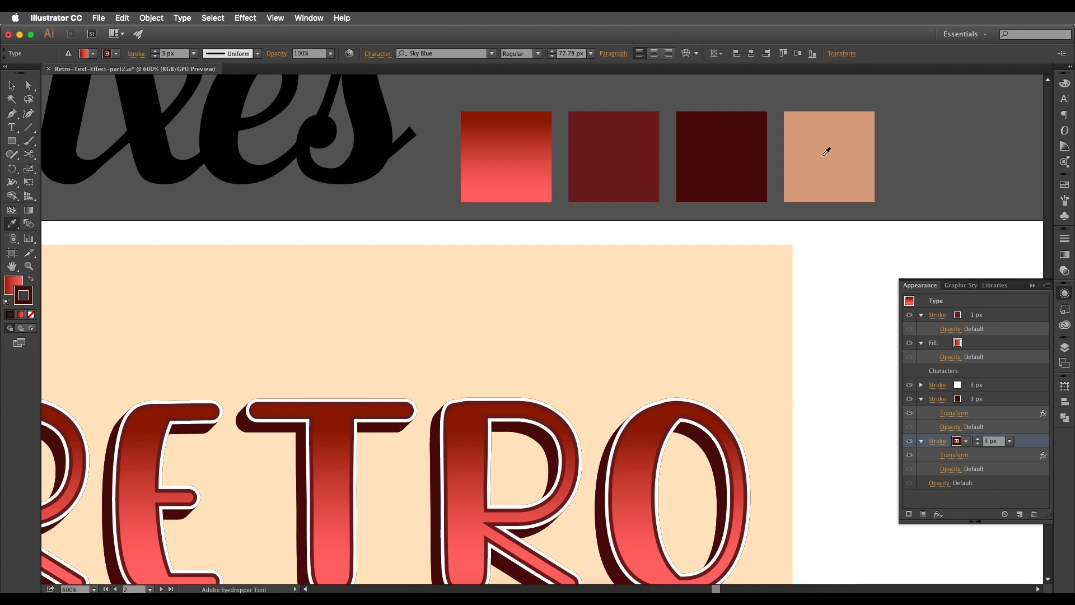
pyautogui.click(824, 158)
pyautogui.moveTo(672, 423)
pyautogui.mouseDown()
pyautogui.moveTo(742, 339)
pyautogui.moveTo(679, 385)
pyautogui.moveTo(675, 424)
pyautogui.mouseUp()
pyautogui.moveTo(674, 384); pyautogui.dragTo(649, 430)
# Step: Check the fill colour codes of the very dark red and tan swatch squares in the Color Picker without changing them
pyautogui.press('v')
pyautogui.click(711, 222)
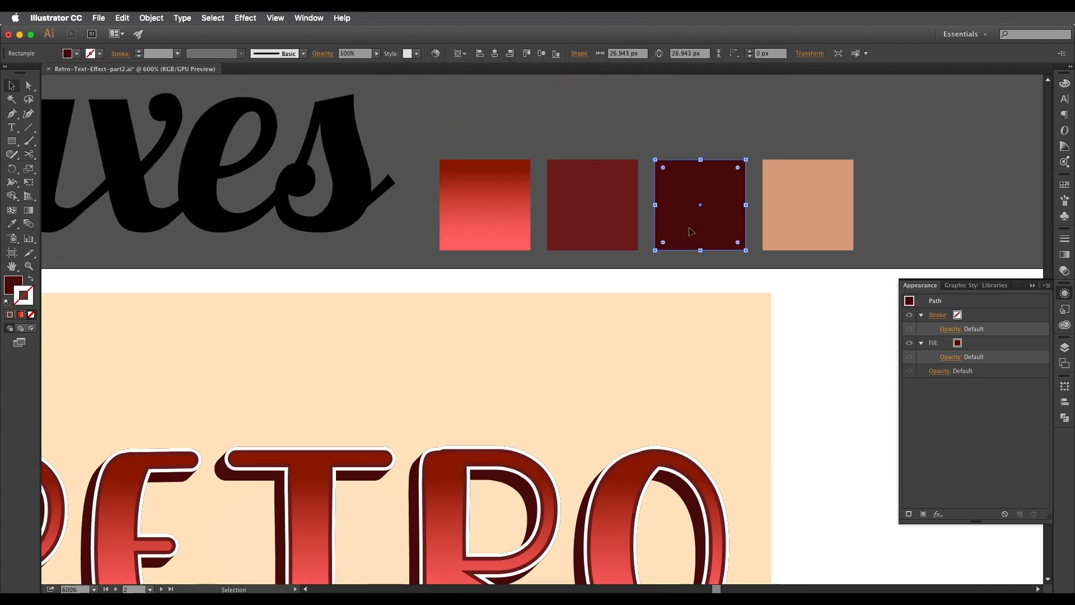
pyautogui.doubleClick(13, 285)
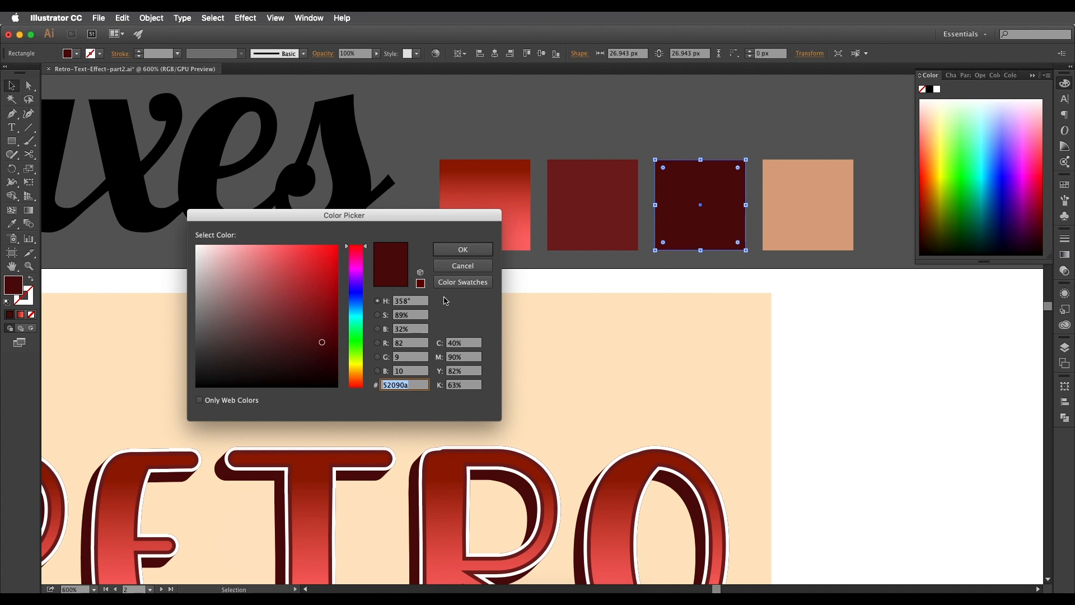
pyautogui.click(462, 249)
pyautogui.click(797, 223)
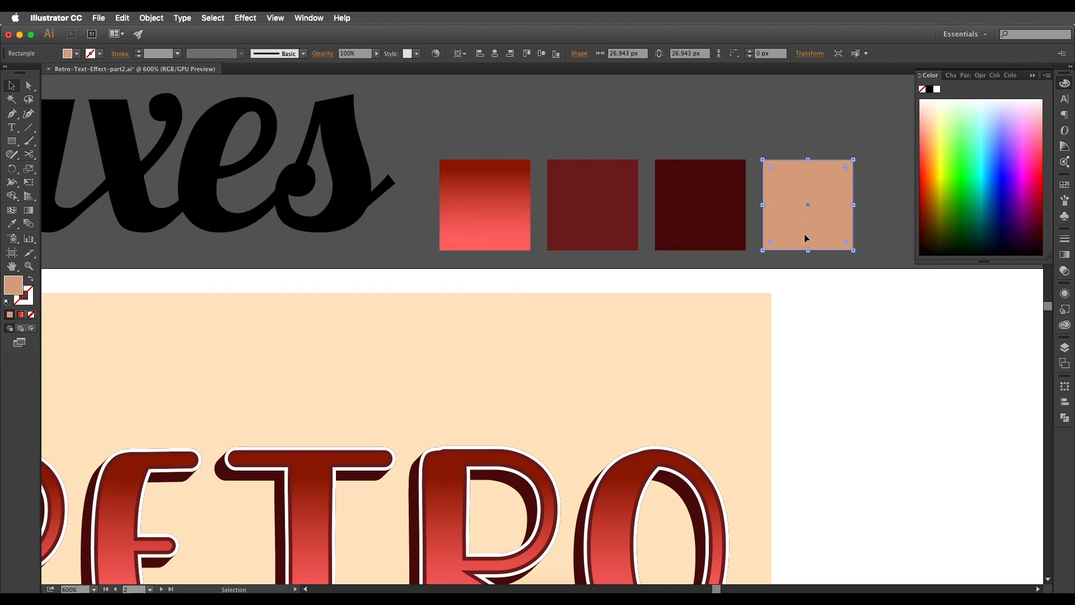
pyautogui.doubleClick(18, 290)
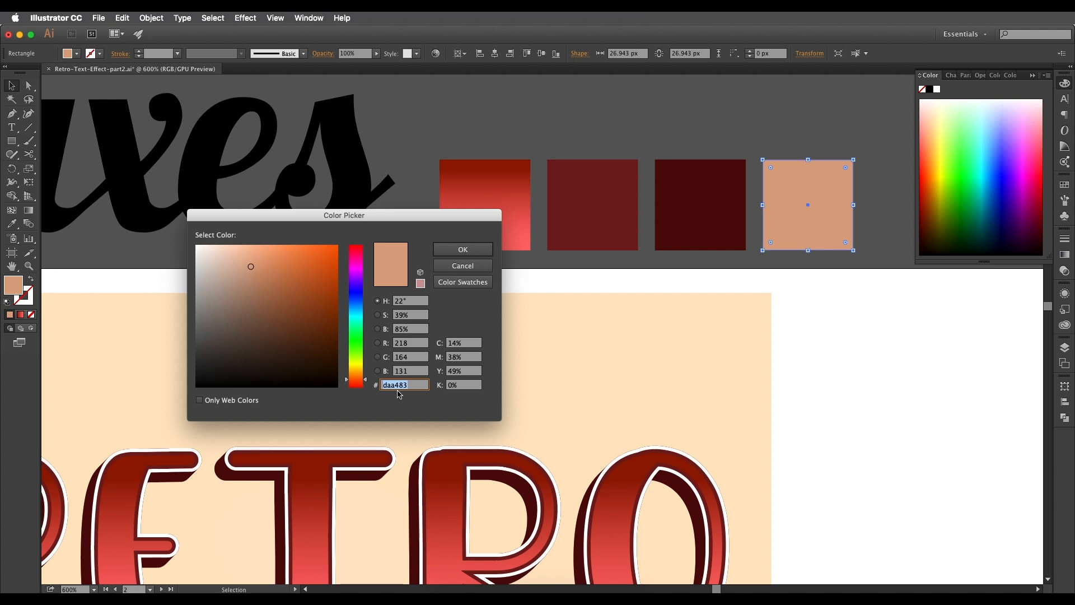
pyautogui.click(459, 252)
# Step: Set the tan stroke's Transform effect on the RETRO lettering to 14 copies with preview on, and apply it
pyautogui.scroll(-2, 540, 287)
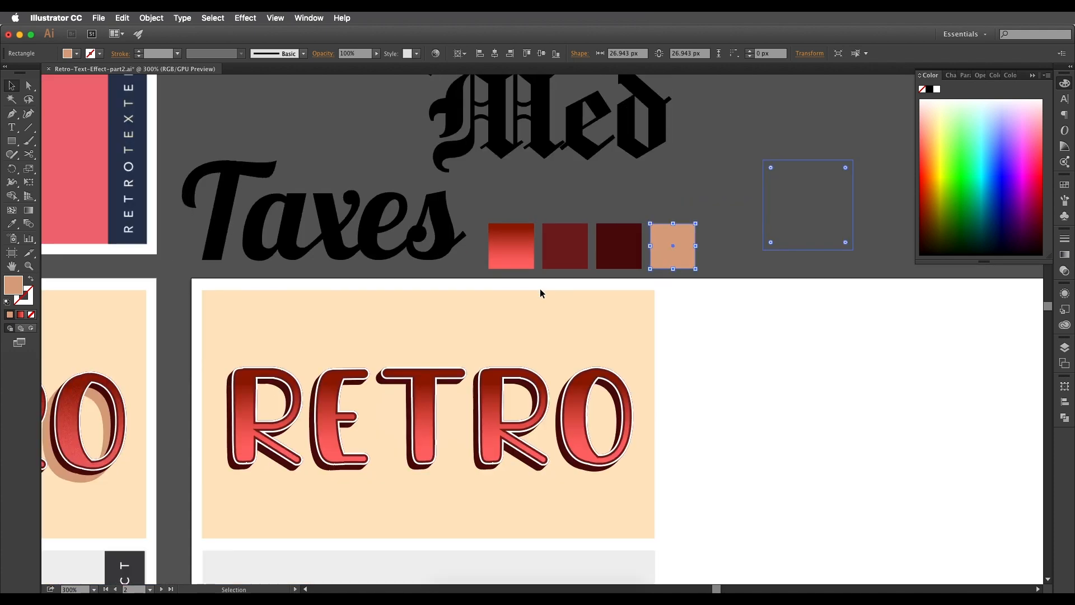
pyautogui.moveTo(520, 429); pyautogui.dragTo(682, 351)
pyautogui.scroll(1, 682, 352)
pyautogui.moveTo(619, 376); pyautogui.dragTo(548, 392)
pyautogui.click(643, 379)
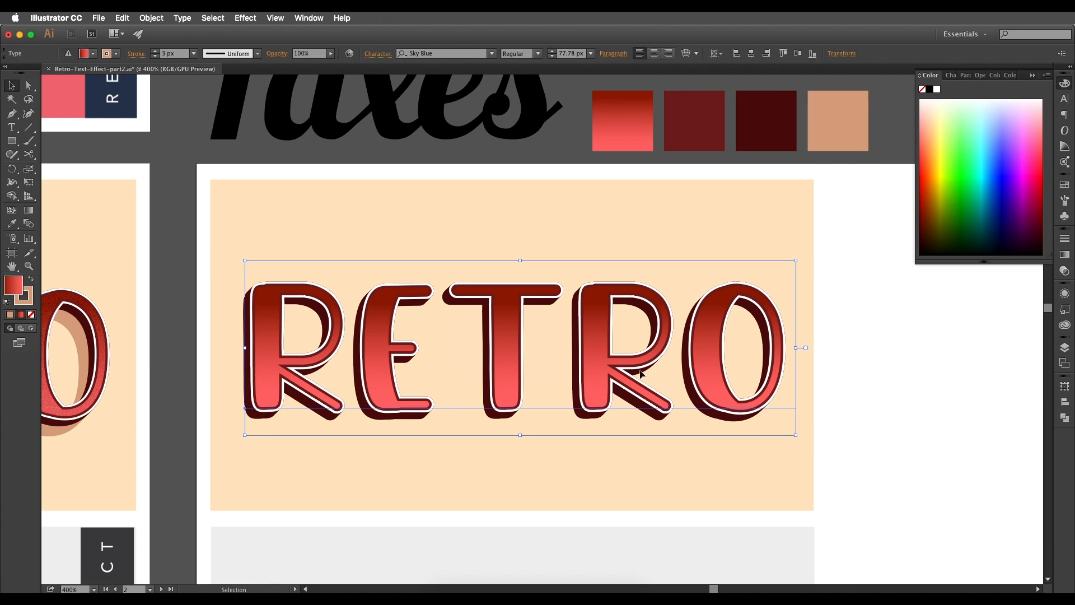
pyautogui.moveTo(694, 401); pyautogui.dragTo(687, 405)
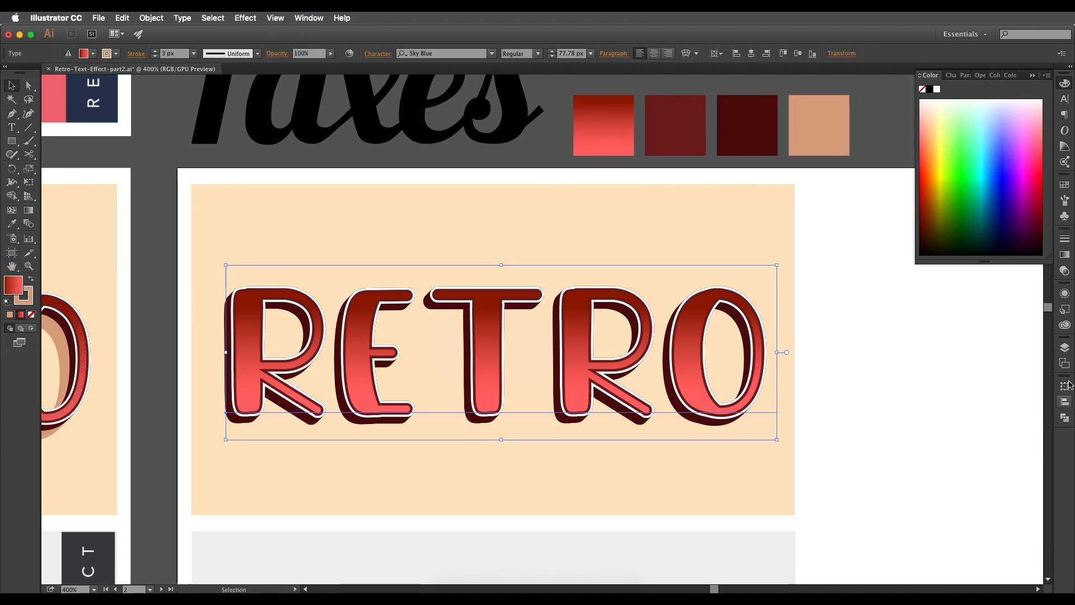
pyautogui.click(1064, 346)
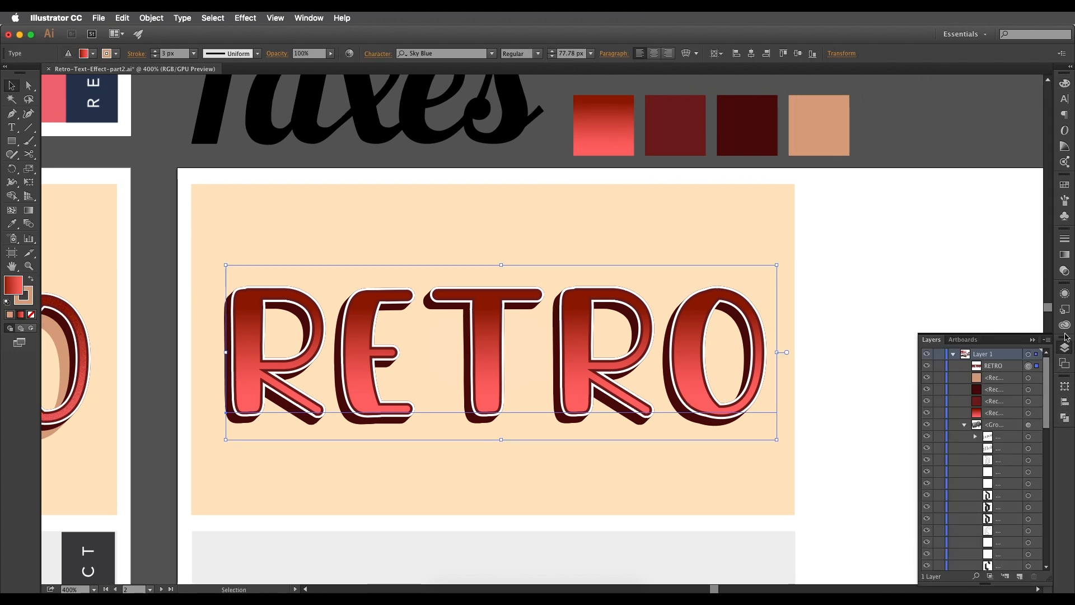
pyautogui.click(1065, 294)
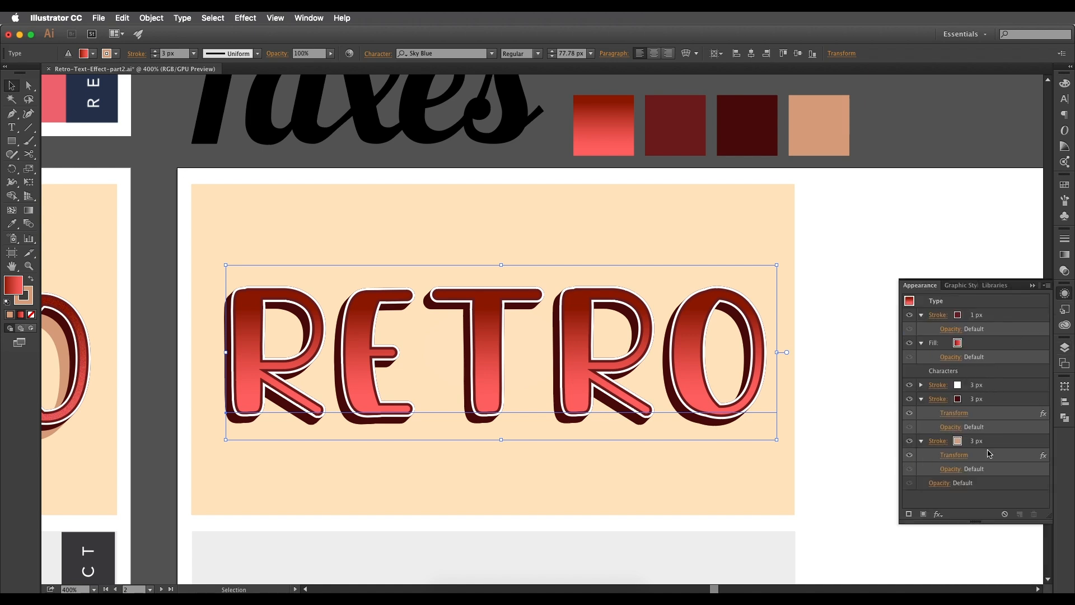
pyautogui.click(963, 456)
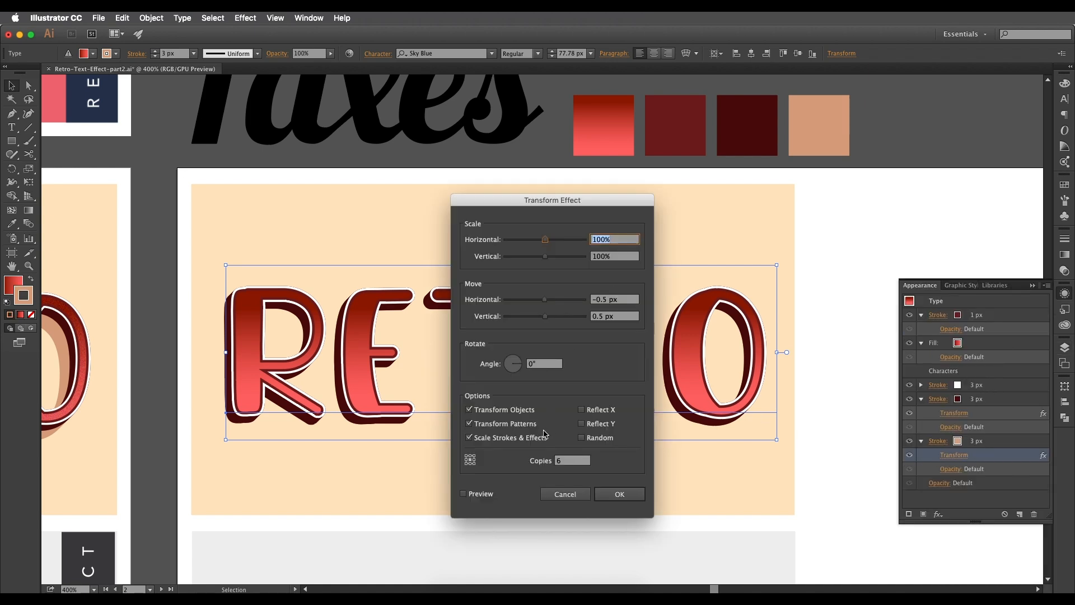
pyautogui.click(489, 493)
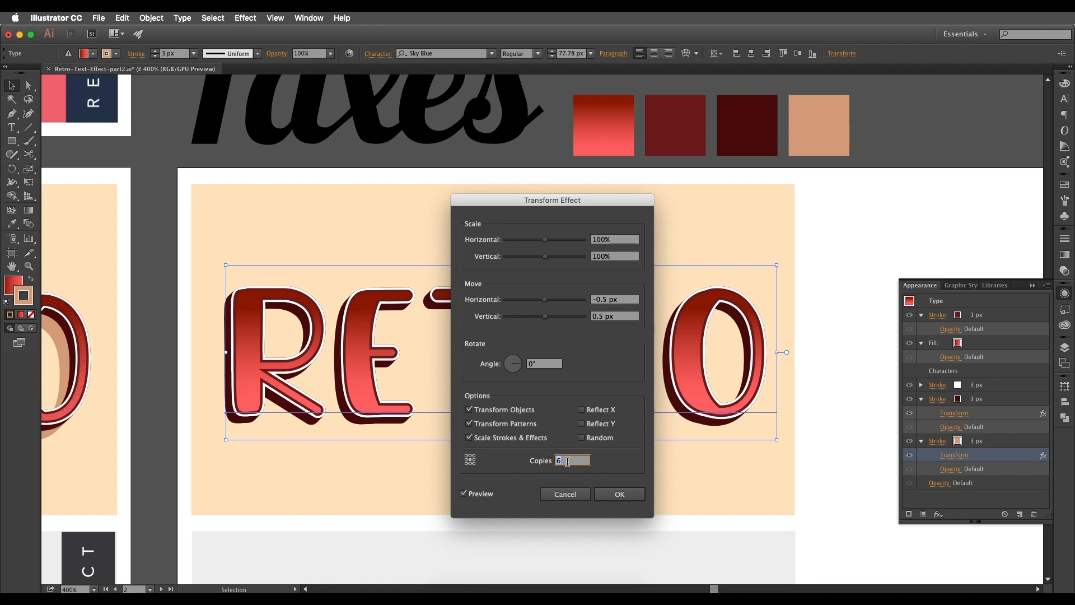
pyautogui.write('12')
pyautogui.click(610, 317)
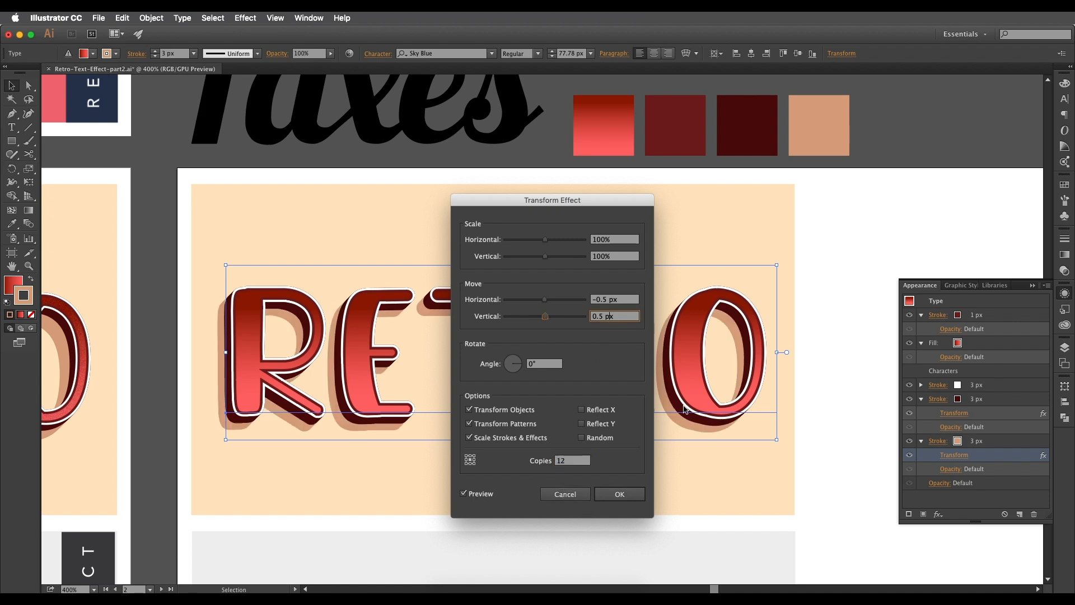
pyautogui.click(574, 462)
pyautogui.press('Up')
pyautogui.press('Up')
pyautogui.click(619, 496)
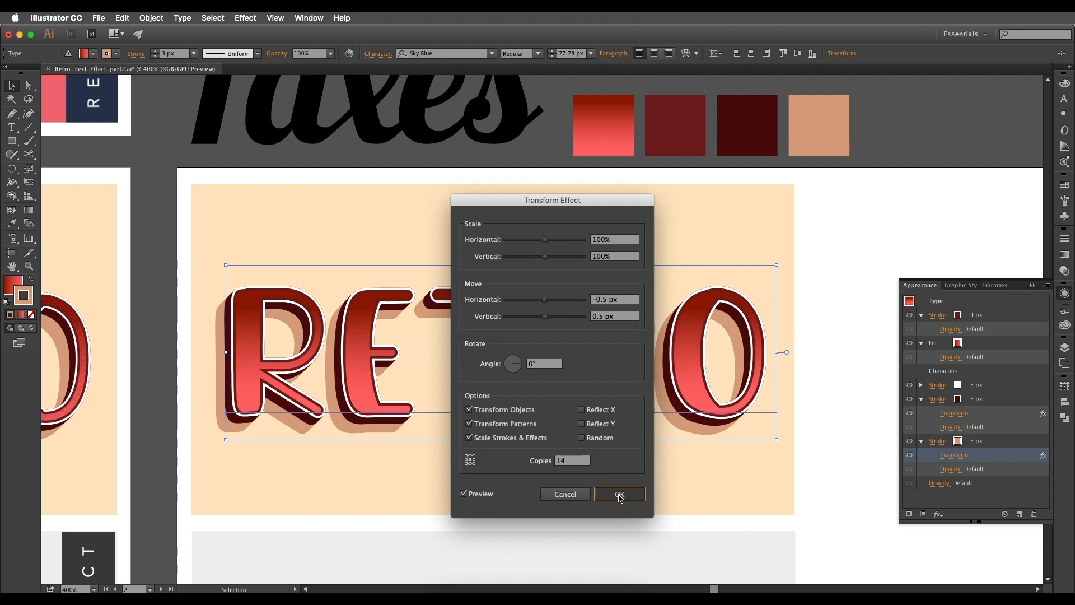
# Step: Examine the finished RETRO sample up close, comparing its shadow depth and fill texture with the recreated lettering
pyautogui.press('super+minus')
pyautogui.moveTo(500, 413); pyautogui.dragTo(696, 365)
pyautogui.scroll(2, 658, 350)
pyautogui.moveTo(434, 355); pyautogui.dragTo(739, 358)
pyautogui.scroll(2, 549, 307)
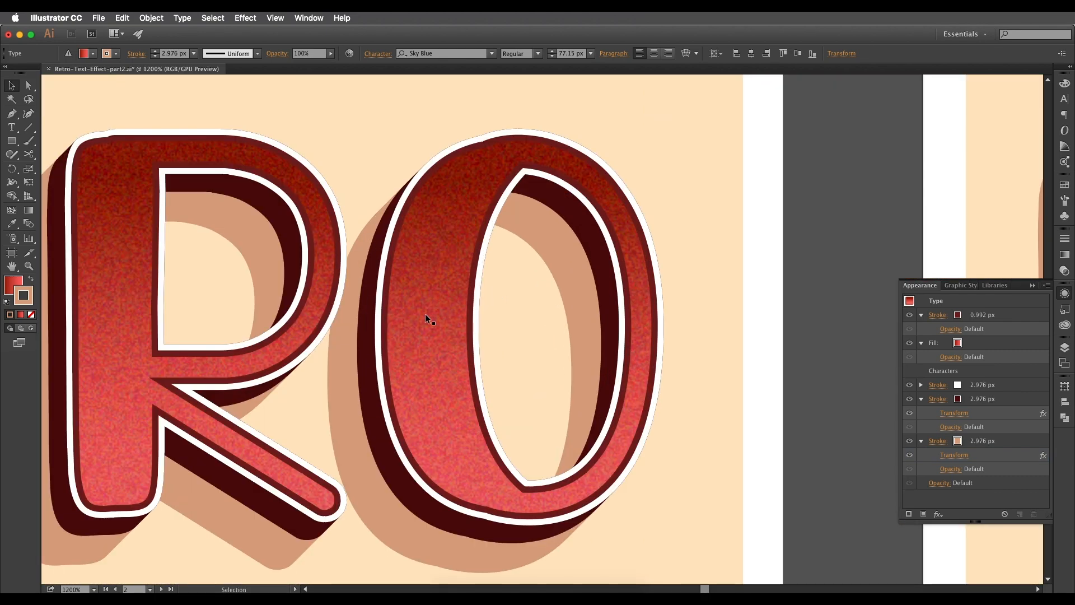
pyautogui.scroll(-3, 425, 313)
pyautogui.moveTo(711, 309); pyautogui.dragTo(493, 289)
pyautogui.scroll(1, 537, 294)
# Step: Try a Grain texture on the RETRO lettering's gradient fill with intensity 22, contrast 40 and Regular grain type
pyautogui.press('super+shift+a')
pyautogui.click(569, 292)
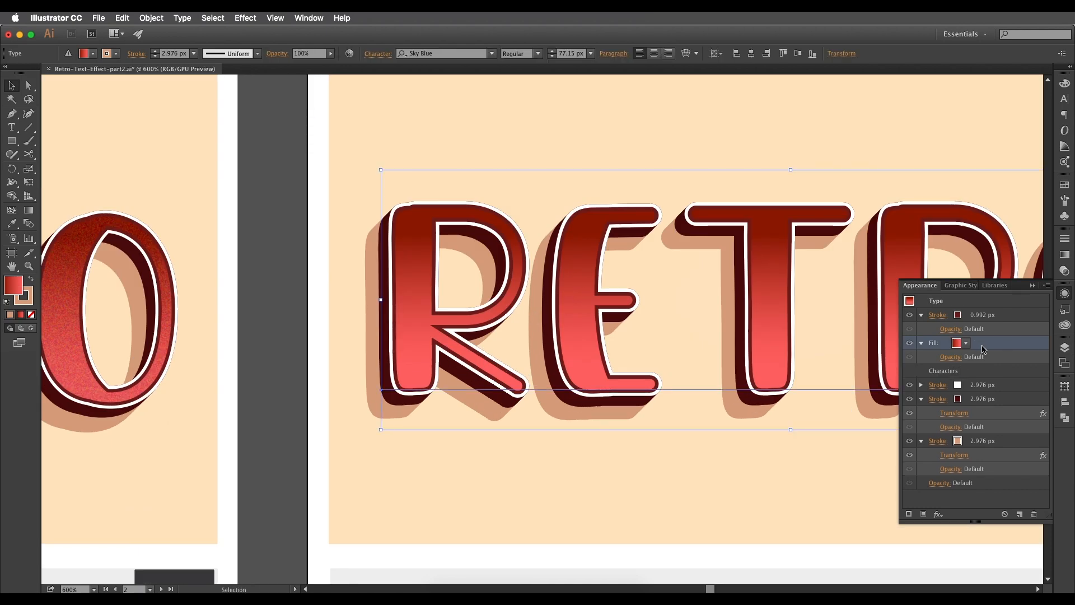
pyautogui.click(245, 18)
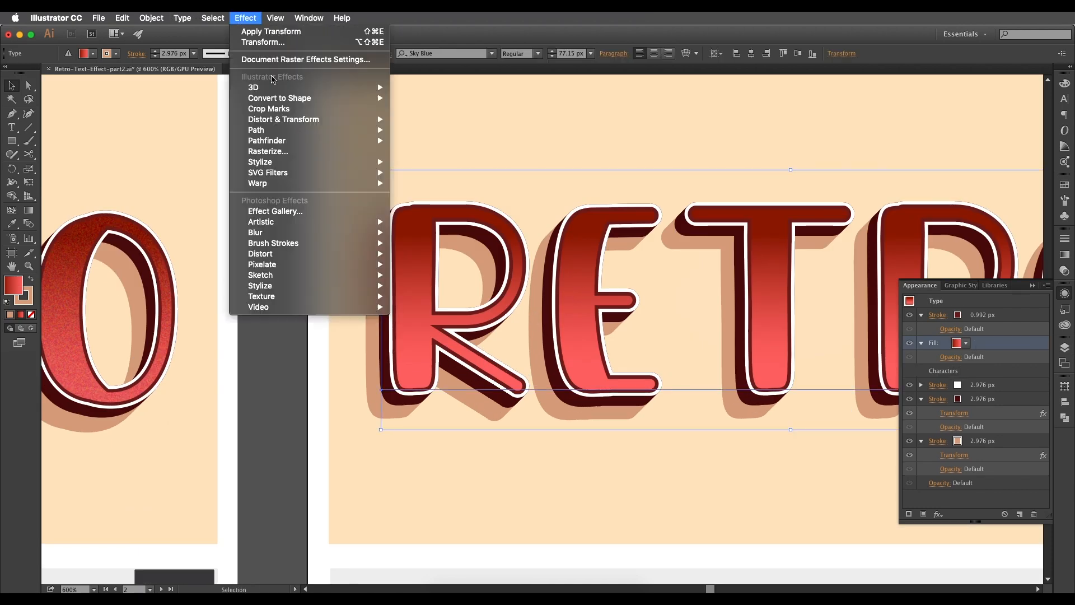
pyautogui.moveTo(359, 296)
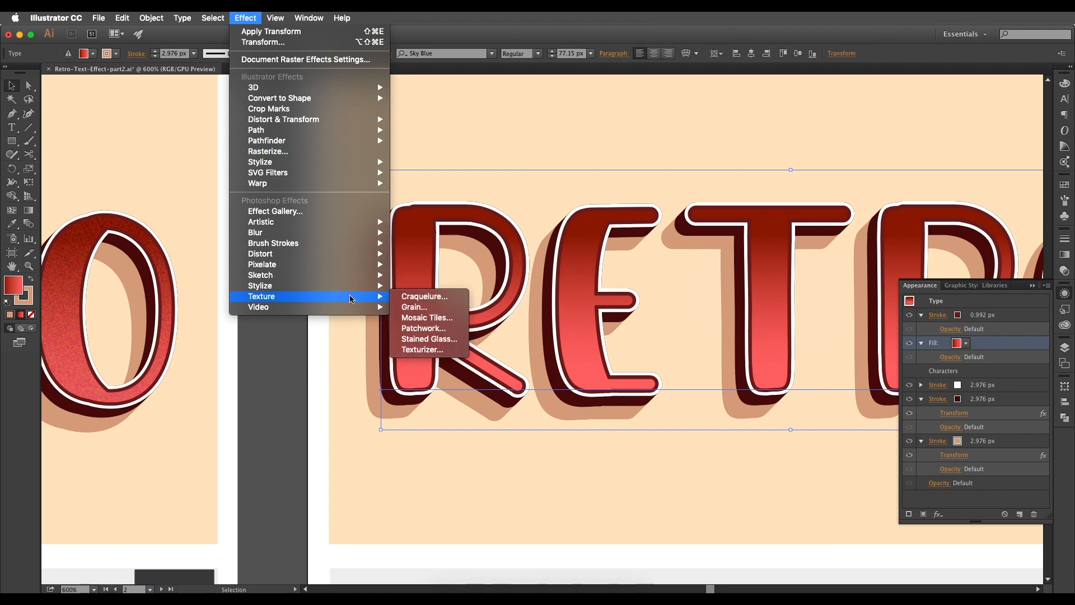
pyautogui.click(414, 307)
pyautogui.scroll(1, 387, 252)
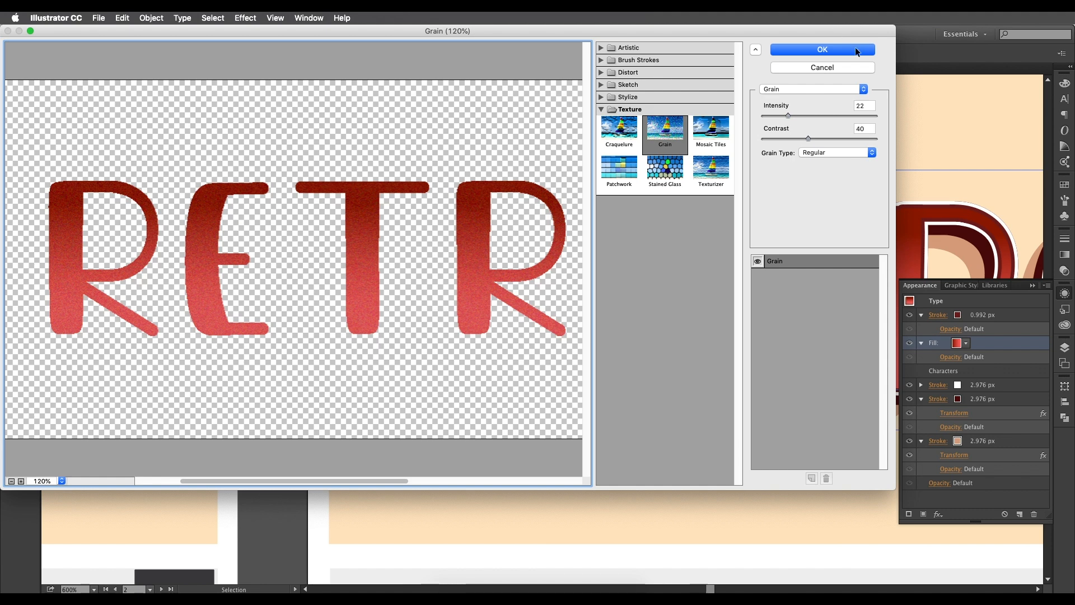
pyautogui.click(860, 50)
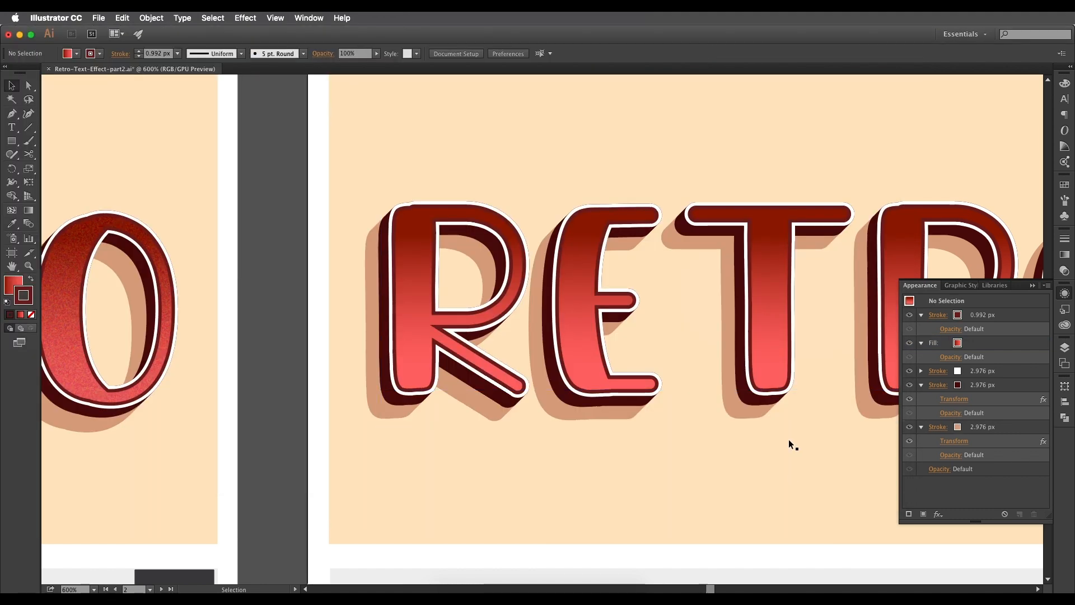
pyautogui.click(246, 20)
pyautogui.moveTo(312, 296)
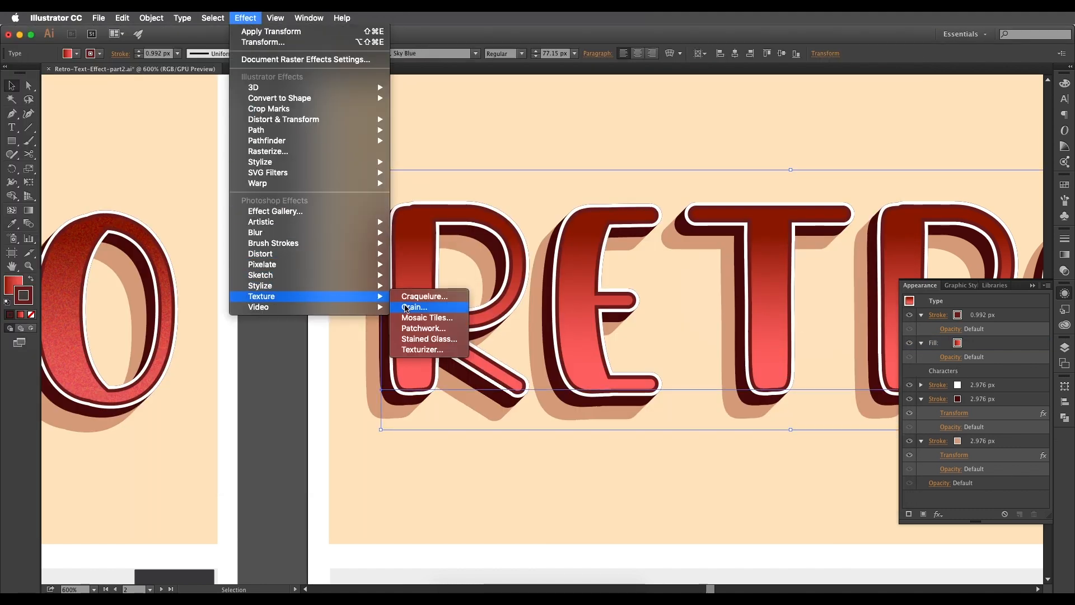
pyautogui.click(412, 307)
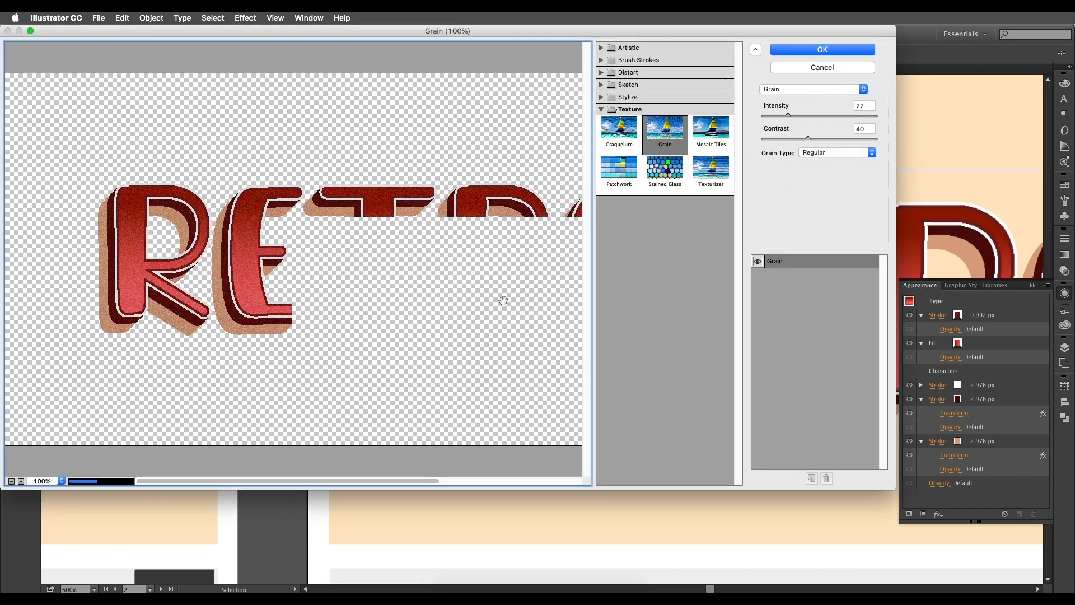
pyautogui.click(801, 67)
# Step: Apply a Grain effect to only the gradient fill of the RETRO lettering, with intensity 22, contrast 40 and Regular type
pyautogui.hscroll(2, 560, 235)
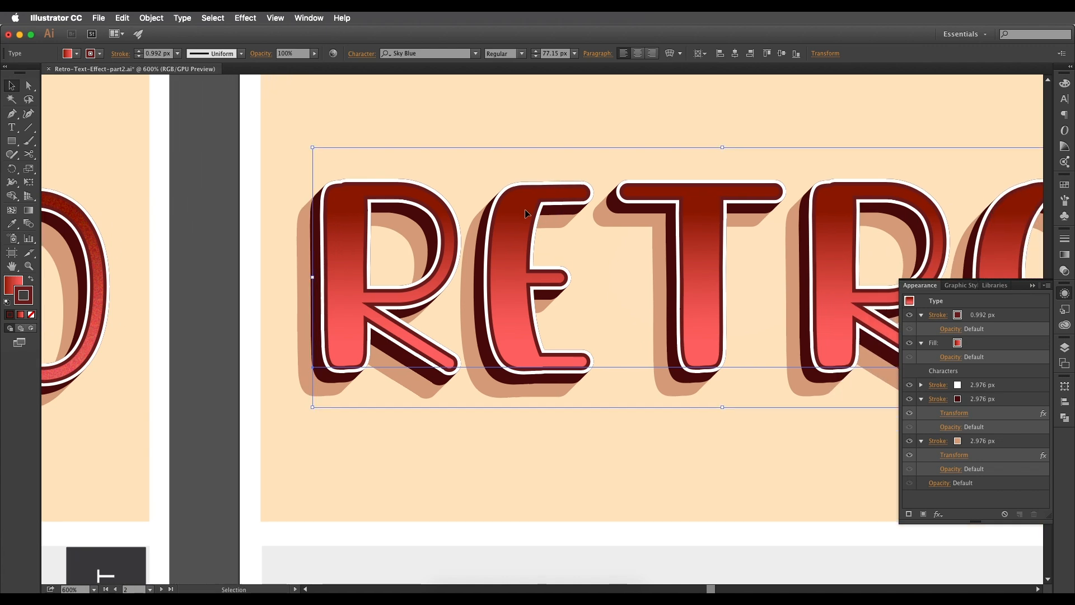
pyautogui.hscroll(3, 693, 267)
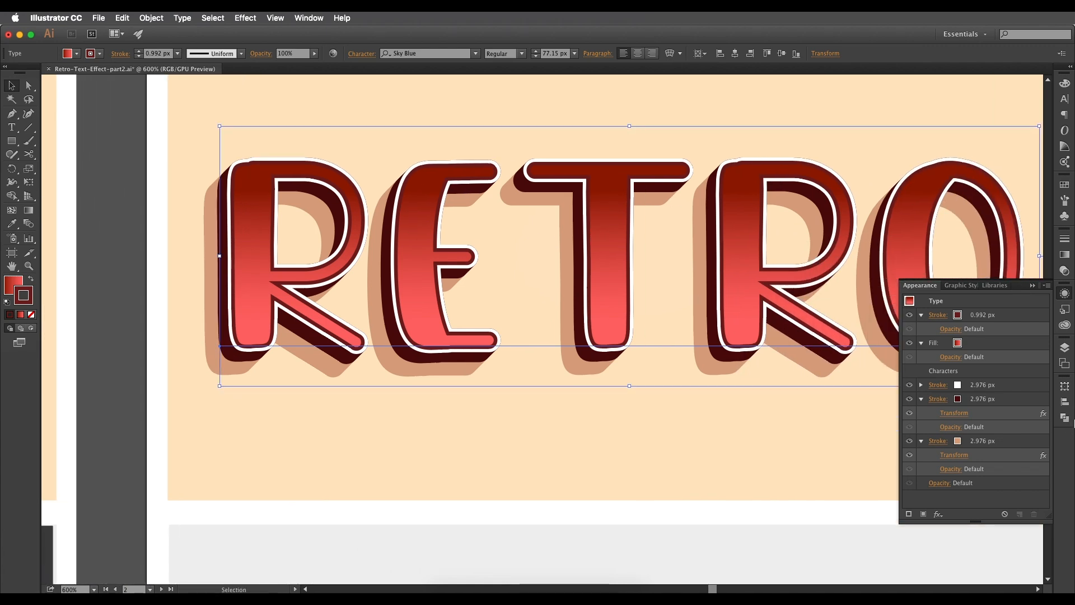
pyautogui.click(1020, 347)
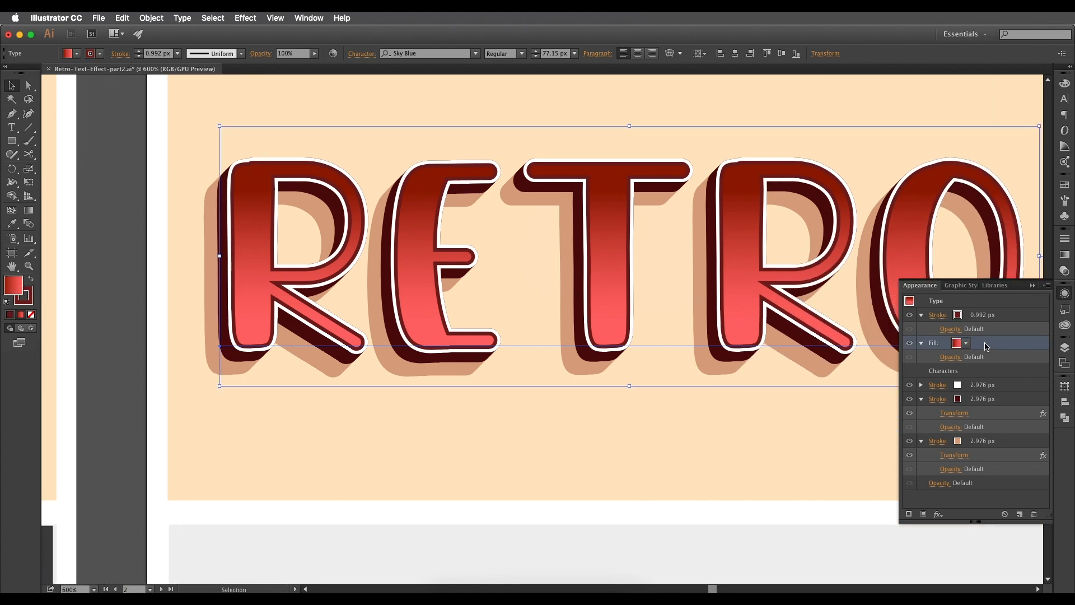
pyautogui.click(259, 19)
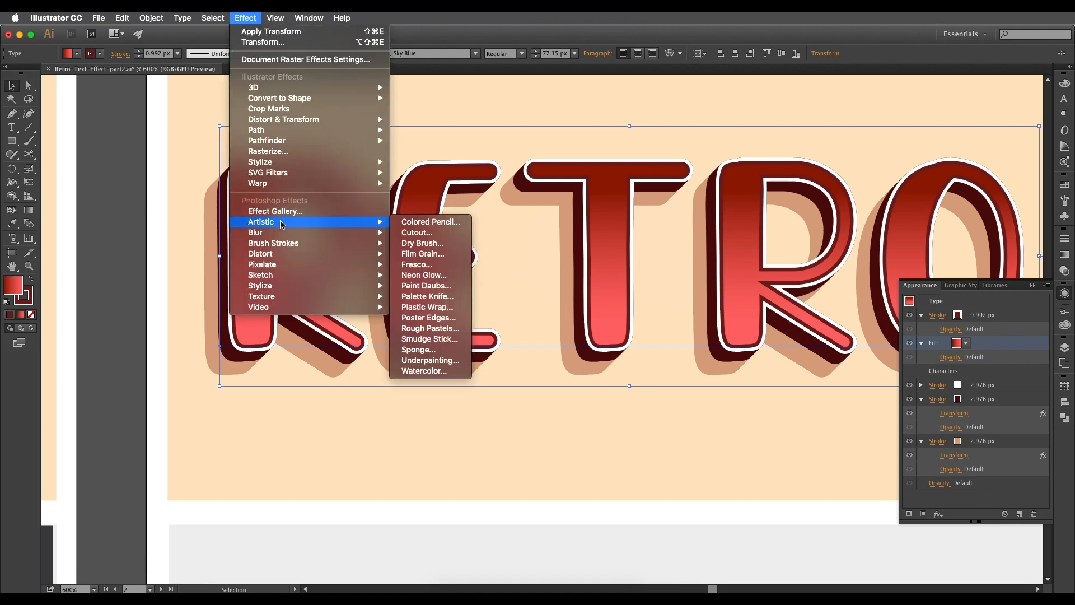
pyautogui.moveTo(294, 300)
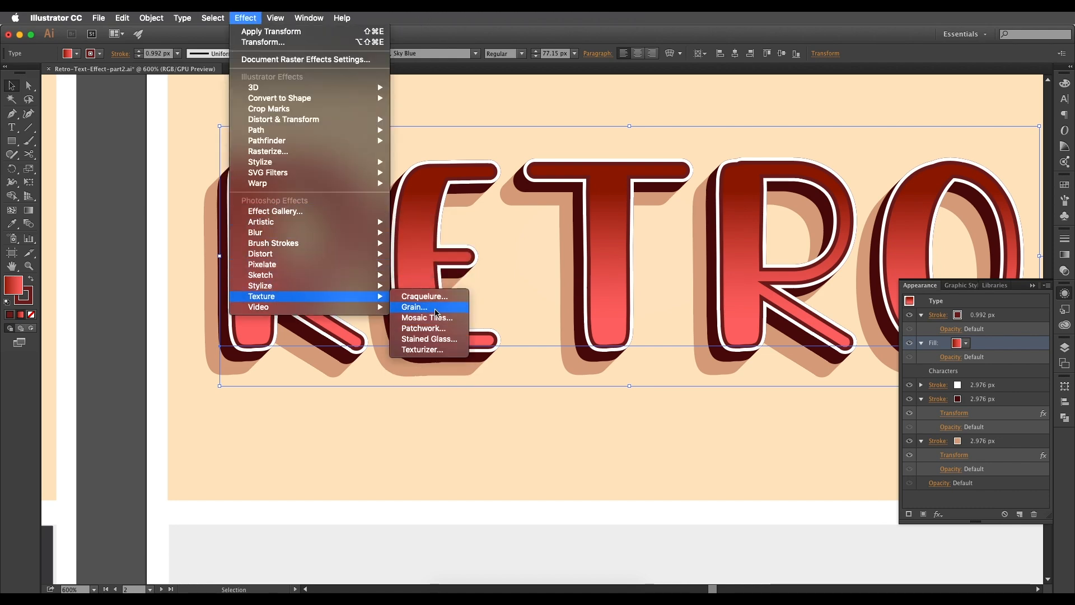
pyautogui.click(414, 307)
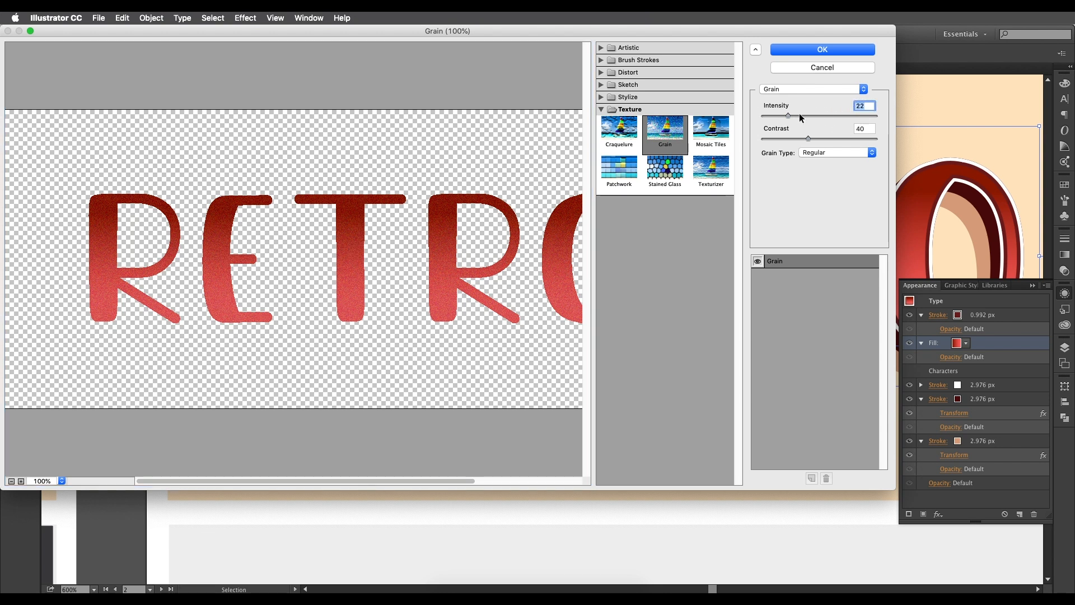
pyautogui.moveTo(787, 113); pyautogui.dragTo(809, 136)
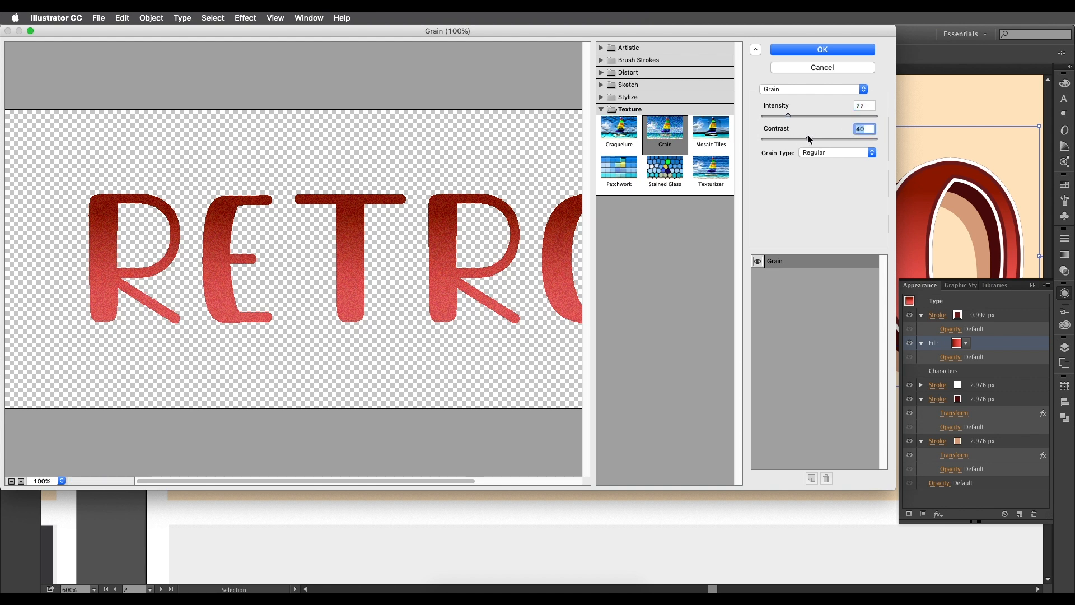
pyautogui.click(843, 52)
# Step: Inspect the grain texture, strokes and shadow on the recreated RETRO lettering and compare them with the finished sample
pyautogui.scroll(-4, 649, 324)
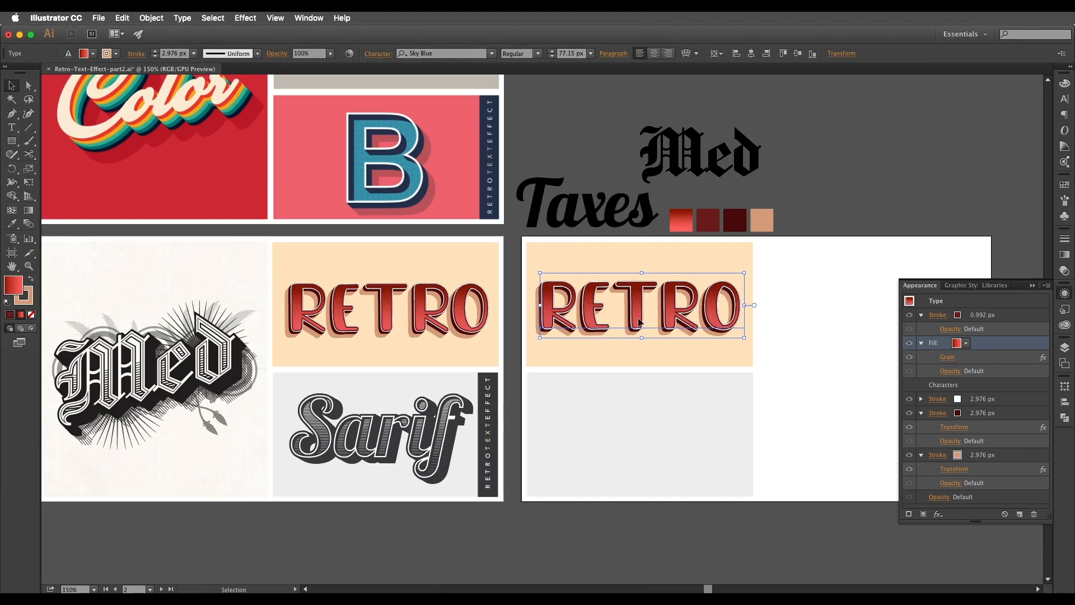
pyautogui.moveTo(608, 296); pyautogui.dragTo(695, 271)
pyautogui.scroll(2, 695, 271)
pyautogui.scroll(3, 694, 270)
pyautogui.scroll(-3, 606, 268)
pyautogui.scroll(2, 648, 248)
pyautogui.scroll(5, 646, 271)
pyautogui.scroll(-5, 630, 283)
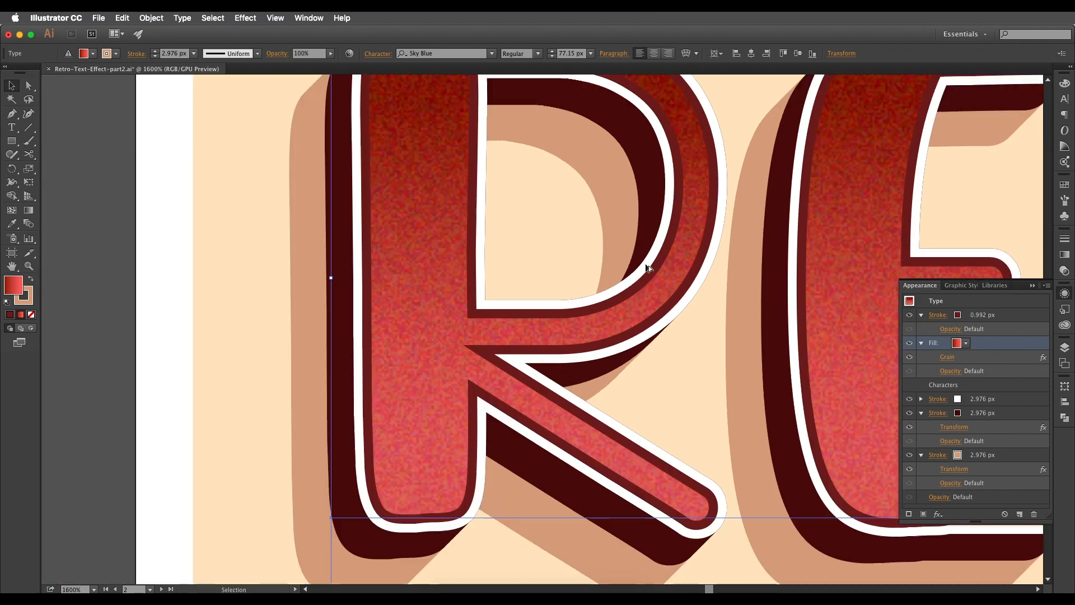
pyautogui.scroll(-2, 644, 266)
pyautogui.moveTo(728, 331); pyautogui.dragTo(601, 249)
pyautogui.scroll(1, 542, 233)
pyautogui.moveTo(348, 215); pyautogui.dragTo(436, 234)
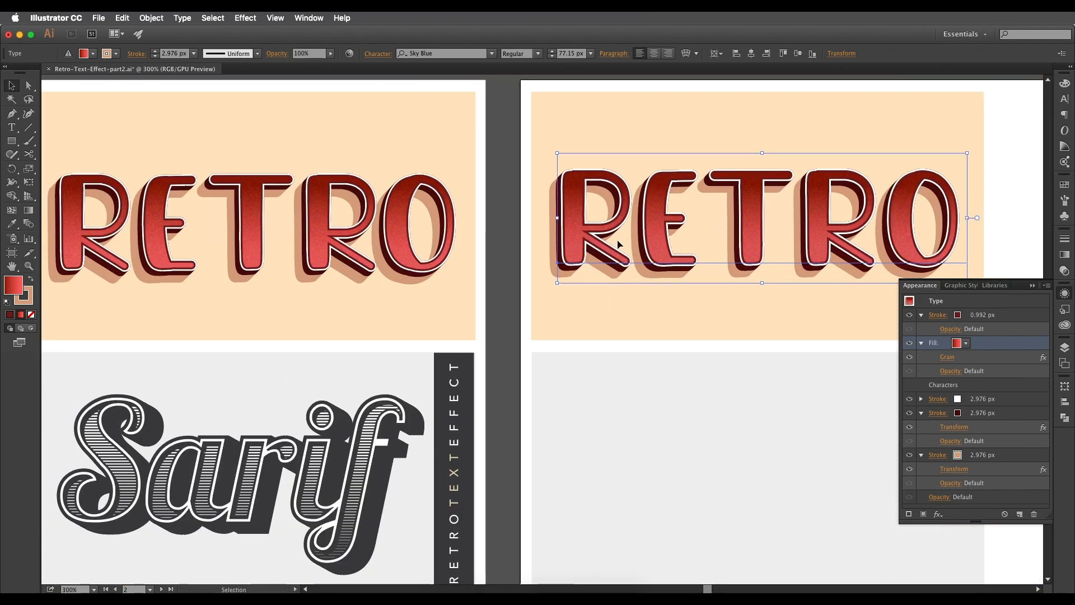
# Step: Replace the live RETRO text with the word GOOD, keeping the retro effect
pyautogui.moveTo(737, 241); pyautogui.dragTo(575, 266)
pyautogui.press('t')
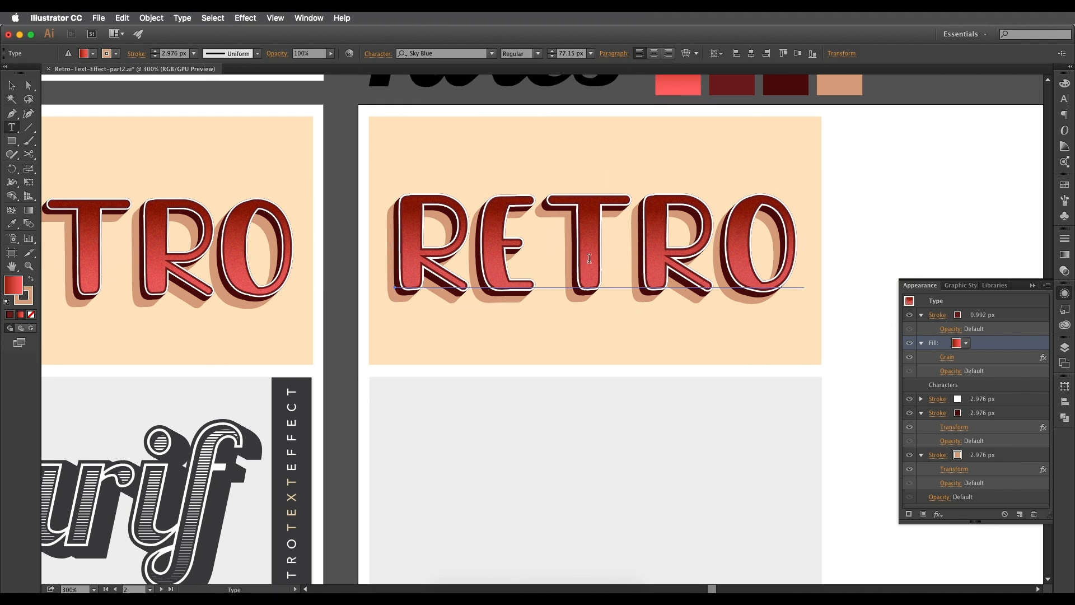
pyautogui.click(588, 264)
pyautogui.hotkey('ctrl', 'a')
pyautogui.press('BackSpace')
pyautogui.write('GOOD')
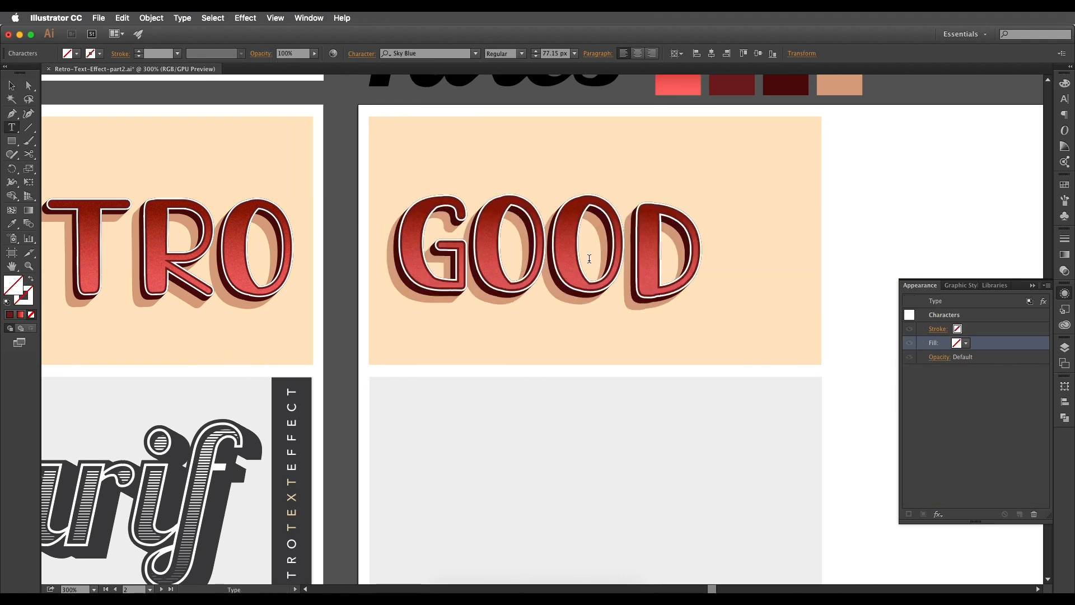
# Step: Replace the live text GOOD with the word RETRO, keeping the retro effect
pyautogui.hotkey('ctrl', 'a')
pyautogui.press('BackSpace')
pyautogui.write('RE')
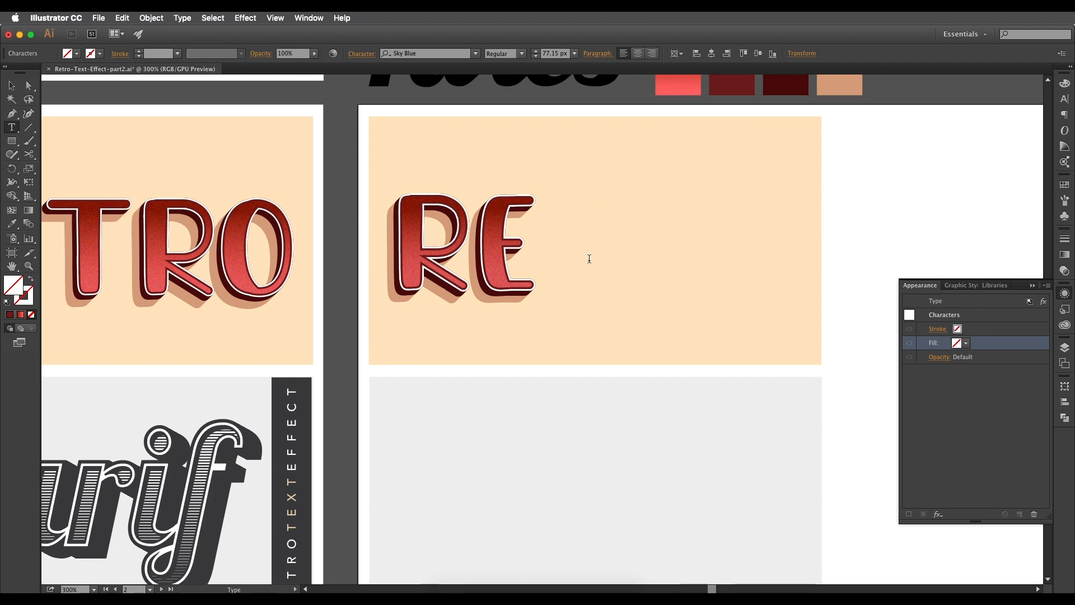
pyautogui.write('TRO')
pyautogui.press('Escape')
# Step: Examine the striped fill, white outline and dark extrusion of the finished Sarif sample
pyautogui.moveTo(222, 424); pyautogui.dragTo(400, 303)
pyautogui.moveTo(293, 390); pyautogui.dragTo(536, 341)
pyautogui.press('super+plus')
pyautogui.moveTo(531, 304); pyautogui.dragTo(482, 337)
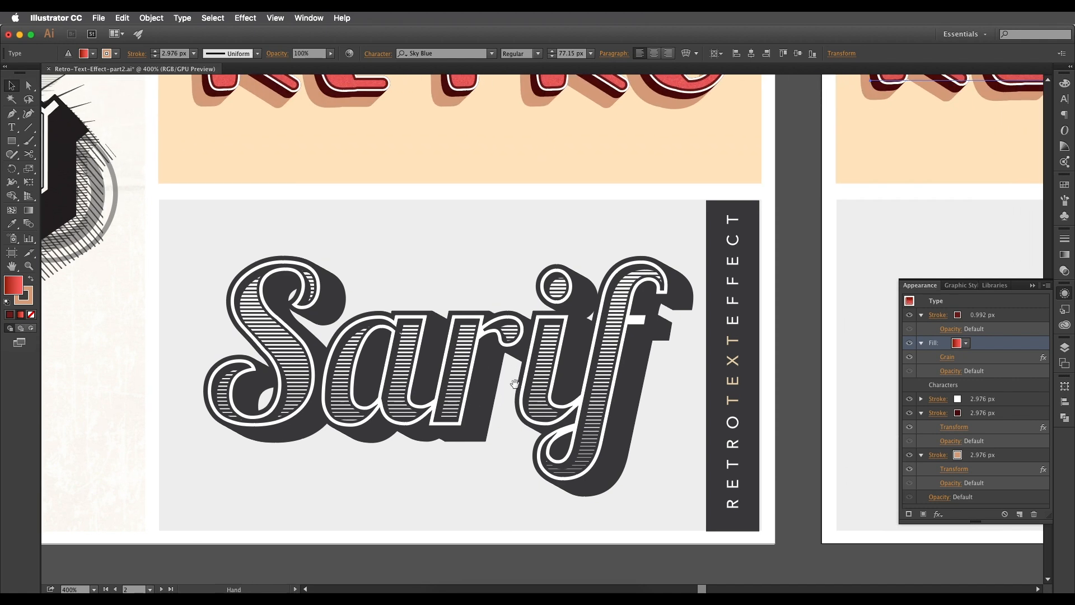
pyautogui.moveTo(524, 367); pyautogui.dragTo(548, 357)
pyautogui.scroll(-2, 502, 381)
pyautogui.scroll(2, 505, 380)
pyautogui.moveTo(531, 318); pyautogui.dragTo(513, 414)
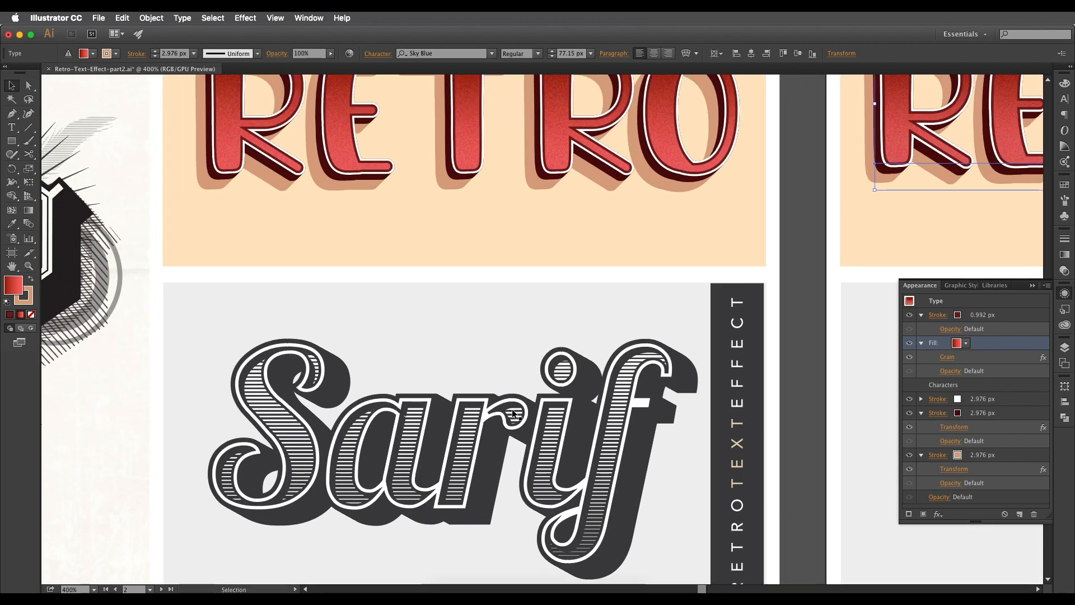
pyautogui.scroll(-3, 513, 414)
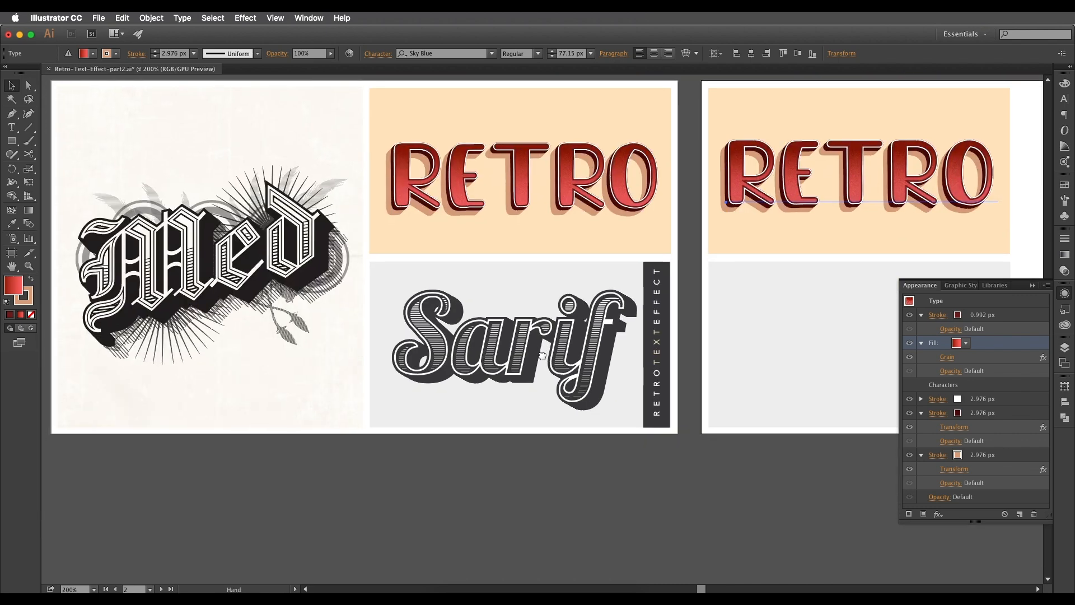
pyautogui.scroll(4, 542, 355)
pyautogui.moveTo(542, 355); pyautogui.dragTo(600, 354)
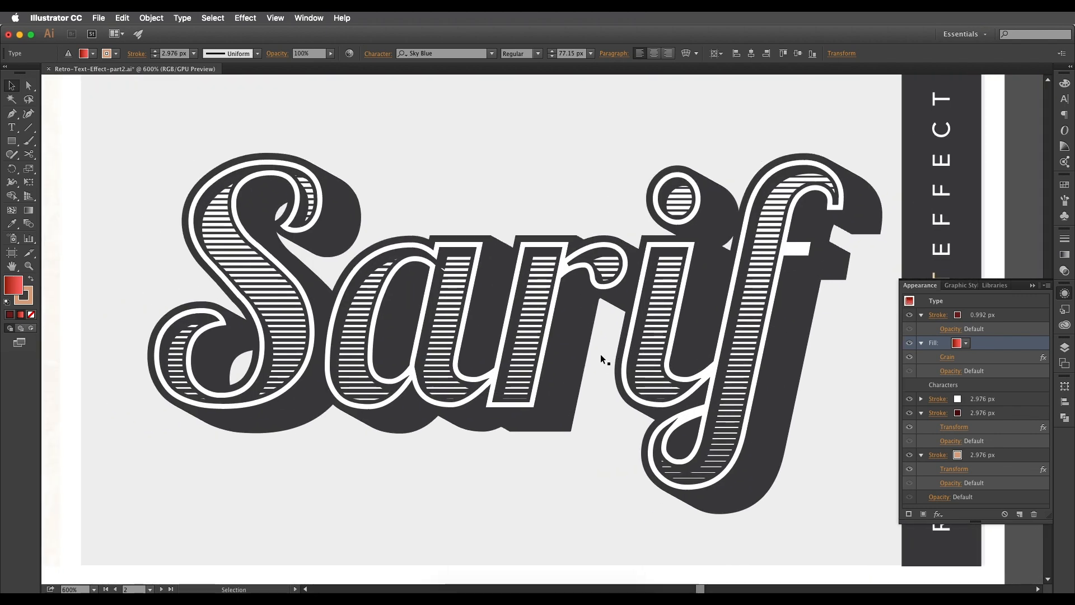
pyautogui.scroll(-2, 596, 358)
pyautogui.scroll(1, 540, 372)
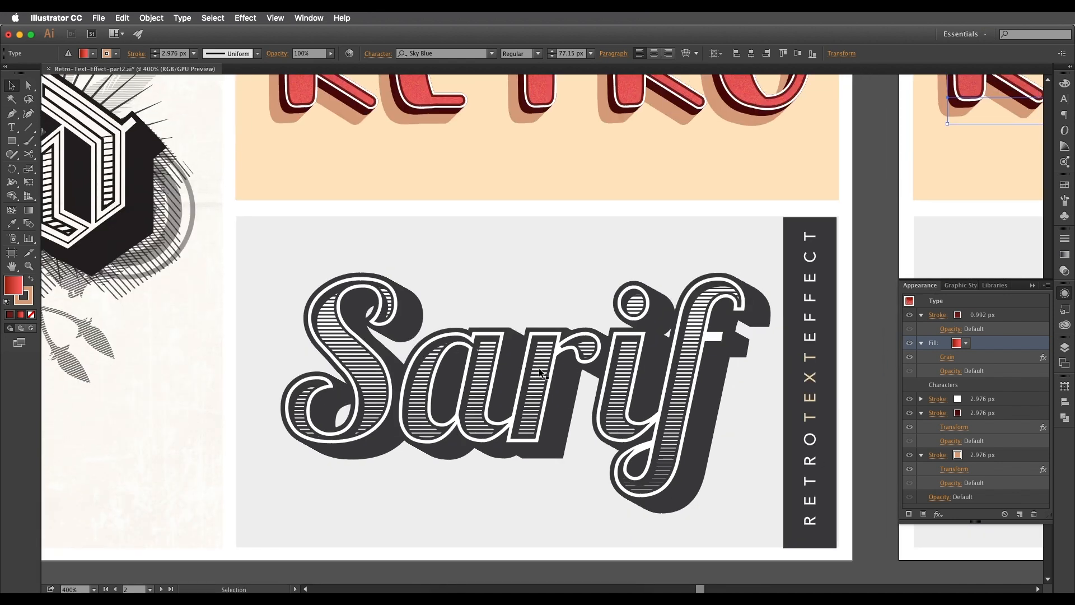
pyautogui.scroll(-1, 541, 370)
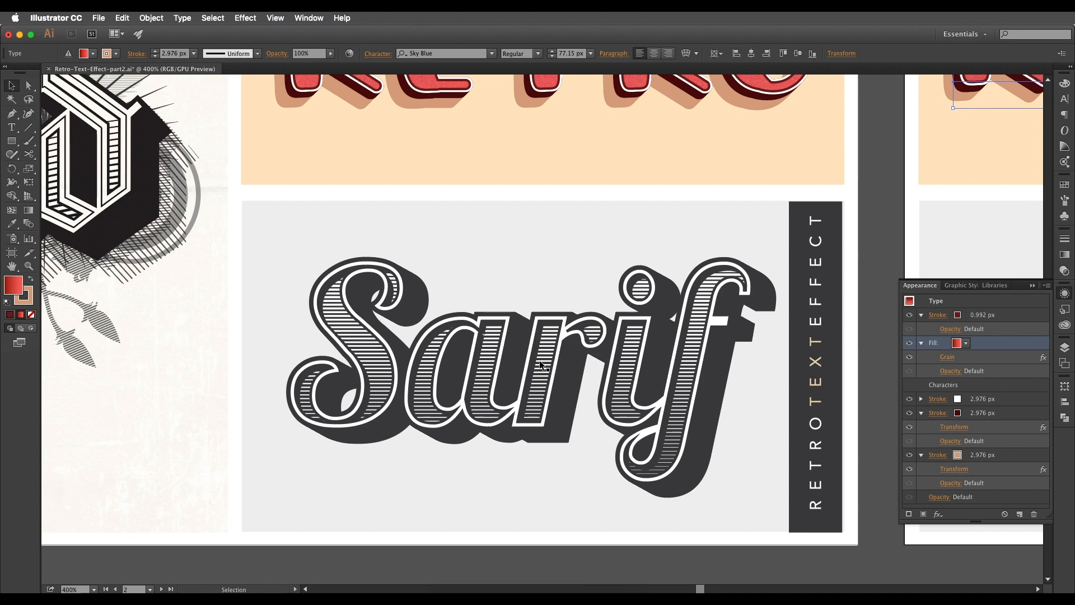
pyautogui.scroll(-2, 540, 366)
pyautogui.scroll(1, 530, 394)
# Step: Select the finished Sarif sample to check what kind of object it is built from
pyautogui.click(503, 385)
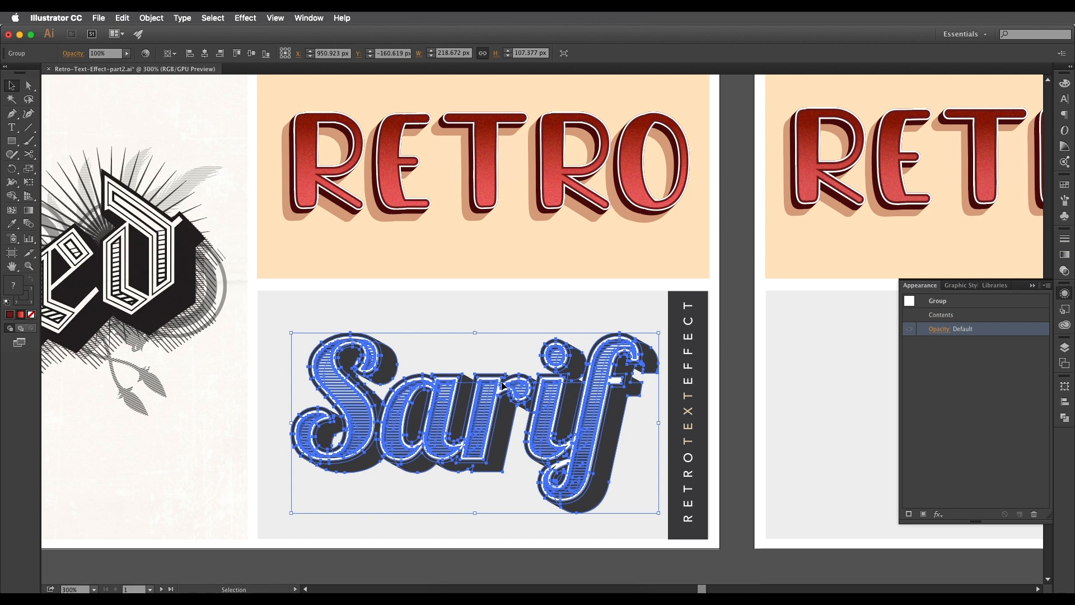
pyautogui.scroll(-5, 529, 311)
pyautogui.click(505, 401)
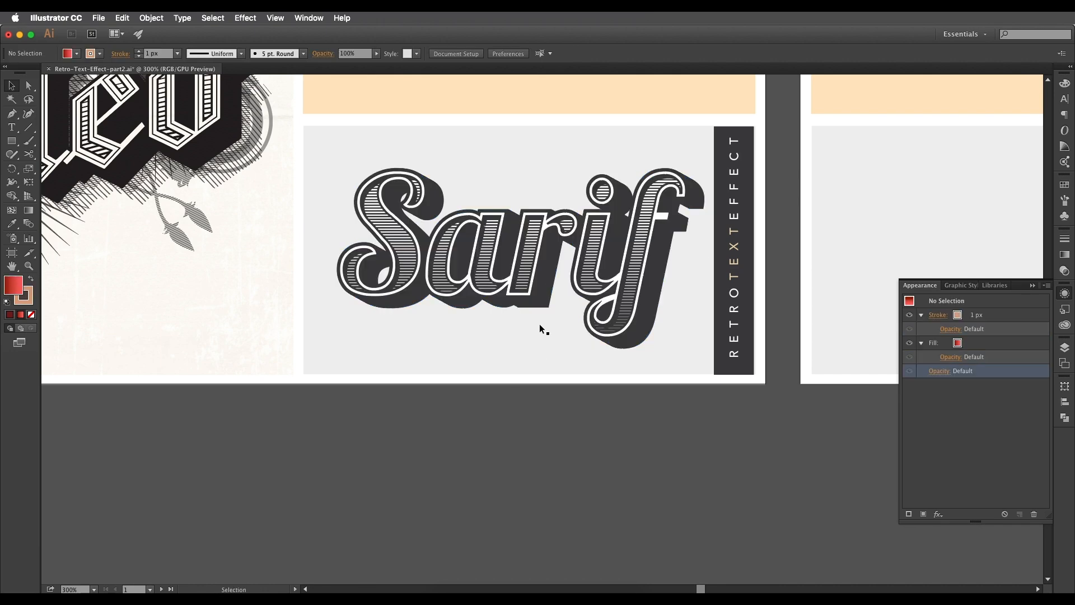
pyautogui.press('super+equal')
pyautogui.moveTo(547, 271); pyautogui.dragTo(526, 315)
pyautogui.click(529, 319)
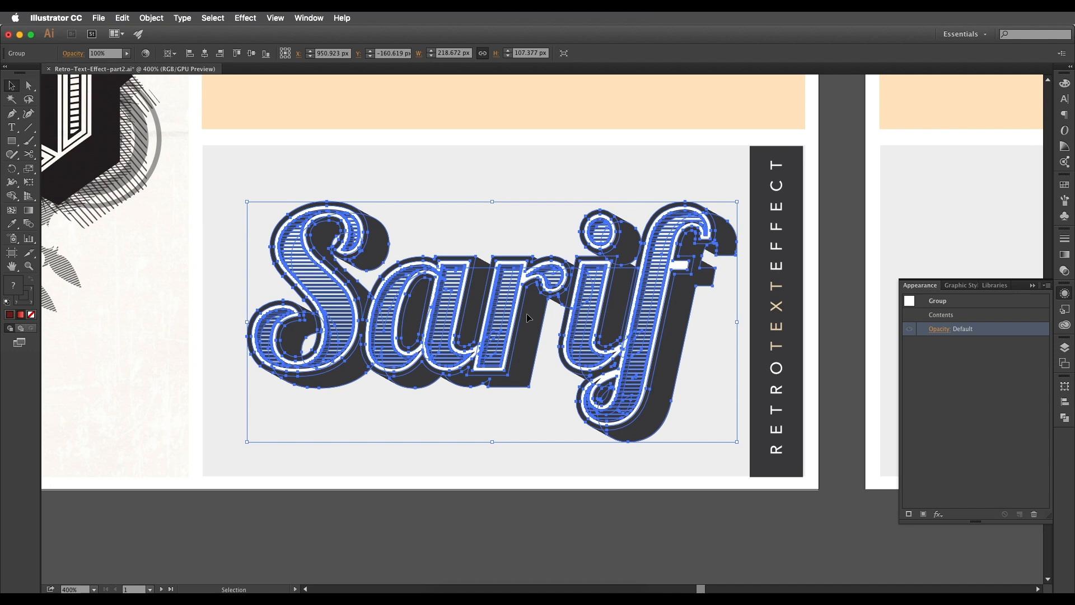
# Step: Add the text Sarif to the empty grey panel on the second artboard and move it into the panel's middle
pyautogui.press('super+minus')
pyautogui.press('super+minus')
pyautogui.press('super+minus')
pyautogui.moveTo(599, 401); pyautogui.dragTo(456, 362)
pyautogui.click(603, 337)
pyautogui.moveTo(604, 337); pyautogui.dragTo(581, 381)
pyautogui.press('t')
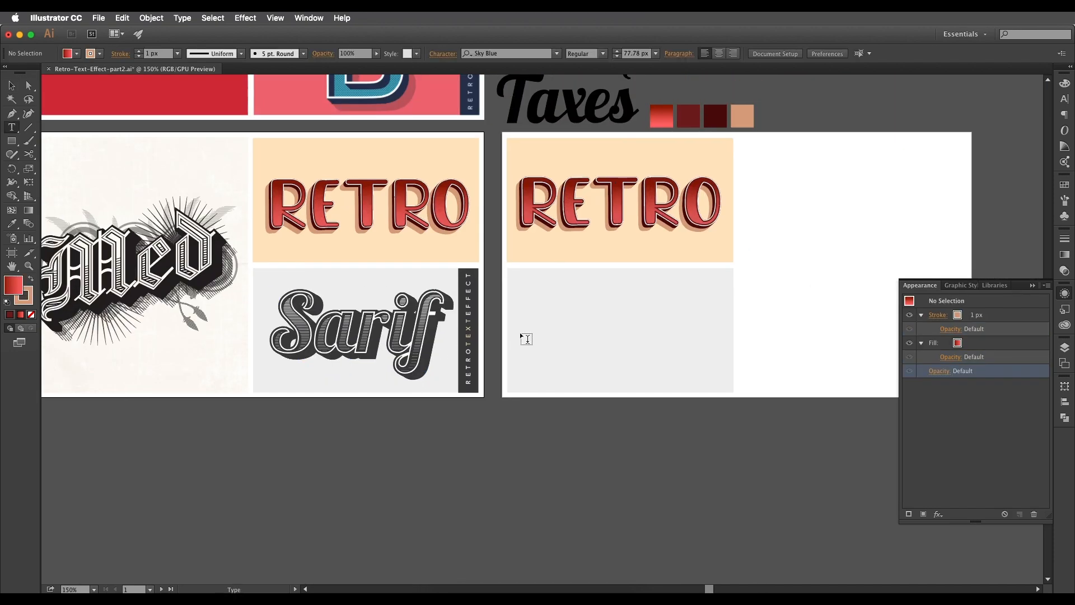
pyautogui.click(545, 325)
pyautogui.write('SARIF')
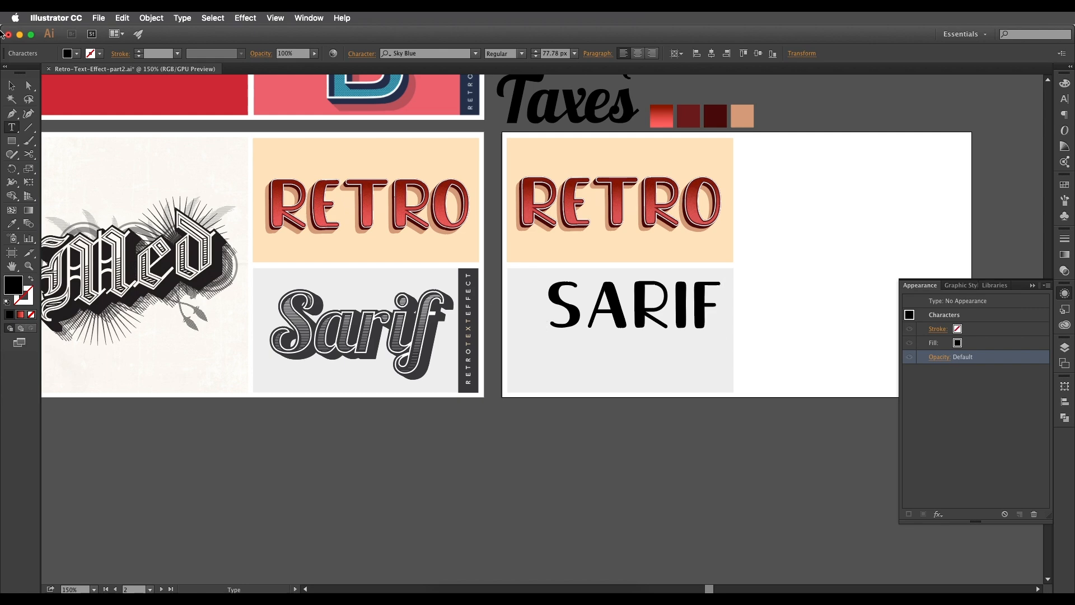
pyautogui.click(11, 86)
pyautogui.moveTo(664, 307); pyautogui.dragTo(647, 333)
# Step: Copy the Lobster 13 Regular 79 px type style from the Taxes lettering onto the new text with the Eyedropper
pyautogui.press('super+plus')
pyautogui.moveTo(621, 230); pyautogui.dragTo(579, 360)
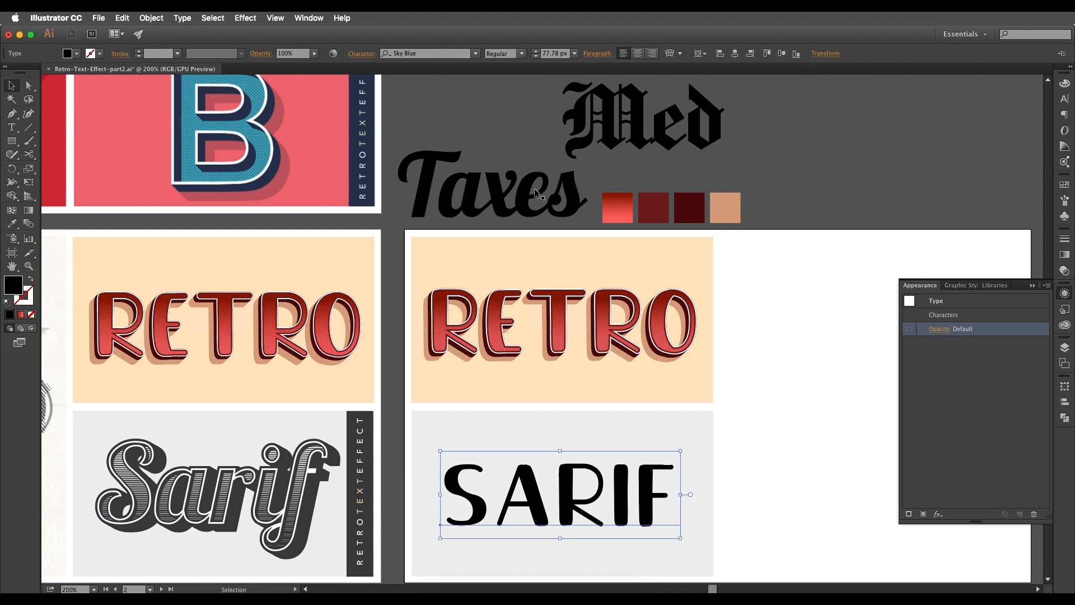
pyautogui.press('i')
pyautogui.click(519, 195)
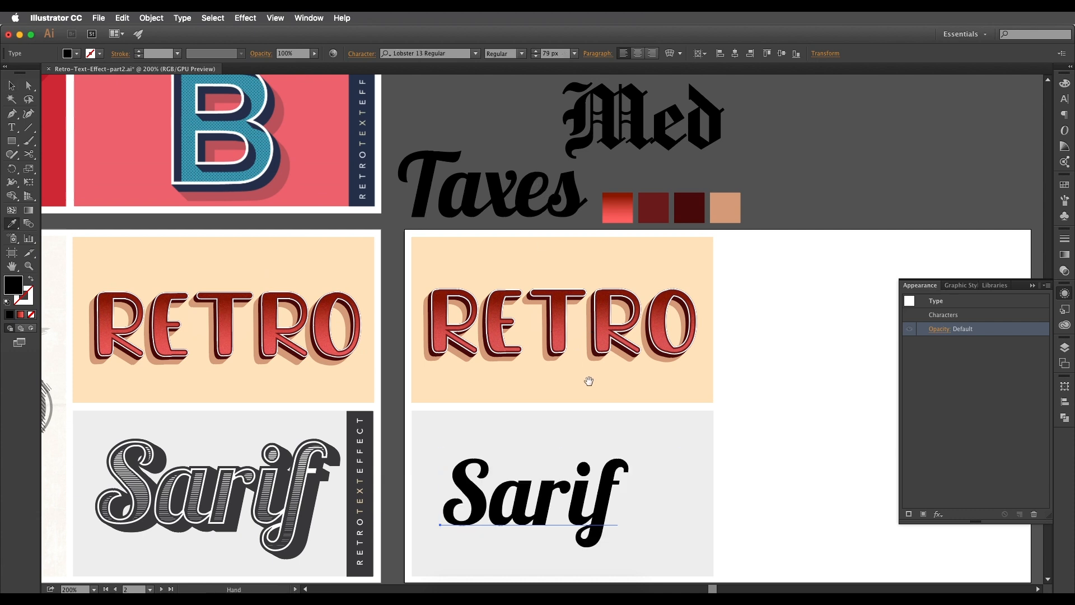
pyautogui.scroll(-4, 520, 196)
pyautogui.press('v')
# Step: Reposition the Sarif text in the grey panel and scale it up proportionally to about 89 px
pyautogui.moveTo(532, 401); pyautogui.dragTo(549, 400)
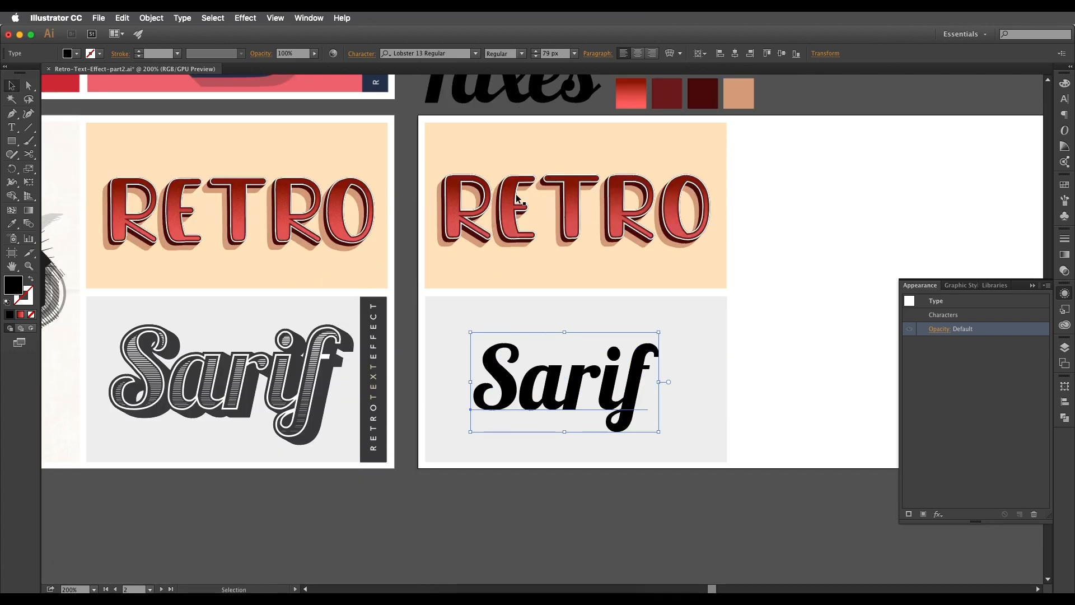
pyautogui.click(397, 52)
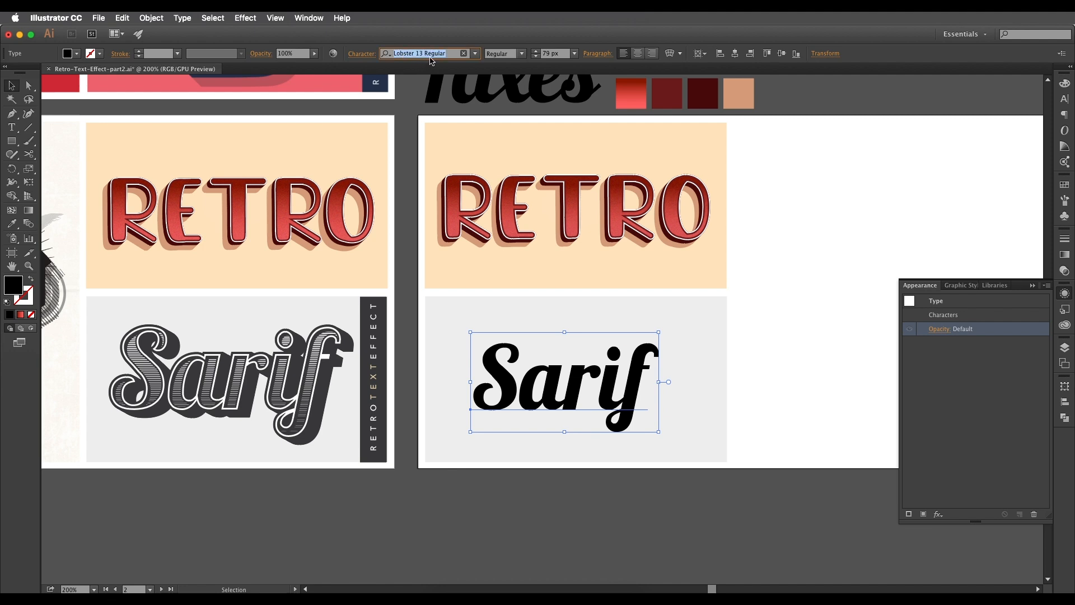
pyautogui.moveTo(659, 332); pyautogui.dragTo(682, 320)
pyautogui.hscroll(-3, 640, 384)
pyautogui.scroll(-2, 640, 384)
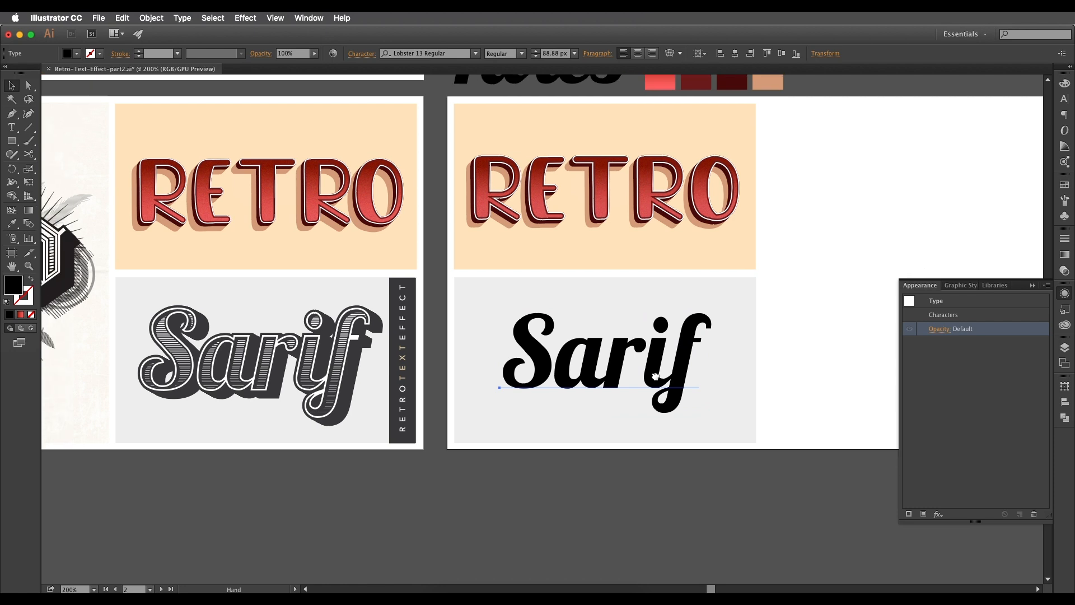
pyautogui.click(777, 388)
pyautogui.click(652, 375)
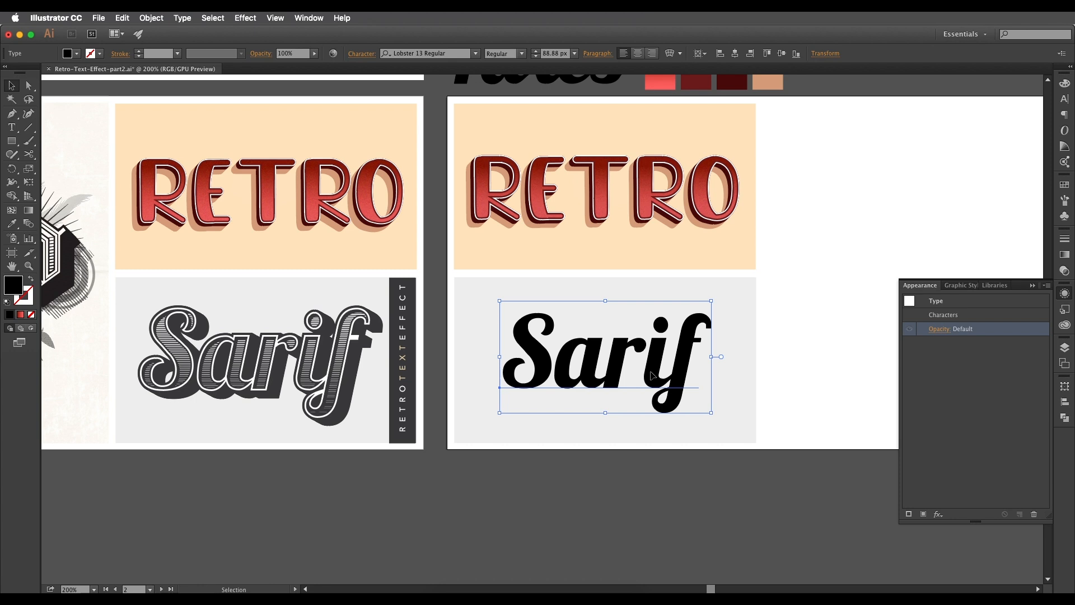
# Step: Convert the live Sarif text to outlines
pyautogui.doubleClick(657, 381)
pyautogui.click(12, 86)
pyautogui.rightClick(615, 376)
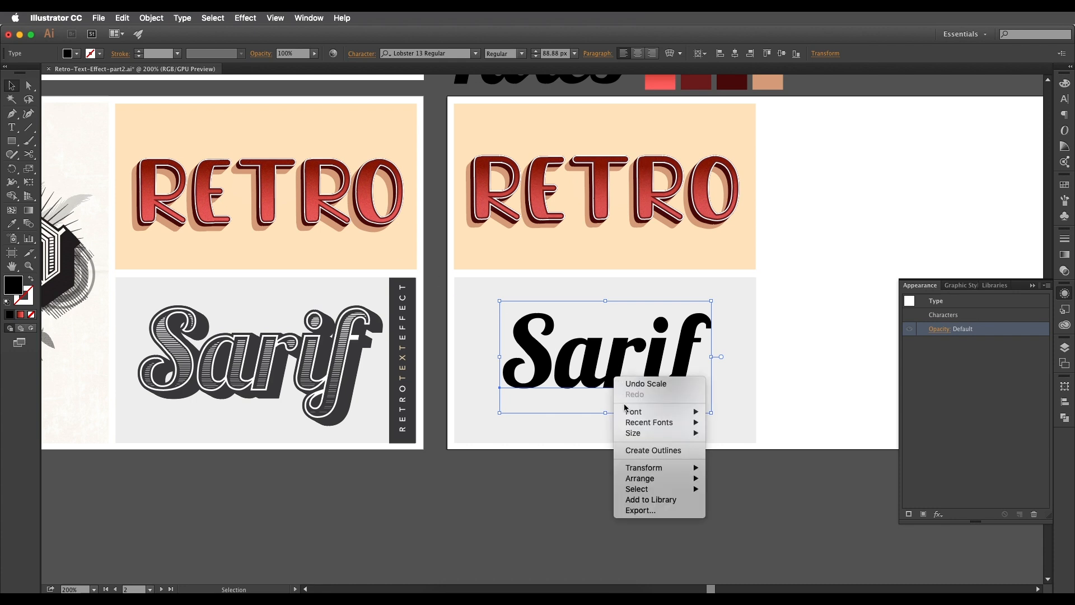
pyautogui.click(630, 450)
# Step: Examine the outlined Sarif letter shapes and compare them with the finished sample
pyautogui.click(628, 370)
pyautogui.scroll(1, 590, 384)
pyautogui.moveTo(589, 385); pyautogui.dragTo(599, 348)
pyautogui.click(599, 348)
pyautogui.scroll(2, 599, 348)
pyautogui.scroll(1, 634, 336)
pyautogui.moveTo(632, 303); pyautogui.dragTo(577, 355)
pyautogui.scroll(-1, 561, 308)
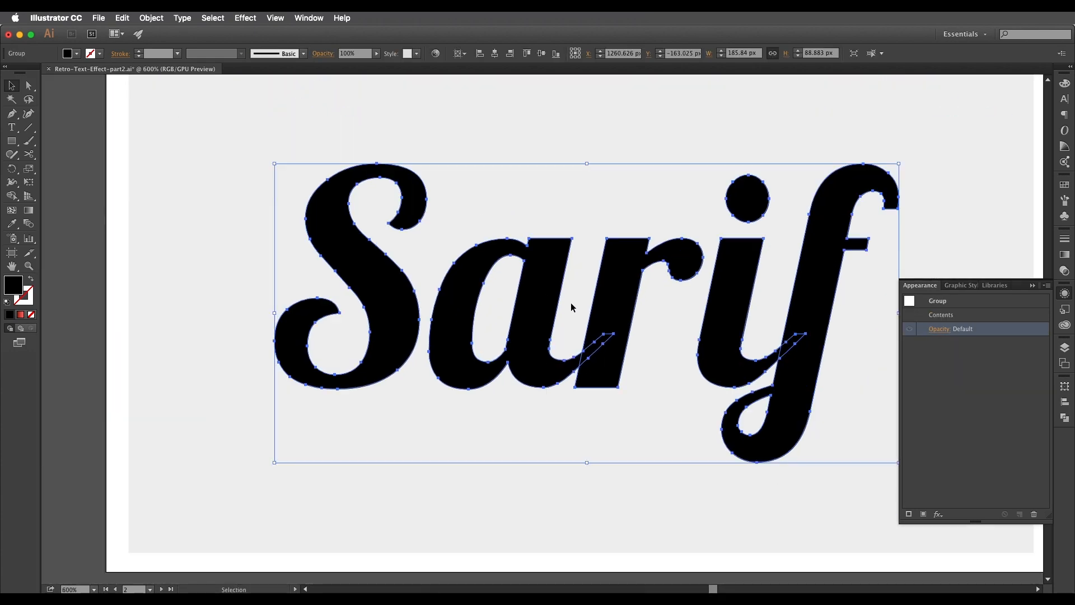
pyautogui.scroll(-2, 570, 303)
pyautogui.moveTo(573, 300); pyautogui.dragTo(879, 303)
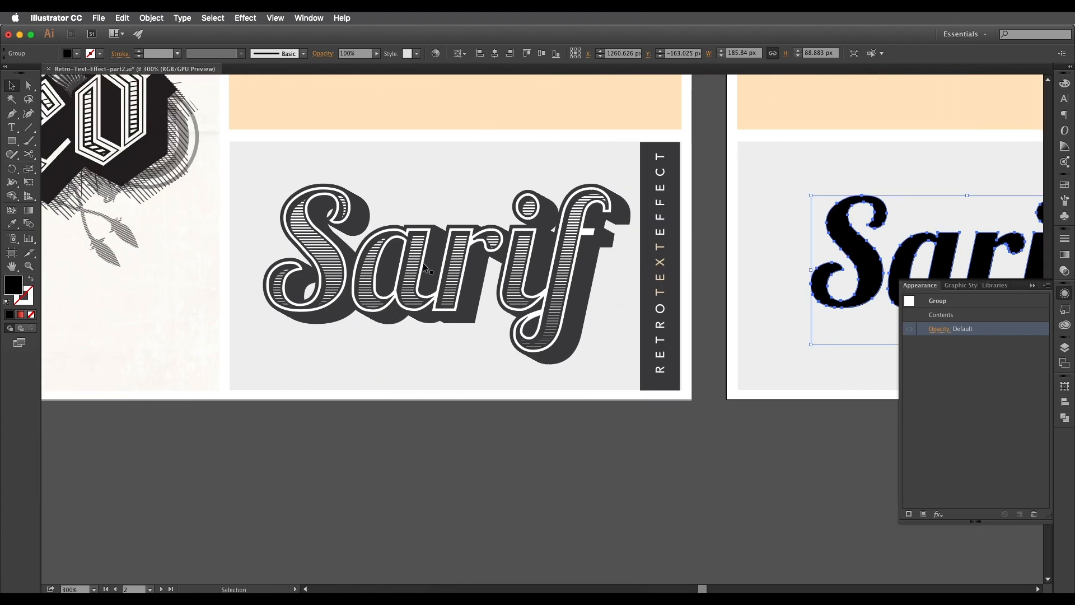
pyautogui.hscroll(5, 421, 264)
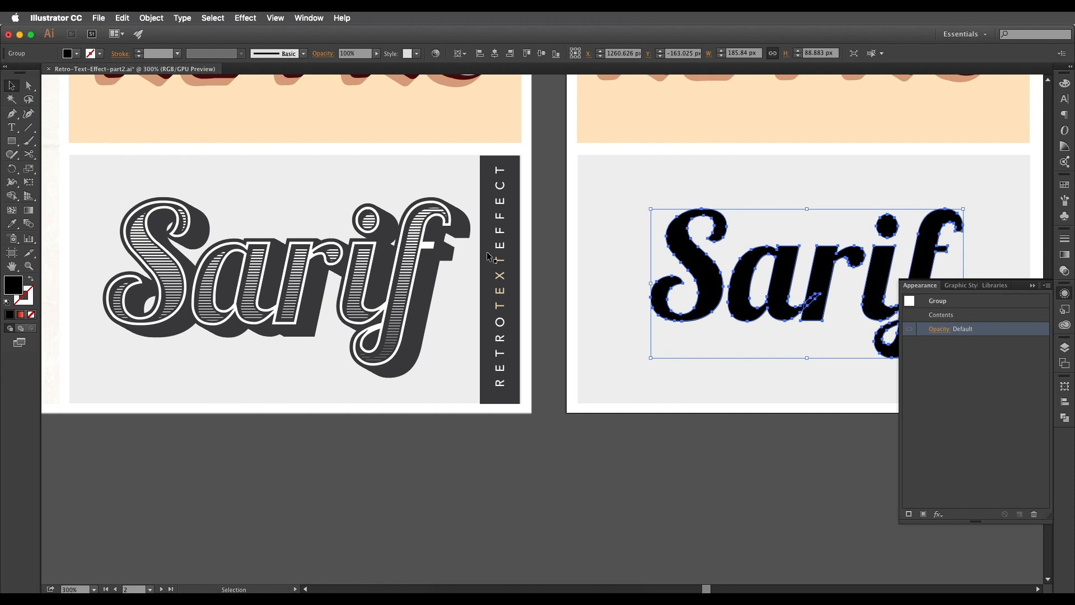
pyautogui.moveTo(717, 305); pyautogui.dragTo(618, 313)
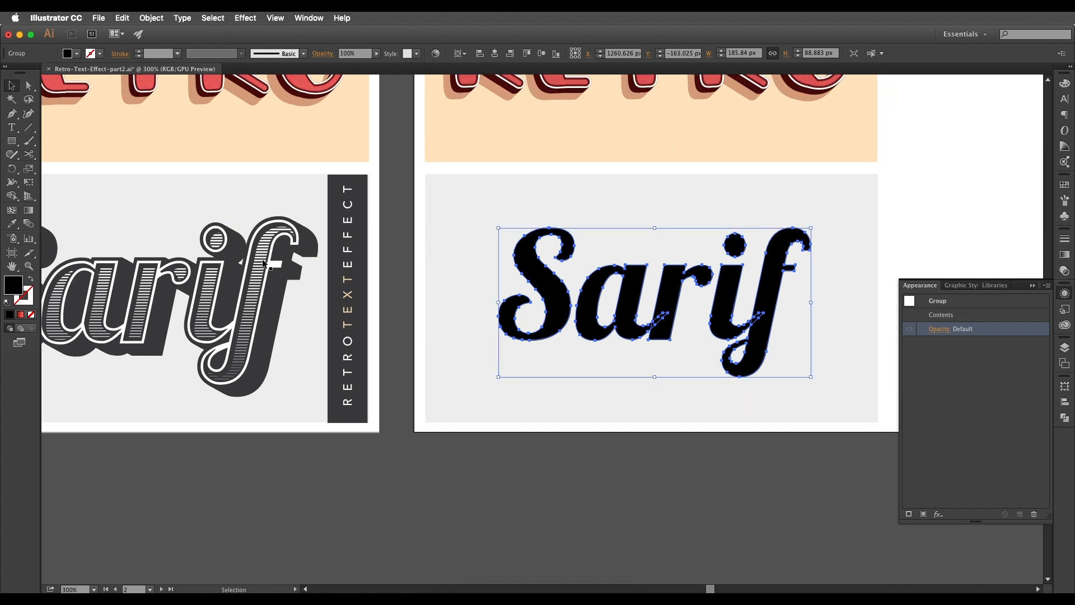
pyautogui.hscroll(3, 518, 310)
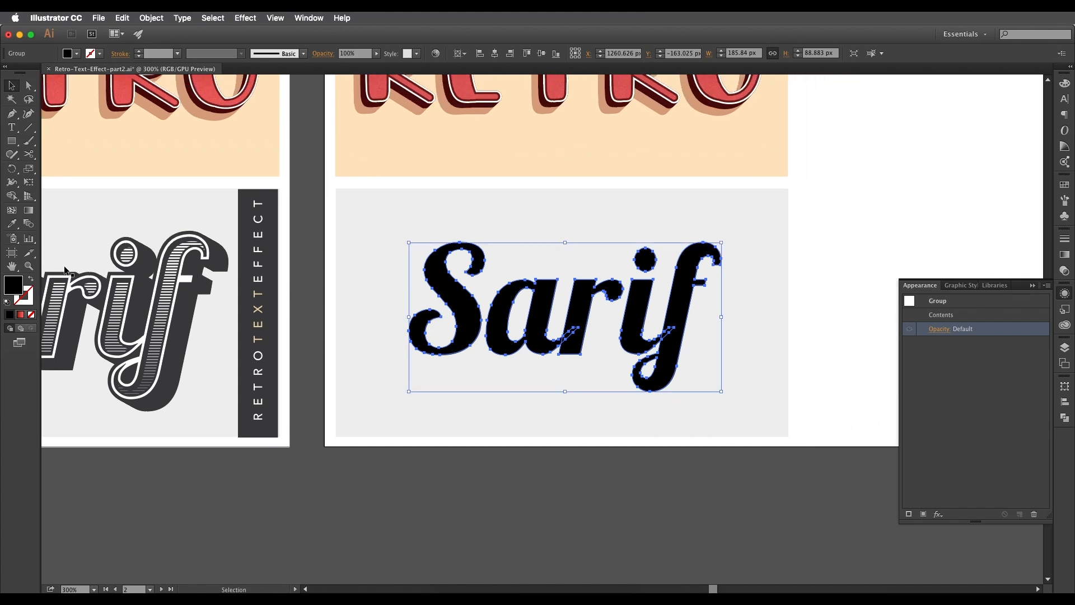
# Step: Set the fill of the outlined Sarif lettering to white
pyautogui.doubleClick(13, 285)
pyautogui.click(226, 257)
pyautogui.moveTo(209, 243); pyautogui.dragTo(196, 245)
pyautogui.click(443, 250)
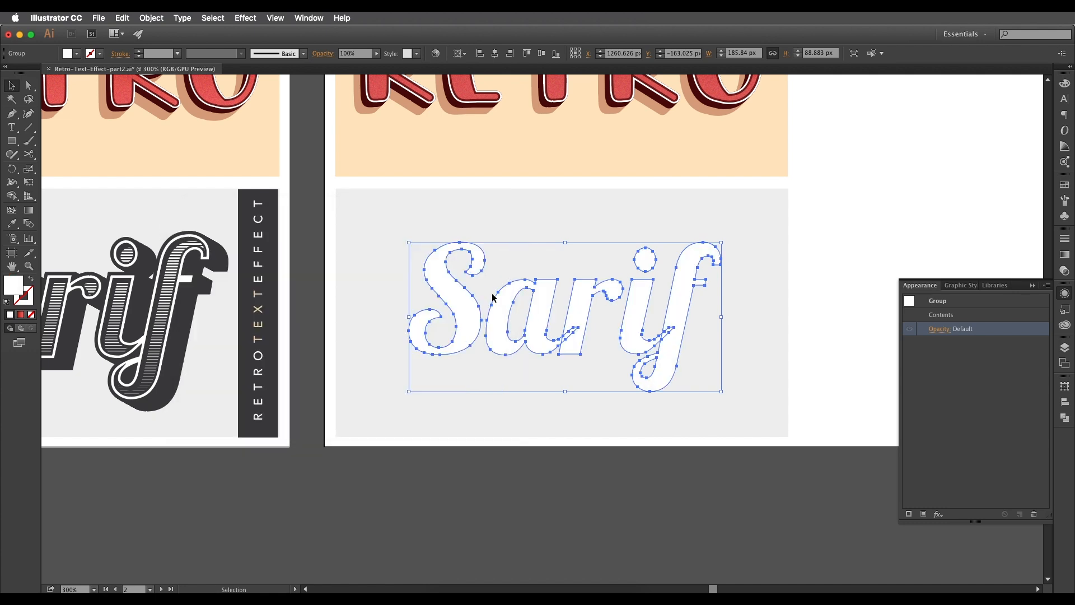
pyautogui.click(587, 483)
# Step: Offset the Sarif lettering's paths by 2 px with Miter joins and a miter limit of 4
pyautogui.click(571, 336)
pyautogui.click(152, 18)
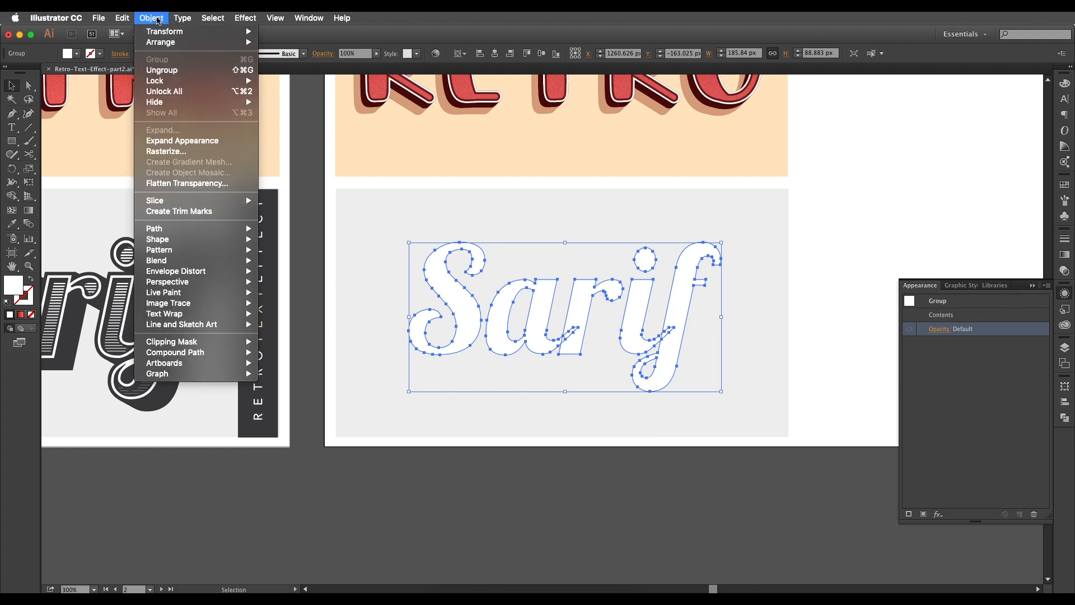
pyautogui.moveTo(243, 228)
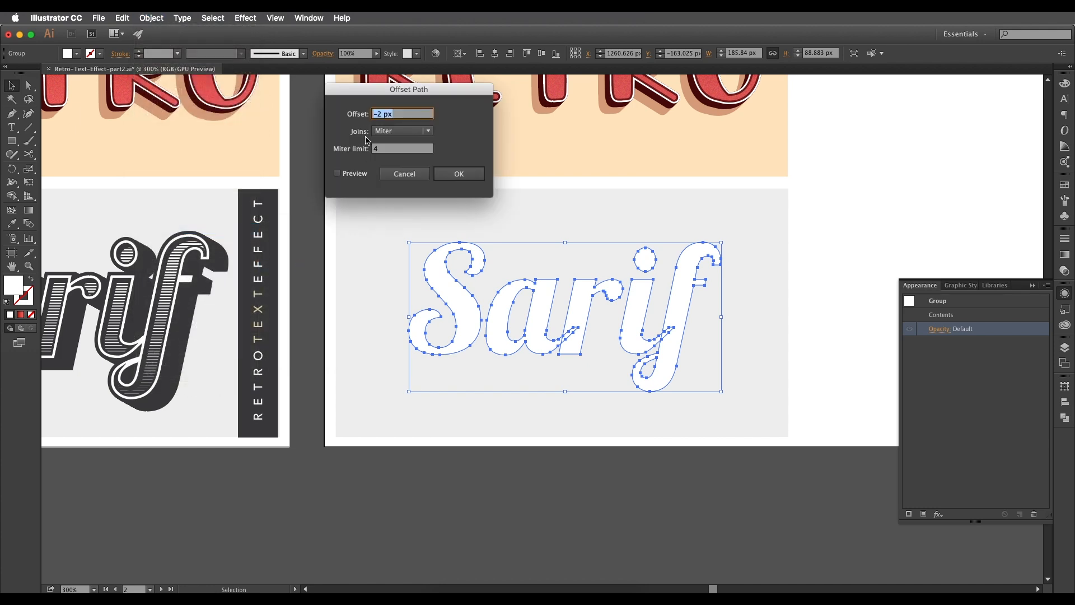
pyautogui.click(337, 173)
pyautogui.moveTo(367, 89); pyautogui.dragTo(271, 87)
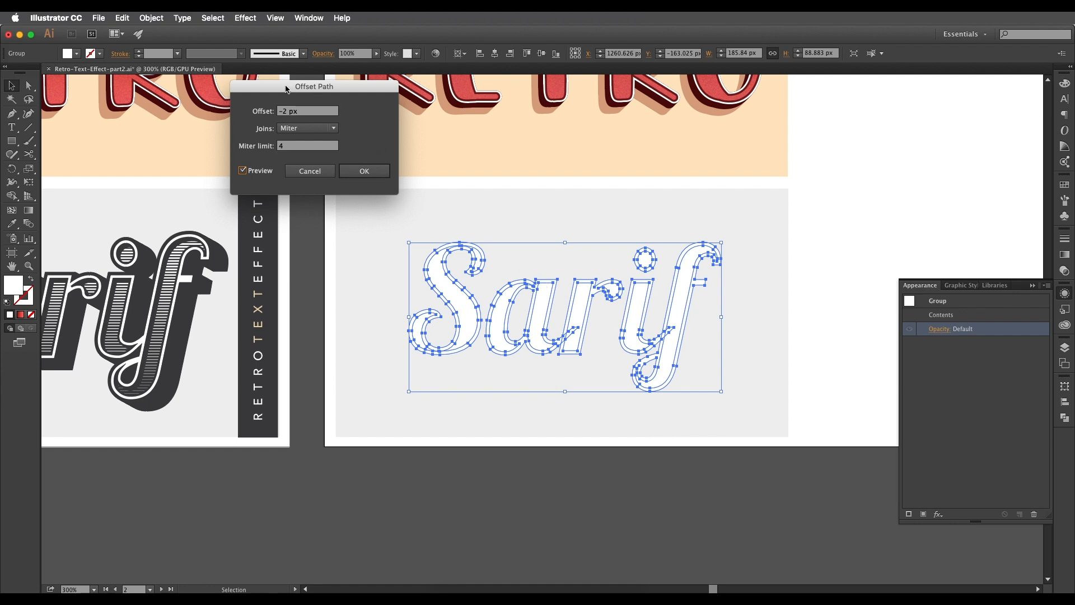
pyautogui.moveTo(285, 114); pyautogui.dragTo(277, 115)
pyautogui.write('2')
pyautogui.click(371, 174)
pyautogui.scroll(1, 586, 278)
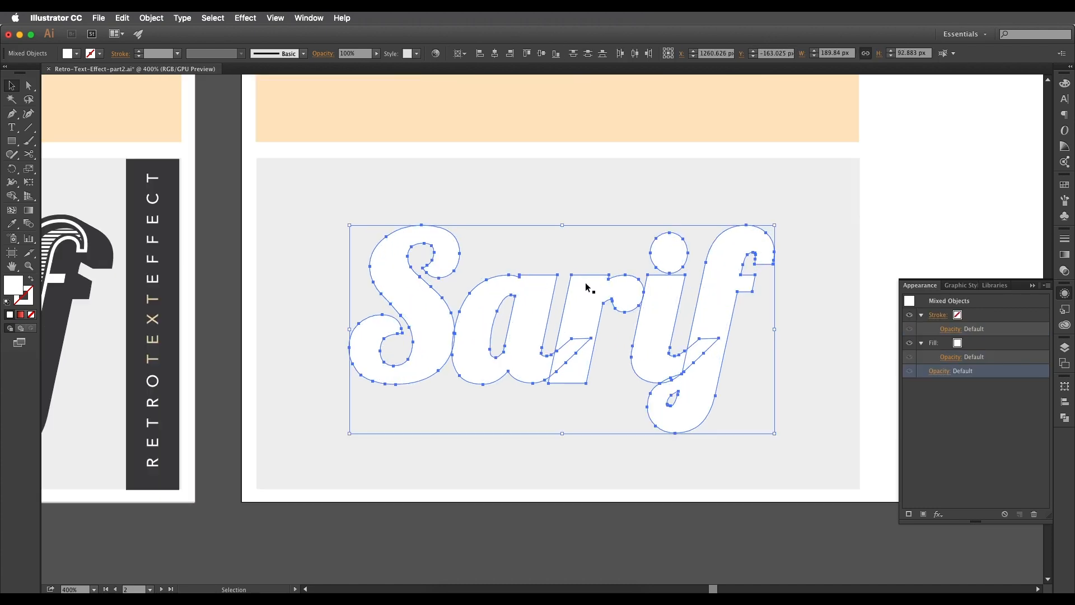
# Step: Set the fill of the enlarged offset shapes behind the white Sarif letters to black
pyautogui.scroll(-1, 586, 282)
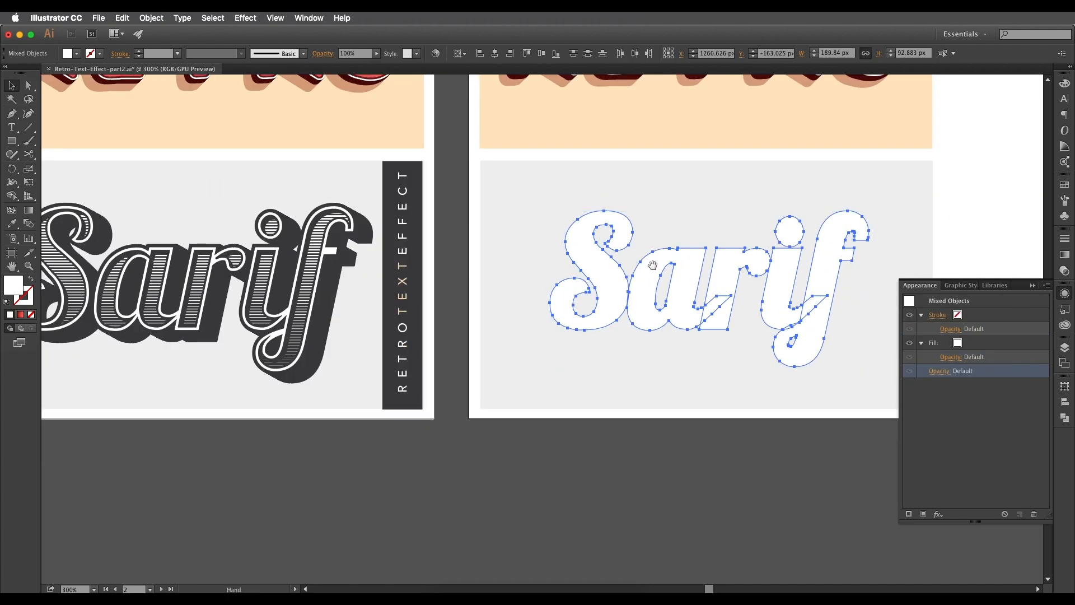
pyautogui.moveTo(646, 264); pyautogui.dragTo(608, 266)
pyautogui.doubleClick(21, 290)
pyautogui.moveTo(203, 365); pyautogui.dragTo(193, 391)
pyautogui.click(448, 246)
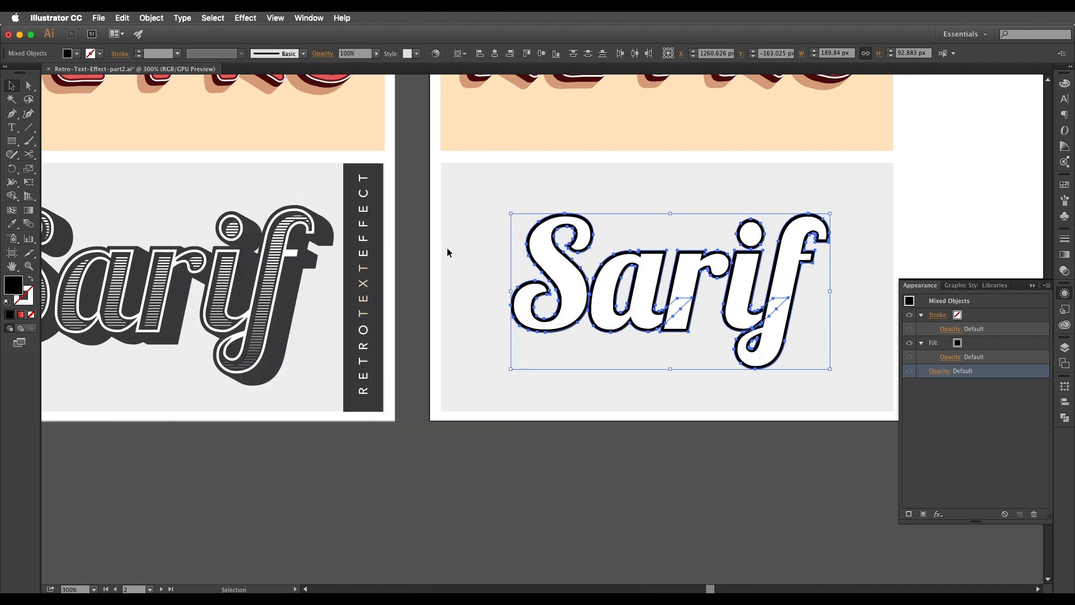
pyautogui.moveTo(648, 363); pyautogui.dragTo(618, 373)
pyautogui.click(563, 334)
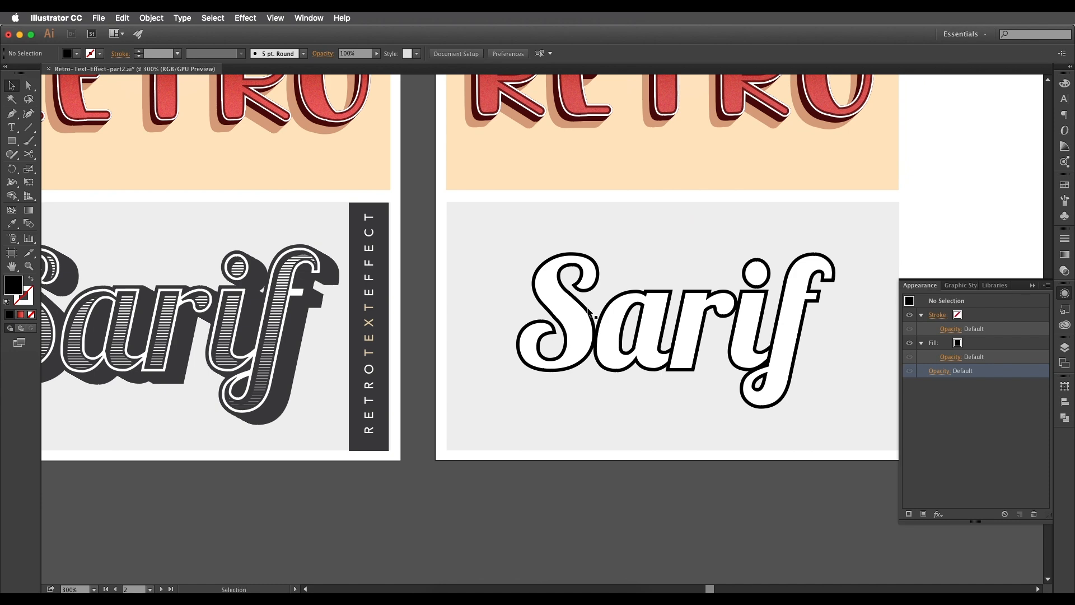
# Step: Ungroup the Sarif lettering into separate white letters and black offset shapes
pyautogui.scroll(1, 580, 279)
pyautogui.scroll(-1, 579, 279)
pyautogui.moveTo(292, 303); pyautogui.dragTo(473, 256)
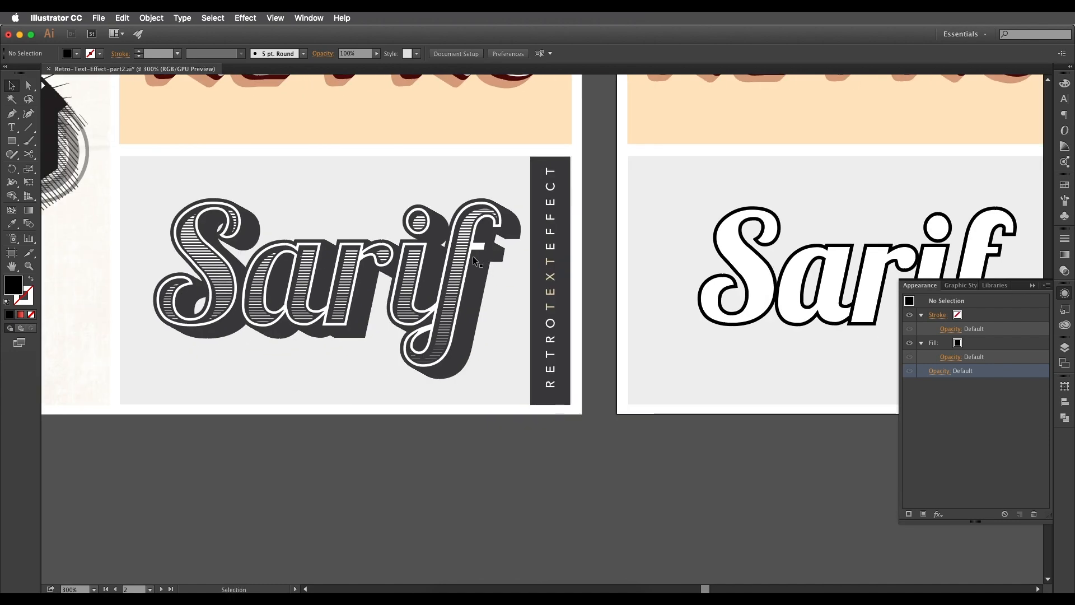
pyautogui.scroll(1, 467, 257)
pyautogui.moveTo(634, 257); pyautogui.dragTo(391, 239)
pyautogui.click(599, 242)
pyautogui.moveTo(648, 266); pyautogui.dragTo(495, 241)
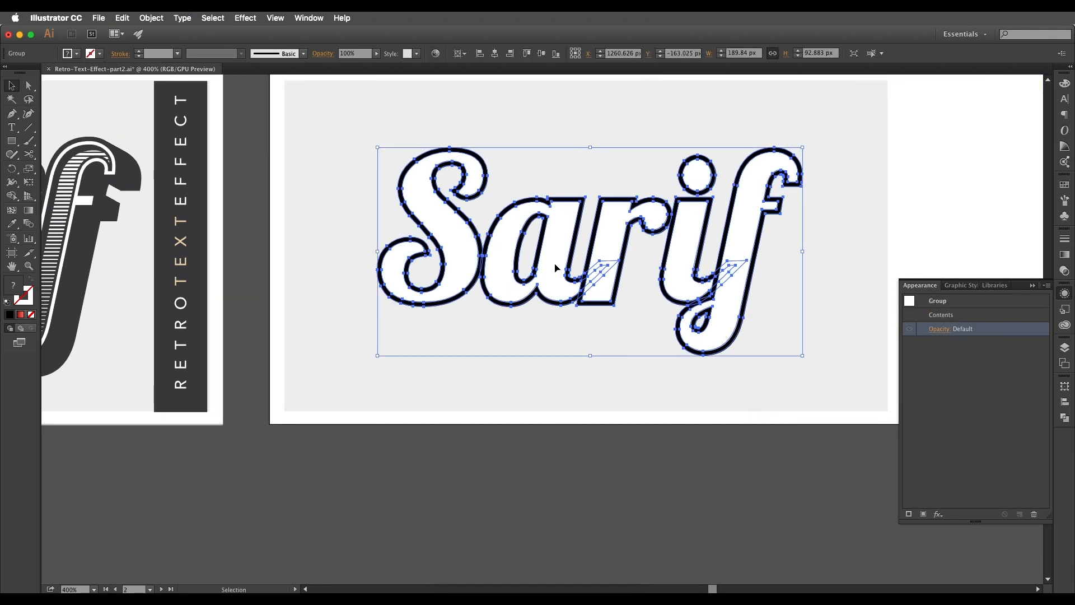
pyautogui.rightClick(556, 268)
pyautogui.click(574, 329)
pyautogui.click(499, 490)
# Step: Offset the paths of the white Sarif letters inward by -2 px with Miter joins and a miter limit of 4
pyautogui.click(467, 260)
pyautogui.keyDown('shift'); pyautogui.click(564, 257); pyautogui.keyUp('shift')
pyautogui.keyDown('shift'); pyautogui.click(602, 245); pyautogui.keyUp('shift')
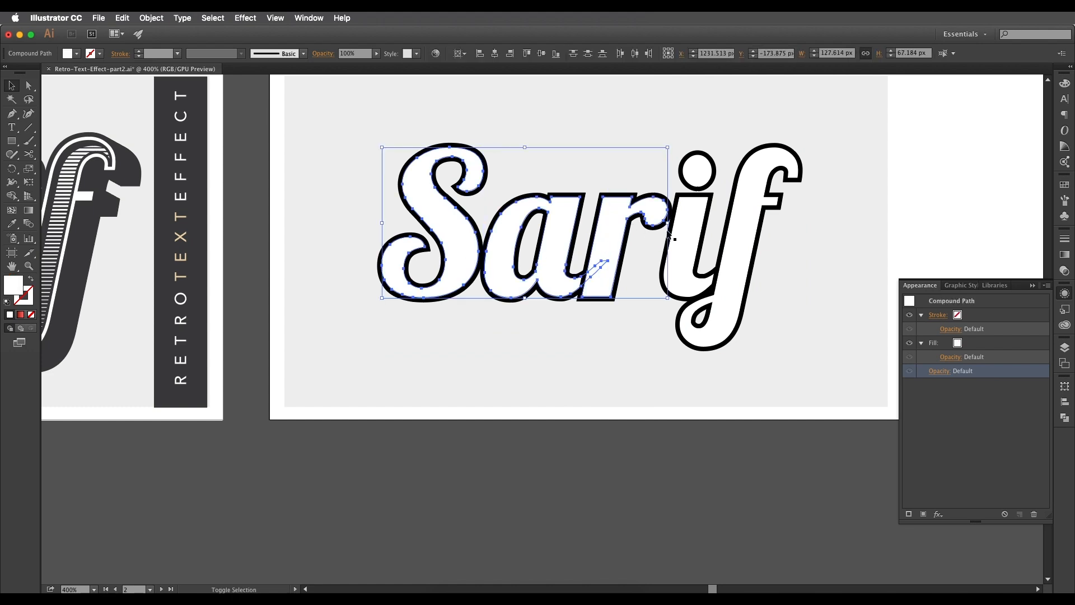
pyautogui.keyDown('shift'); pyautogui.click(705, 232); pyautogui.keyUp('shift')
pyautogui.keyDown('shift'); pyautogui.click(735, 234); pyautogui.keyUp('shift')
pyautogui.click(152, 17)
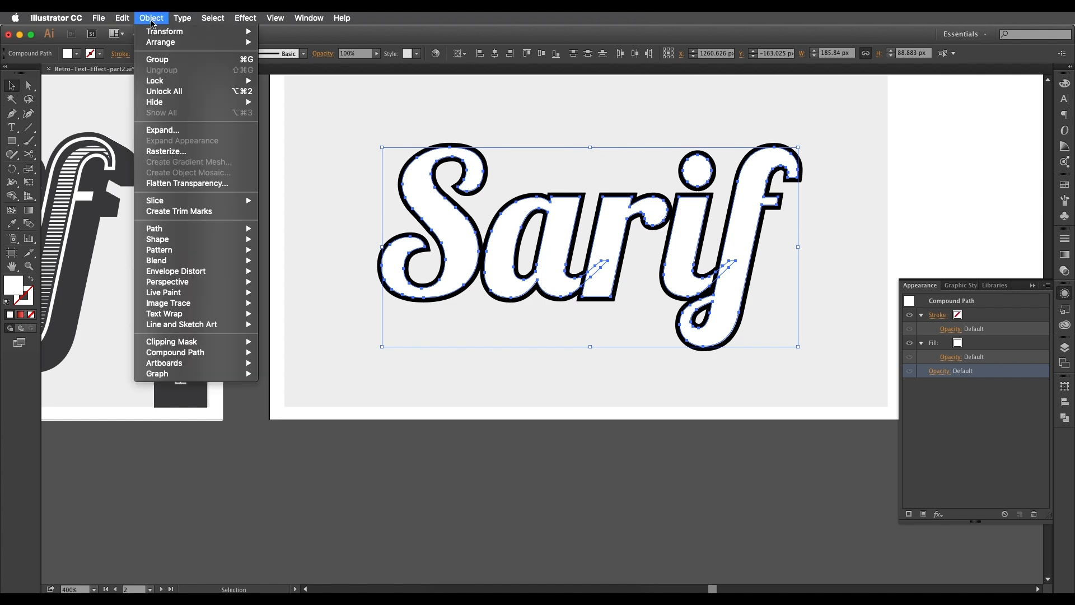
pyautogui.moveTo(184, 230)
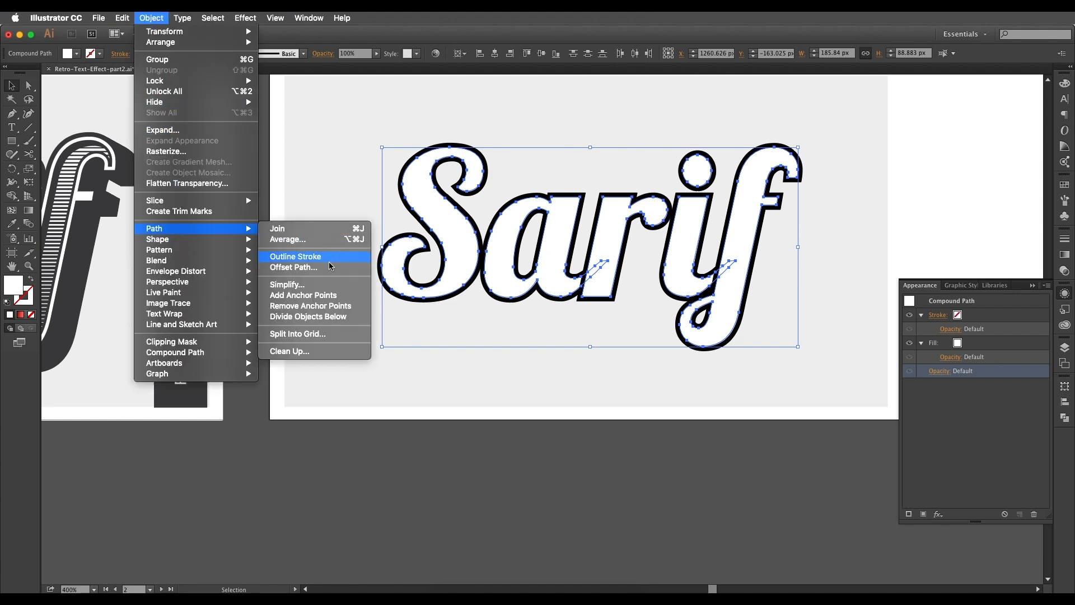
pyautogui.click(330, 269)
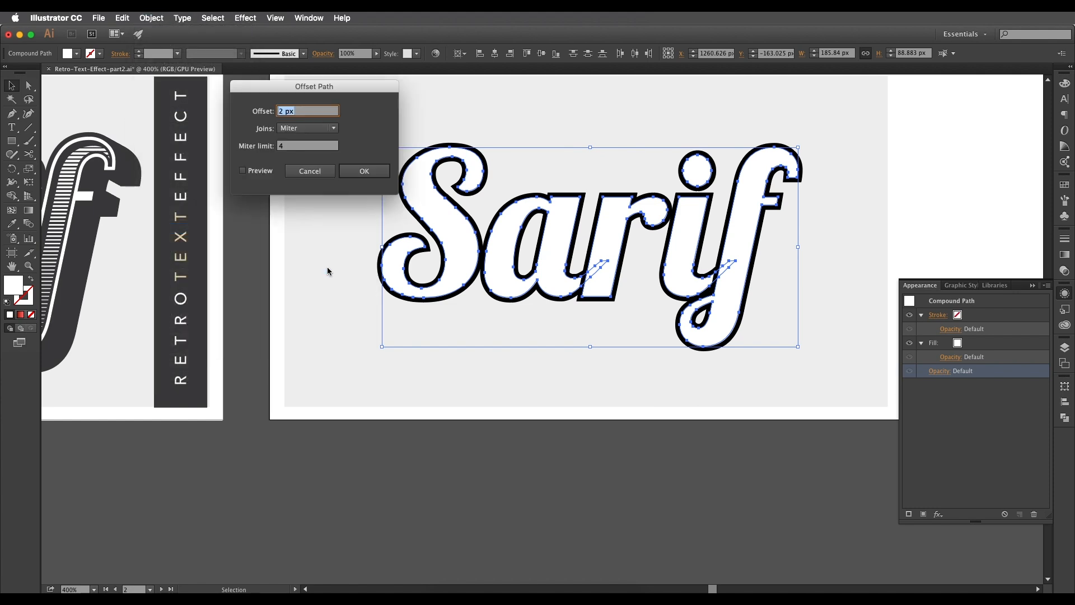
pyautogui.click(259, 171)
pyautogui.click(280, 111)
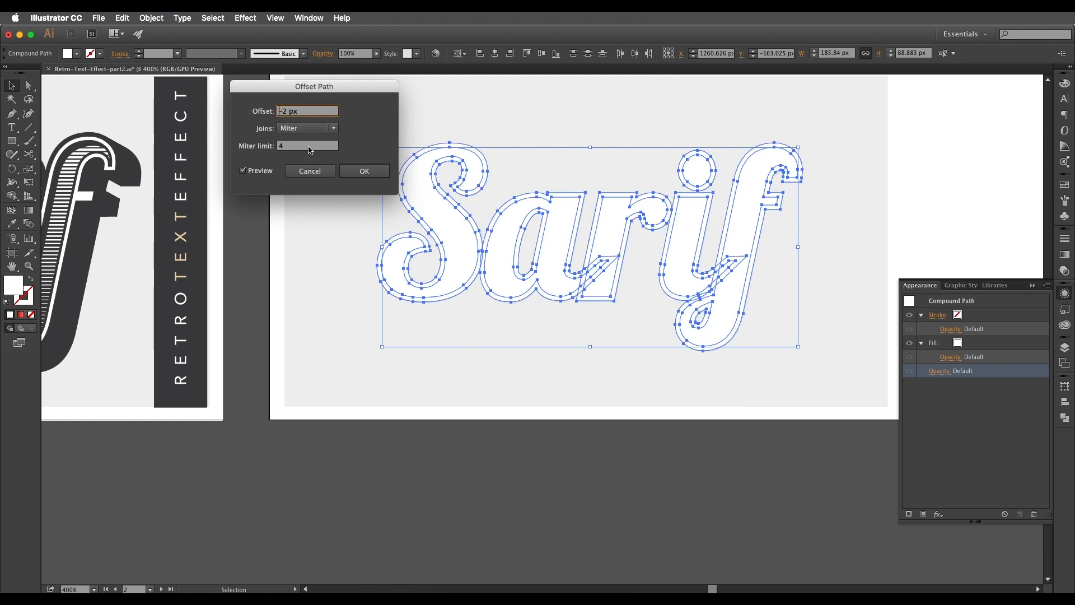
pyautogui.click(356, 169)
# Step: Give the inset letter shapes a black 1 px stroke with no fill
pyautogui.scroll(2, 632, 213)
pyautogui.hscroll(-3, 624, 193)
pyautogui.scroll(-2, 619, 195)
pyautogui.moveTo(620, 178); pyautogui.dragTo(546, 200)
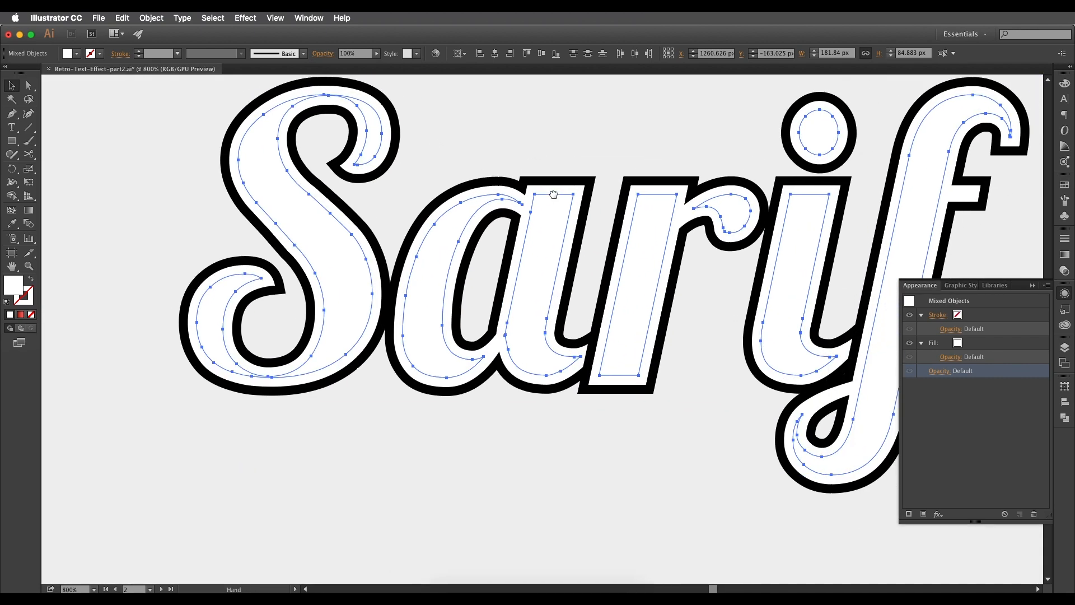
pyautogui.doubleClick(16, 291)
pyautogui.moveTo(255, 307); pyautogui.dragTo(196, 392)
pyautogui.click(461, 250)
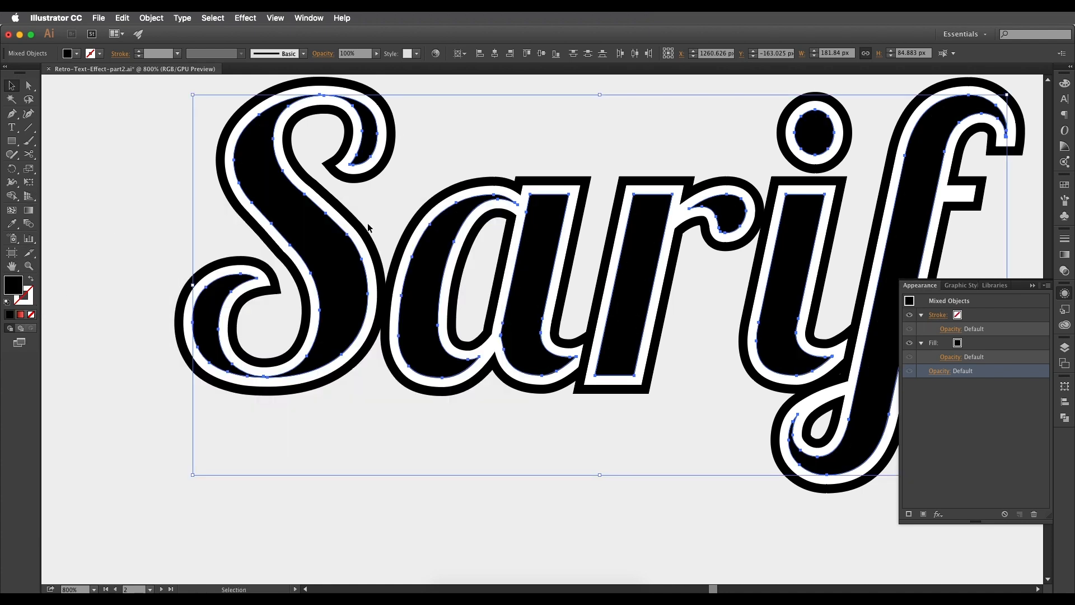
pyautogui.click(32, 281)
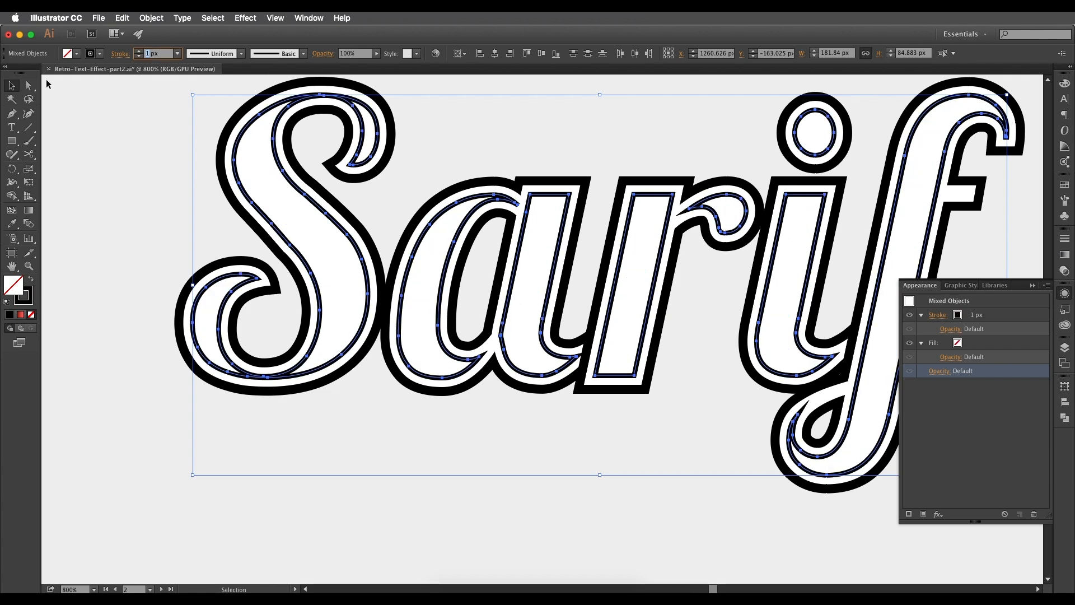
pyautogui.scroll(-3, 702, 425)
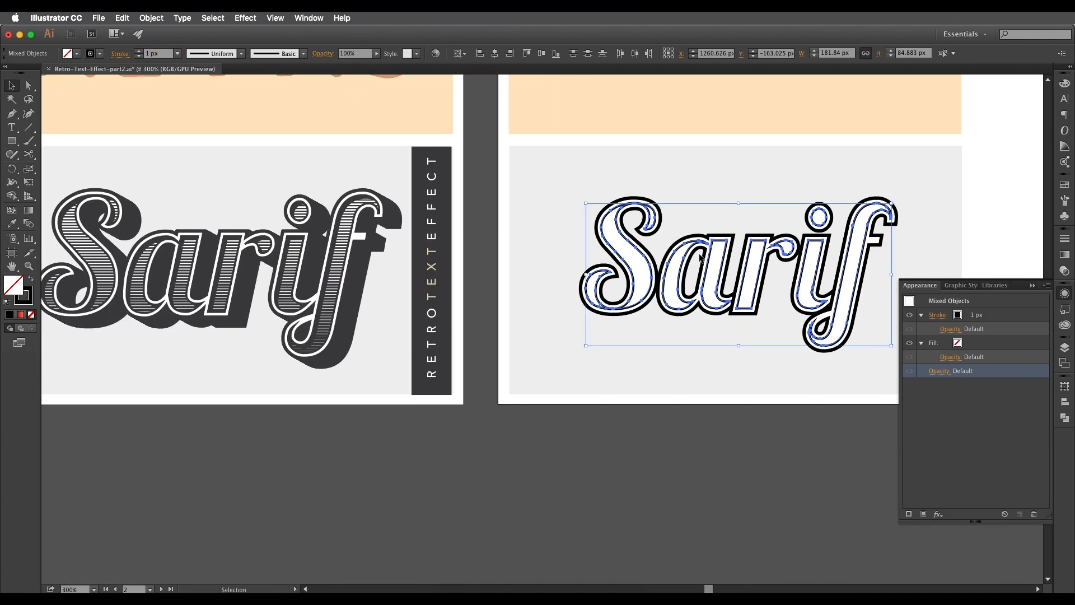
pyautogui.scroll(3, 634, 357)
pyautogui.scroll(-3, 591, 201)
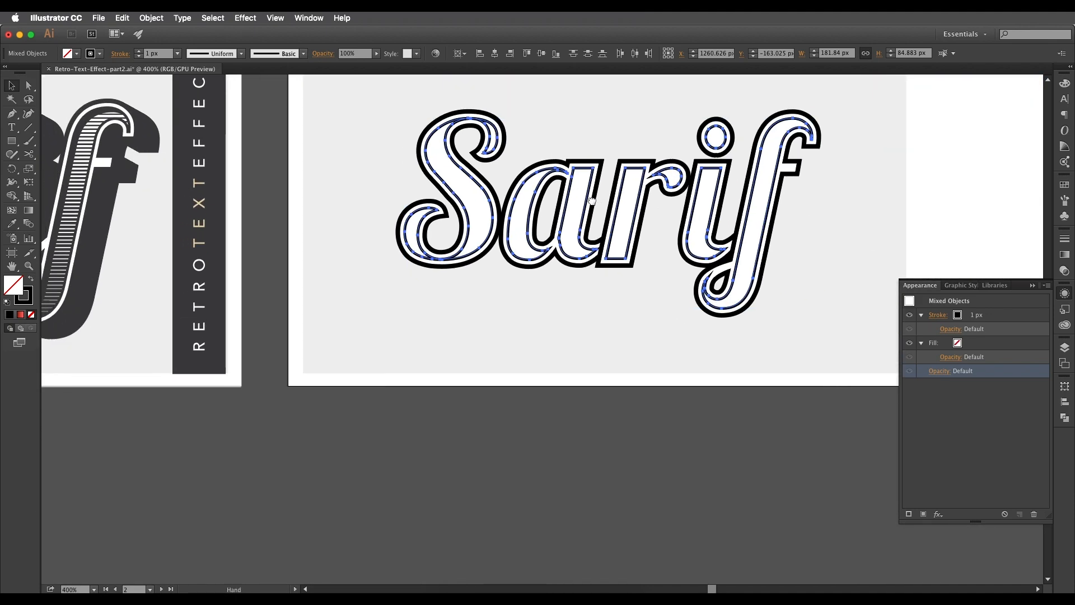
pyautogui.scroll(2, 592, 201)
pyautogui.scroll(-4, 592, 201)
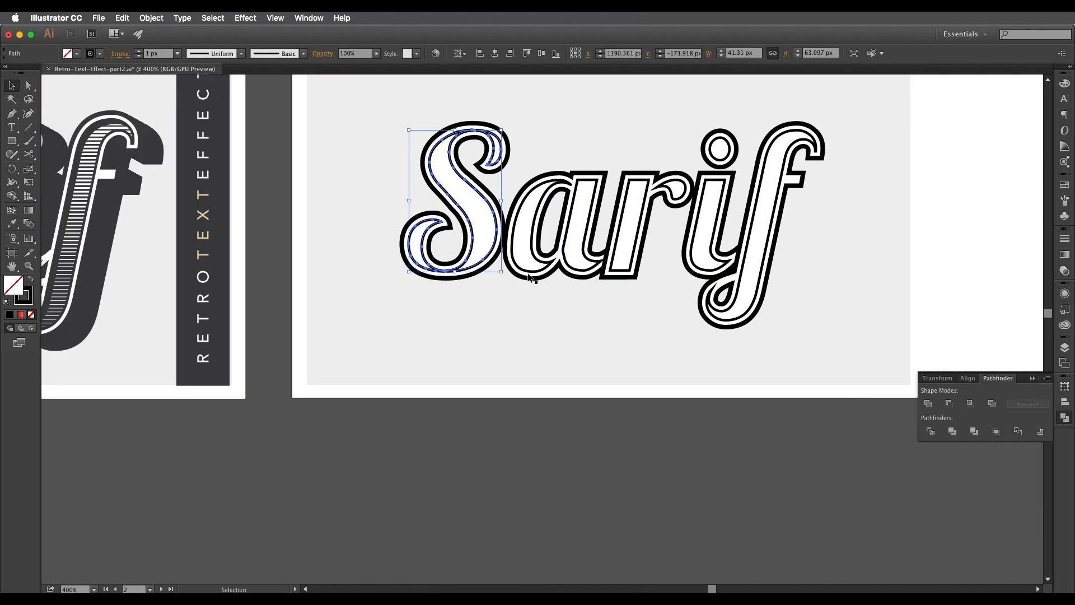
pyautogui.keyDown('shift'); pyautogui.click(530, 276); pyautogui.keyUp('shift')
pyautogui.keyDown('shift'); pyautogui.click(638, 246); pyautogui.keyUp('shift')
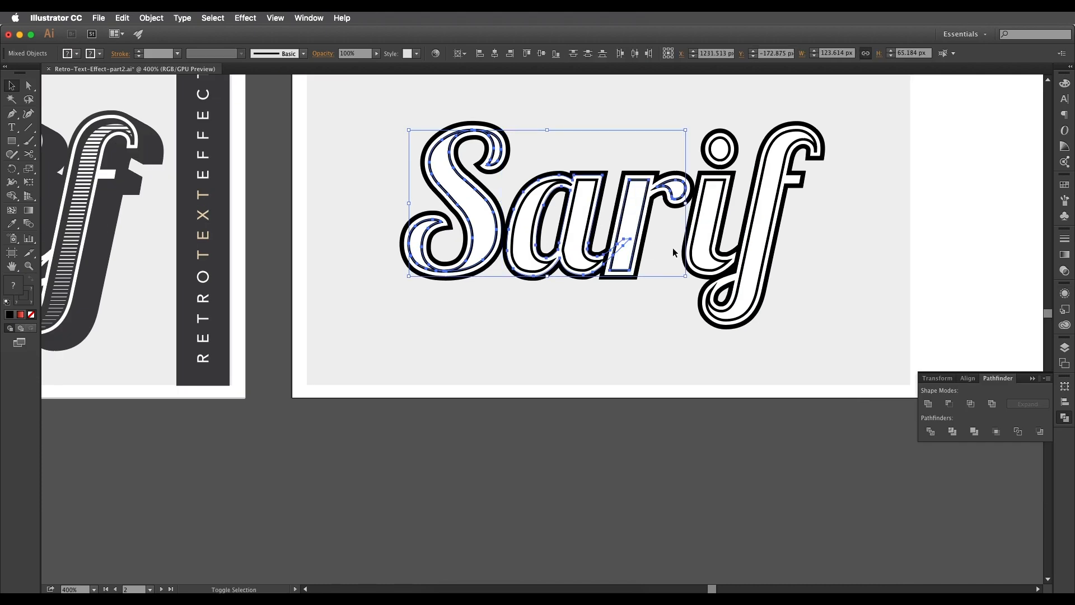
pyautogui.keyDown('shift'); pyautogui.click(703, 269); pyautogui.keyUp('shift')
pyautogui.keyDown('shift'); pyautogui.click(746, 260); pyautogui.keyUp('shift')
pyautogui.moveTo(746, 260); pyautogui.dragTo(616, 295)
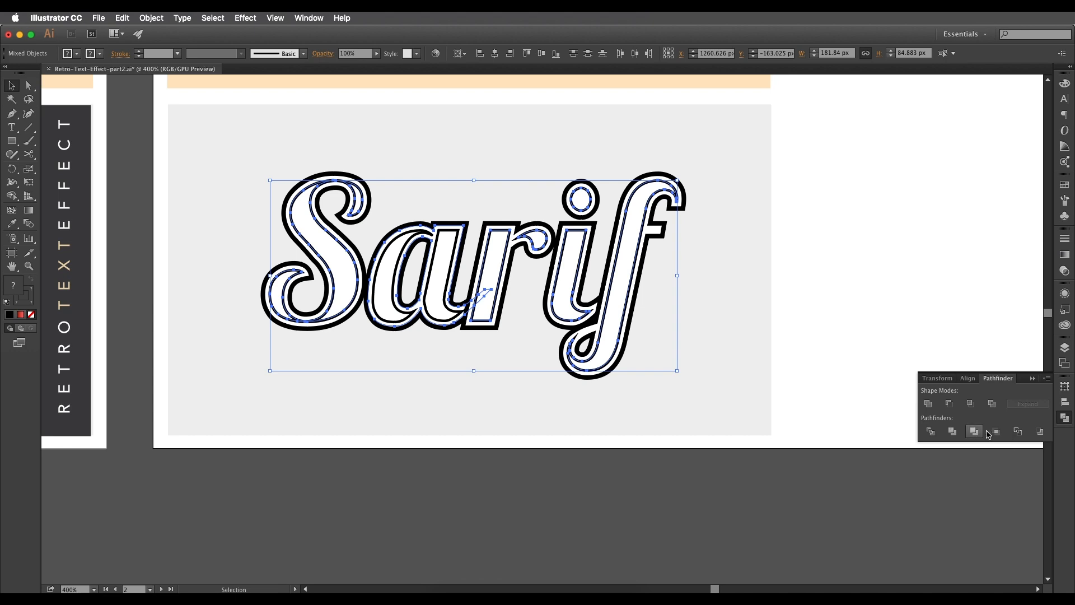
pyautogui.moveTo(570, 308); pyautogui.dragTo(646, 340)
pyautogui.moveTo(576, 385); pyautogui.dragTo(639, 331)
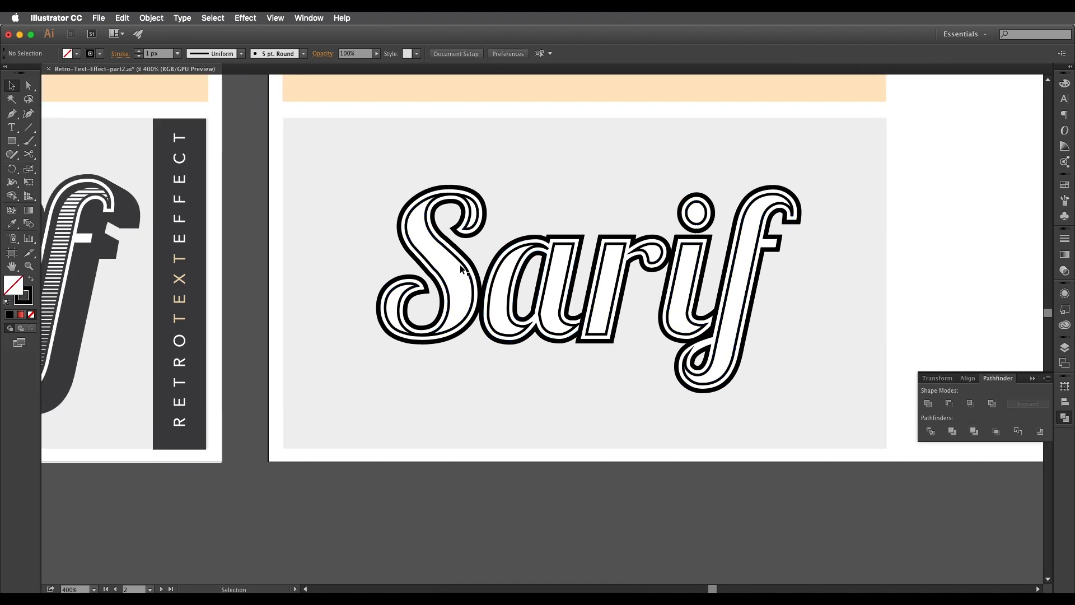
# Step: Combine the inner outline shapes of all the Sarif letters into one compound path
pyautogui.click(465, 271)
pyautogui.keyDown('shift'); pyautogui.click(515, 287); pyautogui.keyUp('shift')
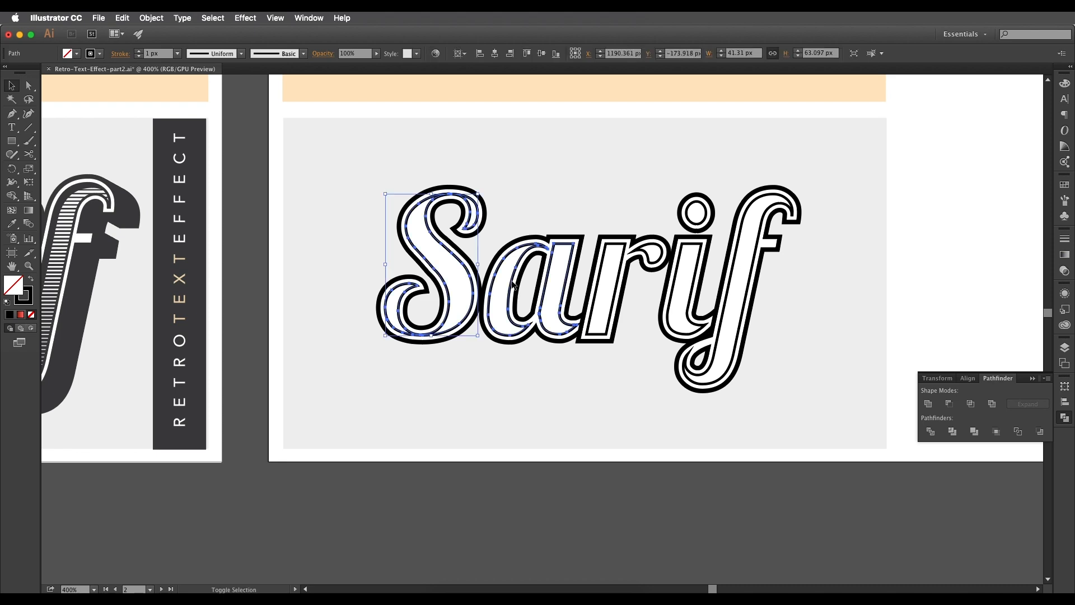
pyautogui.keyDown('shift'); pyautogui.click(597, 294); pyautogui.keyUp('shift')
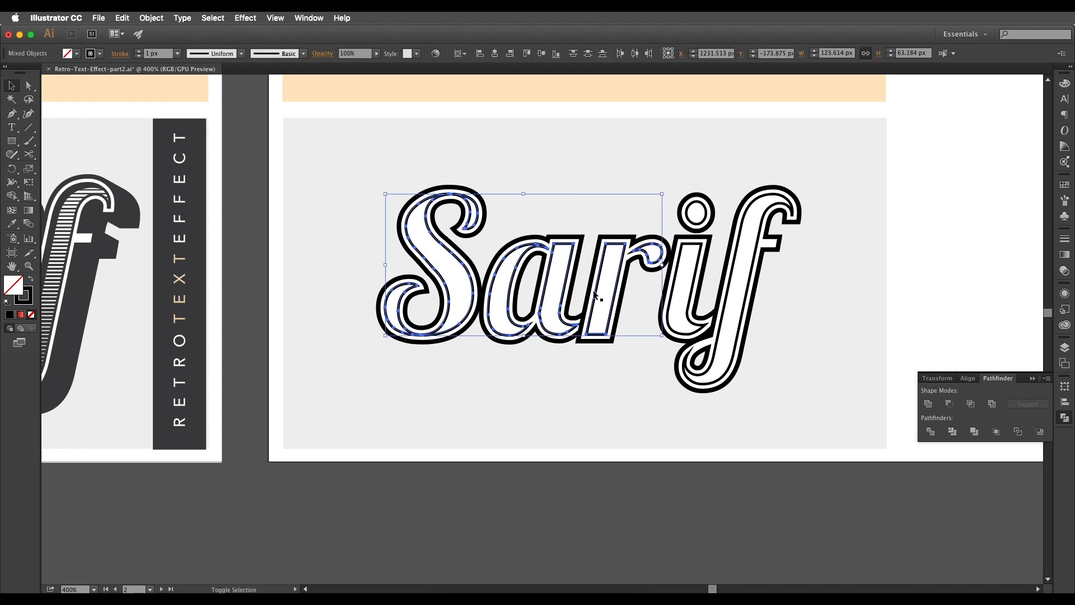
pyautogui.keyDown('shift'); pyautogui.click(677, 289); pyautogui.keyUp('shift')
pyautogui.keyDown('shift'); pyautogui.click(726, 298); pyautogui.keyUp('shift')
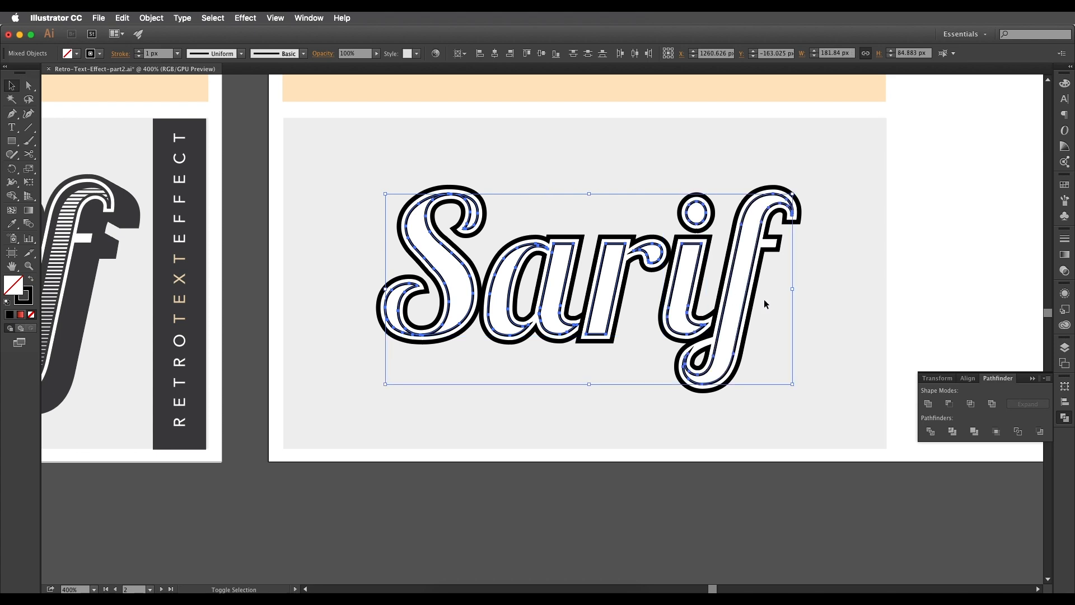
pyautogui.click(151, 18)
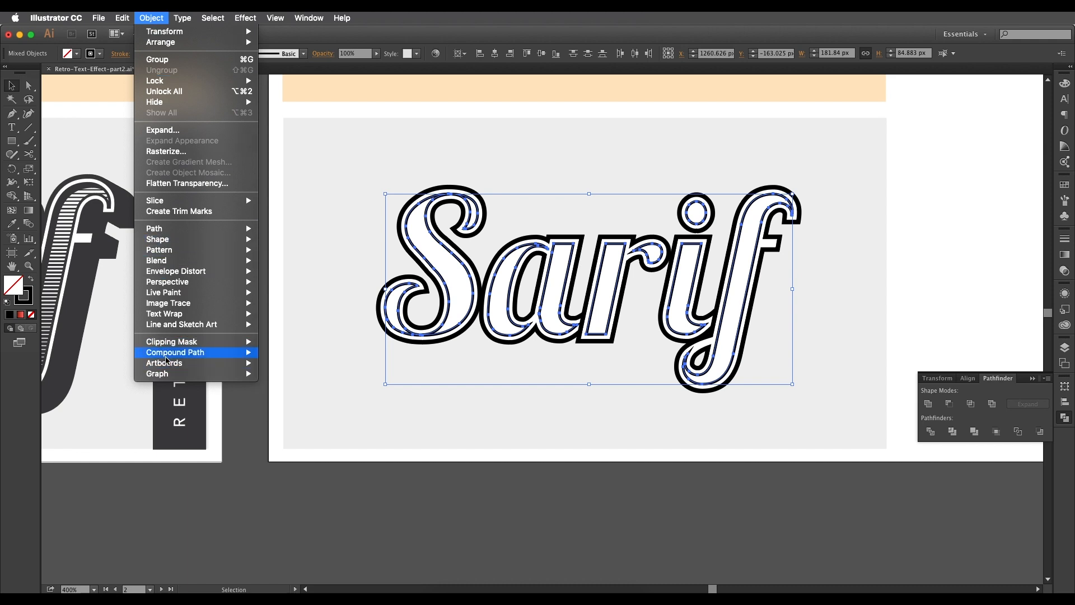
pyautogui.moveTo(168, 353)
pyautogui.click(270, 354)
pyautogui.click(451, 373)
pyautogui.click(458, 331)
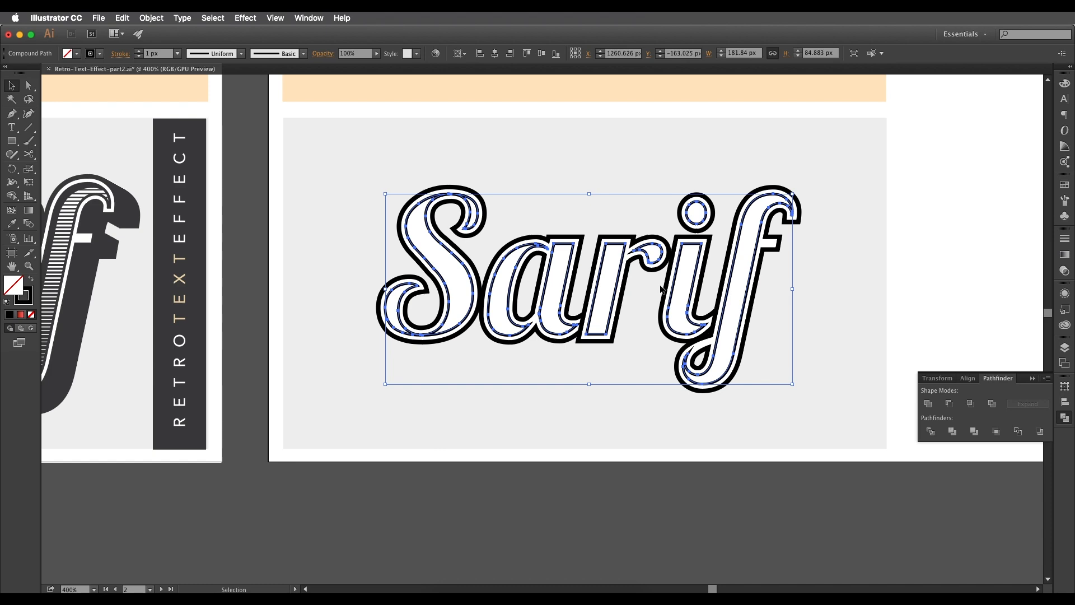
# Step: Draw a horizontal line about 215 px long above the Sarif lettering, slightly wider than the word
pyautogui.scroll(-1, 636, 282)
pyautogui.moveTo(415, 316); pyautogui.dragTo(639, 257)
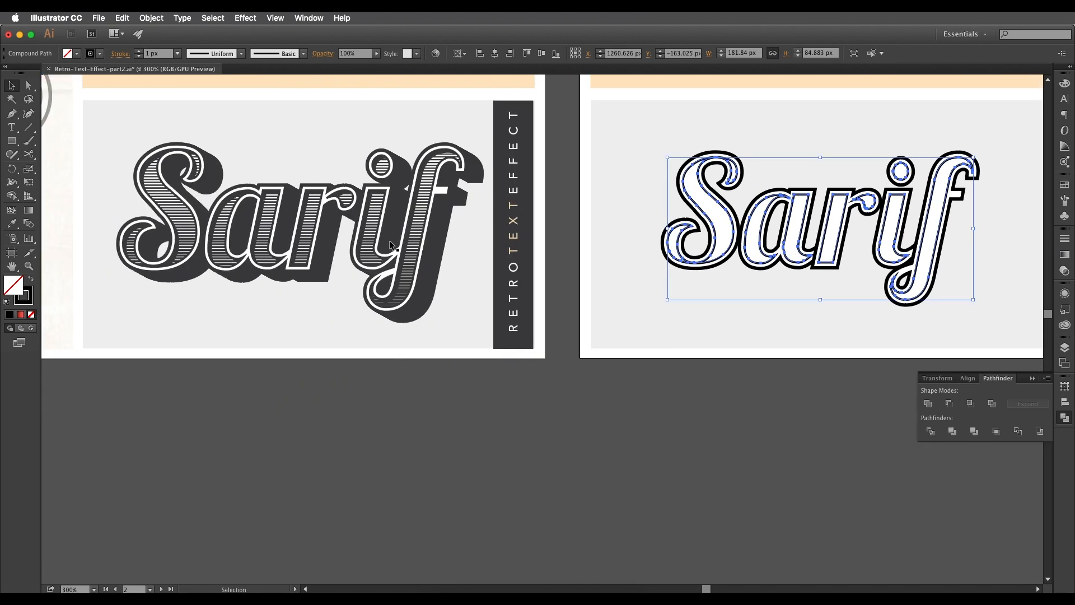
pyautogui.scroll(2, 390, 242)
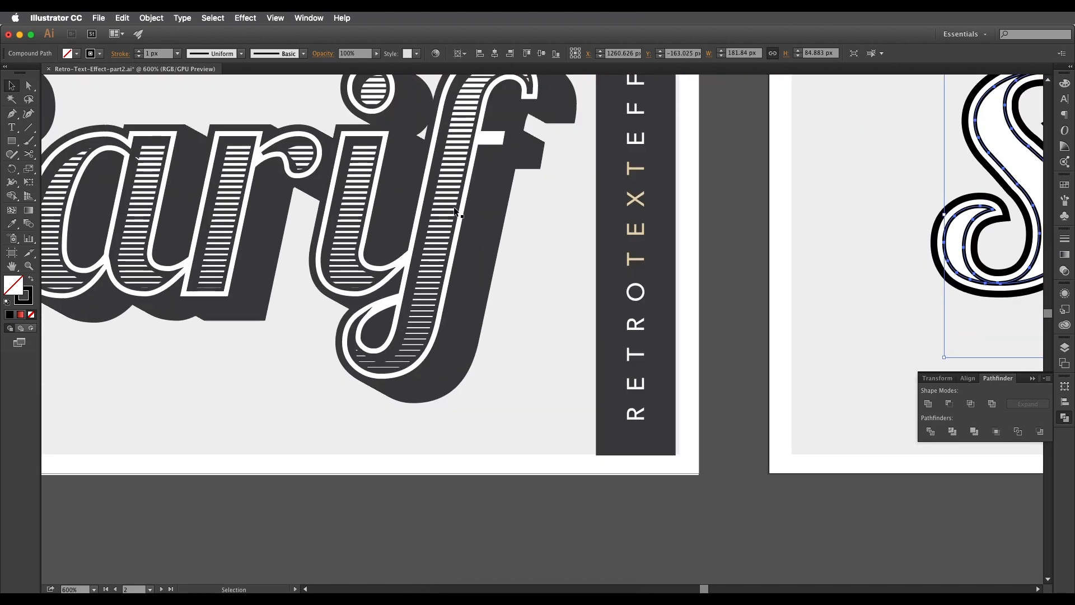
pyautogui.scroll(-2, 454, 210)
pyautogui.moveTo(644, 277); pyautogui.dragTo(375, 334)
pyautogui.click(29, 128)
pyautogui.press('super+equal')
pyautogui.moveTo(225, 154); pyautogui.dragTo(628, 138)
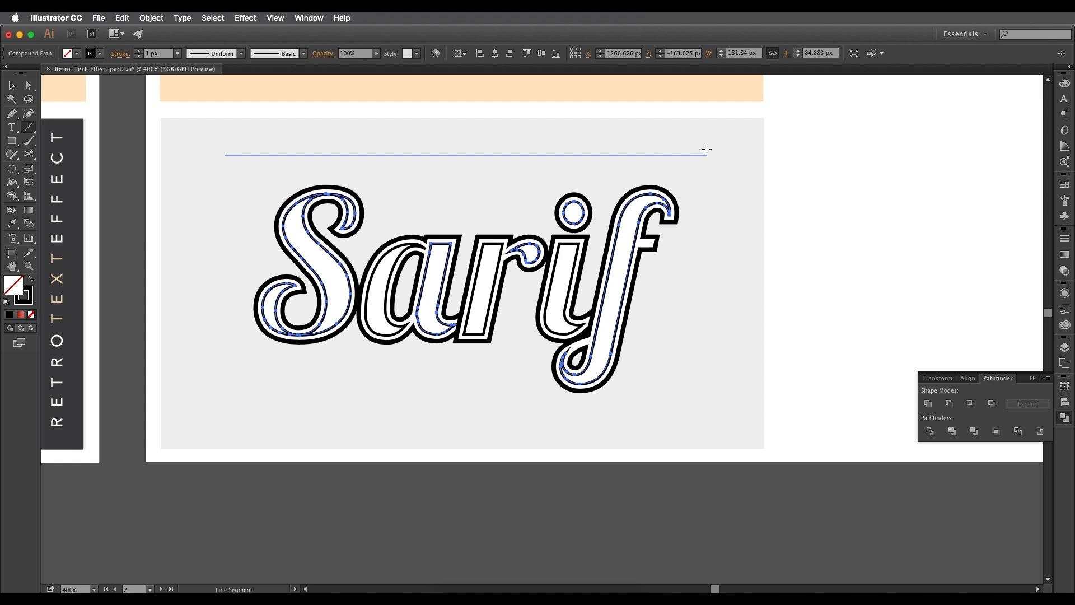
pyautogui.moveTo(707, 149); pyautogui.dragTo(707, 149)
pyautogui.hscroll(-1, 444, 151)
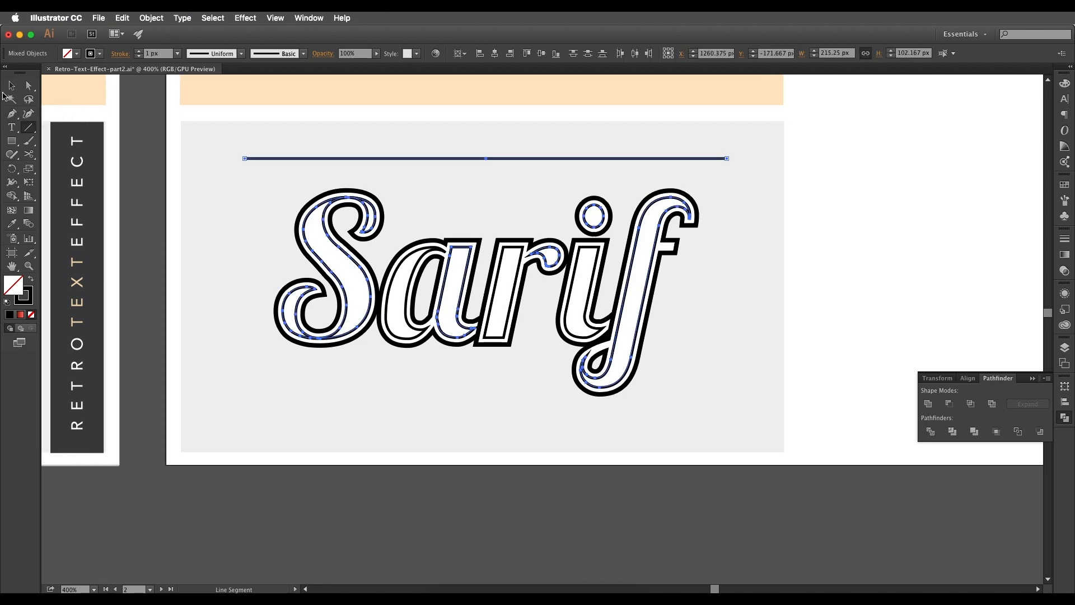
pyautogui.click(11, 86)
# Step: Set the stroke weight of the line above the lettering to 0.3 px
pyautogui.click(276, 174)
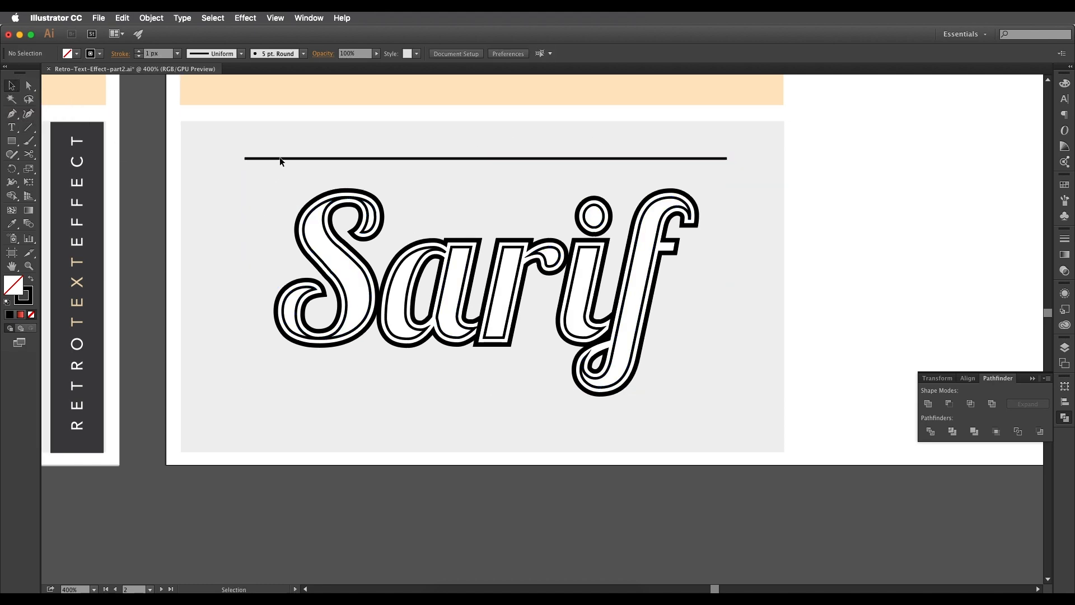
pyautogui.click(279, 158)
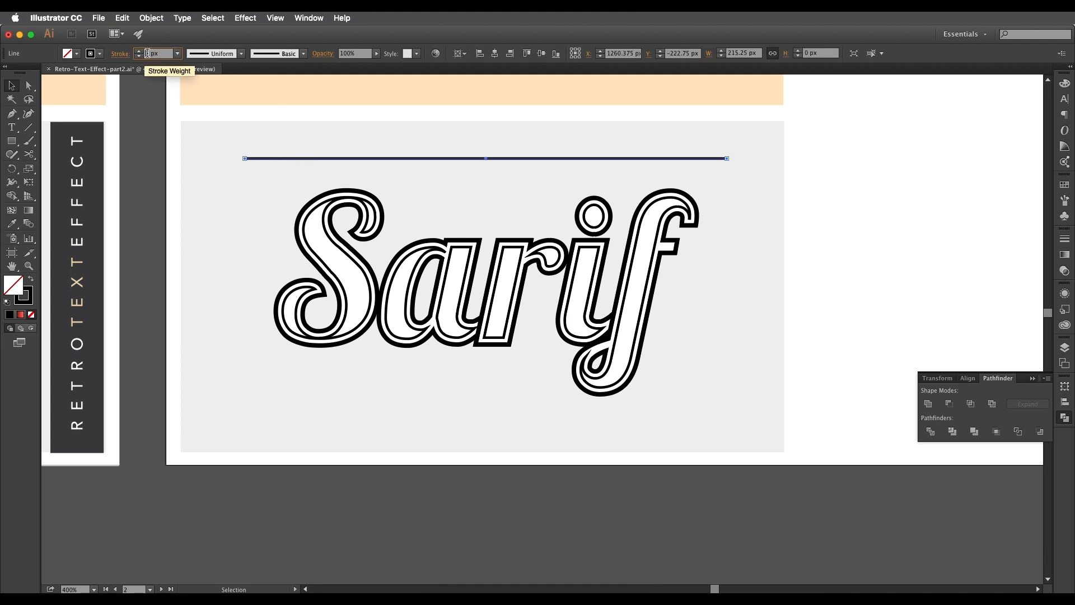
pyautogui.write('0.2')
pyautogui.press('Return')
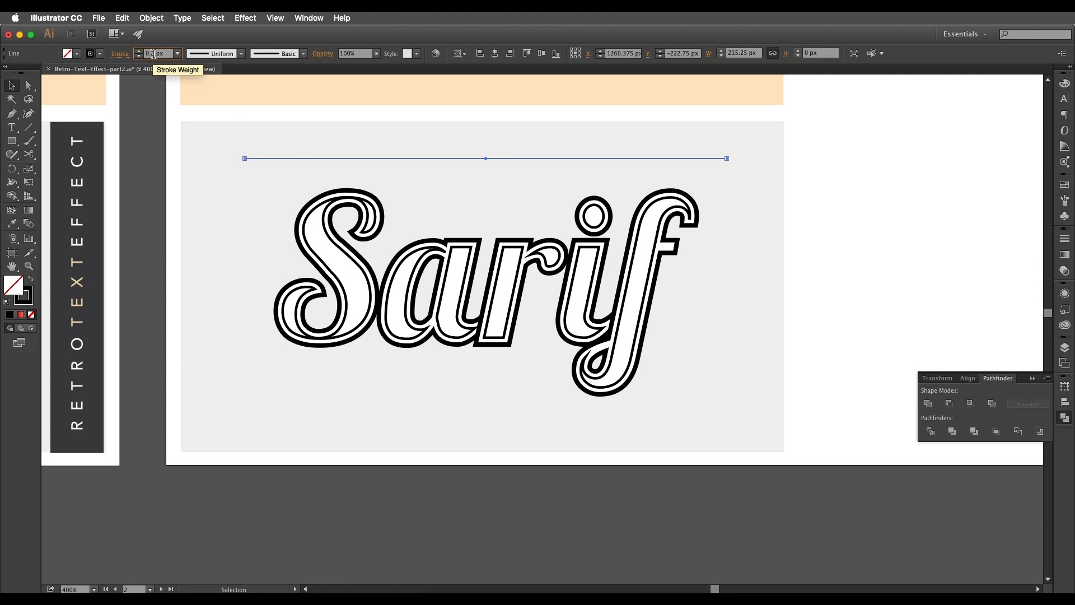
pyautogui.press('Return')
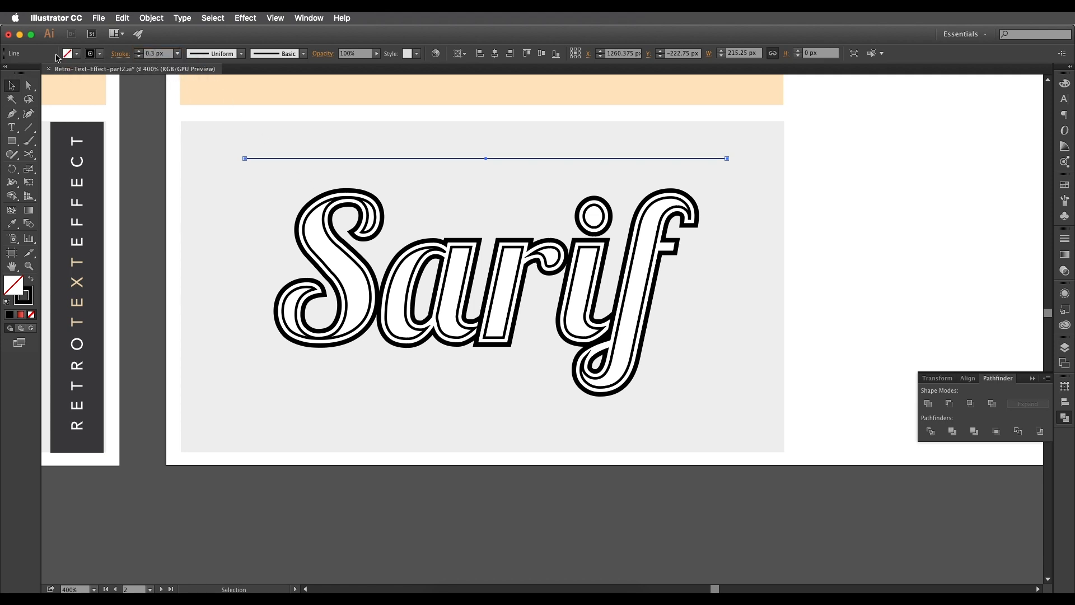
# Step: Place a copy of the thin horizontal line just below the Sarif lettering
pyautogui.scroll(-2, 504, 168)
pyautogui.hscroll(-3, 504, 168)
pyautogui.moveTo(555, 123); pyautogui.dragTo(691, 345)
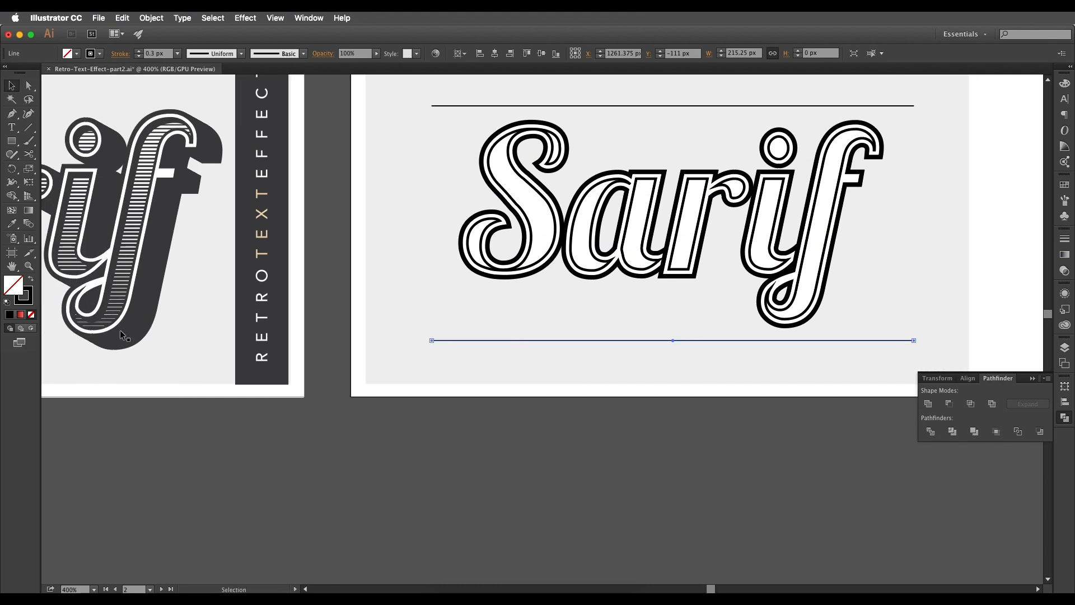
# Step: Try a 3 px stroke weight on the line below the lettering, judging it against the reference stripes
pyautogui.scroll(5, 117, 331)
pyautogui.moveTo(87, 295); pyautogui.dragTo(327, 314)
pyautogui.scroll(-3, 566, 364)
pyautogui.moveTo(732, 407); pyautogui.dragTo(352, 359)
pyautogui.moveTo(731, 370); pyautogui.dragTo(632, 390)
pyautogui.moveTo(155, 55); pyautogui.dragTo(142, 54)
pyautogui.write('3')
pyautogui.press('Return')
pyautogui.moveTo(609, 336); pyautogui.dragTo(738, 335)
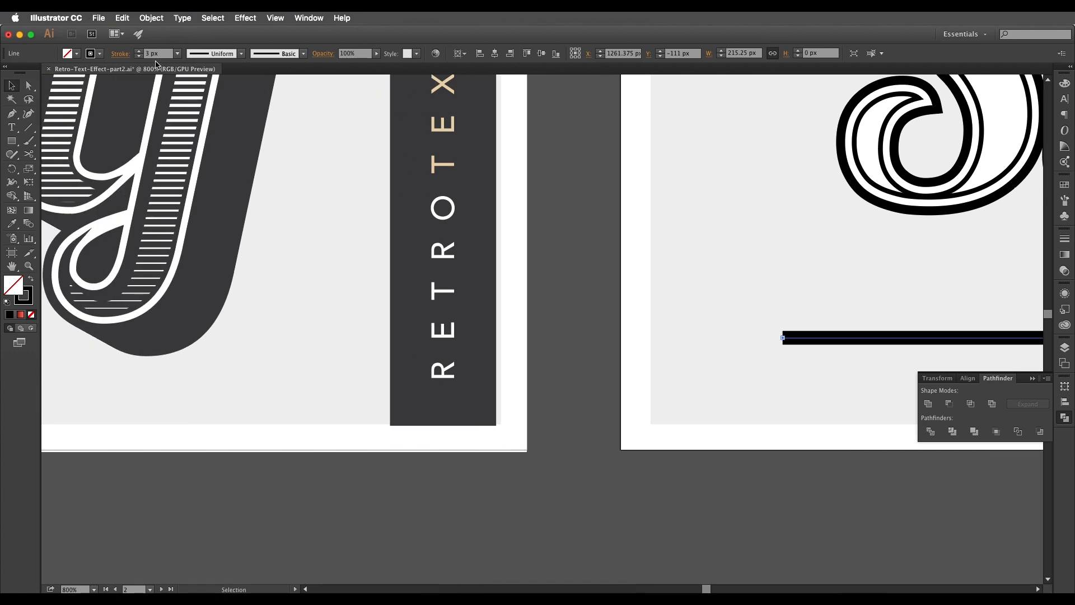
# Step: Try a 2 px stroke weight on the line below the lettering
pyautogui.moveTo(150, 55); pyautogui.dragTo(142, 54)
pyautogui.write('2')
pyautogui.press('Return')
pyautogui.moveTo(751, 408); pyautogui.dragTo(676, 385)
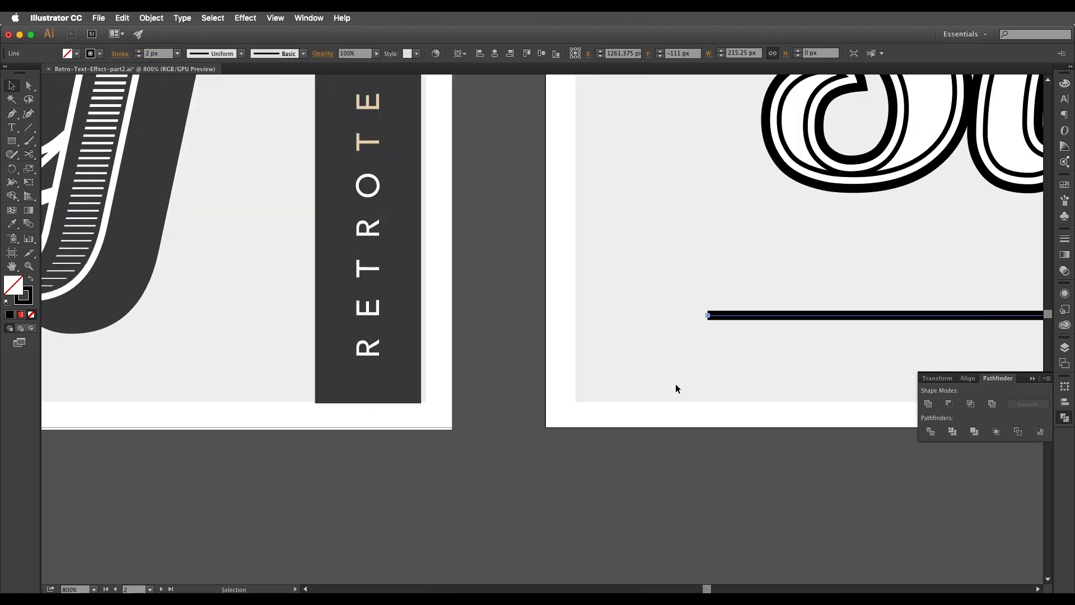
pyautogui.scroll(-1, 675, 384)
pyautogui.moveTo(749, 352); pyautogui.dragTo(501, 377)
pyautogui.moveTo(788, 353); pyautogui.dragTo(506, 336)
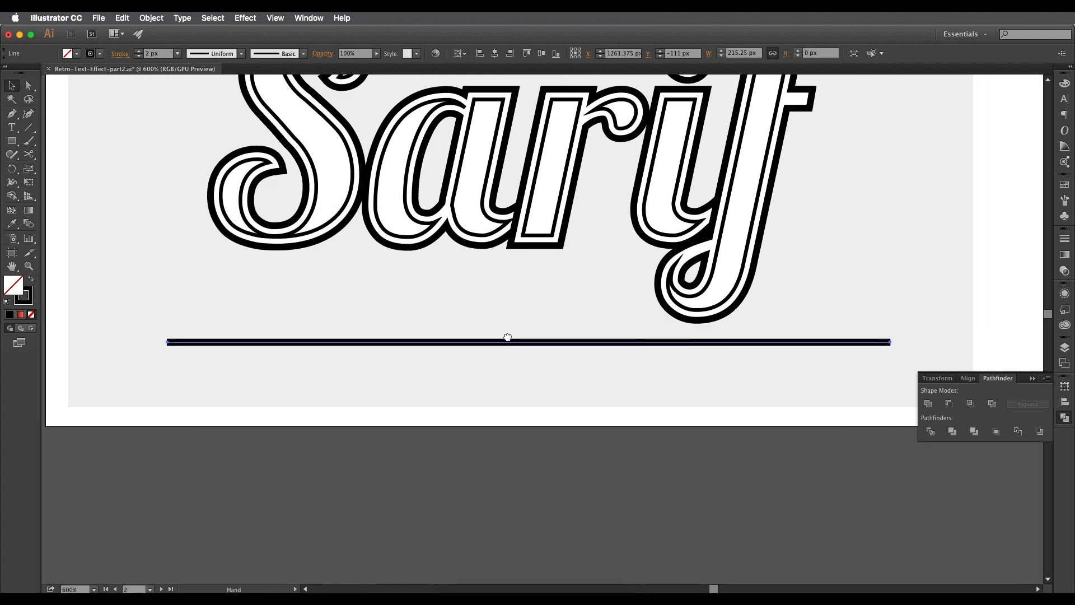
# Step: Set the stroke weight of the line below the lettering to 1.8 px
pyautogui.click(147, 55)
pyautogui.write('1.7')
pyautogui.press('Return')
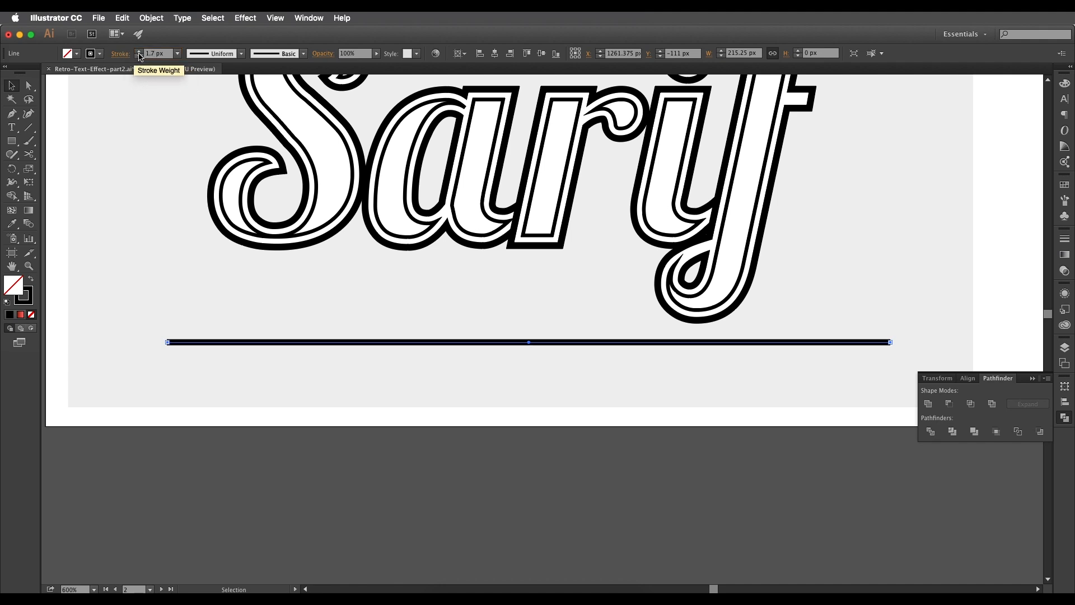
pyautogui.press('Up')
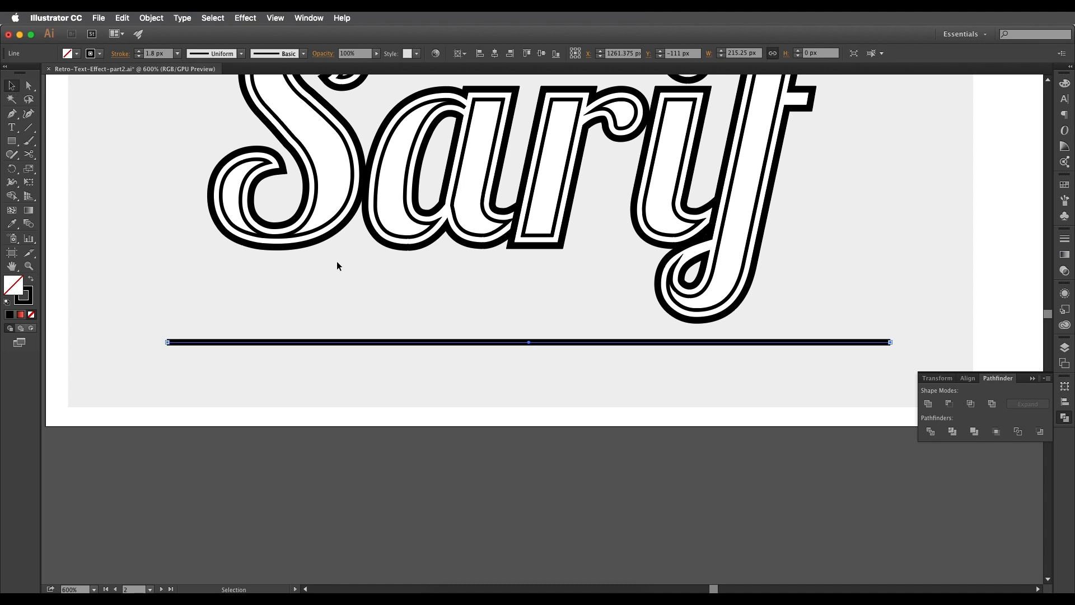
# Step: Blend the thin line above the Sarif lettering with the thick line below it
pyautogui.press('super+minus')
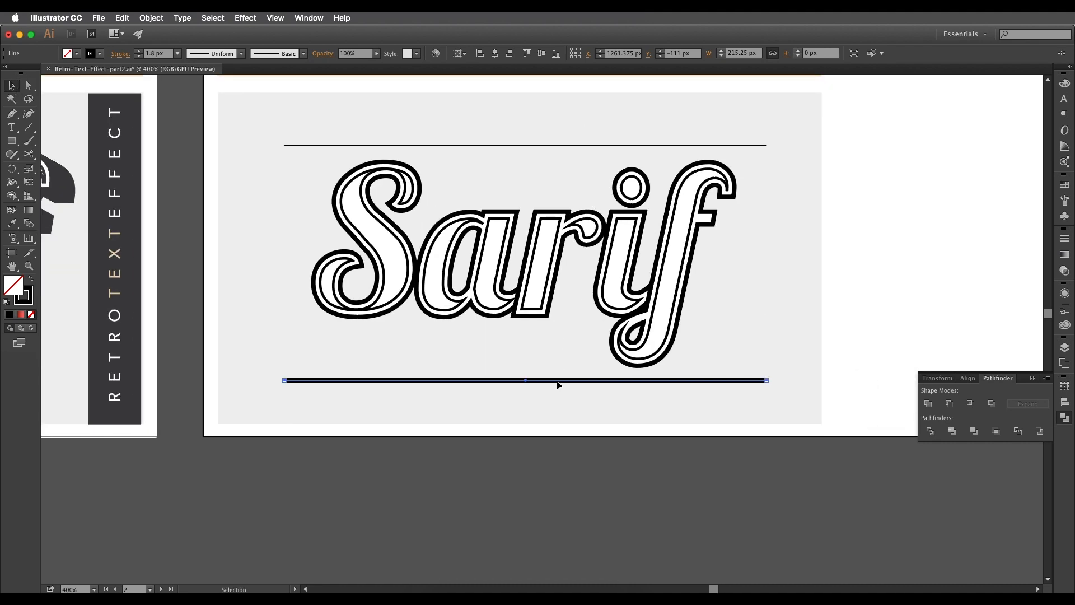
pyautogui.click(715, 222)
pyautogui.hscroll(2, 715, 222)
pyautogui.click(670, 157)
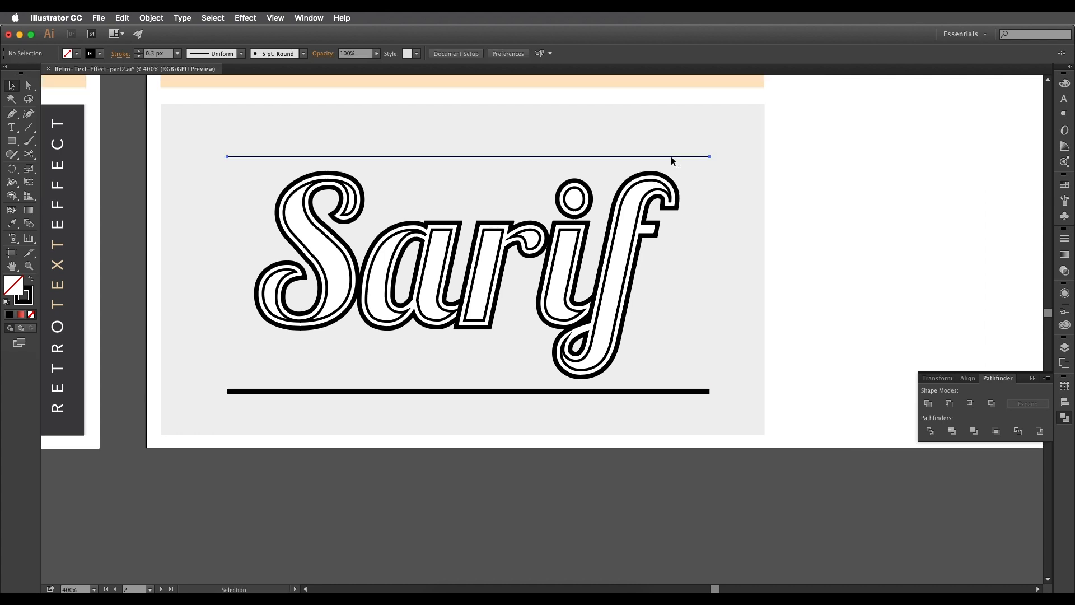
pyautogui.keyDown('shift'); pyautogui.click(671, 391); pyautogui.keyUp('shift')
pyautogui.click(151, 18)
pyautogui.moveTo(168, 261)
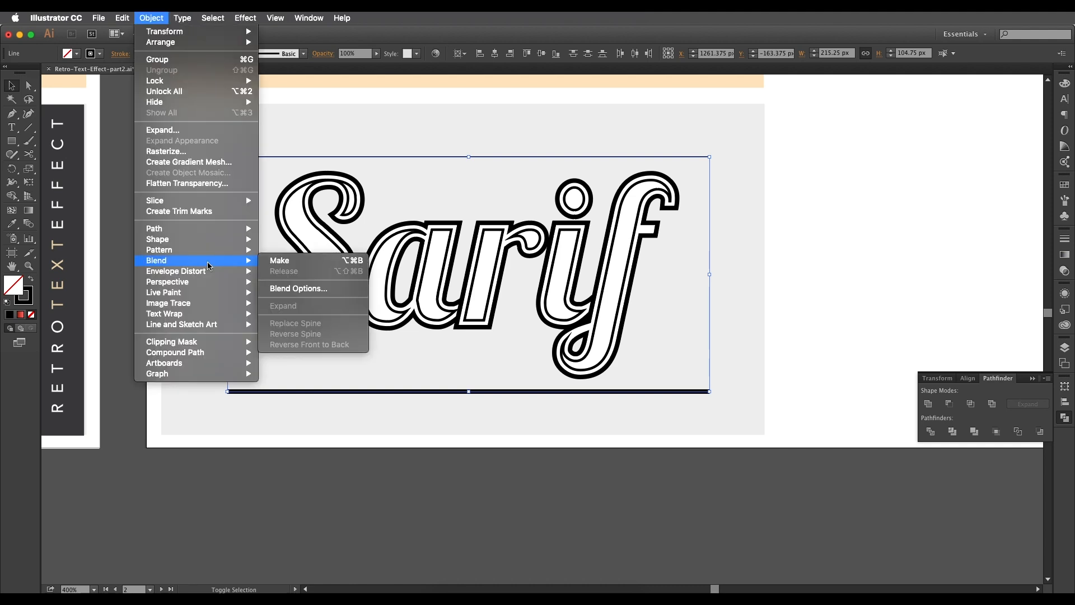
pyautogui.click(279, 261)
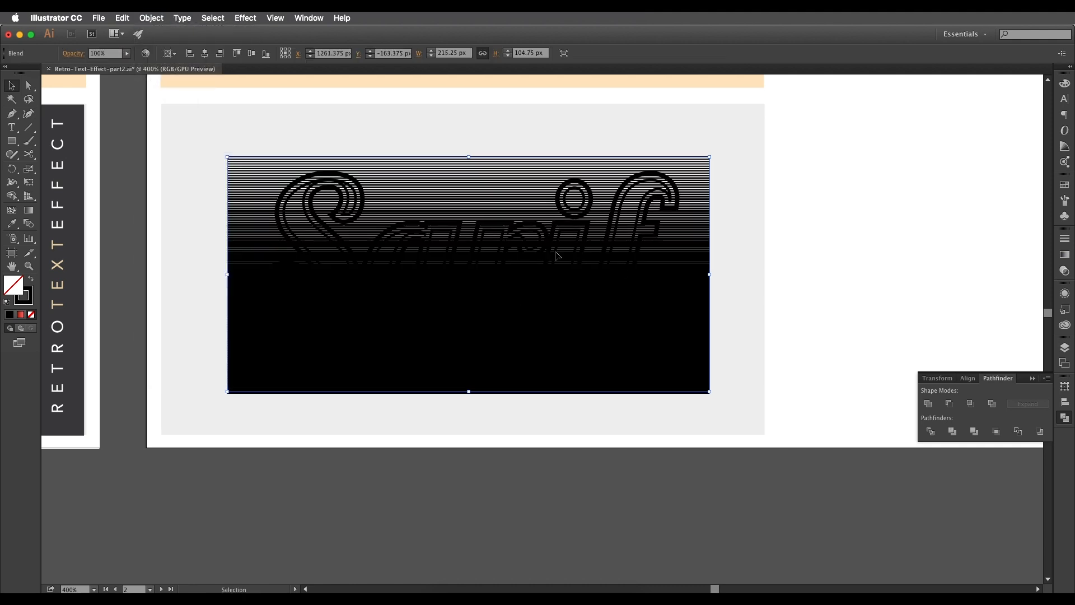
# Step: Set the line blend's spacing to Specified Steps with the preview turned on
pyautogui.moveTo(278, 299); pyautogui.dragTo(634, 271)
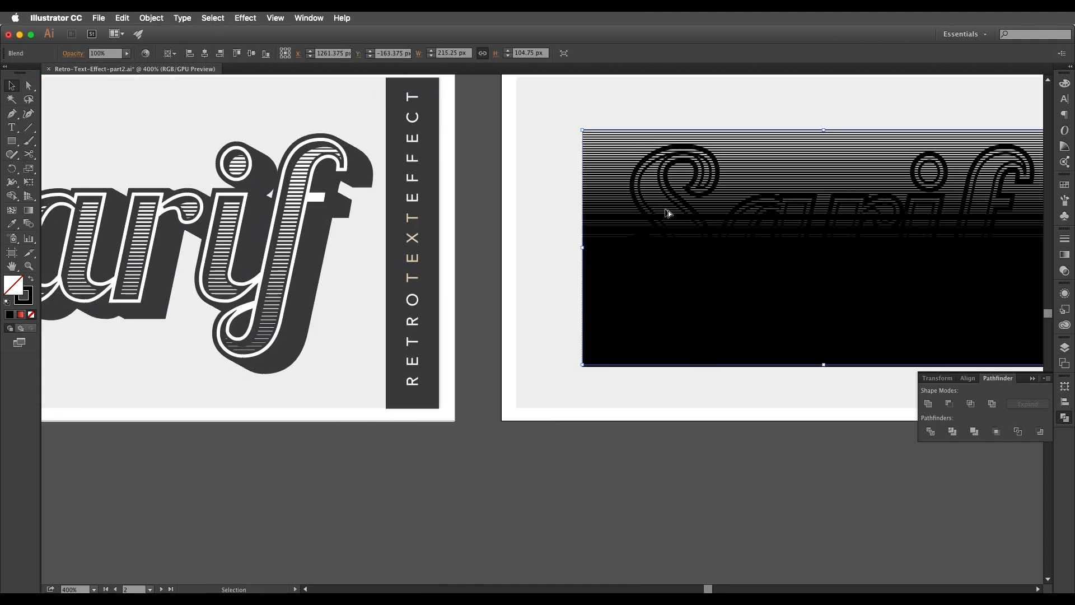
pyautogui.scroll(2, 667, 210)
pyautogui.scroll(-4, 470, 228)
pyautogui.scroll(3, 524, 230)
pyautogui.scroll(1, 521, 228)
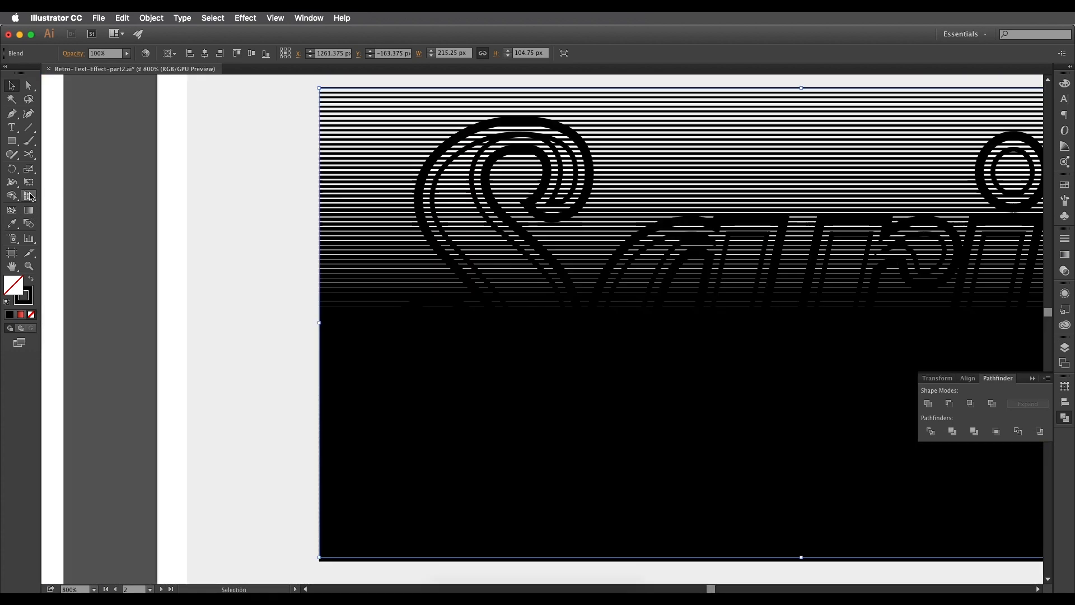
pyautogui.doubleClick(28, 223)
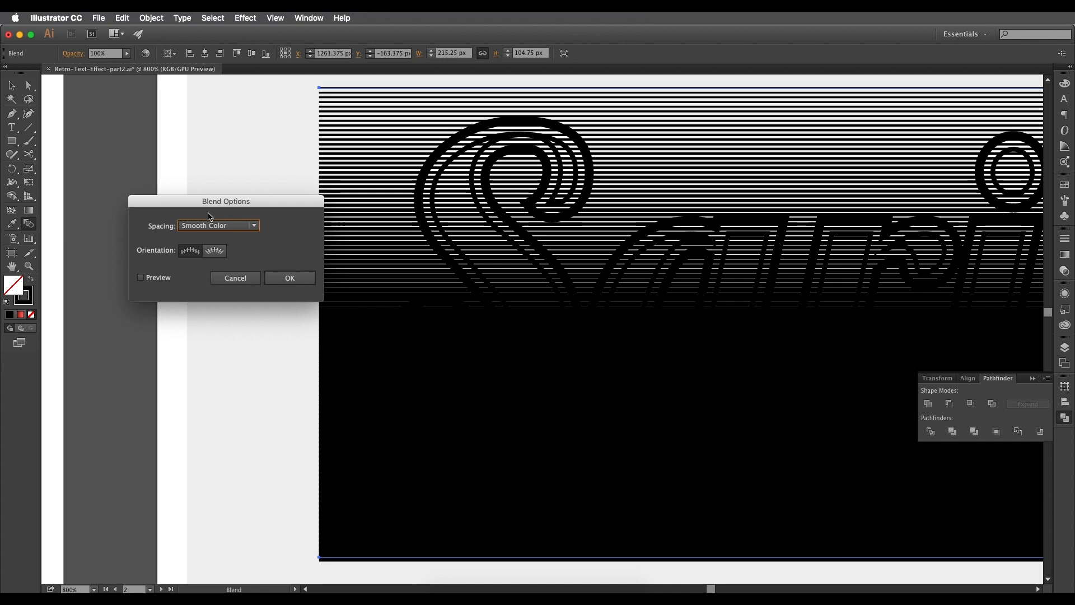
pyautogui.moveTo(217, 205); pyautogui.dragTo(247, 158)
pyautogui.click(188, 229)
pyautogui.click(248, 177)
pyautogui.click(246, 198)
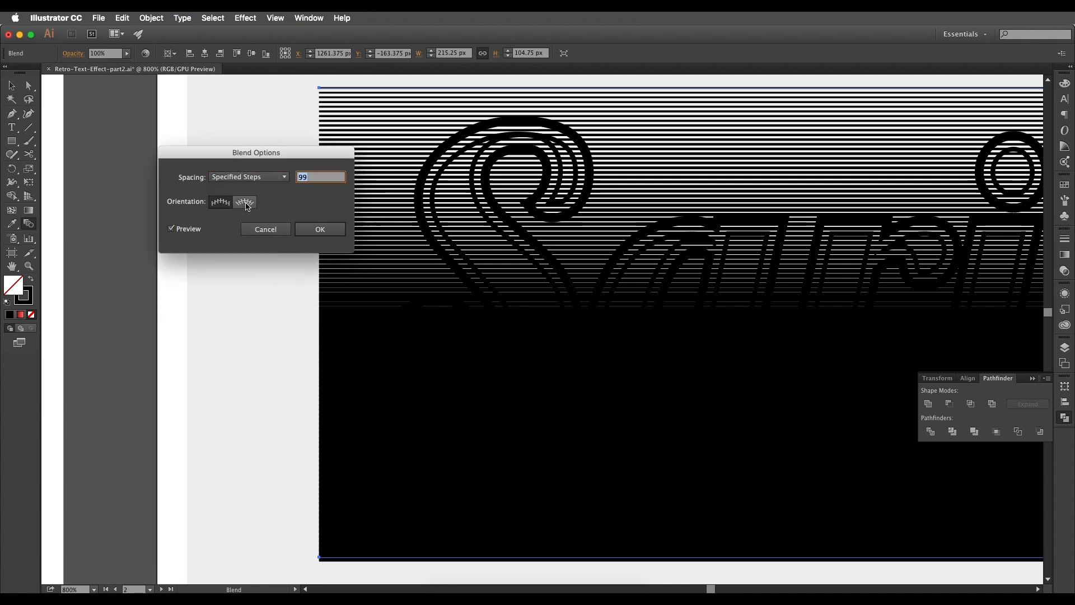
# Step: Try lower and higher step counts for the line blend and apply 53 steps
pyautogui.scroll(-13, 315, 178)
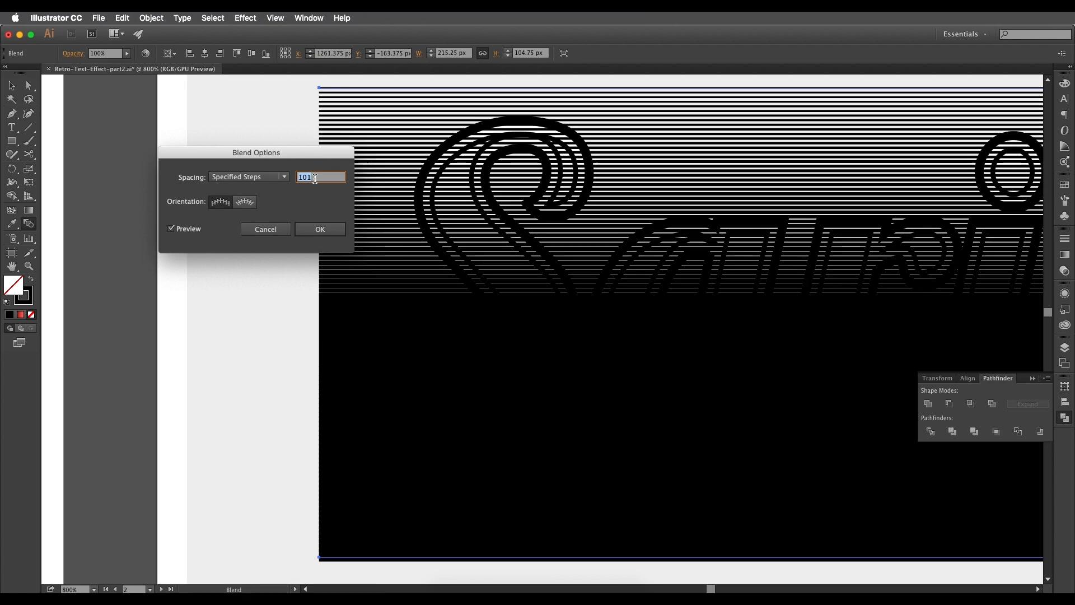
pyautogui.scroll(-20, 314, 178)
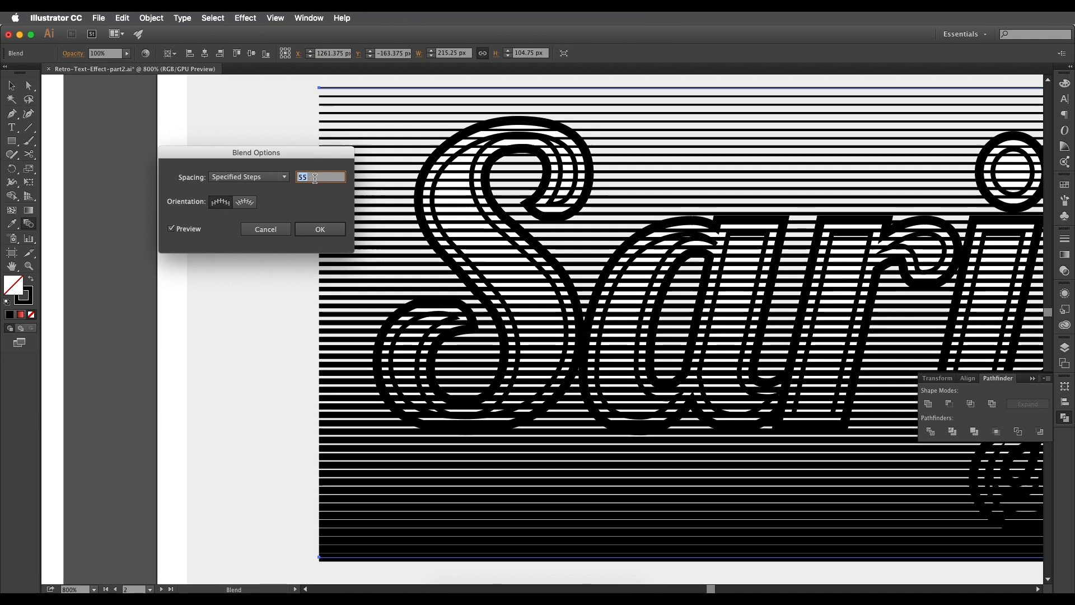
pyautogui.scroll(-2, 315, 179)
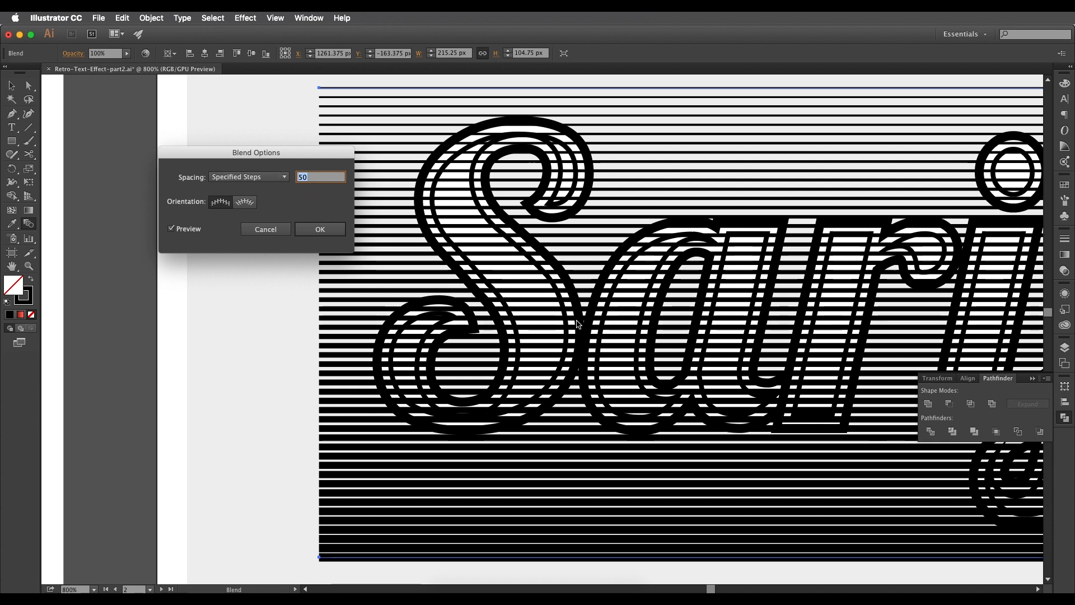
pyautogui.scroll(-6, 315, 179)
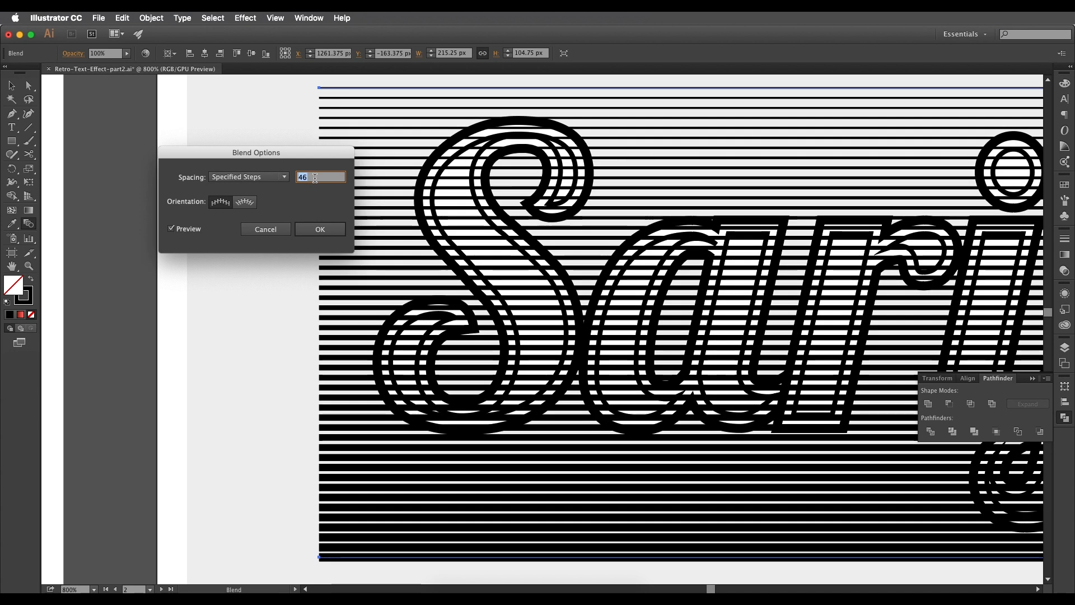
pyautogui.scroll(9, 314, 178)
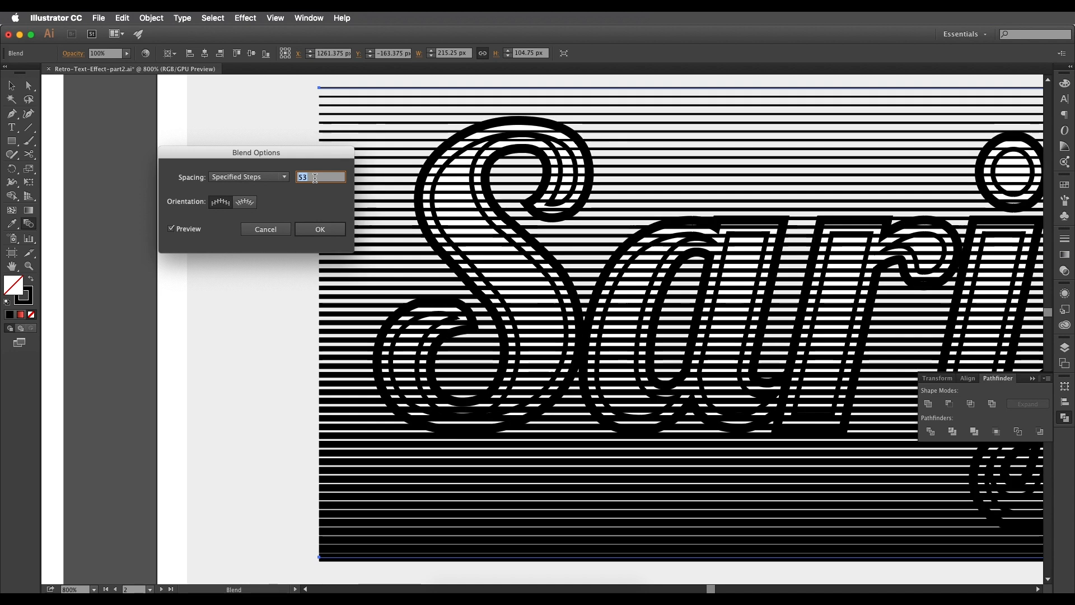
pyautogui.click(321, 231)
# Step: Examine the blended stripes against the reference lettering and against the inner outline of the Sarif letters
pyautogui.scroll(-3, 630, 325)
pyautogui.moveTo(787, 383); pyautogui.dragTo(600, 364)
pyautogui.moveTo(501, 363); pyautogui.dragTo(700, 363)
pyautogui.press('v')
pyautogui.press('super+plus')
pyautogui.moveTo(806, 362); pyautogui.dragTo(511, 371)
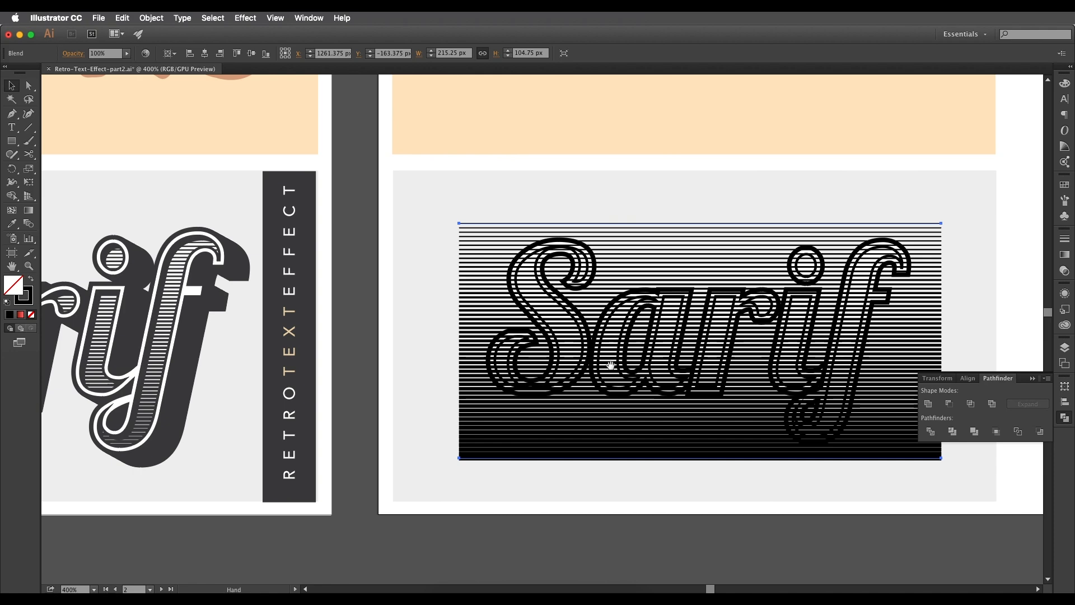
pyautogui.moveTo(598, 365); pyautogui.dragTo(594, 344)
pyautogui.press('super+plus')
pyautogui.press('super+plus')
pyautogui.press('super+plus')
pyautogui.press('super+plus')
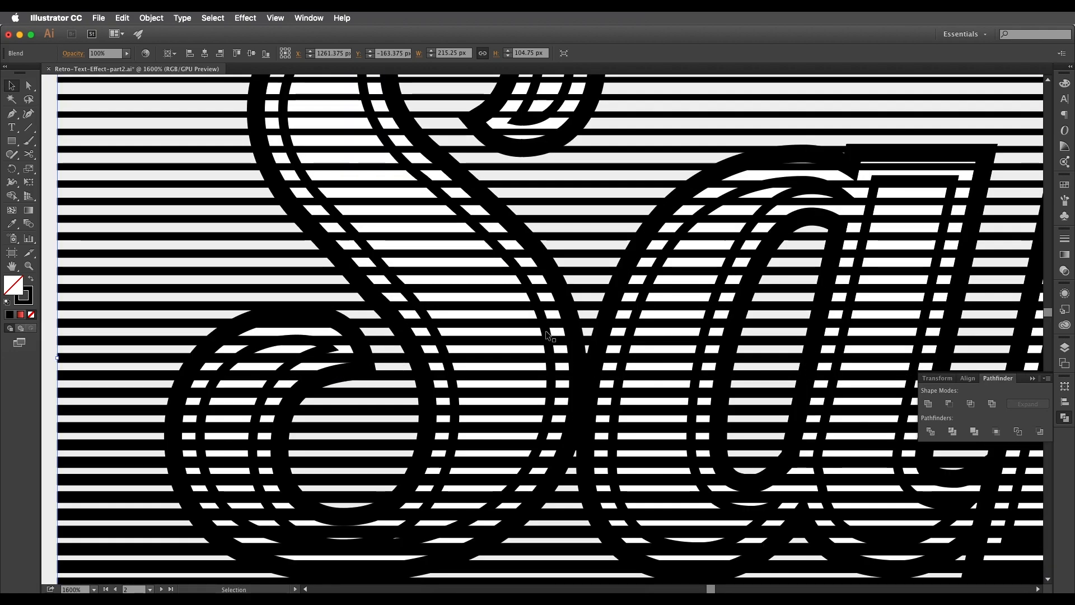
pyautogui.click(545, 331)
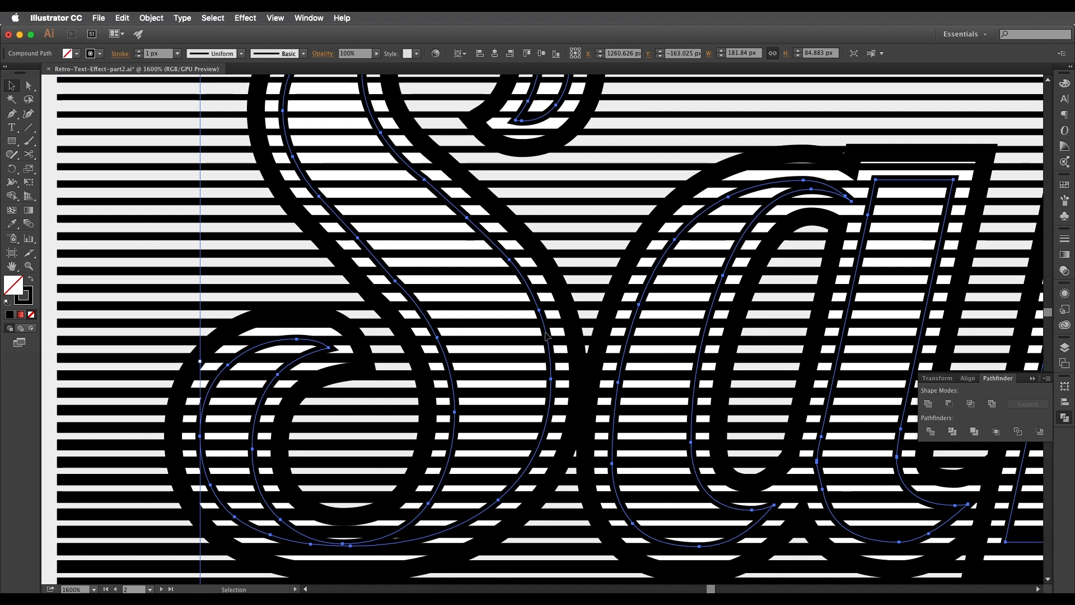
pyautogui.press('a')
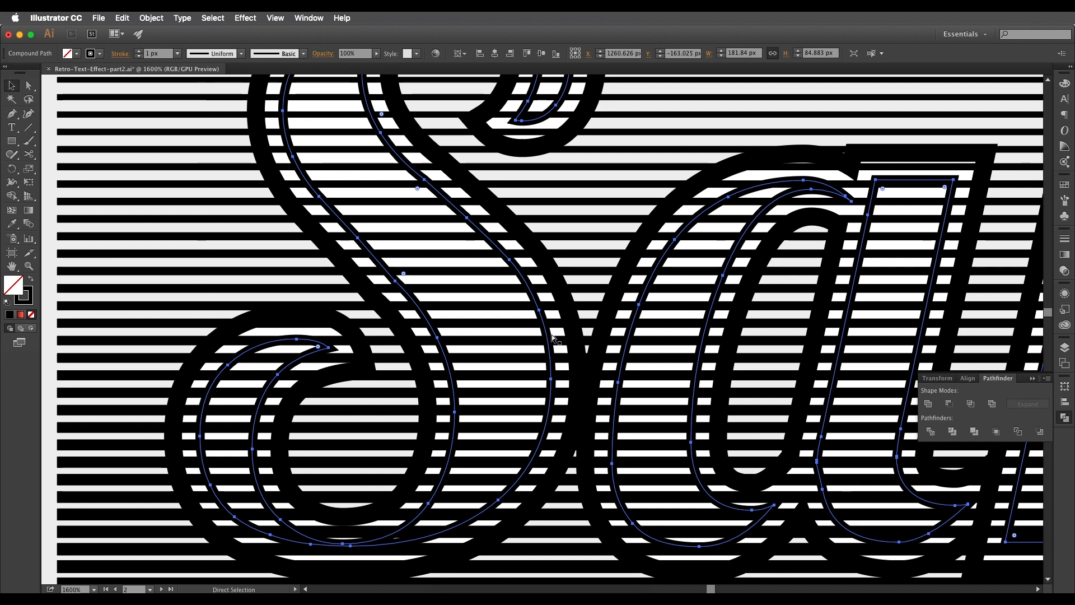
pyautogui.scroll(-3, 581, 349)
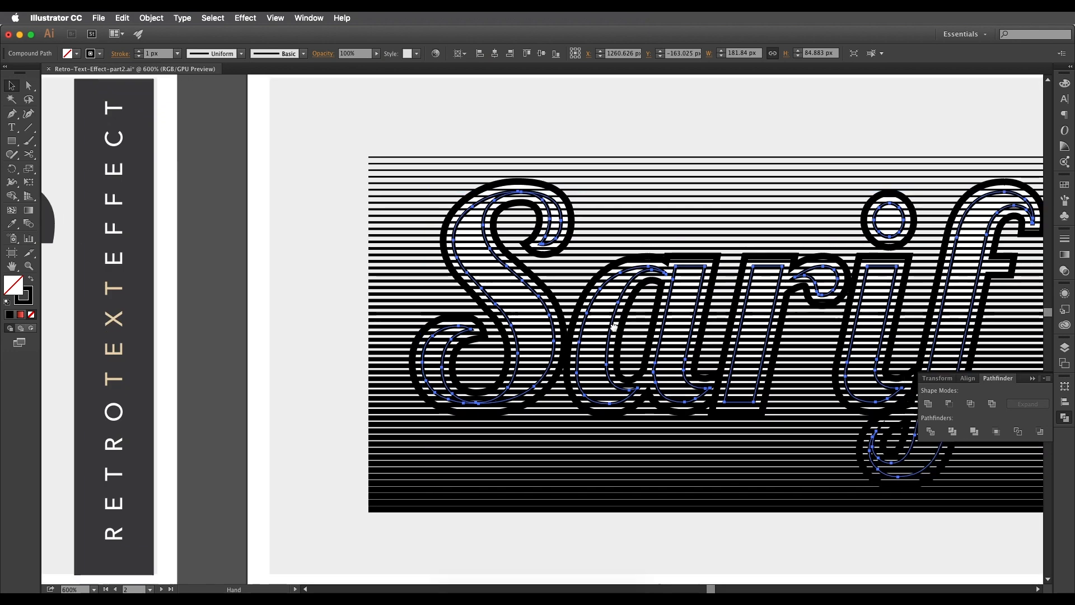
# Step: Expand the striped blend into separate lines with Object, Fill and Stroke included
pyautogui.click(645, 333)
pyautogui.hscroll(3, 683, 192)
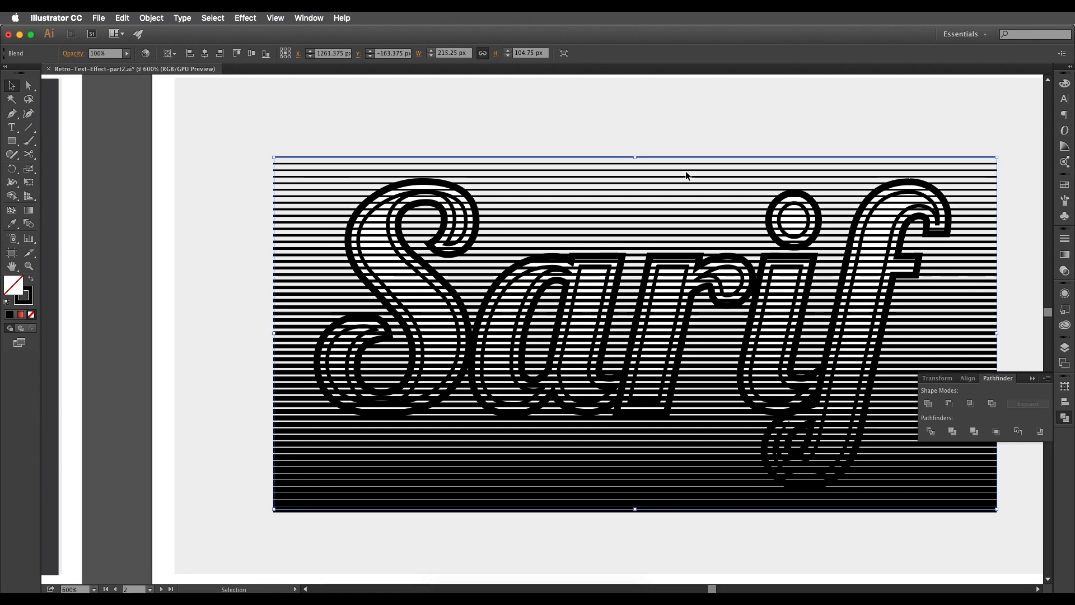
pyautogui.click(713, 107)
pyautogui.click(695, 190)
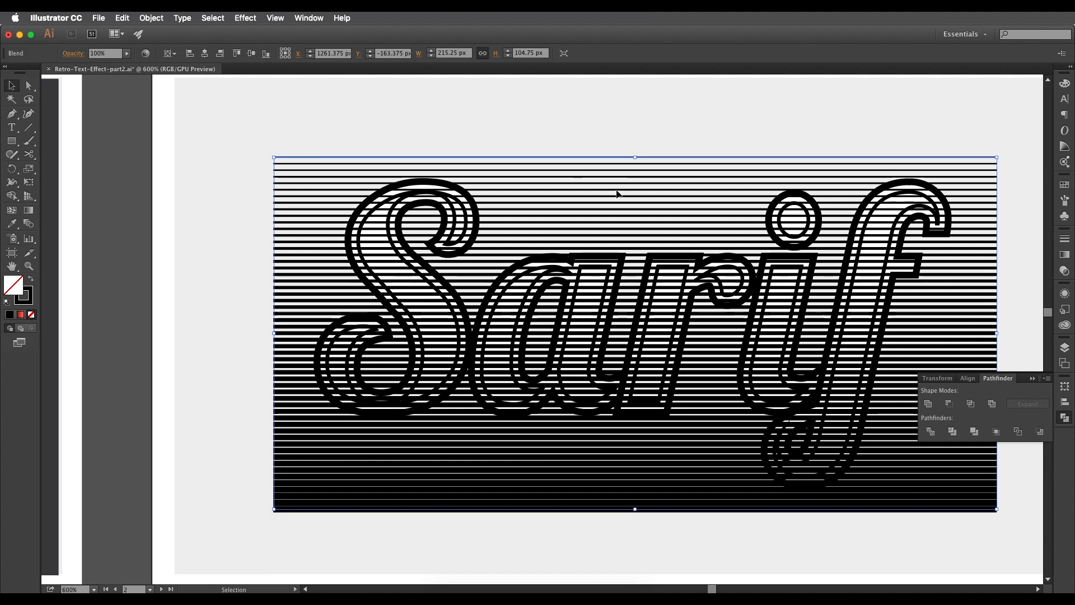
pyautogui.click(152, 18)
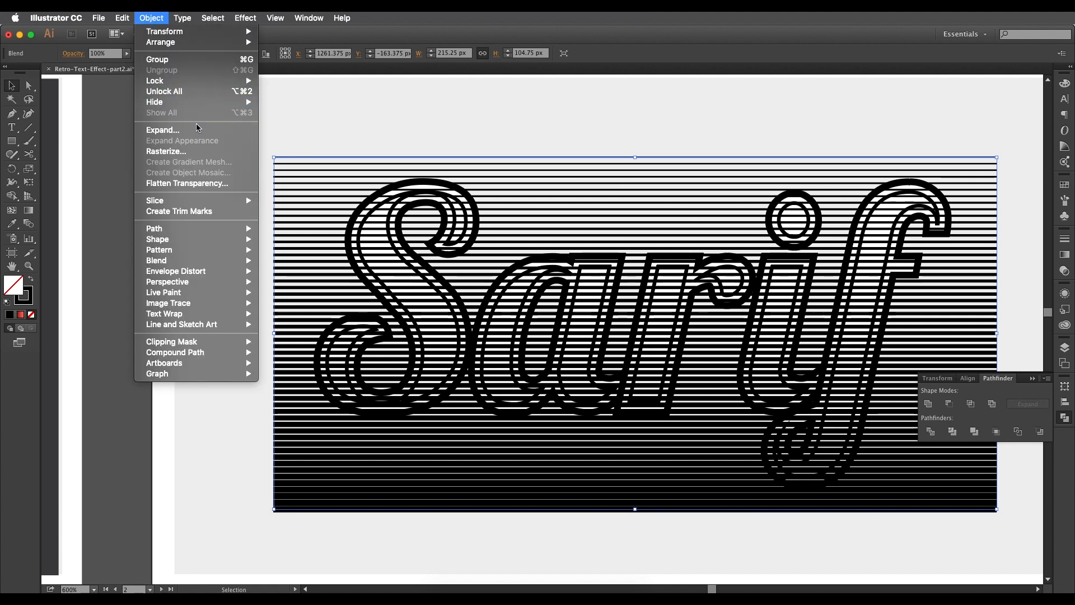
pyautogui.click(168, 130)
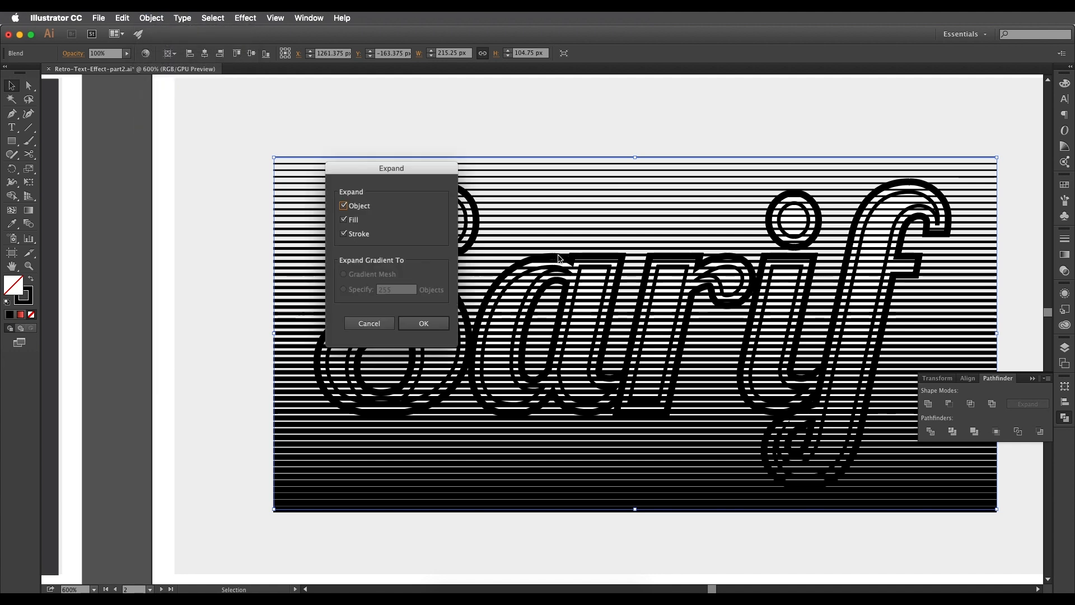
pyautogui.click(423, 324)
# Step: Expand the separate stripe lines into filled shapes with Fill and Stroke included
pyautogui.click(151, 18)
pyautogui.click(197, 135)
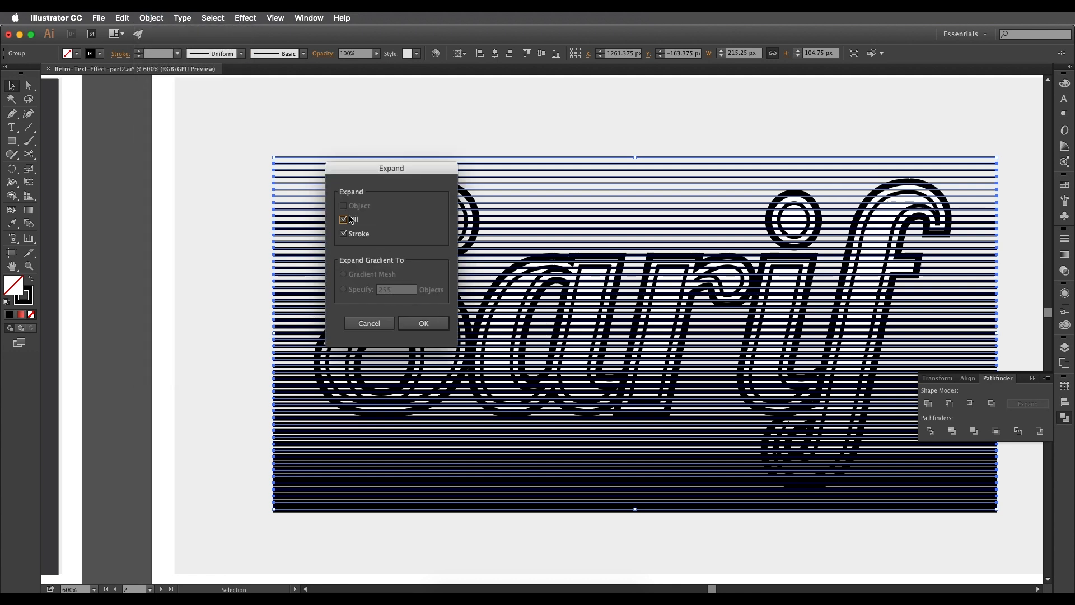
pyautogui.click(423, 323)
pyautogui.scroll(2, 670, 274)
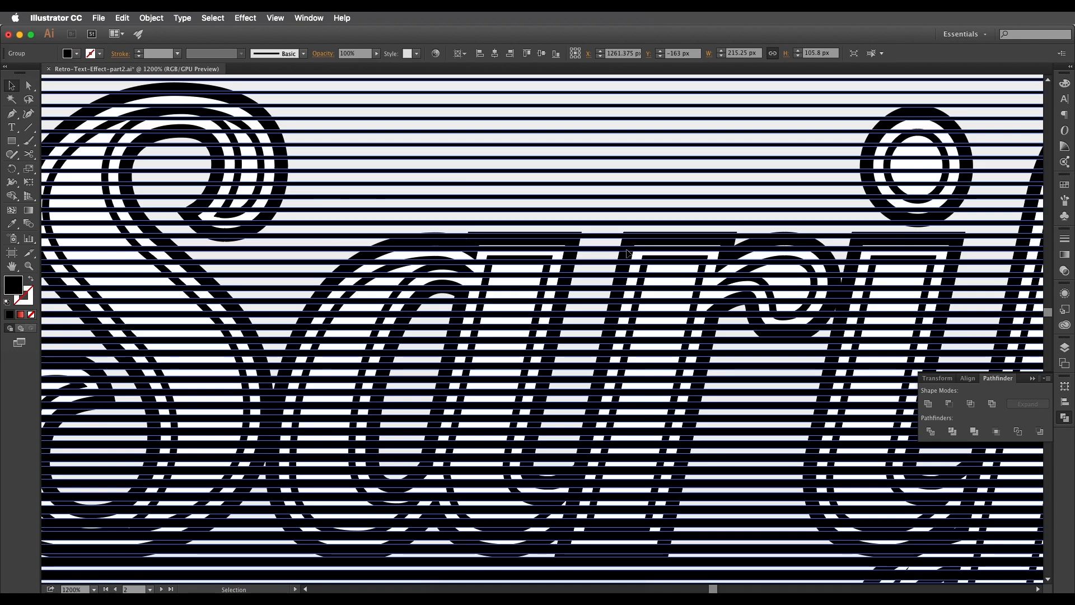
pyautogui.scroll(-4, 628, 250)
pyautogui.scroll(3, 626, 260)
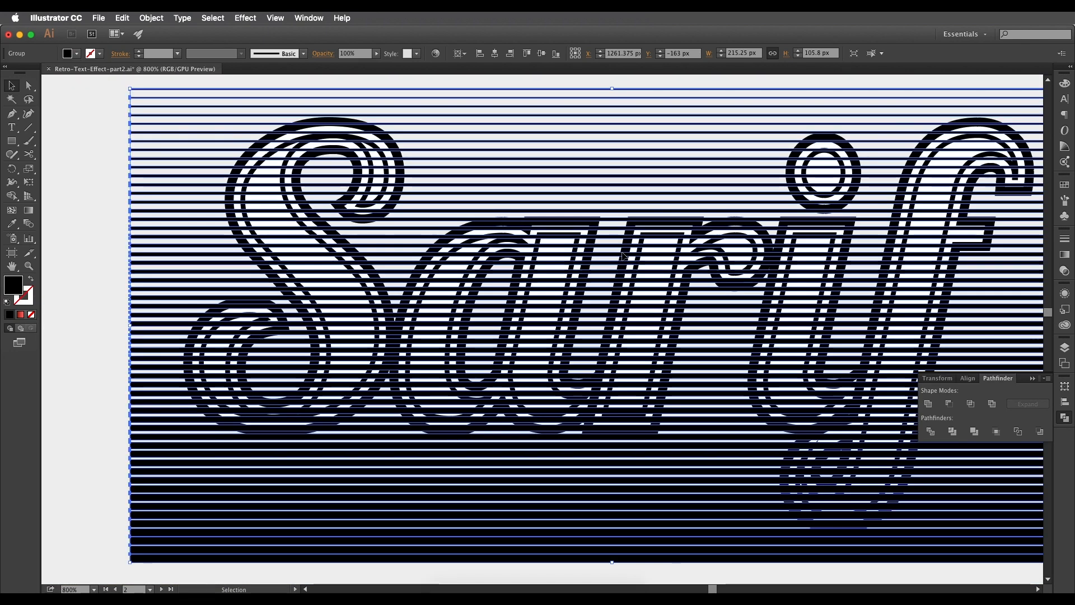
# Step: Ungroup the filled stripes and combine them into one compound path
pyautogui.rightClick(623, 258)
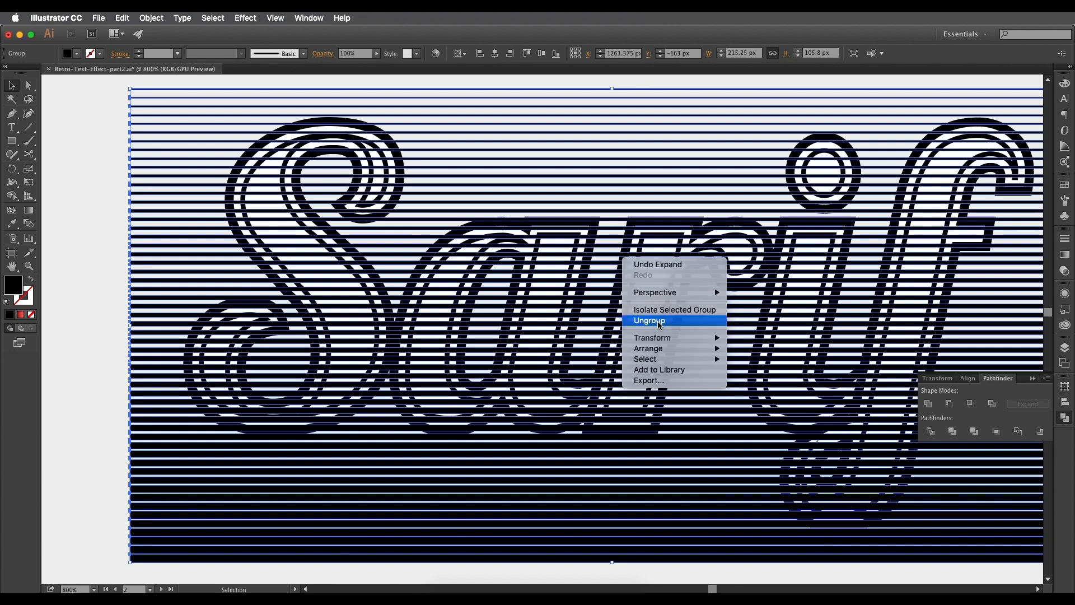
pyautogui.click(657, 320)
pyautogui.scroll(-1, 573, 308)
pyautogui.scroll(-1, 573, 309)
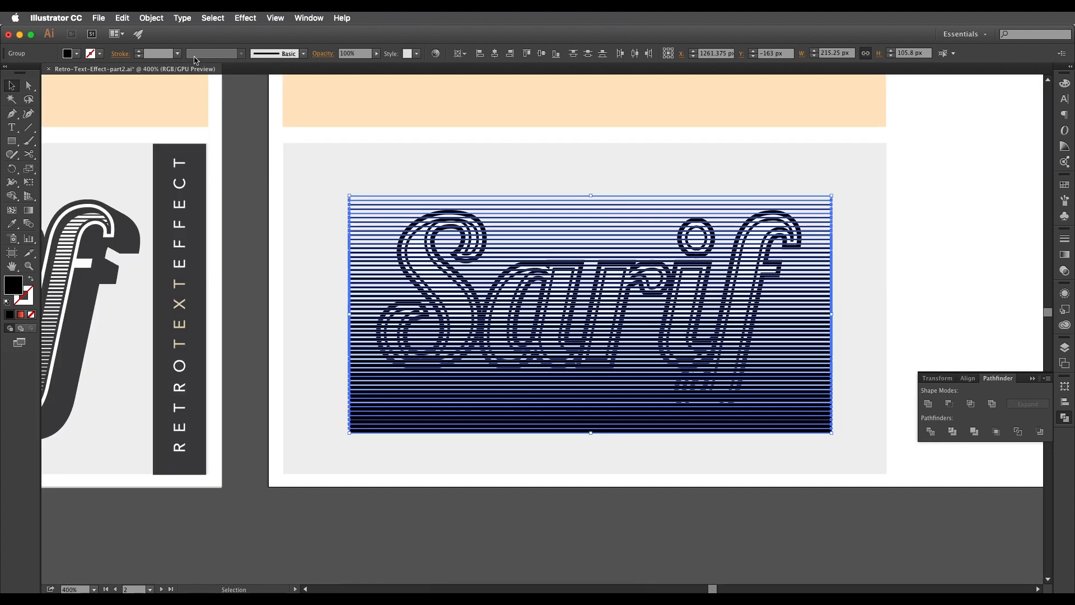
pyautogui.click(161, 19)
pyautogui.moveTo(195, 353)
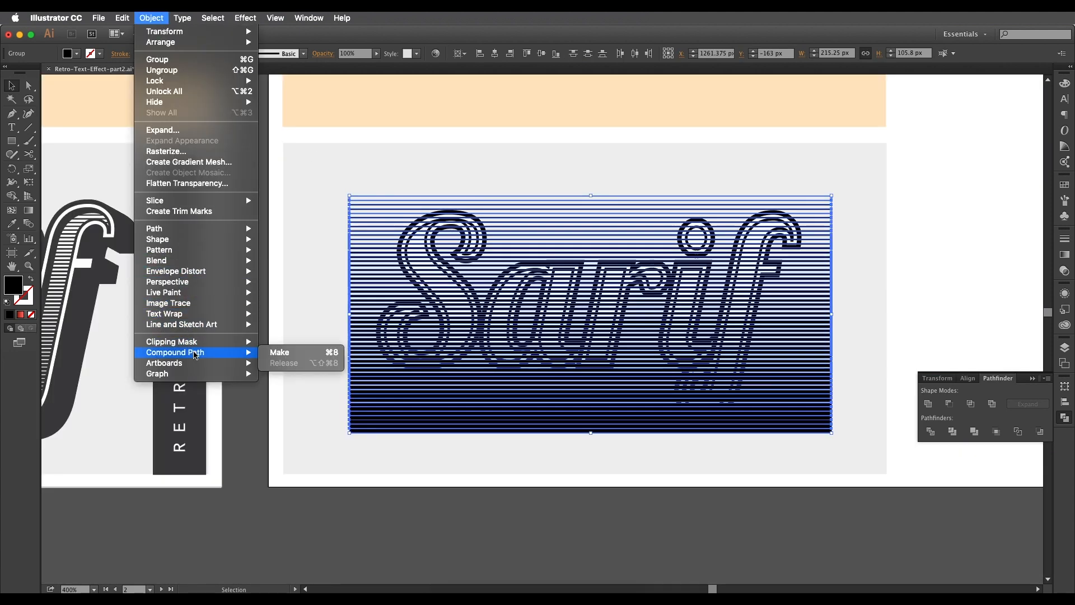
pyautogui.click(284, 358)
pyautogui.click(356, 355)
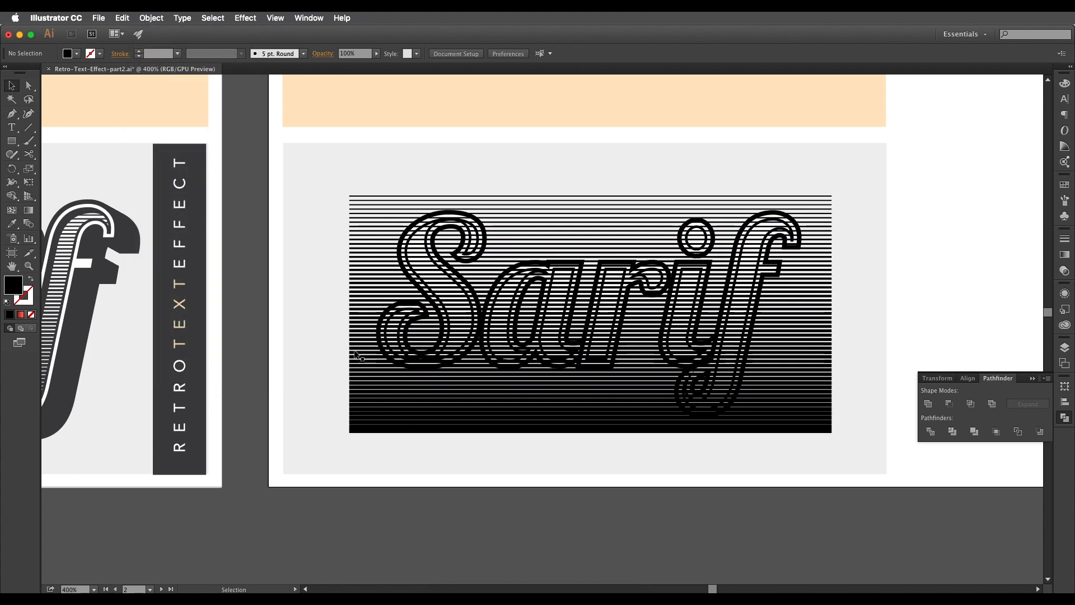
# Step: Select the thin inner outline of the Sarif lettering among the compound stripes
pyautogui.click(385, 366)
pyautogui.scroll(4, 440, 339)
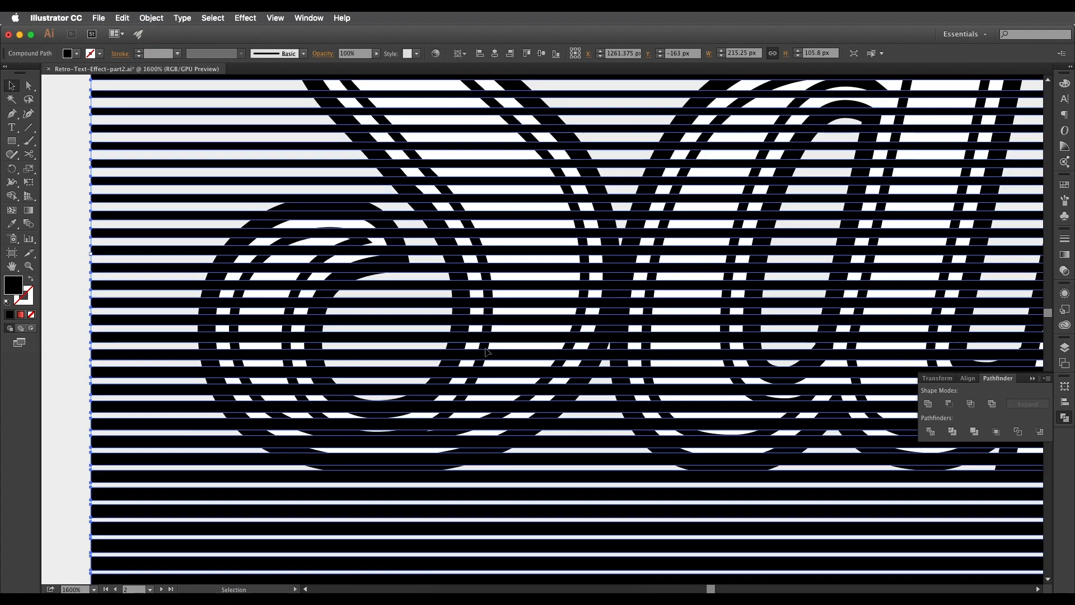
pyautogui.click(486, 352)
pyautogui.scroll(-2, 487, 350)
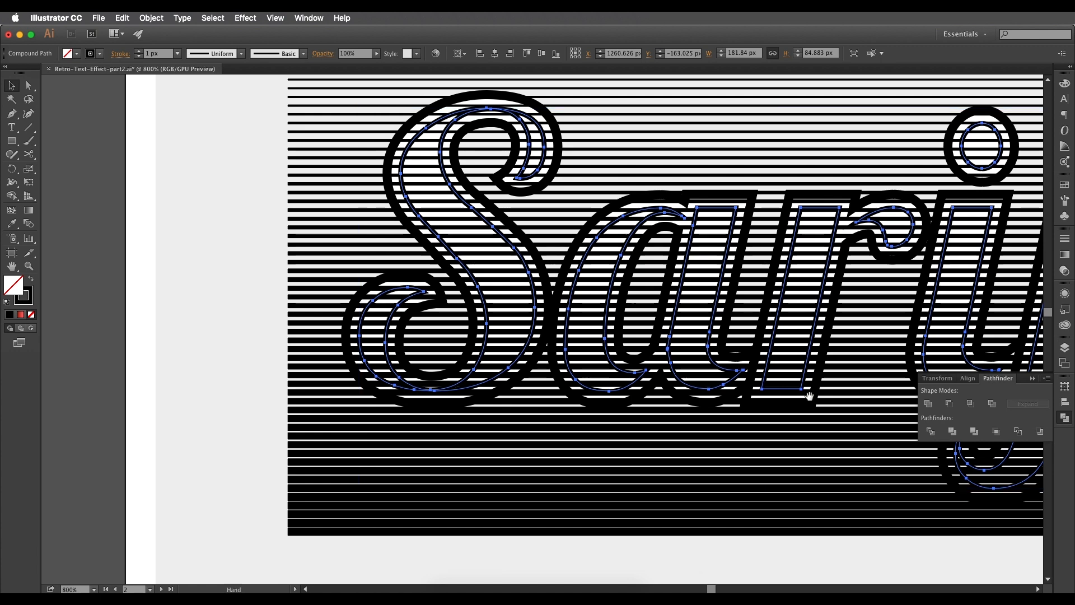
pyautogui.moveTo(773, 393); pyautogui.dragTo(766, 393)
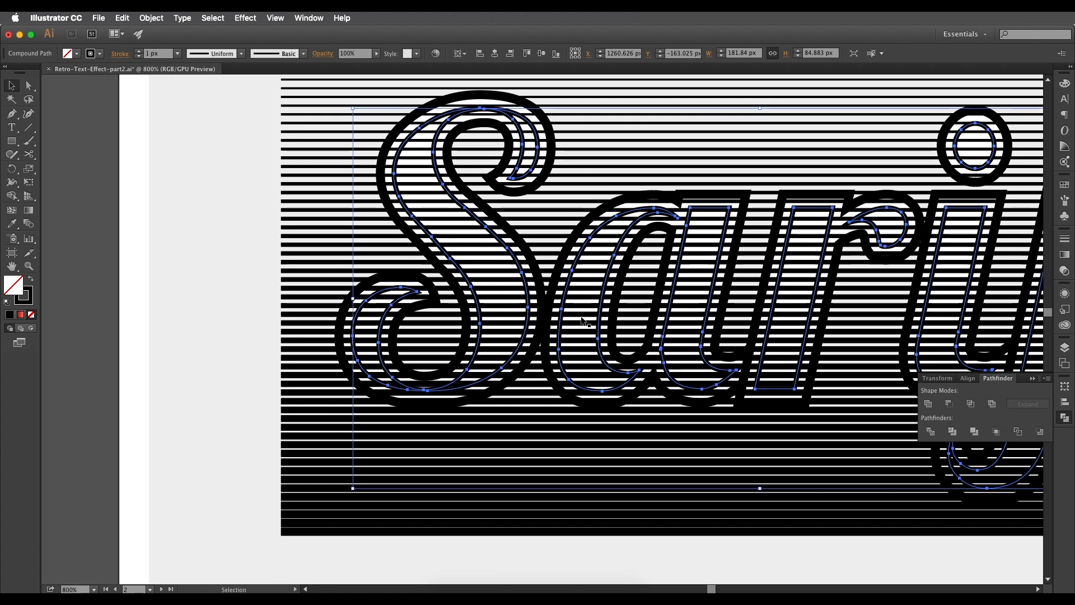
# Step: Undo the stripes' compound path, their ungrouping and their expansion into filled shapes
pyautogui.press('super+f')
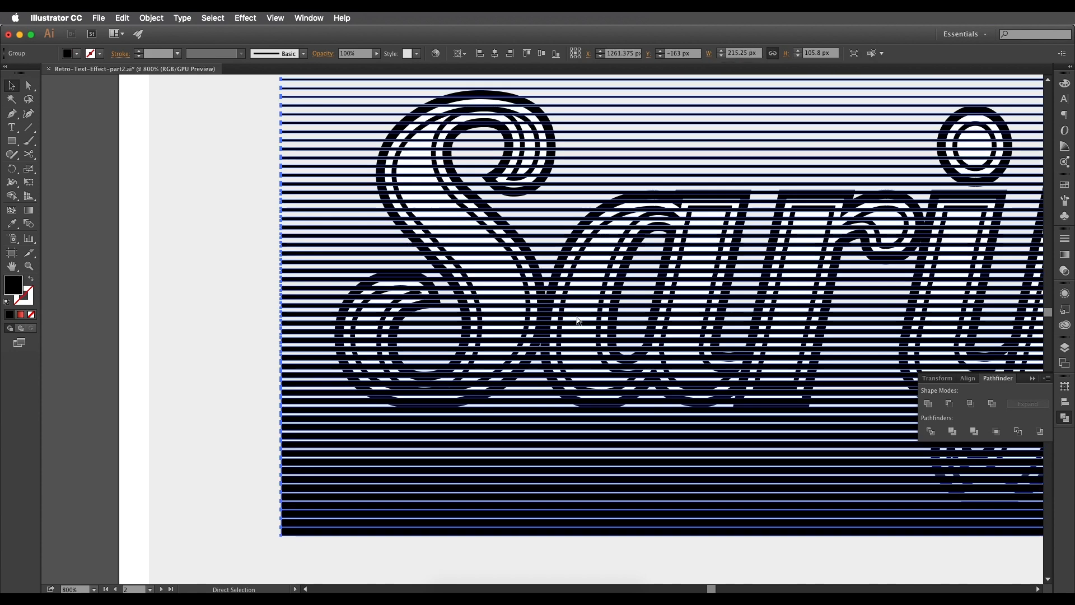
pyautogui.hotkey('shift', 'x')
pyautogui.hscroll(5, 576, 317)
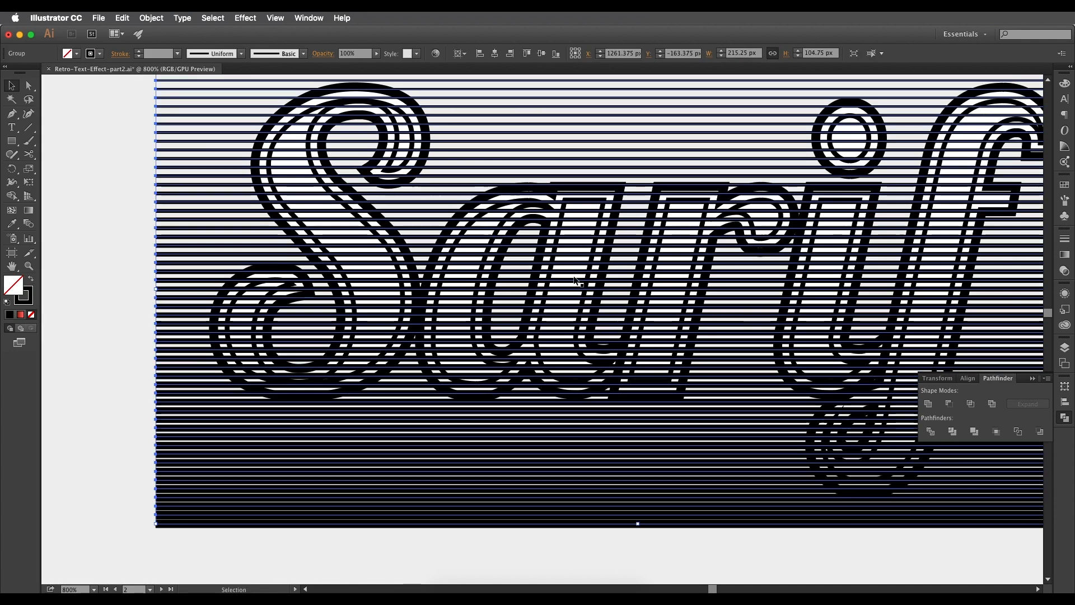
pyautogui.scroll(1, 573, 273)
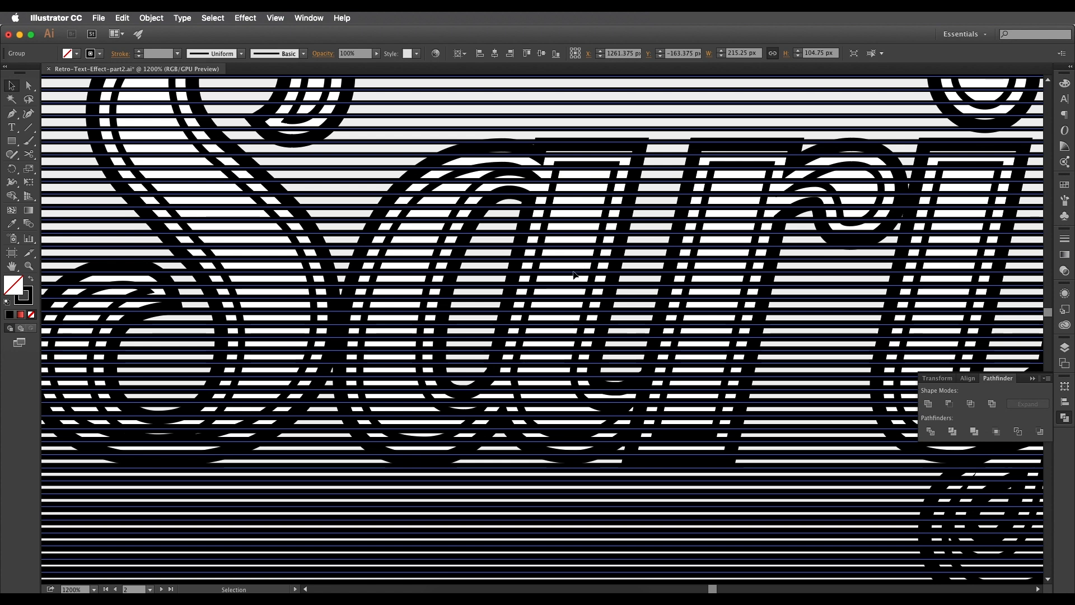
# Step: Expand the stripe lines into filled shapes with Fill and Stroke included
pyautogui.click(154, 18)
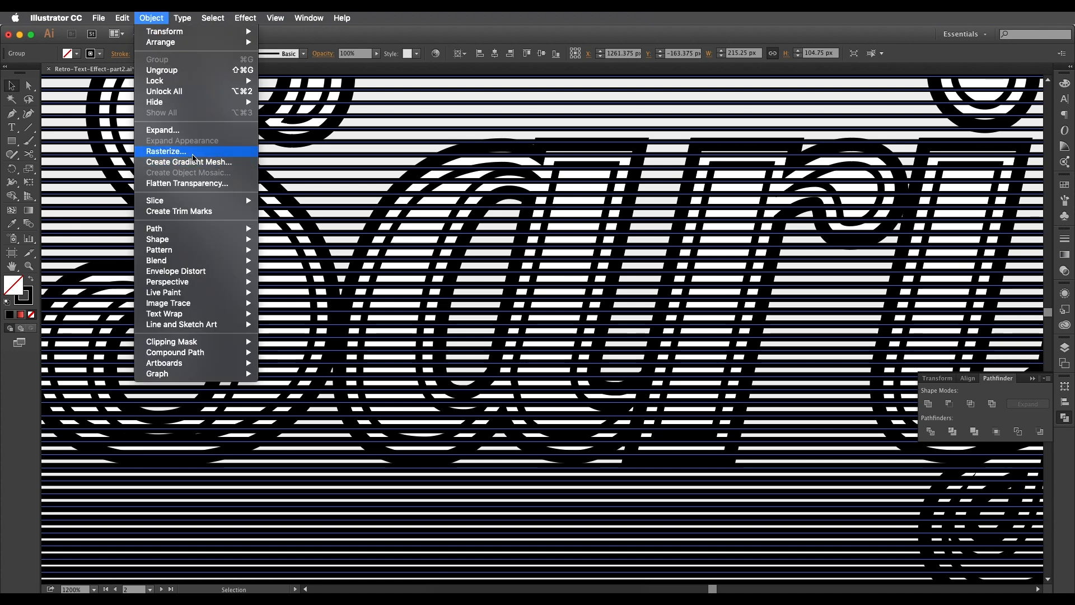
pyautogui.click(168, 130)
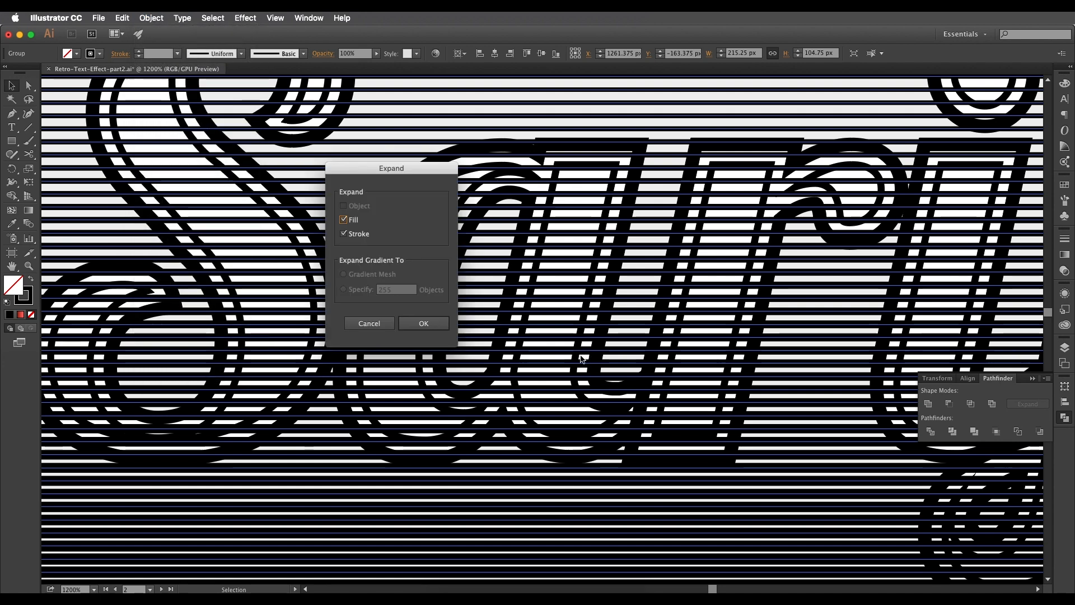
pyautogui.click(423, 323)
pyautogui.scroll(-4, 586, 360)
pyautogui.scroll(1, 618, 323)
pyautogui.scroll(2, 618, 323)
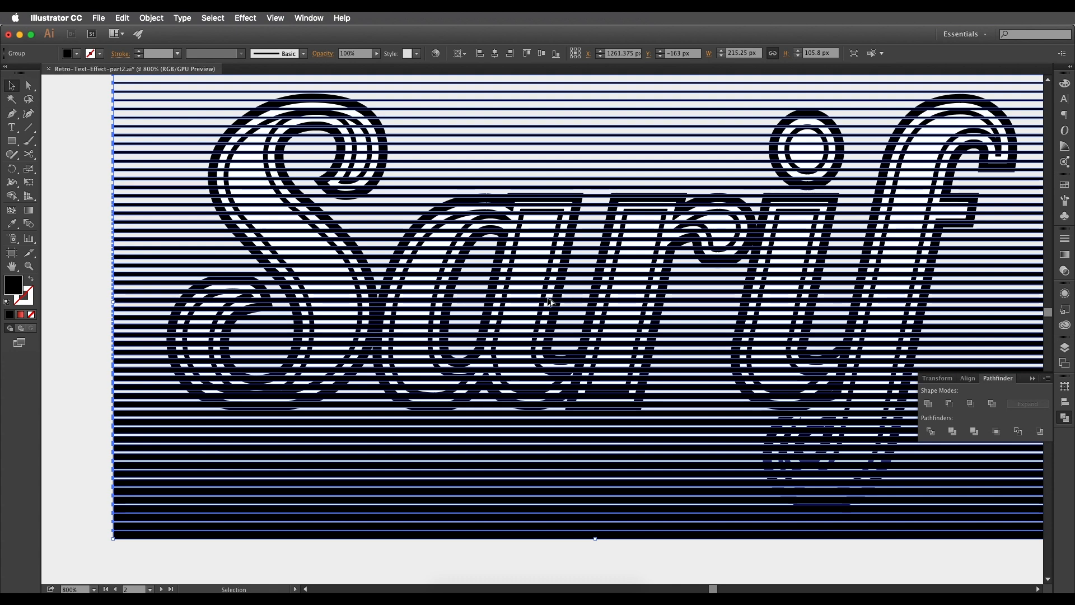
pyautogui.scroll(1, 575, 298)
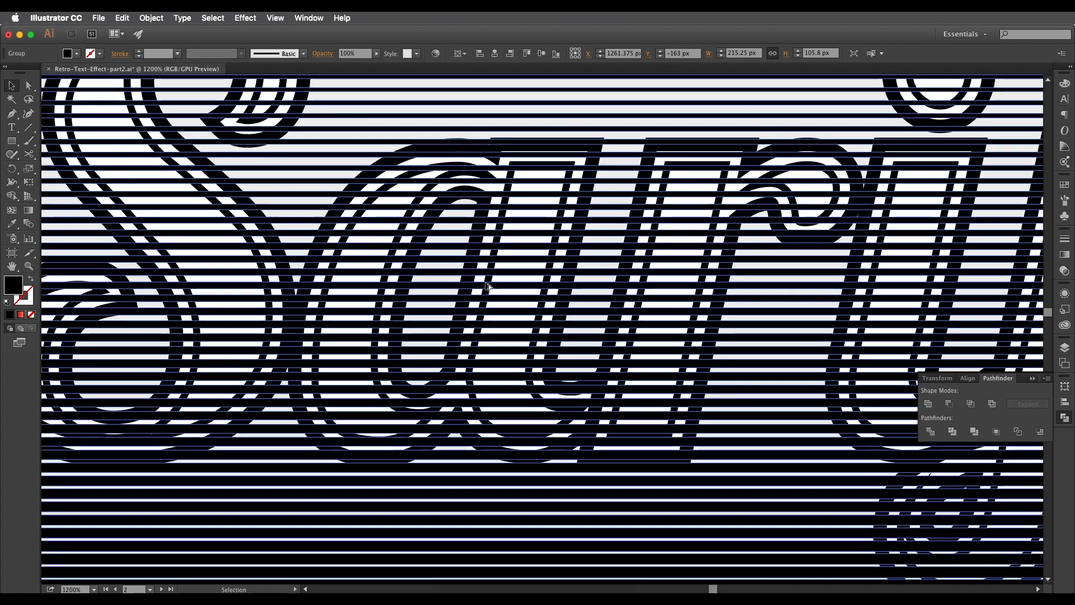
# Step: Try to intersect the thin inner outline of the Sarif lettering with the grouped filled stripes
pyautogui.scroll(4, 489, 284)
pyautogui.click(593, 306)
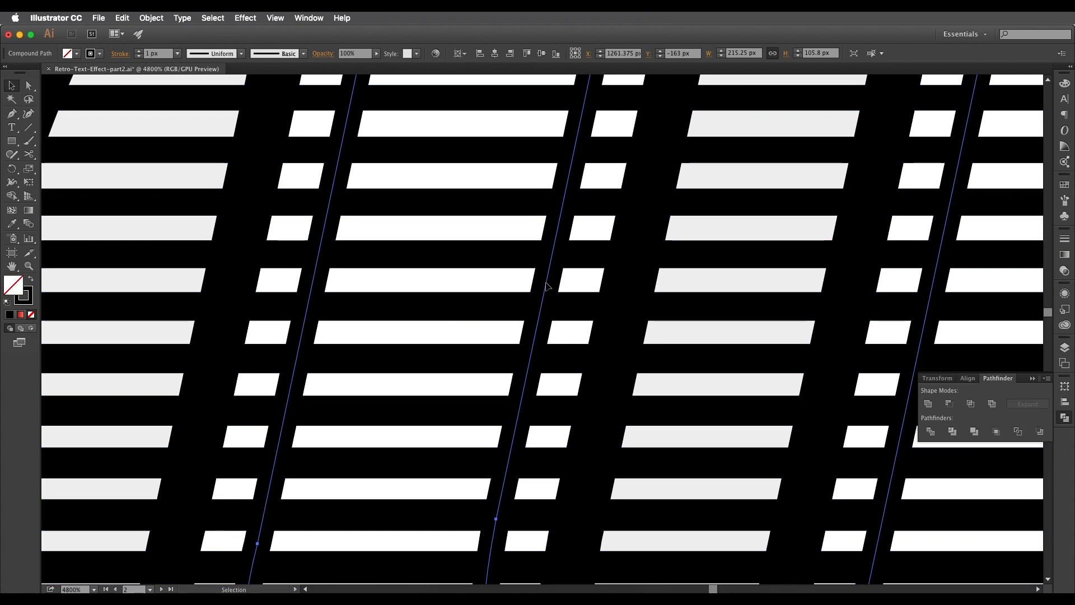
pyautogui.keyDown('shift'); pyautogui.click(593, 307); pyautogui.keyUp('shift')
pyautogui.scroll(-6, 597, 319)
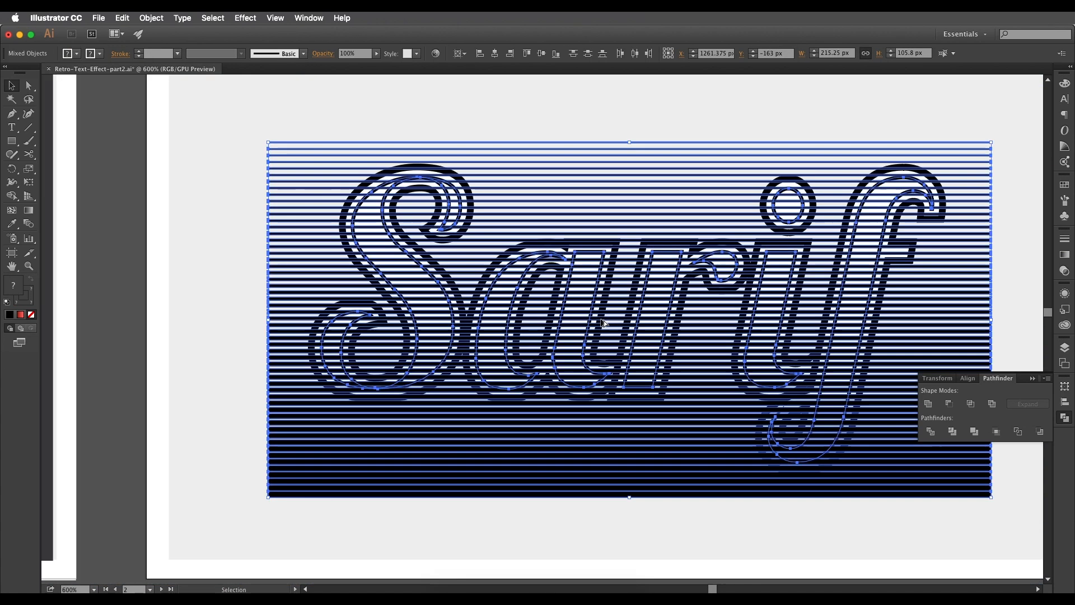
pyautogui.click(972, 405)
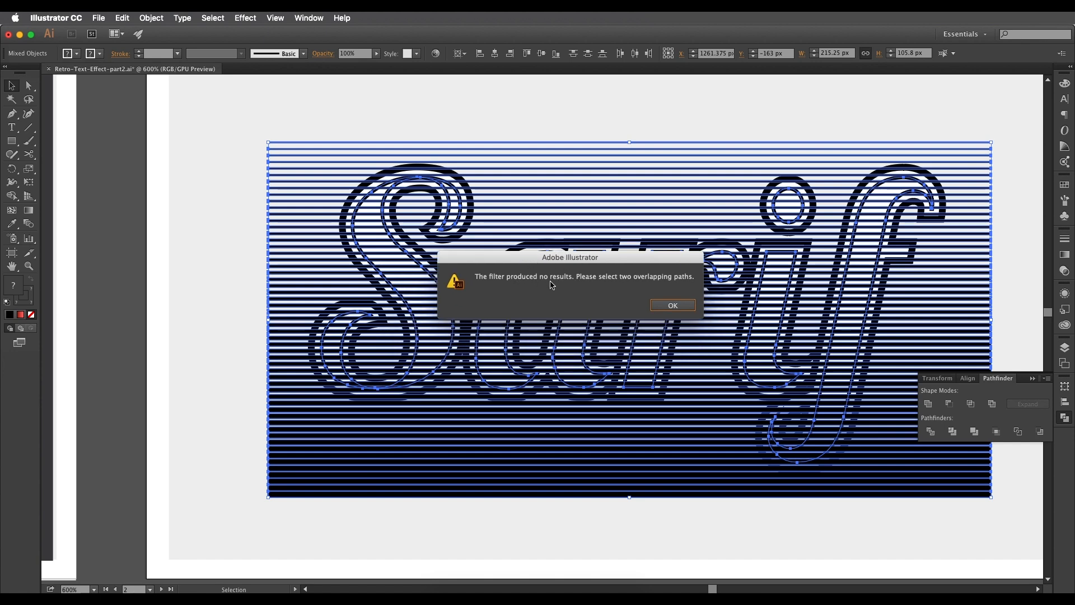
pyautogui.click(672, 305)
pyautogui.scroll(3, 646, 291)
pyautogui.scroll(-3, 645, 292)
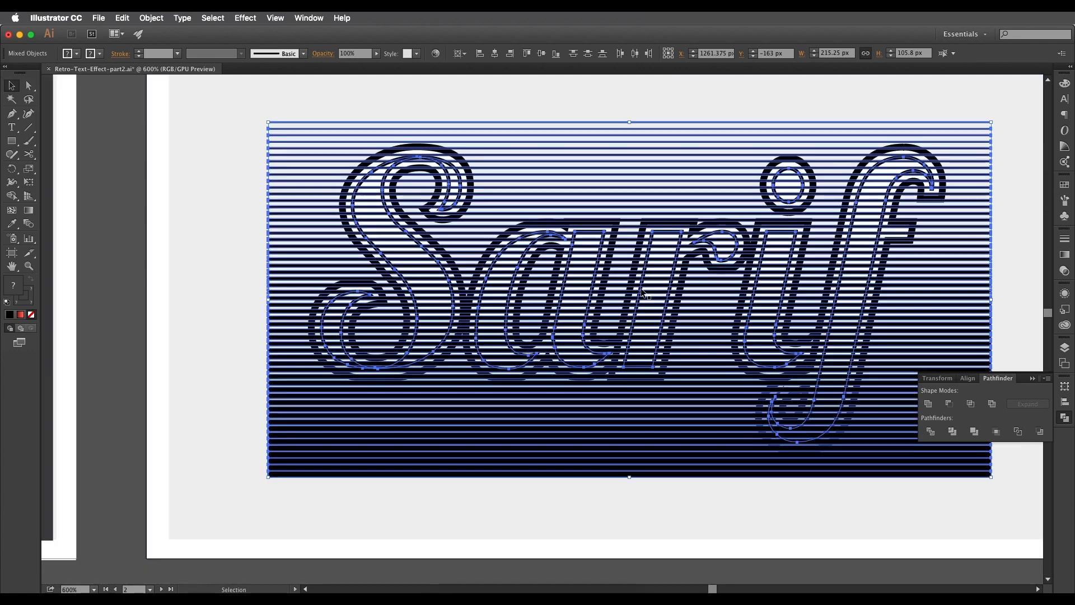
# Step: Ungroup the filled stripes and combine them into one compound path
pyautogui.click(663, 486)
pyautogui.click(667, 383)
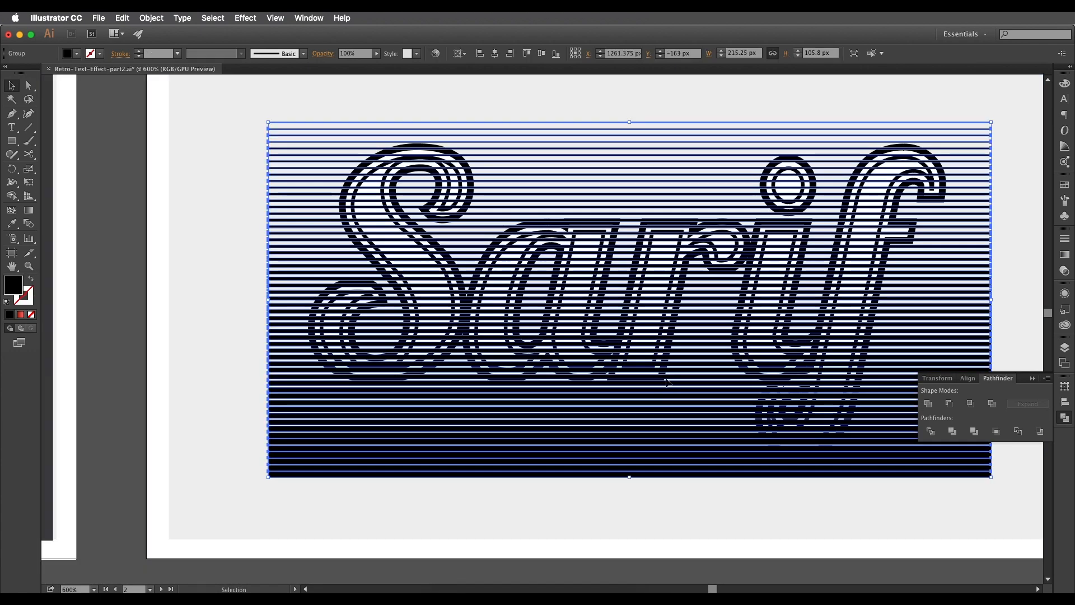
pyautogui.rightClick(681, 377)
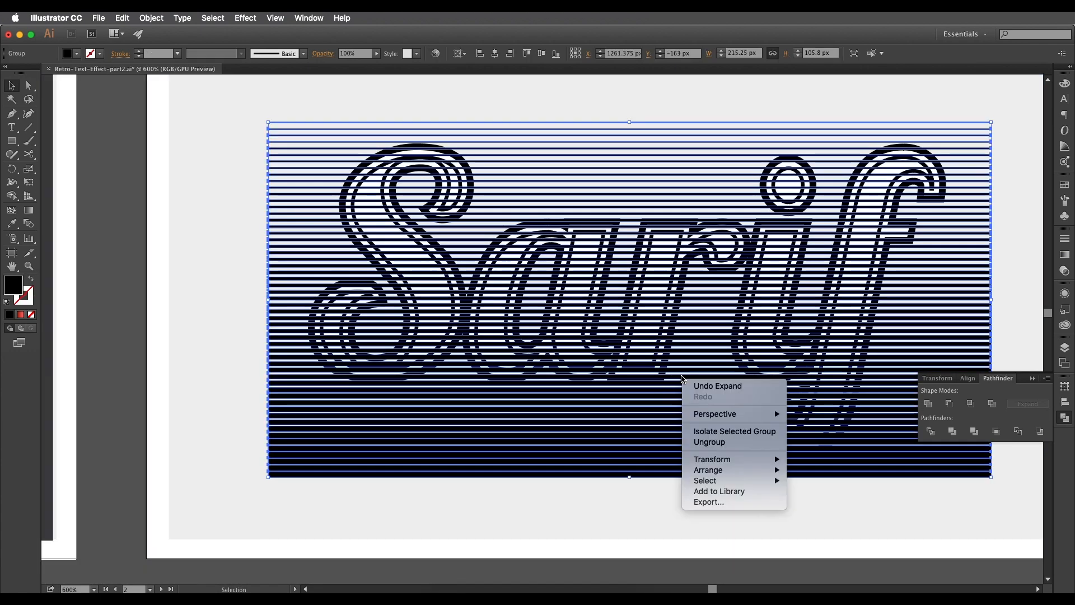
pyautogui.click(706, 443)
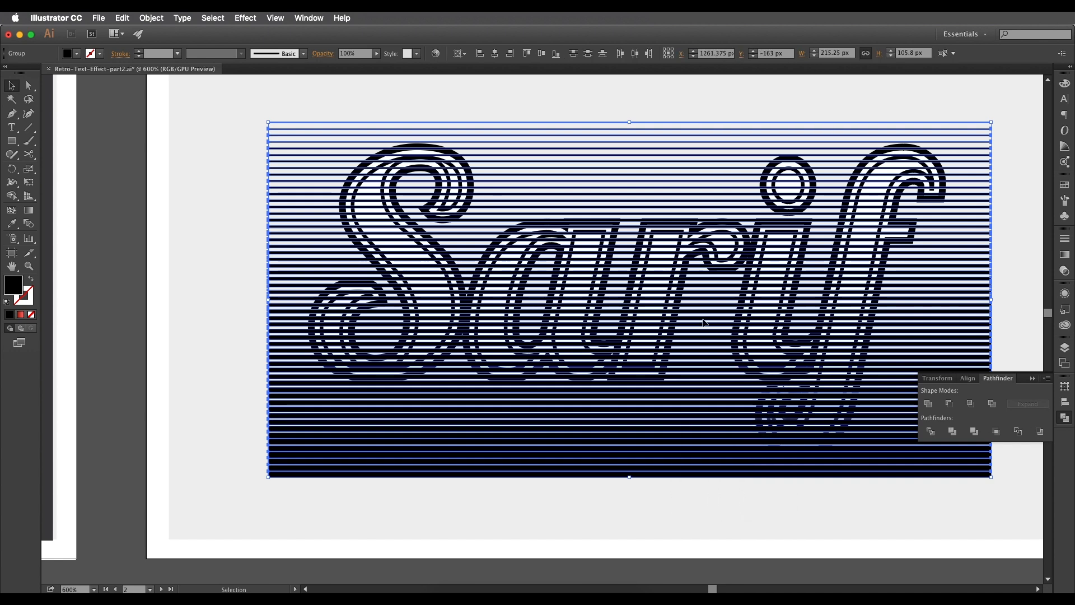
pyautogui.click(153, 18)
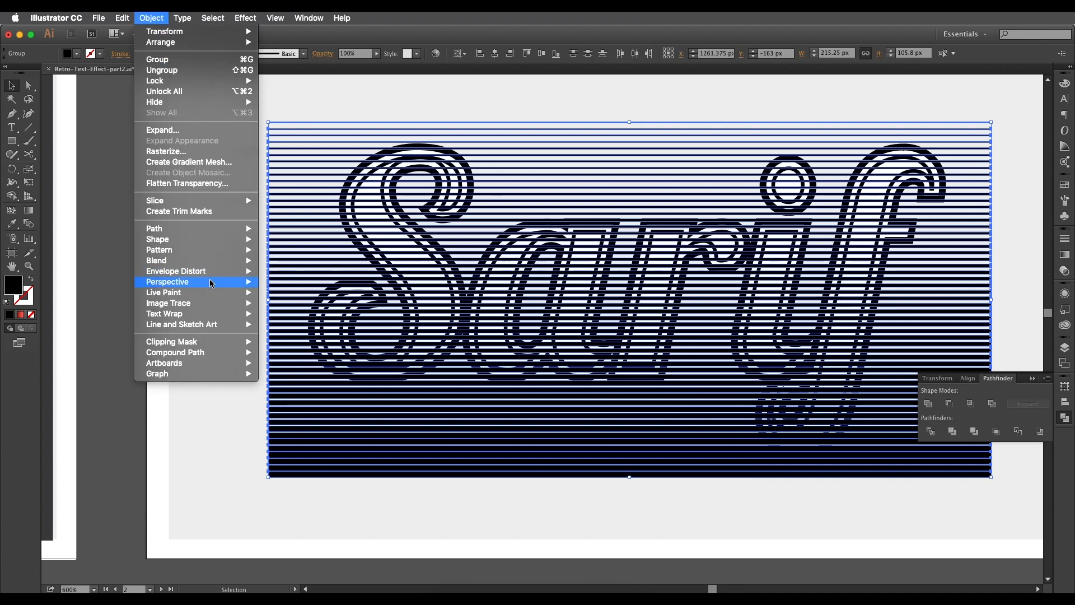
pyautogui.moveTo(215, 353)
pyautogui.click(280, 353)
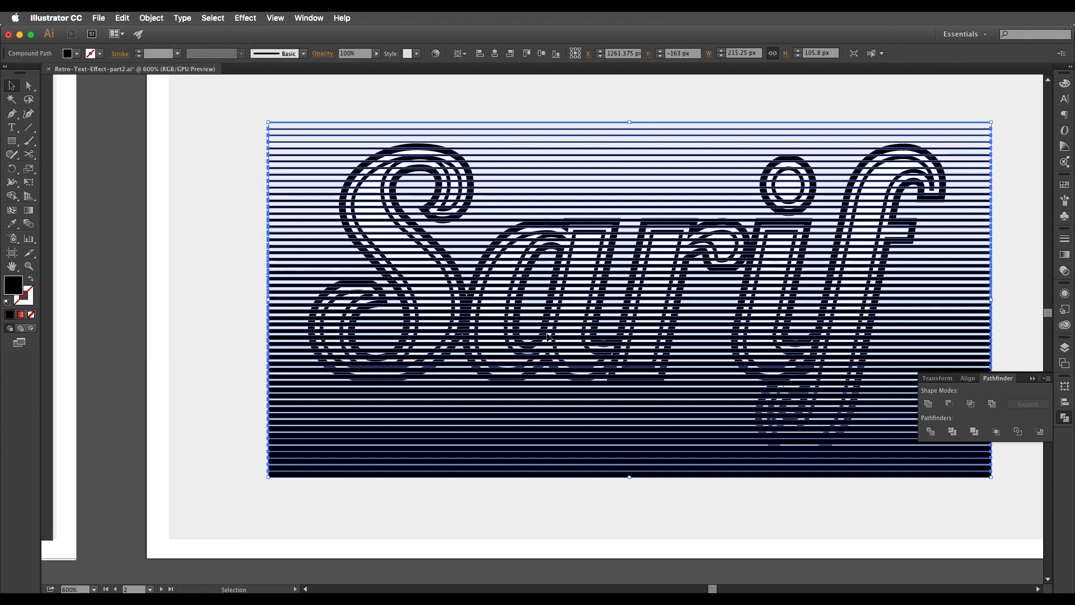
# Step: Intersect the stripes' compound path with the thin inner outline of the Sarif lettering so the stripes fill only the letters
pyautogui.press('super+equal')
pyautogui.press('super+equal')
pyautogui.press('super+equal')
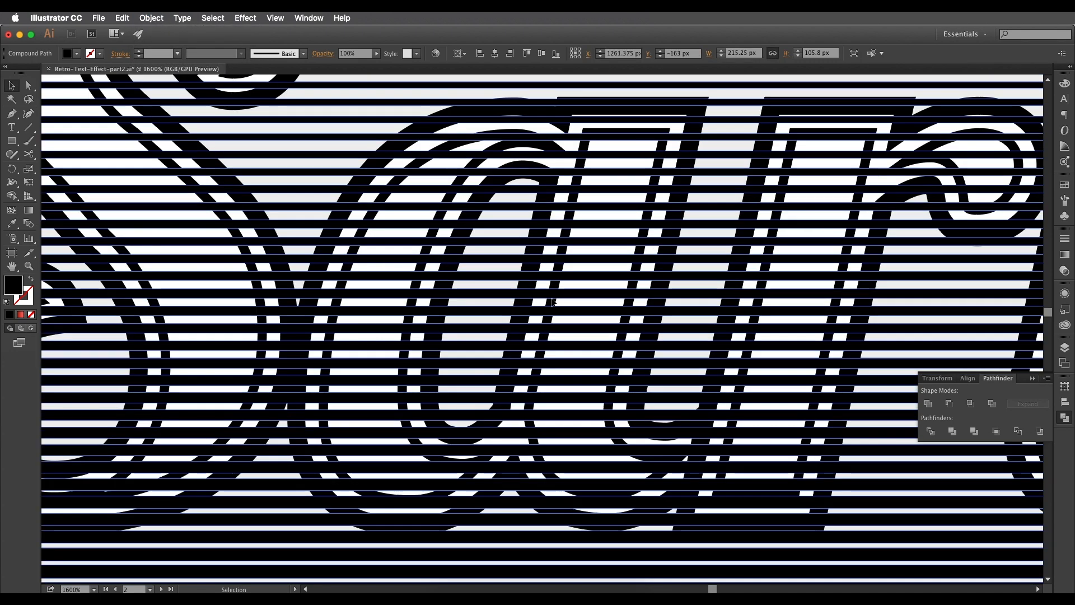
pyautogui.keyDown('shift'); pyautogui.click(549, 303); pyautogui.keyUp('shift')
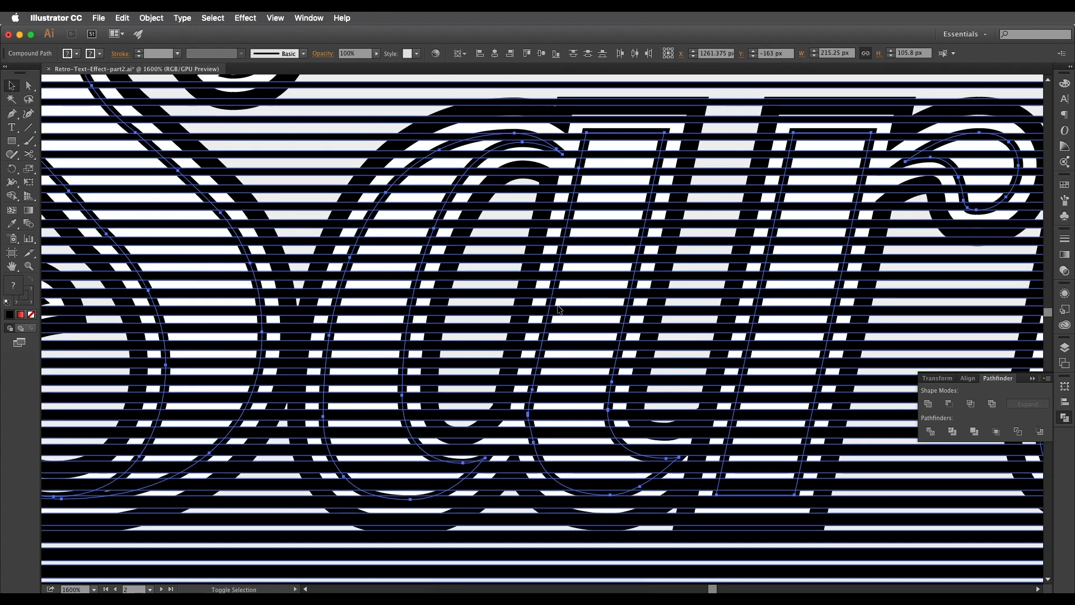
pyautogui.press('super+minus')
pyautogui.press('super+minus')
pyautogui.press('super+minus')
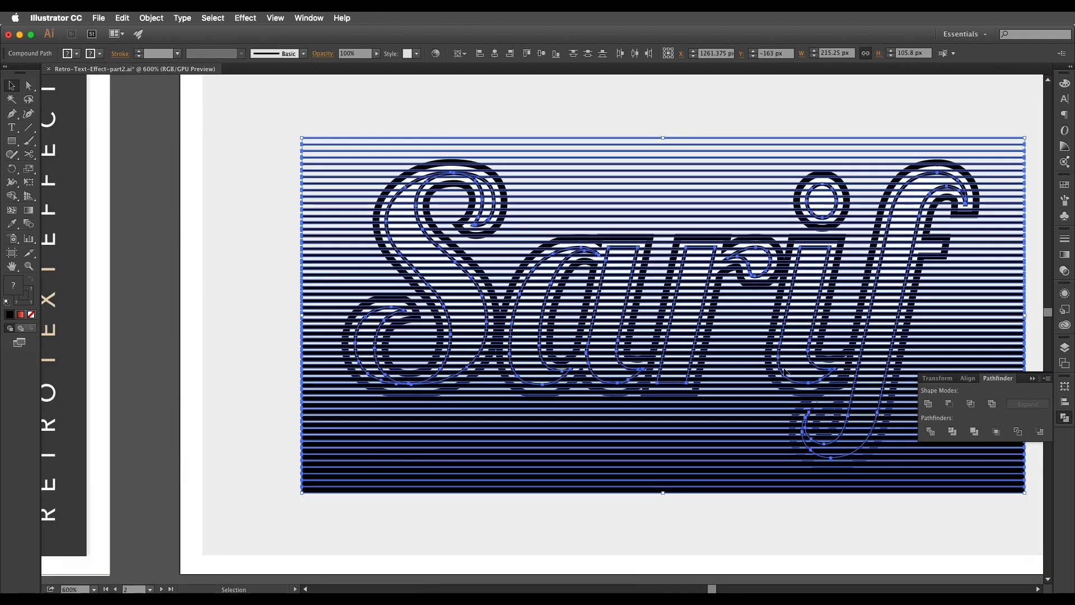
pyautogui.click(970, 403)
# Step: Examine the graduated stripes inside the Sarif lettering beside the finished reference lettering
pyautogui.moveTo(687, 329); pyautogui.dragTo(544, 331)
pyautogui.scroll(-2, 471, 337)
pyautogui.scroll(2, 491, 321)
pyautogui.click(466, 484)
pyautogui.scroll(1, 586, 347)
pyautogui.scroll(1, 624, 349)
pyautogui.scroll(-2, 625, 336)
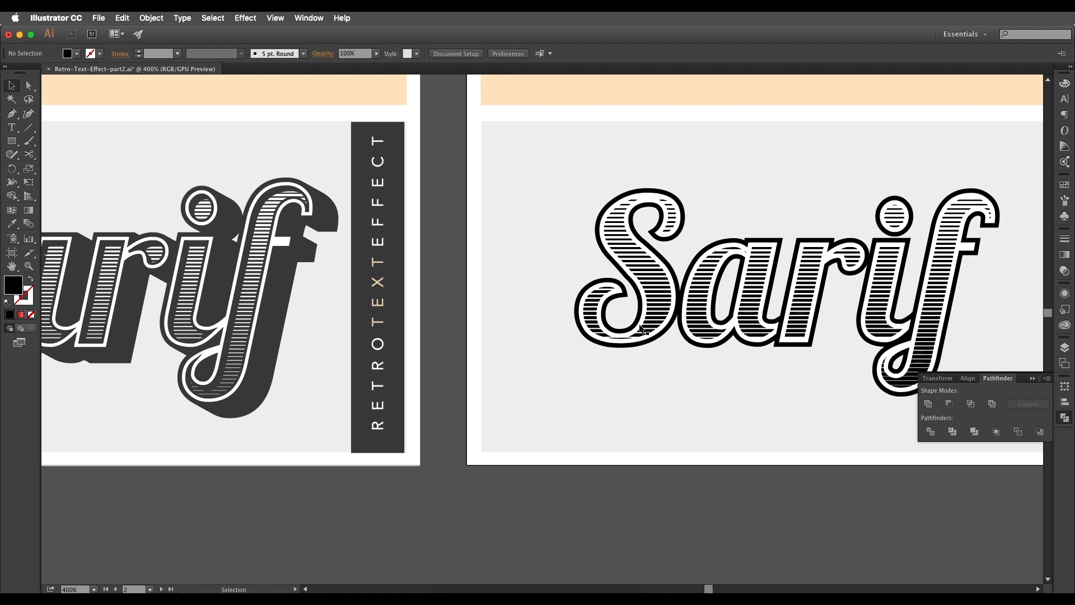
pyautogui.moveTo(640, 327); pyautogui.dragTo(553, 338)
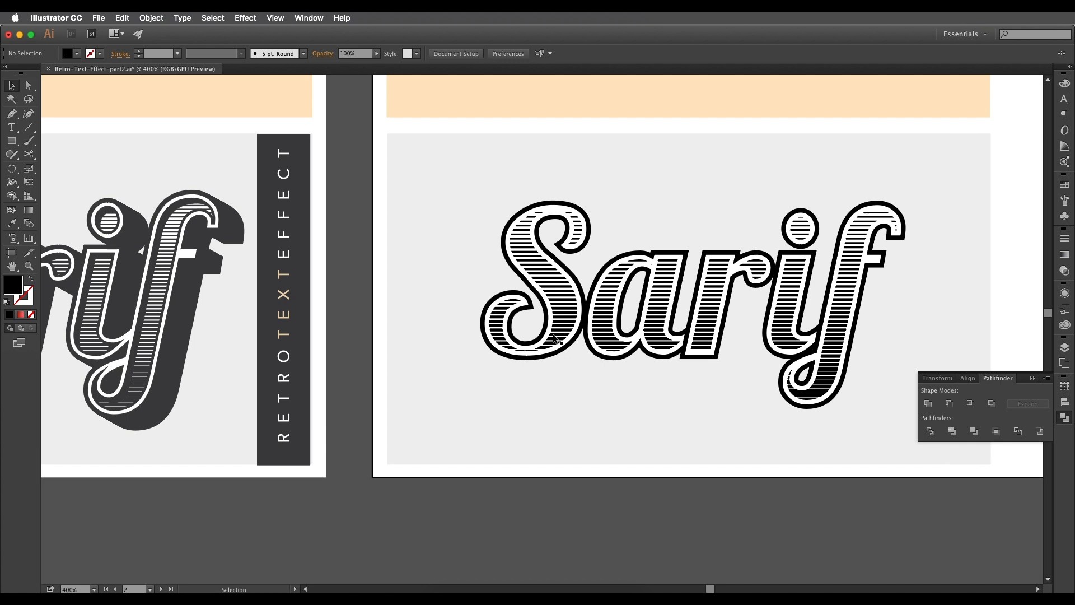
pyautogui.scroll(2, 557, 335)
pyautogui.moveTo(650, 276); pyautogui.dragTo(371, 336)
pyautogui.scroll(-1, 372, 337)
pyautogui.moveTo(459, 383); pyautogui.dragTo(510, 340)
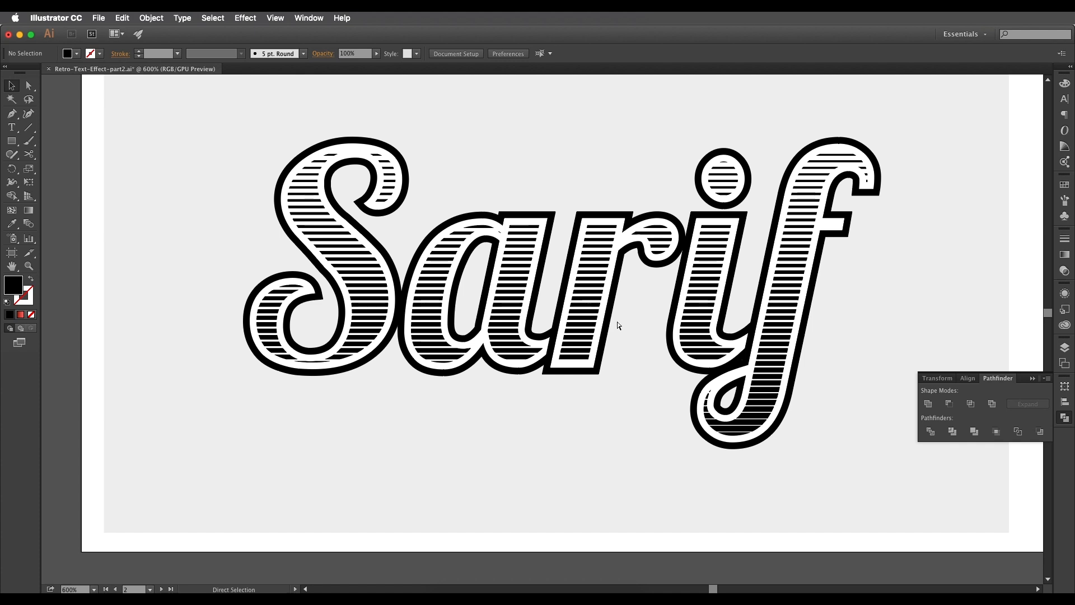
# Step: Paste the copied inner outline in front of the striped letters and compare the lettering with the finished reference
pyautogui.press('super+f')
pyautogui.scroll(2, 605, 294)
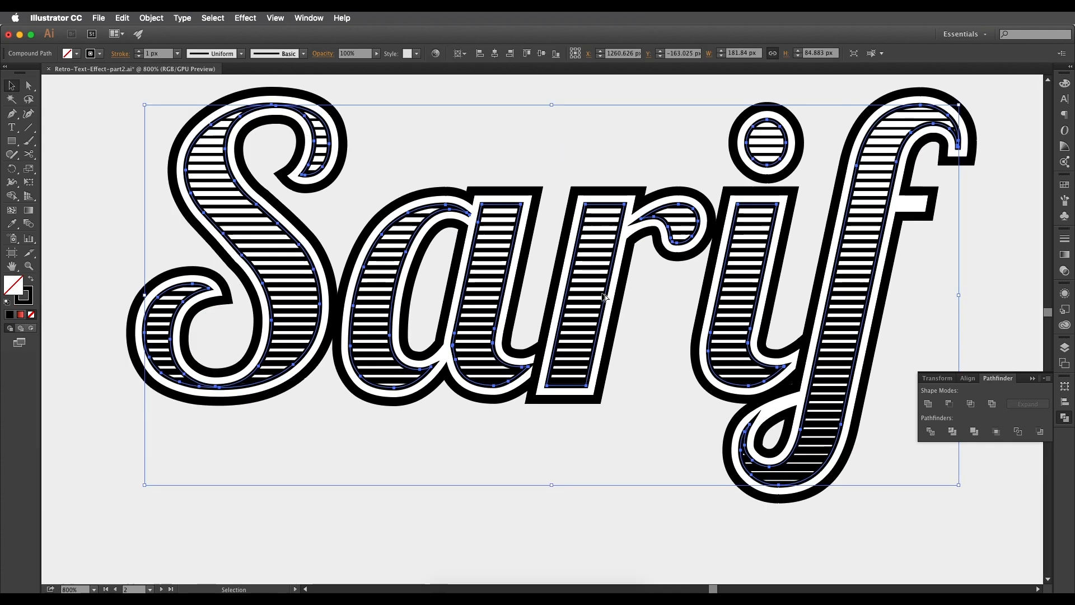
pyautogui.scroll(-3, 672, 345)
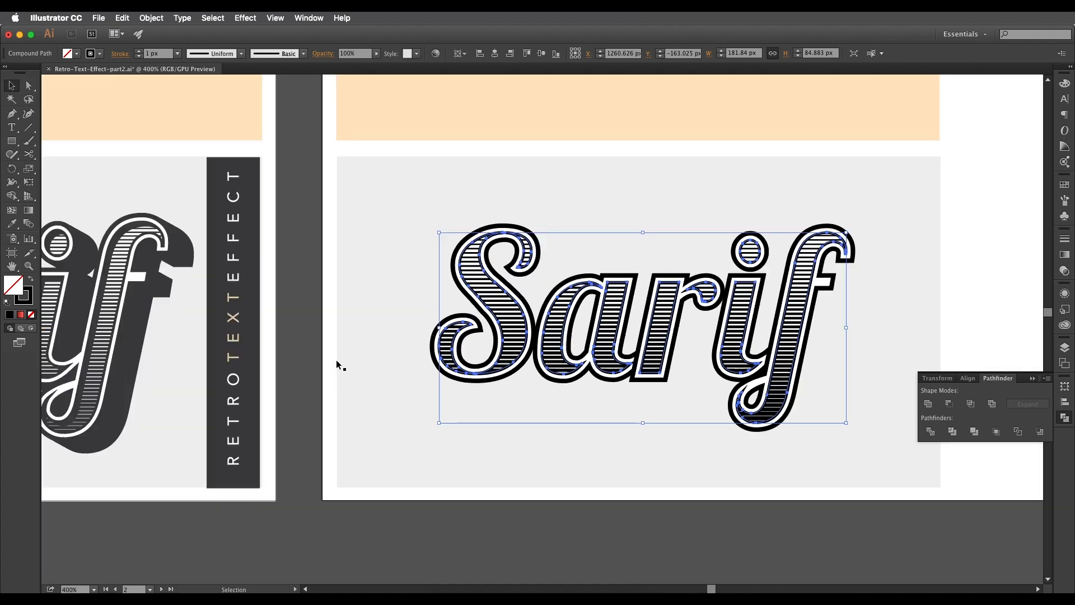
pyautogui.moveTo(290, 367); pyautogui.dragTo(715, 364)
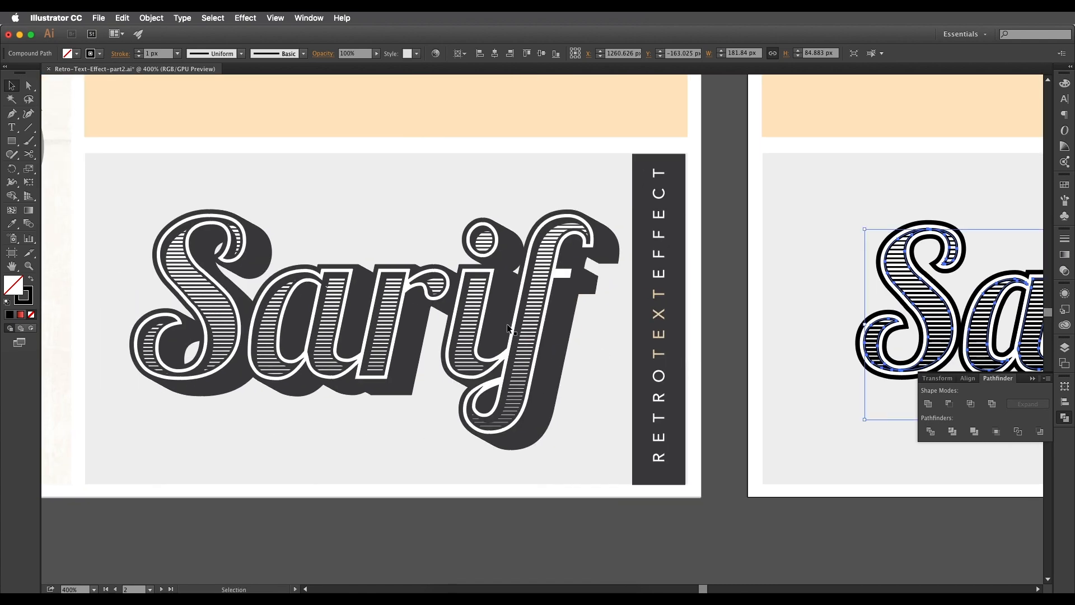
pyautogui.scroll(1, 518, 322)
pyautogui.scroll(-1, 524, 317)
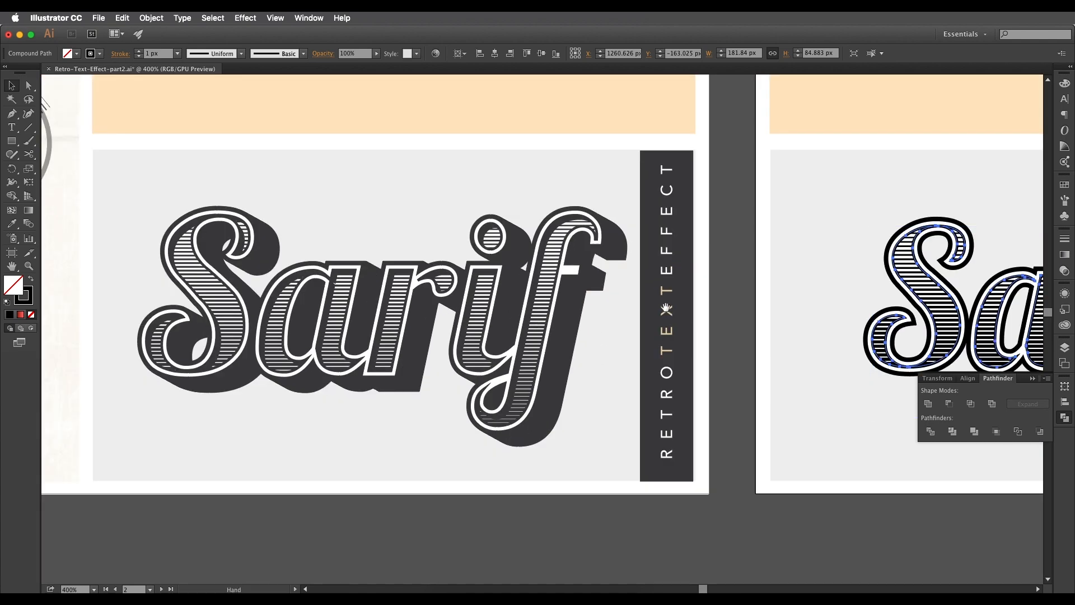
pyautogui.hscroll(6, 504, 322)
pyautogui.scroll(1, 605, 306)
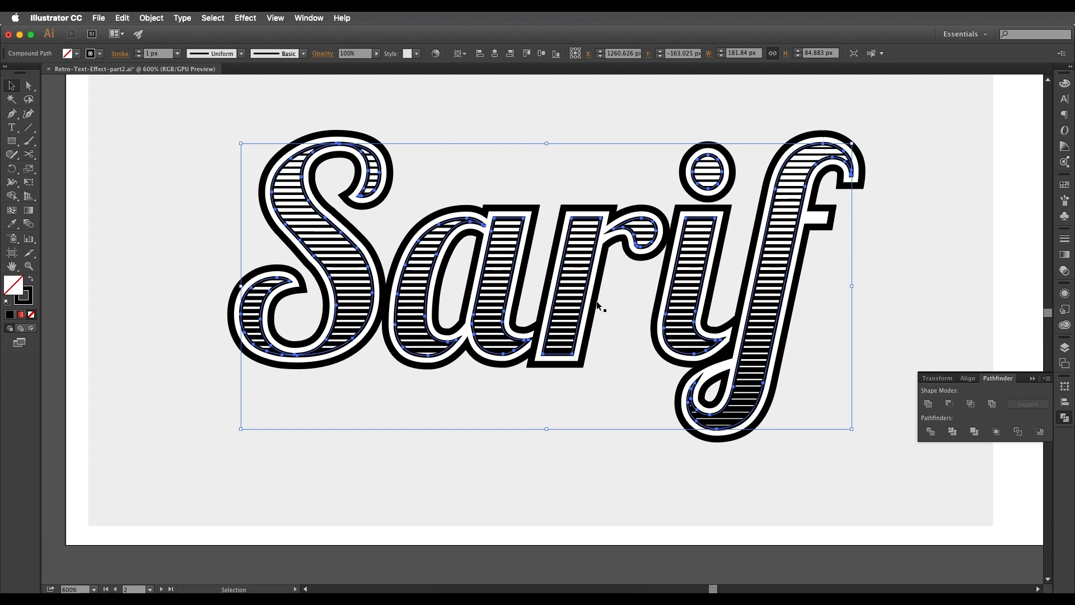
# Step: Swap the pasted inner outline's fill and stroke so it has a solid black fill and no stroke
pyautogui.press('a')
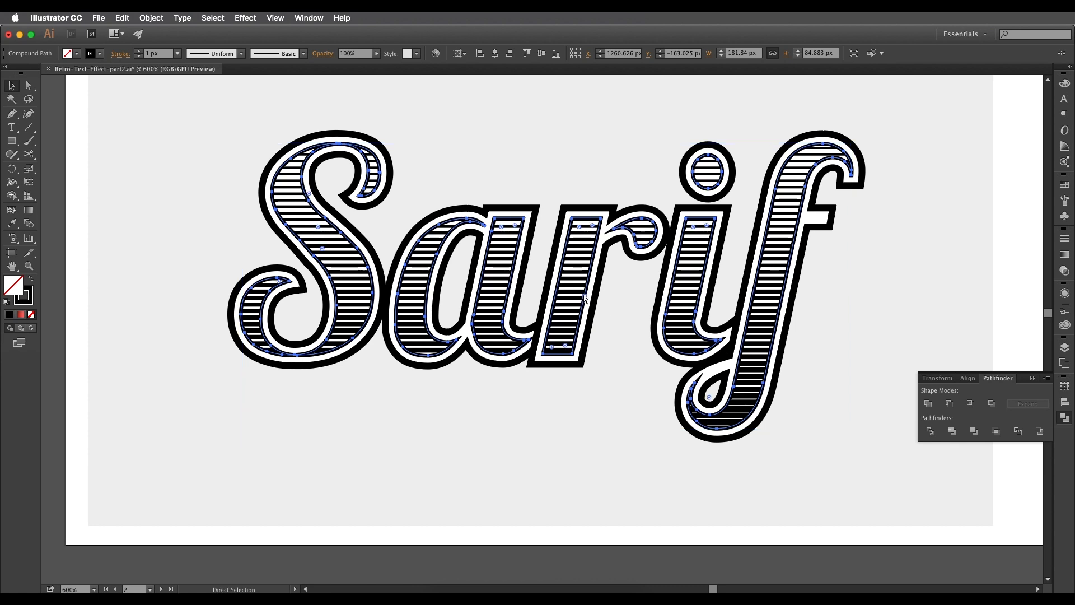
pyautogui.press('v')
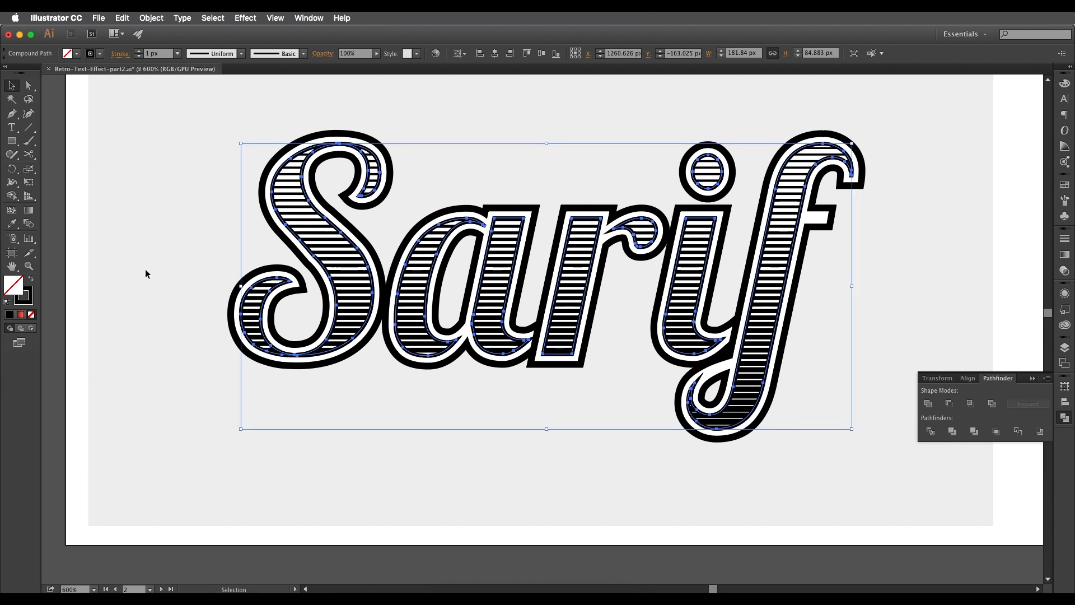
pyautogui.click(31, 281)
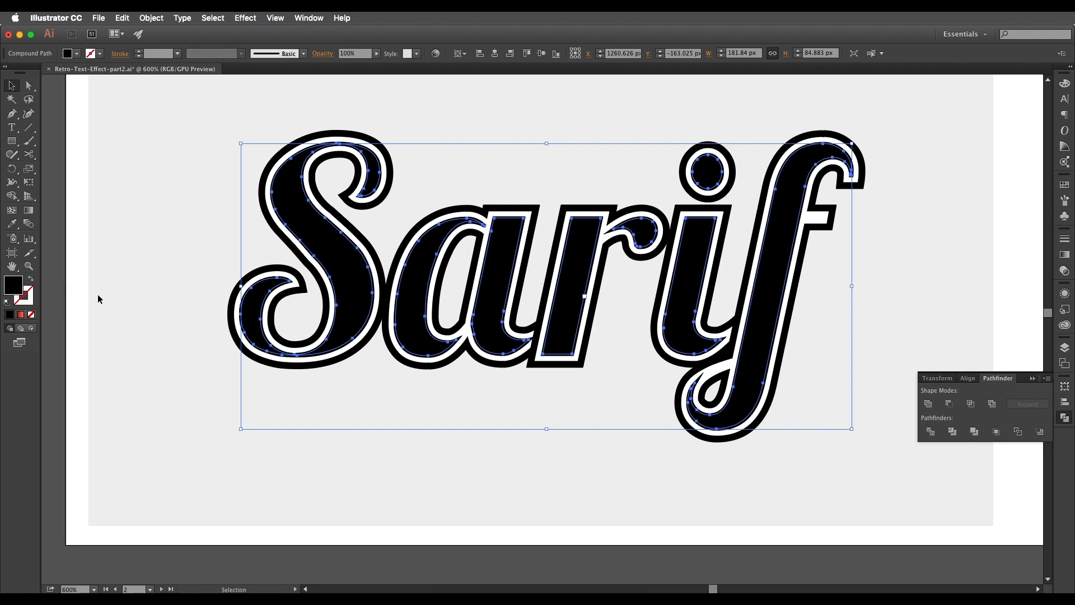
pyautogui.scroll(2, 508, 263)
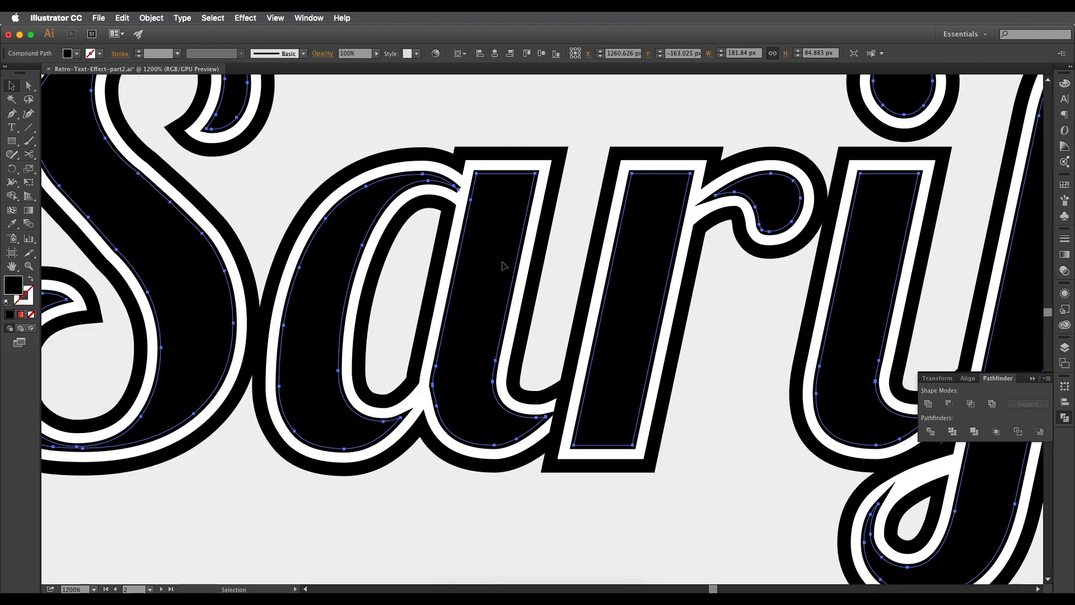
pyautogui.scroll(-1, 500, 276)
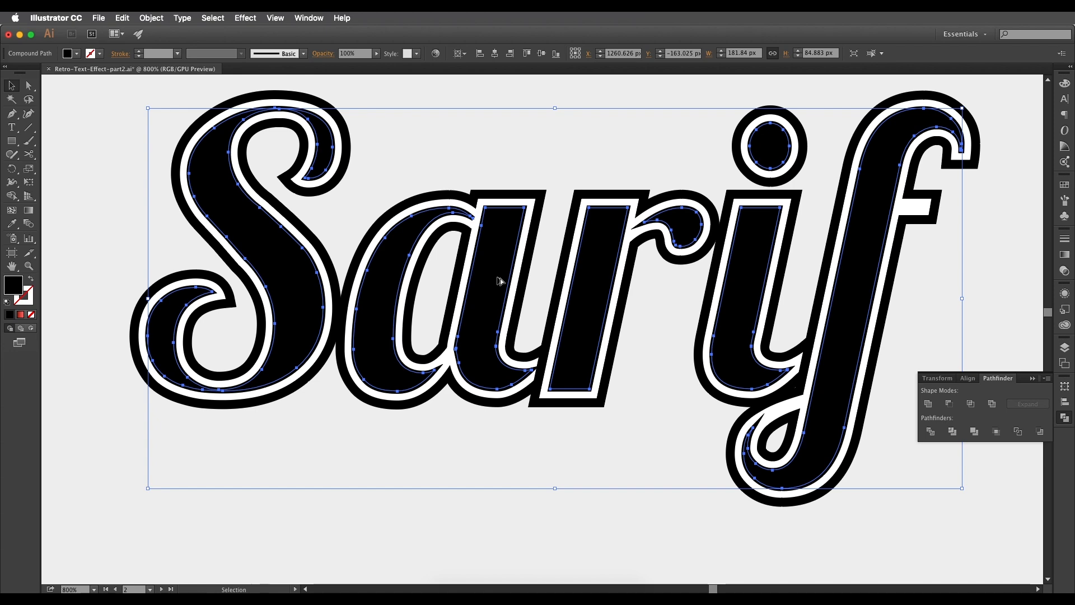
# Step: Duplicate the black inner lettering, offsetting the copy about 1.75 px to the right and down
pyautogui.moveTo(499, 279); pyautogui.dragTo(505, 286)
pyautogui.scroll(-1, 505, 286)
pyautogui.scroll(-1, 487, 274)
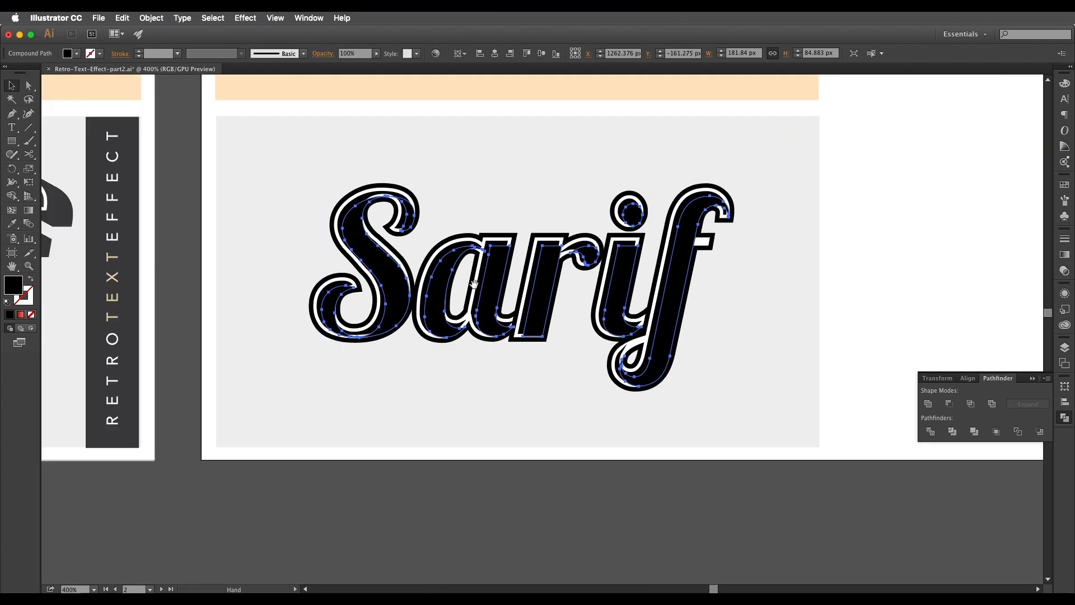
pyautogui.hscroll(-5, 141, 255)
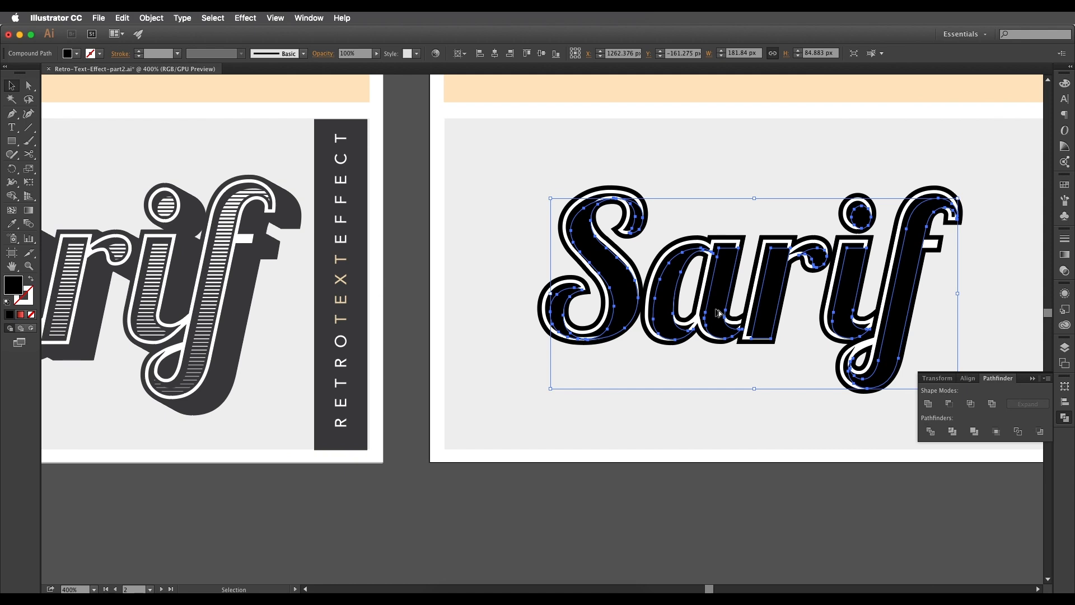
# Step: Nudge the duplicate black lettering a further 1 px to the right and 1 px down
pyautogui.press('Down')
pyautogui.press('Up')
pyautogui.press('Right')
pyautogui.press('Down')
pyautogui.press('Left')
pyautogui.press('Up')
pyautogui.press('Right')
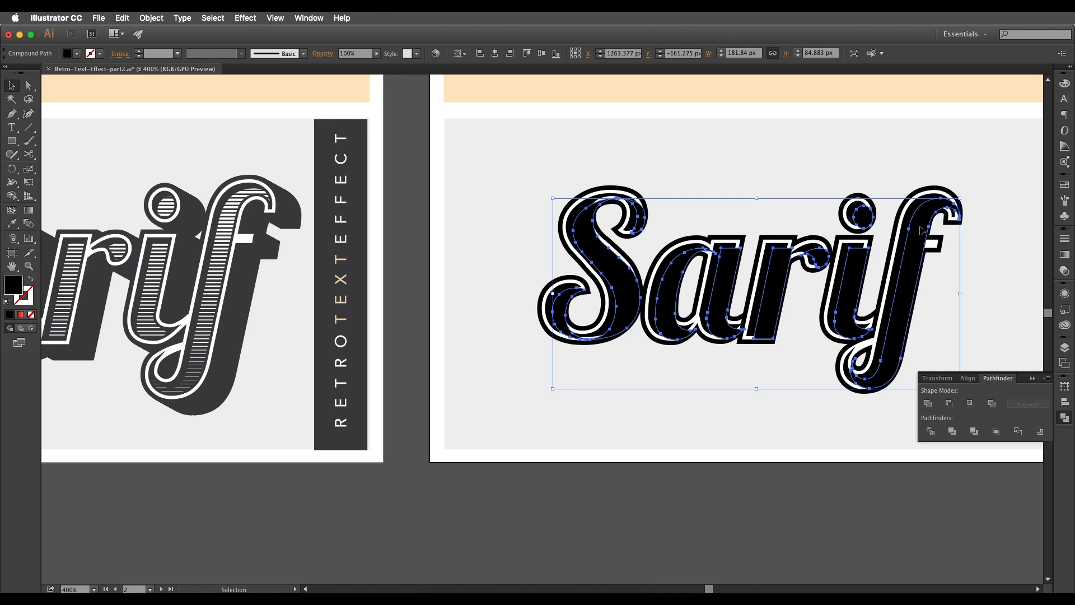
pyautogui.press('Down')
# Step: Subtract the offset duplicate from the black inner lettering with Minus Front, leaving a shadow sliver over the stripes
pyautogui.keyDown('shift'); pyautogui.click(723, 247); pyautogui.keyUp('shift')
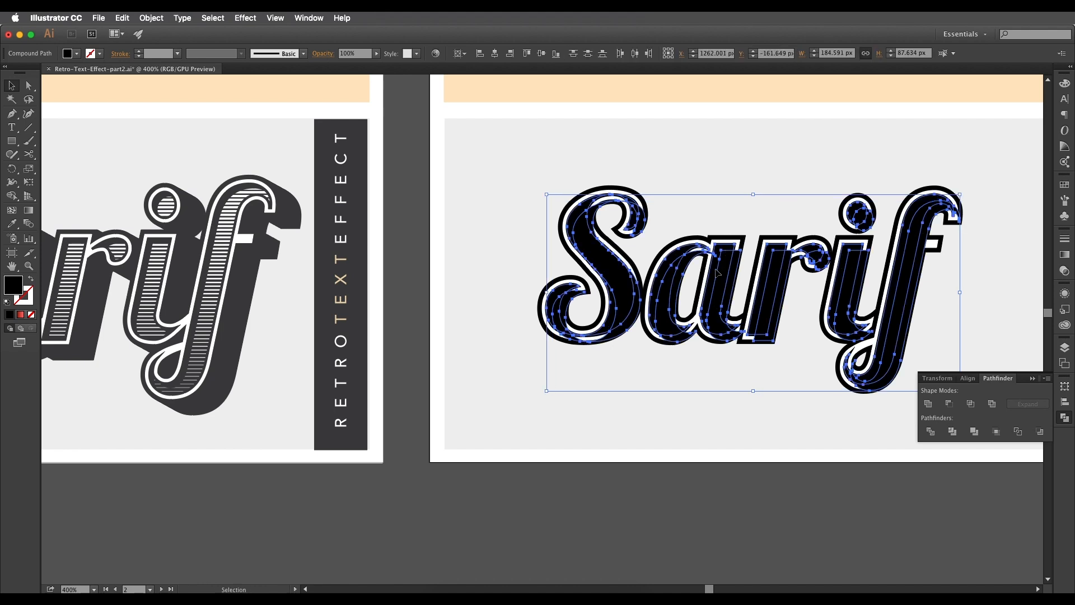
pyautogui.scroll(1, 715, 273)
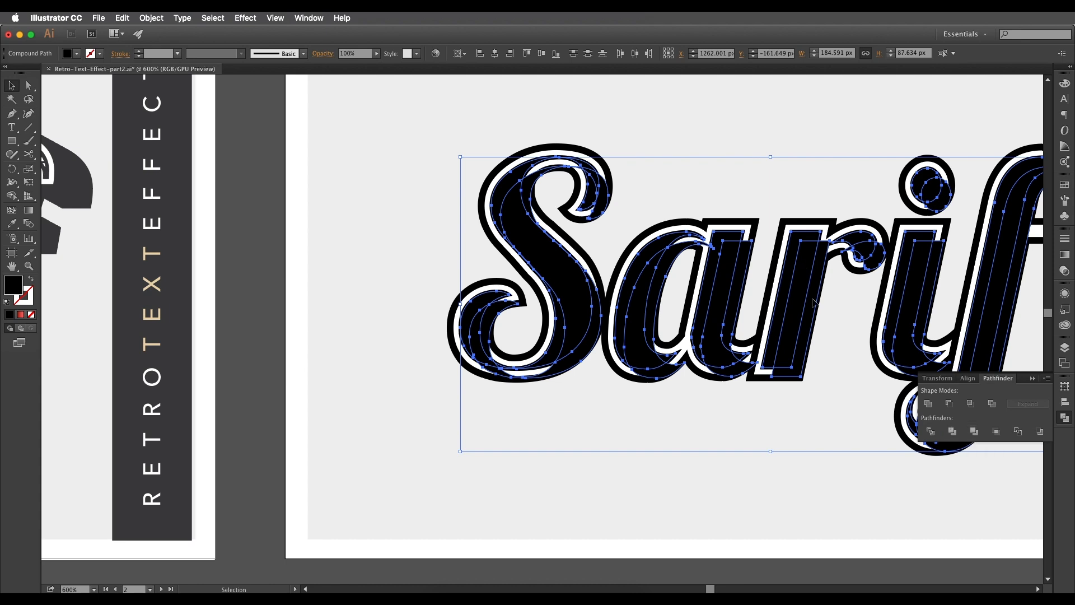
pyautogui.click(952, 406)
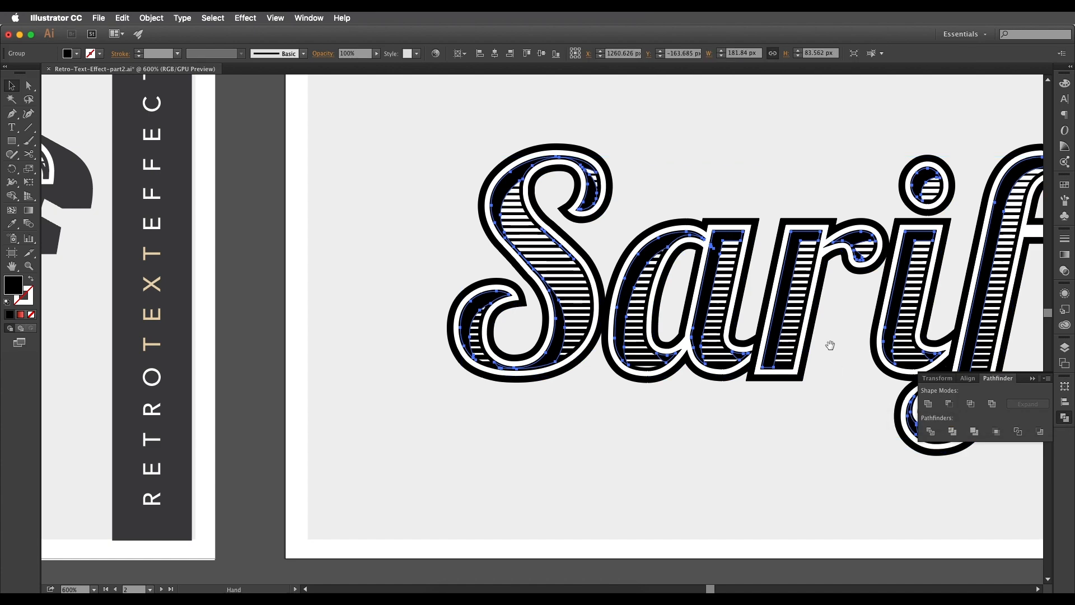
# Step: Deselect the lettering and examine the inner shadow up close and beside the reference Sarif artwork
pyautogui.moveTo(830, 351); pyautogui.dragTo(696, 377)
pyautogui.press('super+equal')
pyautogui.press('super+equal')
pyautogui.moveTo(796, 291); pyautogui.dragTo(646, 299)
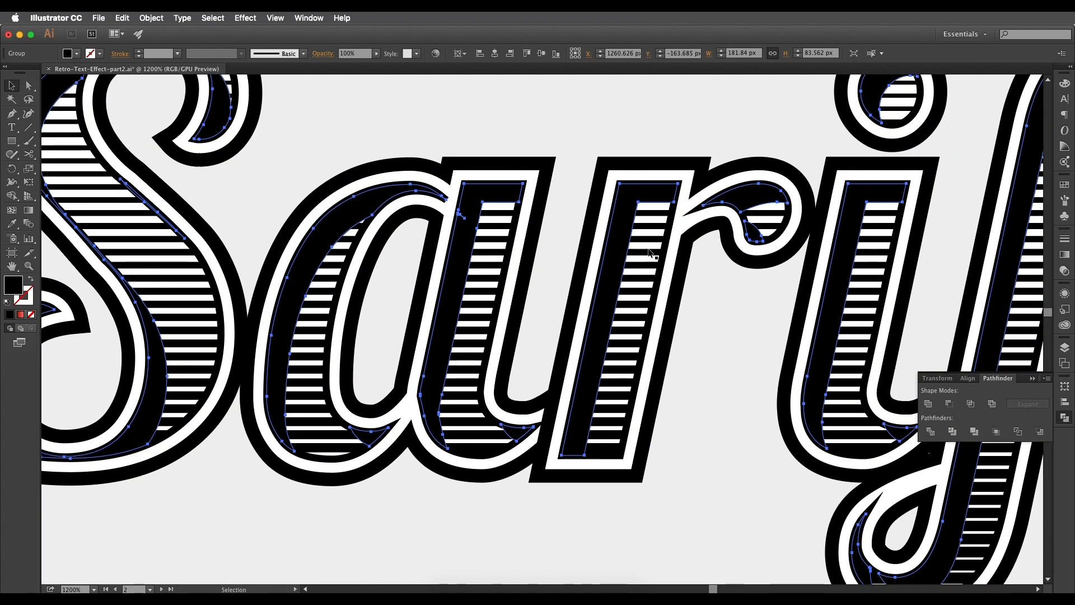
pyautogui.click(619, 109)
pyautogui.scroll(-4, 654, 196)
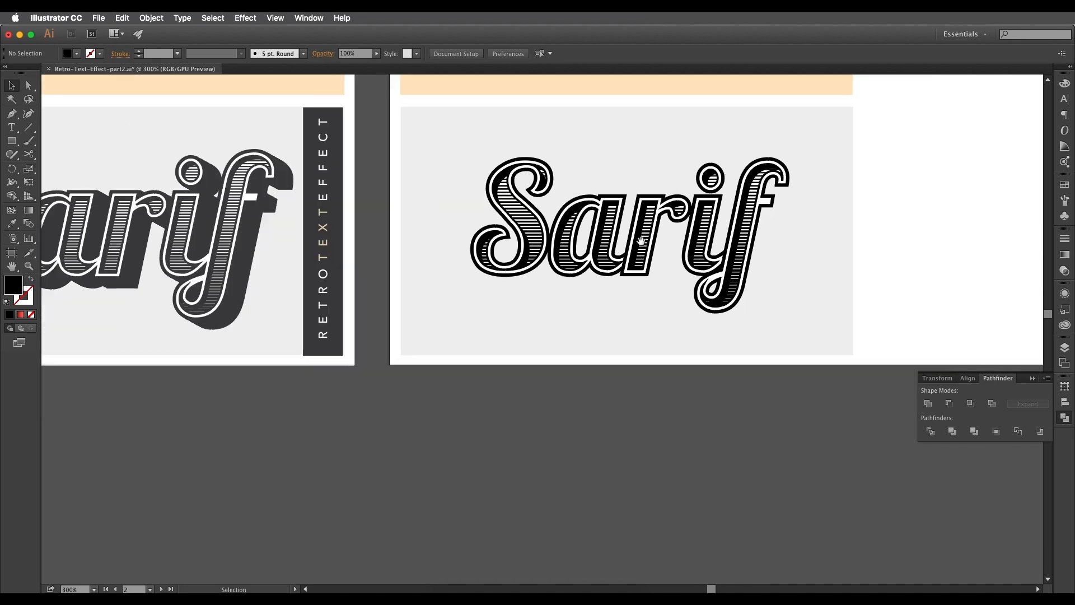
pyautogui.scroll(-2, 642, 246)
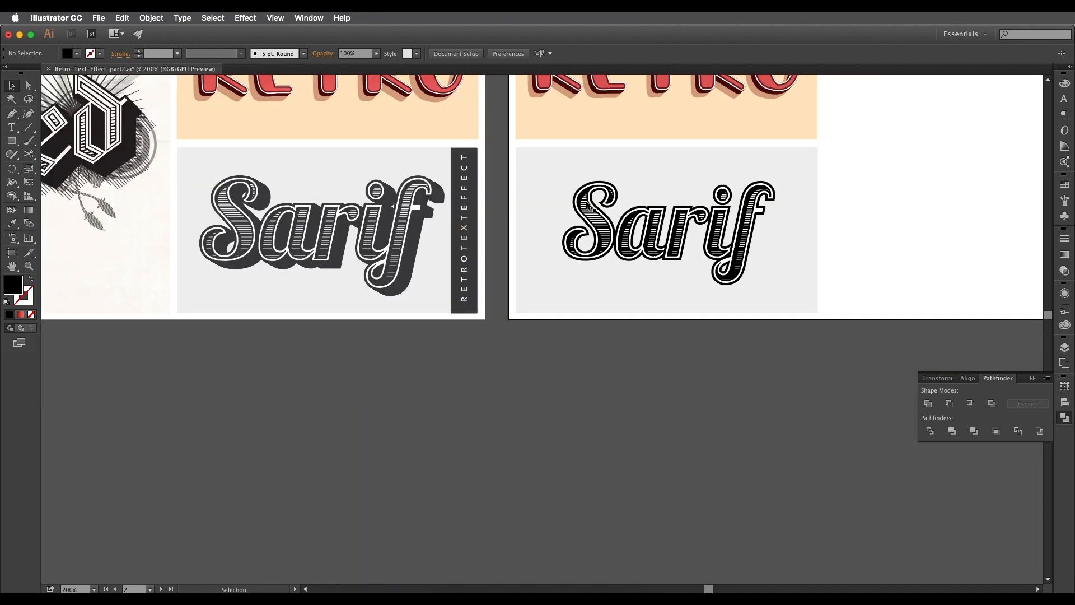
pyautogui.scroll(2, 722, 238)
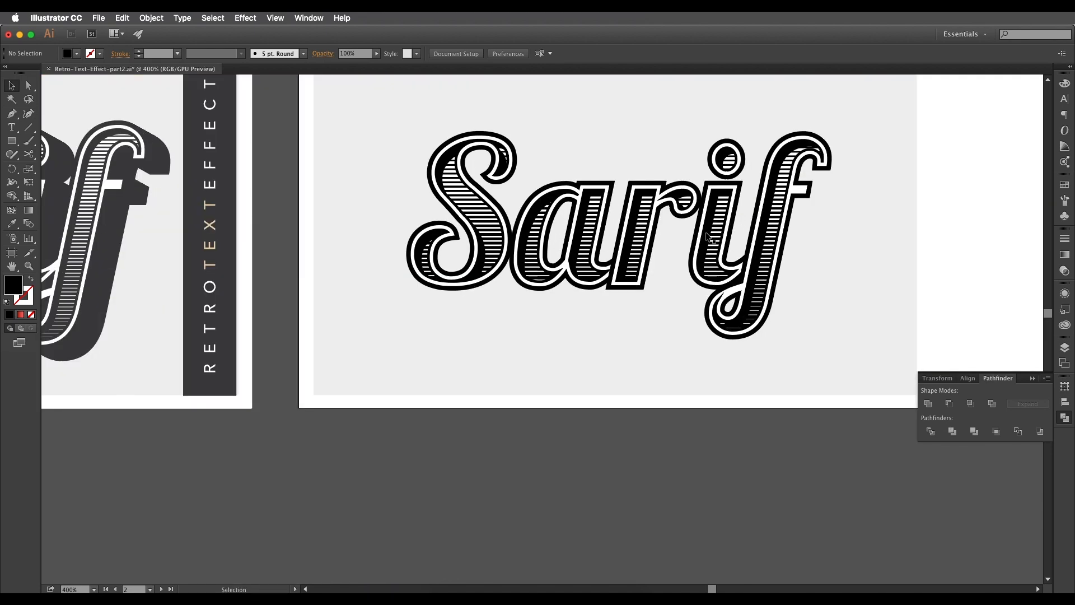
# Step: Undo the Minus Front subtraction and nudge the offset duplicate black lettering back 1 px to the left and 1 px up
pyautogui.click(710, 236)
pyautogui.scroll(1, 723, 274)
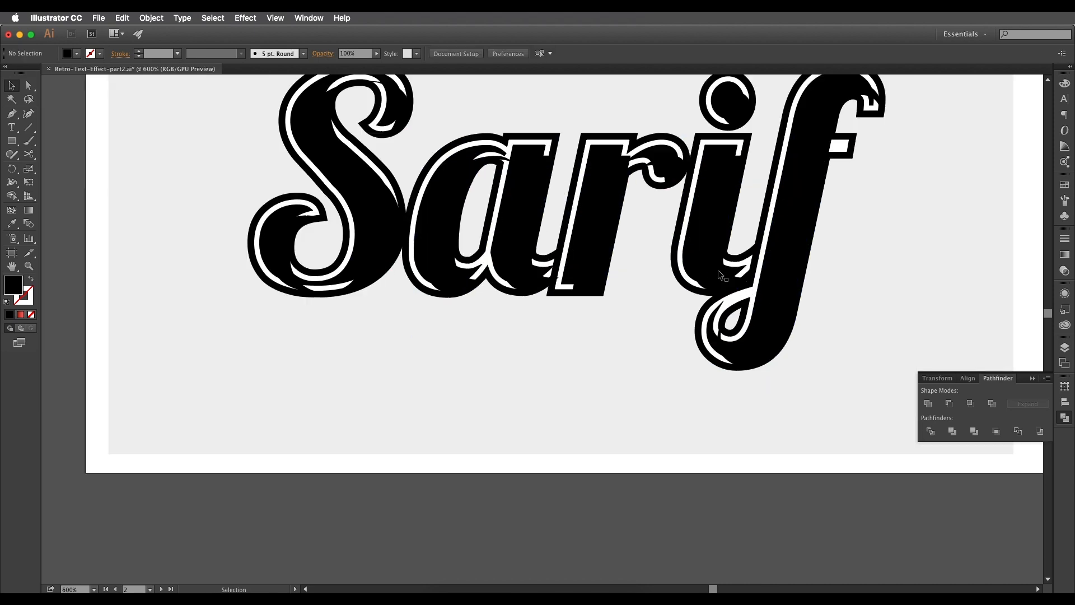
pyautogui.press('Left')
pyautogui.press('Up')
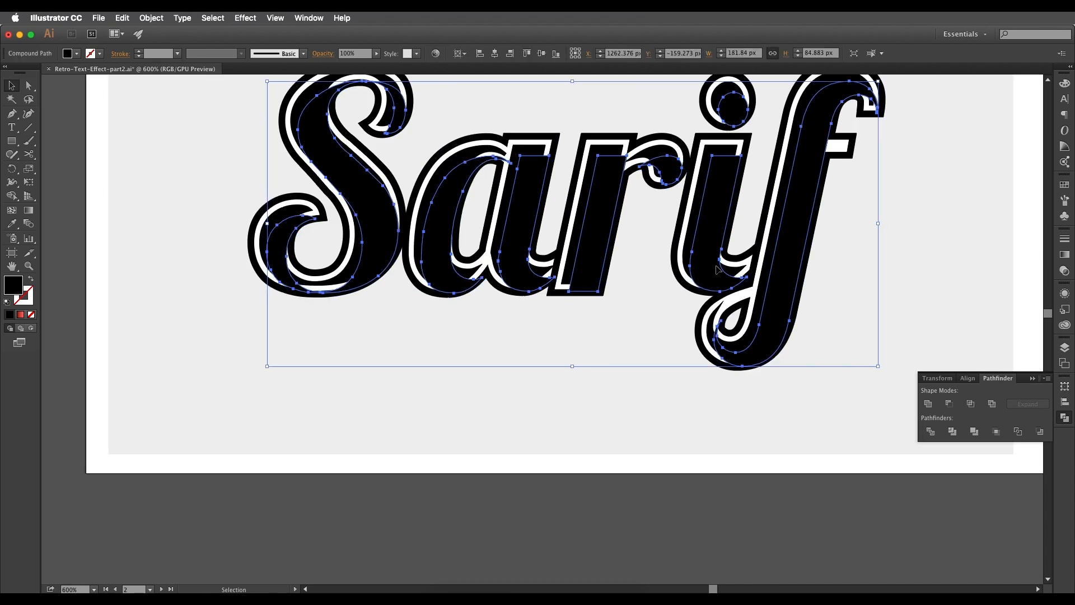
# Step: Subtract the repositioned duplicate from the black inner lettering with Minus Front for a thinner inner shadow, and clear the selection
pyautogui.keyDown('shift'); pyautogui.click(696, 238); pyautogui.keyUp('shift')
pyautogui.click(954, 411)
pyautogui.press('super+shift+a')
# Step: Compare the Sarif lettering with the finished reference artwork, checking the extrusion on the reference
pyautogui.scroll(-4, 805, 280)
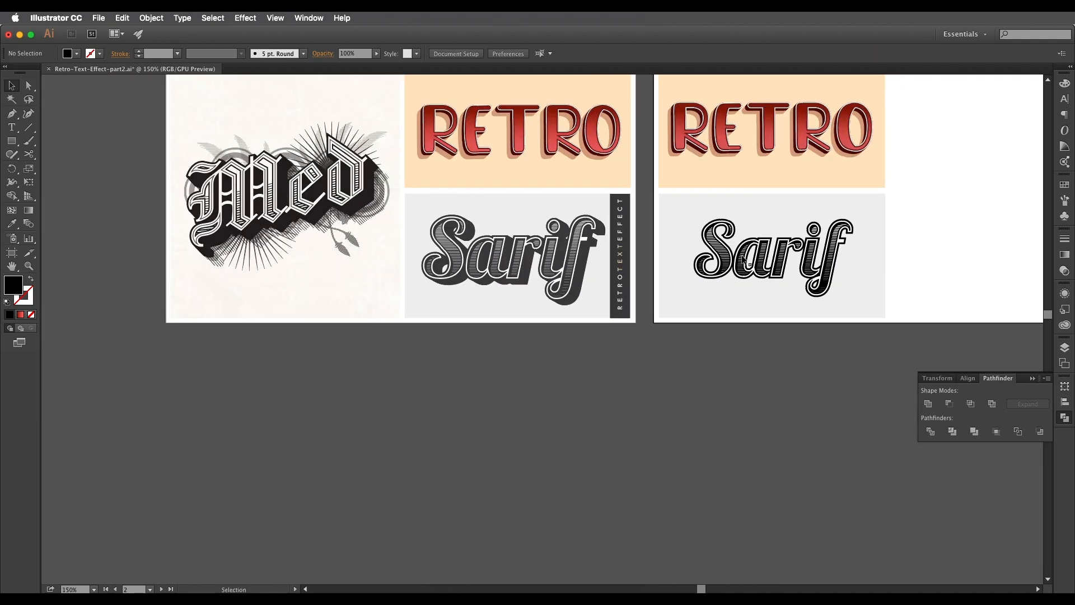
pyautogui.hscroll(3, 745, 261)
pyautogui.scroll(1, 662, 260)
pyautogui.hscroll(-1, 560, 258)
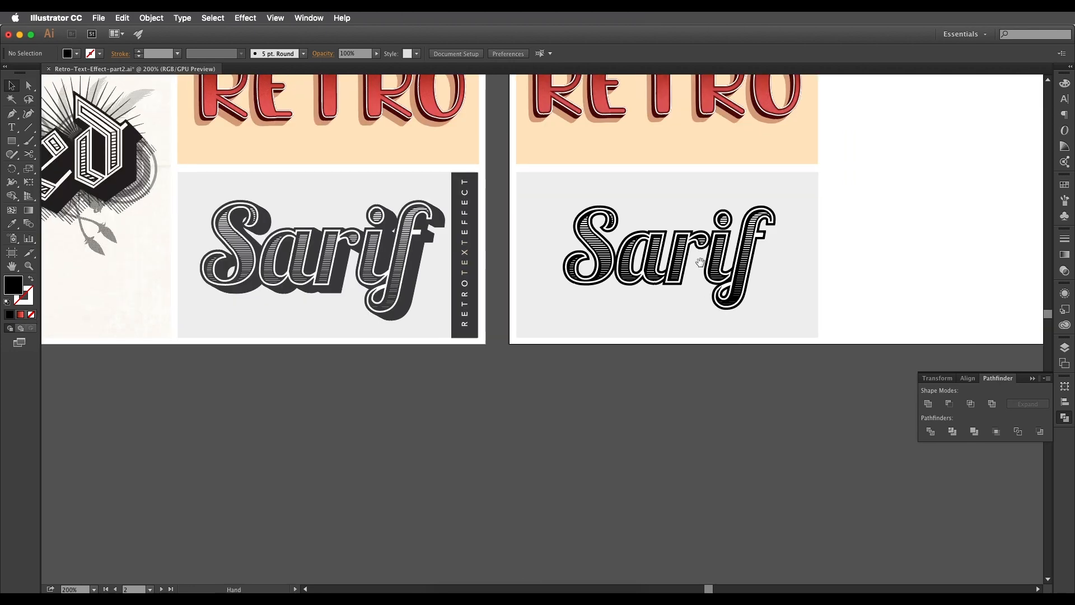
pyautogui.scroll(2, 414, 255)
pyautogui.hscroll(-5, 526, 260)
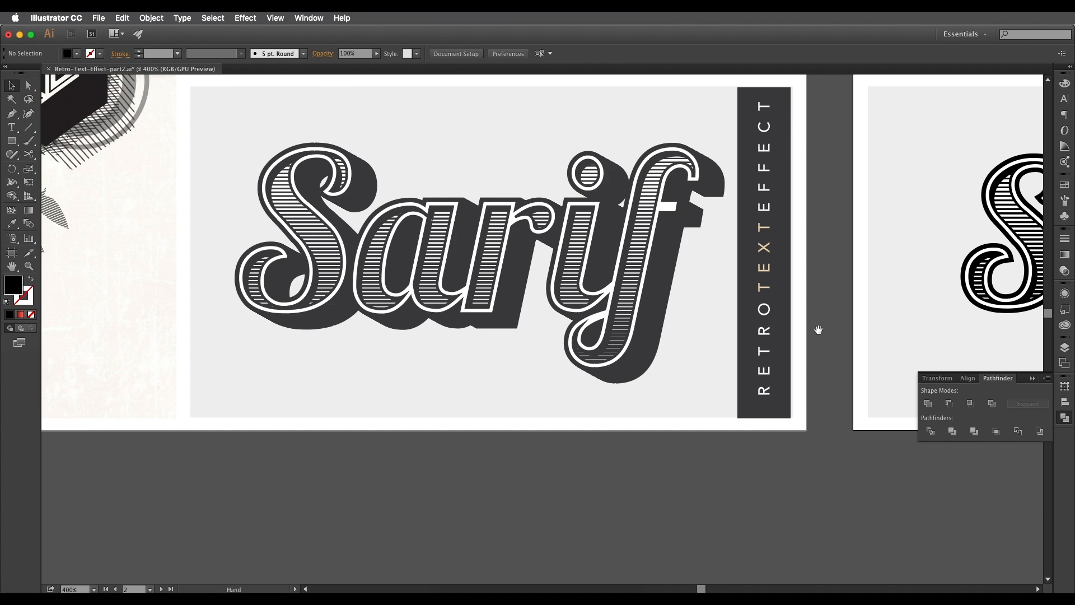
pyautogui.hscroll(15, 816, 329)
# Step: Select the black outer outlines of all five Sarif letters and unite them into one shape
pyautogui.click(666, 191)
pyautogui.scroll(2, 666, 193)
pyautogui.hscroll(-1, 744, 336)
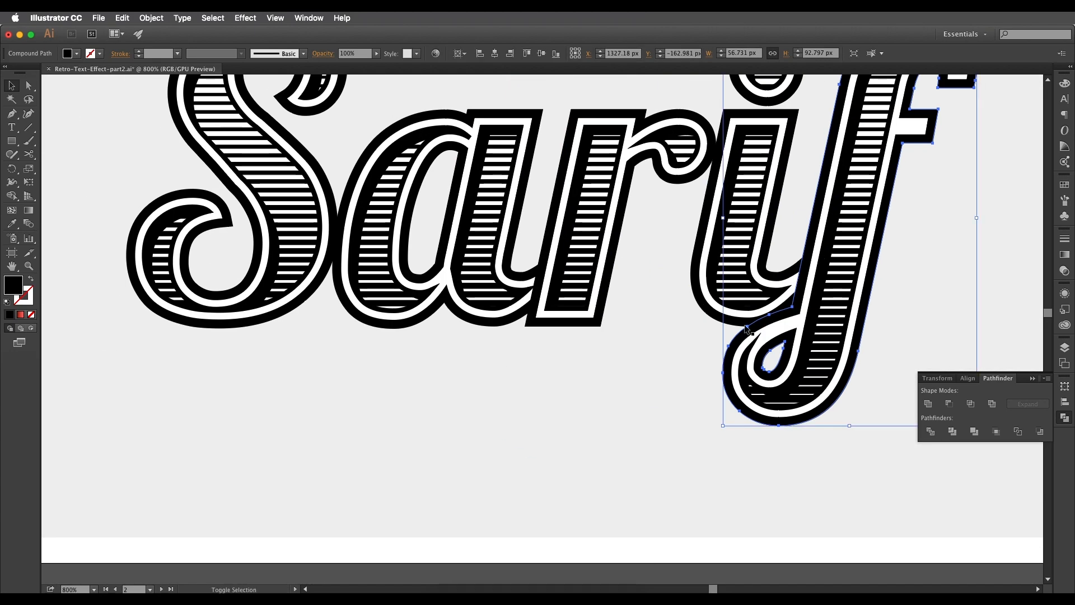
pyautogui.keyDown('shift'); pyautogui.click(711, 317); pyautogui.keyUp('shift')
pyautogui.keyDown('shift'); pyautogui.click(569, 325); pyautogui.keyUp('shift')
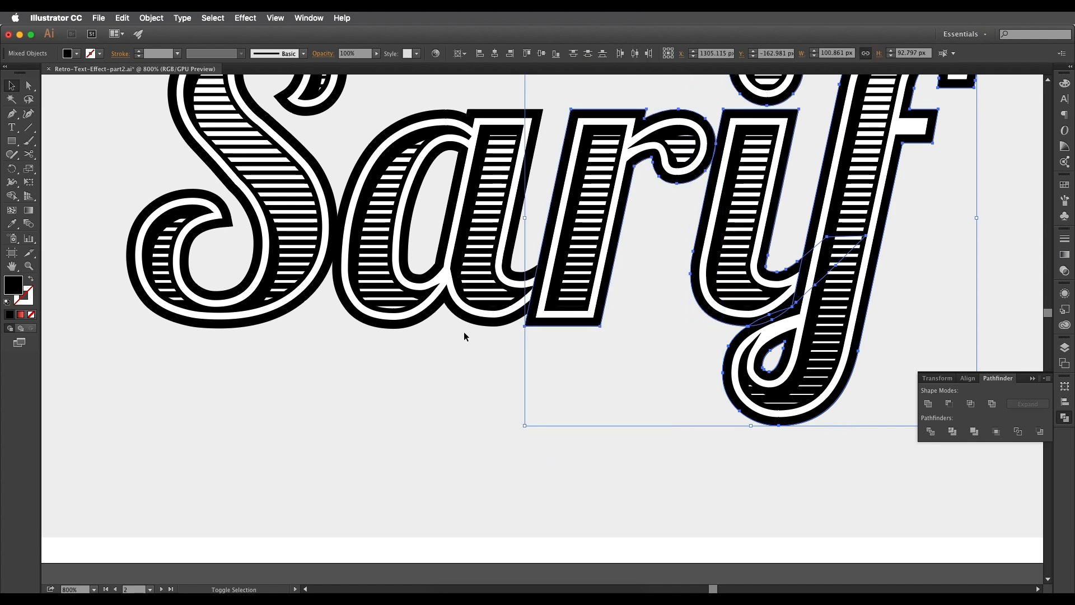
pyautogui.keyDown('shift'); pyautogui.click(415, 323); pyautogui.keyUp('shift')
pyautogui.keyDown('shift'); pyautogui.click(280, 319); pyautogui.keyUp('shift')
pyautogui.scroll(-1, 319, 317)
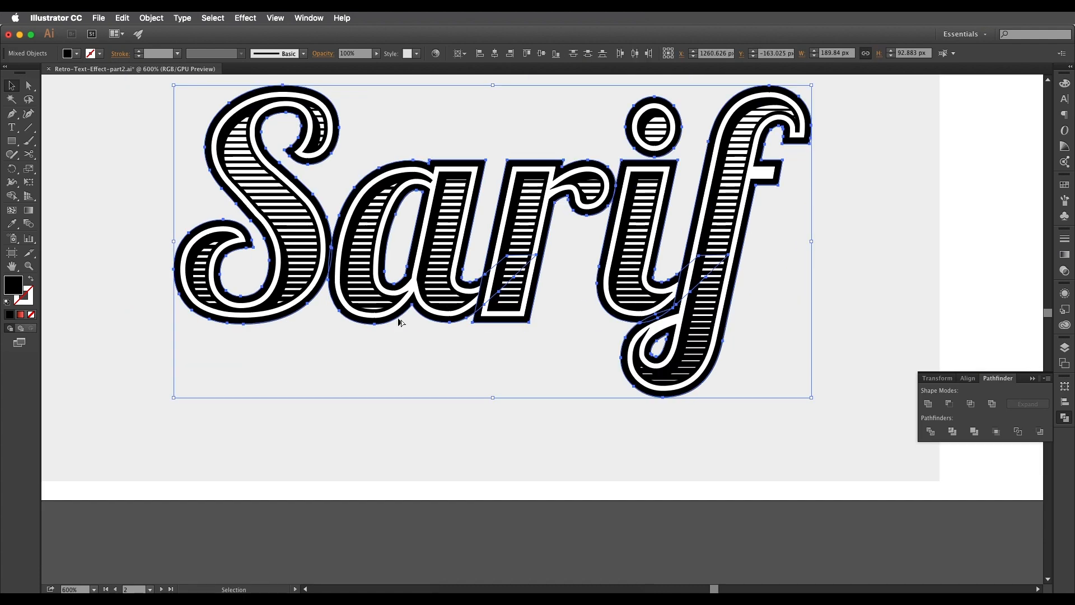
pyautogui.click(928, 404)
# Step: Arrange the united black outline behind the white faces and striped insides of the lettering
pyautogui.scroll(-2, 685, 333)
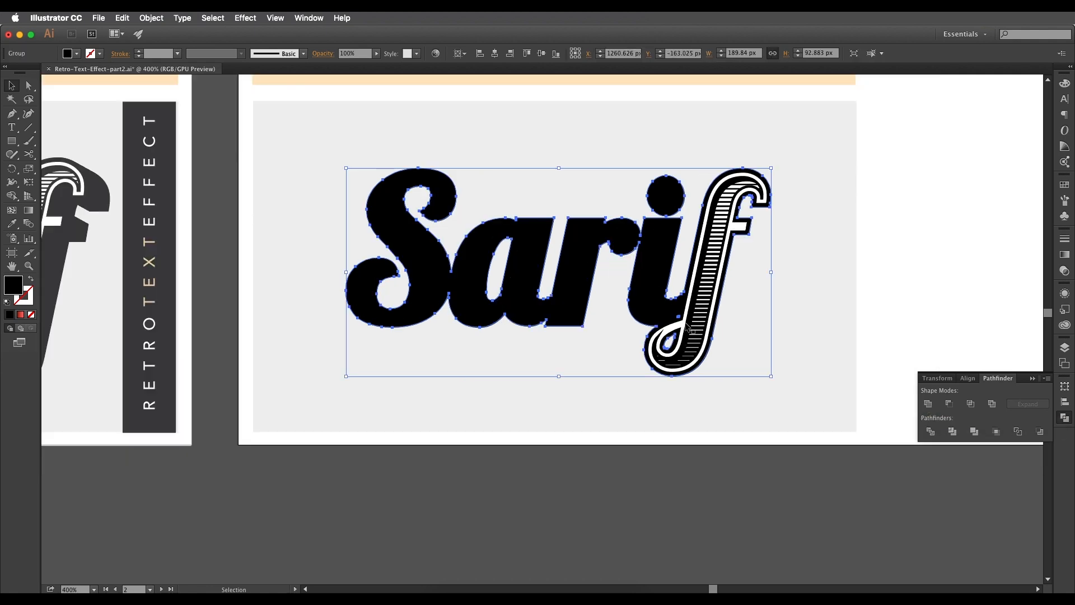
pyautogui.scroll(1, 659, 295)
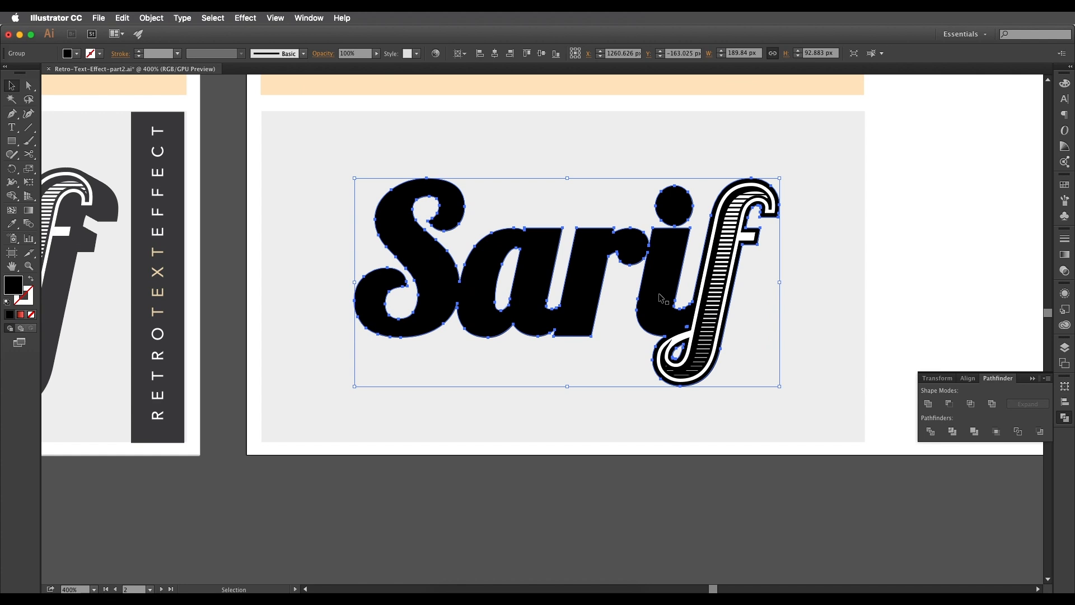
pyautogui.press('a')
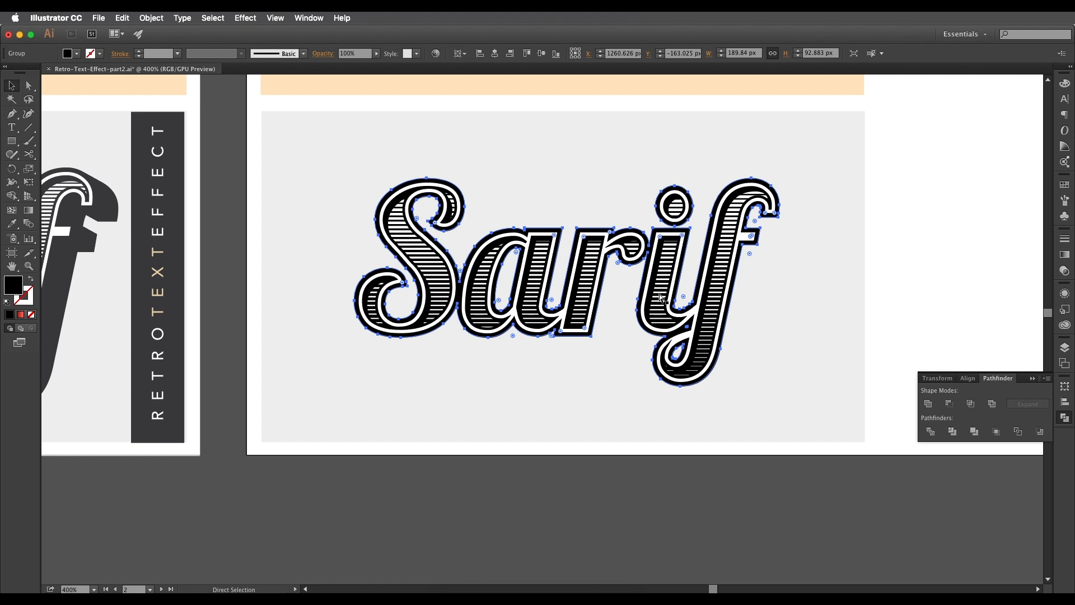
pyautogui.press('v')
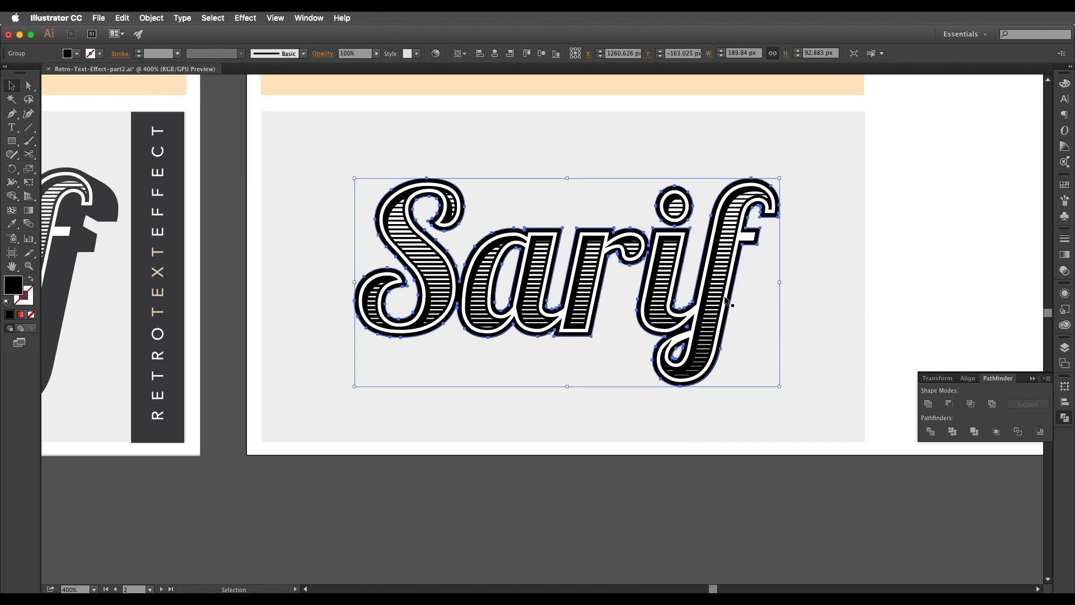
# Step: Duplicate the united black outline about 11 px right and 11.5 px down, behind the lettering, and select both outlines
pyautogui.moveTo(730, 308); pyautogui.dragTo(759, 336)
pyautogui.keyDown('shift'); pyautogui.click(777, 202); pyautogui.keyUp('shift')
pyautogui.scroll(1, 781, 210)
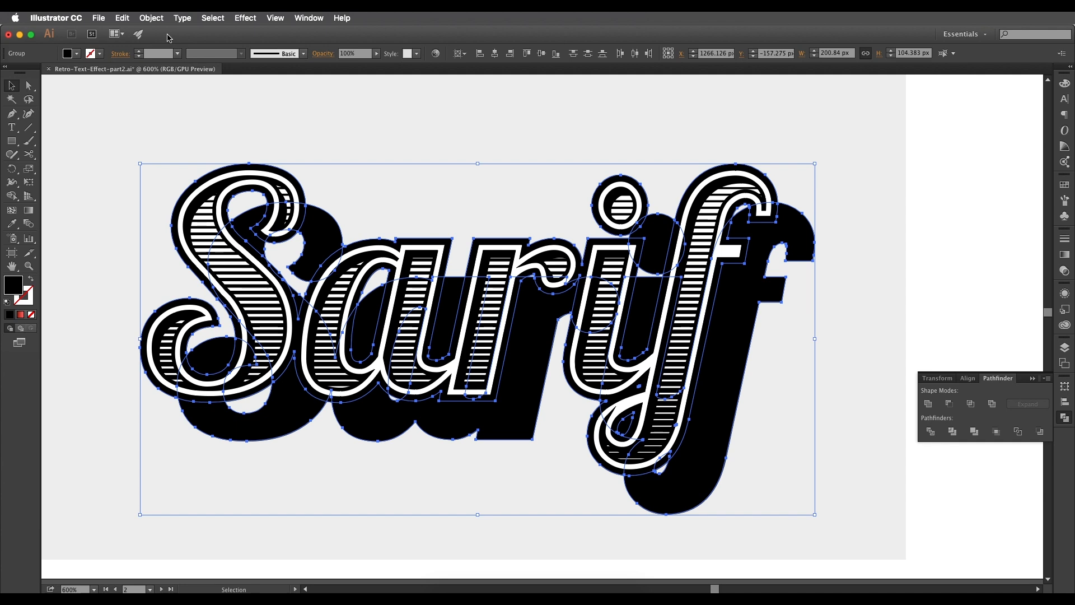
# Step: Blend the original black outline with its offset copy using matching anchor points on the f
pyautogui.click(153, 18)
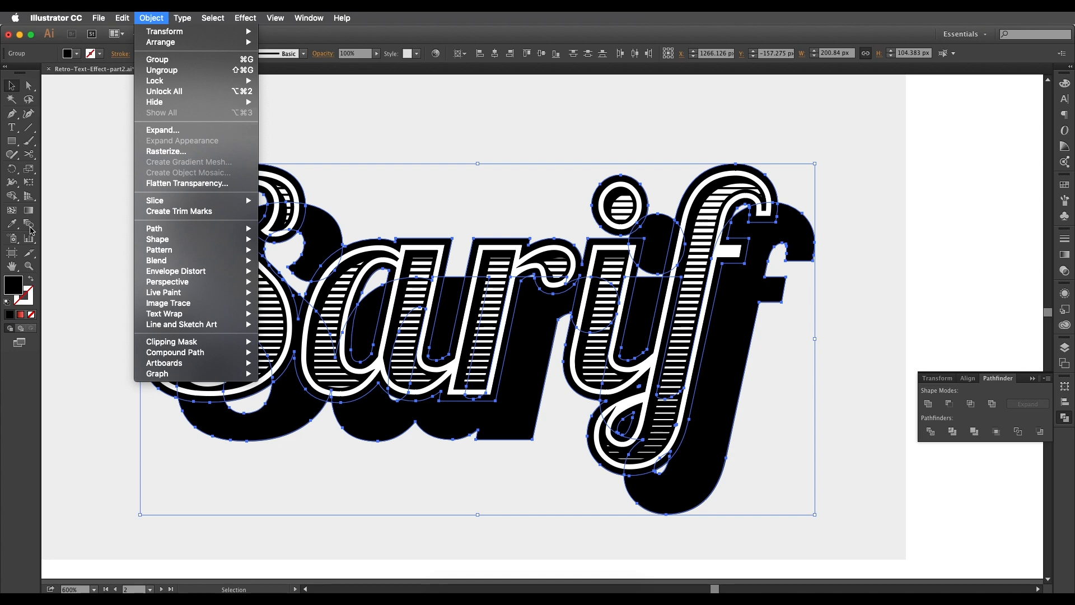
pyautogui.click(29, 225)
pyautogui.doubleClick(29, 225)
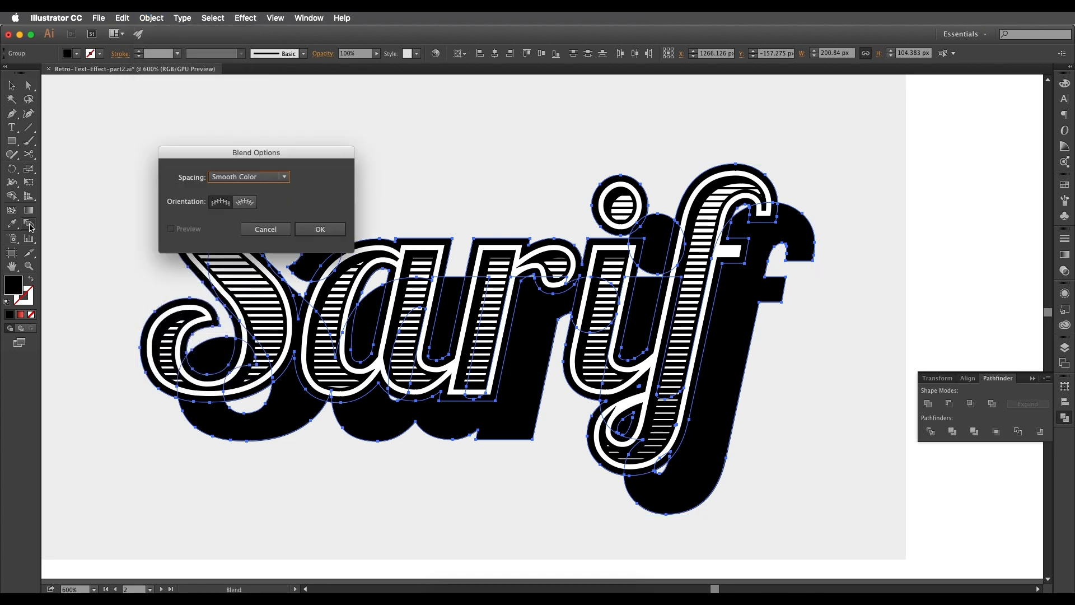
pyautogui.click(266, 230)
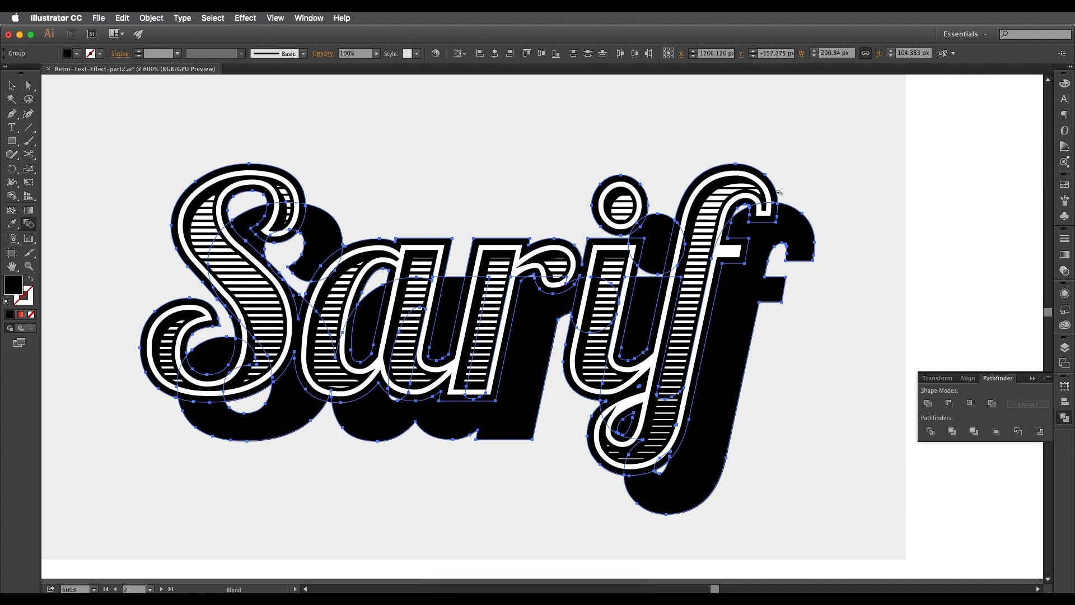
pyautogui.click(815, 235)
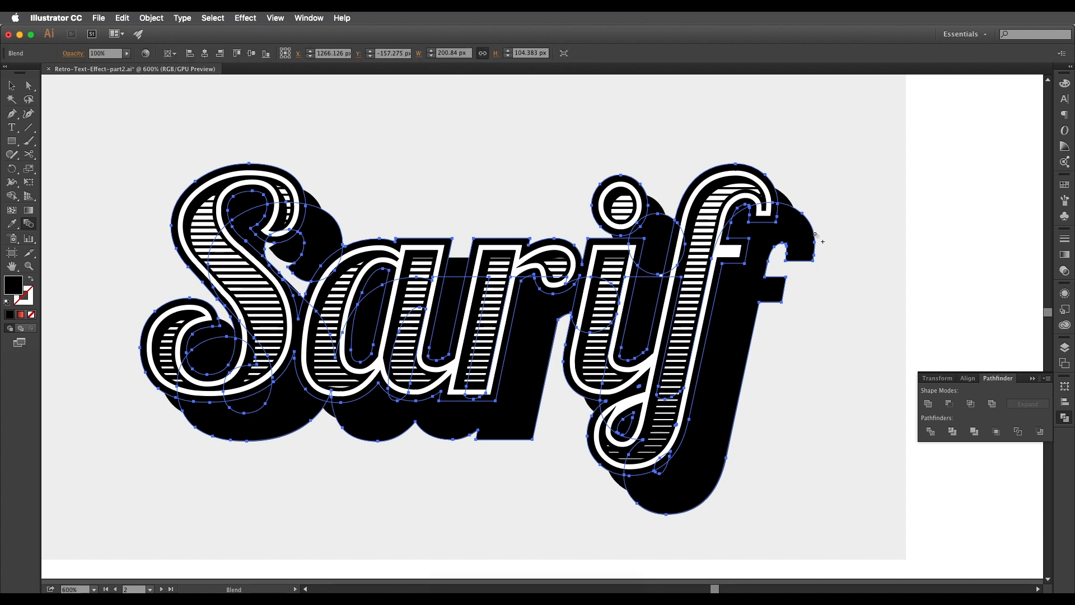
# Step: Set the blend spacing to Specified Steps with preview on, raising the step count beyond 36 to smooth the extrusion's edges
pyautogui.scroll(3, 800, 205)
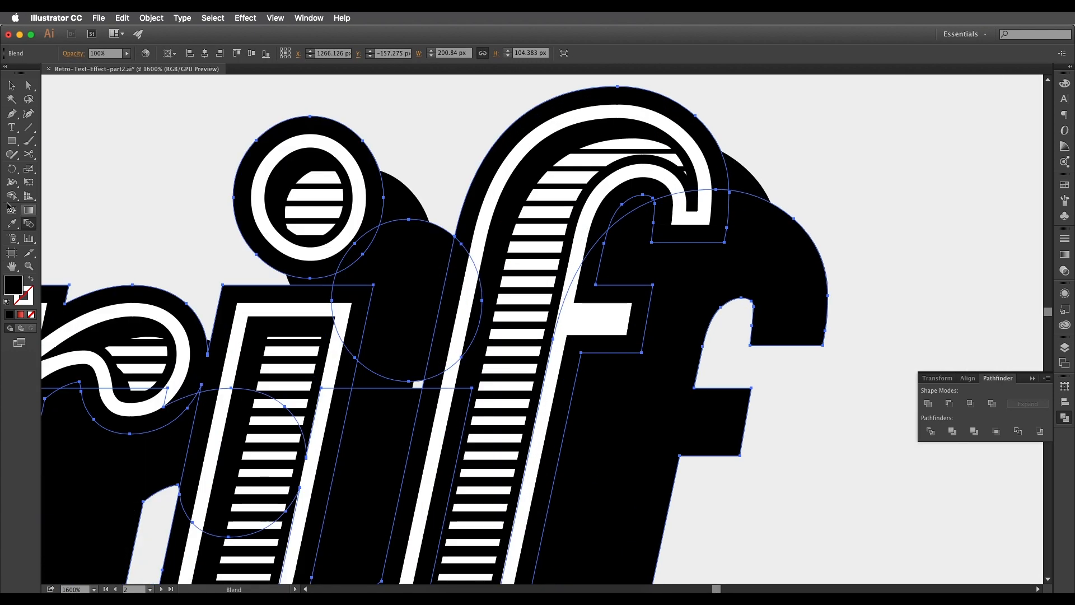
pyautogui.doubleClick(26, 224)
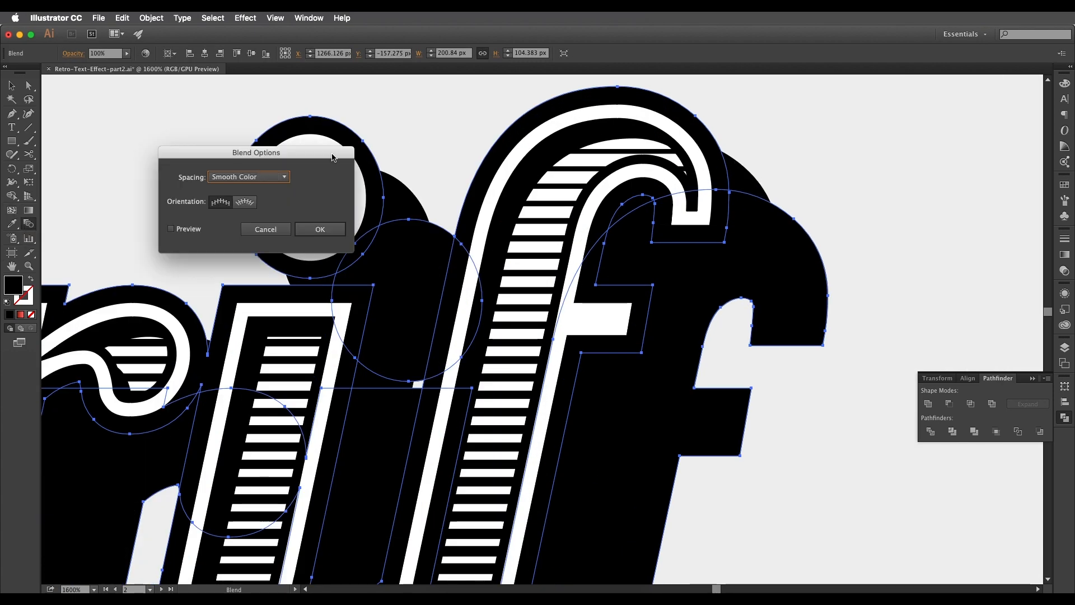
pyautogui.moveTo(333, 157); pyautogui.dragTo(270, 109)
pyautogui.click(125, 181)
pyautogui.click(186, 128)
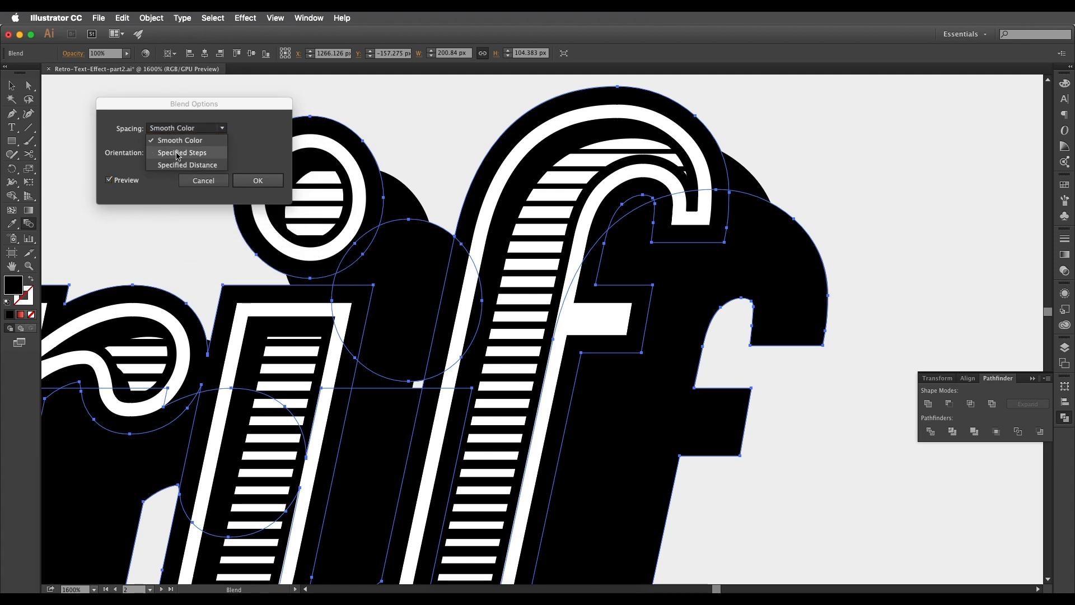
pyautogui.click(178, 149)
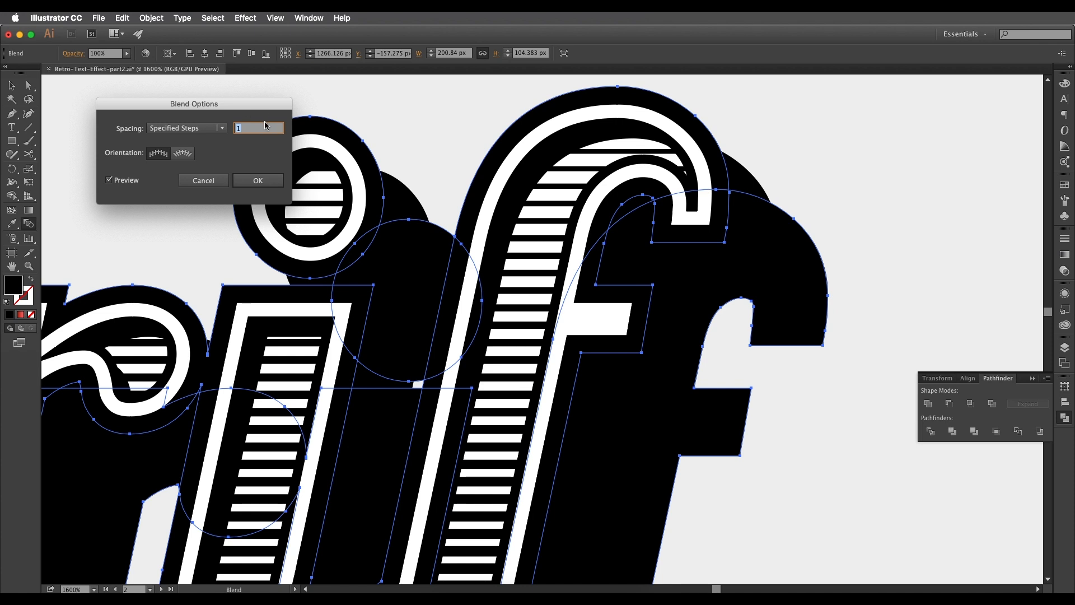
pyautogui.press('Up')
pyautogui.press('Up')
pyautogui.press('Up')
pyautogui.press('Up')
pyautogui.press('Up')
pyautogui.press('Up')
pyautogui.press('Up')
pyautogui.press('Up')
pyautogui.press('Up')
pyautogui.press('Up')
pyautogui.press('Up')
pyautogui.press('Up')
pyautogui.press('Up')
pyautogui.press('Up')
pyautogui.press('Up')
pyautogui.press('Up')
pyautogui.press('Up')
pyautogui.press('Up')
pyautogui.press('Up')
pyautogui.press('Up')
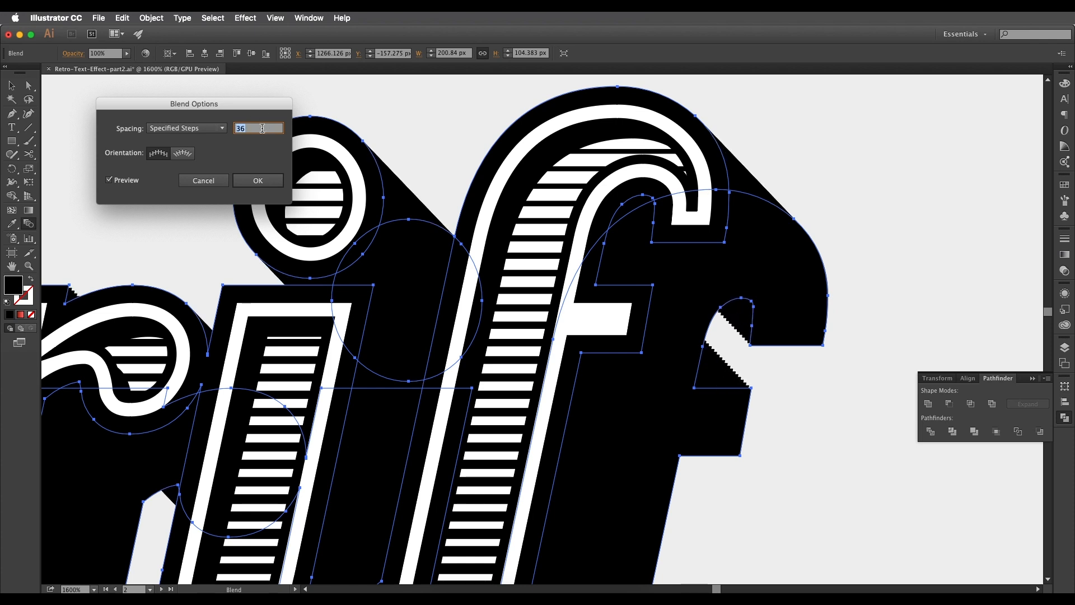
pyautogui.press('Up')
pyautogui.press('Up')
pyautogui.press('Up')
pyautogui.press('Up')
pyautogui.press('Up')
pyautogui.press('Up')
pyautogui.press('Up')
pyautogui.press('Up')
pyautogui.press('Up')
pyautogui.press('Up')
pyautogui.press('Up')
pyautogui.press('Up')
pyautogui.press('Up')
pyautogui.press('Up')
pyautogui.press('Up')
pyautogui.press('Up')
pyautogui.press('Up')
pyautogui.press('Up')
pyautogui.press('Up')
pyautogui.press('Up')
pyautogui.press('Up')
pyautogui.click(258, 180)
pyautogui.press('v')
# Step: Expand the blend with Object and Fill enabled, and unite the expanded copies into a single extrusion shape
pyautogui.scroll(-3, 552, 350)
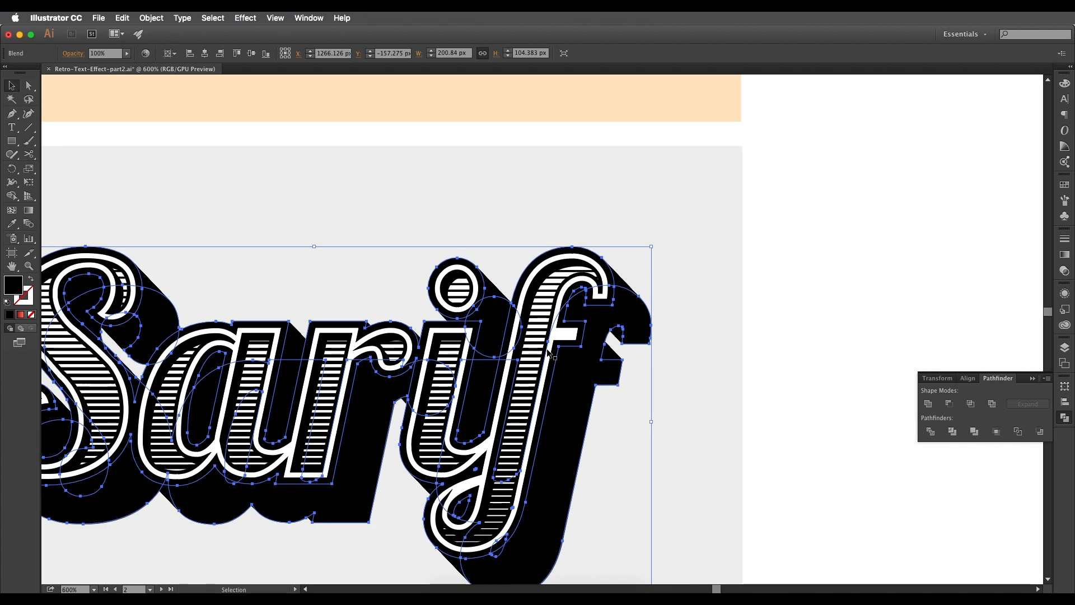
pyautogui.scroll(-2, 551, 350)
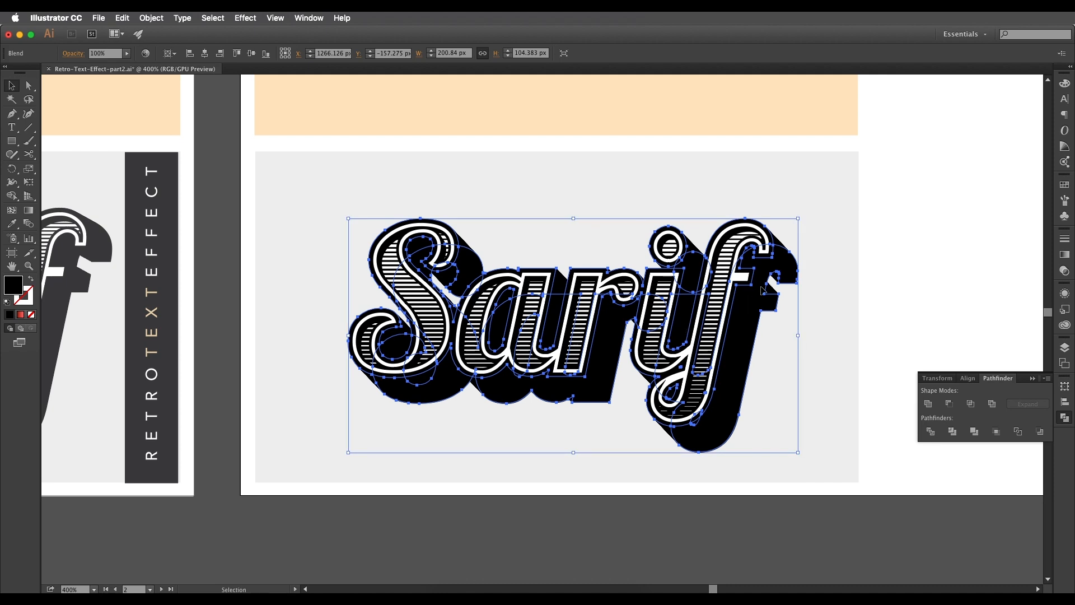
pyautogui.click(146, 18)
pyautogui.click(168, 127)
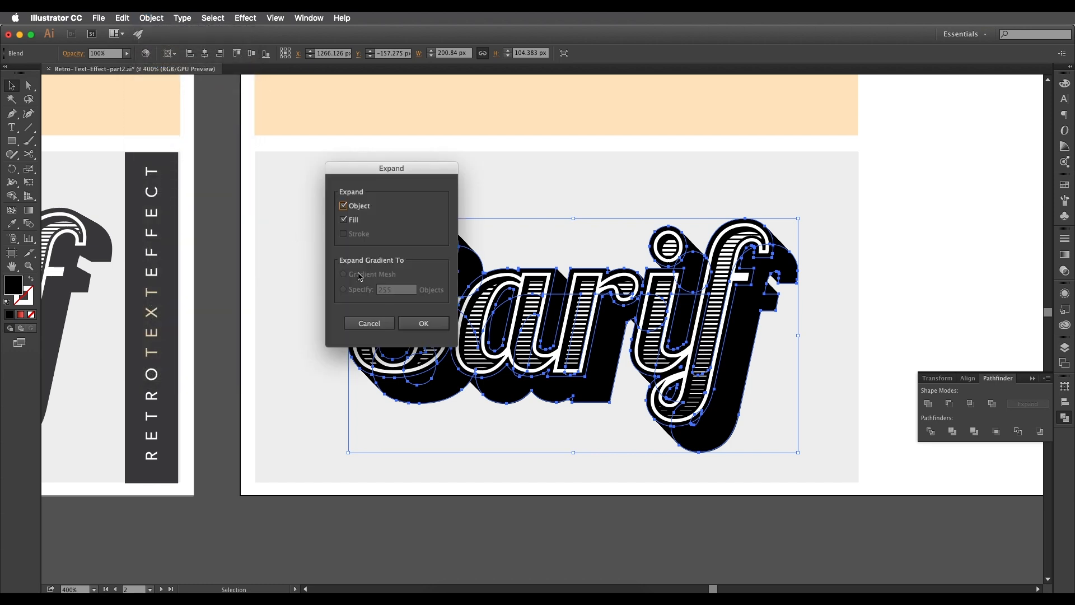
pyautogui.click(423, 323)
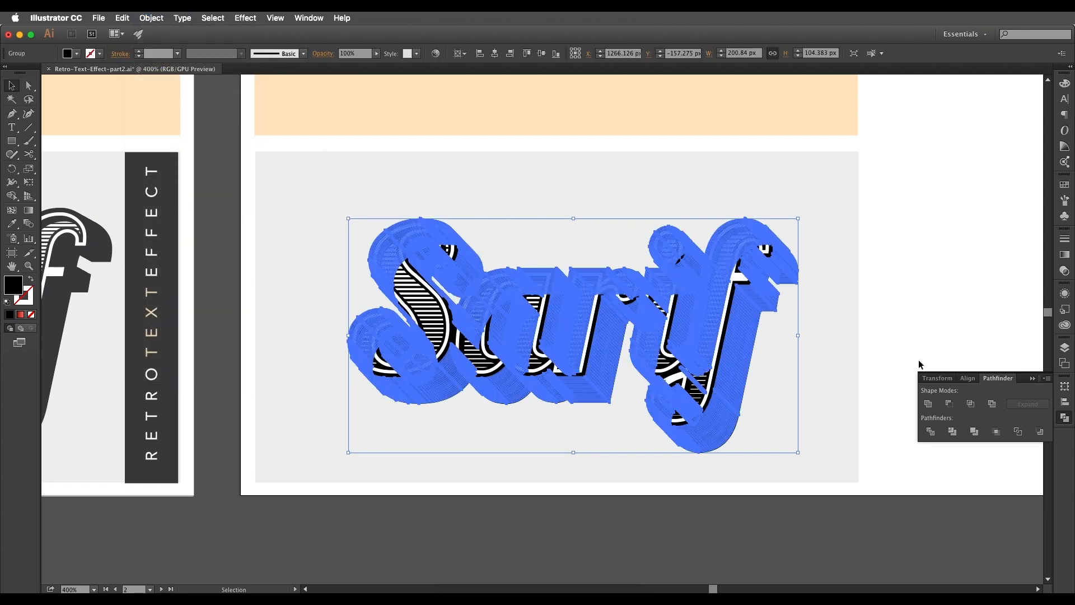
pyautogui.click(929, 404)
# Step: Examine the united extrusion's edges up close and compare the lettering with the reference artwork
pyautogui.moveTo(886, 287); pyautogui.dragTo(880, 253)
pyautogui.click(868, 264)
pyautogui.click(760, 245)
pyautogui.press('super+minus')
pyautogui.press('super+minus')
pyautogui.moveTo(509, 331); pyautogui.dragTo(494, 244)
pyautogui.scroll(2, 657, 260)
pyautogui.scroll(2, 440, 240)
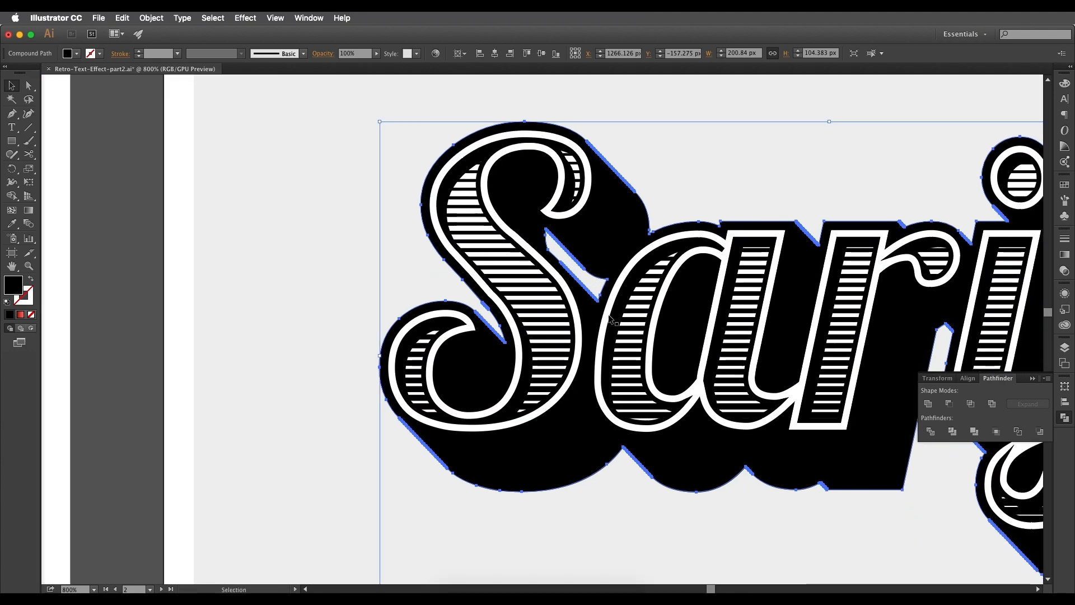
pyautogui.moveTo(865, 329); pyautogui.dragTo(604, 294)
pyautogui.scroll(-2, 604, 294)
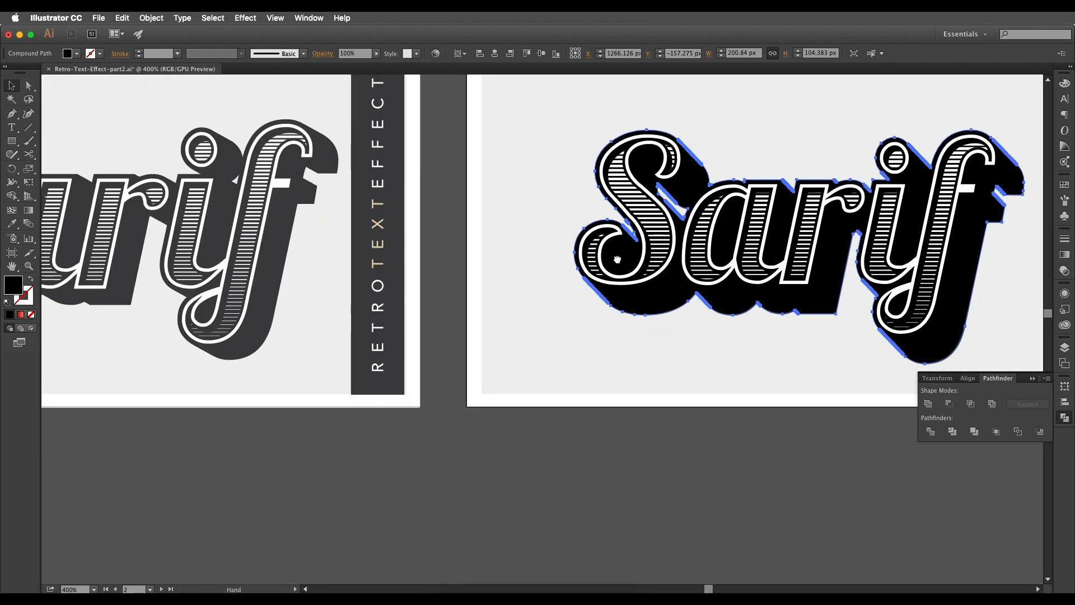
pyautogui.click(495, 407)
pyautogui.moveTo(356, 339); pyautogui.dragTo(694, 323)
pyautogui.moveTo(581, 193); pyautogui.dragTo(383, 276)
pyautogui.moveTo(584, 265); pyautogui.dragTo(370, 246)
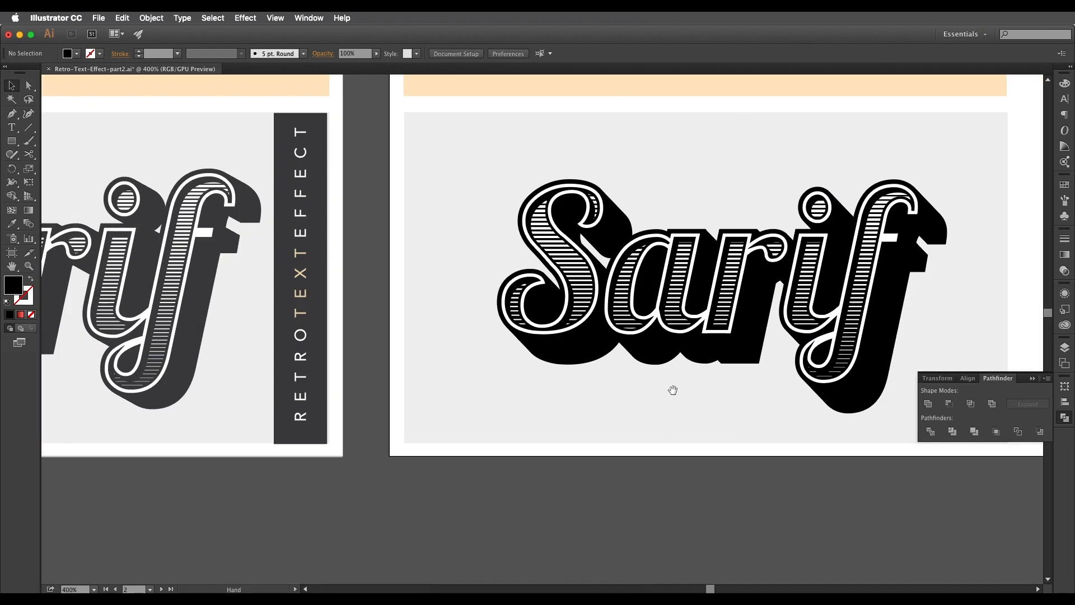
pyautogui.moveTo(673, 389); pyautogui.dragTo(562, 354)
pyautogui.moveTo(487, 341); pyautogui.dragTo(543, 325)
# Step: Recolour the united extrusion with the dark grey #414042 sampled from the reference lettering's extrusion
pyautogui.click(779, 337)
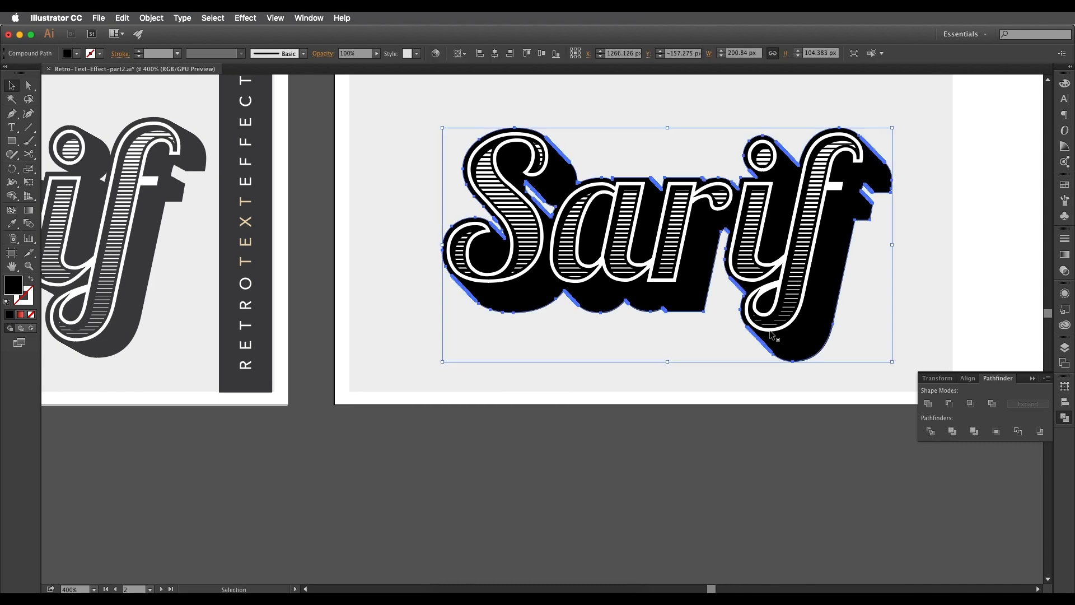
pyautogui.press('i')
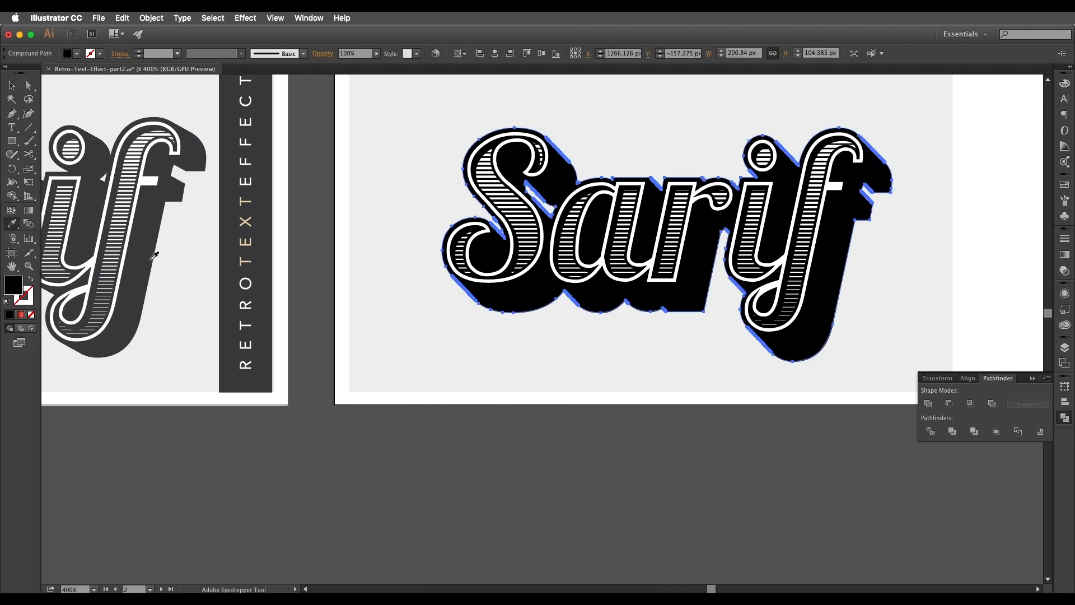
pyautogui.click(132, 260)
pyautogui.doubleClick(15, 285)
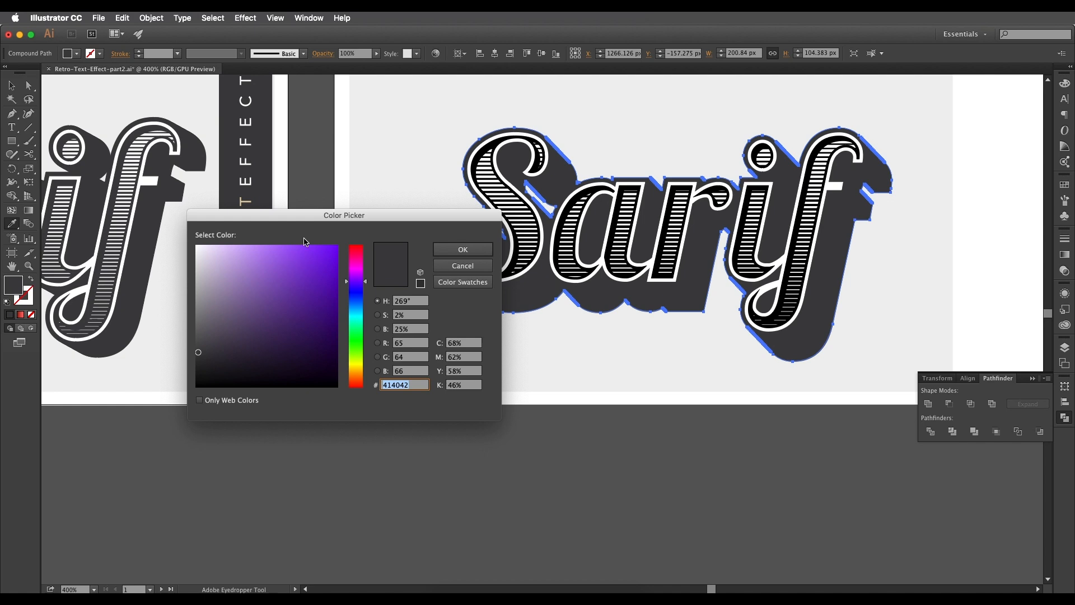
pyautogui.moveTo(313, 223); pyautogui.dragTo(342, 180)
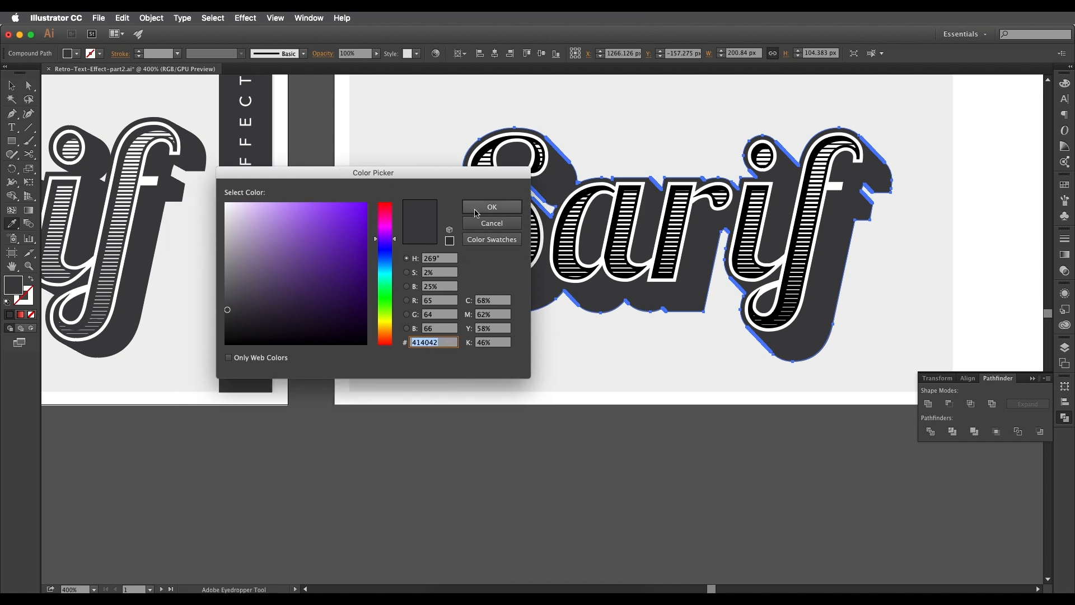
pyautogui.click(492, 206)
# Step: Apply the extrusion's dark grey to the inner shadow and the horizontal stripes inside the letters, and deselect them
pyautogui.moveTo(612, 213); pyautogui.dragTo(644, 219)
pyautogui.scroll(2, 641, 222)
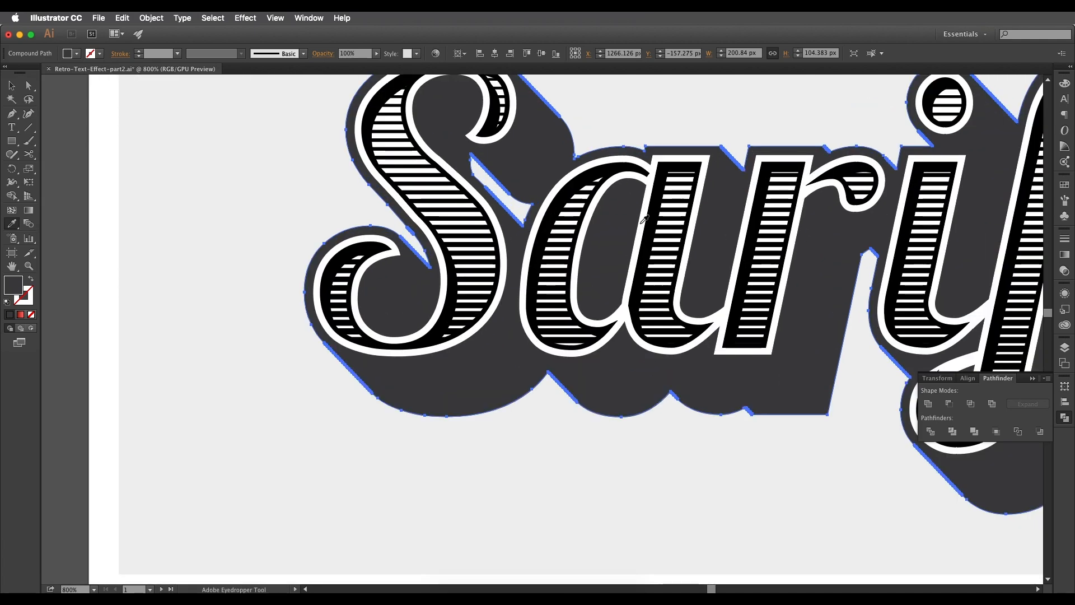
pyautogui.click(11, 86)
pyautogui.moveTo(514, 258); pyautogui.dragTo(399, 272)
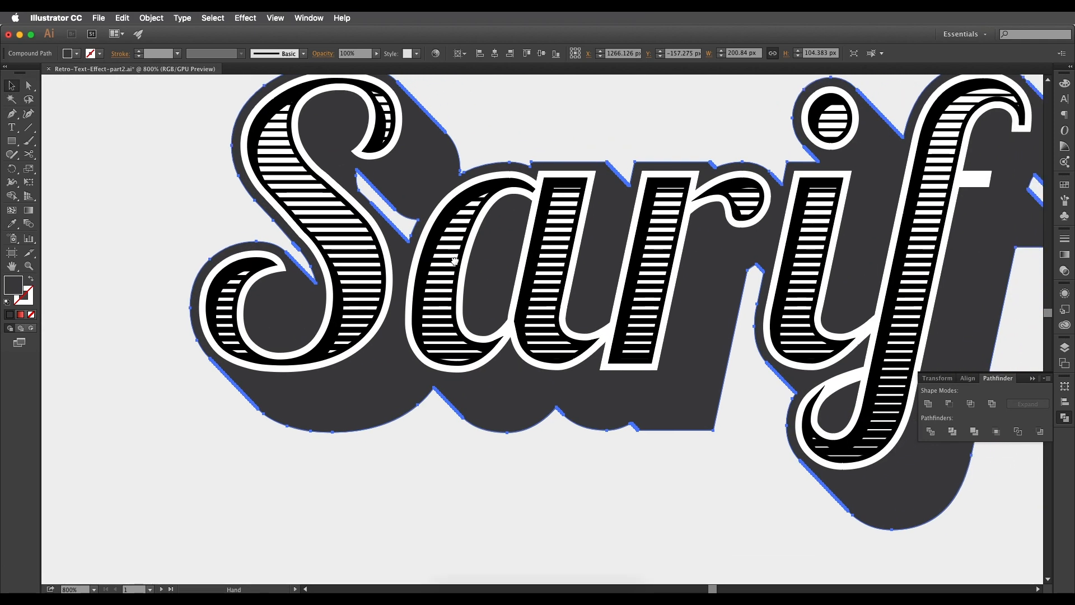
pyautogui.click(451, 224)
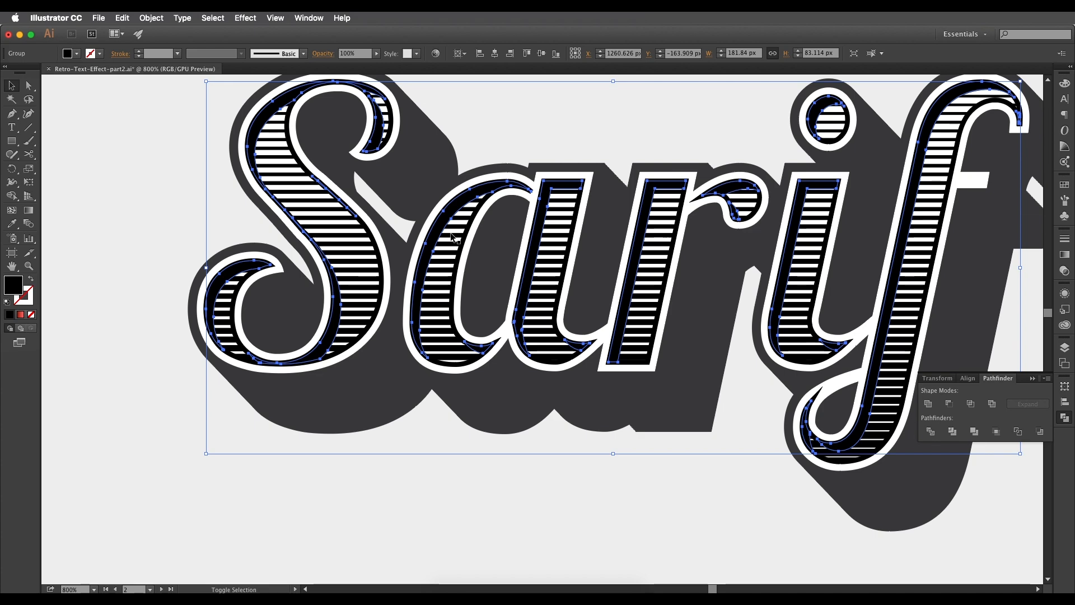
pyautogui.keyDown('shift'); pyautogui.click(451, 233); pyautogui.keyUp('shift')
pyautogui.press('i')
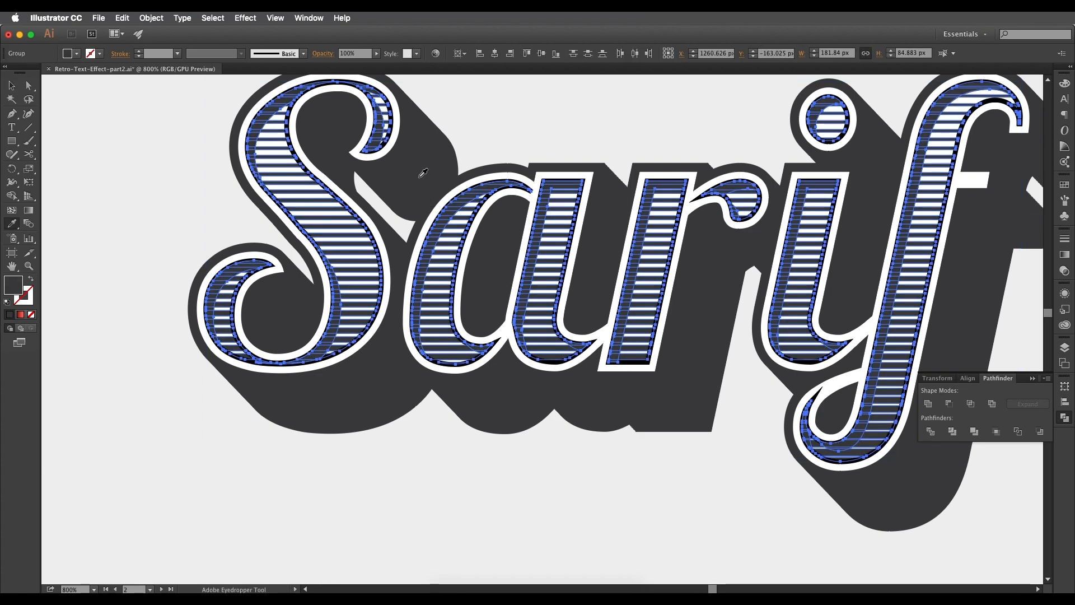
pyautogui.hotkey('ctrl', '+')
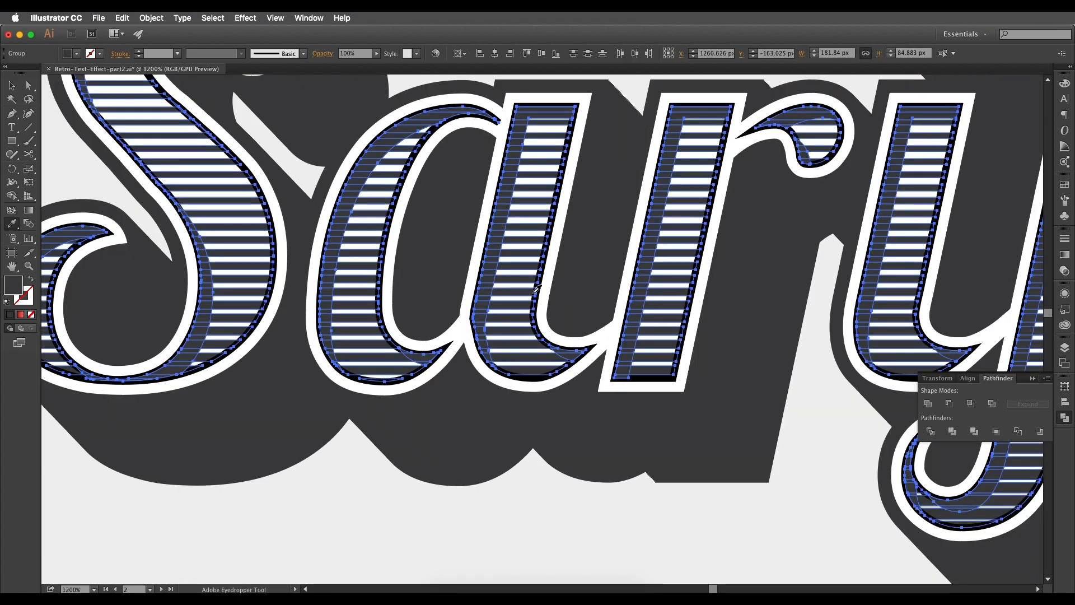
pyautogui.press('v')
pyautogui.click(542, 485)
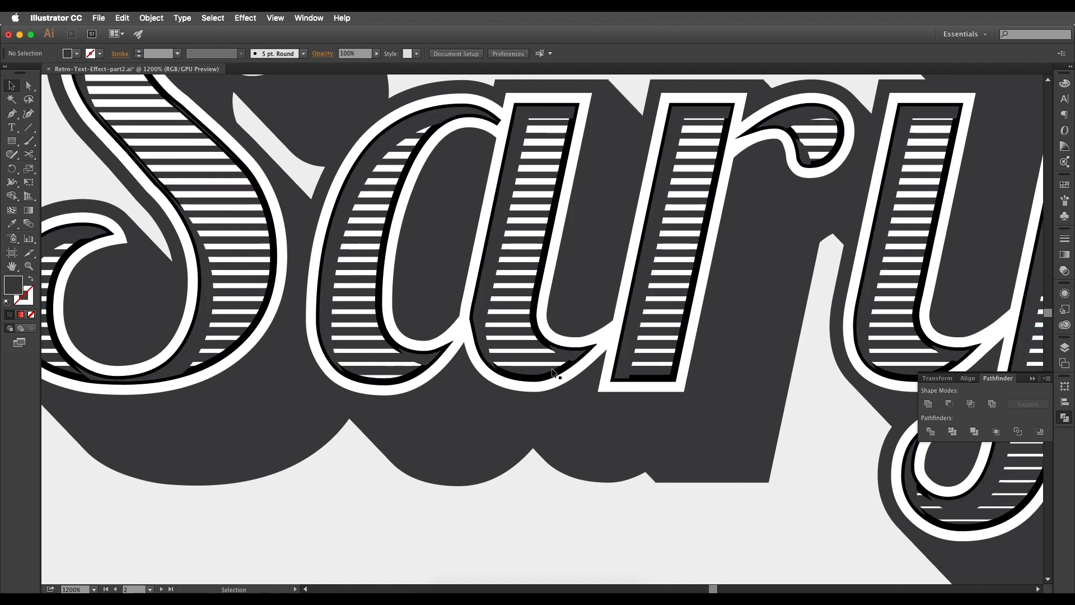
# Step: Apply the extrusion's dark grey to only the stroke of the 1 px black outline inside the white letter border, and deselect it
pyautogui.hotkey('ctrl', '+')
pyautogui.click(528, 315)
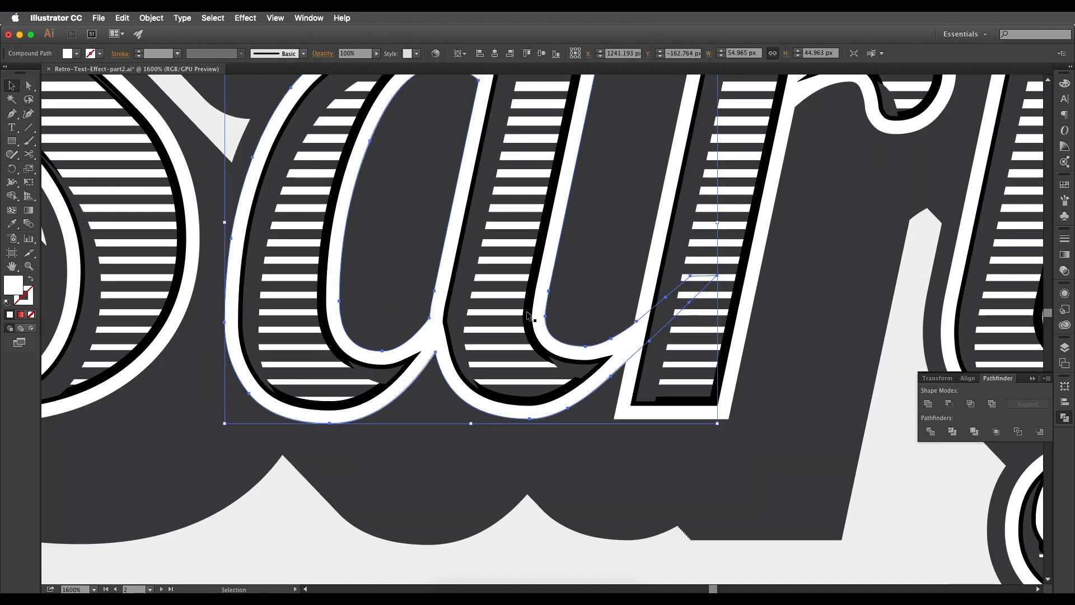
pyautogui.moveTo(519, 288); pyautogui.dragTo(550, 367)
pyautogui.press('i')
pyautogui.click(434, 276)
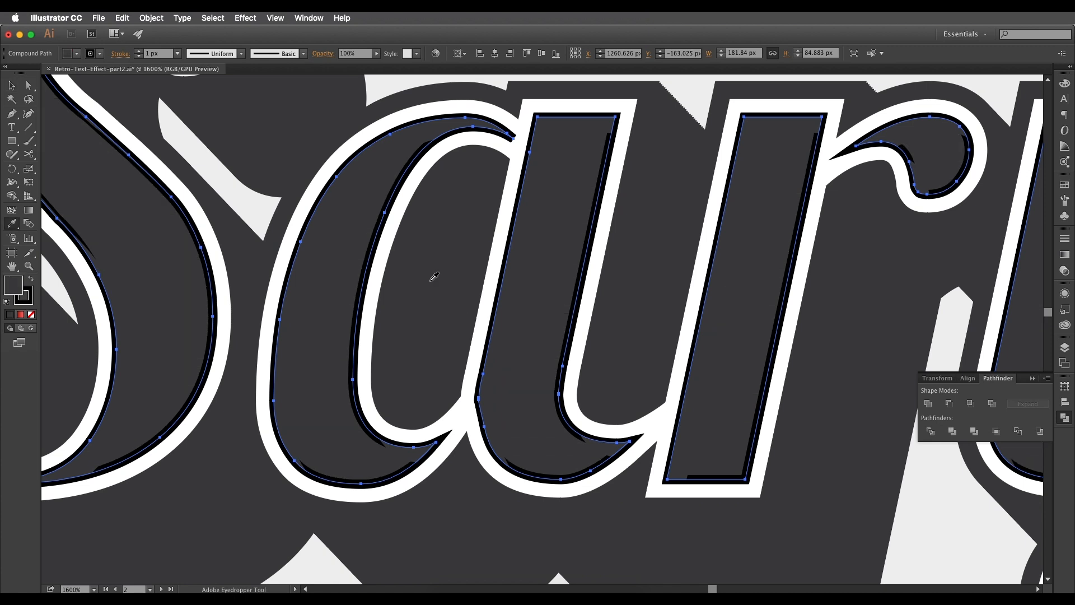
pyautogui.hotkey('ctrl', 'z')
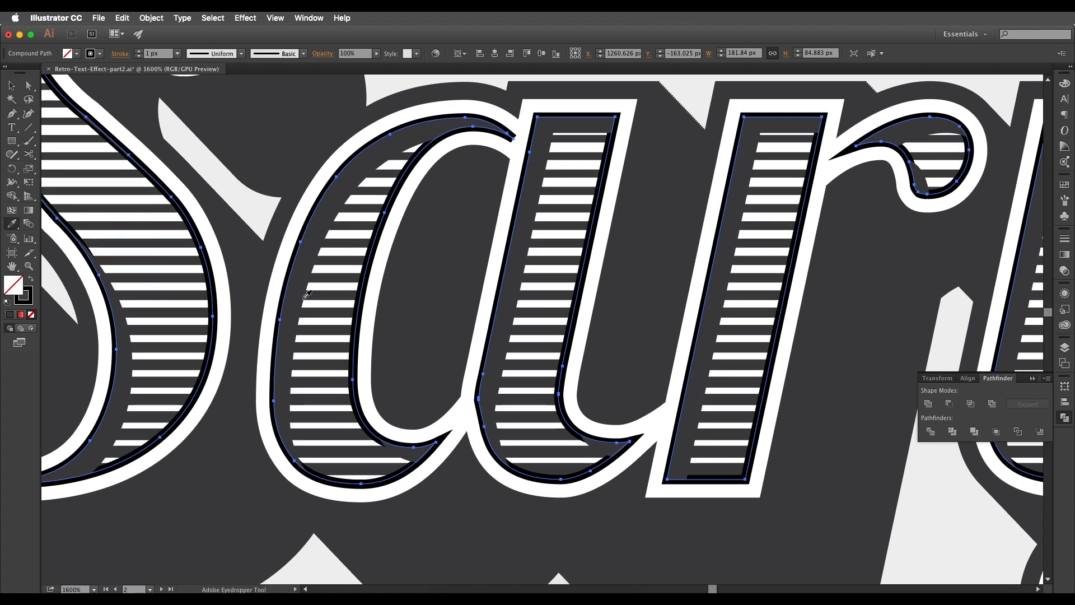
pyautogui.click(25, 297)
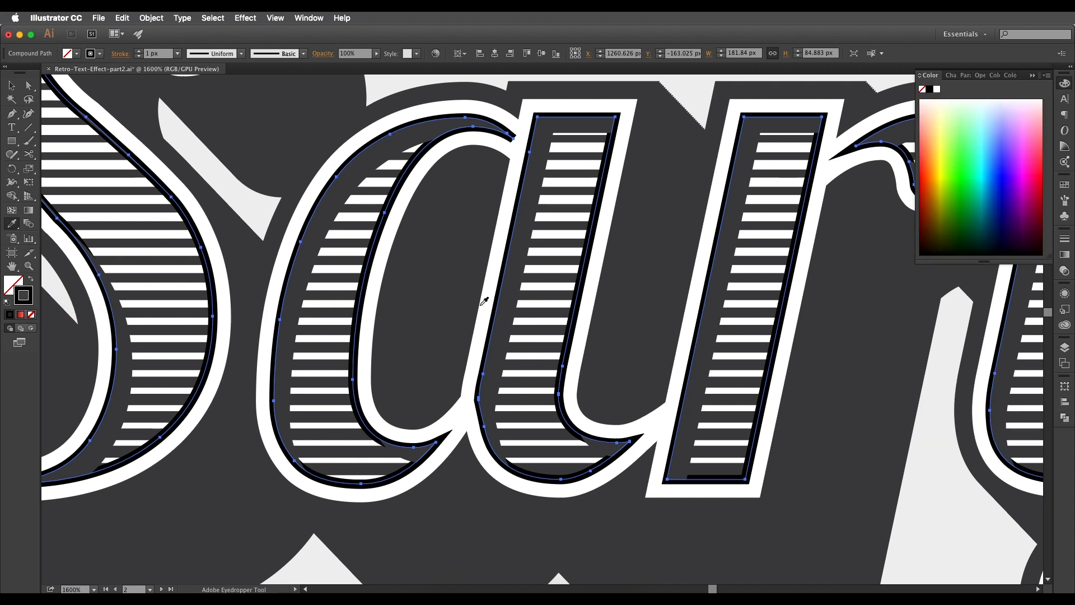
pyautogui.keyDown('shift'); pyautogui.click(430, 288); pyautogui.keyUp('shift')
pyautogui.click(11, 86)
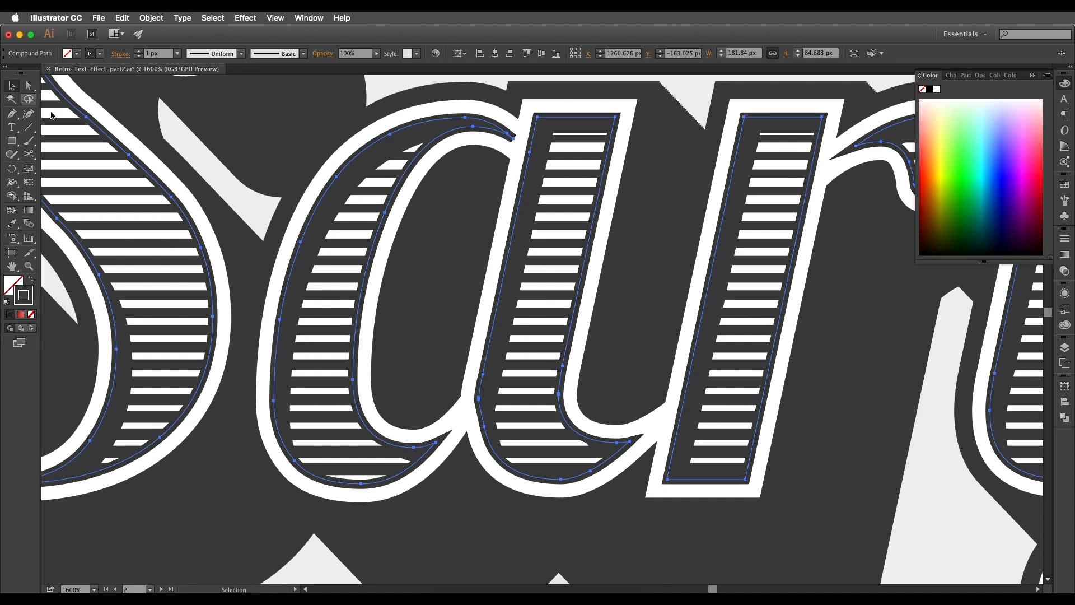
pyautogui.scroll(-3, 421, 260)
pyautogui.scroll(-2, 493, 421)
pyautogui.click(506, 442)
# Step: Examine the fully recoloured Sarif lettering up close and as a whole, and compare it with the reference version
pyautogui.moveTo(507, 445); pyautogui.dragTo(739, 338)
pyautogui.scroll(-2, 655, 363)
pyautogui.scroll(4, 739, 338)
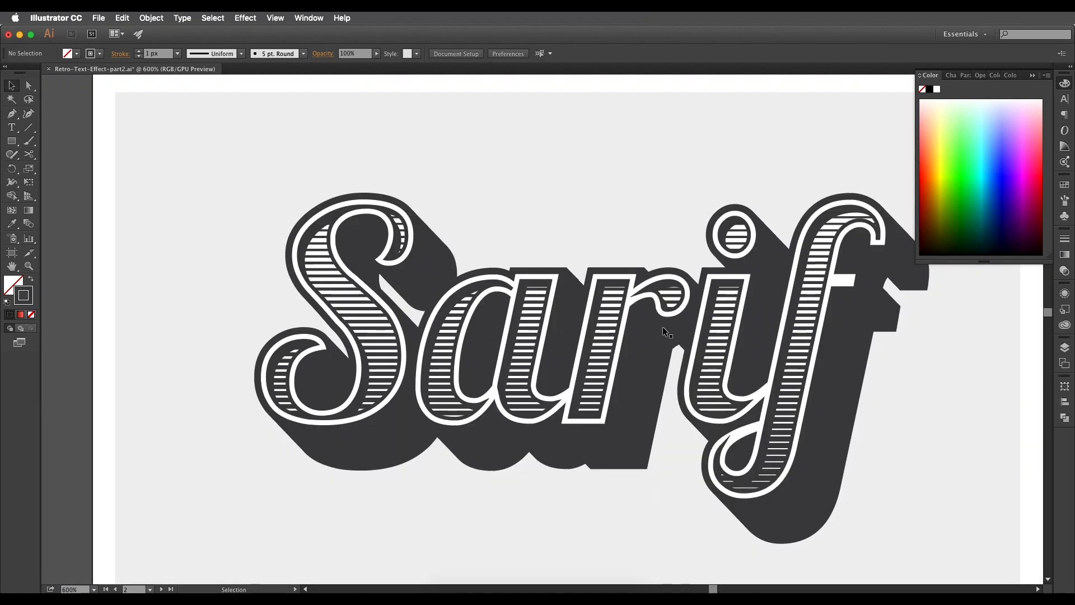
pyautogui.scroll(-2, 675, 279)
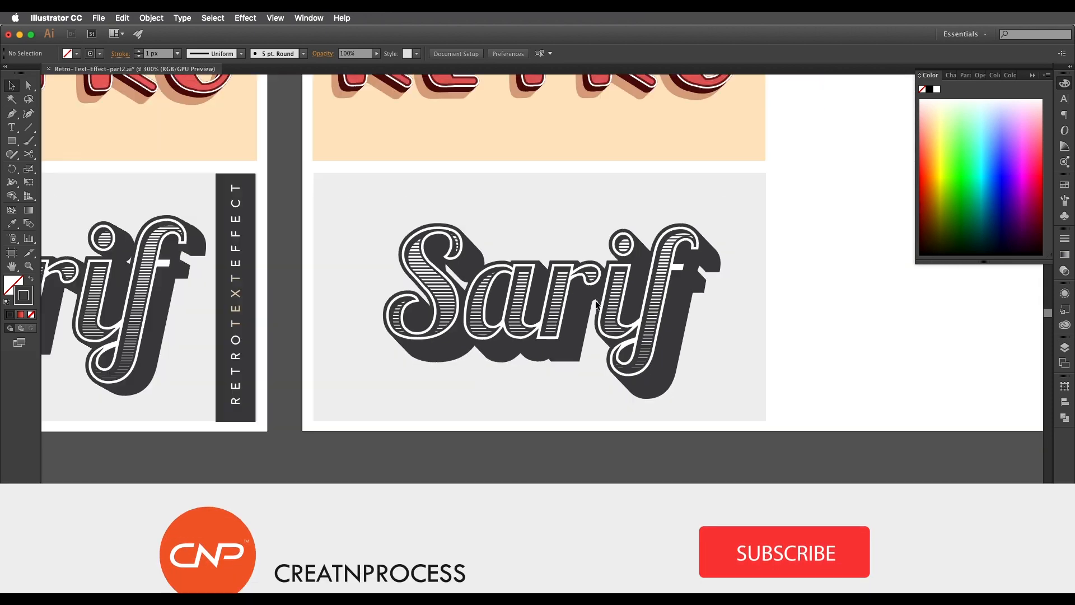
pyautogui.moveTo(596, 304)
pyautogui.mouseDown()
pyautogui.moveTo(648, 294)
pyautogui.moveTo(727, 309)
pyautogui.moveTo(598, 307)
pyautogui.mouseUp()
pyautogui.scroll(2, 643, 297)
pyautogui.scroll(-1, 727, 309)
pyautogui.scroll(1, 596, 301)
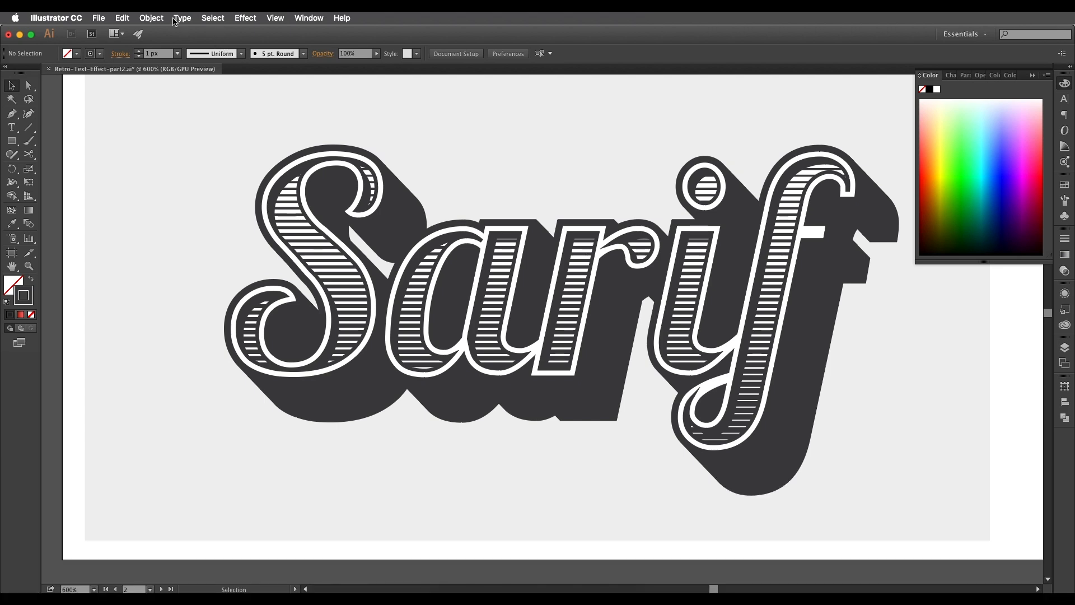
pyautogui.scroll(-1, 558, 286)
pyautogui.moveTo(634, 284); pyautogui.dragTo(1028, 346)
pyautogui.scroll(-2, 583, 303)
pyautogui.scroll(1, 657, 370)
pyautogui.moveTo(657, 369); pyautogui.dragTo(604, 356)
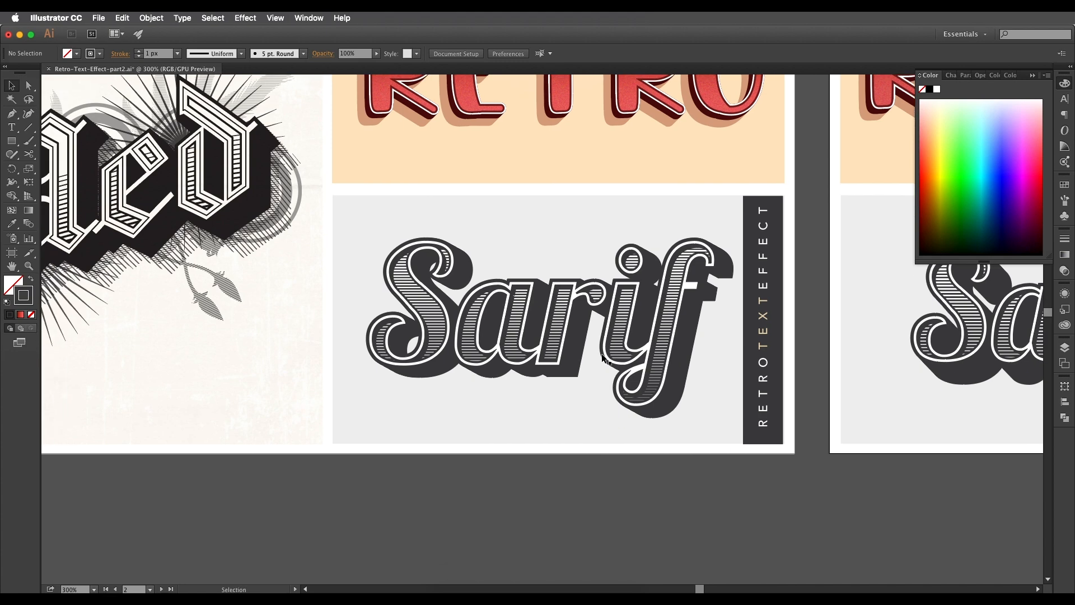
# Step: Move the Med reference artwork off its paper-textured background to beyond the right edge of the working artboard
pyautogui.moveTo(312, 312); pyautogui.dragTo(547, 437)
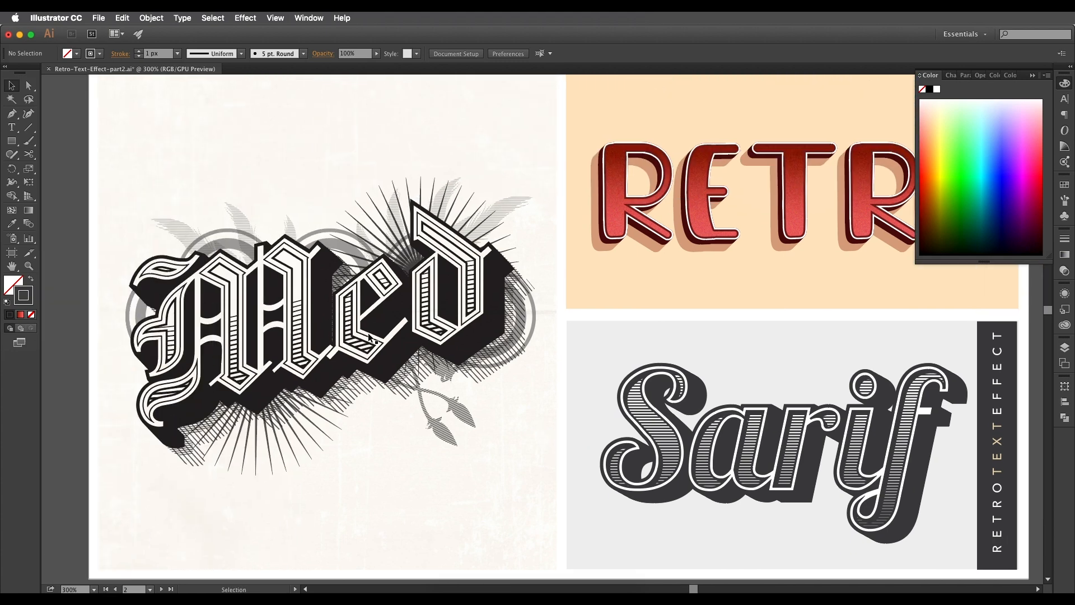
pyautogui.scroll(-1, 400, 335)
pyautogui.moveTo(399, 343); pyautogui.dragTo(927, 275)
pyautogui.scroll(-2, 430, 301)
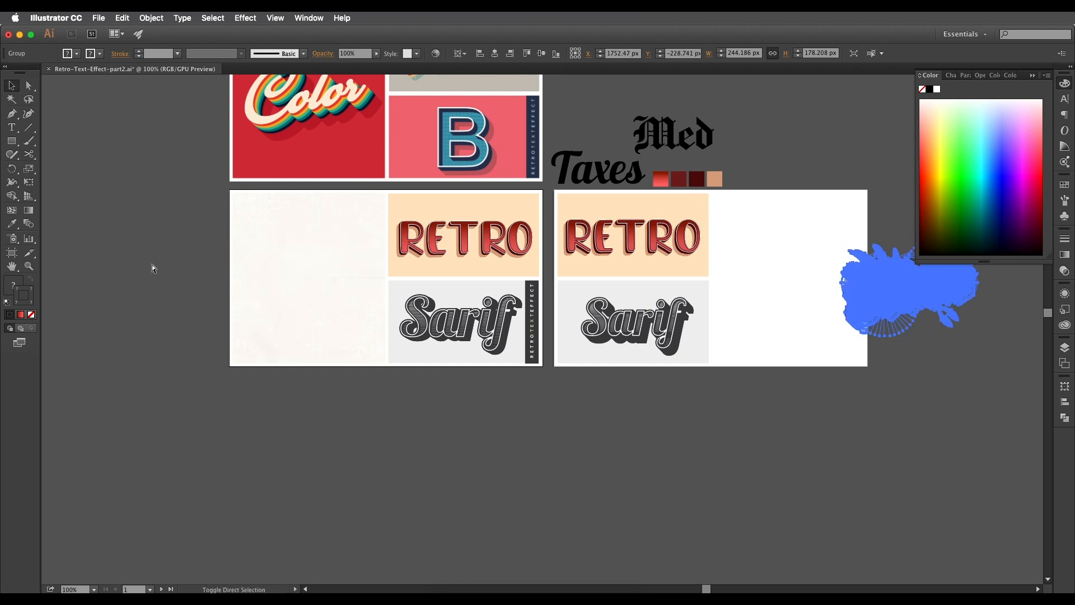
# Step: Place the finished Med artwork with its paper background beside the second artboard as a reference
pyautogui.press('super+z')
pyautogui.moveTo(329, 285); pyautogui.dragTo(380, 281)
pyautogui.press('super+z')
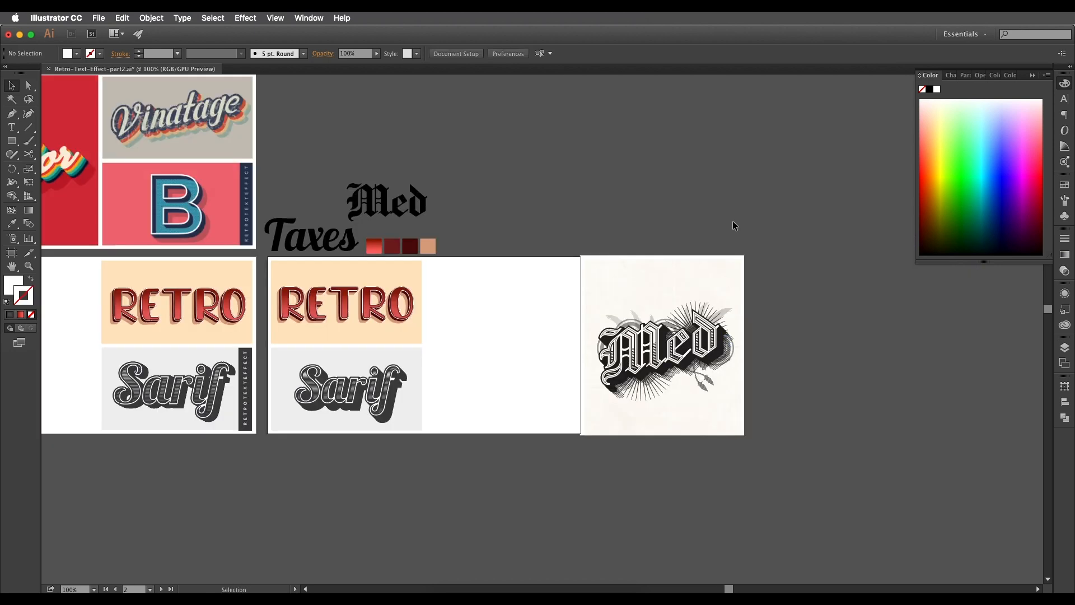
# Step: Add the text "Med" in the blank area of the second artboard, next to the RETRO and Sarif examples
pyautogui.moveTo(673, 376); pyautogui.dragTo(722, 354)
pyautogui.scroll(1, 721, 353)
pyautogui.moveTo(654, 355); pyautogui.dragTo(601, 384)
pyautogui.scroll(1, 710, 348)
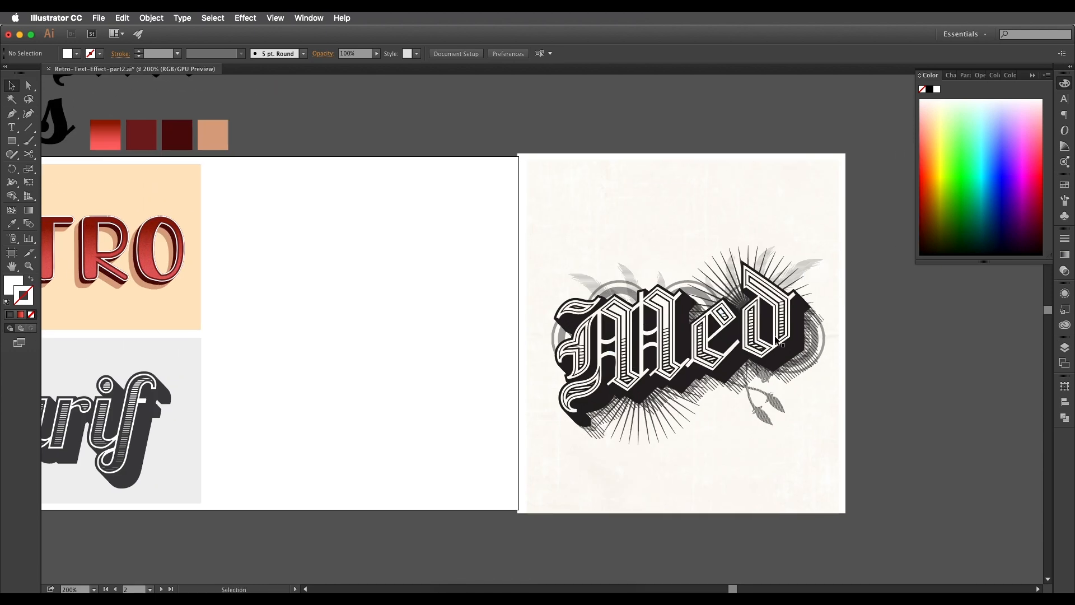
pyautogui.moveTo(354, 329); pyautogui.dragTo(495, 374)
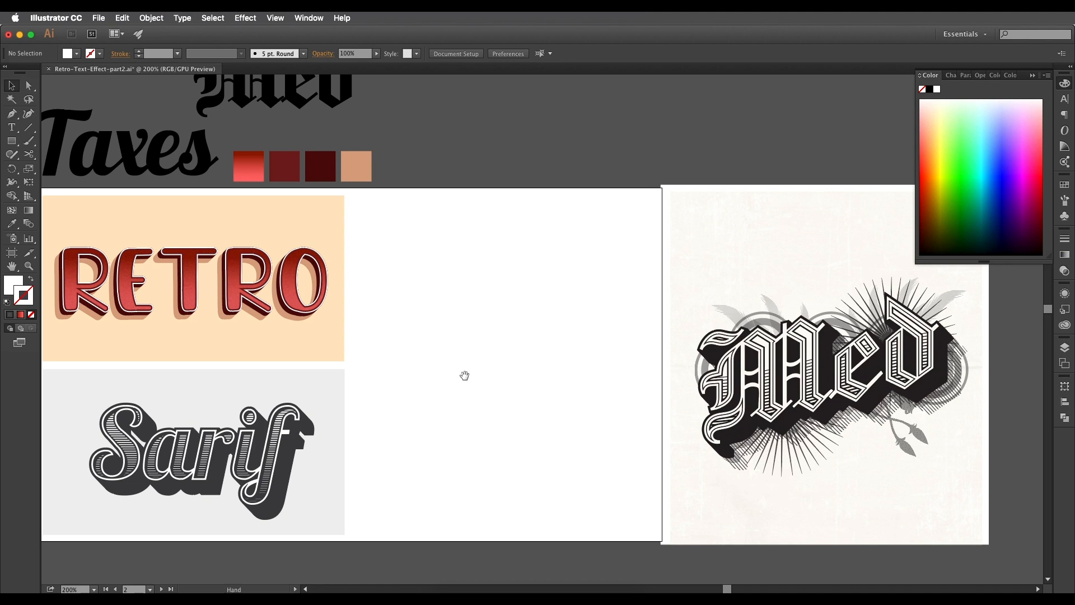
pyautogui.moveTo(495, 374); pyautogui.dragTo(559, 392)
pyautogui.press('t')
pyautogui.click(482, 375)
pyautogui.write('Med')
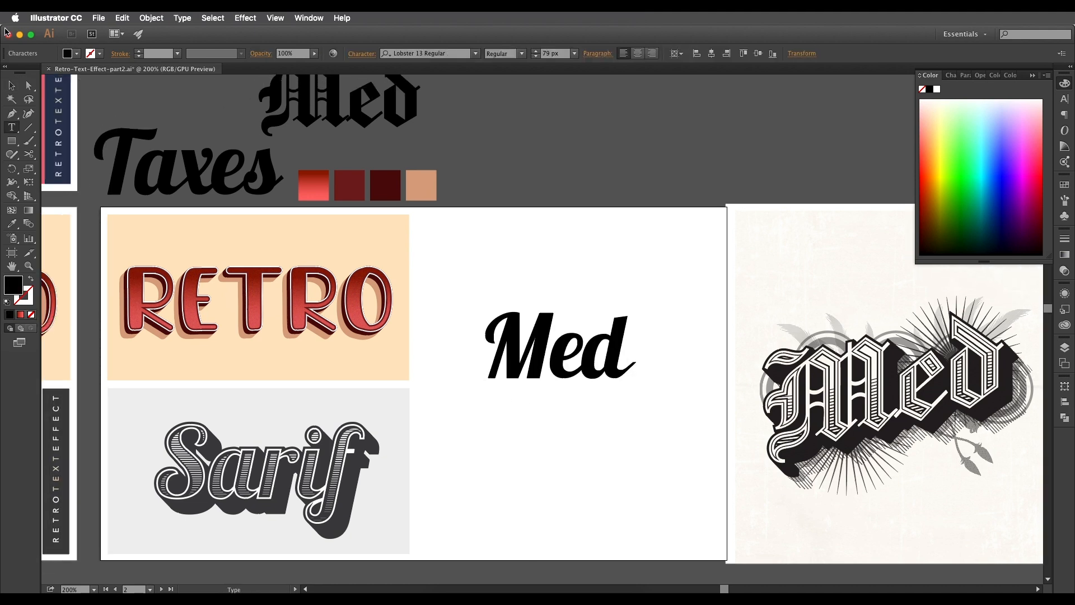
# Step: Change the new Med text's font to Chomsky, copying the font name from the existing blackletter Med text
pyautogui.click(10, 87)
pyautogui.click(392, 81)
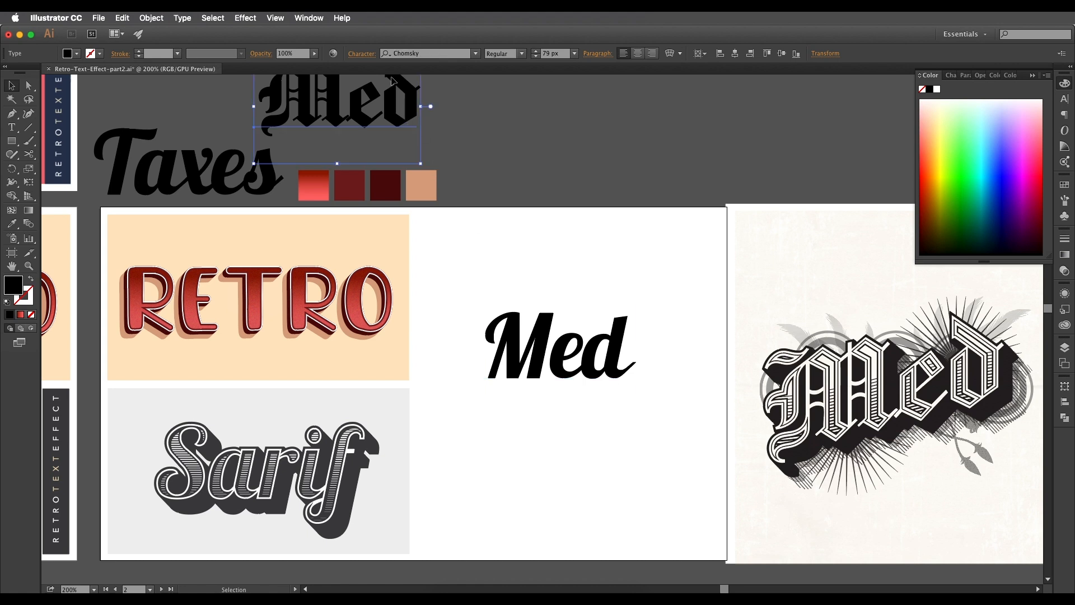
pyautogui.click(431, 56)
pyautogui.press('super+c')
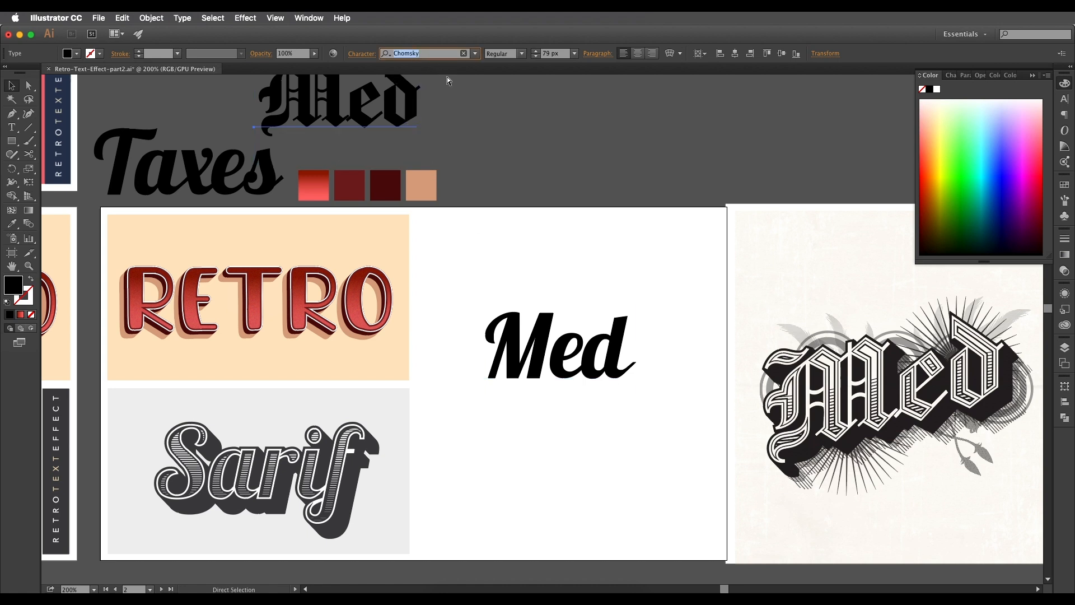
pyautogui.click(535, 329)
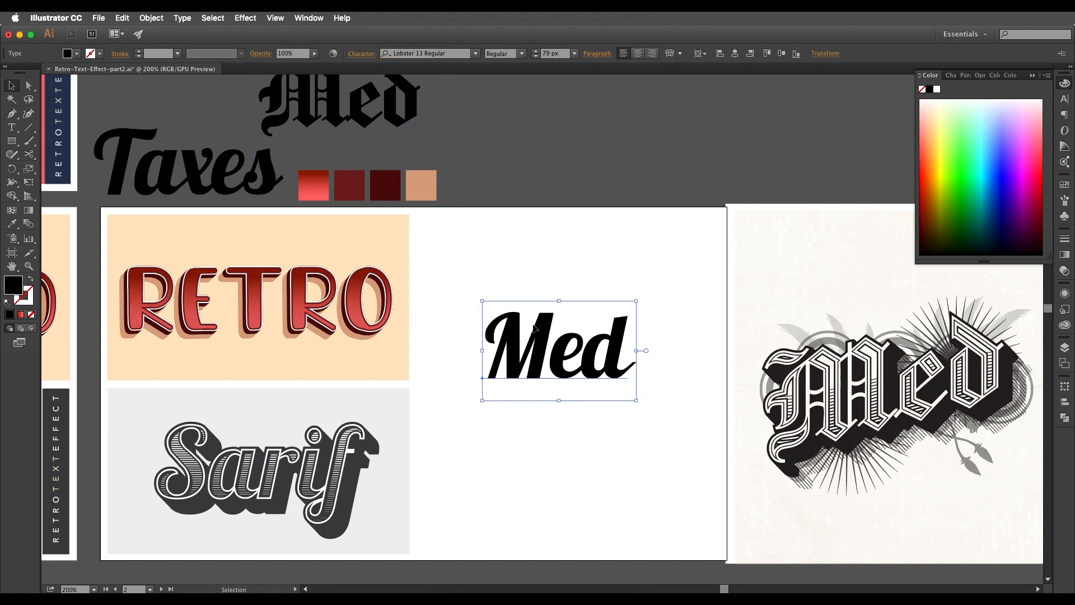
pyautogui.click(462, 56)
pyautogui.press('super+v')
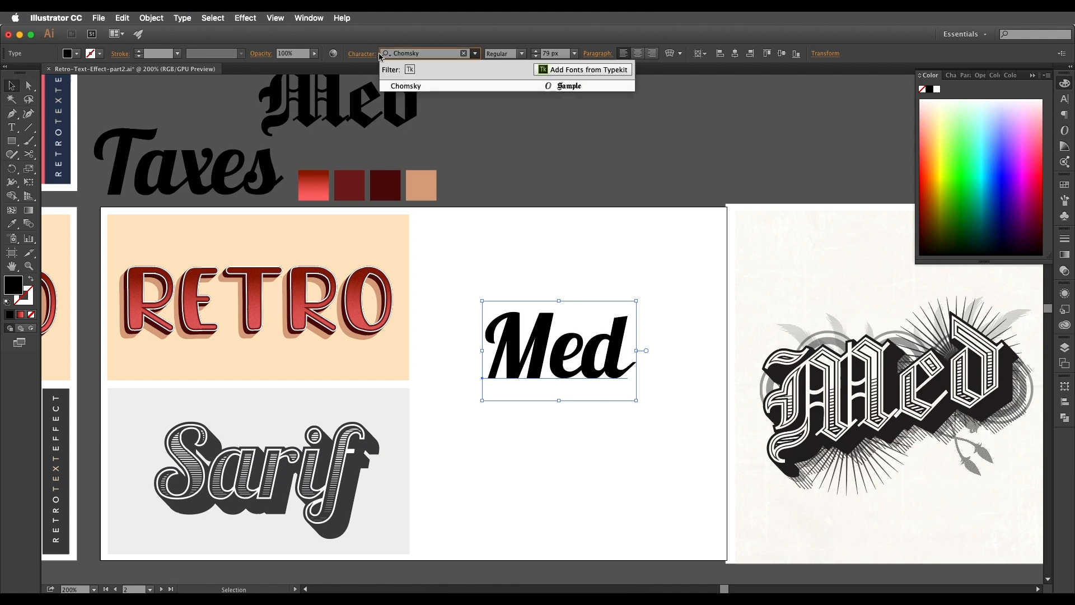
pyautogui.click(411, 87)
# Step: Position the Med text in the blank area and enlarge it to 106.9 px
pyautogui.scroll(-2, 613, 360)
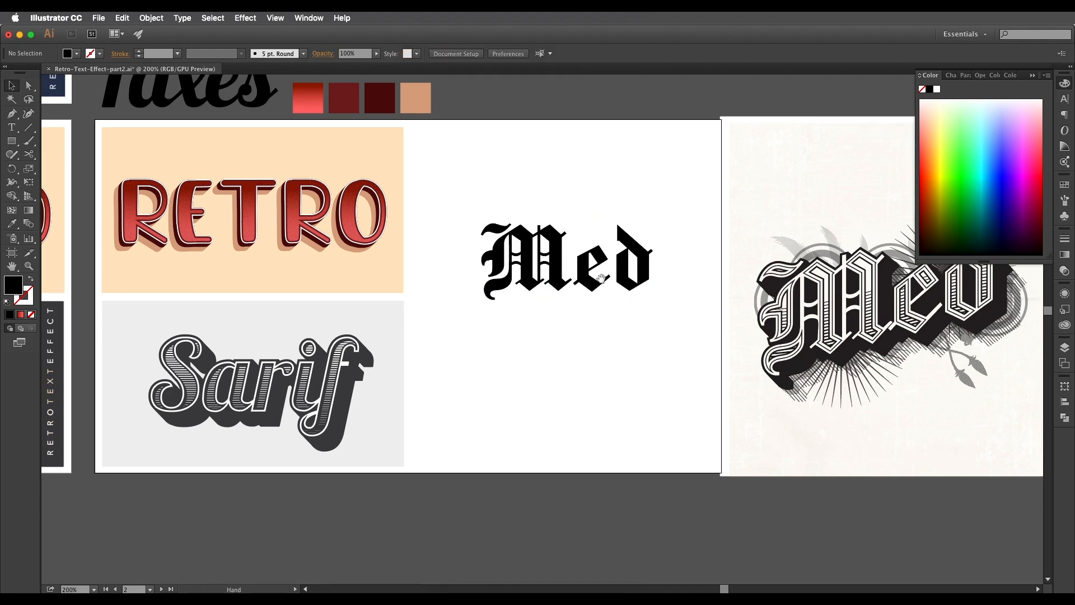
pyautogui.hscroll(3, 564, 323)
pyautogui.moveTo(568, 264); pyautogui.dragTo(598, 241)
pyautogui.moveTo(561, 331); pyautogui.dragTo(557, 365)
pyautogui.scroll(1, 482, 376)
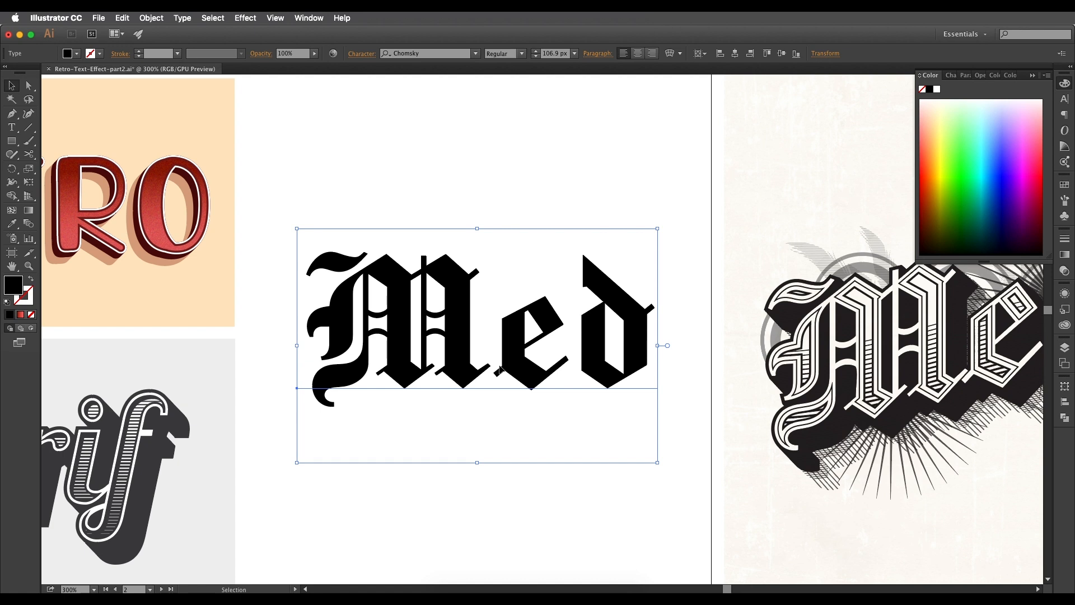
# Step: Tighten the Med text's tracking to -54 so the letters sit closer together
pyautogui.click(365, 55)
pyautogui.click(348, 137)
pyautogui.press('Down')
pyautogui.press('Down')
pyautogui.press('Down')
pyautogui.press('Down')
pyautogui.press('Down')
pyautogui.press('Down')
pyautogui.press('Down')
pyautogui.press('Down')
pyautogui.press('Down')
pyautogui.press('Down')
pyautogui.press('Down')
pyautogui.press('Down')
pyautogui.press('Down')
pyautogui.press('Down')
pyautogui.press('Down')
pyautogui.press('Down')
pyautogui.press('Down')
pyautogui.press('Down')
pyautogui.press('Down')
pyautogui.press('Down')
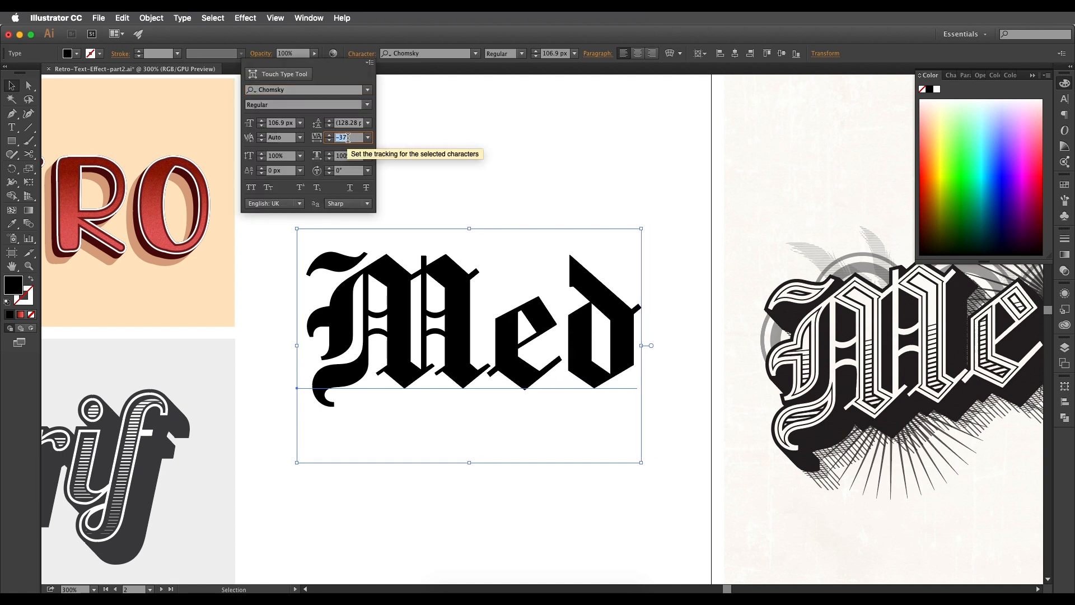
pyautogui.press('Down')
pyautogui.press('Down')
pyautogui.press('Down')
pyautogui.press('Down')
pyautogui.press('Down')
pyautogui.press('Down')
pyautogui.press('Down')
pyautogui.press('Down')
pyautogui.press('Down')
pyautogui.press('Down')
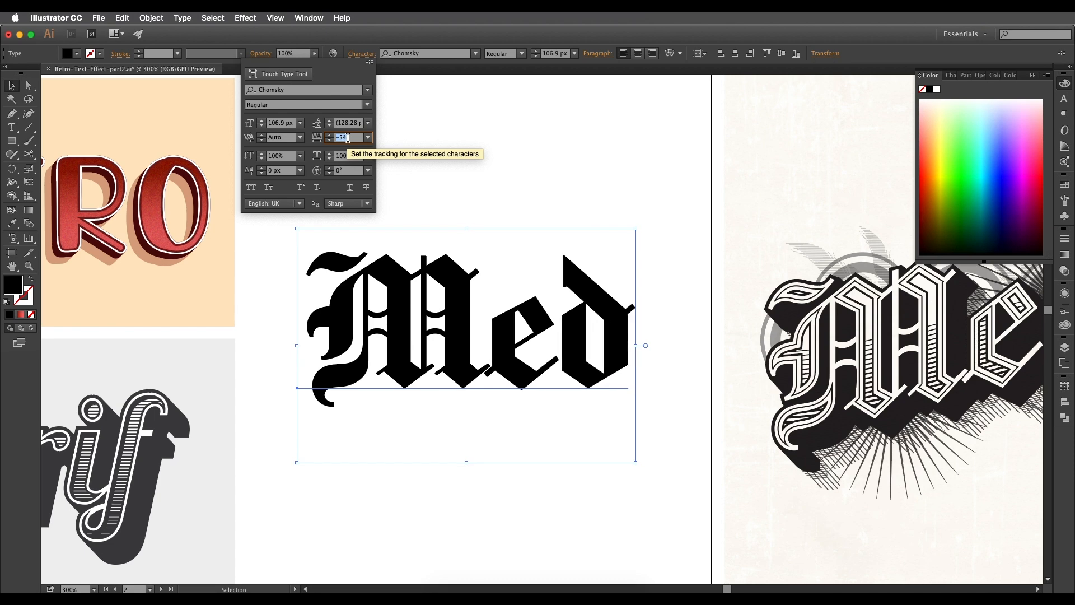
pyautogui.click(357, 53)
pyautogui.click(15, 84)
pyautogui.click(399, 193)
# Step: Reposition the Med text on the artboard and convert it to outlines
pyautogui.scroll(-2, 512, 253)
pyautogui.moveTo(539, 286); pyautogui.dragTo(484, 289)
pyautogui.scroll(1, 493, 265)
pyautogui.scroll(-1, 510, 296)
pyautogui.rightClick(510, 296)
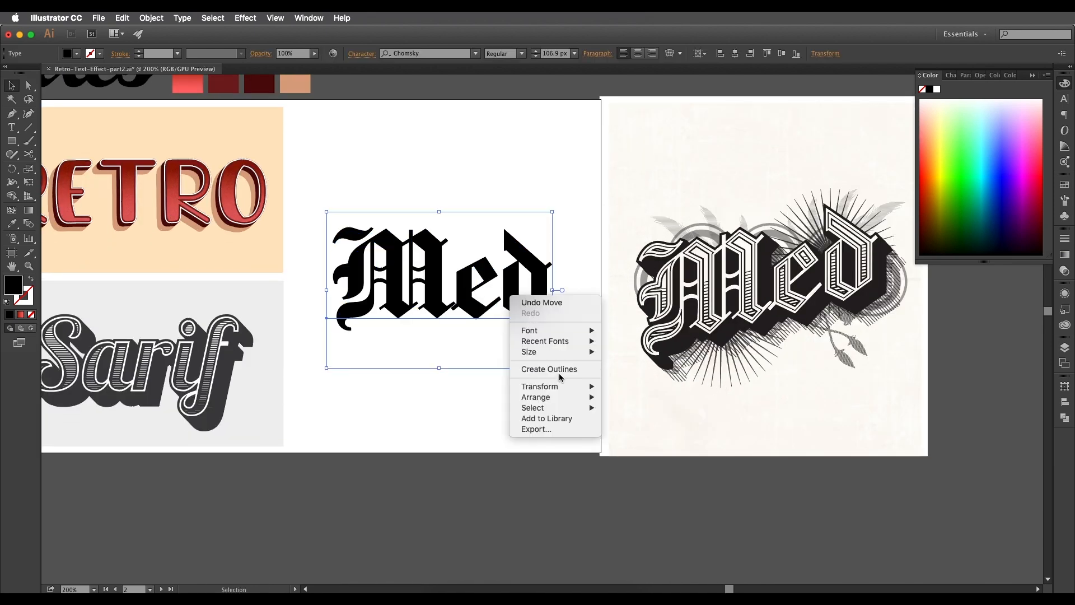
pyautogui.click(560, 370)
# Step: Adjust the position of the outlined Med lettering slightly within the artboard's blank area
pyautogui.moveTo(500, 286)
pyautogui.mouseDown()
pyautogui.moveTo(512, 291)
pyautogui.moveTo(509, 279)
pyautogui.mouseUp()
pyautogui.click(515, 206)
pyautogui.moveTo(510, 219); pyautogui.dragTo(518, 247)
pyautogui.click(517, 211)
pyautogui.click(526, 288)
# Step: Examine the inner outlines and striped shading on the reference Med artwork and the Sarif lettering up close
pyautogui.moveTo(726, 301); pyautogui.dragTo(462, 326)
pyautogui.scroll(2, 640, 274)
pyautogui.moveTo(592, 280); pyautogui.dragTo(621, 265)
pyautogui.scroll(2, 619, 261)
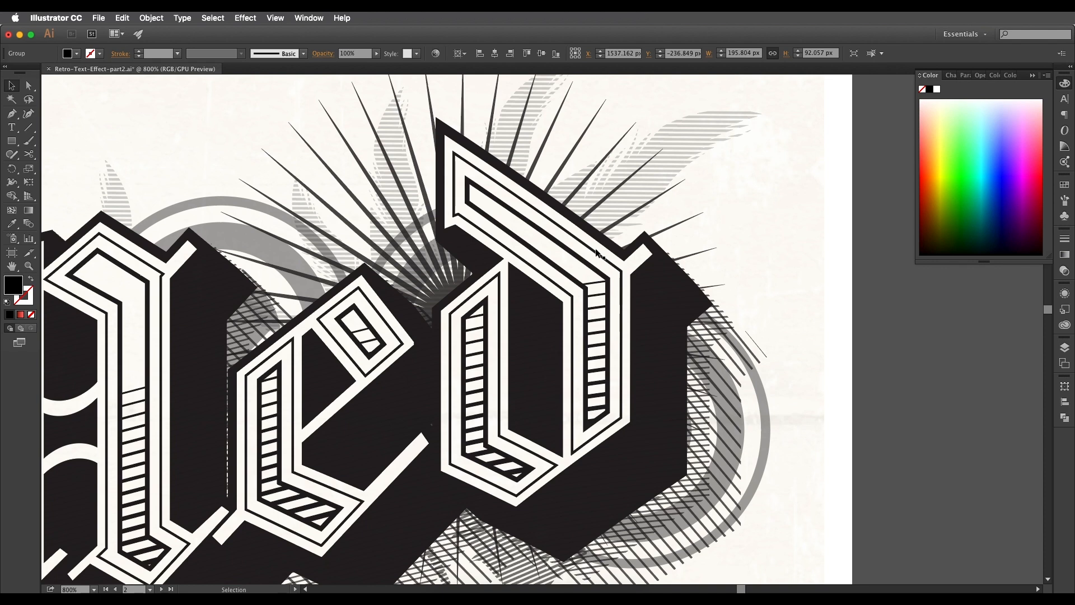
pyautogui.hscroll(-5, 537, 316)
pyautogui.moveTo(345, 344); pyautogui.dragTo(596, 298)
pyautogui.moveTo(336, 352); pyautogui.dragTo(641, 313)
pyautogui.keyDown('alt'); pyautogui.keyDown('super'); pyautogui.click(308, 358); pyautogui.keyUp('super'); pyautogui.keyUp('alt')
pyautogui.keyDown('alt'); pyautogui.keyDown('super'); pyautogui.click(307, 357); pyautogui.keyUp('super'); pyautogui.keyUp('alt')
pyautogui.moveTo(336, 313); pyautogui.dragTo(631, 283)
pyautogui.moveTo(442, 288); pyautogui.dragTo(512, 222)
pyautogui.keyDown('super'); pyautogui.click(526, 323); pyautogui.keyUp('super')
pyautogui.keyDown('super'); pyautogui.click(532, 322); pyautogui.keyUp('super')
pyautogui.moveTo(625, 292); pyautogui.dragTo(562, 285)
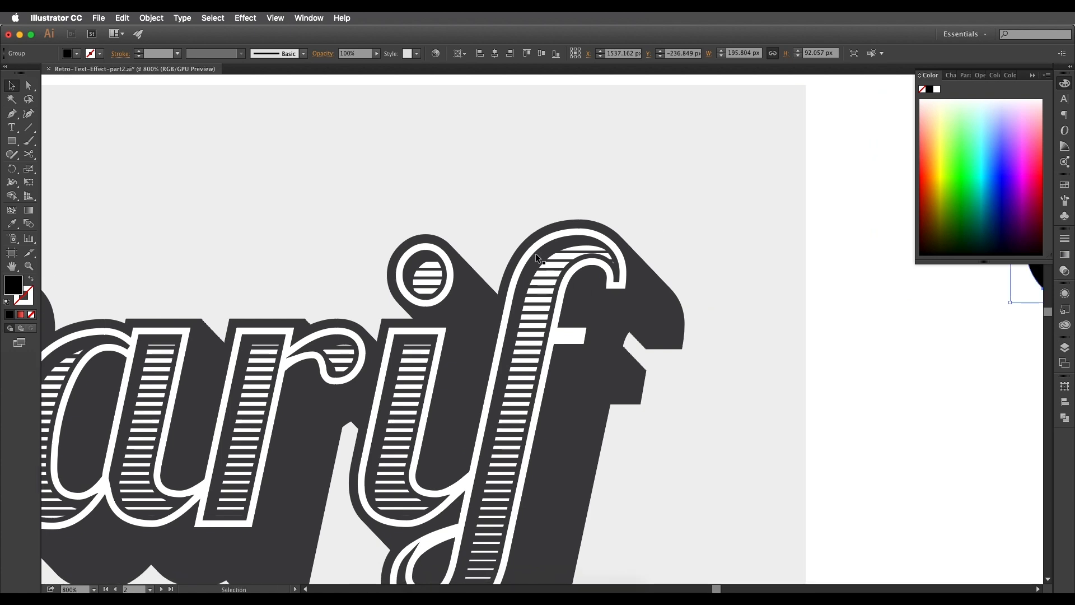
pyautogui.keyDown('alt'); pyautogui.keyDown('super'); pyautogui.click(622, 297); pyautogui.keyUp('super'); pyautogui.keyUp('alt')
pyautogui.keyDown('alt'); pyautogui.keyDown('super'); pyautogui.click(622, 297); pyautogui.keyUp('super'); pyautogui.keyUp('alt')
# Step: Scale up the outlined Med lettering to about 212 by 99.6 px
pyautogui.moveTo(823, 363); pyautogui.dragTo(336, 343)
pyautogui.moveTo(477, 375); pyautogui.dragTo(249, 414)
pyautogui.moveTo(453, 272); pyautogui.dragTo(491, 313)
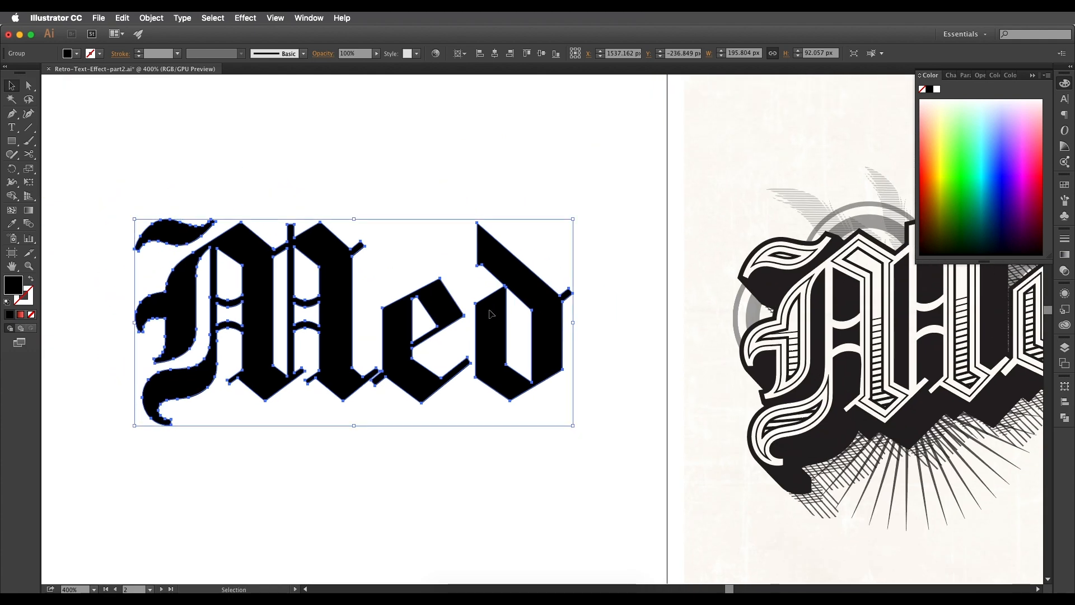
pyautogui.keyDown('alt'); pyautogui.keyDown('super'); pyautogui.click(483, 325); pyautogui.keyUp('super'); pyautogui.keyUp('alt')
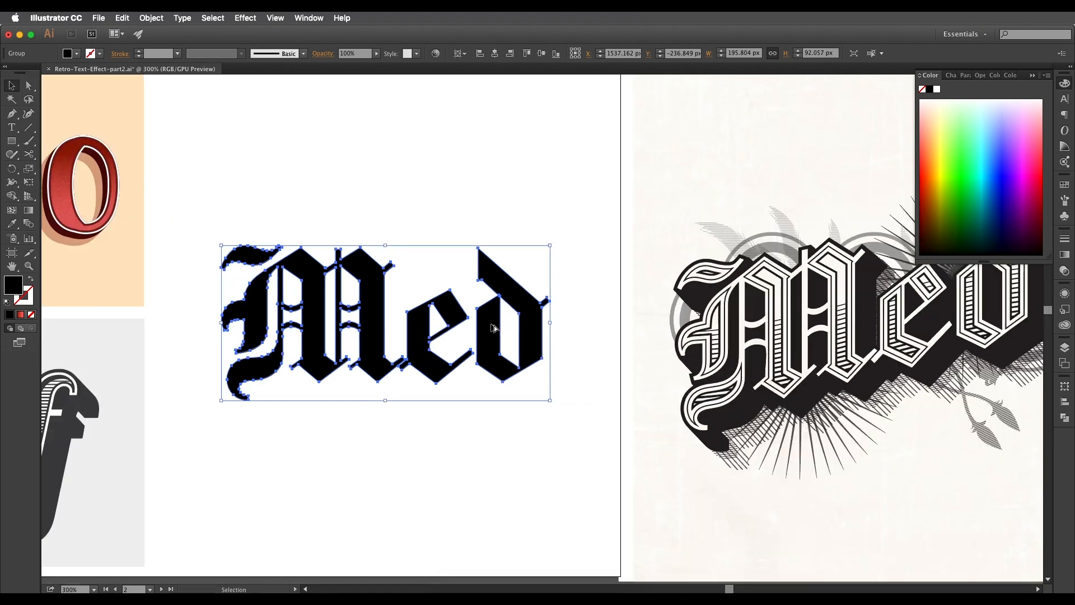
pyautogui.keyDown('alt'); pyautogui.keyDown('super'); pyautogui.click(465, 351); pyautogui.keyUp('super'); pyautogui.keyUp('alt')
pyautogui.moveTo(412, 384); pyautogui.dragTo(412, 392)
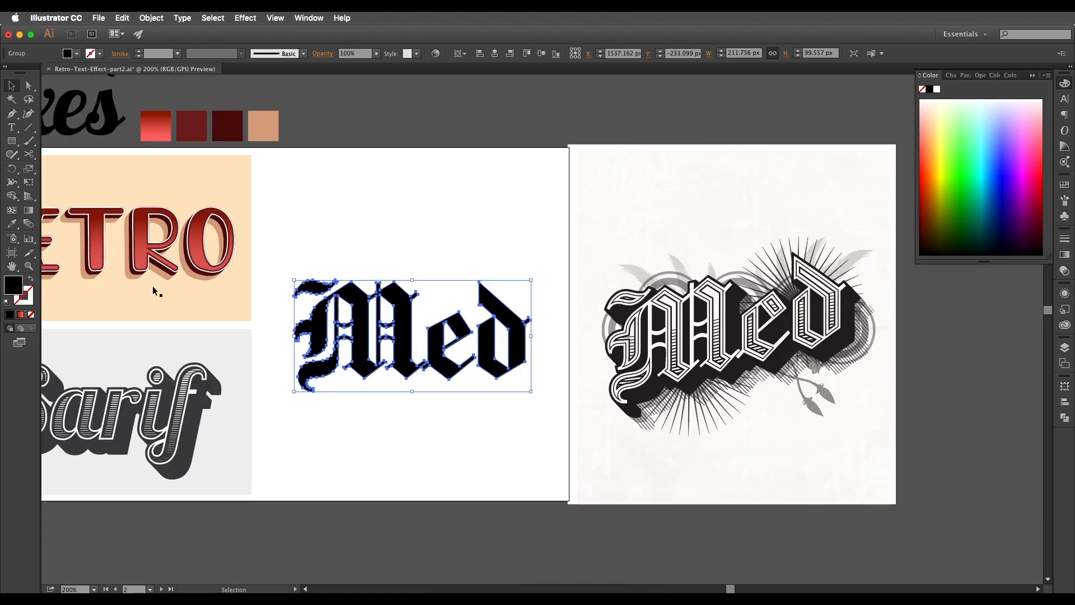
# Step: Change the Med lettering's fill color to white (ffffff)
pyautogui.doubleClick(18, 289)
pyautogui.moveTo(281, 260); pyautogui.dragTo(225, 195)
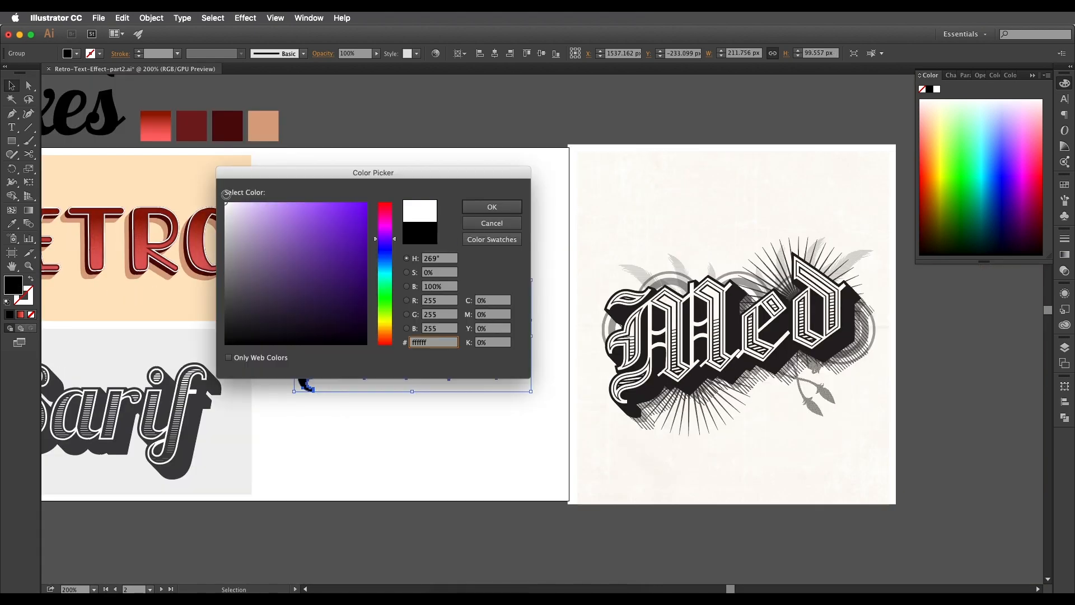
pyautogui.click(468, 212)
# Step: Create an outward Offset Path of 2 px with miter joins around the white Med lettering
pyautogui.keyDown('super'); pyautogui.click(435, 286); pyautogui.keyUp('super')
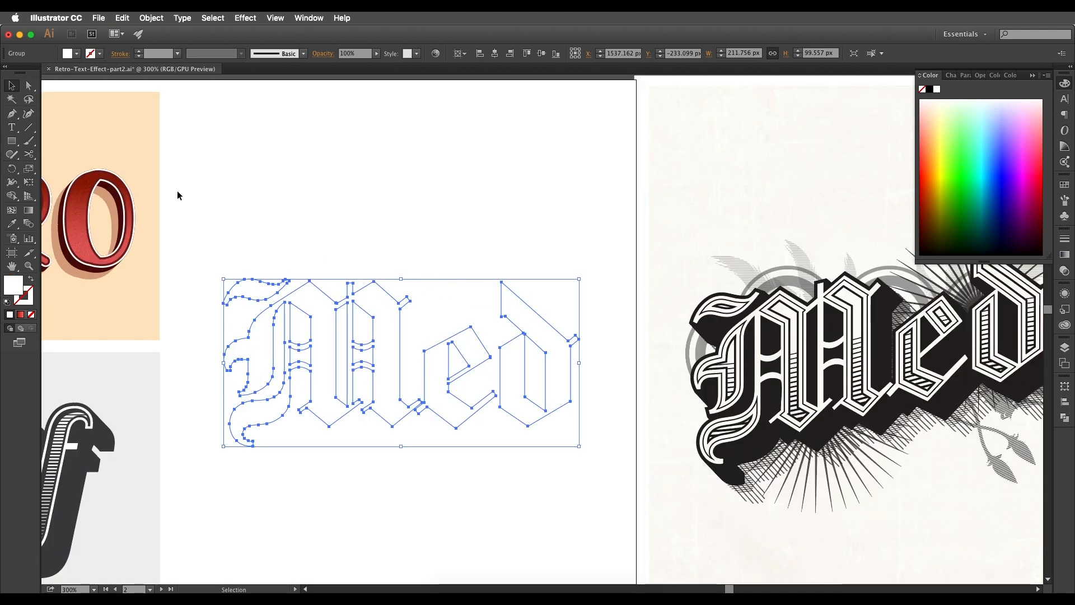
pyautogui.click(153, 18)
pyautogui.moveTo(213, 229)
pyautogui.click(292, 267)
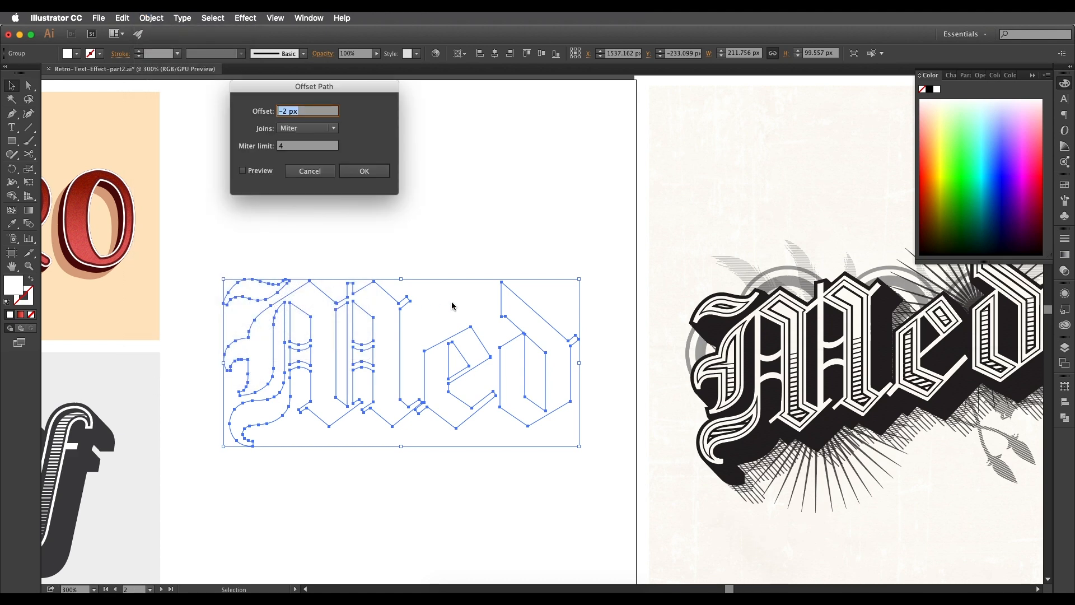
pyautogui.click(253, 171)
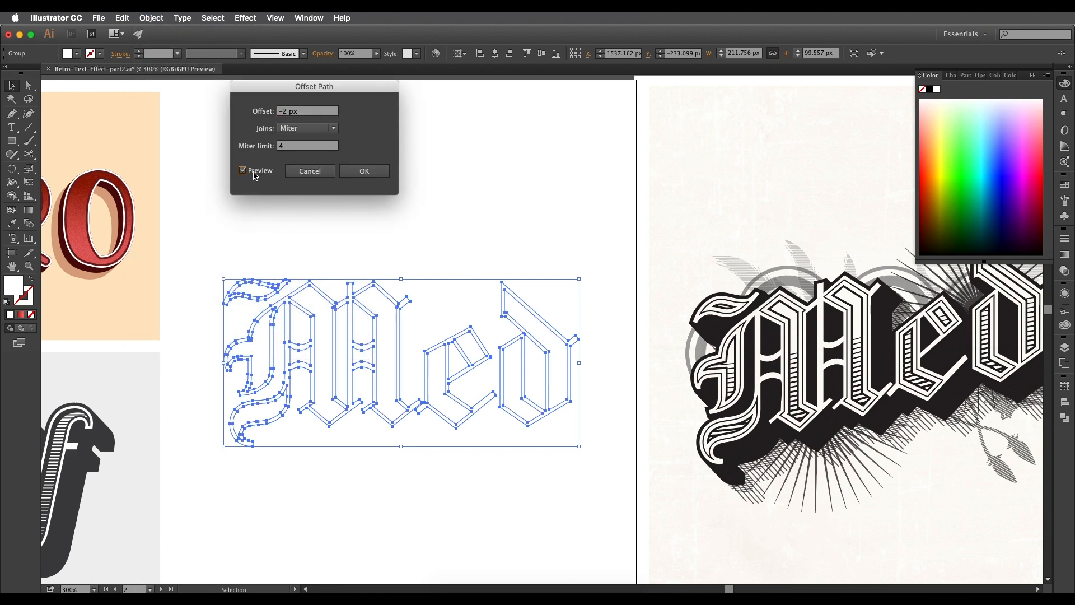
pyautogui.click(285, 115)
pyautogui.press('BackSpace')
pyautogui.click(364, 171)
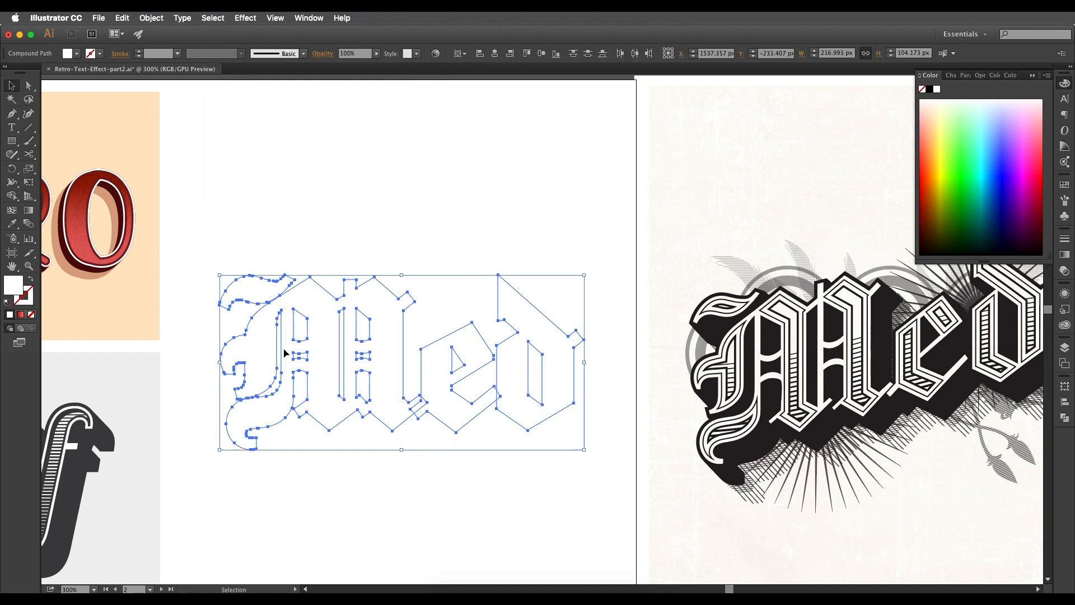
# Step: Fill the outset Med shape with black to form an outer outline
pyautogui.doubleClick(9, 288)
pyautogui.moveTo(226, 331); pyautogui.dragTo(225, 344)
pyautogui.click(492, 208)
# Step: Ungroup the white Med letters from their black offset shape and clear the selection
pyautogui.scroll(-2, 475, 283)
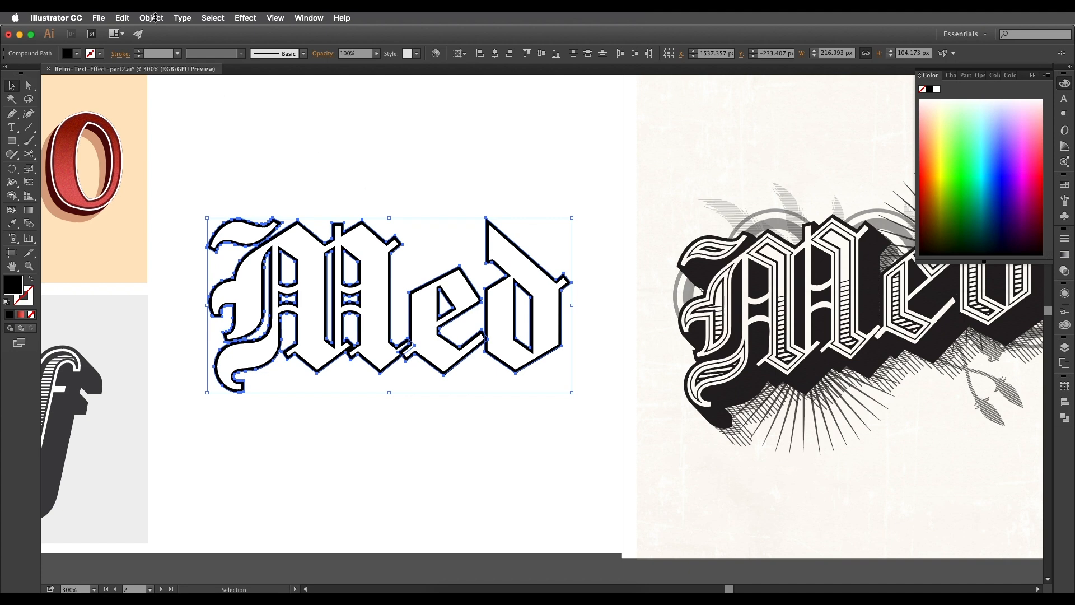
pyautogui.click(288, 169)
pyautogui.click(308, 240)
pyautogui.scroll(-1, 307, 251)
pyautogui.rightClick(307, 252)
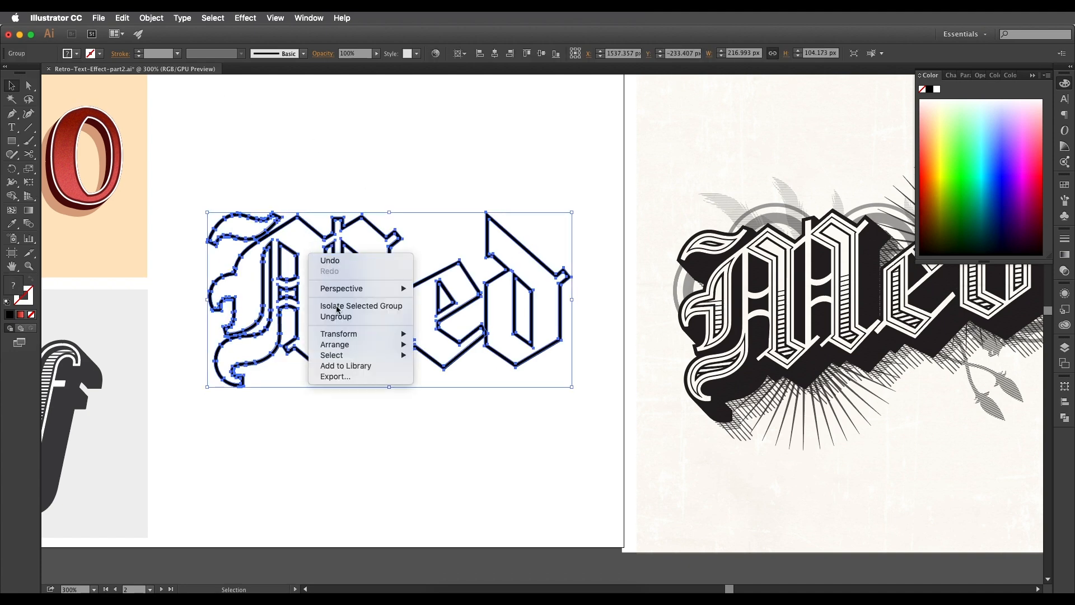
pyautogui.click(343, 320)
pyautogui.click(315, 424)
# Step: Select the three white Med letters and create an inward Offset Path of -2 px
pyautogui.click(320, 342)
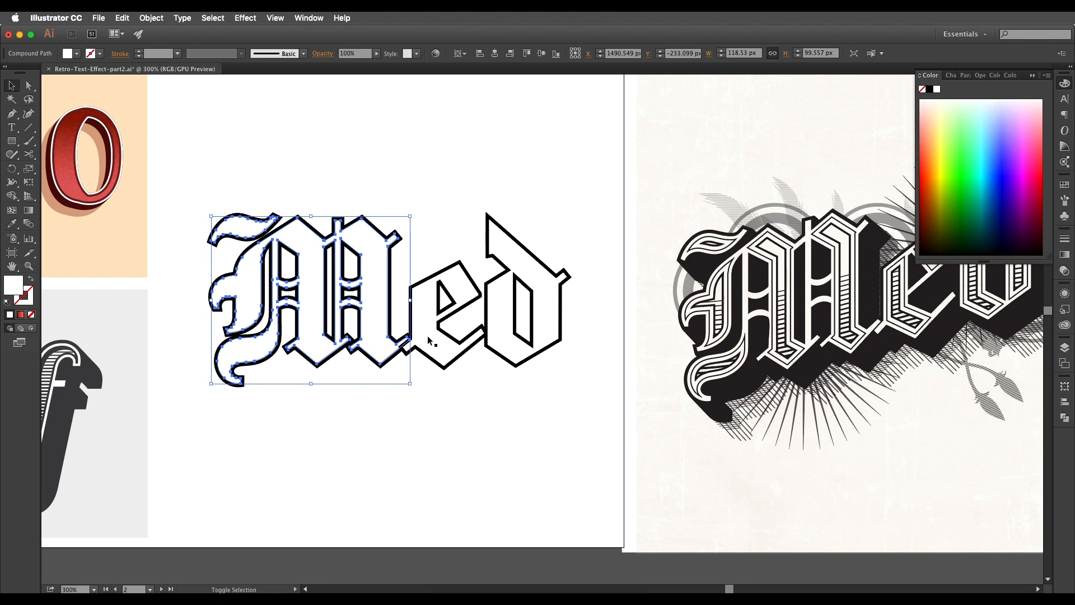
pyautogui.keyDown('shift'); pyautogui.click(435, 336); pyautogui.keyUp('shift')
pyautogui.keyDown('shift'); pyautogui.click(501, 332); pyautogui.keyUp('shift')
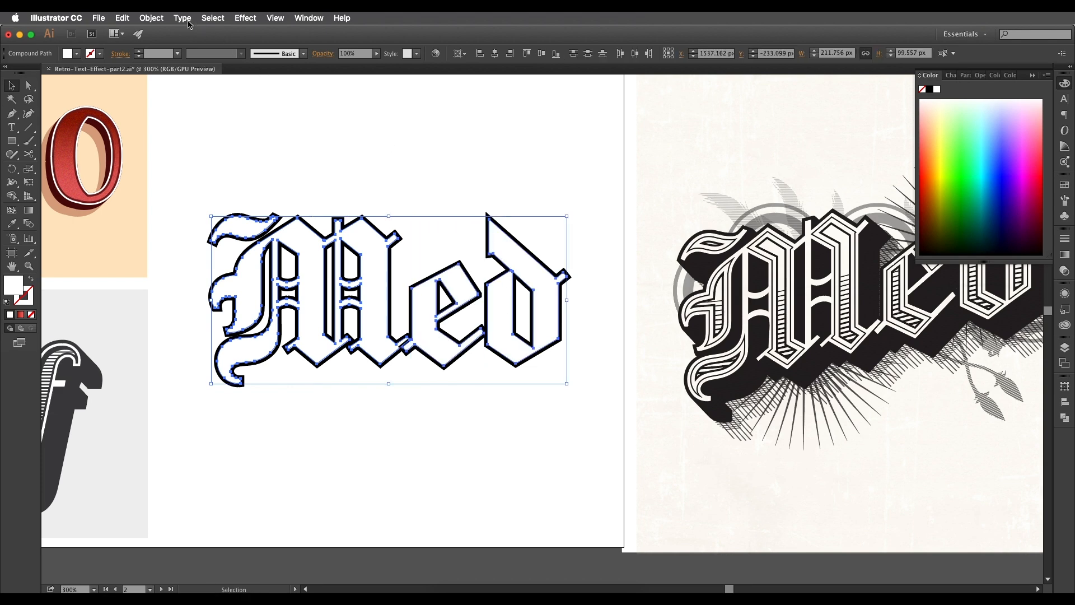
pyautogui.click(151, 18)
pyautogui.moveTo(219, 229)
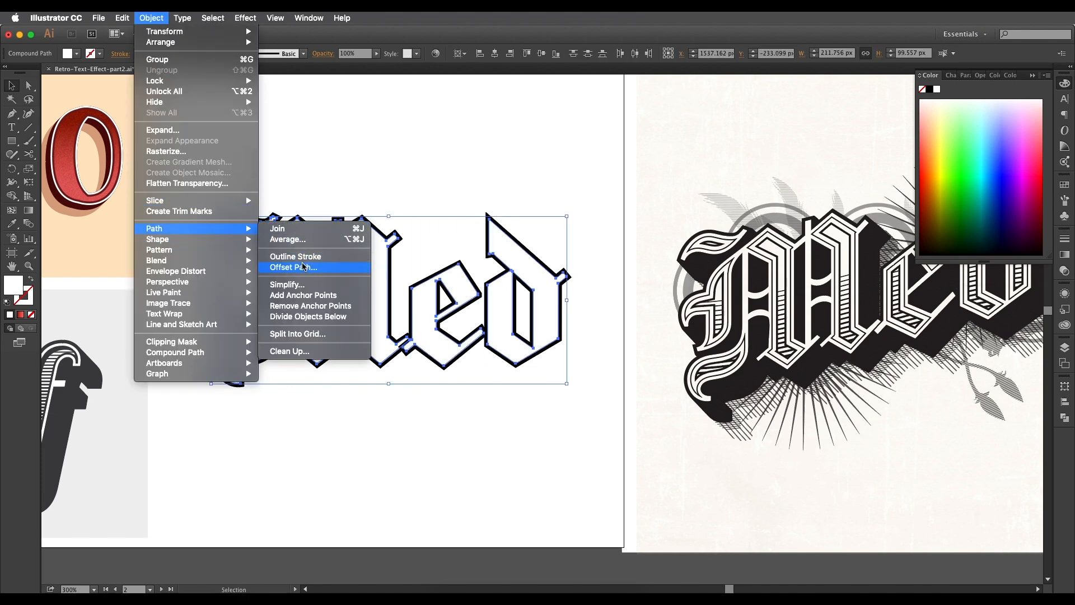
pyautogui.click(303, 266)
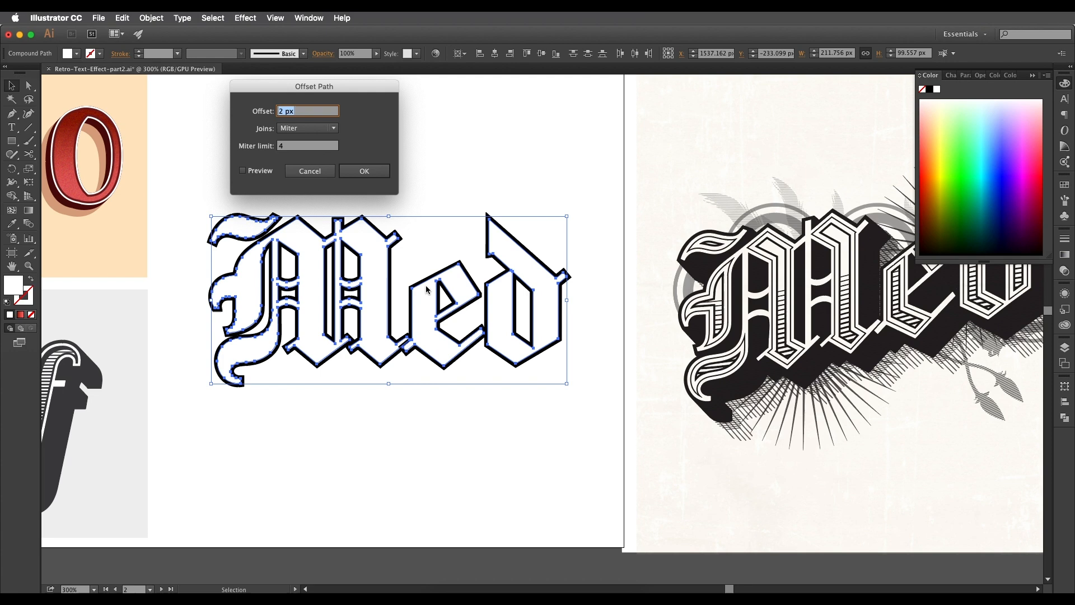
pyautogui.click(280, 112)
pyautogui.write('-')
pyautogui.click(354, 172)
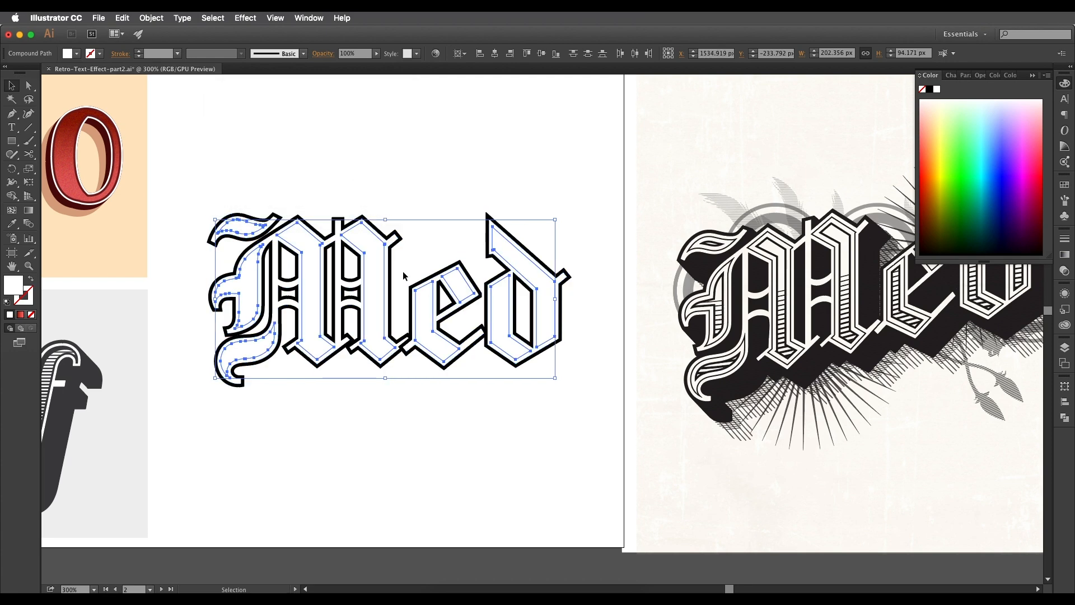
# Step: Give the inset Med shapes a black stroke with no fill by coloring them black and swapping fill and stroke
pyautogui.click(76, 54)
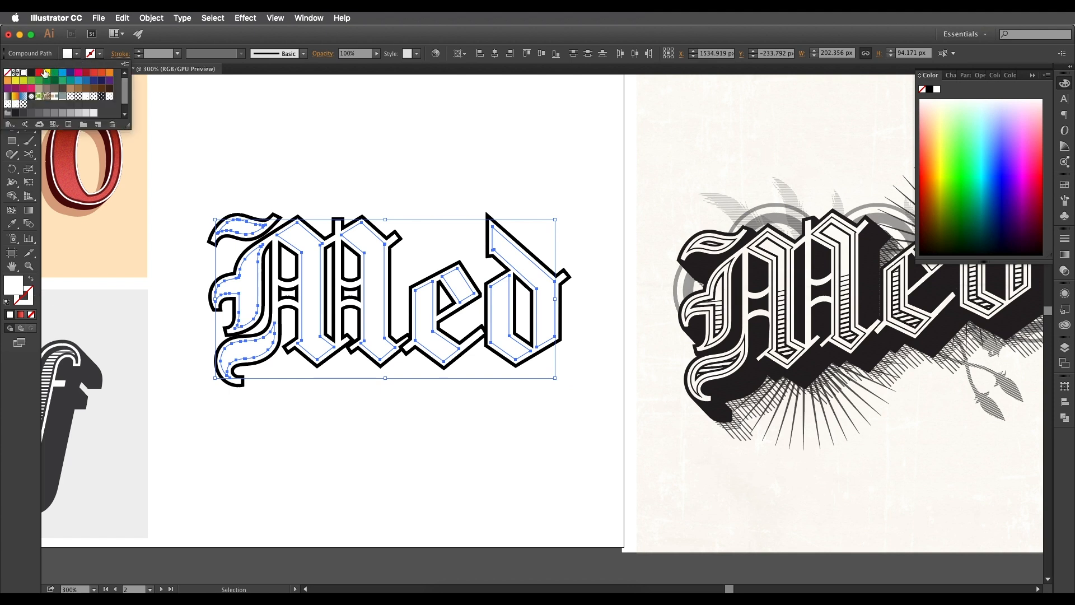
pyautogui.click(31, 73)
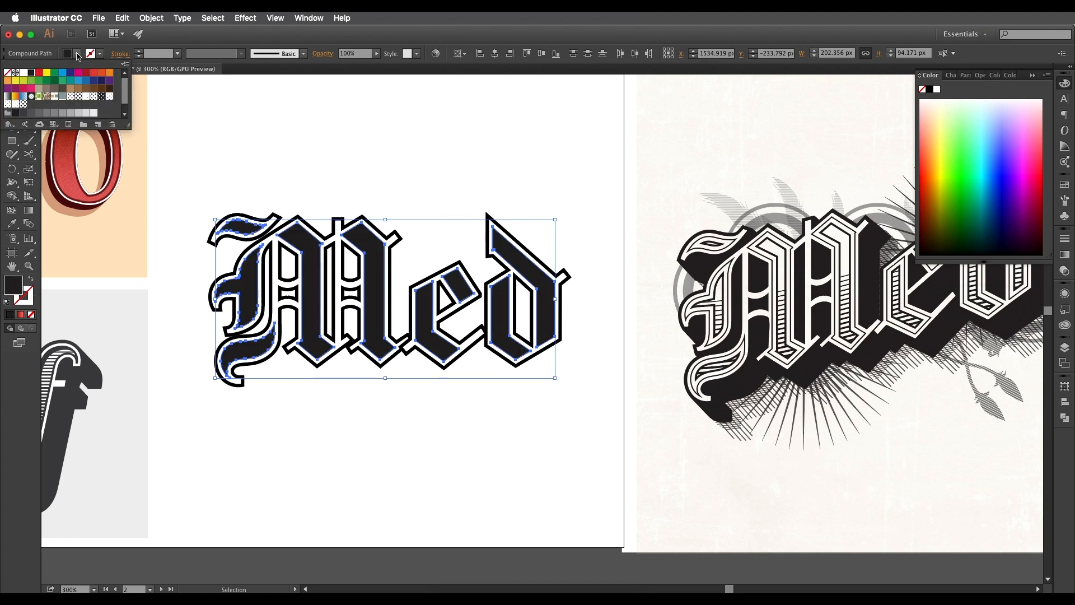
pyautogui.click(31, 280)
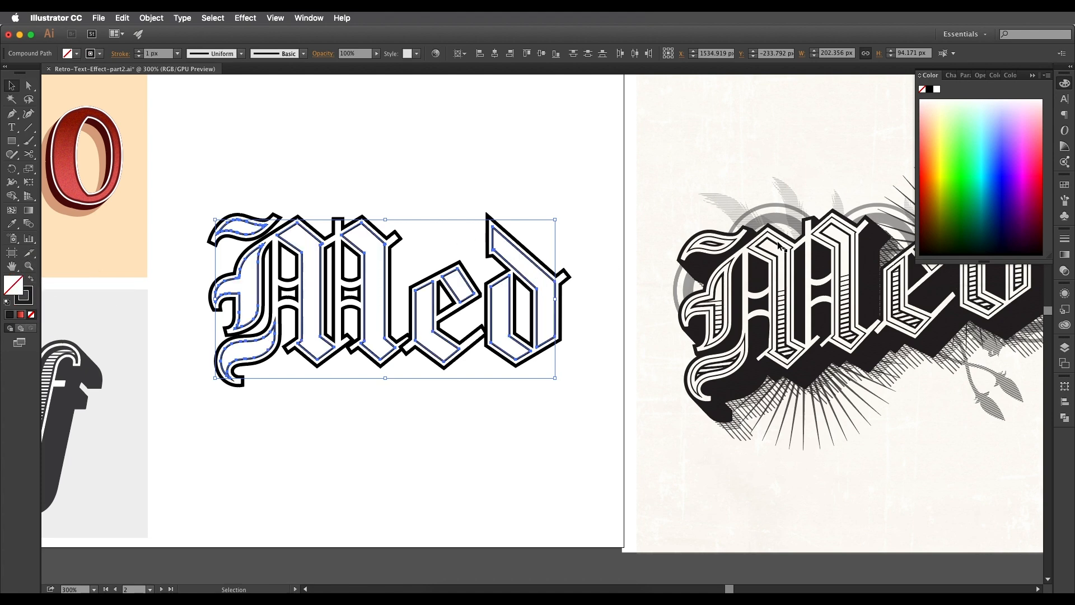
# Step: Set the inset Med outline's stroke weight to 0.5 px and deselect it
pyautogui.scroll(1, 778, 245)
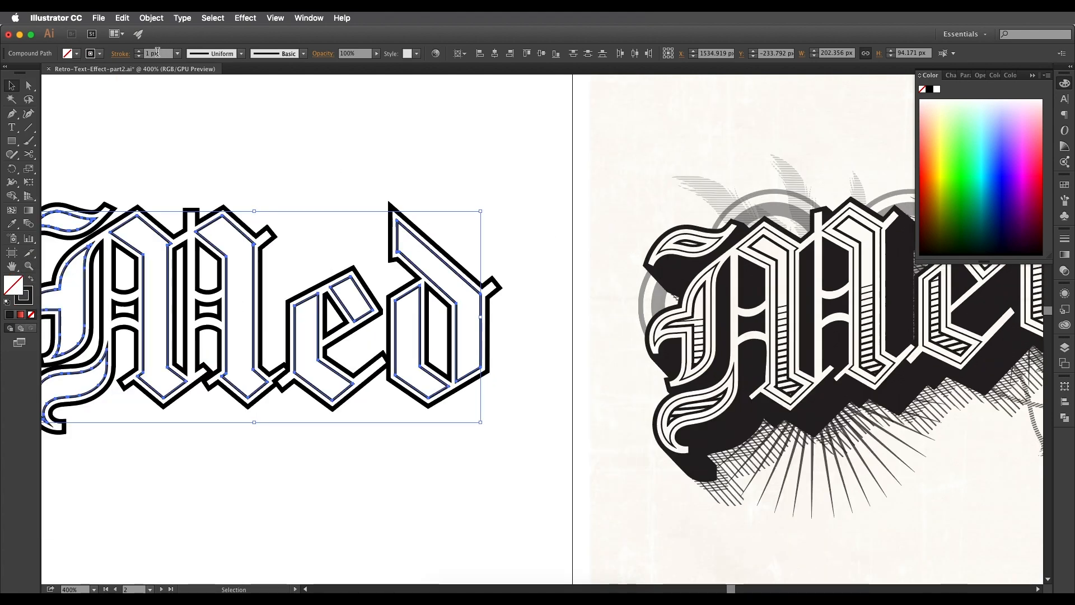
pyautogui.moveTo(150, 55); pyautogui.dragTo(138, 56)
pyautogui.write('.5')
pyautogui.press('Return')
pyautogui.click(281, 137)
pyautogui.press('space')
pyautogui.moveTo(515, 271); pyautogui.dragTo(548, 244)
pyautogui.scroll(-1, 520, 259)
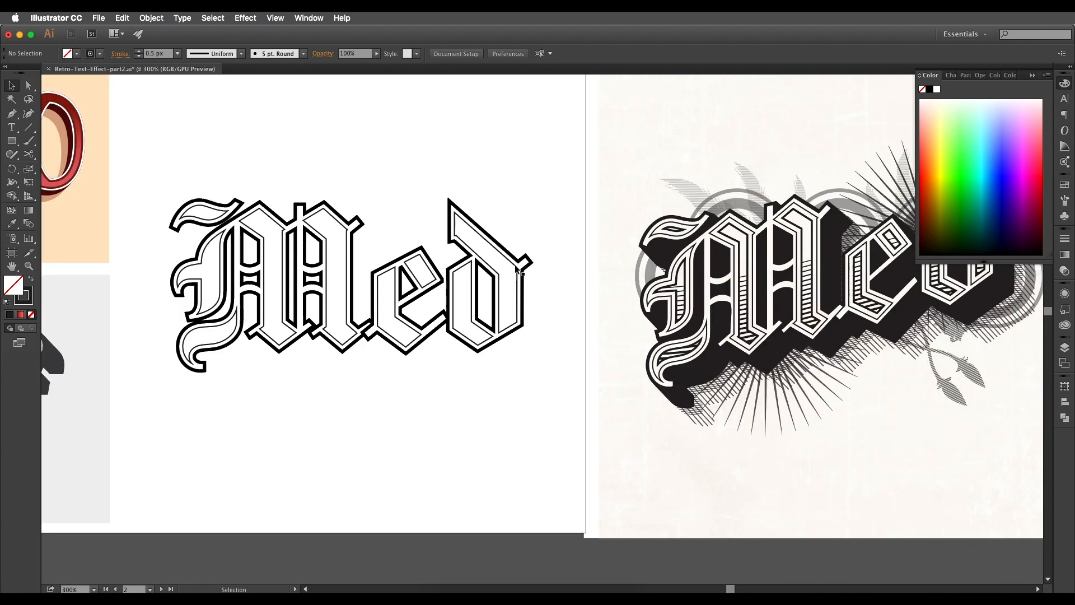
# Step: Select the inset outlines of all three Med letters and create a second inward Offset Path of -2 px
pyautogui.scroll(2, 516, 270)
pyautogui.press('space')
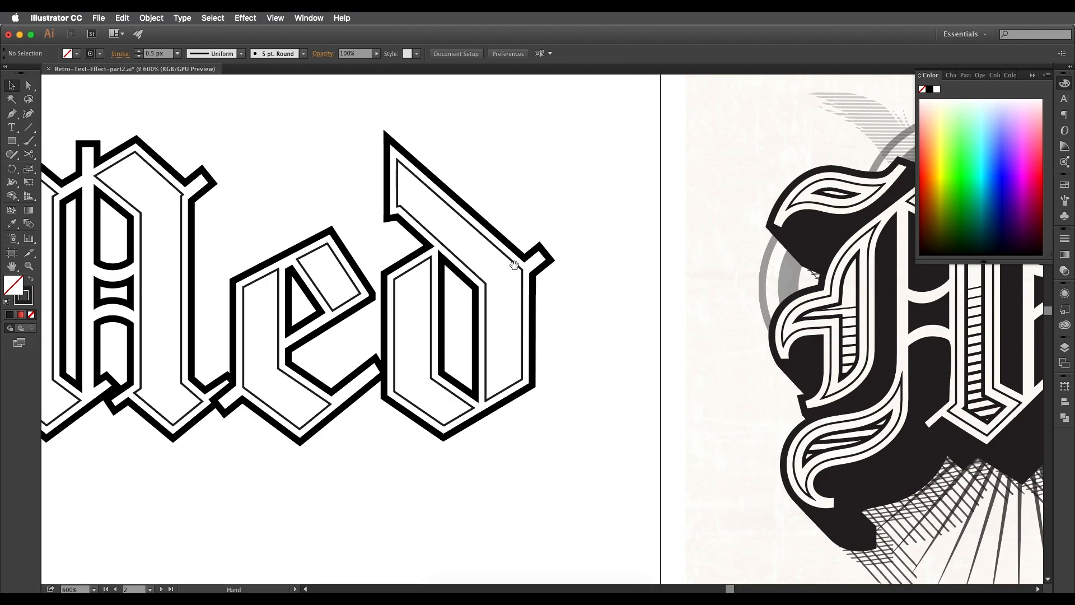
pyautogui.scroll(-1, 515, 265)
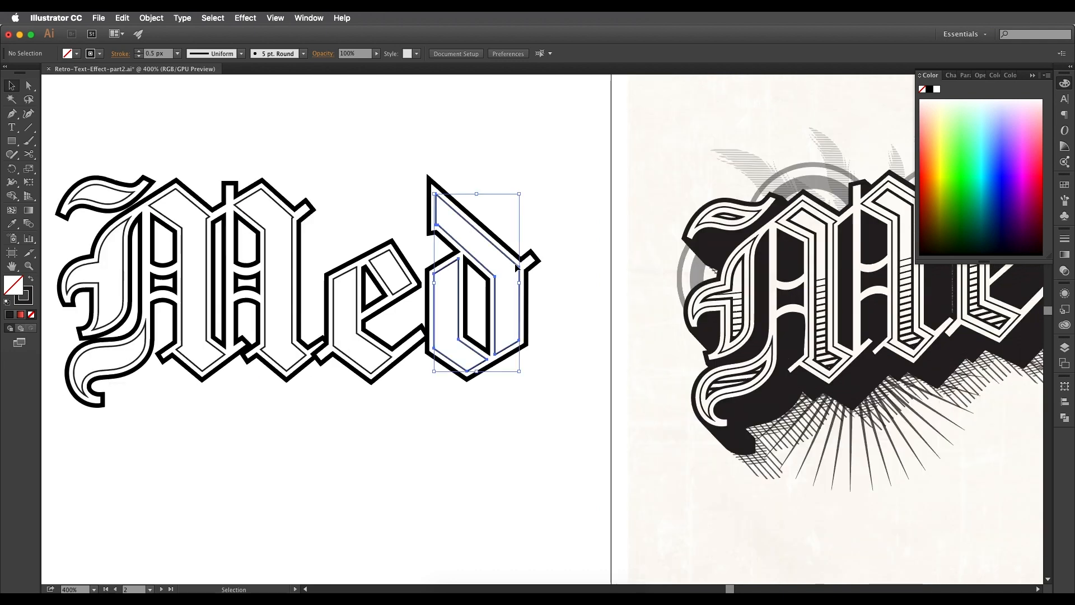
pyautogui.click(515, 268)
pyautogui.keyDown('shift'); pyautogui.click(410, 289); pyautogui.keyUp('shift')
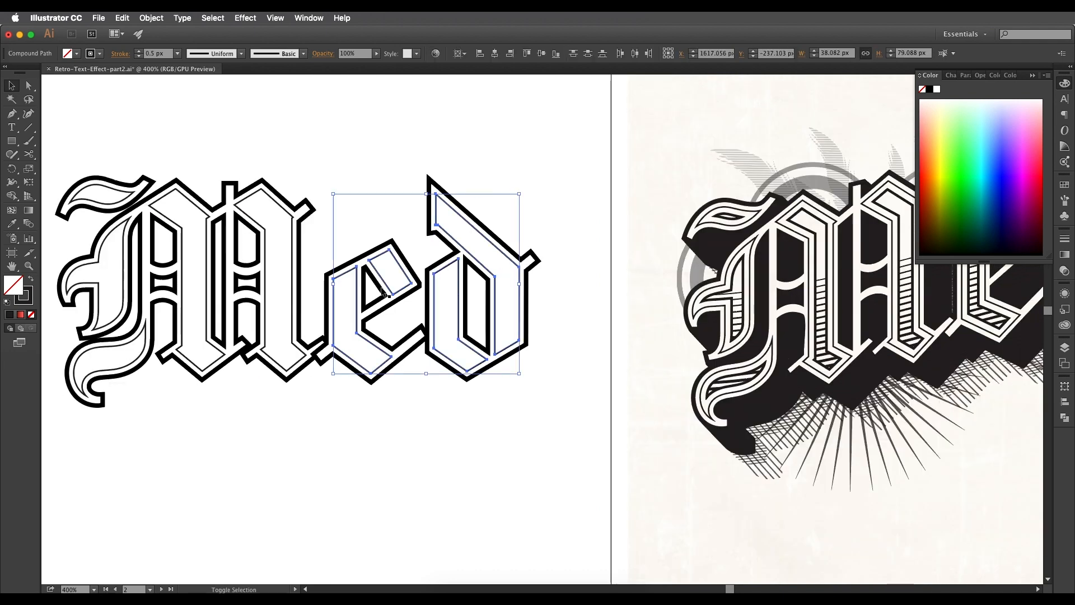
pyautogui.keyDown('shift'); pyautogui.click(288, 263); pyautogui.keyUp('shift')
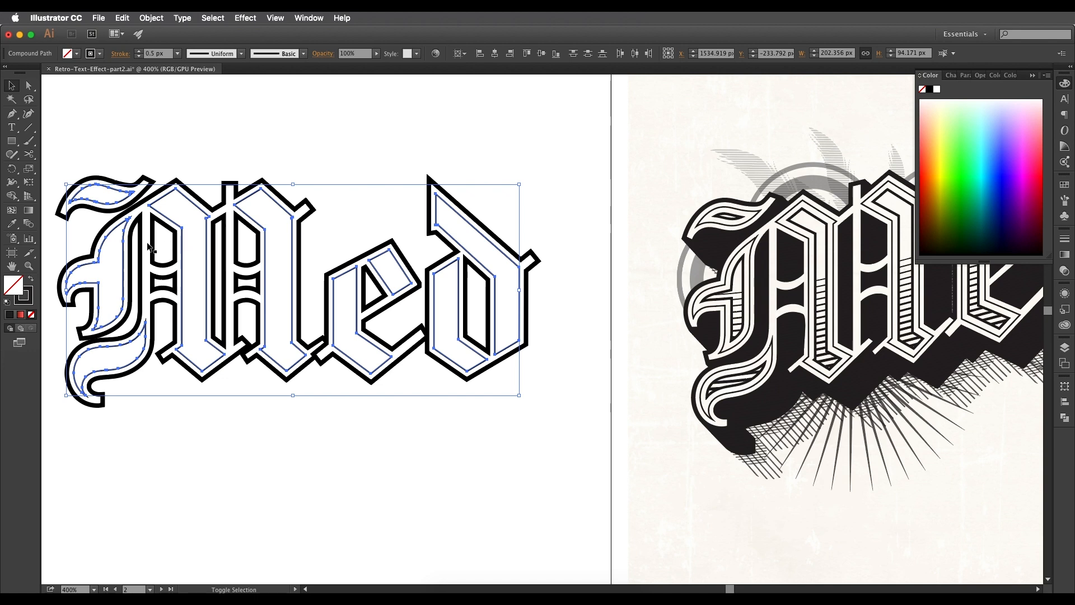
pyautogui.hscroll(-3, 150, 246)
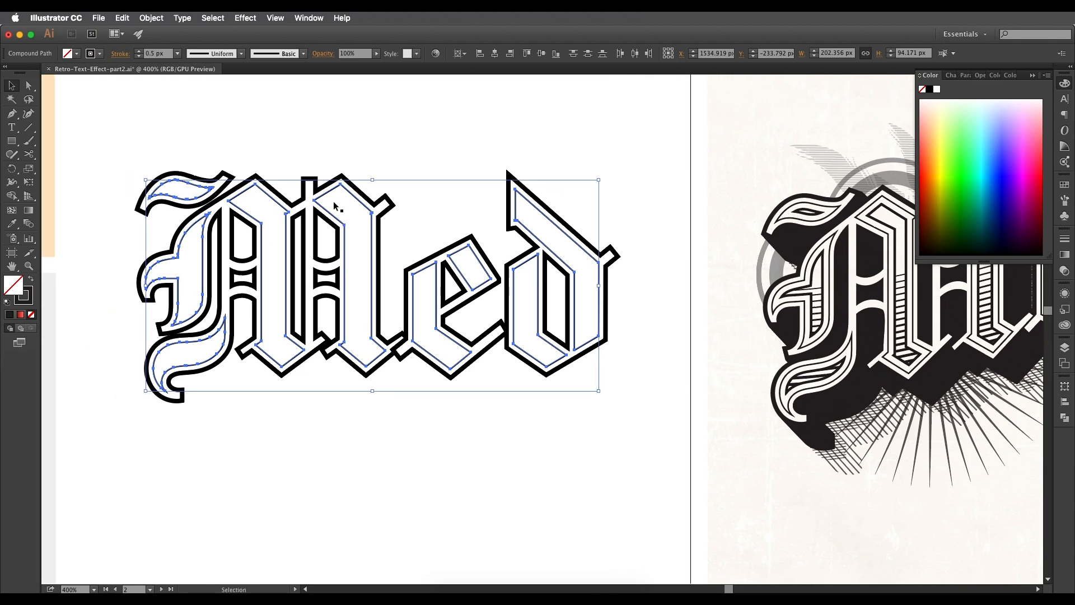
pyautogui.click(159, 21)
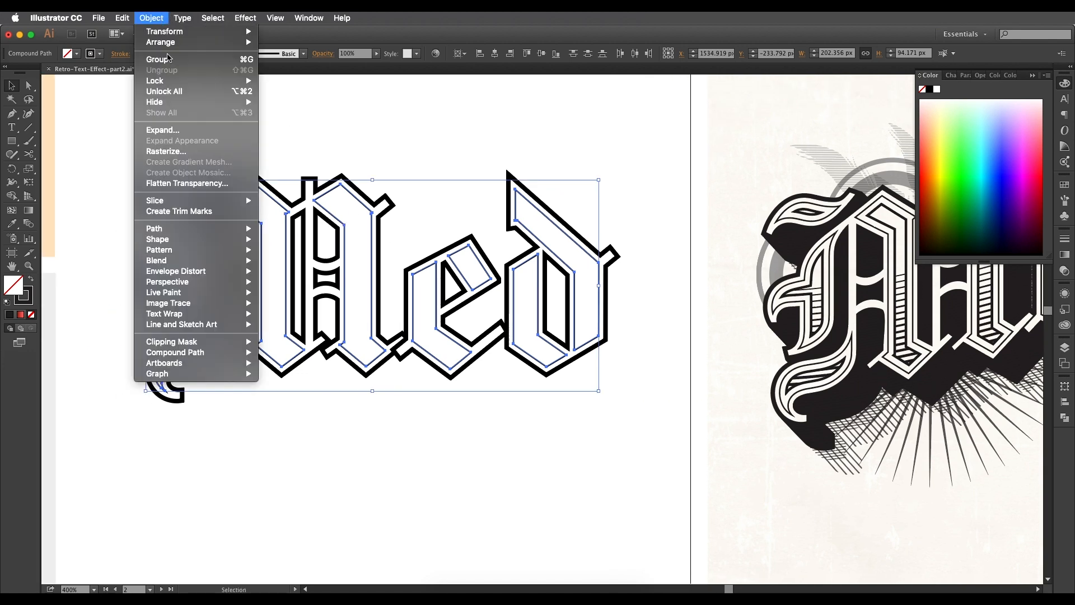
pyautogui.moveTo(232, 230)
pyautogui.click(283, 267)
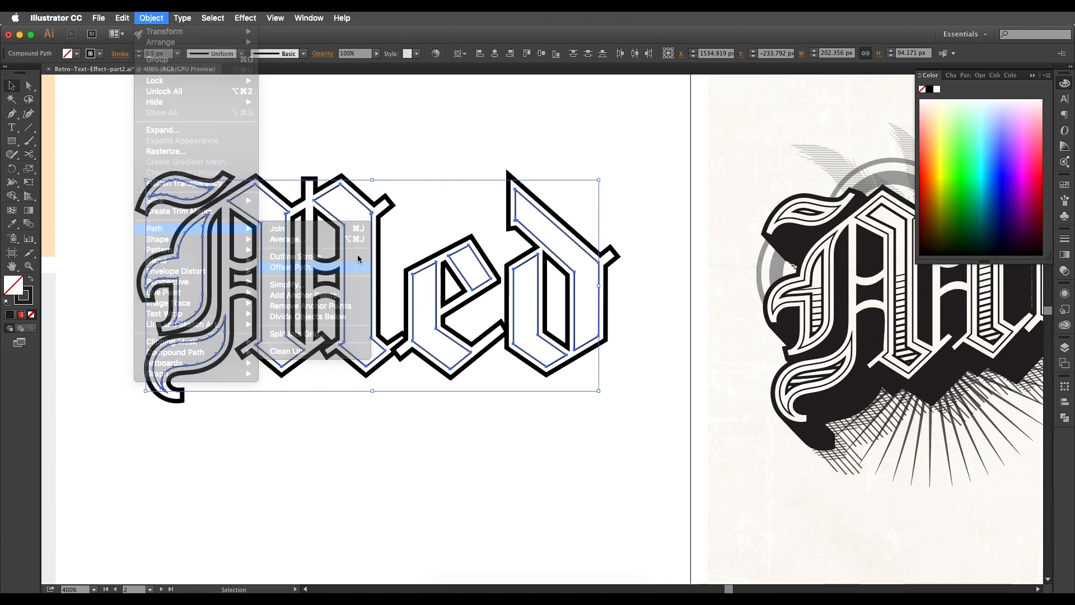
pyautogui.click(275, 172)
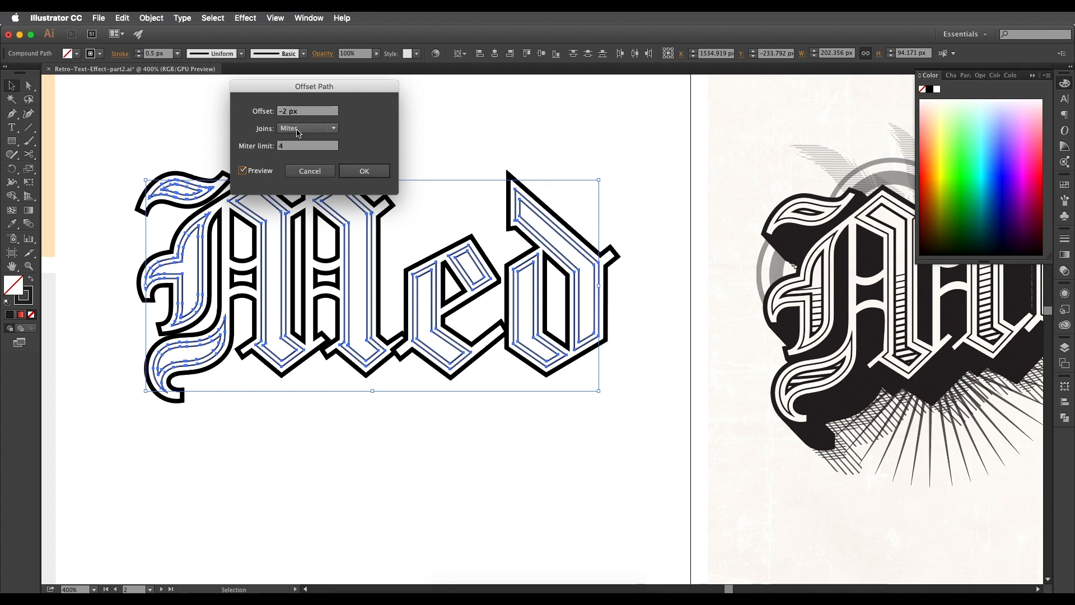
pyautogui.click(354, 171)
# Step: Set the innermost Med outline's stroke weight to 1 px and clear the selection
pyautogui.scroll(2, 364, 216)
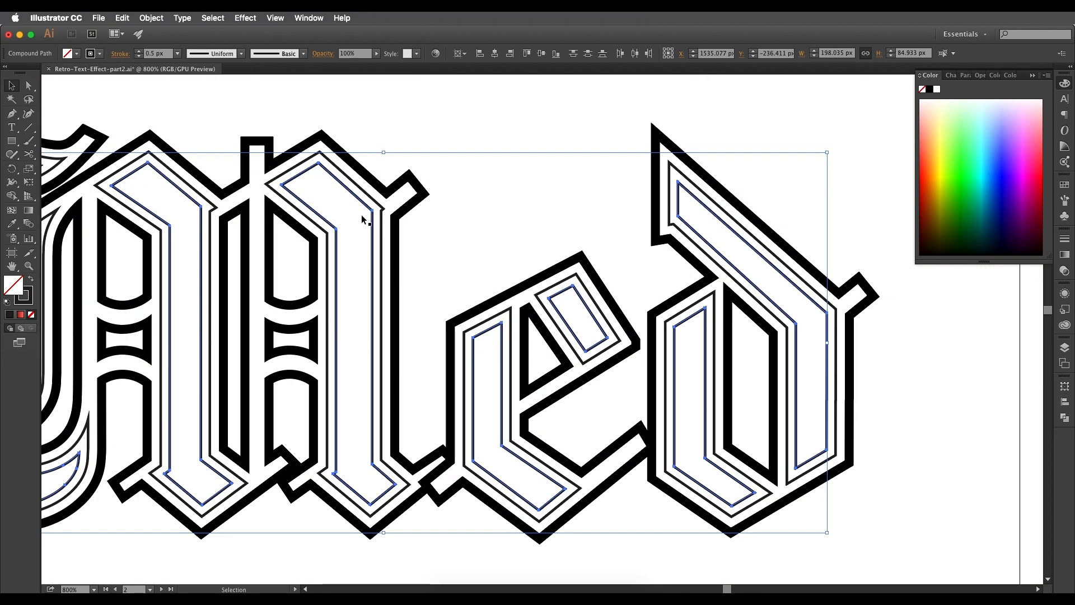
pyautogui.scroll(-1, 364, 216)
pyautogui.moveTo(672, 269); pyautogui.dragTo(384, 277)
pyautogui.moveTo(603, 292); pyautogui.dragTo(512, 291)
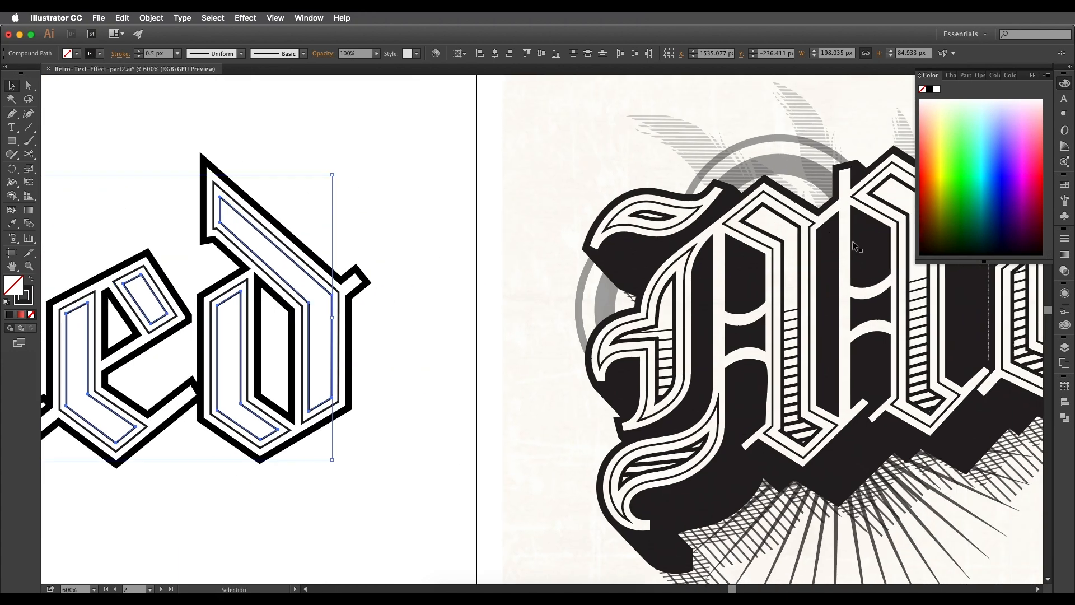
pyautogui.scroll(1, 786, 228)
pyautogui.scroll(-2, 786, 220)
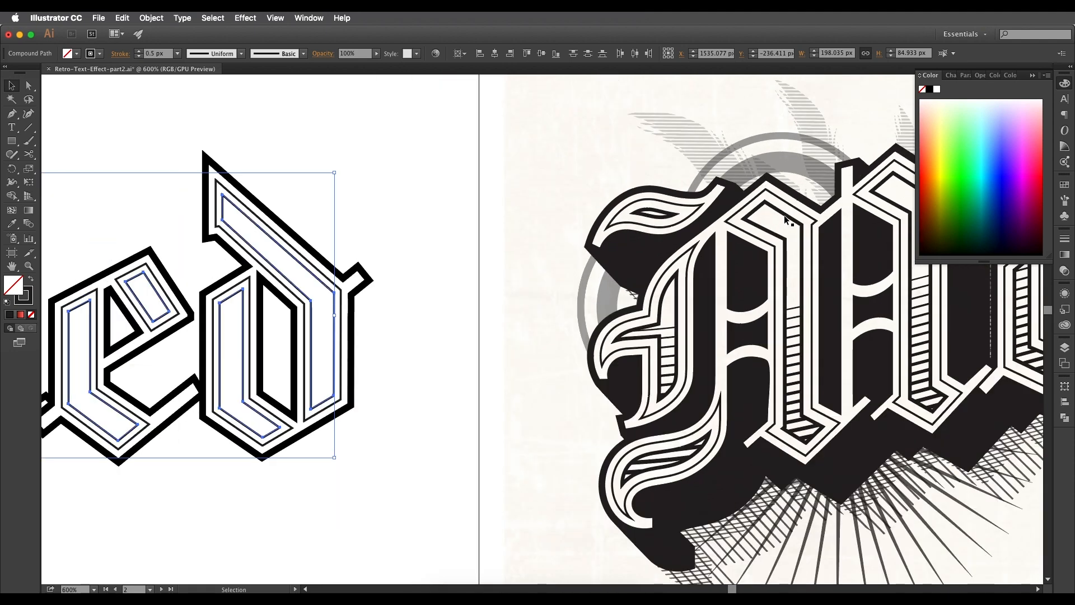
pyautogui.moveTo(506, 229); pyautogui.dragTo(631, 228)
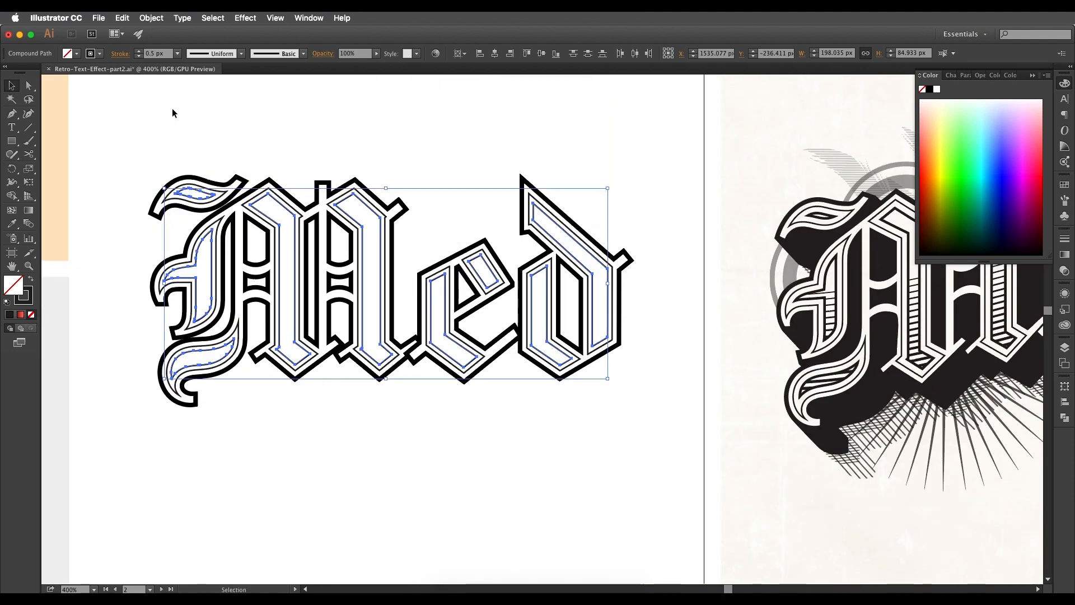
pyautogui.doubleClick(150, 54)
pyautogui.write('1')
pyautogui.press('Return')
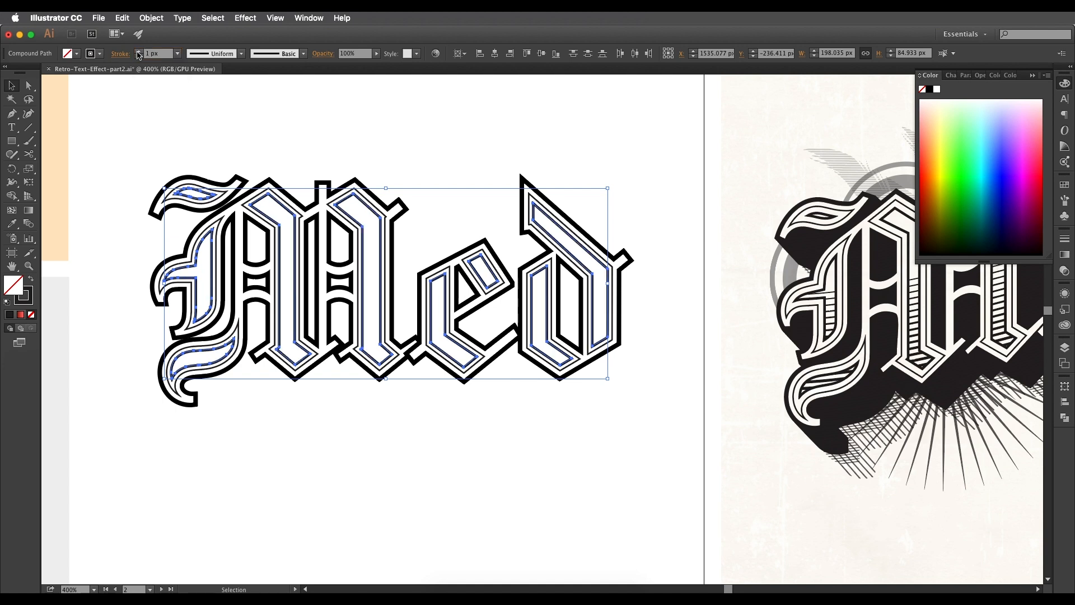
pyautogui.click(347, 148)
# Step: Examine the layered Med outlines up close and compare them with the line shading inside the reference lettering
pyautogui.hscroll(5, 381, 213)
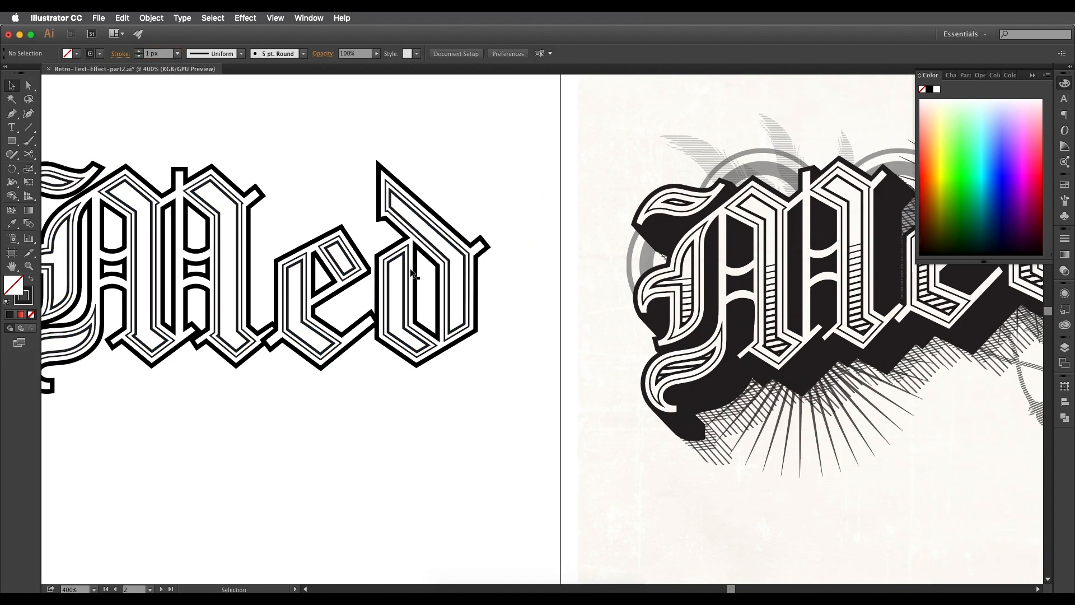
pyautogui.scroll(2, 465, 262)
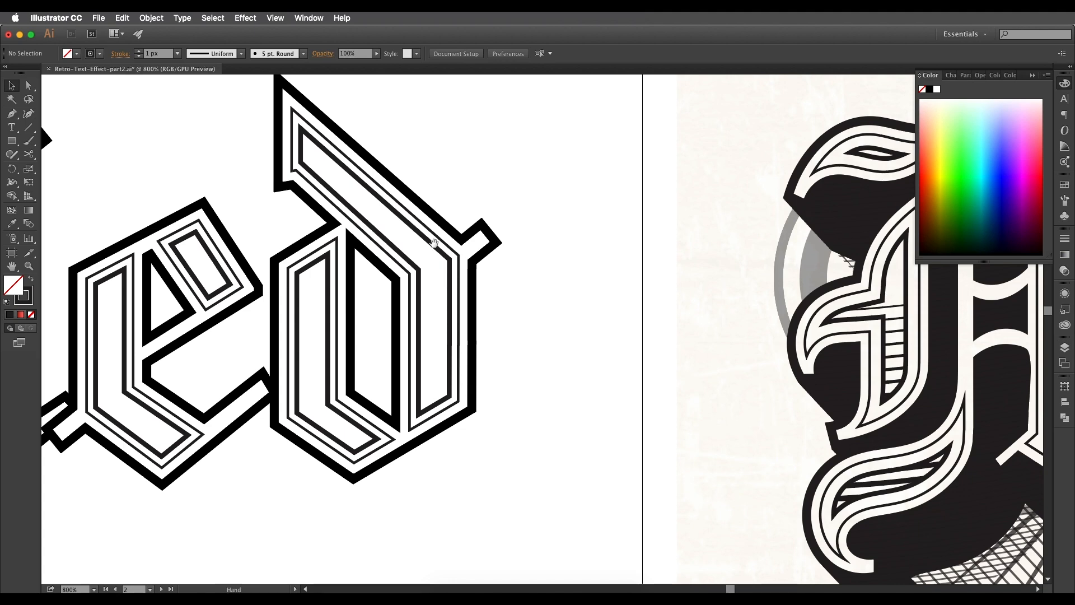
pyautogui.hscroll(-2, 454, 252)
pyautogui.scroll(-2, 463, 258)
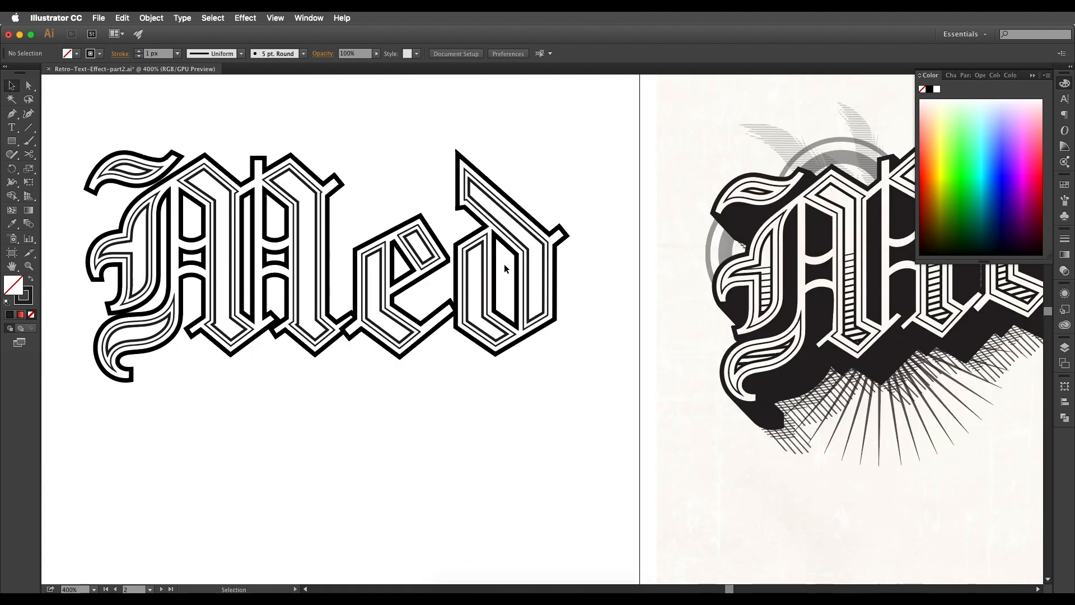
pyautogui.hscroll(-3, 503, 266)
pyautogui.scroll(2, 429, 221)
pyautogui.hscroll(-1, 476, 247)
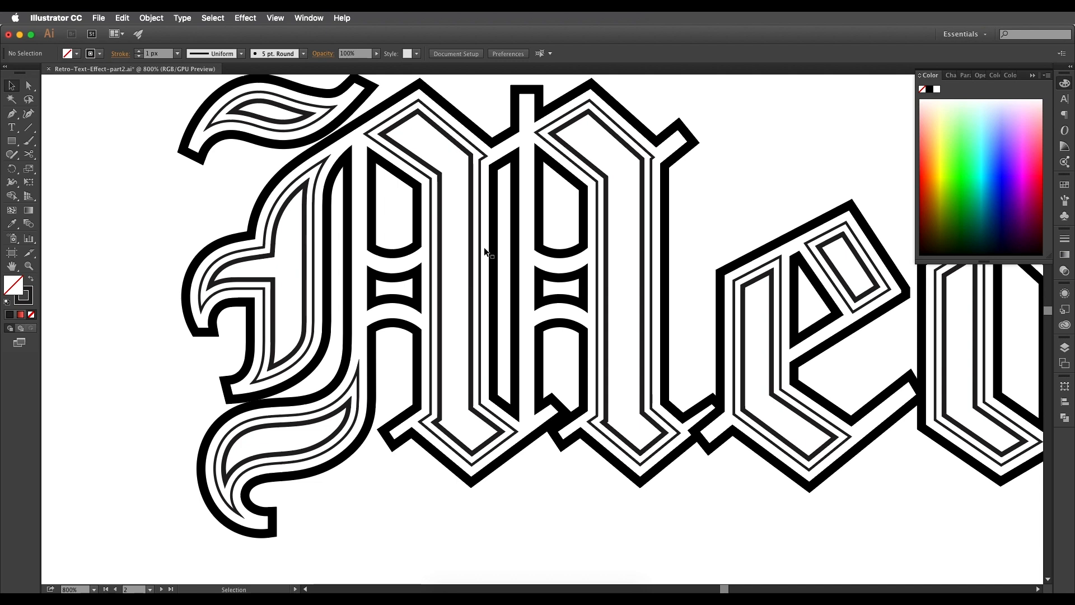
pyautogui.scroll(-2, 485, 251)
pyautogui.scroll(2, 496, 276)
pyautogui.hscroll(-1, 525, 277)
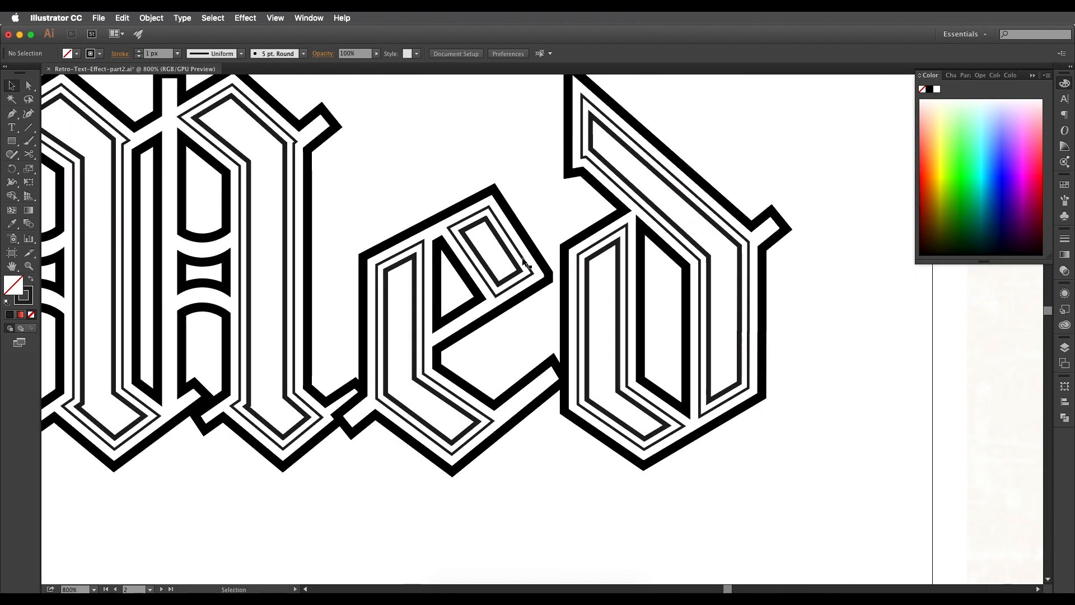
pyautogui.hscroll(-3, 623, 235)
pyautogui.scroll(-2, 635, 226)
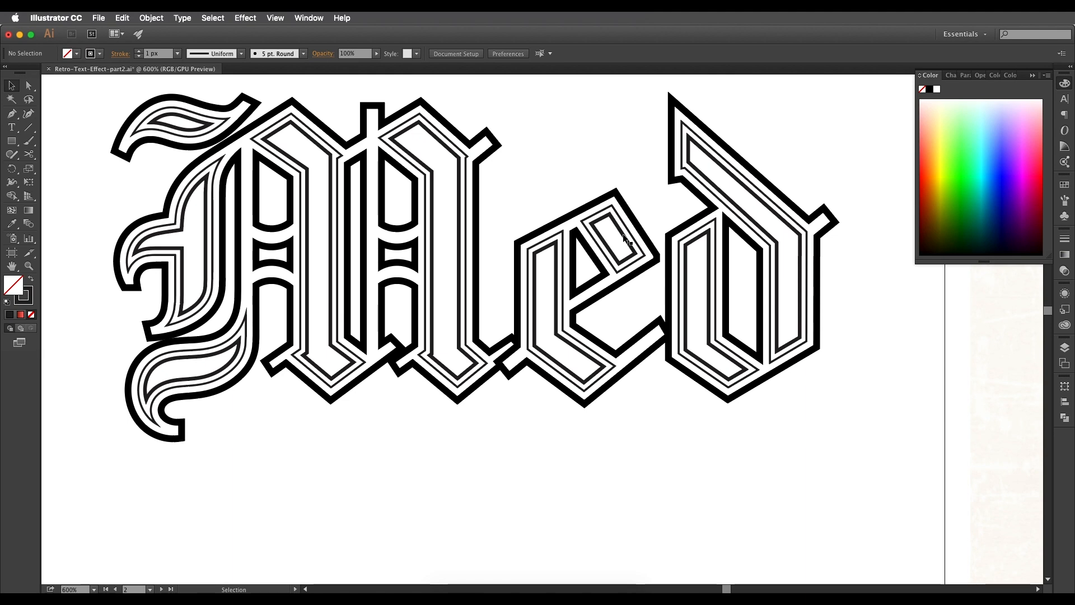
pyautogui.scroll(1, 616, 153)
pyautogui.moveTo(617, 153); pyautogui.dragTo(334, 333)
pyautogui.scroll(-3, 334, 333)
pyautogui.scroll(3, 465, 366)
pyautogui.scroll(-2, 482, 393)
pyautogui.scroll(1, 470, 374)
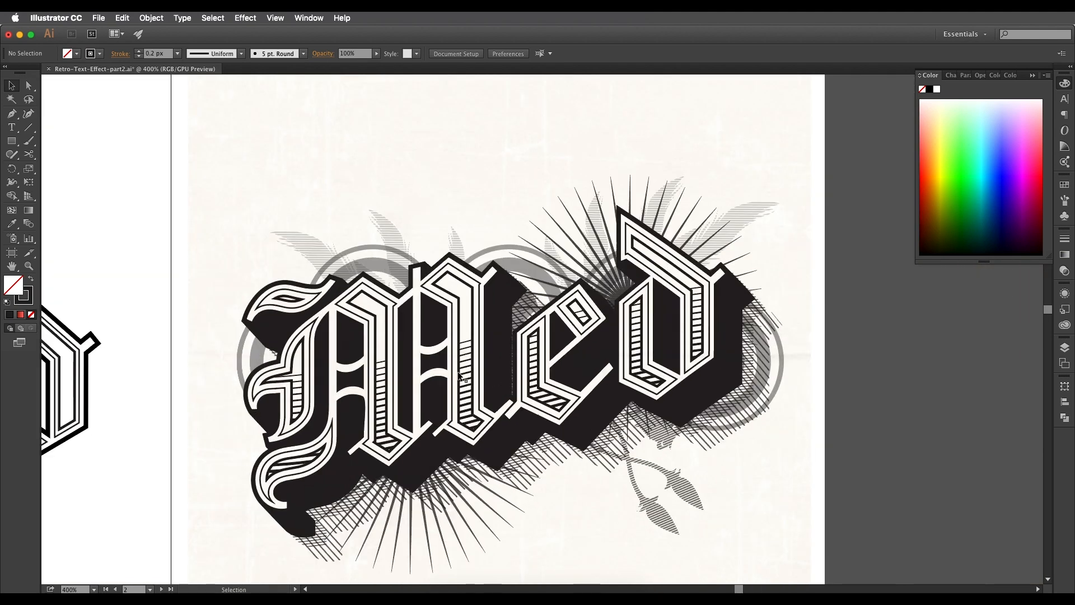
pyautogui.moveTo(330, 383)
pyautogui.mouseDown()
pyautogui.moveTo(445, 329)
pyautogui.moveTo(521, 317)
pyautogui.mouseUp()
pyautogui.moveTo(402, 351); pyautogui.dragTo(580, 357)
pyautogui.scroll(-1, 439, 391)
pyautogui.moveTo(366, 379); pyautogui.dragTo(508, 372)
pyautogui.moveTo(447, 380)
pyautogui.mouseDown()
pyautogui.moveTo(632, 371)
pyautogui.moveTo(548, 393)
pyautogui.moveTo(462, 367)
pyautogui.mouseUp()
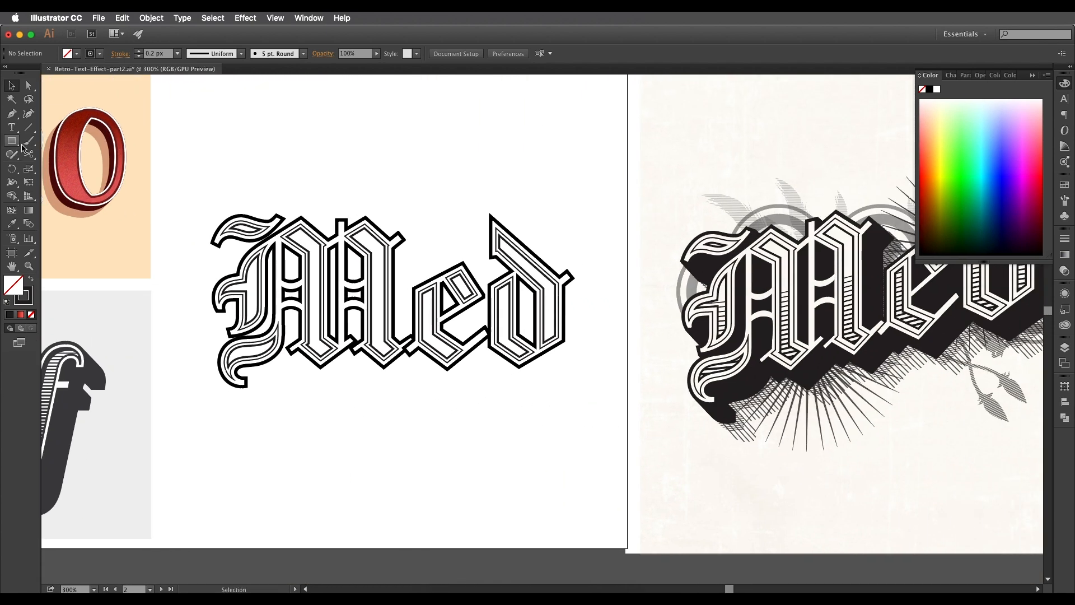
# Step: Draw a horizontal line about 241 px long across the middle of the Med letters and give it a 0.3 px stroke
pyautogui.click(28, 128)
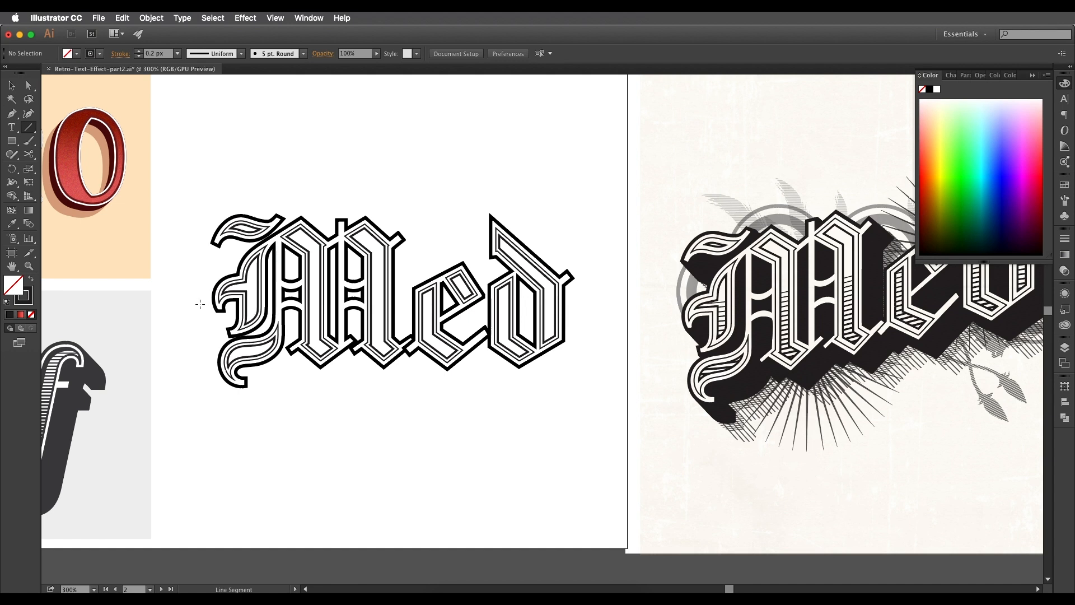
pyautogui.moveTo(196, 281); pyautogui.dragTo(461, 287)
pyautogui.scroll(2, 591, 284)
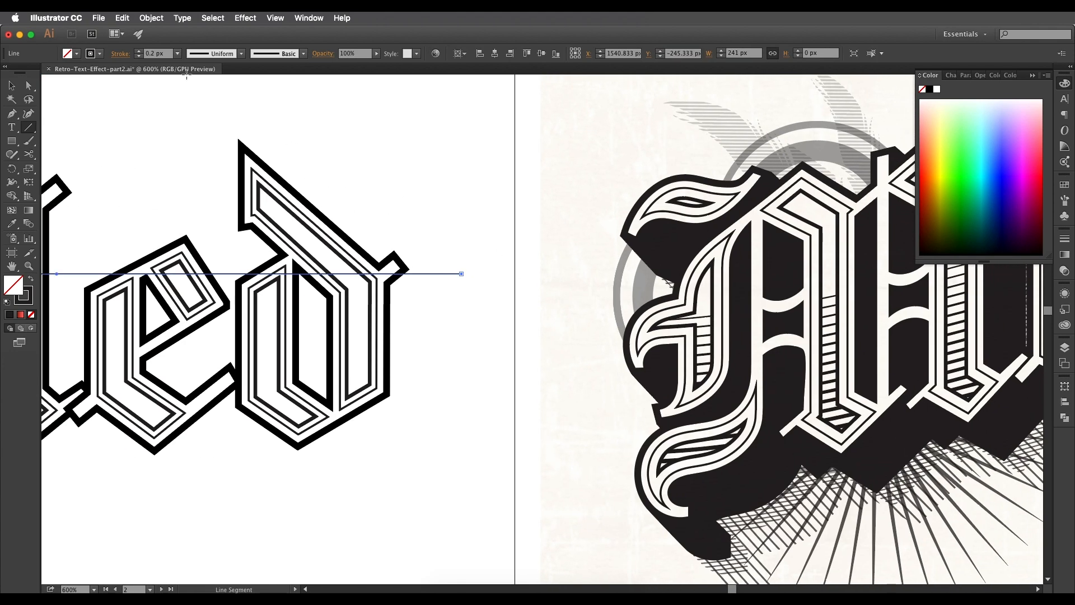
pyautogui.click(153, 54)
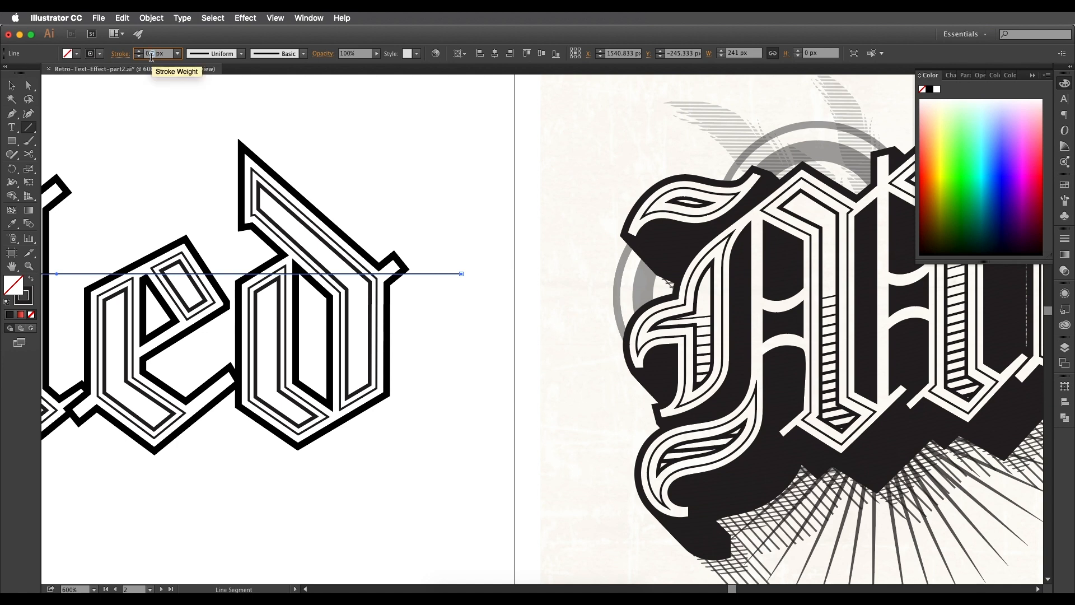
pyautogui.press('Return')
pyautogui.click(11, 85)
pyautogui.click(443, 290)
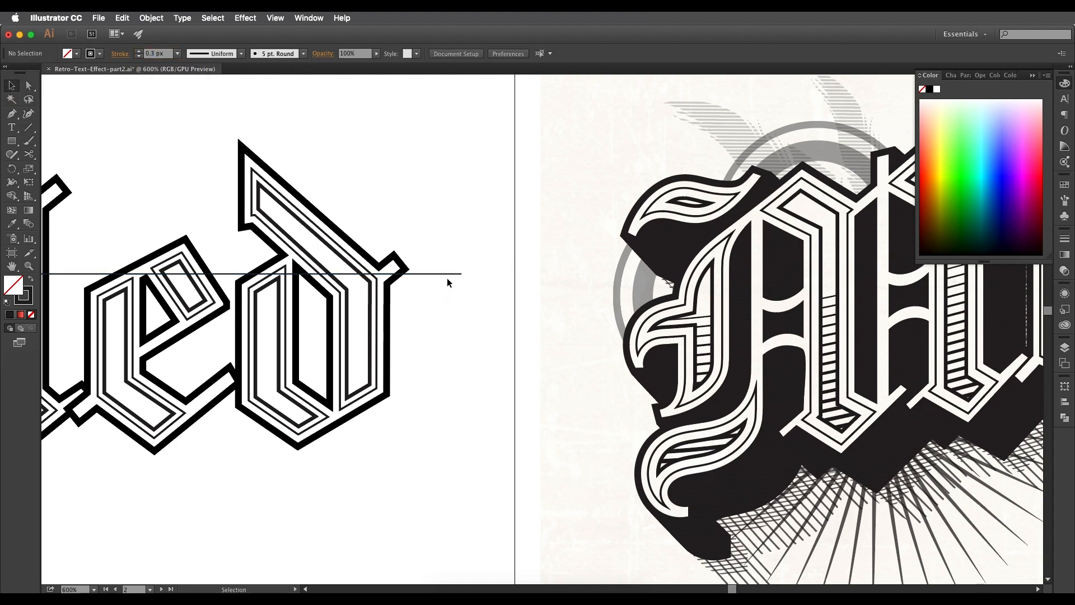
# Step: Set the horizontal line's stroke weight to 0.4 px and deselect it
pyautogui.click(448, 274)
pyautogui.moveTo(154, 57); pyautogui.dragTo(150, 57)
pyautogui.write('4')
pyautogui.press('Return')
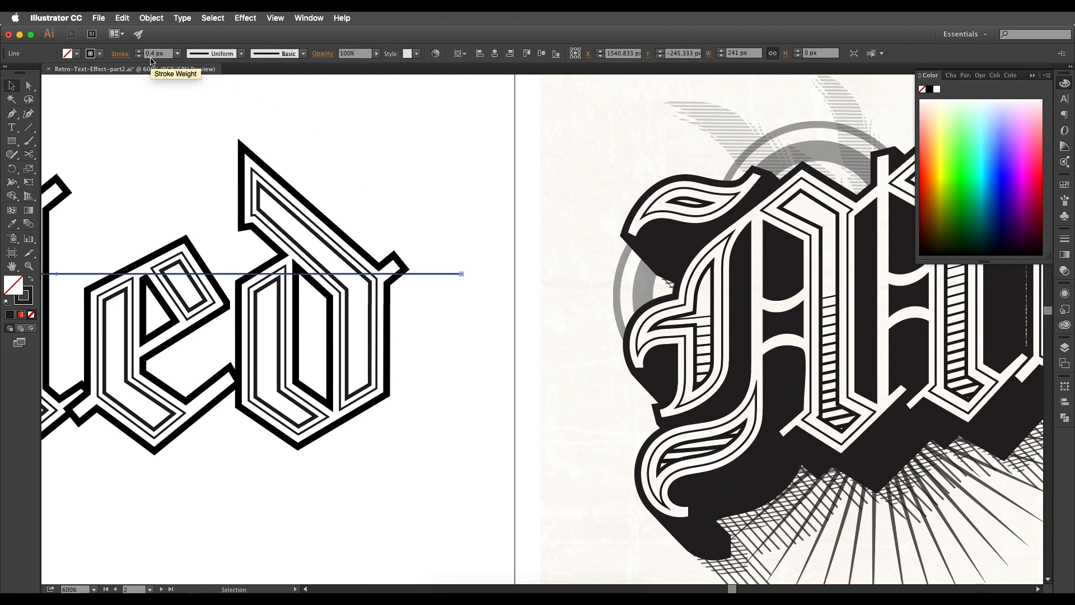
pyautogui.click(425, 268)
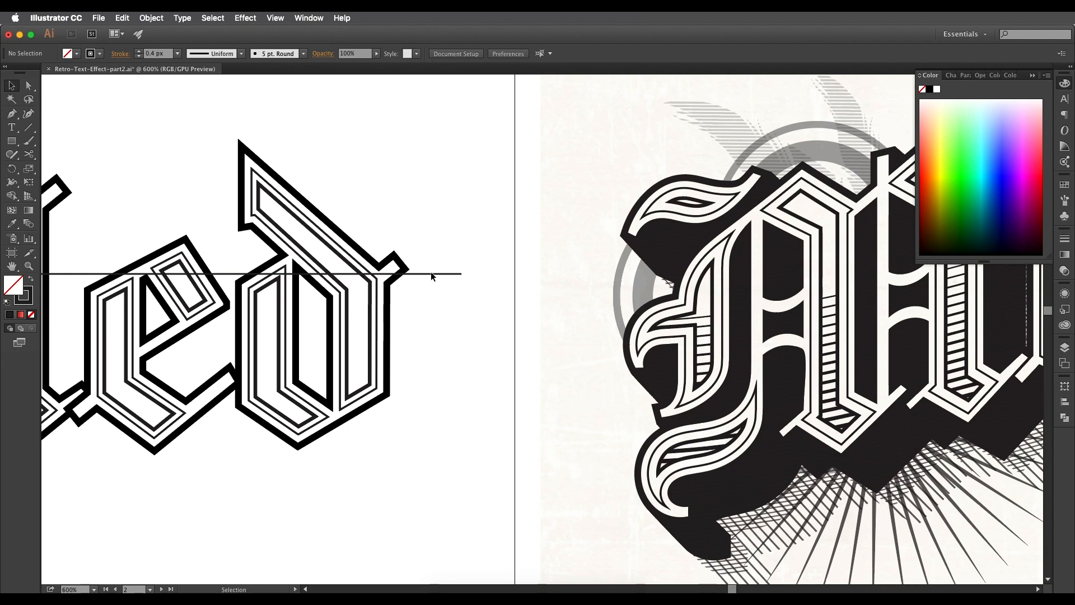
# Step: Duplicate the horizontal line about 66 px lower, just beneath the Med letters
pyautogui.click(431, 273)
pyautogui.press('super+minus')
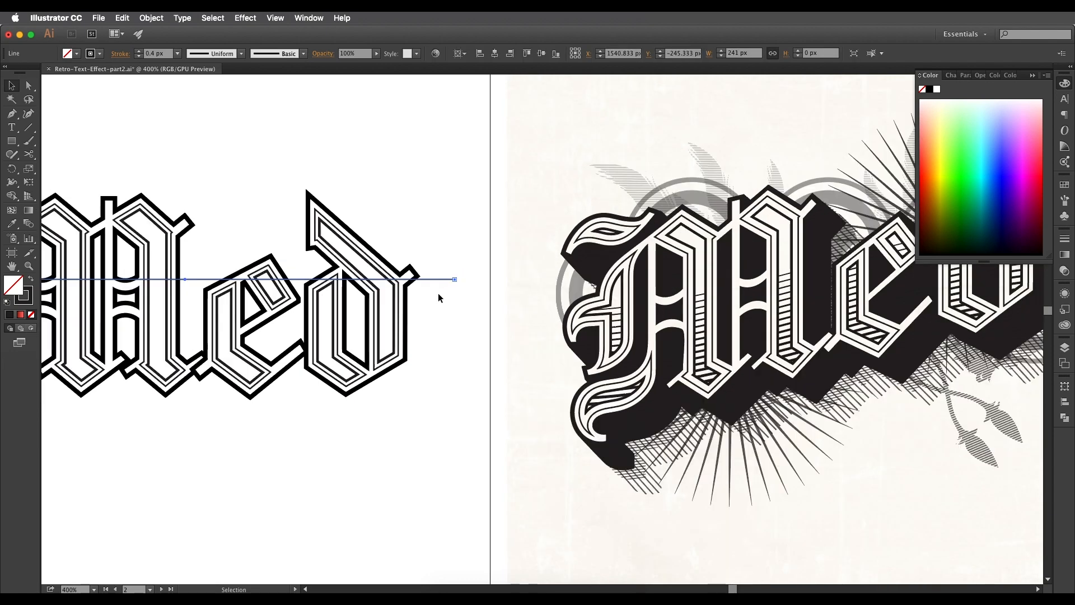
pyautogui.moveTo(507, 244); pyautogui.dragTo(569, 322)
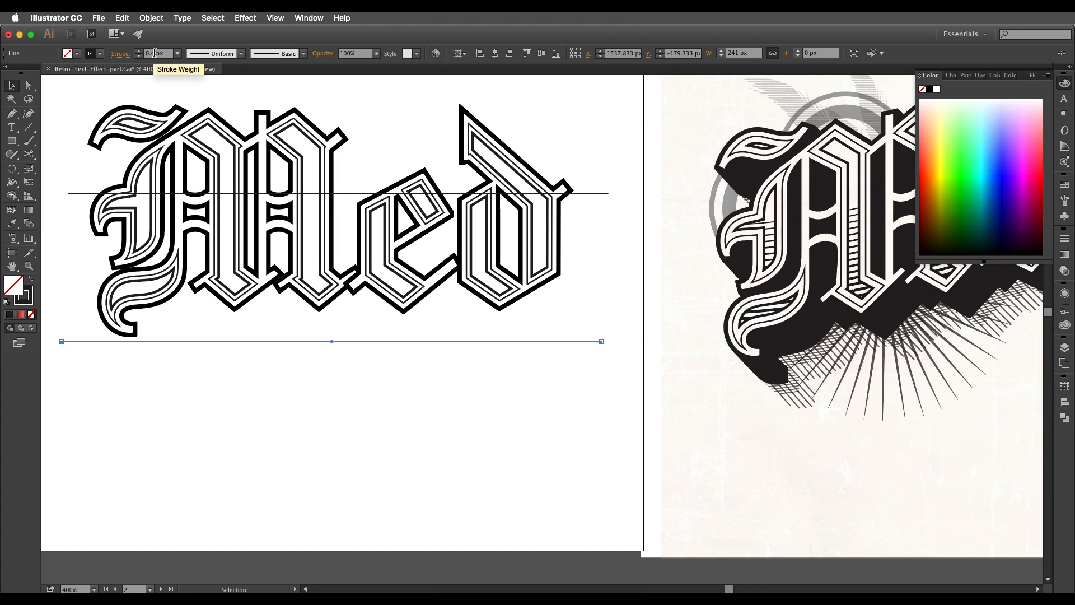
# Step: Set the lower line's stroke weight to 1.5 px and deselect it
pyautogui.click(138, 51)
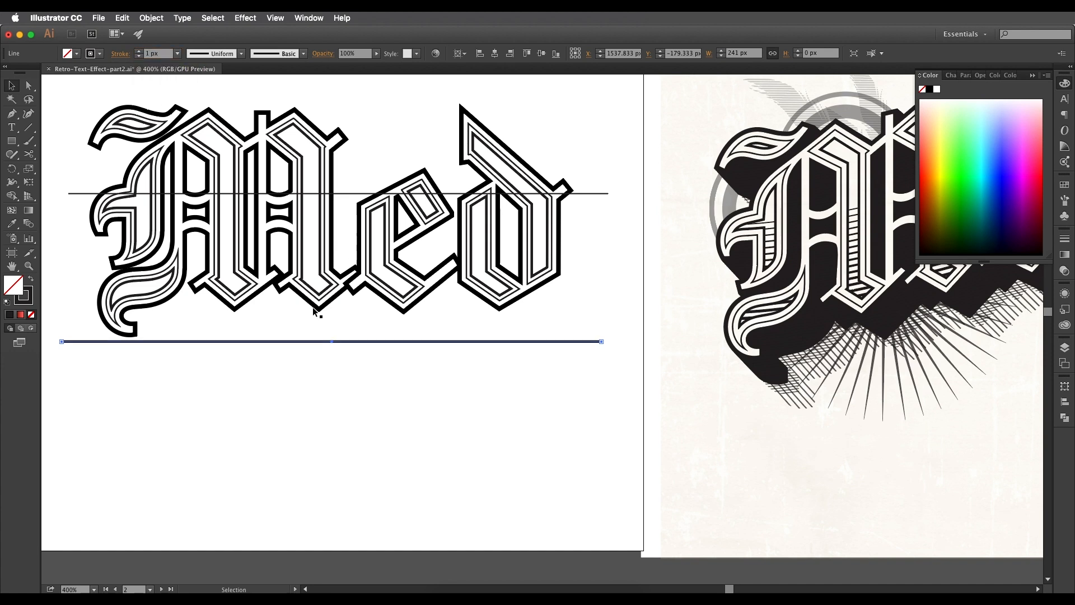
pyautogui.click(149, 53)
pyautogui.click(11, 85)
pyautogui.click(375, 362)
pyautogui.moveTo(376, 362); pyautogui.dragTo(419, 348)
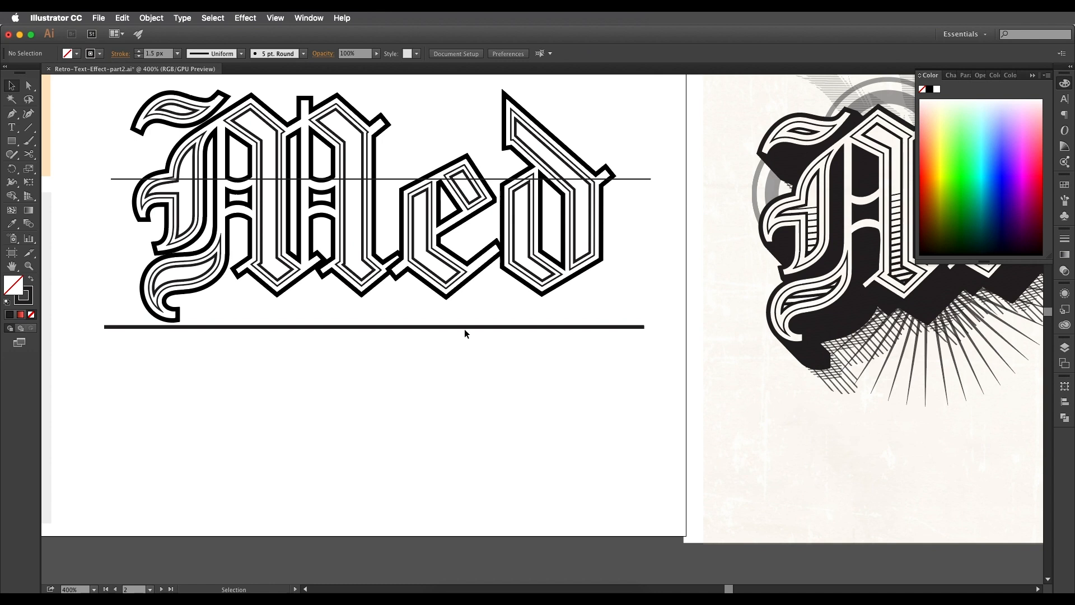
# Step: Select the thick lower line and the thin upper line and make a blend between them
pyautogui.scroll(3, 465, 334)
pyautogui.hscroll(3, 465, 334)
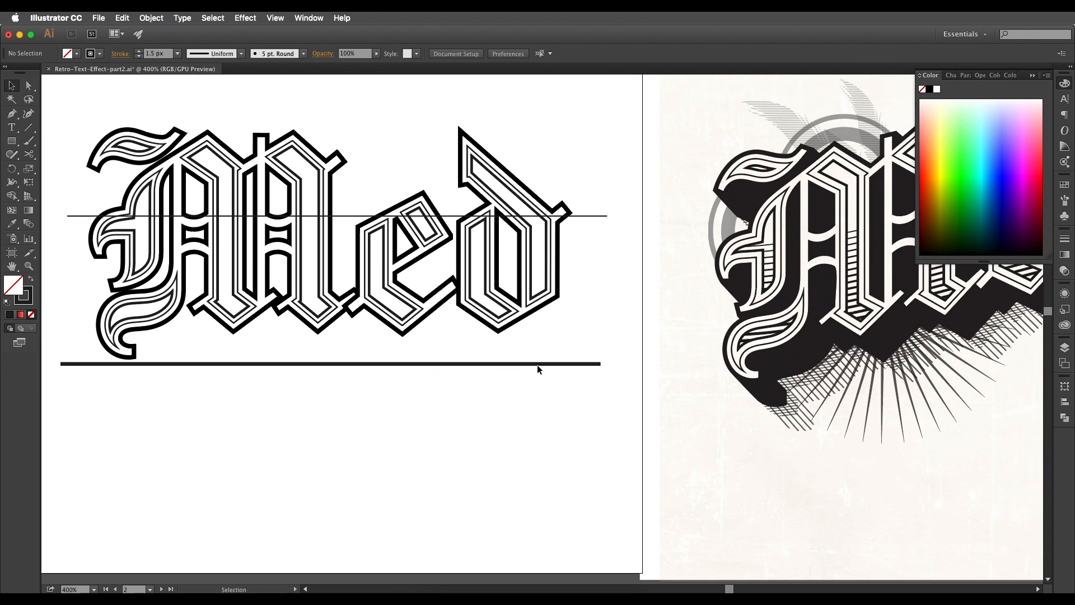
pyautogui.click(559, 364)
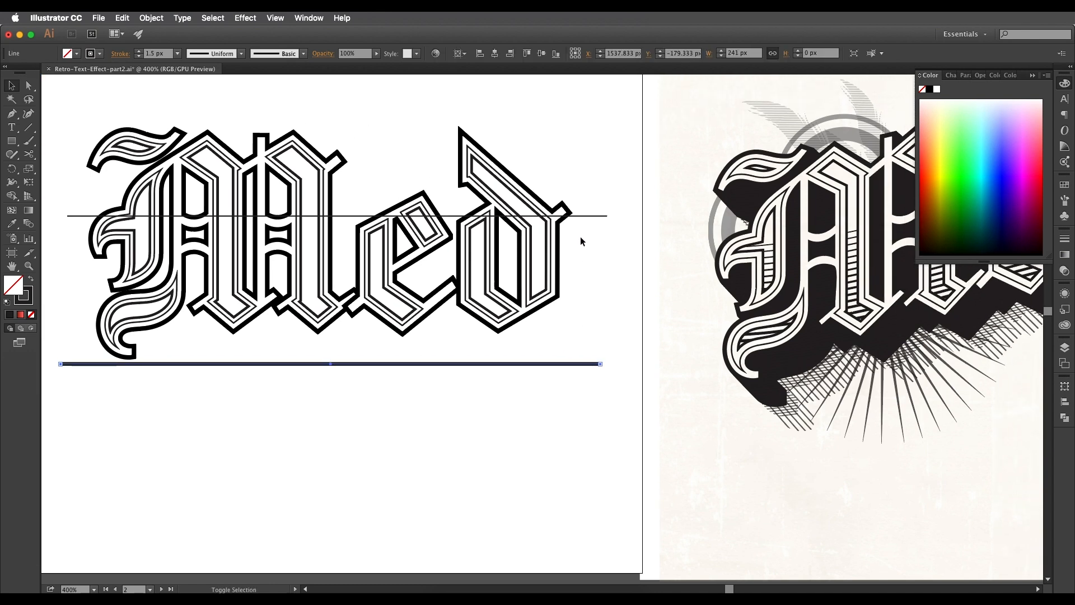
pyautogui.keyDown('shift'); pyautogui.click(582, 215); pyautogui.keyUp('shift')
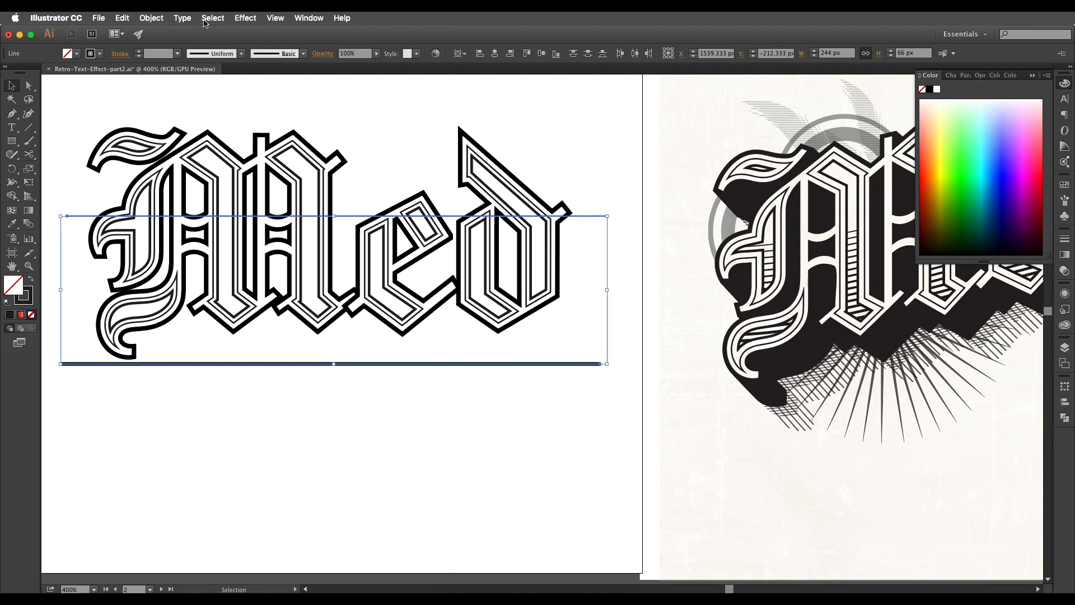
pyautogui.click(162, 18)
pyautogui.moveTo(235, 261)
pyautogui.click(269, 261)
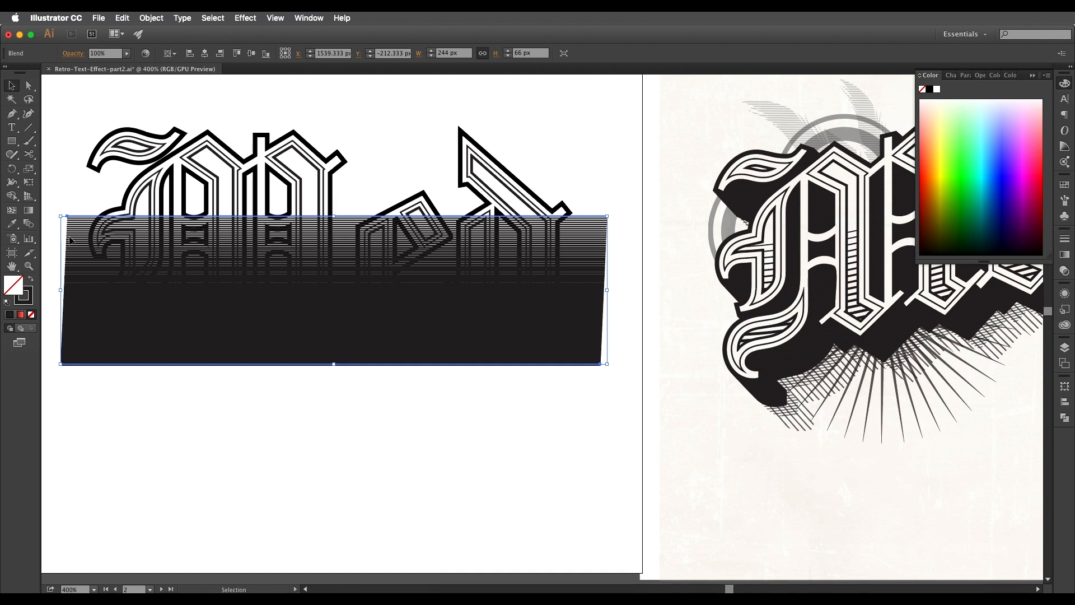
# Step: Set the line blend's spacing to 30 specified steps with the preview turned on
pyautogui.doubleClick(29, 223)
pyautogui.moveTo(176, 110); pyautogui.dragTo(599, 94)
pyautogui.click(559, 163)
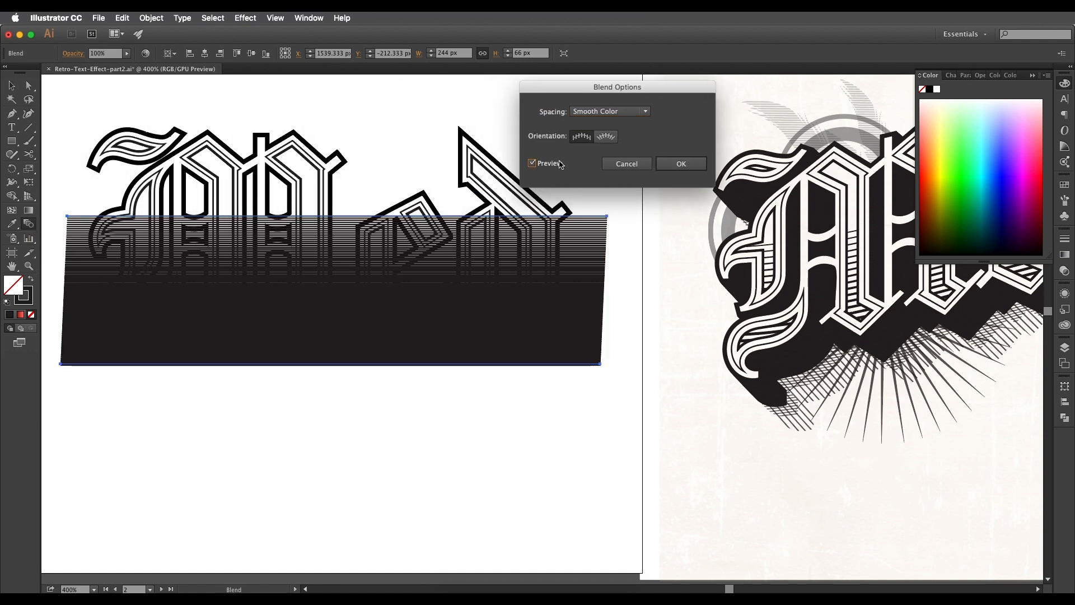
pyautogui.click(616, 112)
pyautogui.click(610, 131)
pyautogui.press('Down')
pyautogui.press('Down')
pyautogui.press('Down')
pyautogui.press('Down')
pyautogui.press('Down')
pyautogui.press('Down')
pyautogui.press('Down')
pyautogui.press('Down')
pyautogui.press('Down')
pyautogui.press('Down')
pyautogui.press('Down')
pyautogui.press('Down')
pyautogui.press('Down')
pyautogui.press('Down')
pyautogui.press('Down')
pyautogui.press('Down')
pyautogui.press('Down')
pyautogui.press('Down')
pyautogui.press('Down')
pyautogui.press('Down')
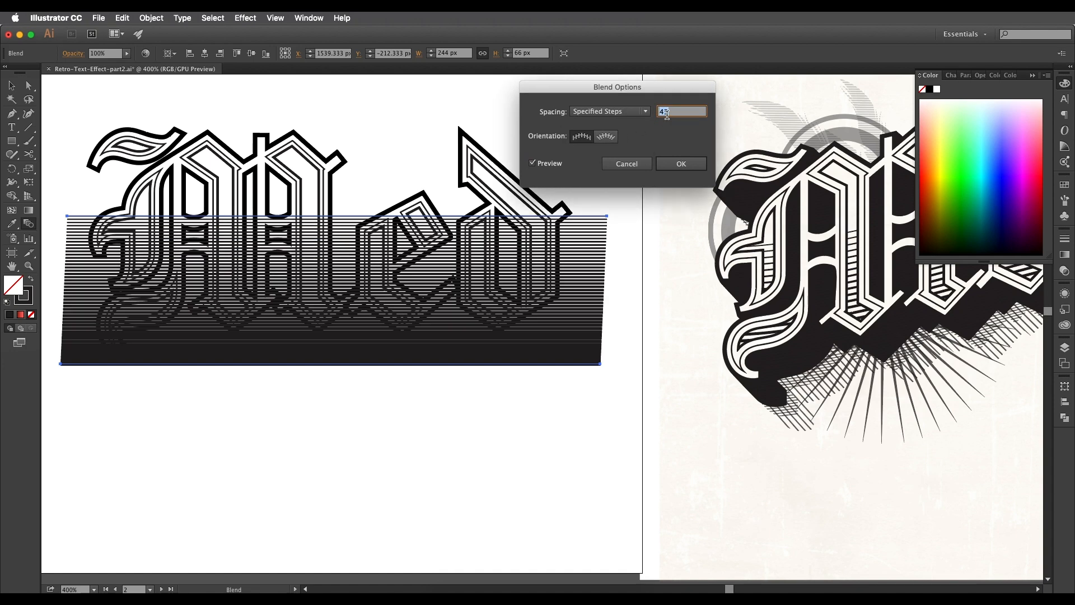
pyautogui.press('Down')
pyautogui.press('Down')
pyautogui.press('Down')
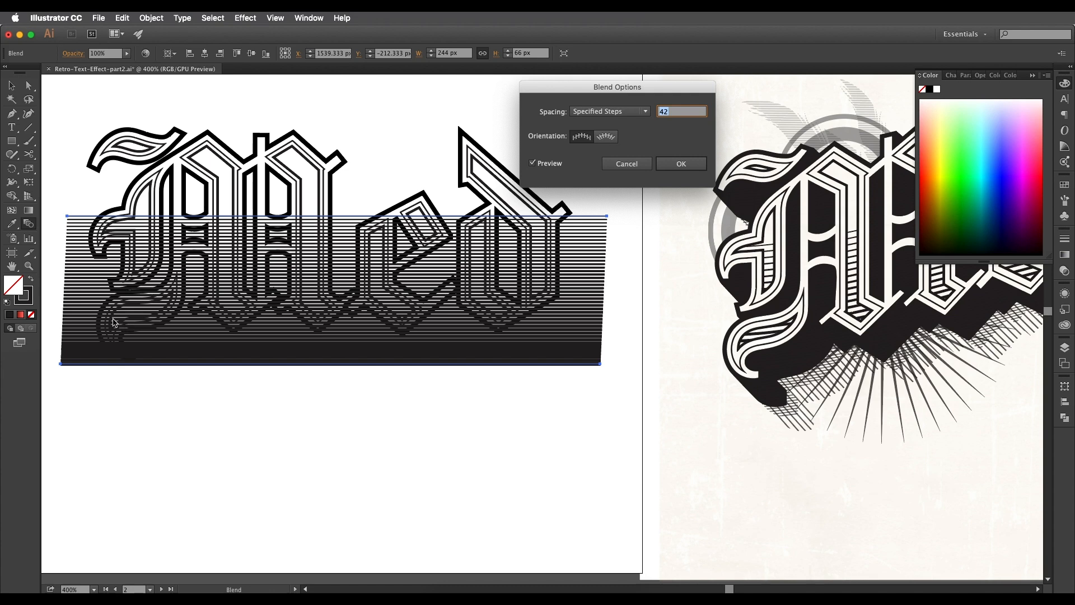
pyautogui.press('Down')
pyautogui.press('Down')
pyautogui.press('Down')
pyautogui.press('Down')
pyautogui.press('Down')
pyautogui.press('Down')
pyautogui.press('Down')
pyautogui.press('Down')
pyautogui.press('Down')
pyautogui.press('Down')
pyautogui.press('Down')
pyautogui.press('Down')
pyautogui.press('Down')
pyautogui.press('Down')
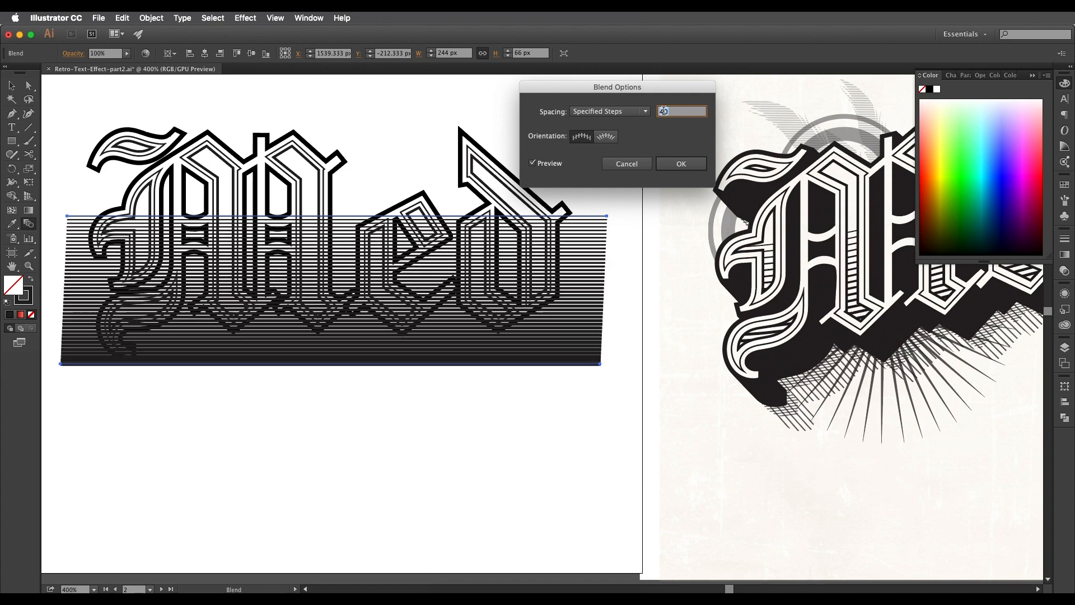
pyautogui.press('Up')
pyautogui.press('Up')
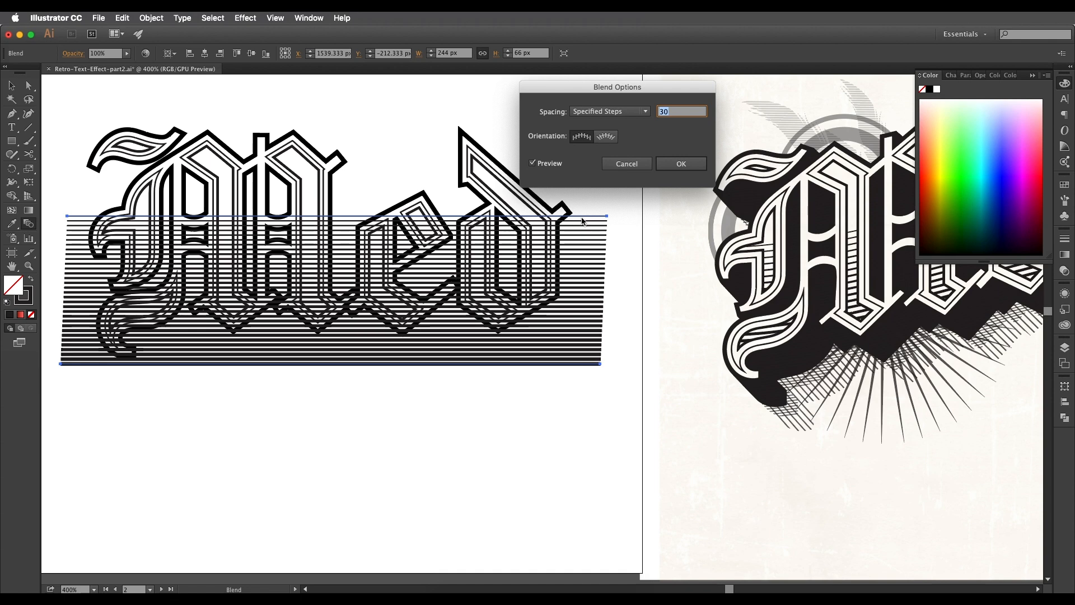
pyautogui.click(666, 163)
# Step: Combine the innermost thin outlines of the M, e and d into a single compound path and deselect it
pyautogui.scroll(-1, 475, 309)
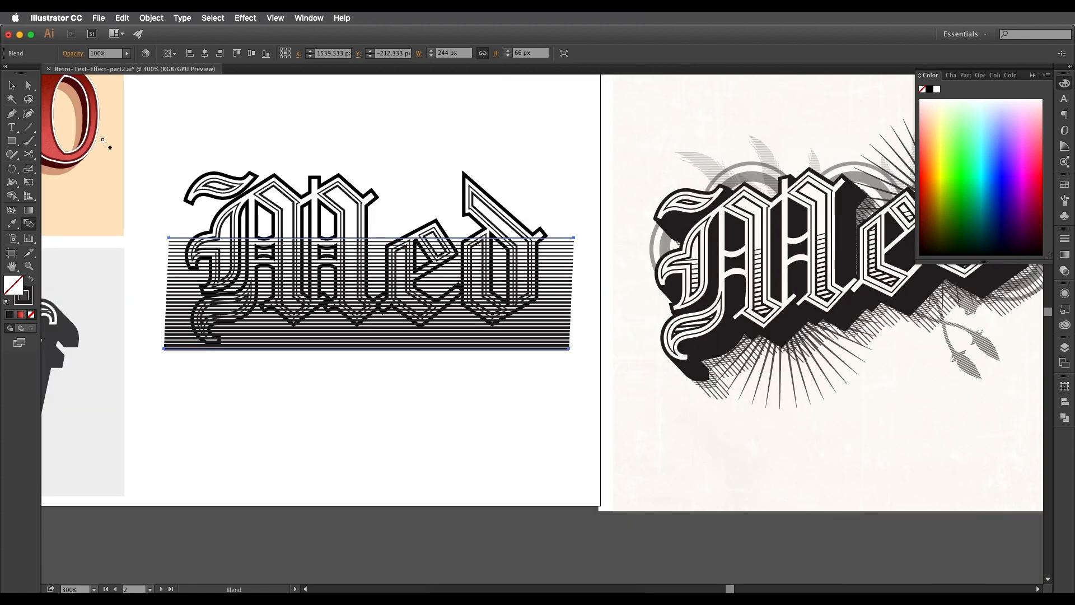
pyautogui.click(13, 86)
pyautogui.click(315, 152)
pyautogui.scroll(1, 335, 244)
pyautogui.moveTo(292, 271); pyautogui.dragTo(379, 271)
pyautogui.scroll(1, 379, 271)
pyautogui.moveTo(366, 217); pyautogui.dragTo(371, 260)
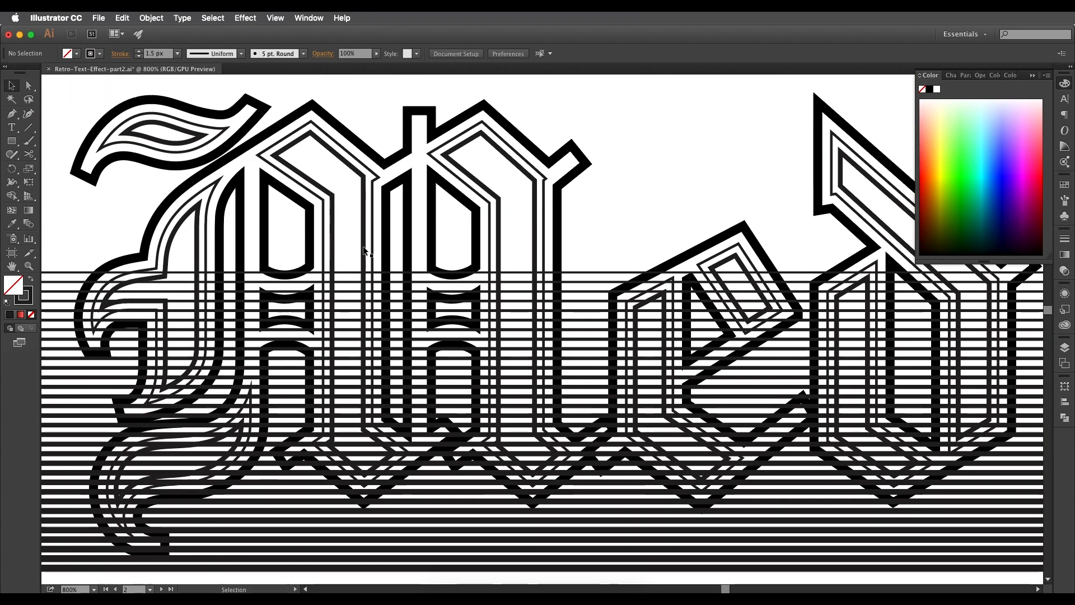
pyautogui.click(353, 253)
pyautogui.hscroll(3, 558, 293)
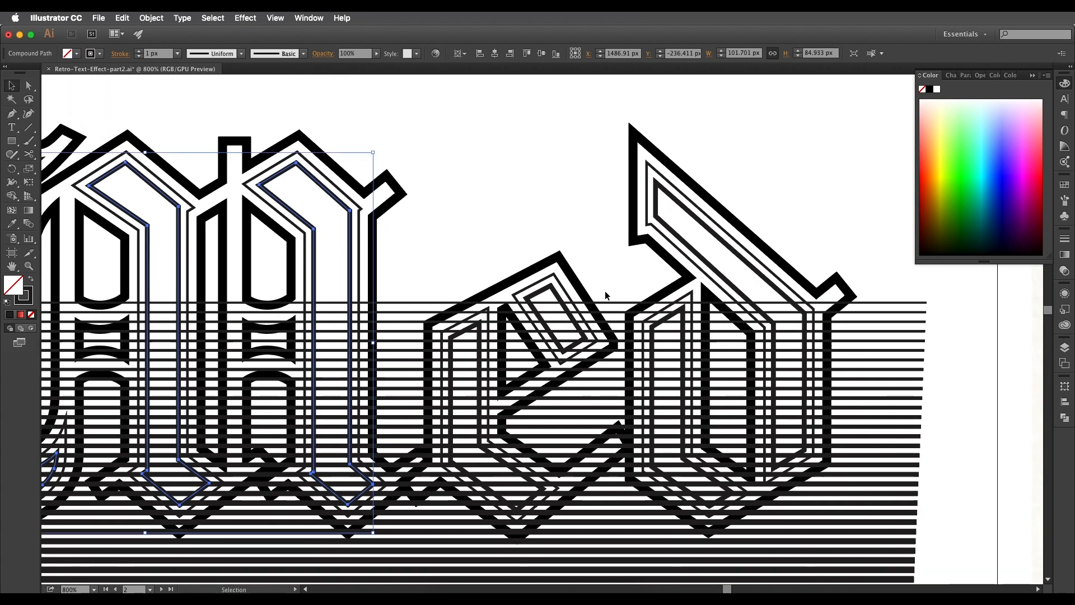
pyautogui.keyDown('shift'); pyautogui.click(557, 296); pyautogui.keyUp('shift')
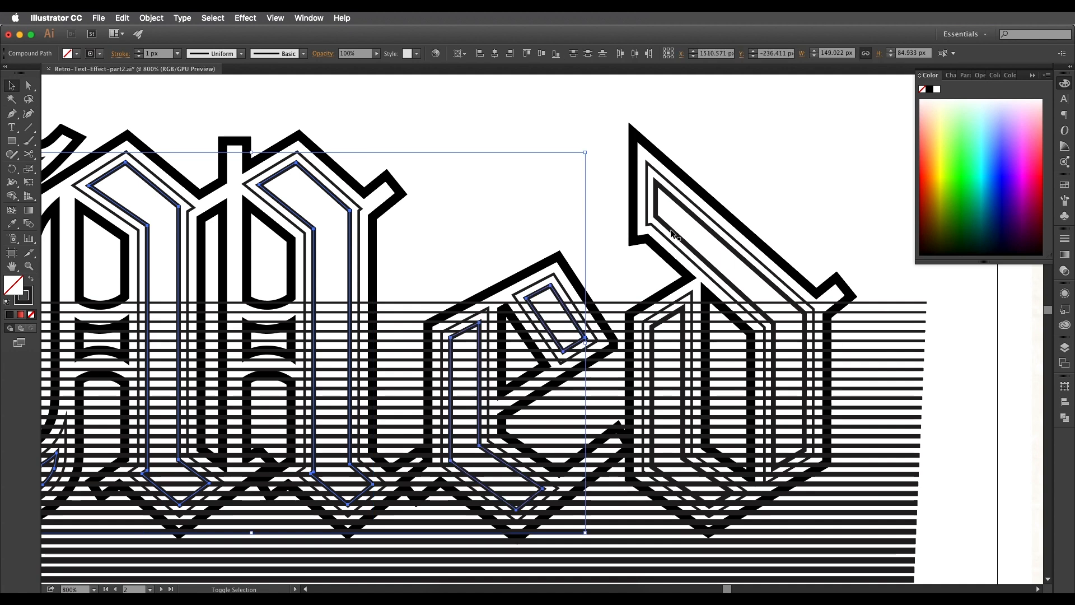
pyautogui.keyDown('shift'); pyautogui.click(674, 232); pyautogui.keyUp('shift')
pyautogui.moveTo(571, 325); pyautogui.dragTo(650, 271)
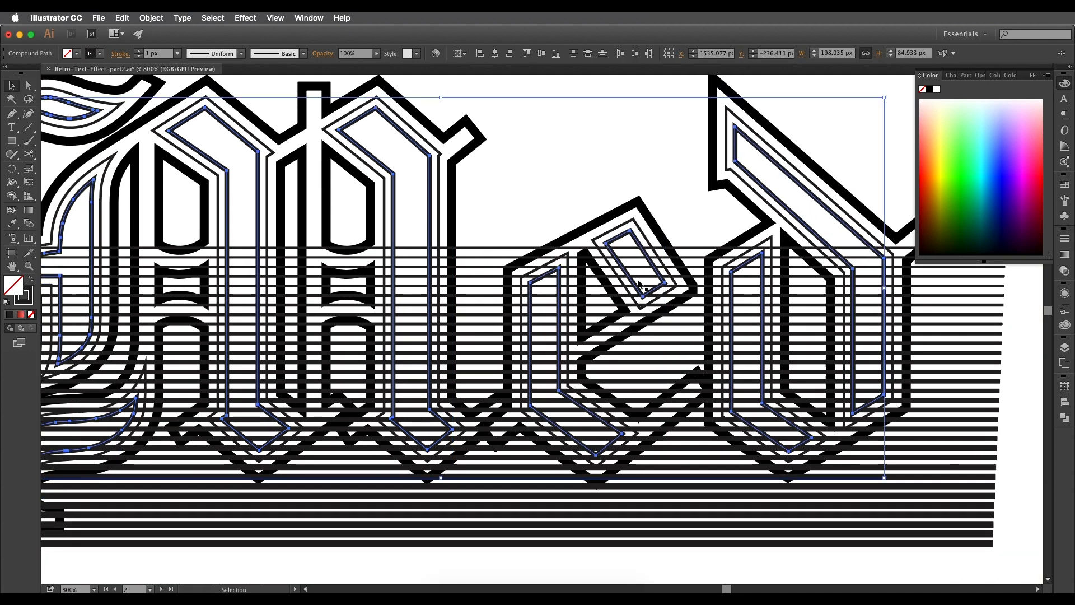
pyautogui.moveTo(464, 245); pyautogui.dragTo(504, 229)
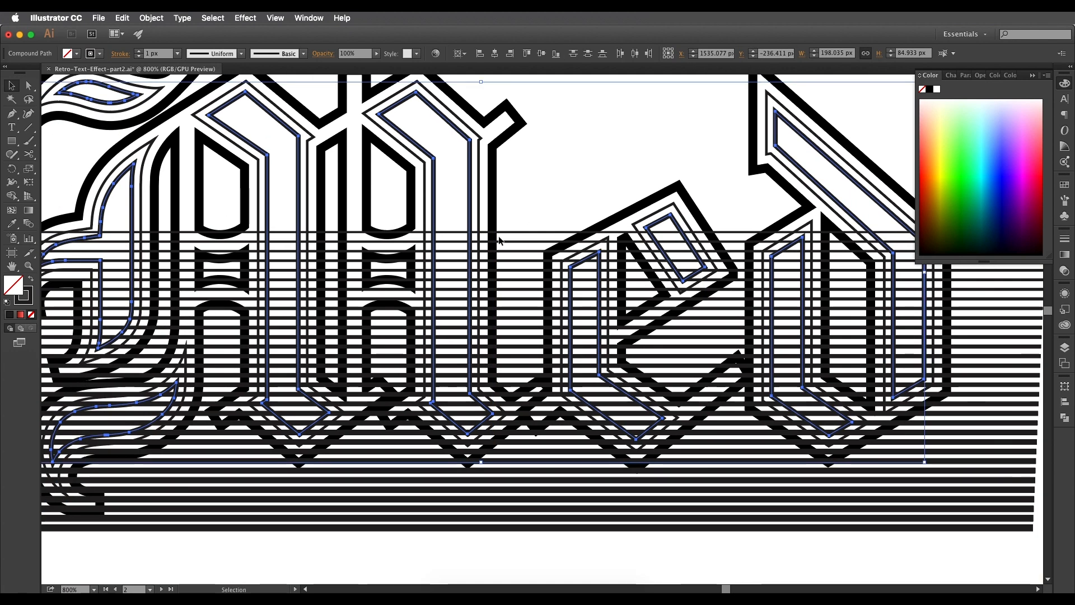
pyautogui.click(151, 18)
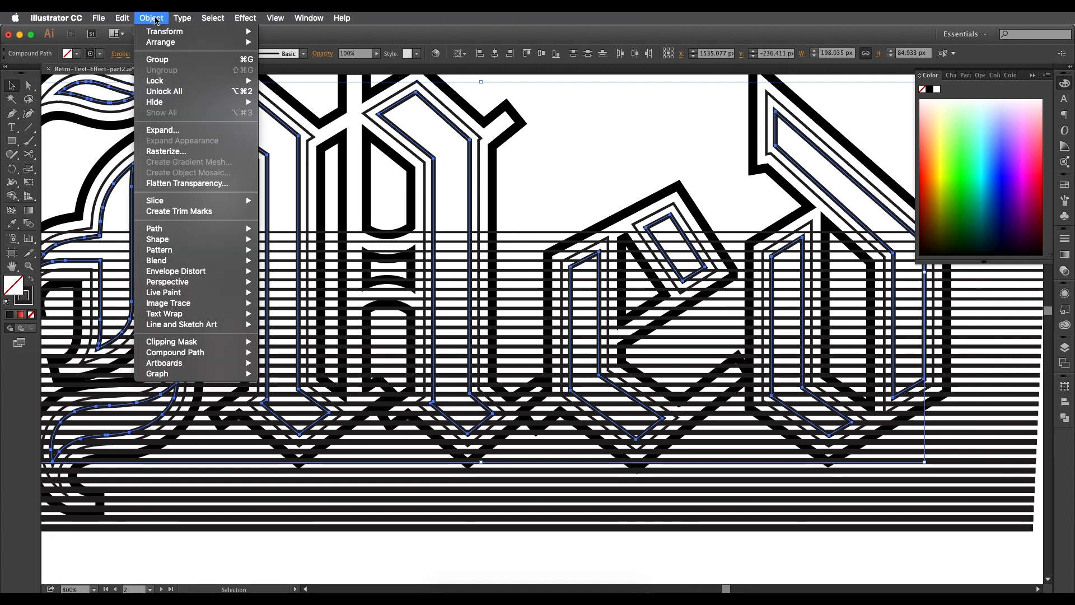
pyautogui.moveTo(223, 352)
pyautogui.click(279, 354)
pyautogui.scroll(-1, 505, 207)
pyautogui.moveTo(495, 155); pyautogui.dragTo(480, 203)
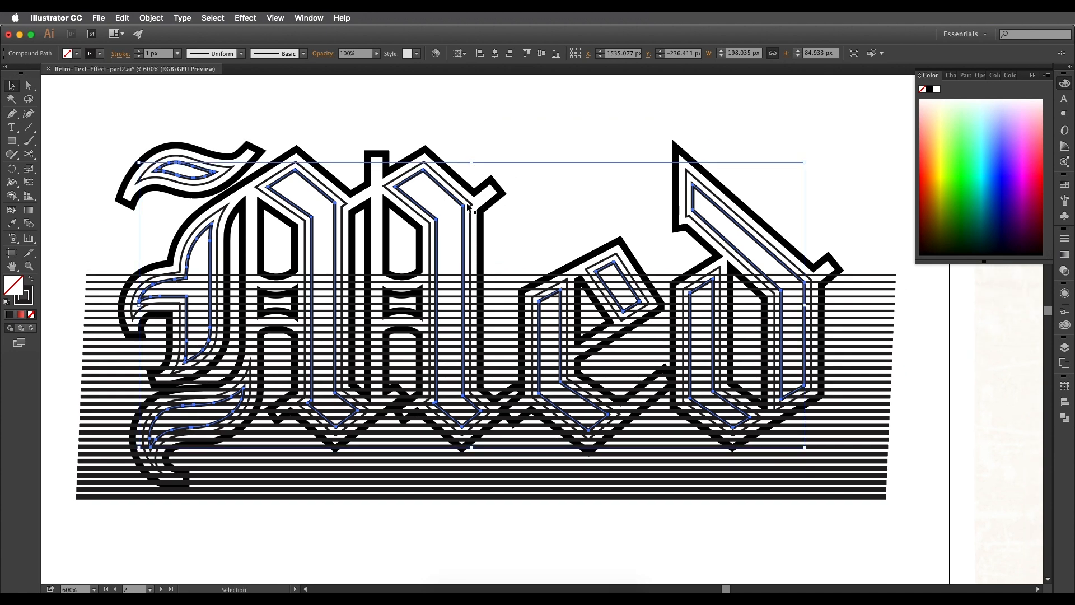
pyautogui.scroll(-1, 483, 204)
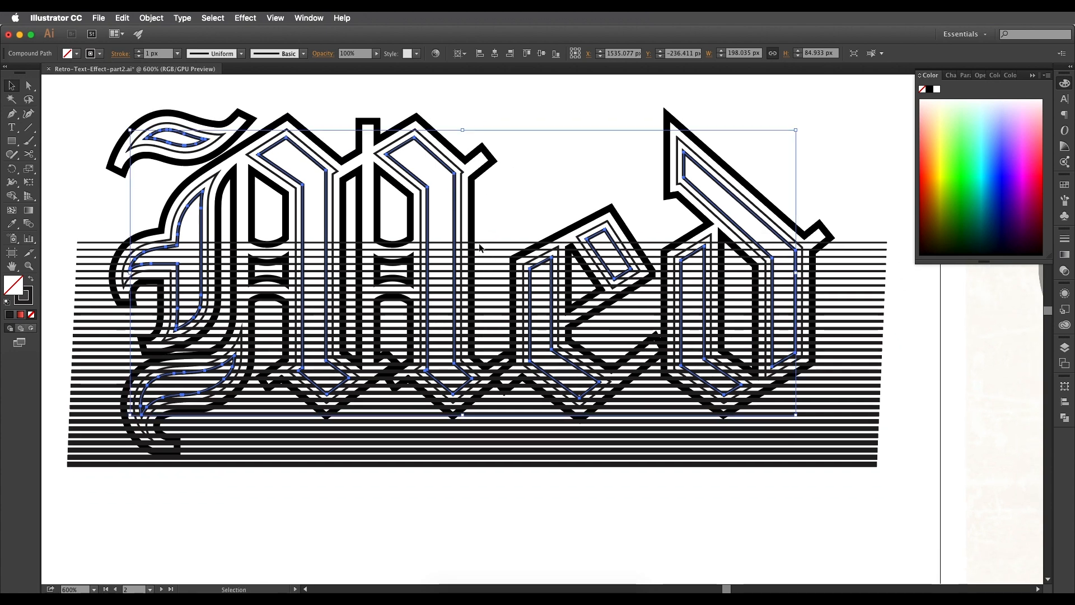
pyautogui.press('super+shift+a')
# Step: Expand the horizontal line blend into separate lines and expand their strokes into filled shapes
pyautogui.click(493, 277)
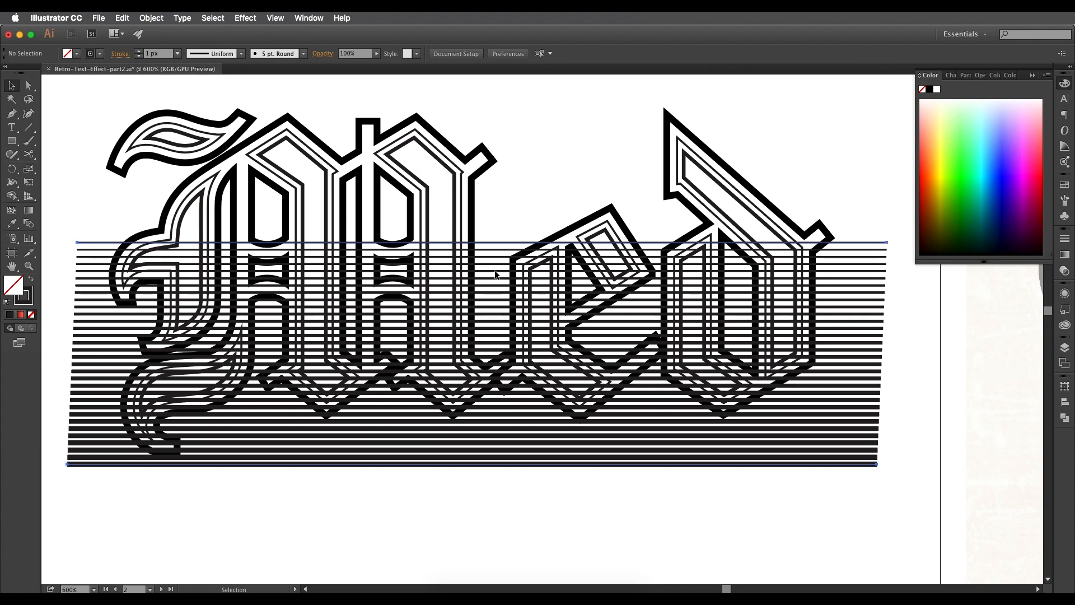
pyautogui.click(151, 18)
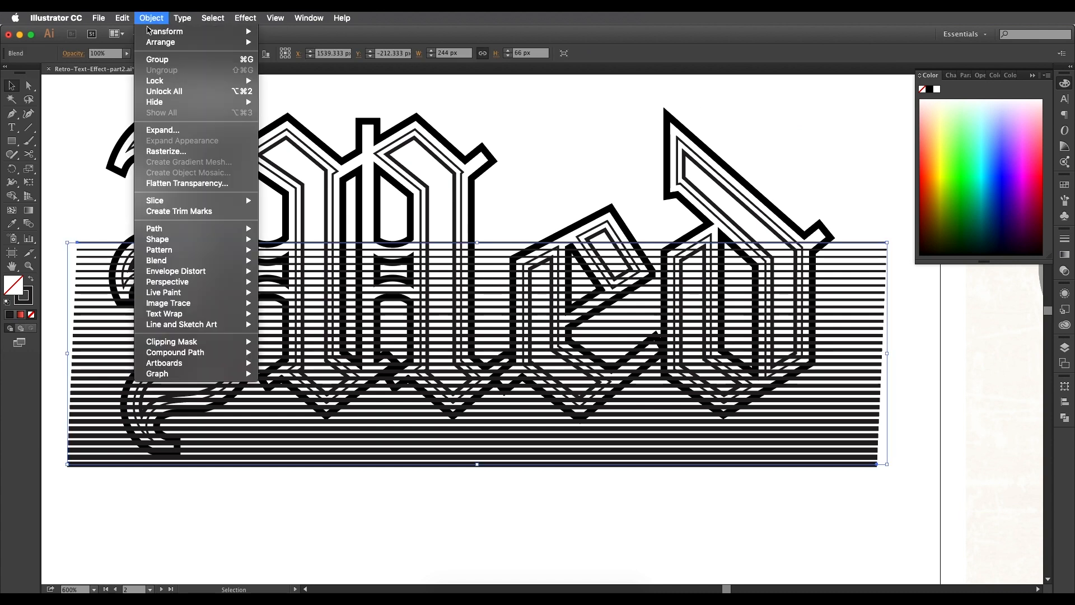
pyautogui.click(197, 130)
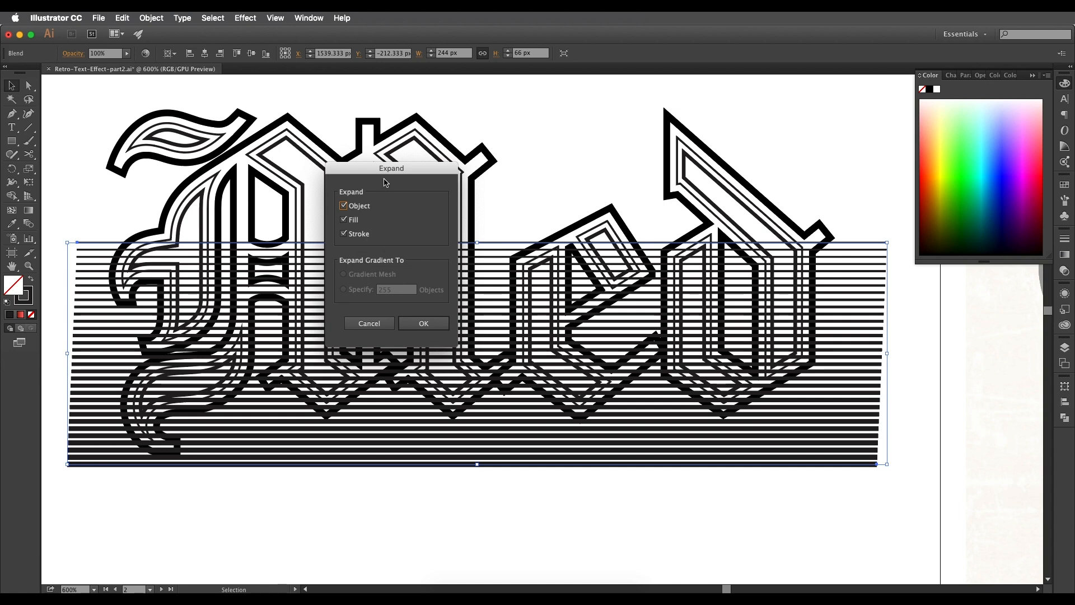
pyautogui.click(423, 326)
pyautogui.press('super+equal')
pyautogui.click(151, 18)
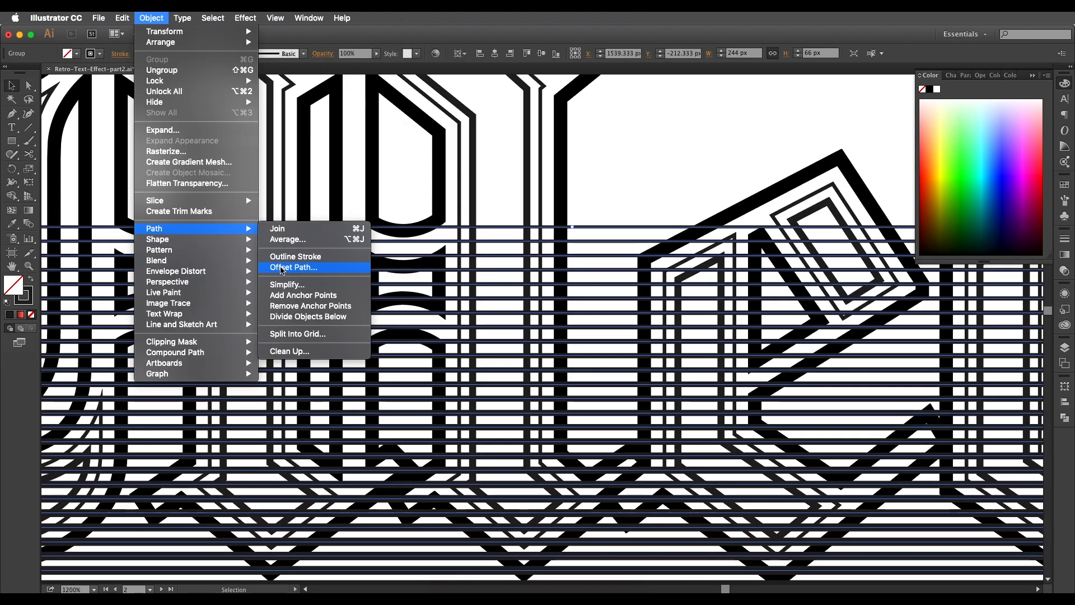
pyautogui.moveTo(218, 309)
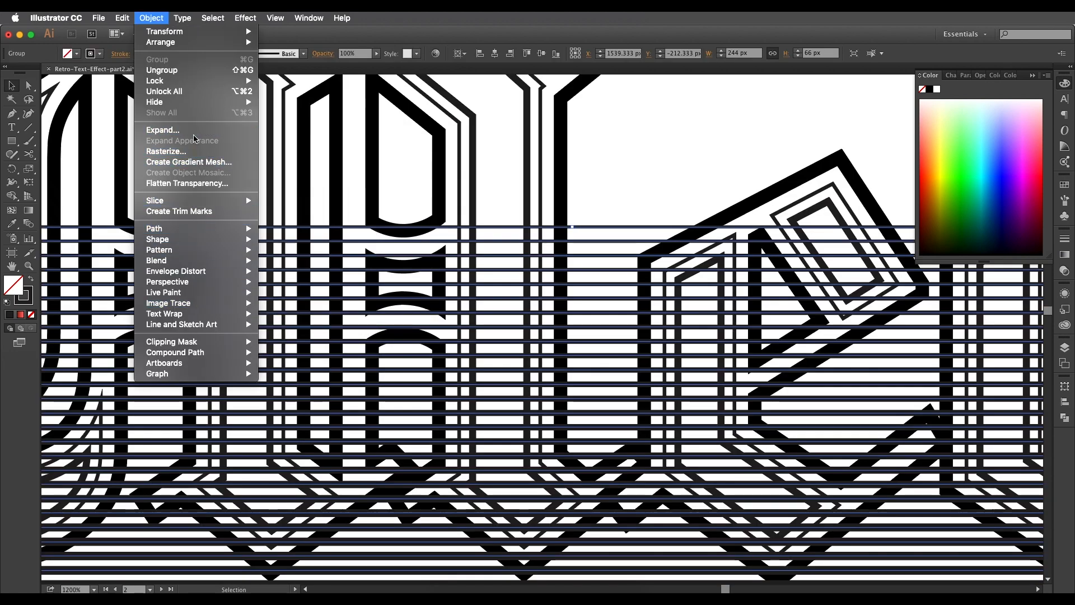
pyautogui.click(191, 130)
pyautogui.click(436, 323)
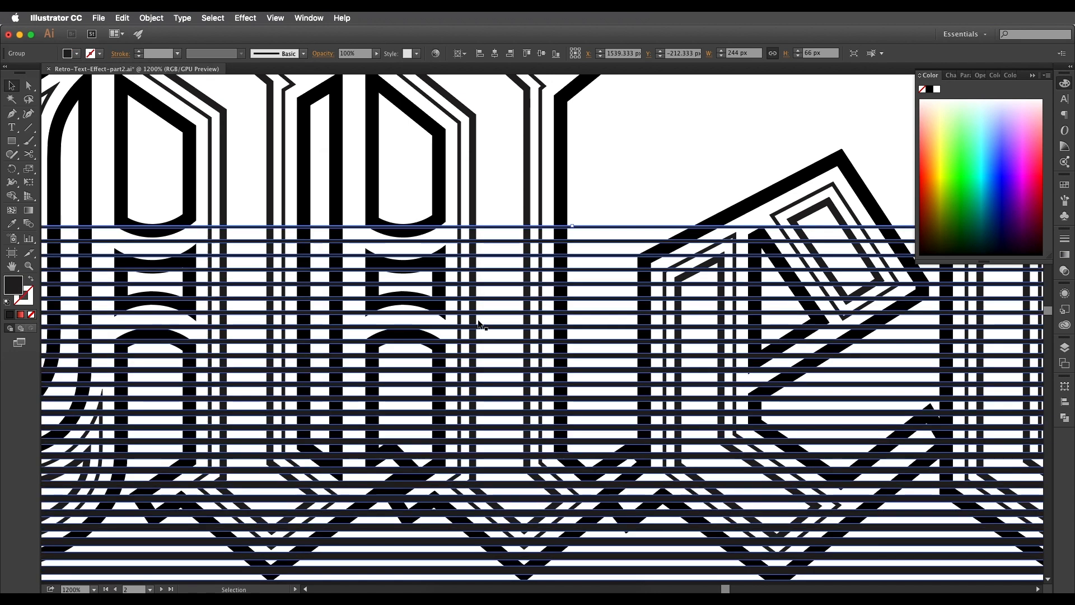
# Step: Ungroup the expanded horizontal lines, combine them into one compound path and deselect it
pyautogui.rightClick(532, 314)
pyautogui.click(573, 381)
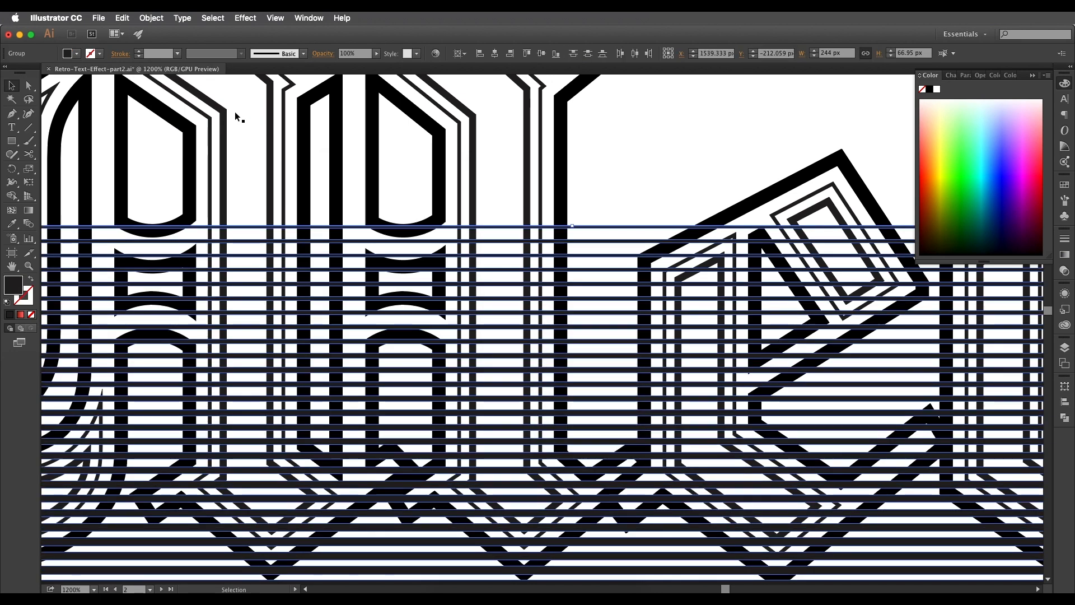
pyautogui.click(150, 18)
pyautogui.moveTo(236, 352)
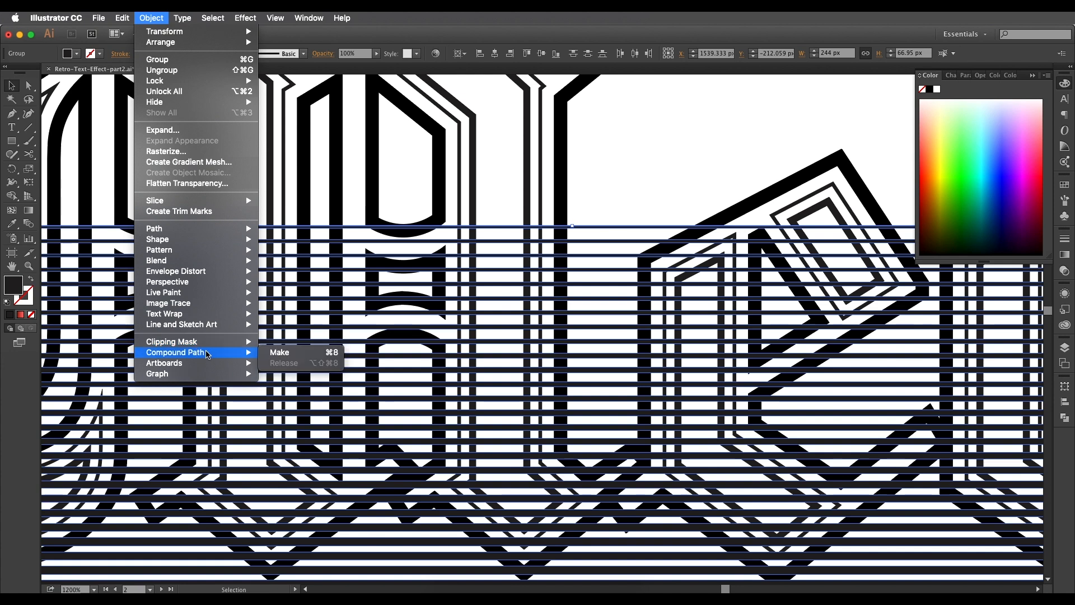
pyautogui.click(290, 356)
pyautogui.scroll(-4, 590, 391)
pyautogui.moveTo(567, 387); pyautogui.dragTo(468, 311)
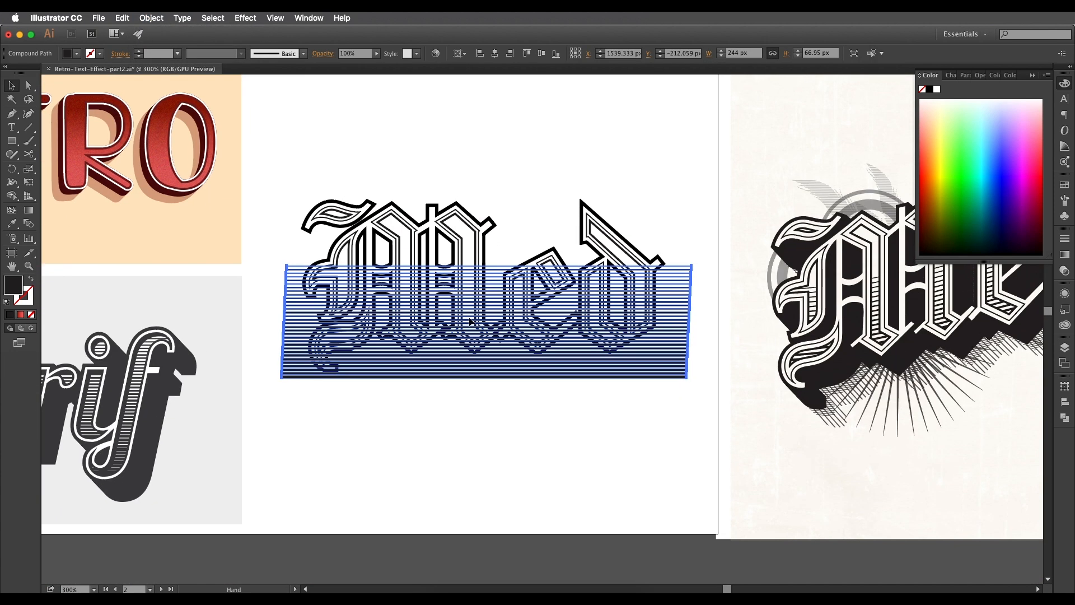
pyautogui.scroll(1, 469, 309)
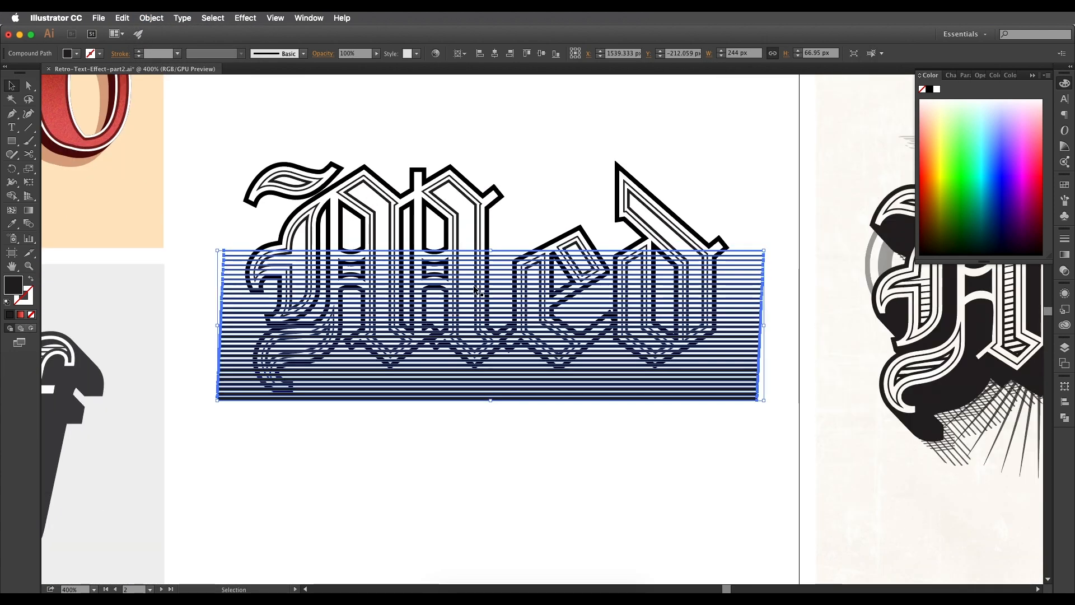
pyautogui.click(504, 226)
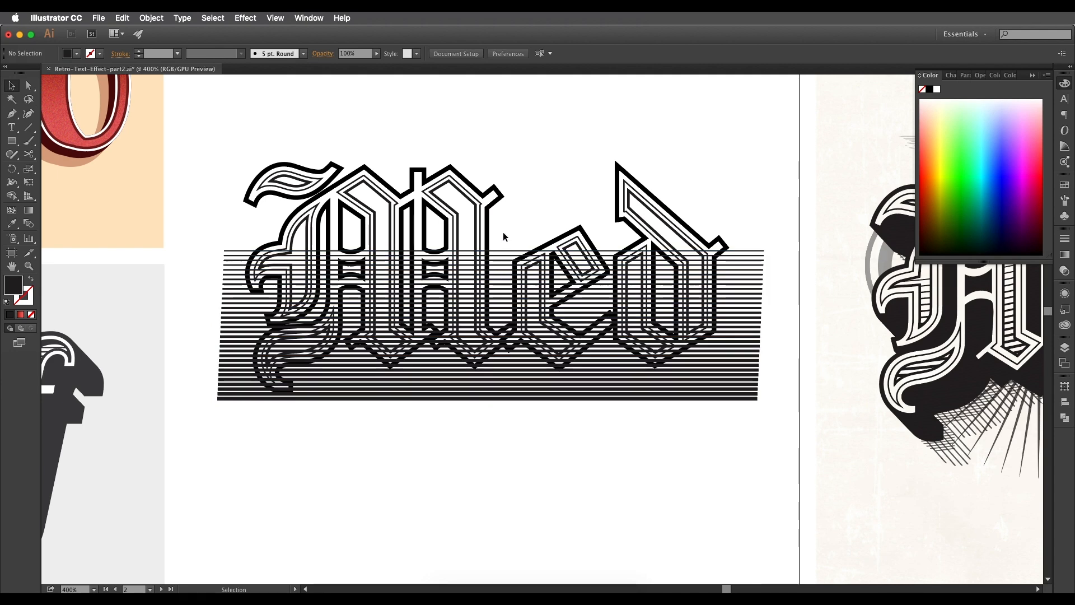
# Step: Copy the innermost letter outlines, then intersect them with the horizontal lines using Pathfinder and deselect the result
pyautogui.scroll(2, 503, 235)
pyautogui.click(434, 190)
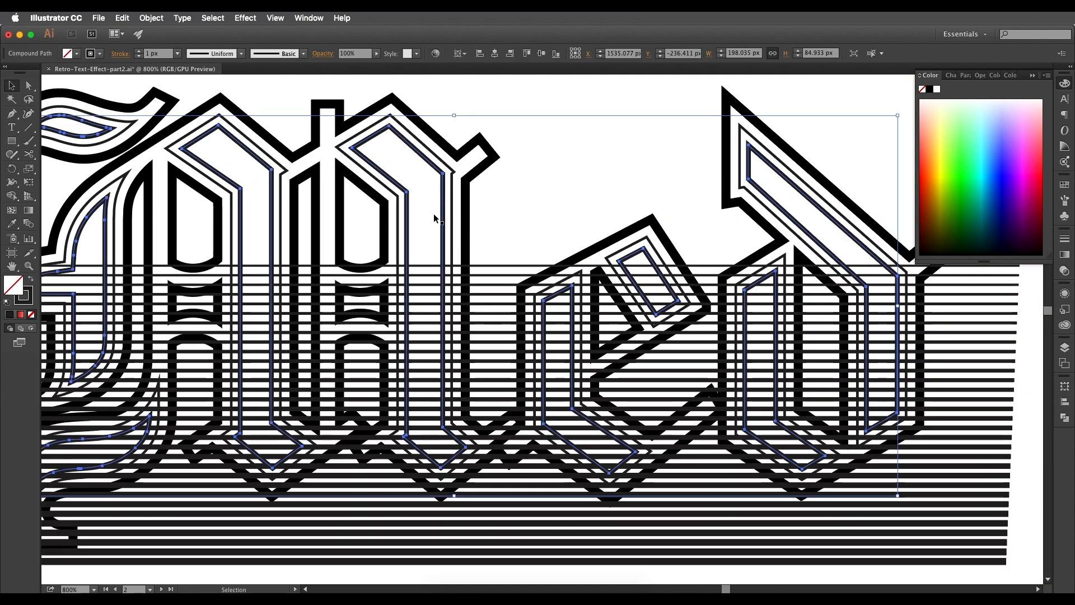
pyautogui.press('a')
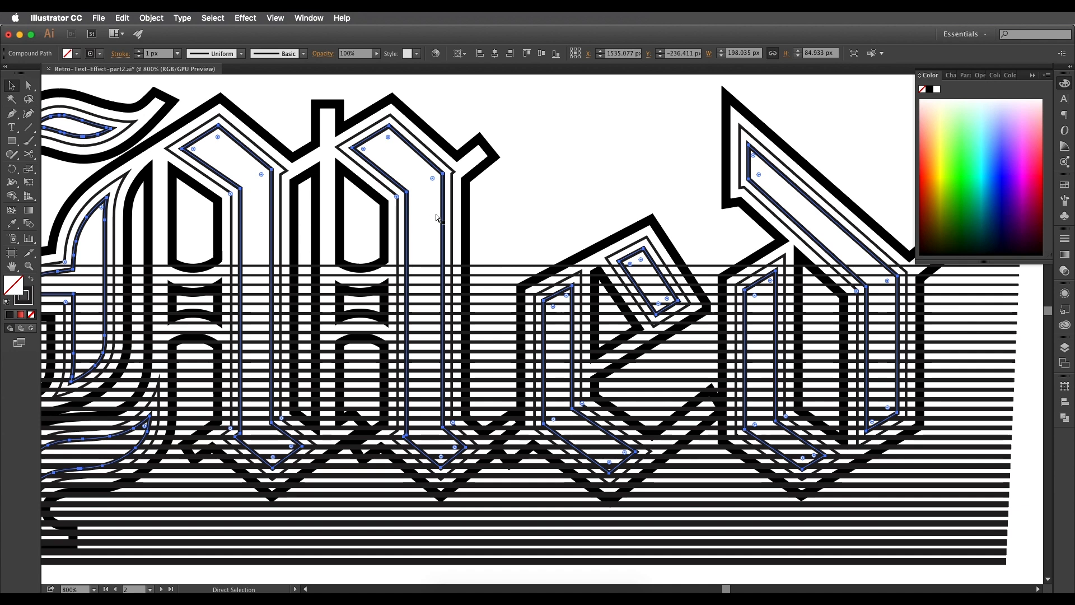
pyautogui.press('super')
pyautogui.keyDown('shift'); pyautogui.keyDown('super'); pyautogui.click(500, 282); pyautogui.keyUp('super'); pyautogui.keyUp('shift')
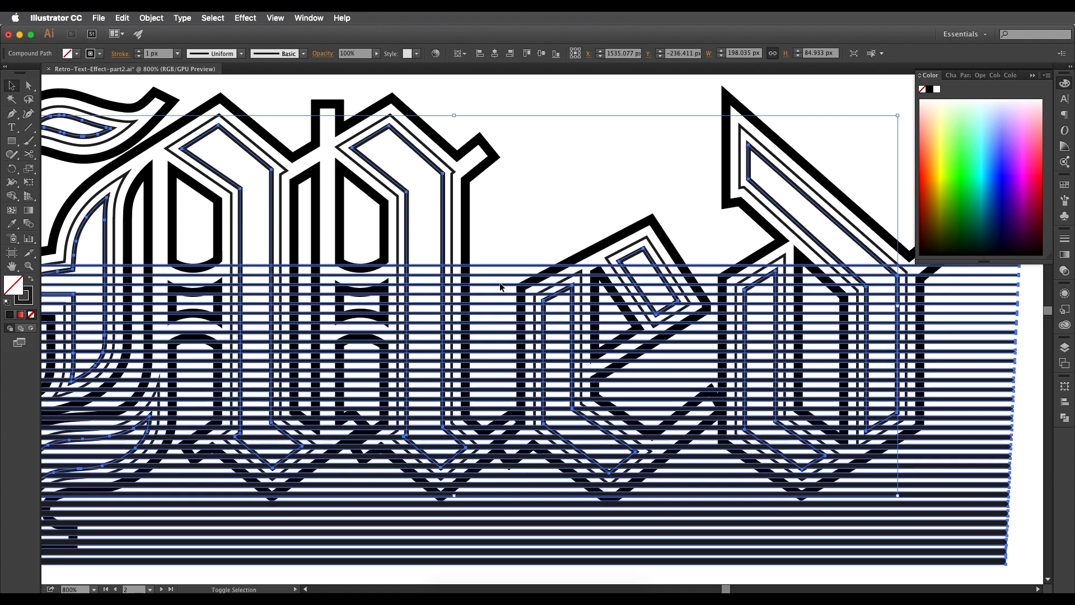
pyautogui.click(1066, 418)
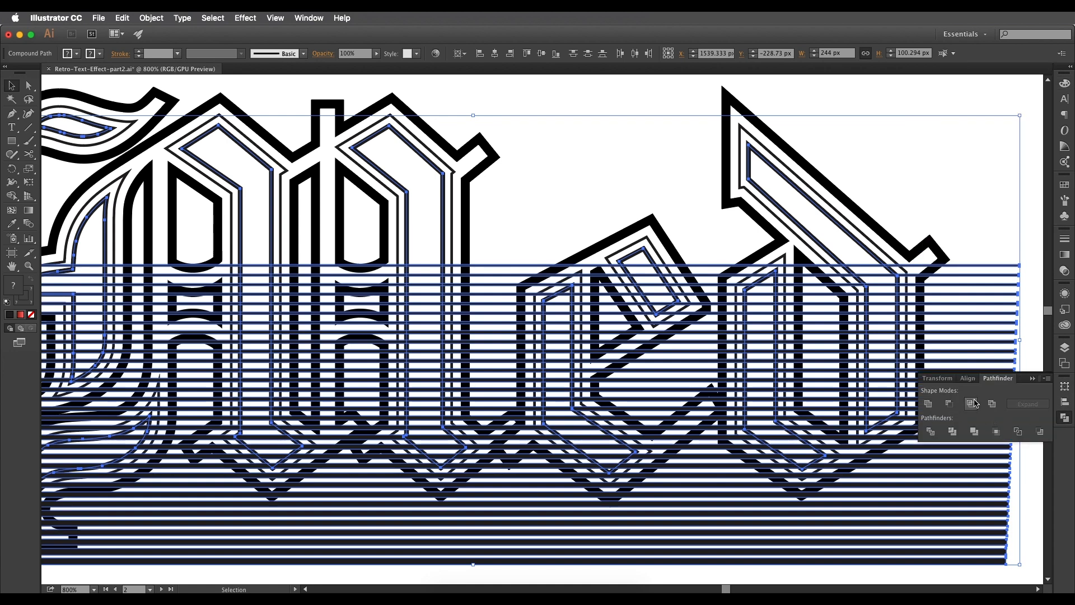
pyautogui.click(972, 406)
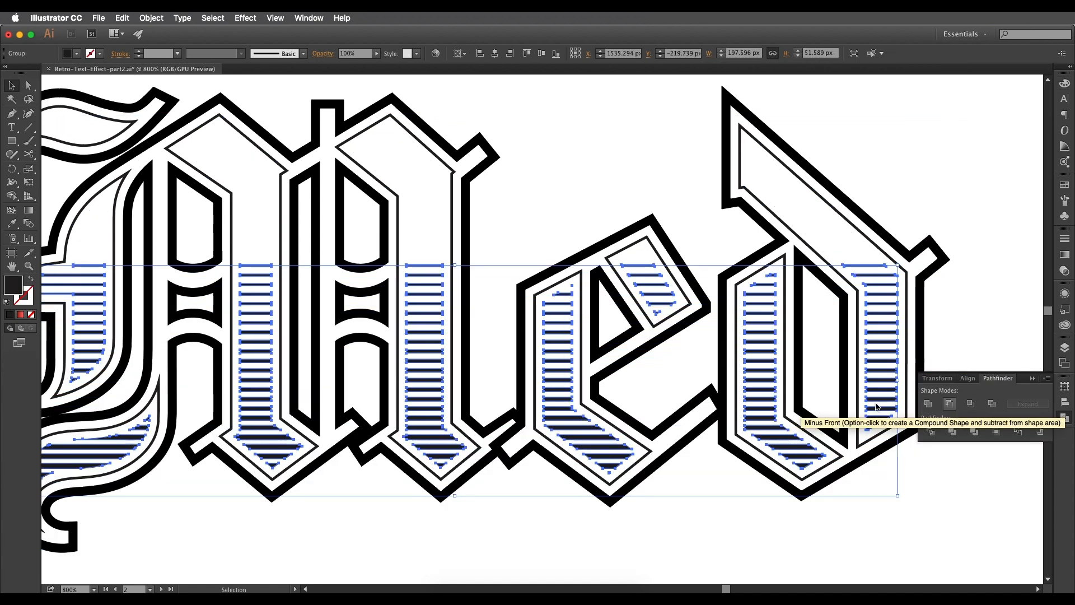
pyautogui.scroll(-2, 467, 381)
pyautogui.moveTo(438, 375); pyautogui.dragTo(488, 332)
pyautogui.press('super+shift+a')
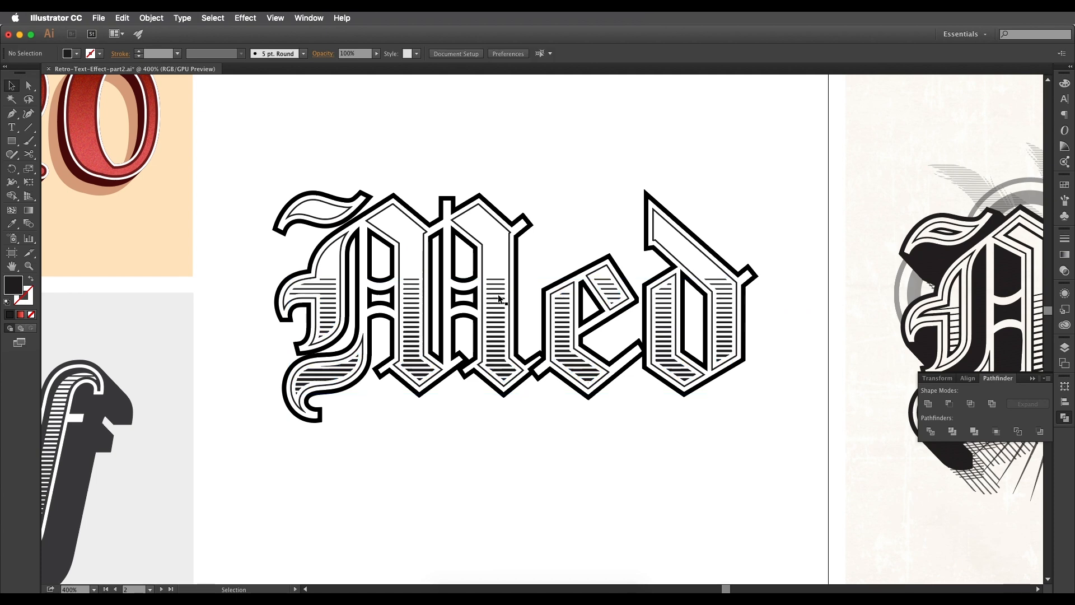
# Step: Paste the copied innermost outlines back in place over the line shading and deselect them
pyautogui.scroll(2, 495, 300)
pyautogui.scroll(-2, 334, 307)
pyautogui.scroll(1, 335, 311)
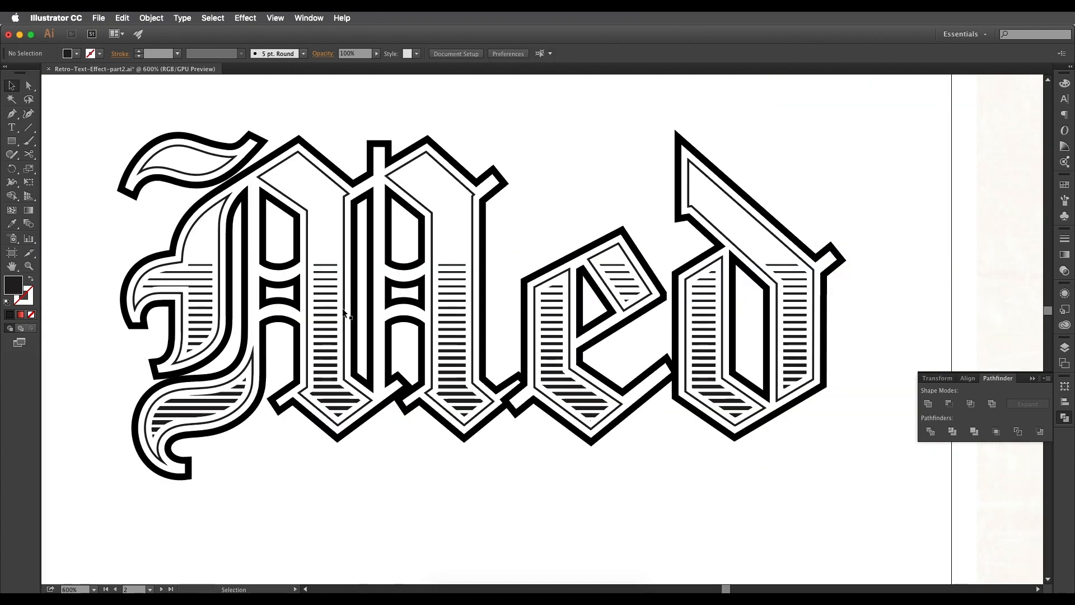
pyautogui.click(342, 313)
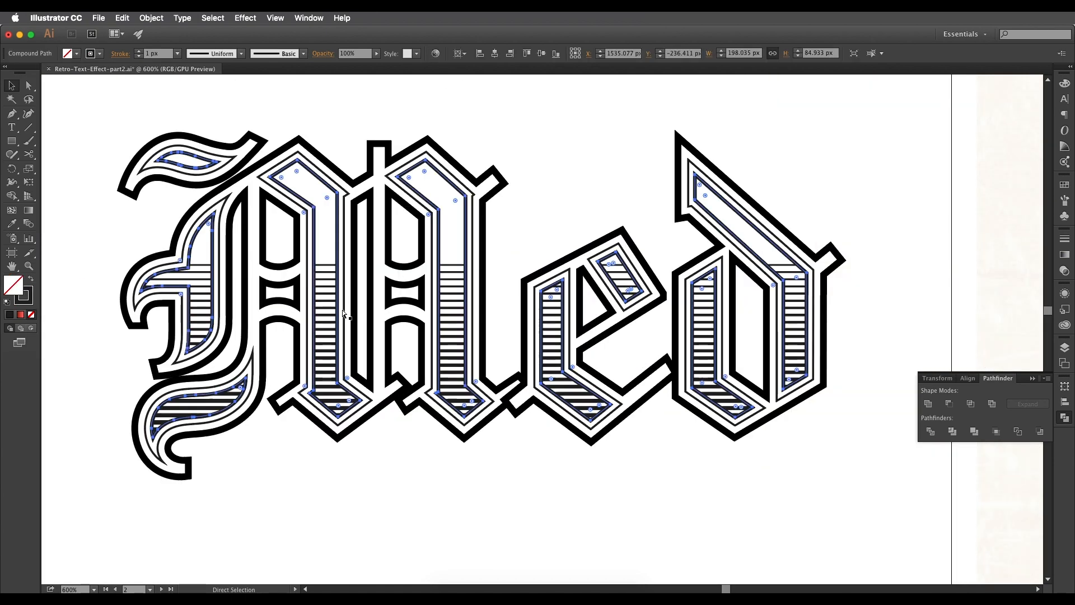
pyautogui.hscroll(-3, 292, 269)
pyautogui.click(194, 227)
pyautogui.scroll(-3, 518, 192)
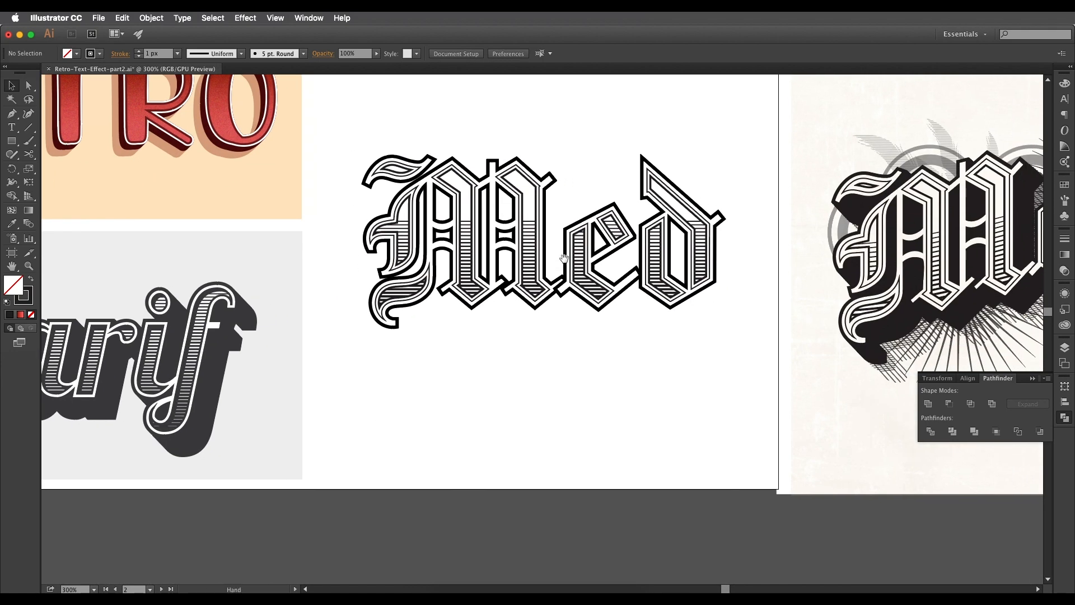
pyautogui.scroll(2, 557, 275)
pyautogui.scroll(-2, 533, 272)
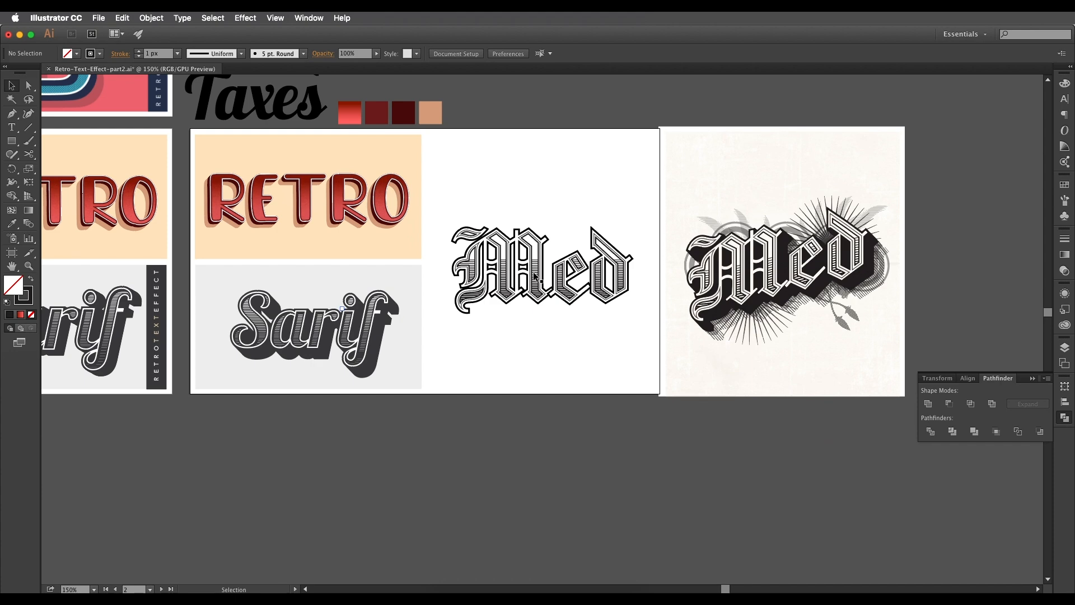
# Step: Select the outermost black outlines of all the letters, unite them with Pathfinder, and undo the stray change made after the merge
pyautogui.scroll(4, 534, 273)
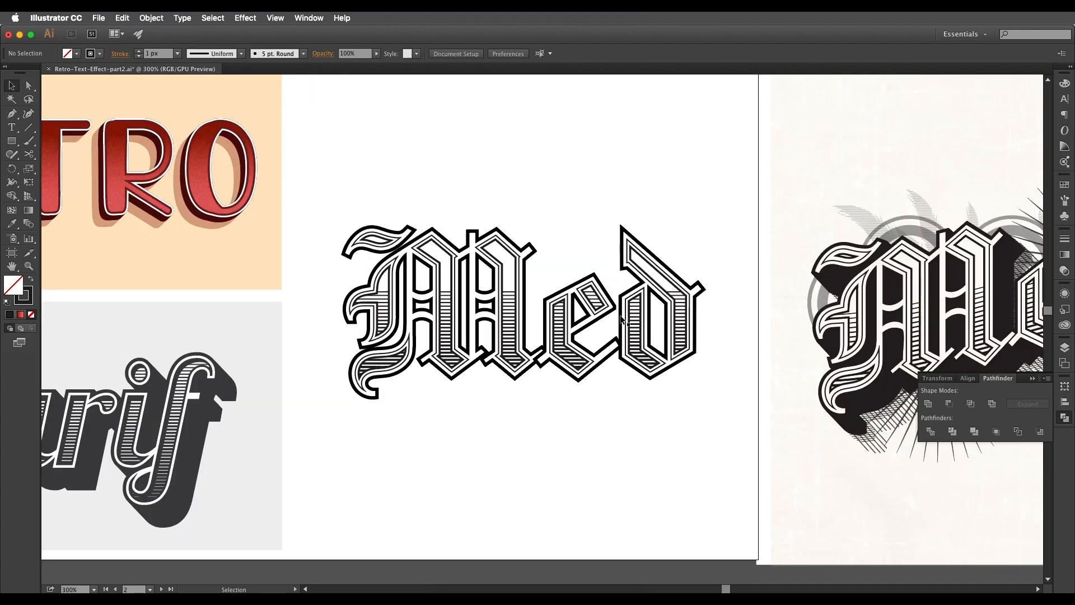
pyautogui.scroll(3, 620, 285)
pyautogui.scroll(-5, 669, 285)
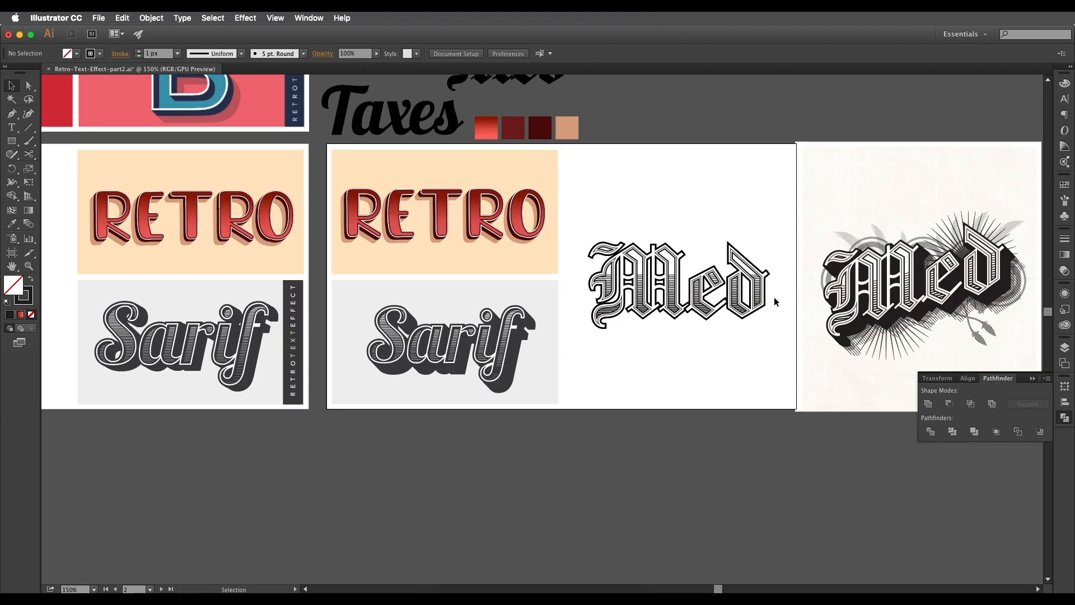
pyautogui.moveTo(783, 294); pyautogui.dragTo(629, 303)
pyautogui.scroll(3, 629, 303)
pyautogui.hscroll(3, 808, 261)
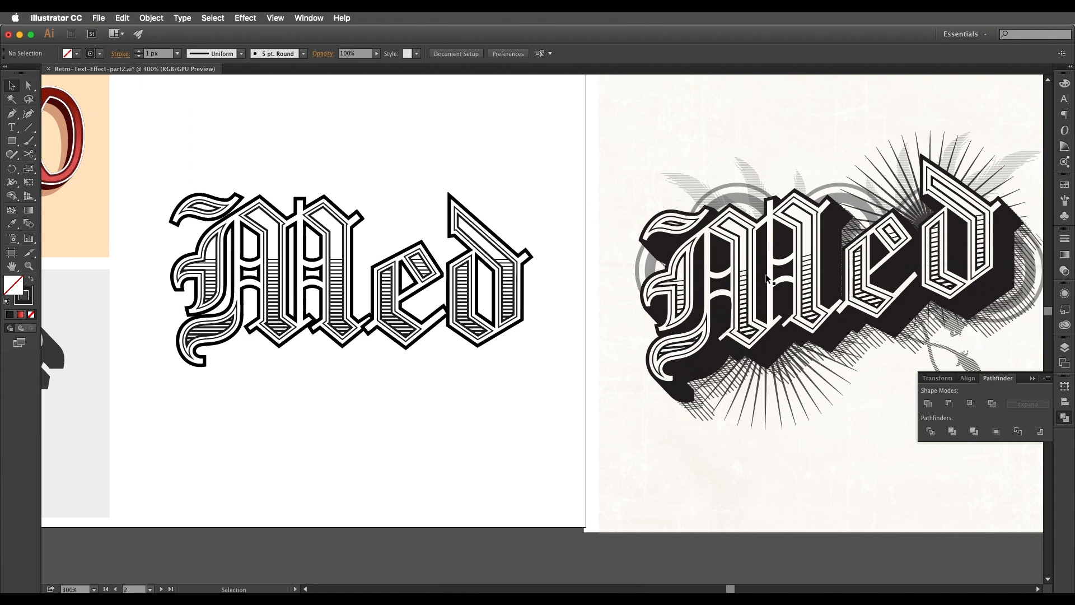
pyautogui.scroll(5, 496, 234)
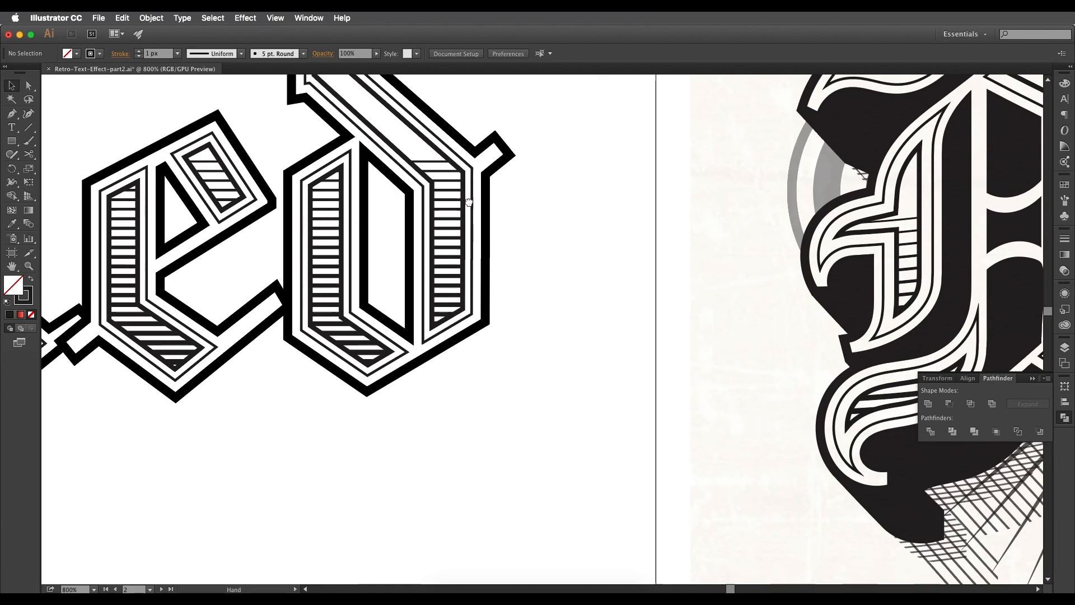
pyautogui.click(485, 291)
pyautogui.scroll(-2, 485, 291)
pyautogui.scroll(1, 488, 289)
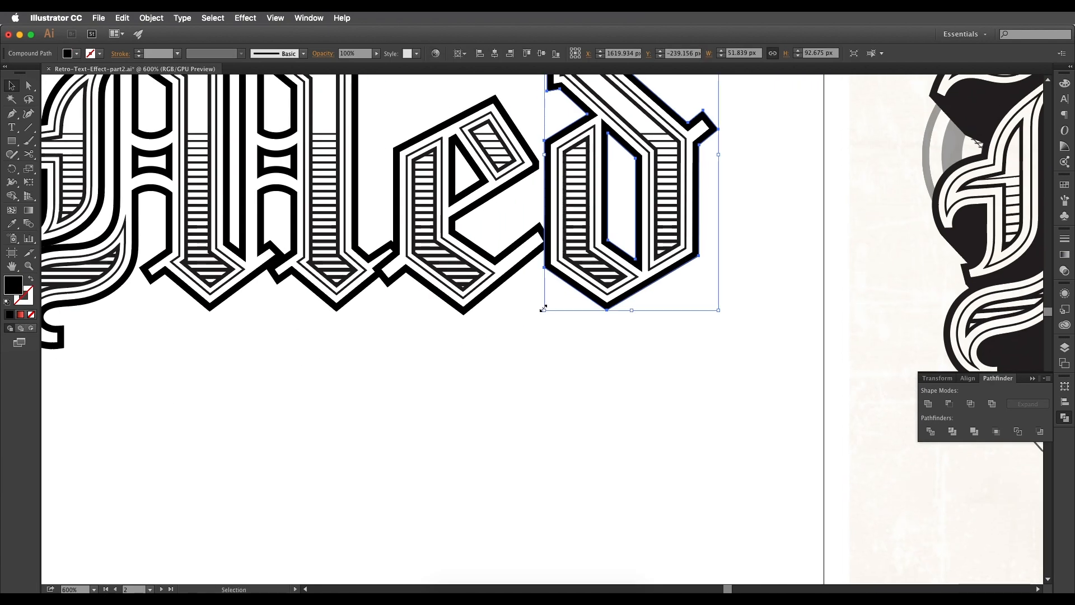
pyautogui.keyDown('shift'); pyautogui.click(492, 290); pyautogui.keyUp('shift')
pyautogui.hscroll(-5, 389, 312)
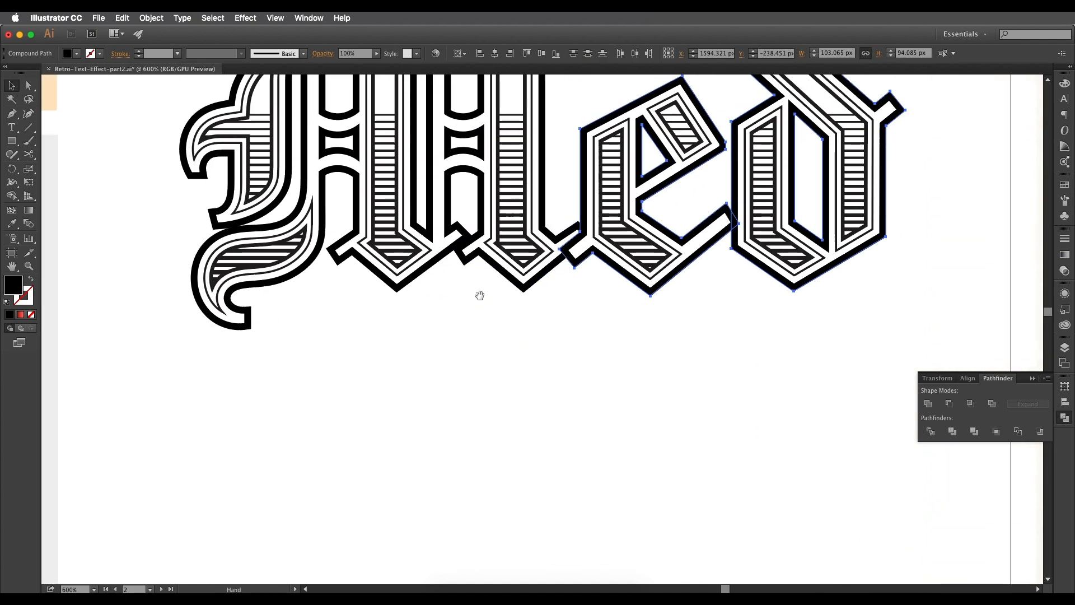
pyautogui.keyDown('shift'); pyautogui.click(423, 269); pyautogui.keyUp('shift')
pyautogui.scroll(-2, 591, 310)
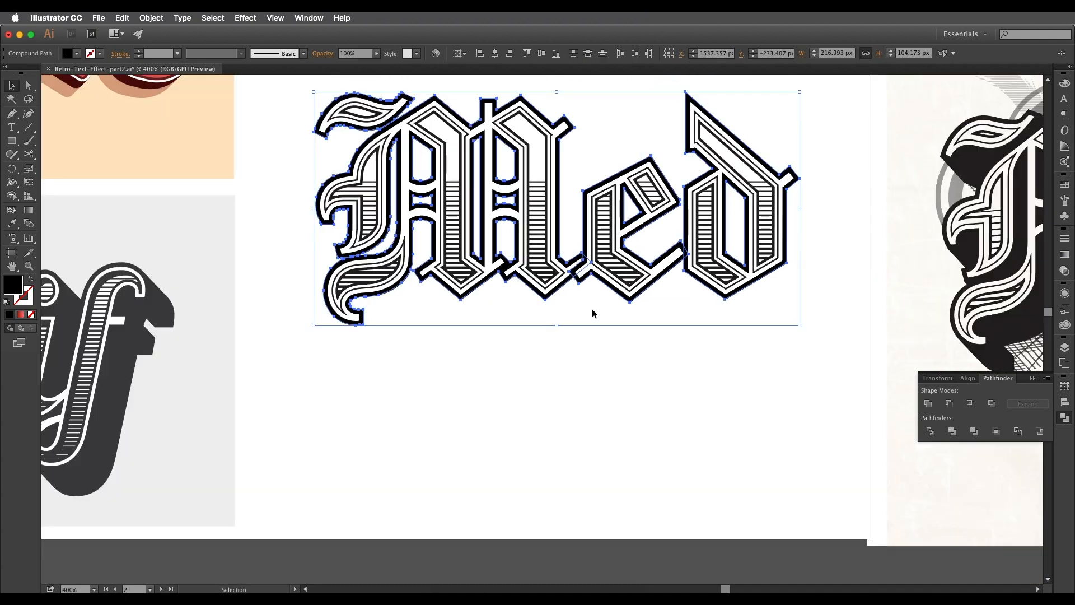
pyautogui.click(927, 403)
pyautogui.hscroll(3, 583, 309)
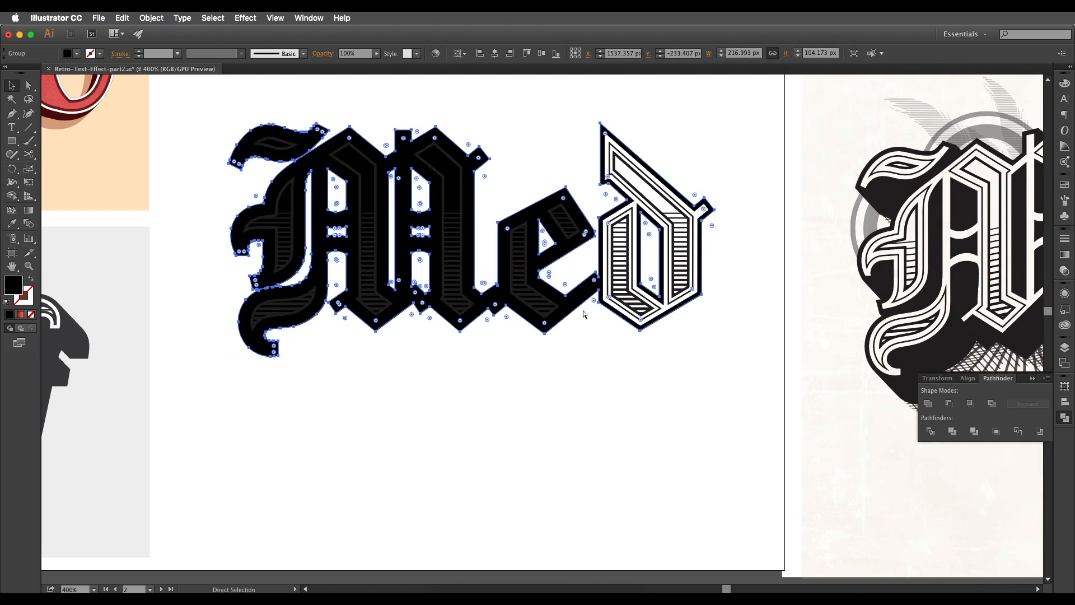
pyautogui.press('super+z')
pyautogui.press('v')
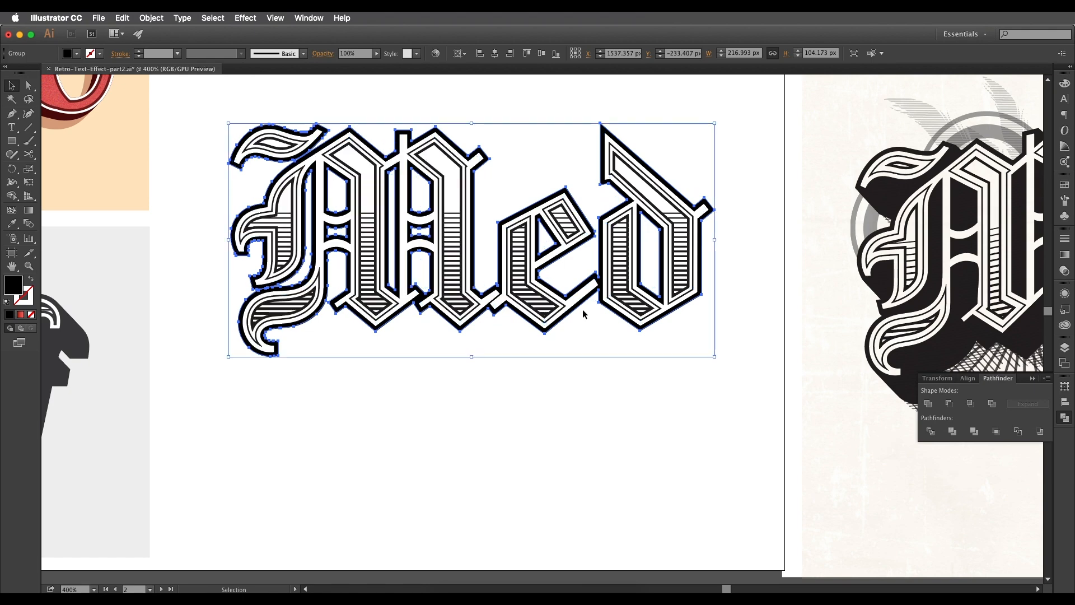
# Step: Duplicate the united outlines about 12 px to the right and 12 px down, placing the copy behind the lettering
pyautogui.moveTo(648, 331); pyautogui.dragTo(679, 364)
pyautogui.press('super+minus')
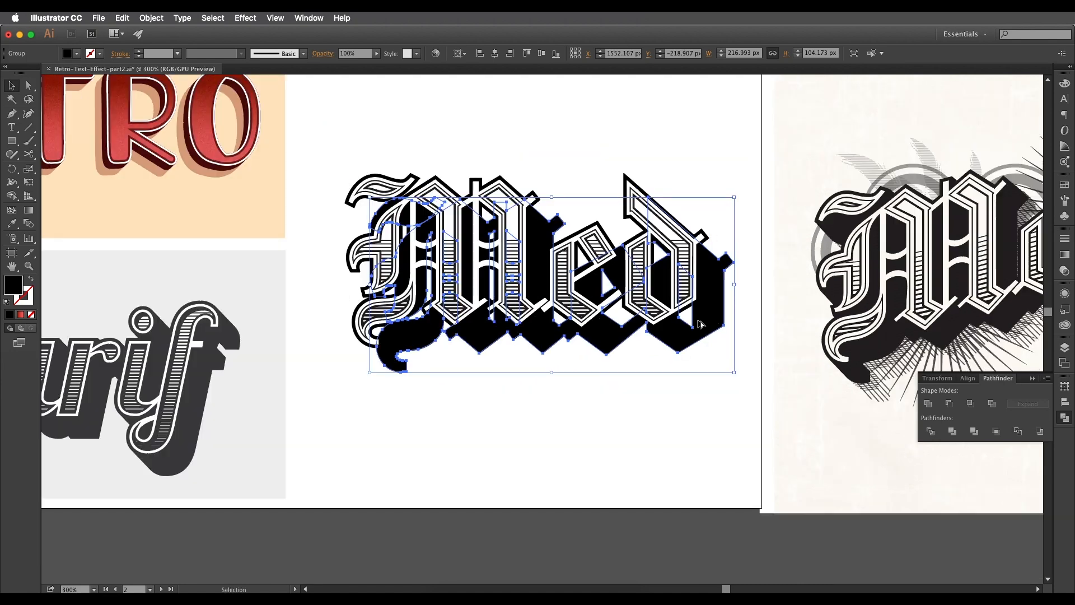
pyautogui.hscroll(5, 560, 311)
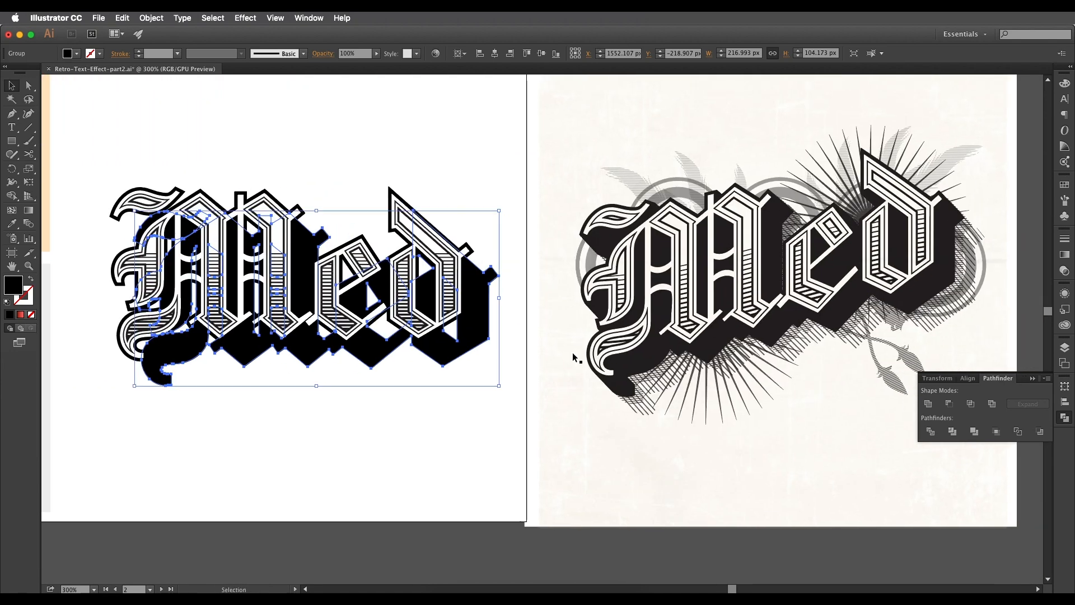
pyautogui.moveTo(480, 283); pyautogui.dragTo(481, 280)
# Step: Add the original outer outlines to the selection and blend them with the offset copy using the Blend tool
pyautogui.press('super+plus')
pyautogui.press('super+plus')
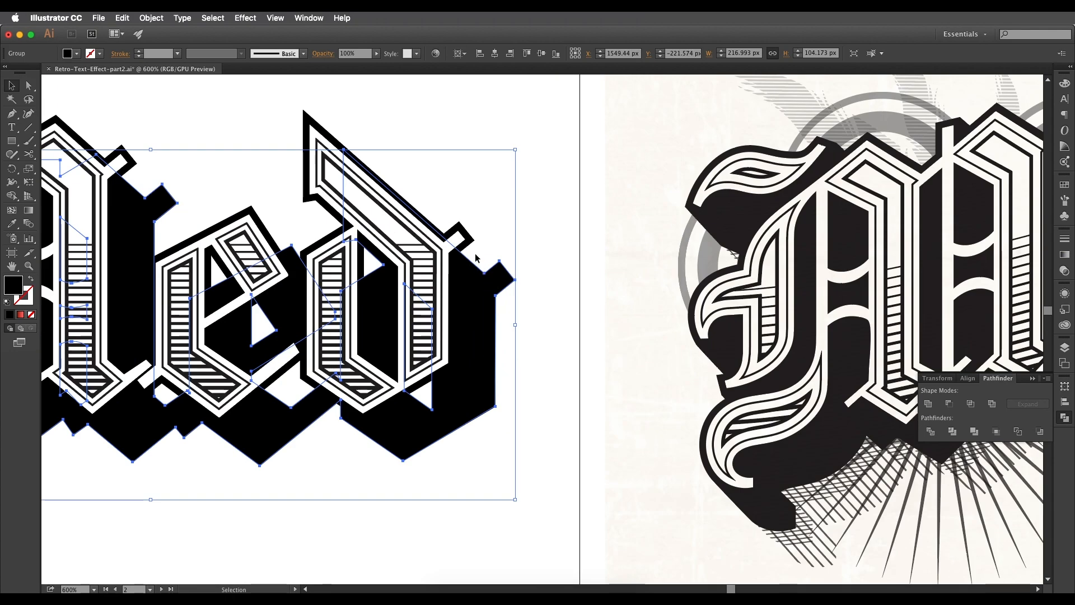
pyautogui.keyDown('shift'); pyautogui.click(474, 242); pyautogui.keyUp('shift')
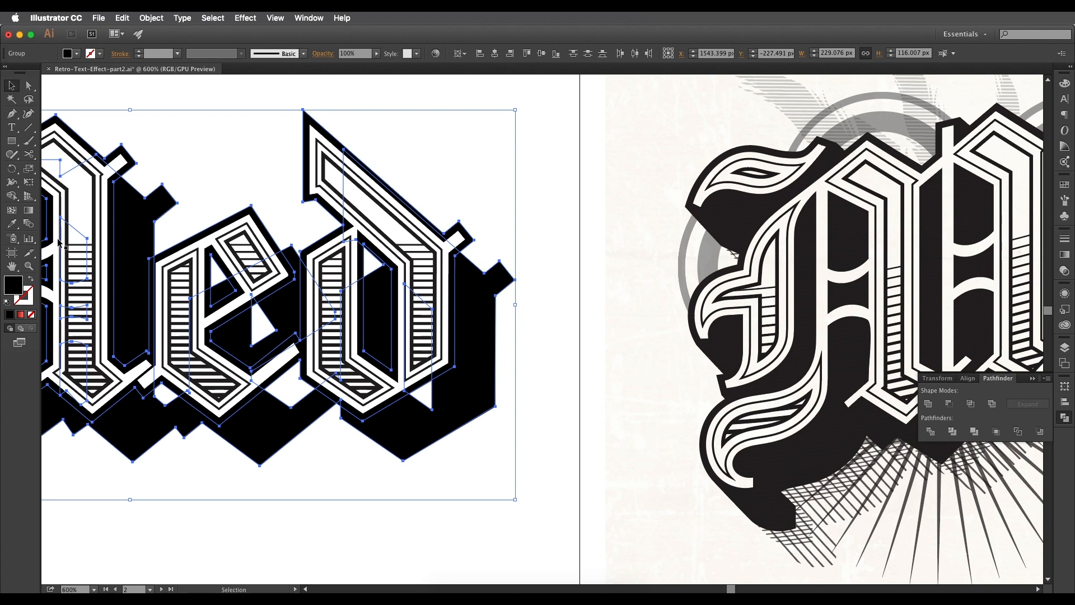
pyautogui.click(31, 225)
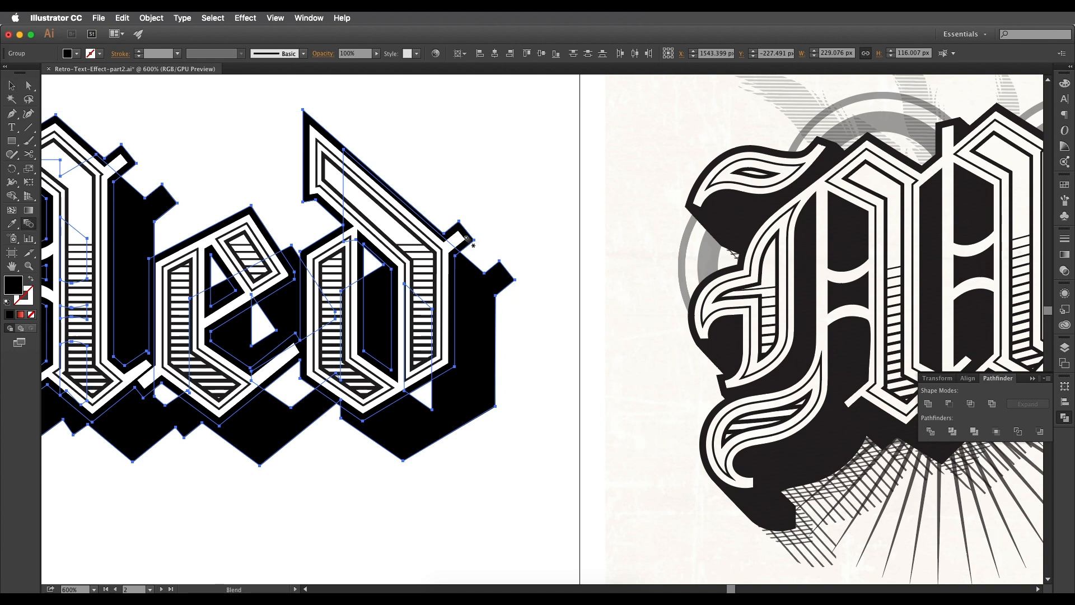
pyautogui.click(509, 290)
# Step: Set the blend spacing to 87 specified steps with the preview enabled
pyautogui.doubleClick(33, 232)
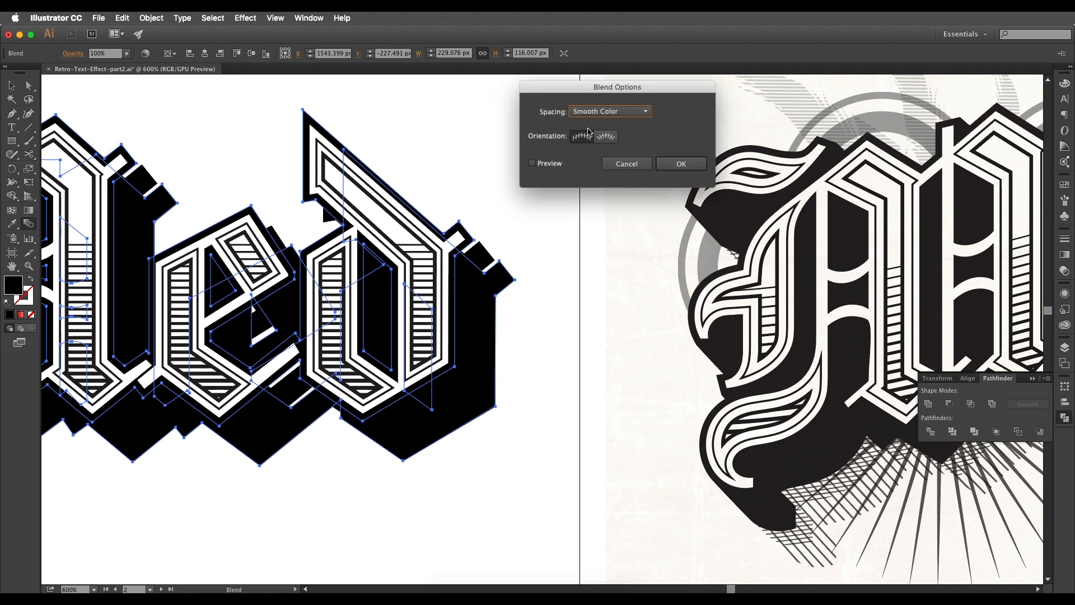
pyautogui.click(610, 111)
pyautogui.click(600, 121)
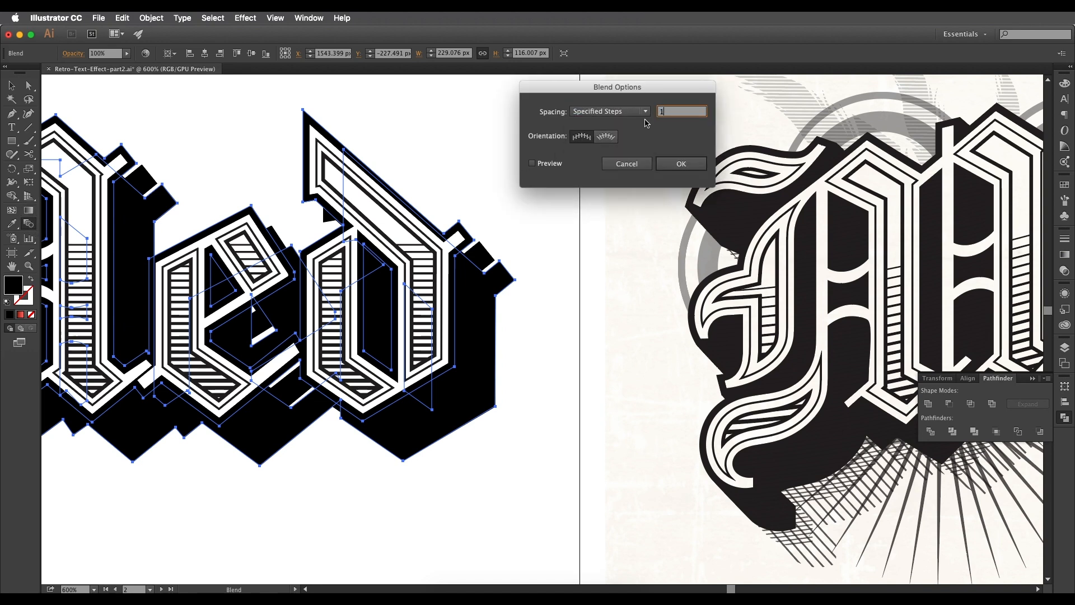
pyautogui.click(546, 165)
pyautogui.doubleClick(678, 110)
pyautogui.write('52')
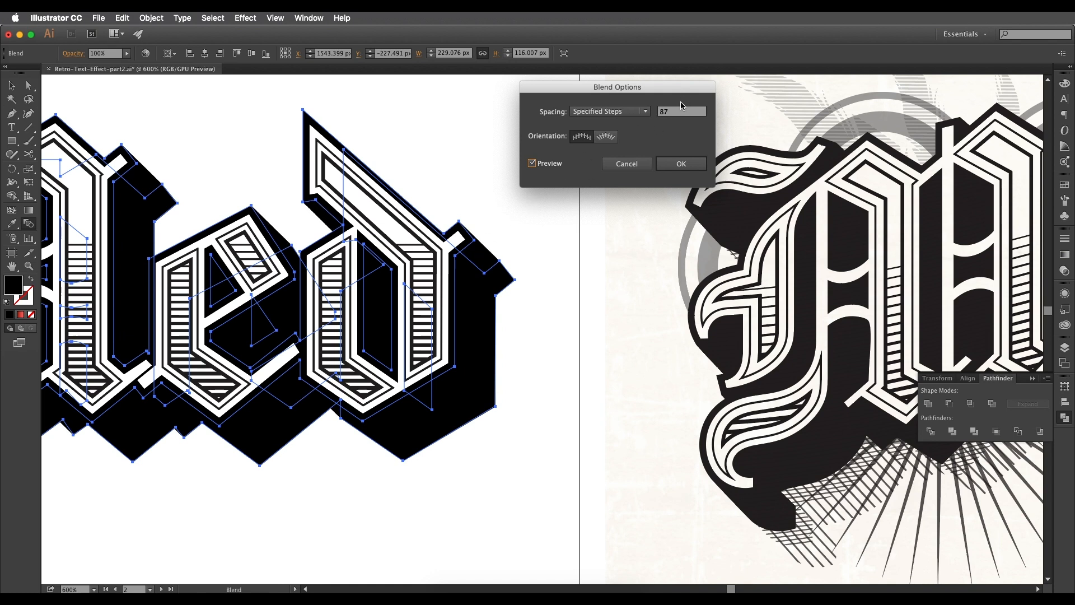
pyautogui.click(678, 163)
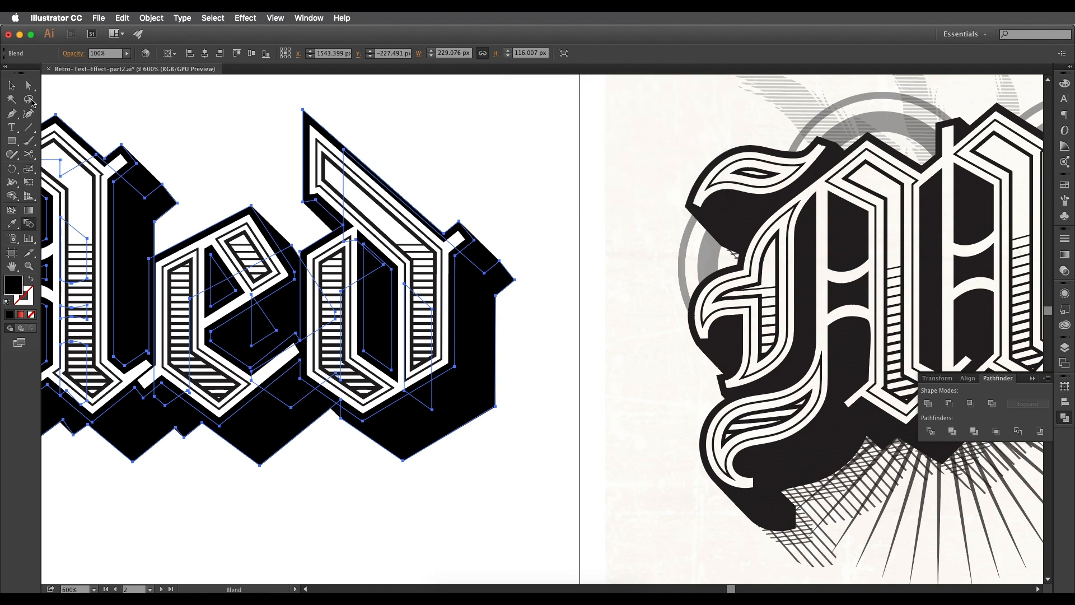
# Step: Expand the blend with Object and Fill, unite the resulting shapes into one solid extrusion, and deselect it
pyautogui.click(9, 85)
pyautogui.hscroll(-3, 542, 331)
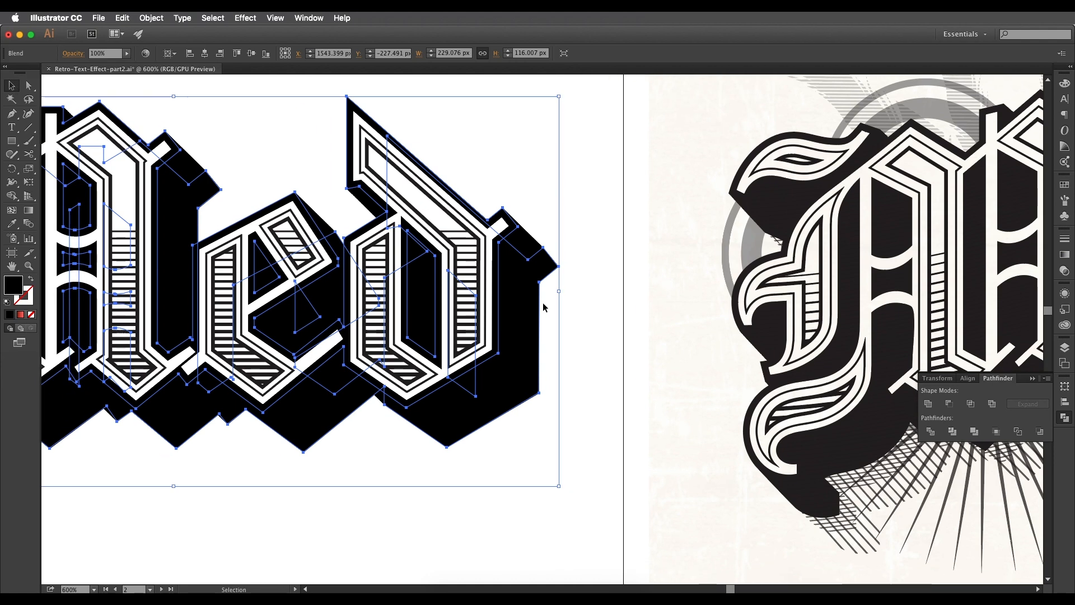
pyautogui.click(150, 18)
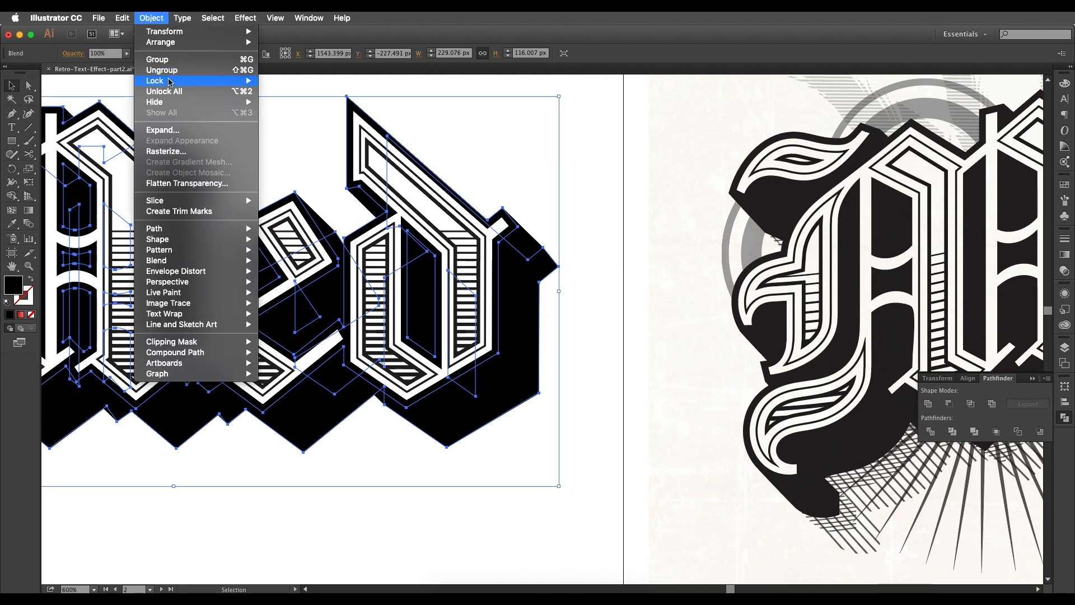
pyautogui.click(171, 128)
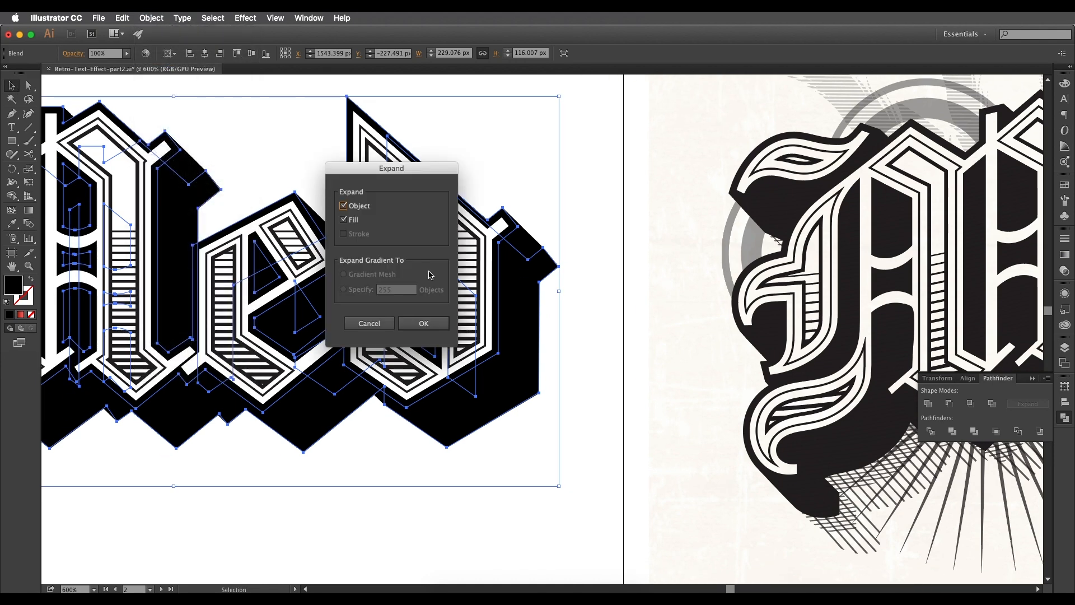
pyautogui.click(423, 323)
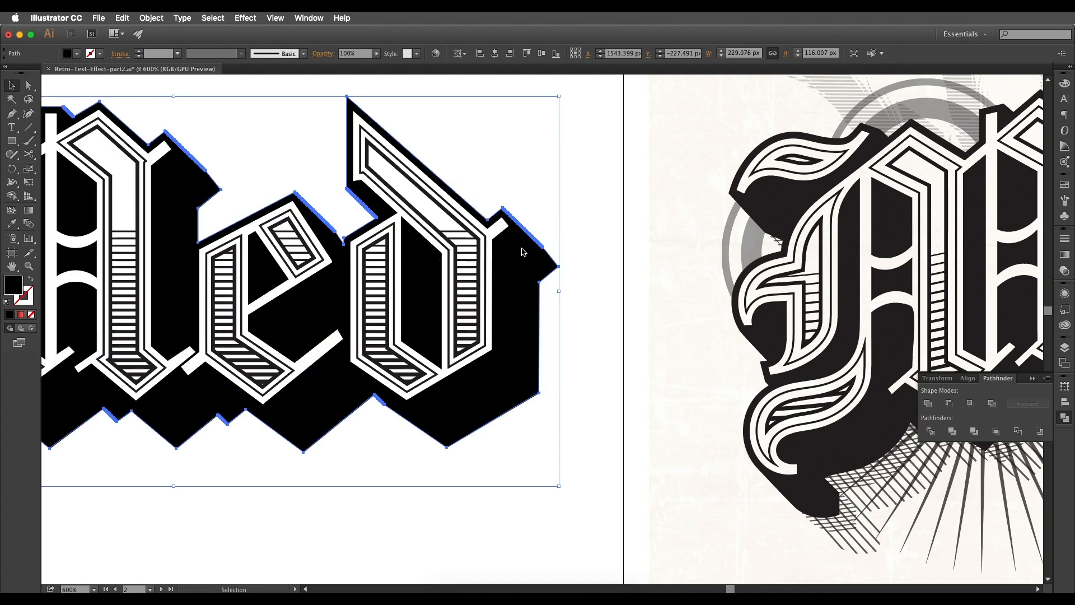
pyautogui.click(603, 299)
# Step: Compare the extruded lettering with the reference artwork, examining its crosshatched shadow lines and radiating rays up close
pyautogui.press('super+minus')
pyautogui.press('super+minus')
pyautogui.moveTo(544, 317); pyautogui.dragTo(702, 285)
pyautogui.press('super+minus')
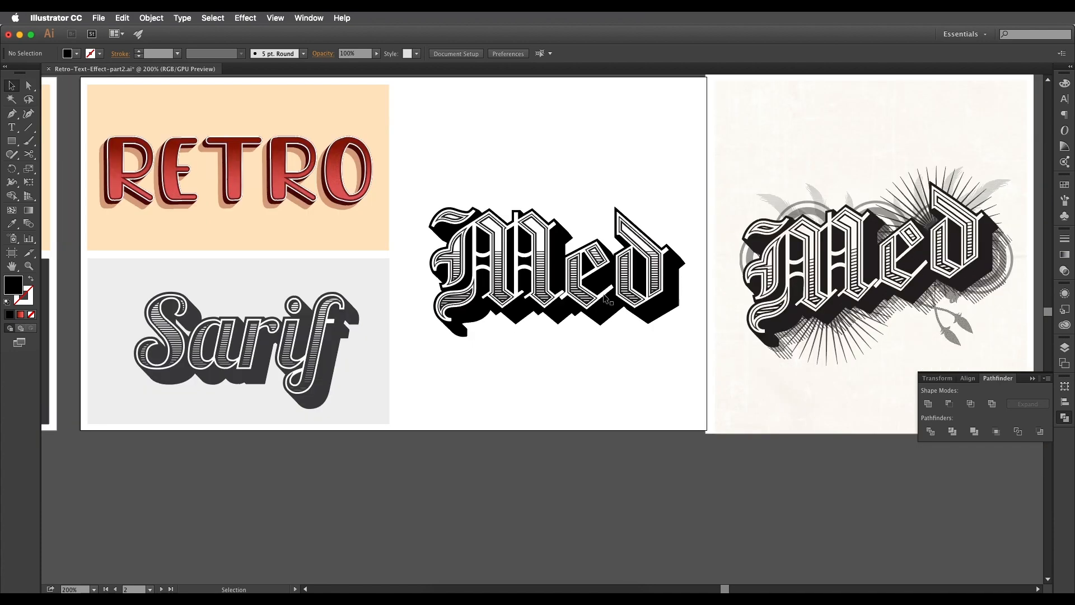
pyautogui.scroll(2, 545, 293)
pyautogui.moveTo(529, 316); pyautogui.dragTo(557, 291)
pyautogui.scroll(-1, 554, 289)
pyautogui.moveTo(497, 312); pyautogui.dragTo(617, 271)
pyautogui.moveTo(386, 300); pyautogui.dragTo(156, 389)
pyautogui.moveTo(558, 343); pyautogui.dragTo(233, 274)
pyautogui.scroll(1, 598, 290)
pyautogui.scroll(2, 601, 290)
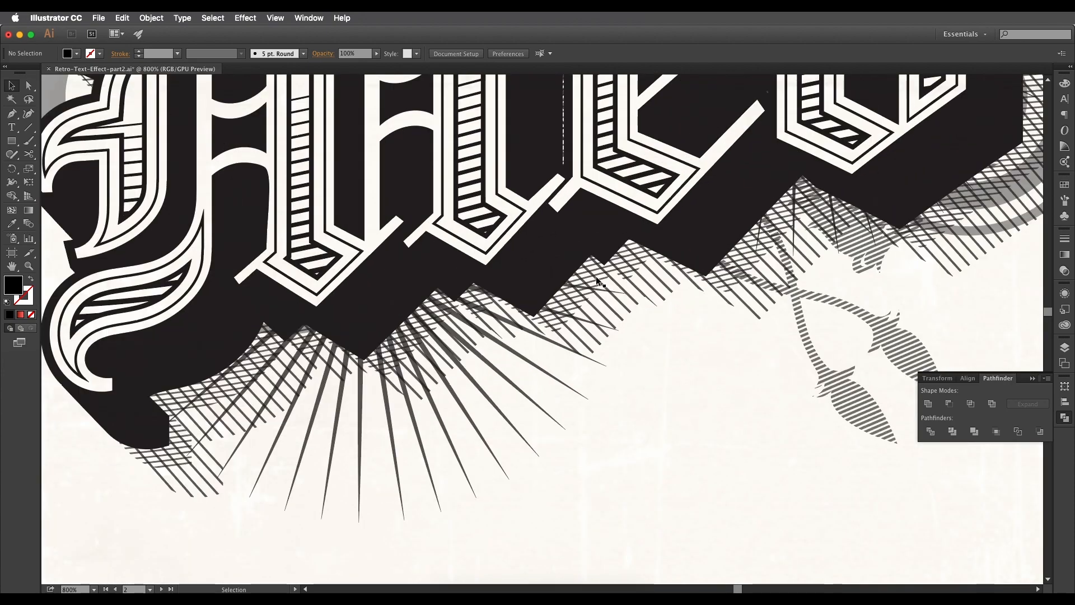
pyautogui.press('super+a')
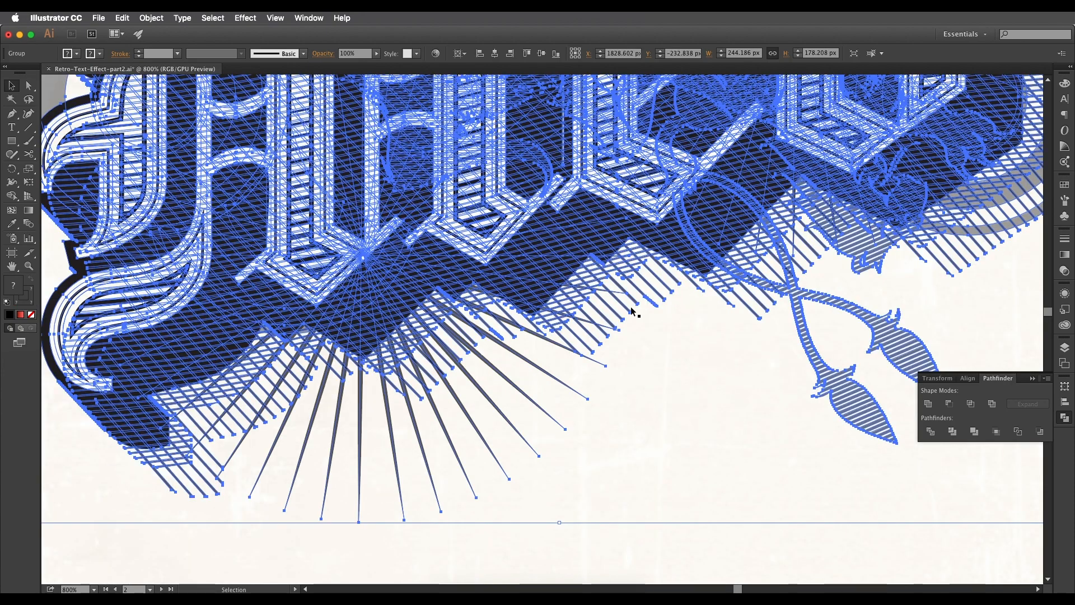
pyautogui.scroll(-4, 617, 301)
pyautogui.moveTo(352, 316); pyautogui.dragTo(502, 308)
pyautogui.scroll(1, 501, 308)
pyautogui.click(436, 329)
pyautogui.moveTo(435, 331); pyautogui.dragTo(368, 335)
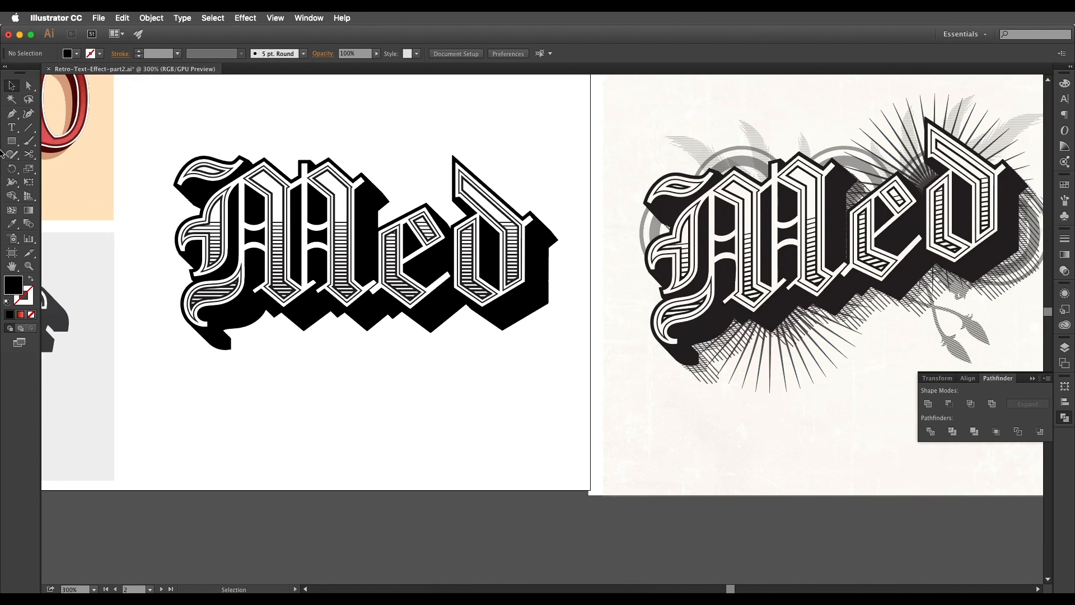
# Step: Draw a horizontal line about 254 px long just above the lettering and give it a 0.3 px stroke
pyautogui.click(28, 128)
pyautogui.moveTo(143, 149); pyautogui.dragTo(364, 133)
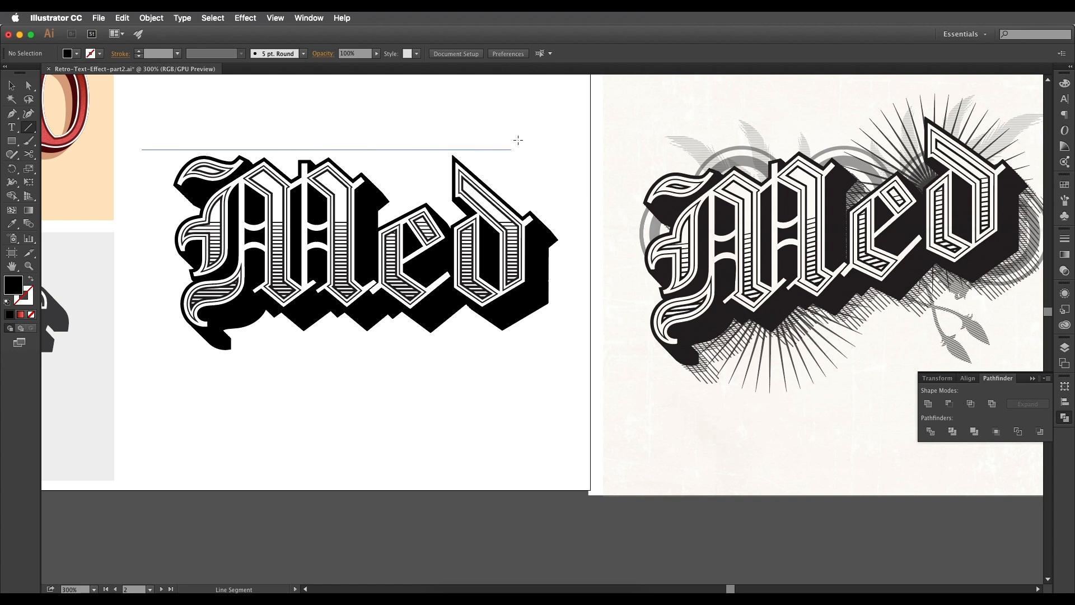
pyautogui.moveTo(555, 151); pyautogui.dragTo(555, 151)
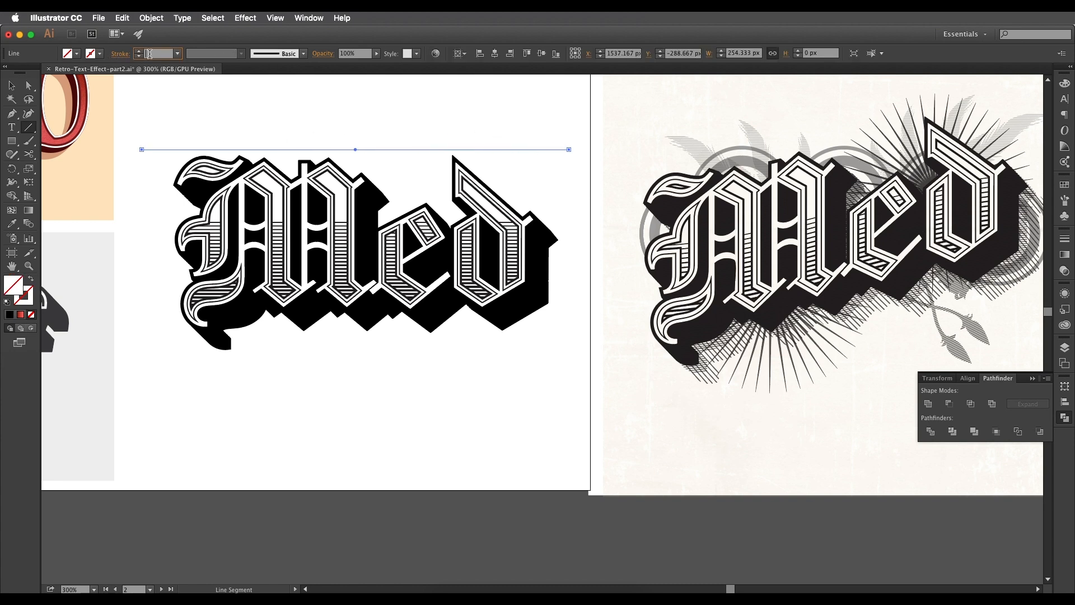
pyautogui.write('0.3')
pyautogui.press('Return')
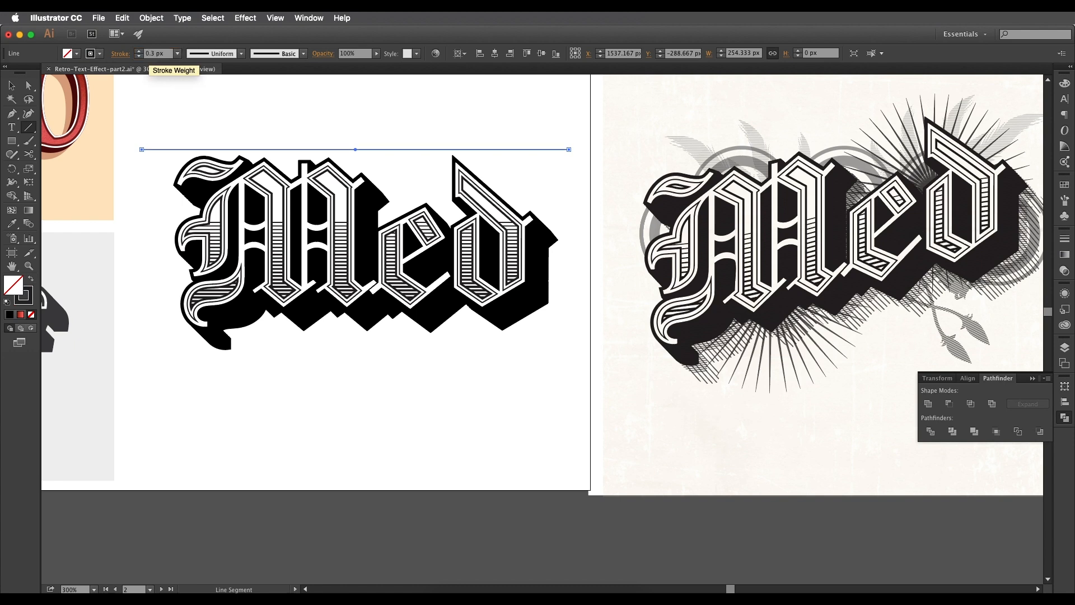
pyautogui.click(11, 85)
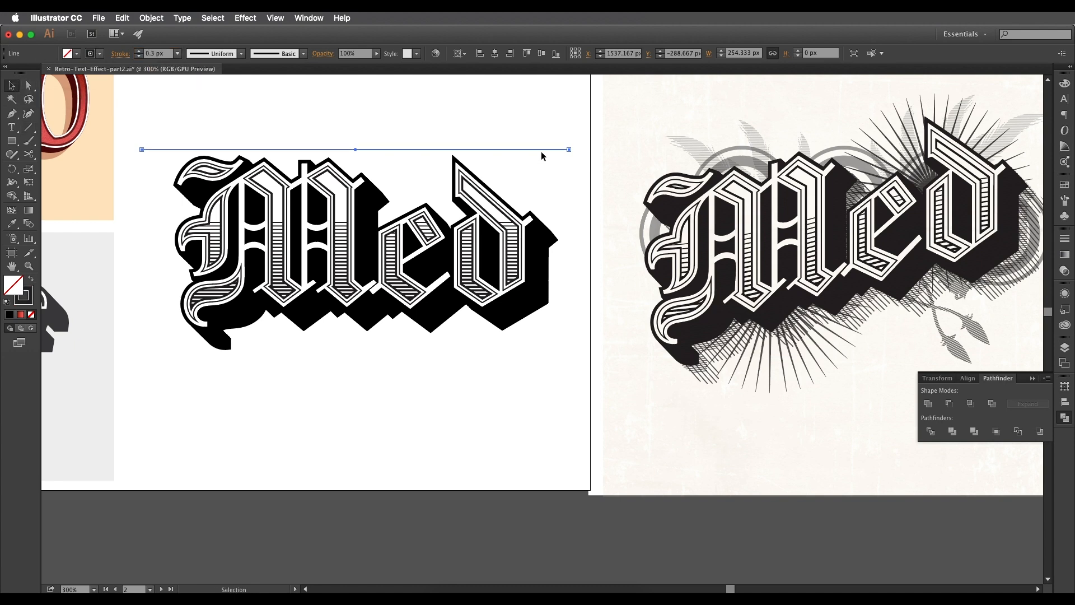
# Step: Duplicate the line straight down to just below the lettering and set the copy's stroke weight to 1.8 px
pyautogui.moveTo(543, 150); pyautogui.dragTo(543, 354)
pyautogui.click(153, 54)
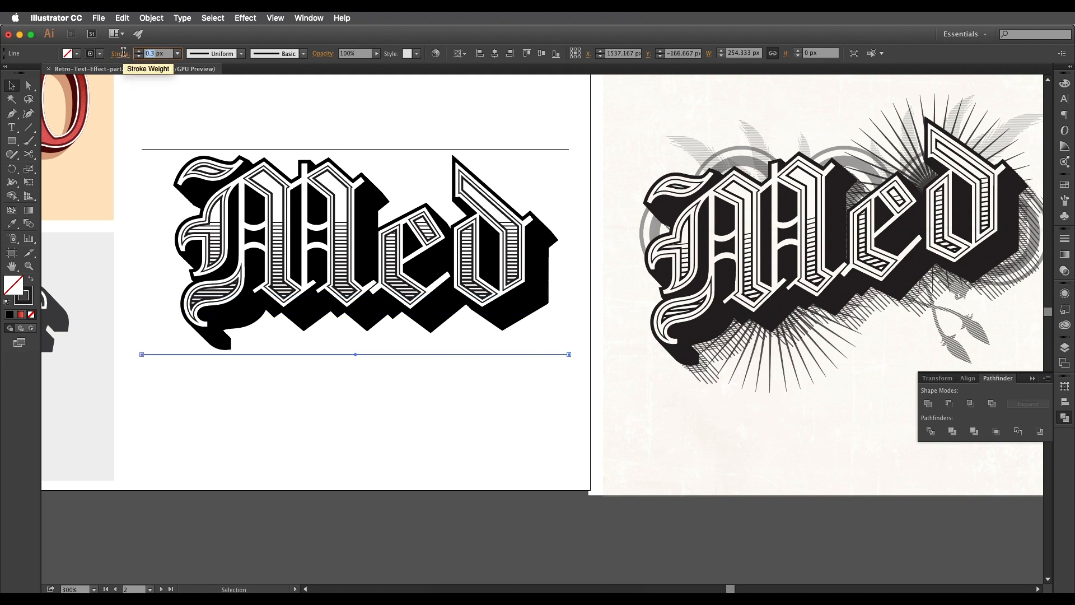
pyautogui.press('Return')
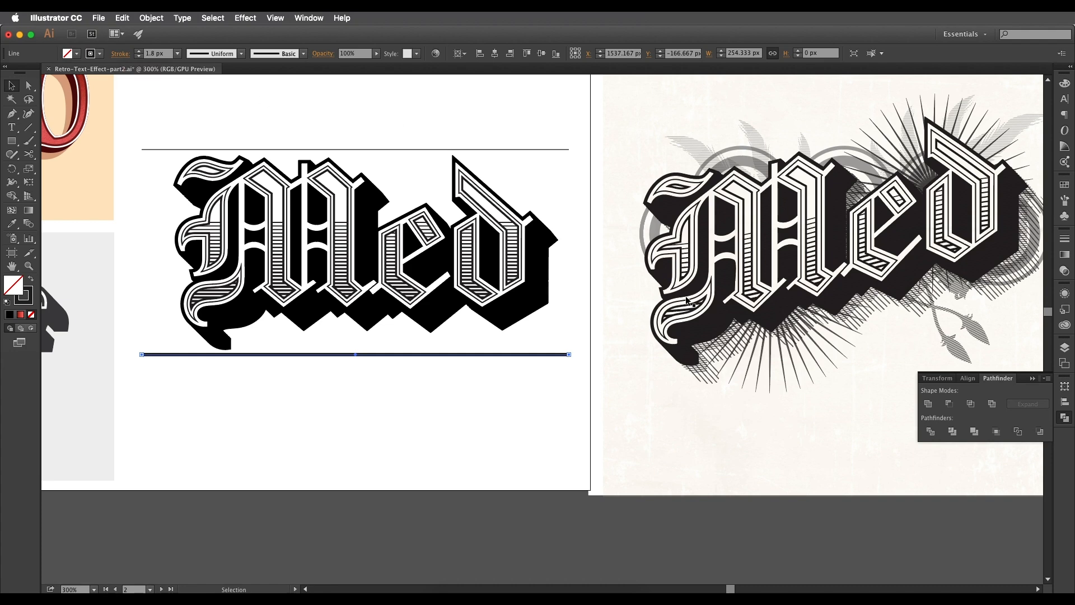
# Step: Set the stroke weight of the line below the lettering to 0.5 px
pyautogui.scroll(5, 674, 287)
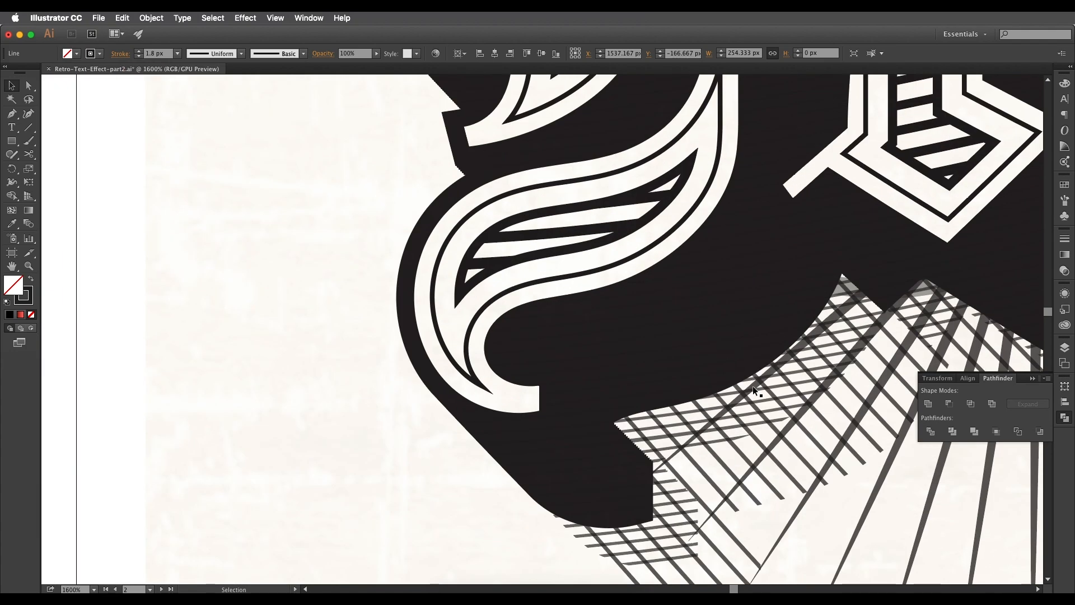
pyautogui.scroll(-2, 752, 385)
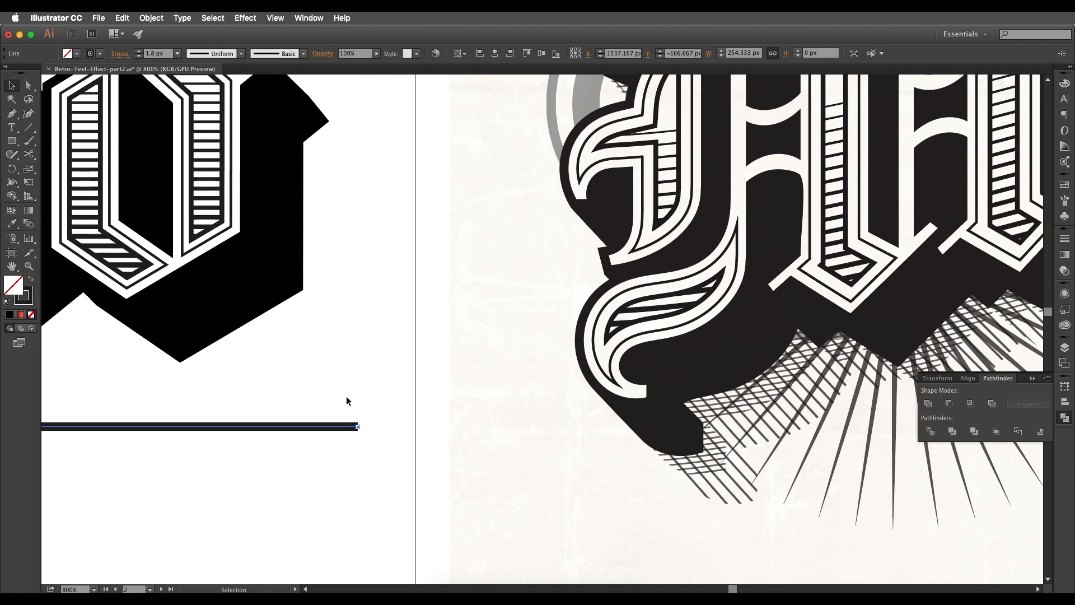
pyautogui.click(152, 54)
pyautogui.write('1')
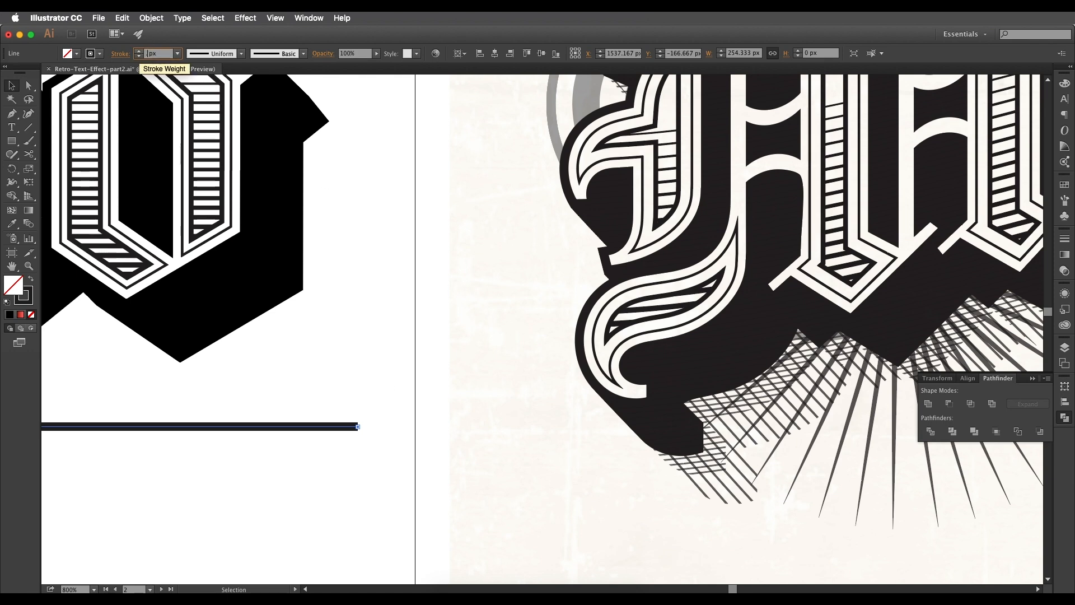
pyautogui.write('0.3')
pyautogui.press('Return')
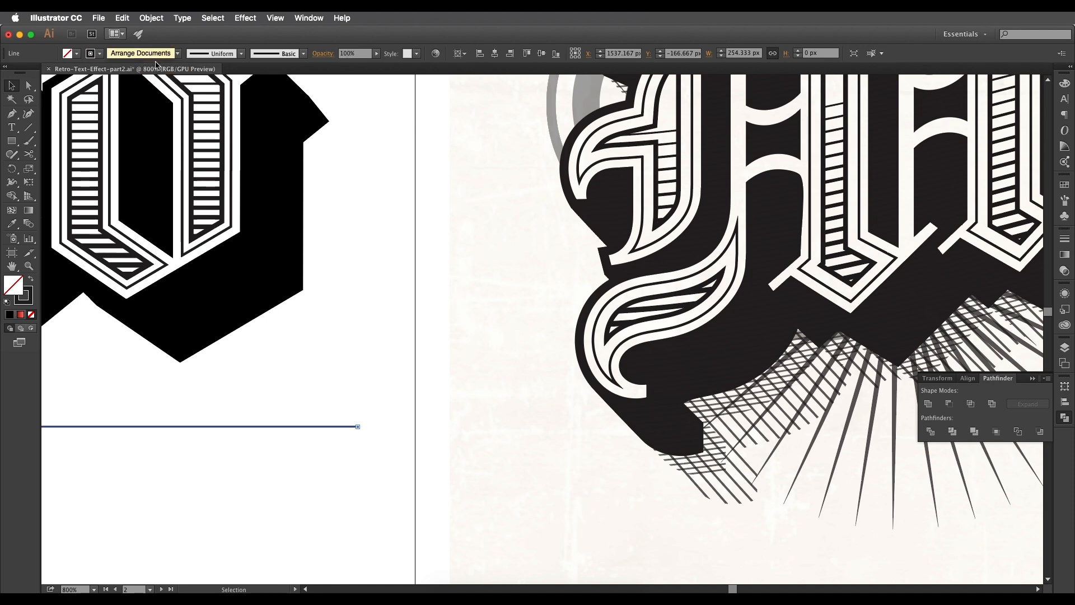
pyautogui.moveTo(163, 52); pyautogui.dragTo(139, 55)
pyautogui.write('0.5')
pyautogui.press('Return')
# Step: Match the line above the lettering by setting its stroke weight to 0.5 px, and deselect it
pyautogui.scroll(-2, 236, 278)
pyautogui.moveTo(259, 177); pyautogui.dragTo(324, 306)
pyautogui.click(332, 106)
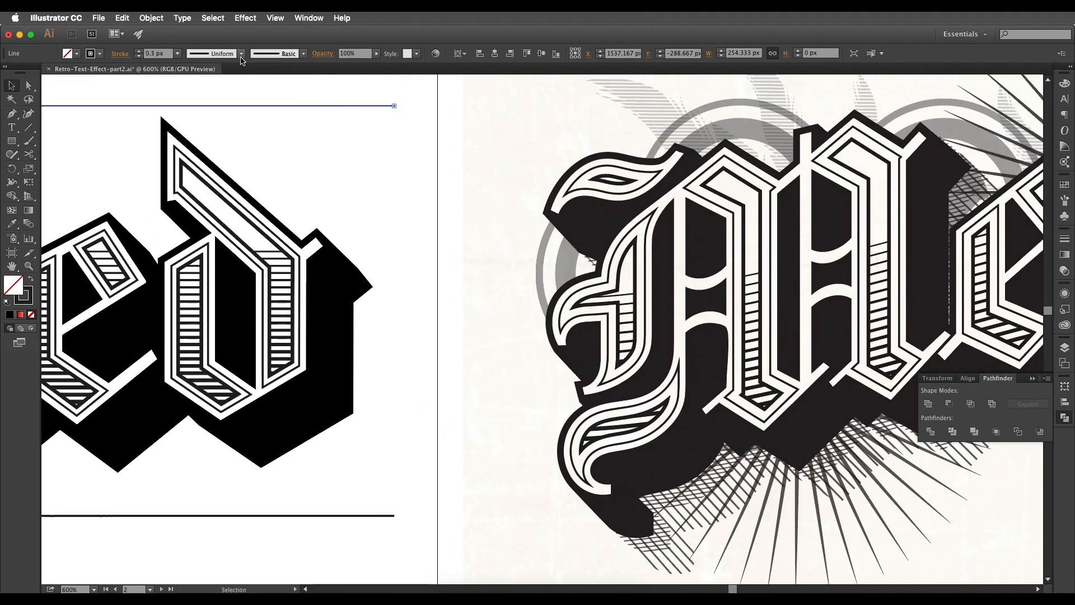
pyautogui.moveTo(164, 53); pyautogui.dragTo(141, 54)
pyautogui.write('0.5')
pyautogui.press('Return')
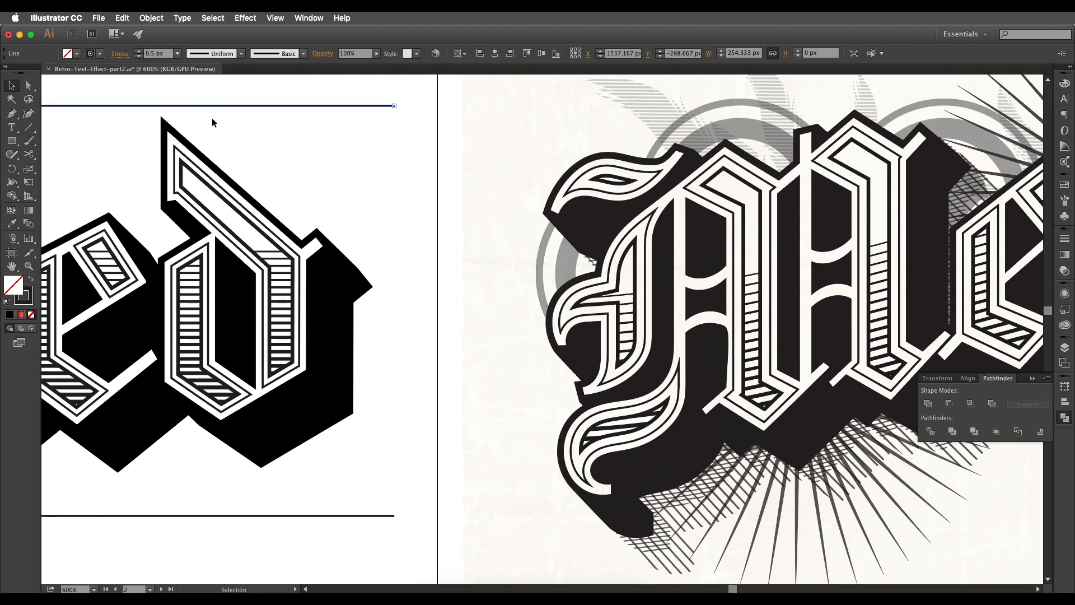
pyautogui.click(246, 132)
# Step: Select the lines above and below the lettering and make a blend between them
pyautogui.scroll(-3, 396, 185)
pyautogui.moveTo(391, 239); pyautogui.dragTo(579, 210)
pyautogui.scroll(1, 535, 181)
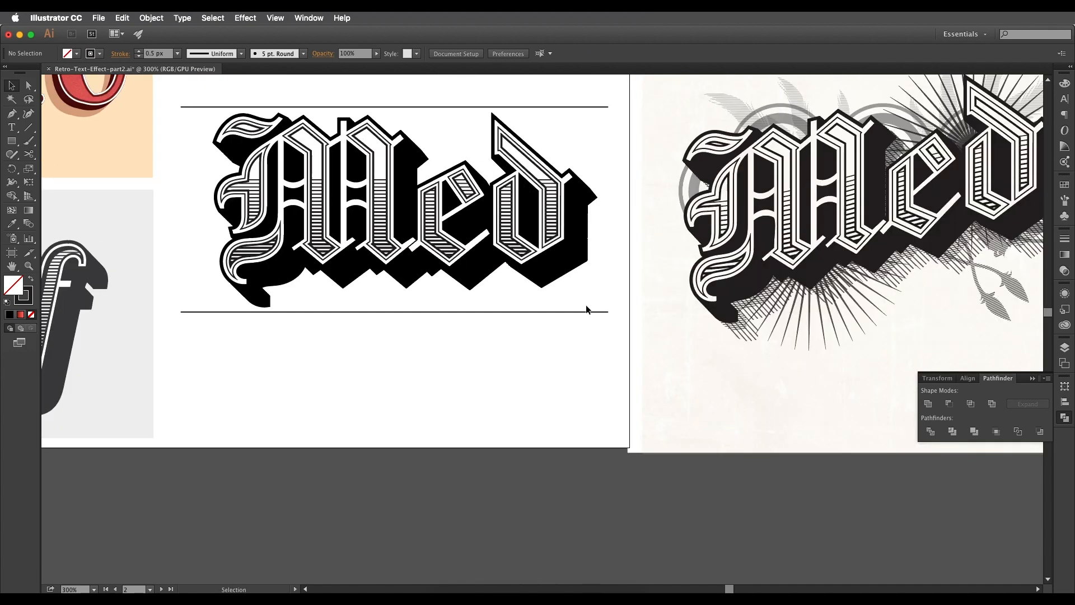
pyautogui.click(585, 312)
pyautogui.keyDown('shift'); pyautogui.click(580, 106); pyautogui.keyUp('shift')
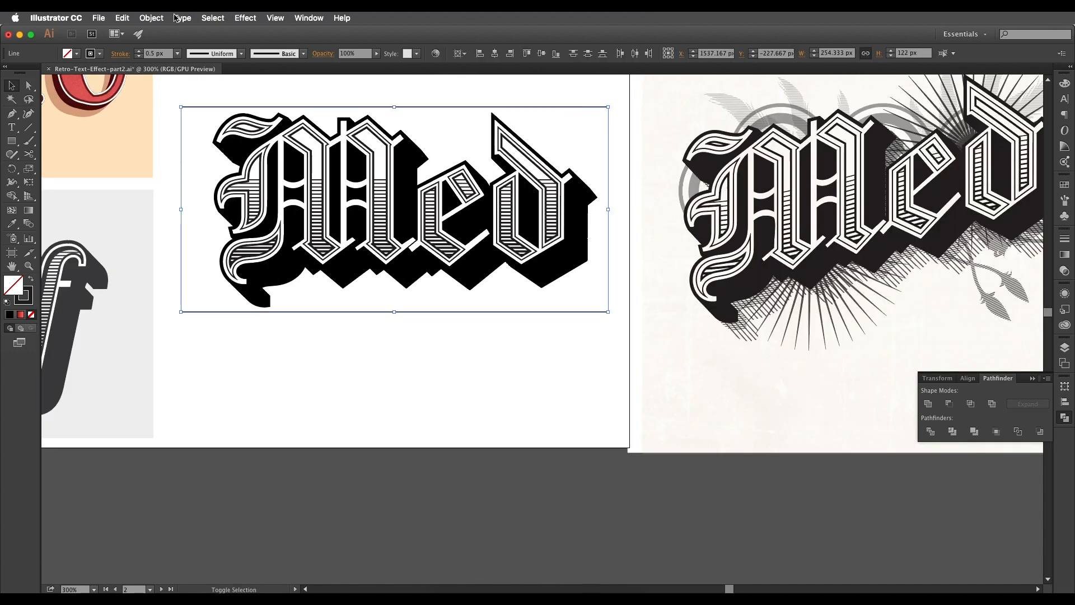
pyautogui.click(151, 18)
pyautogui.moveTo(241, 261)
pyautogui.click(279, 260)
# Step: Set the blend's spacing to Specified Steps and, with the preview on, lower the step count from 86 to around 80
pyautogui.doubleClick(29, 223)
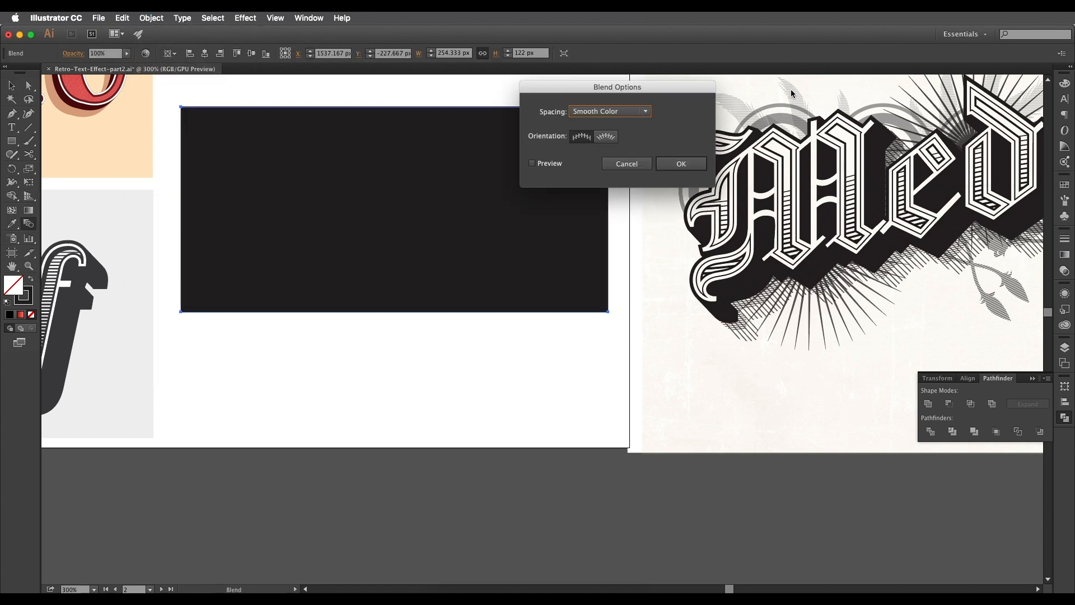
pyautogui.click(616, 111)
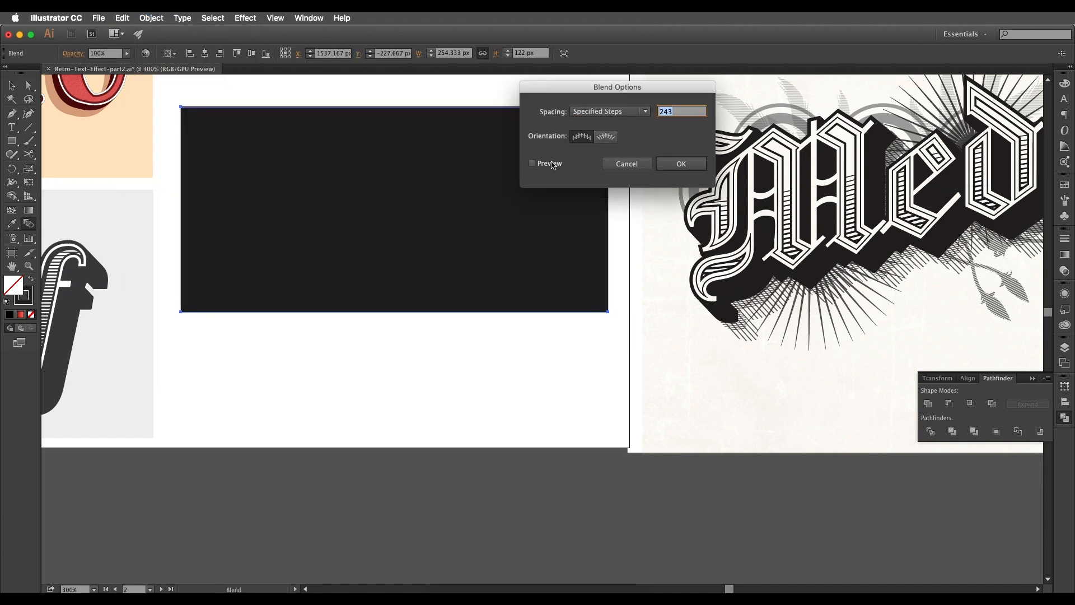
pyautogui.write('112')
pyautogui.press('Tab')
pyautogui.write('86')
pyautogui.press('Tab')
pyautogui.press('Down')
pyautogui.press('Down')
pyautogui.press('Down')
pyautogui.press('Down')
pyautogui.press('Down')
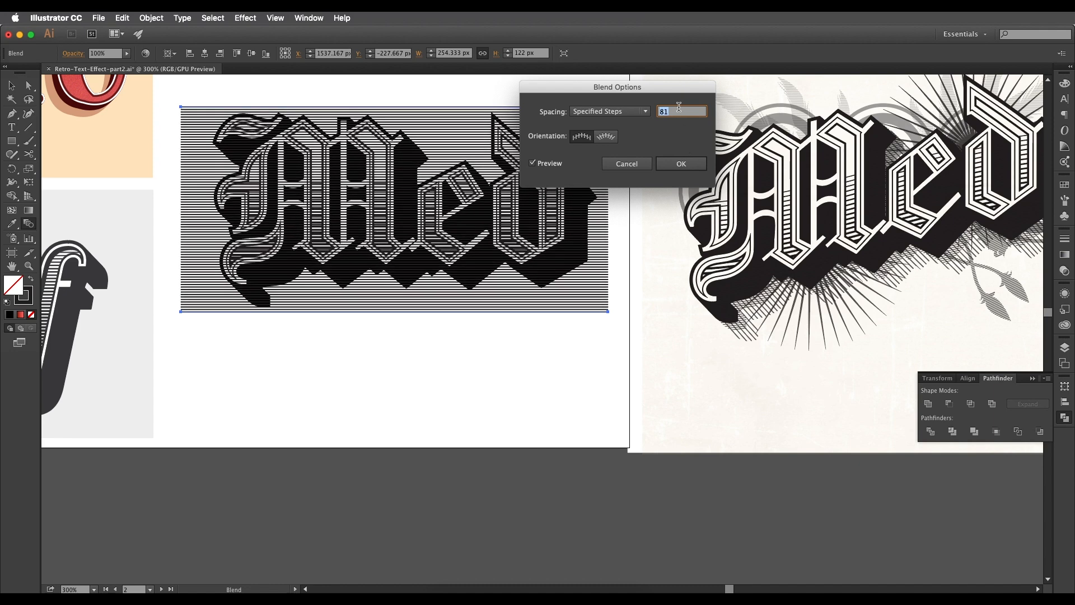
pyautogui.press('Down')
pyautogui.press('Down')
pyautogui.click(685, 164)
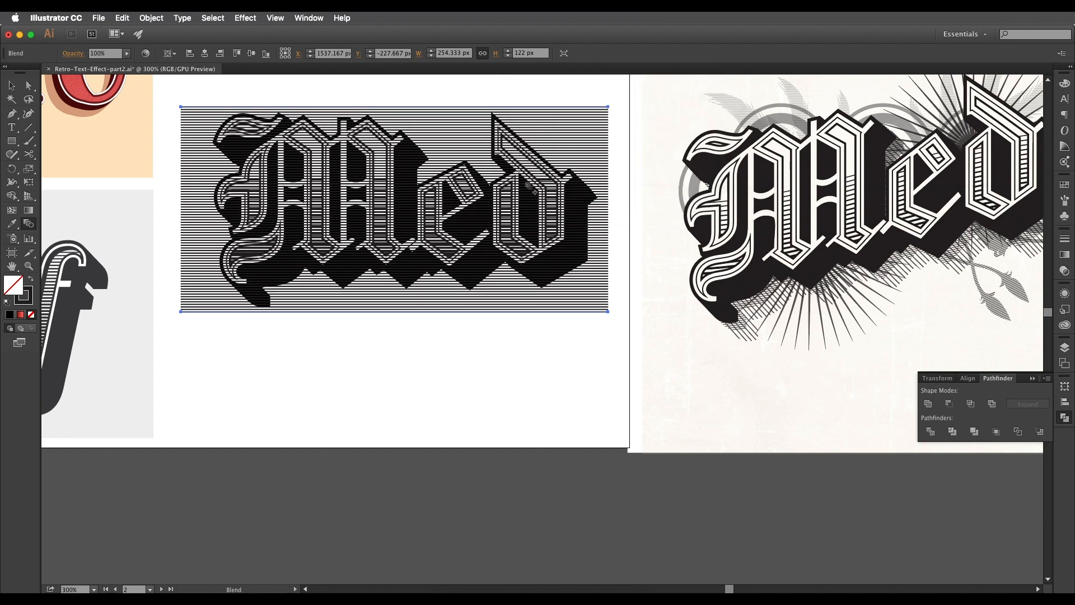
# Step: Raise the line blend's number of specified steps to 84
pyautogui.scroll(2, 527, 186)
pyautogui.scroll(1, 644, 154)
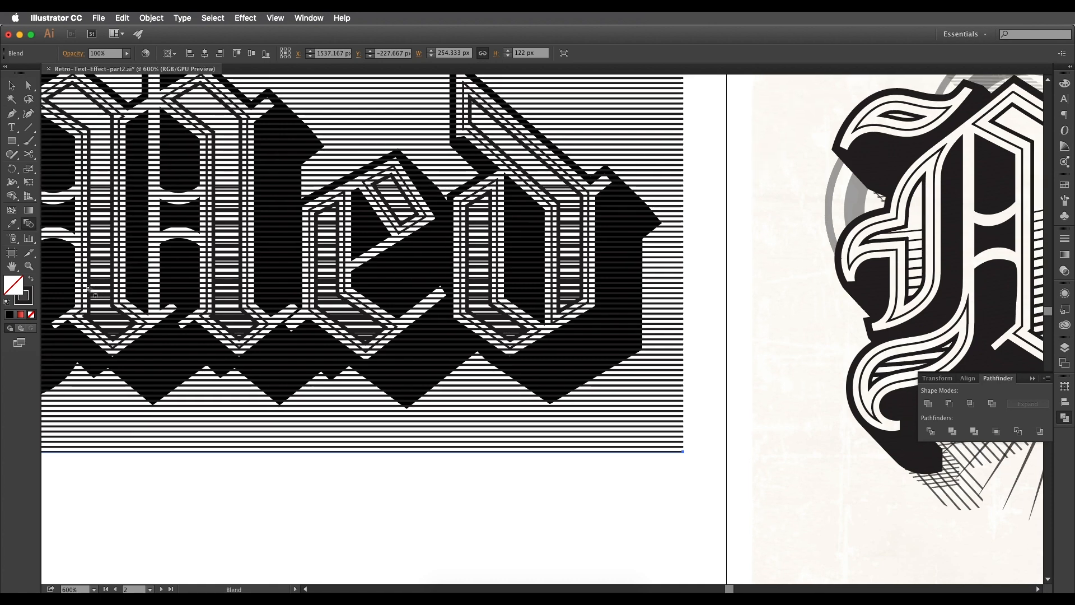
pyautogui.doubleClick(29, 224)
pyautogui.click(700, 112)
pyautogui.press('Up')
pyautogui.press('Up')
pyautogui.press('Up')
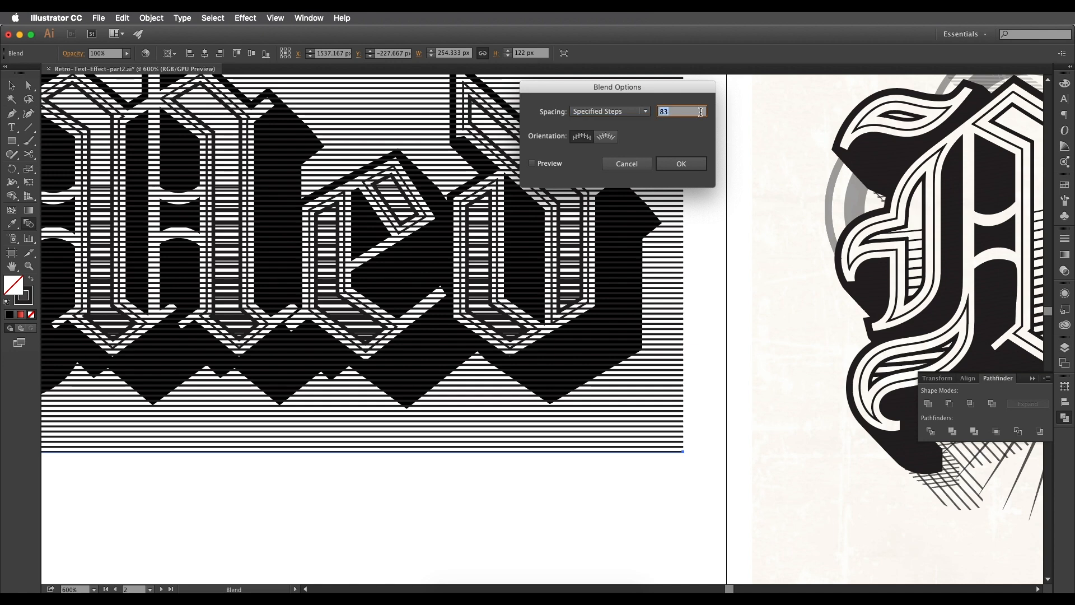
pyautogui.write('84')
pyautogui.click(682, 166)
# Step: Expand the line blend into separate lines, and expand their strokes into filled shapes
pyautogui.scroll(-2, 628, 222)
pyautogui.moveTo(628, 223); pyautogui.dragTo(465, 264)
pyautogui.scroll(1, 602, 222)
pyautogui.scroll(-1, 602, 222)
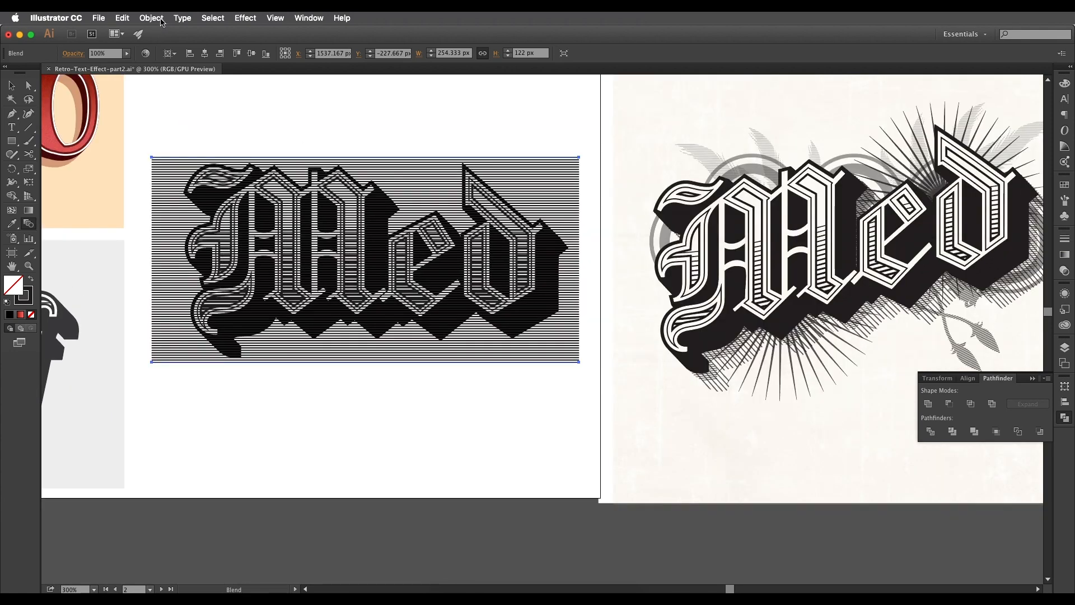
pyautogui.click(151, 18)
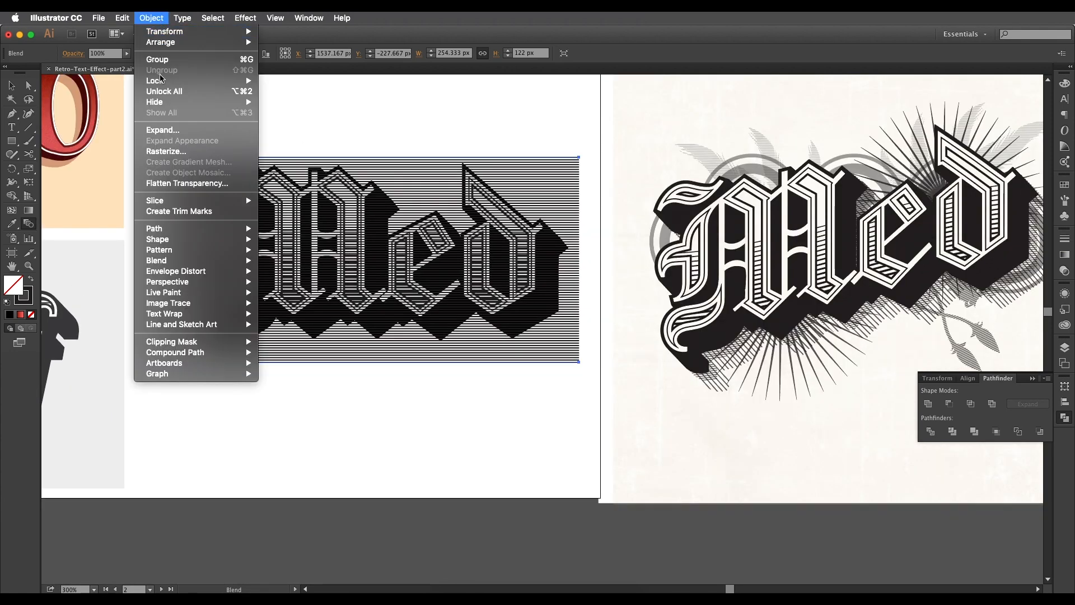
pyautogui.click(165, 134)
pyautogui.click(423, 325)
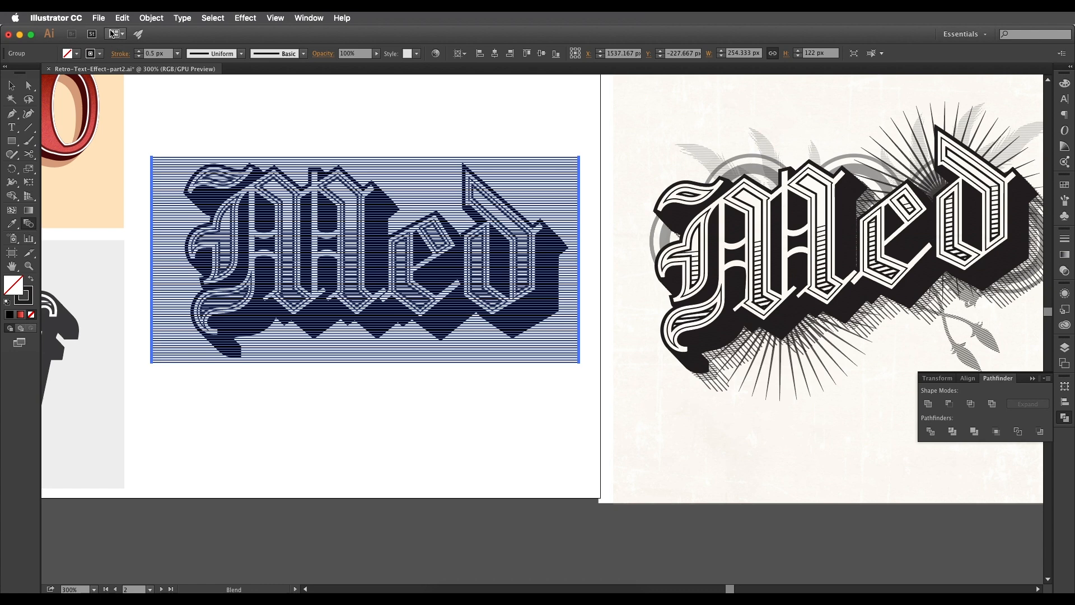
pyautogui.click(143, 20)
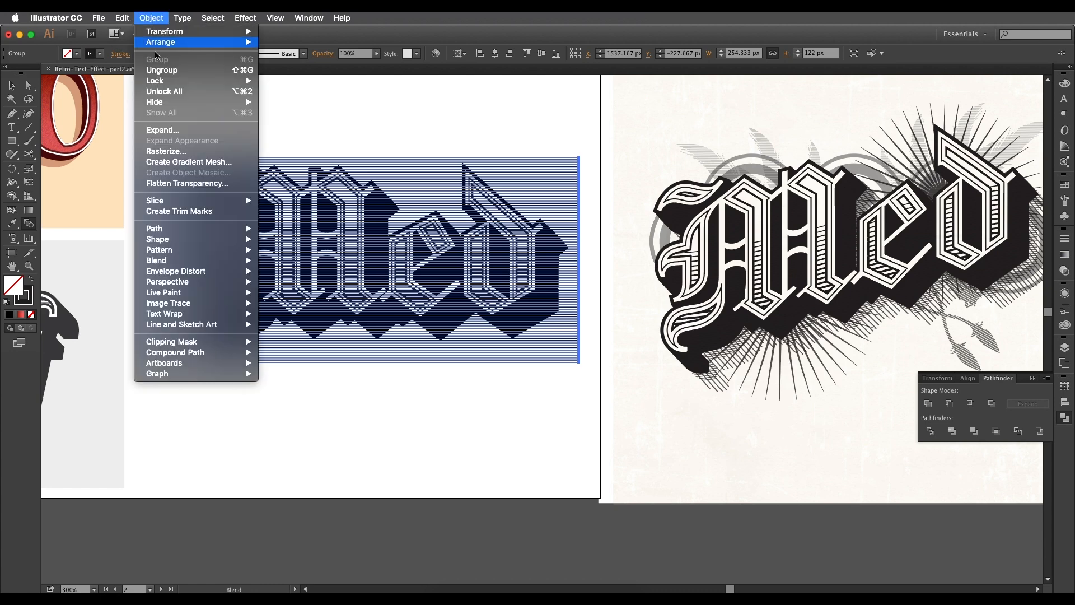
pyautogui.click(166, 133)
pyautogui.click(423, 324)
# Step: Place a spare copy of the expanded line group below the artboard, and reselect the original lines over the lettering
pyautogui.scroll(-2, 485, 282)
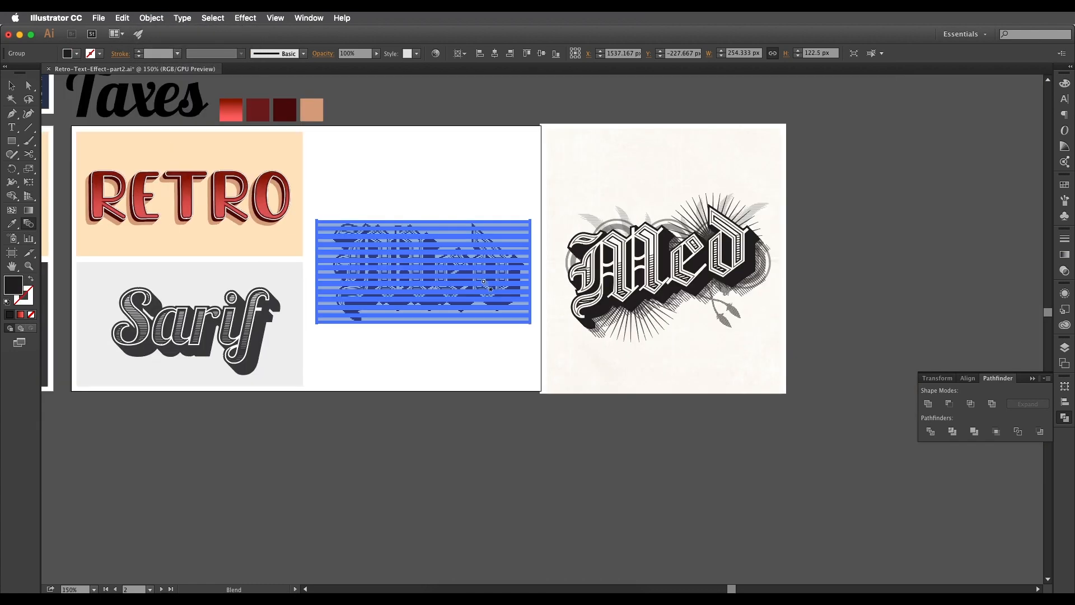
pyautogui.scroll(3, 485, 282)
pyautogui.scroll(-2, 485, 282)
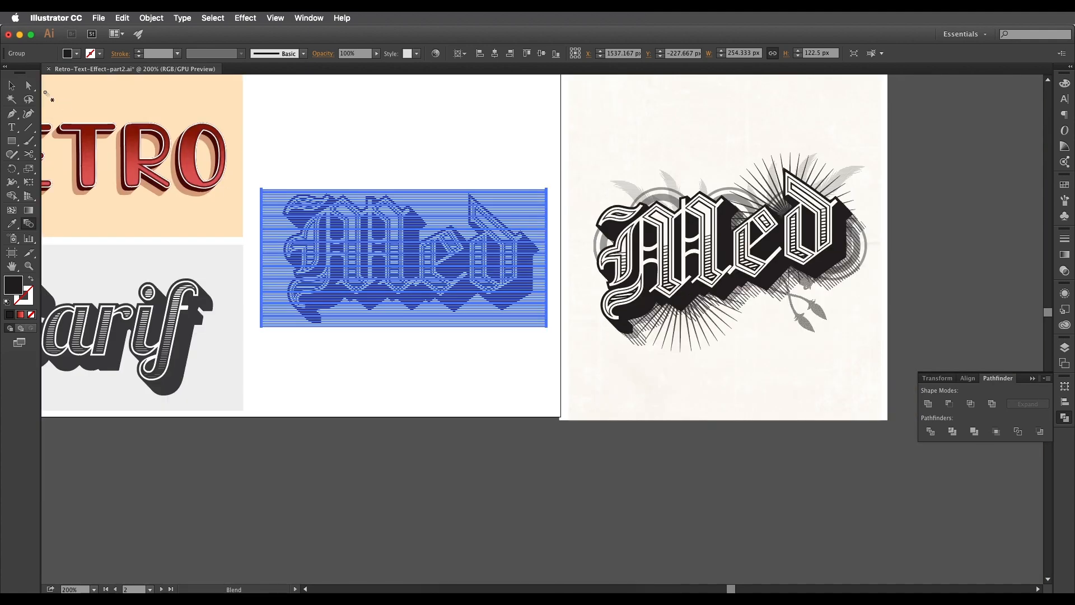
pyautogui.click(14, 87)
pyautogui.moveTo(474, 292); pyautogui.dragTo(711, 502)
pyautogui.click(632, 384)
pyautogui.moveTo(523, 345); pyautogui.dragTo(498, 328)
pyautogui.scroll(3, 572, 312)
pyautogui.scroll(-2, 582, 297)
pyautogui.click(597, 297)
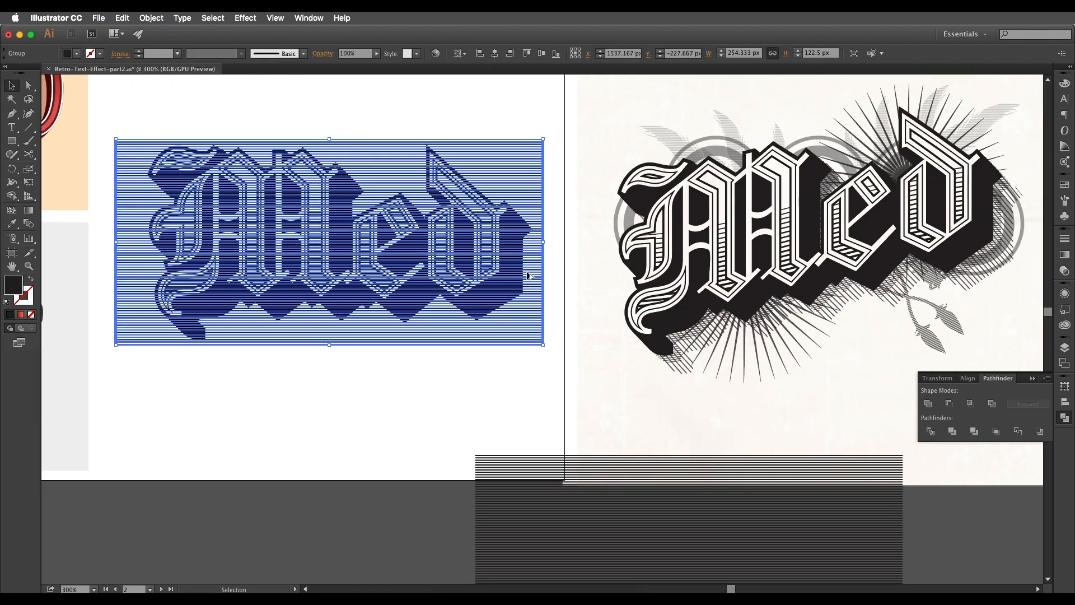
# Step: Try to intersect the extrusion shape with the group of horizontal lines using Pathfinder
pyautogui.scroll(3, 526, 271)
pyautogui.click(514, 257)
pyautogui.scroll(1, 514, 258)
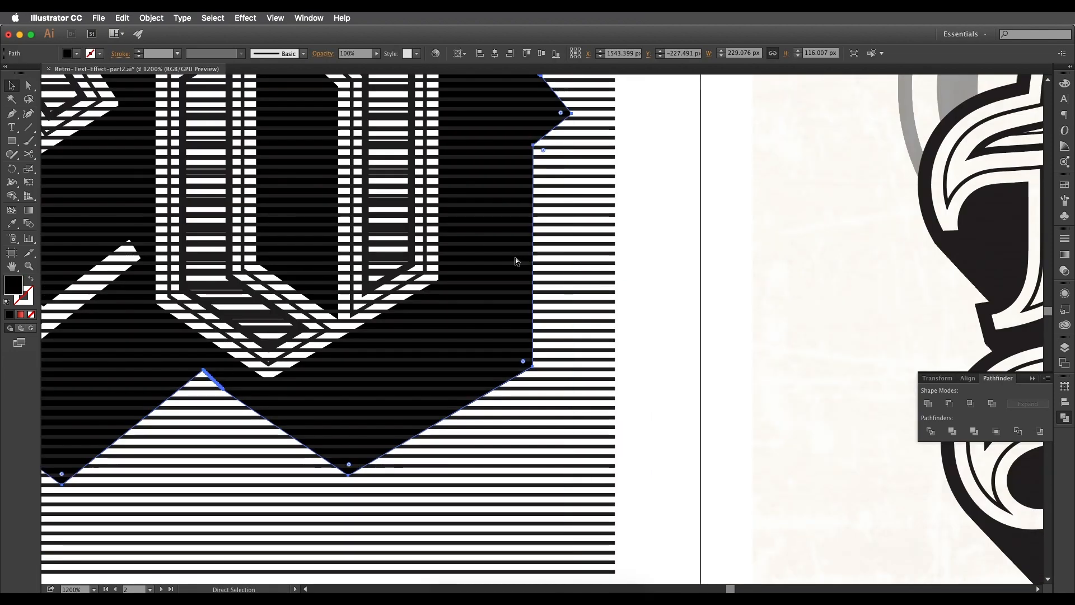
pyautogui.keyDown('shift'); pyautogui.click(554, 271); pyautogui.keyUp('shift')
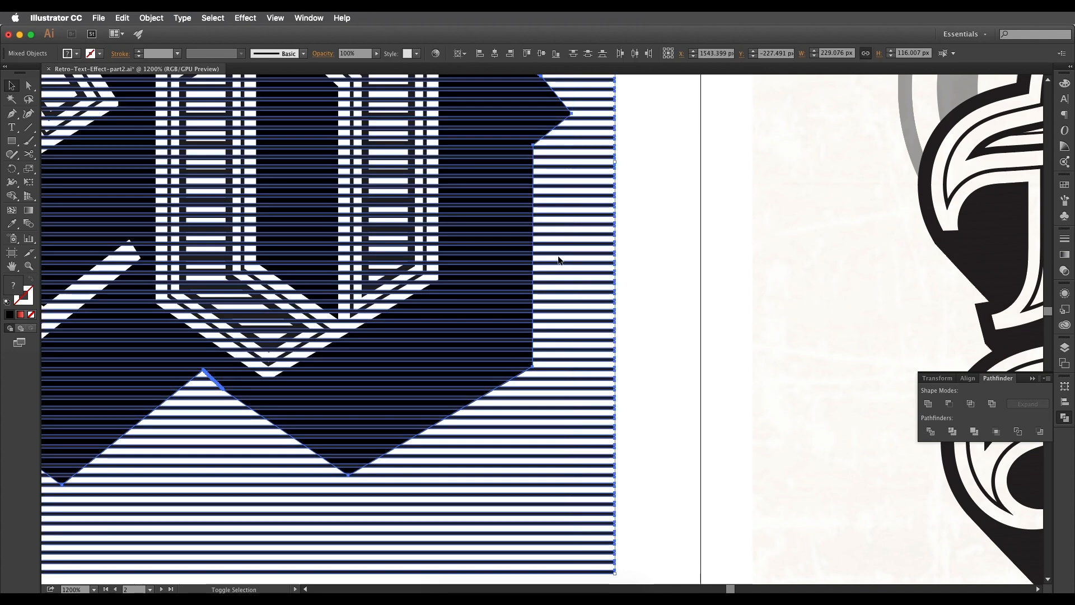
pyautogui.click(972, 404)
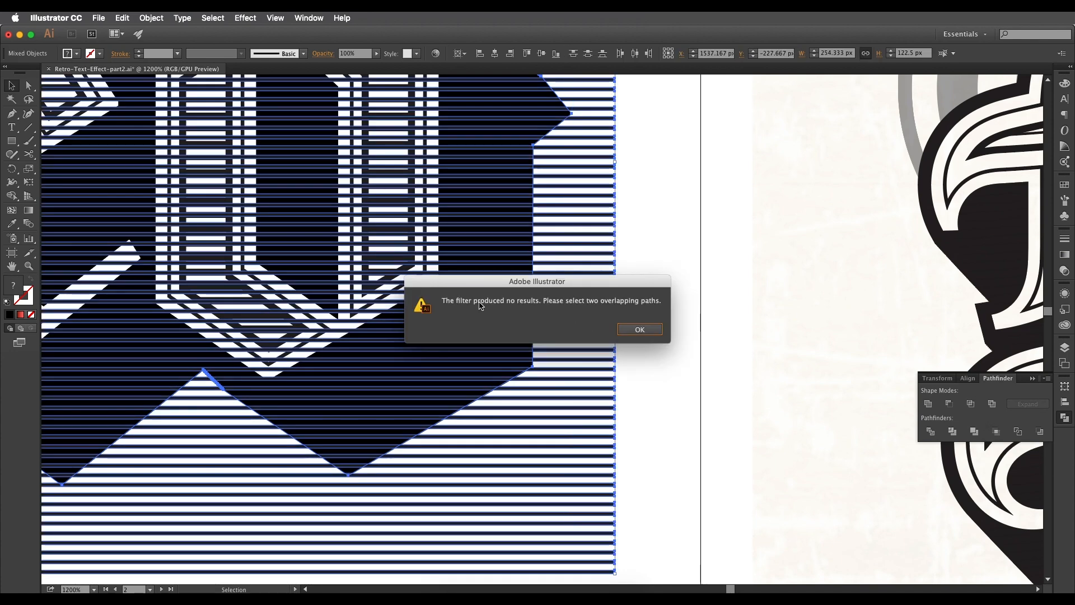
pyautogui.click(647, 329)
pyautogui.click(647, 329)
# Step: Select the horizontal line group over the lettering and make it a single compound path
pyautogui.scroll(-3, 632, 335)
pyautogui.moveTo(588, 342); pyautogui.dragTo(614, 334)
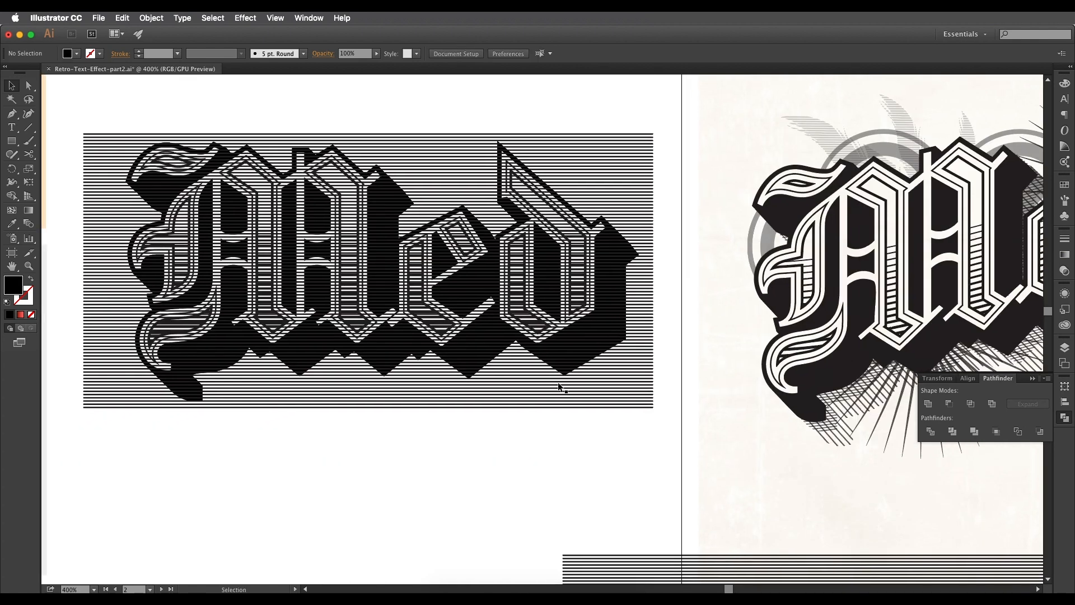
pyautogui.click(558, 383)
pyautogui.moveTo(449, 295); pyautogui.dragTo(504, 312)
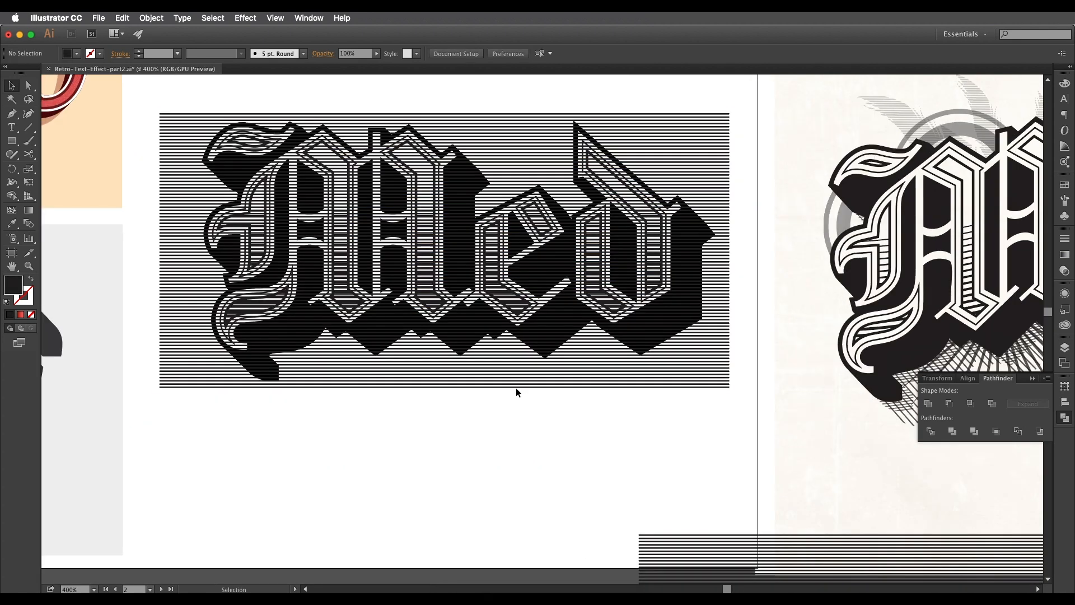
pyautogui.click(516, 388)
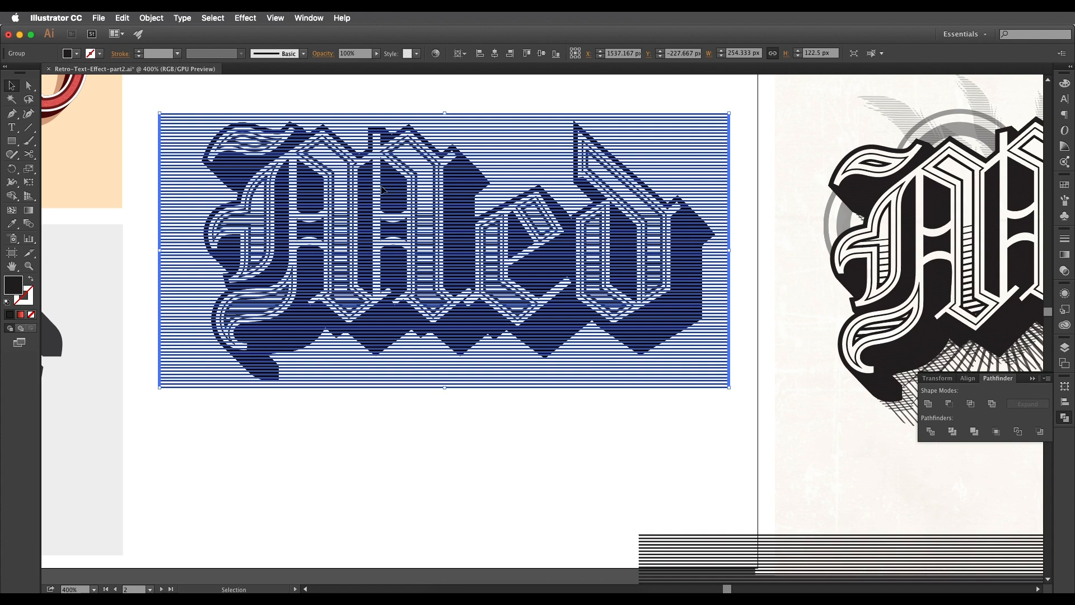
pyautogui.rightClick(457, 272)
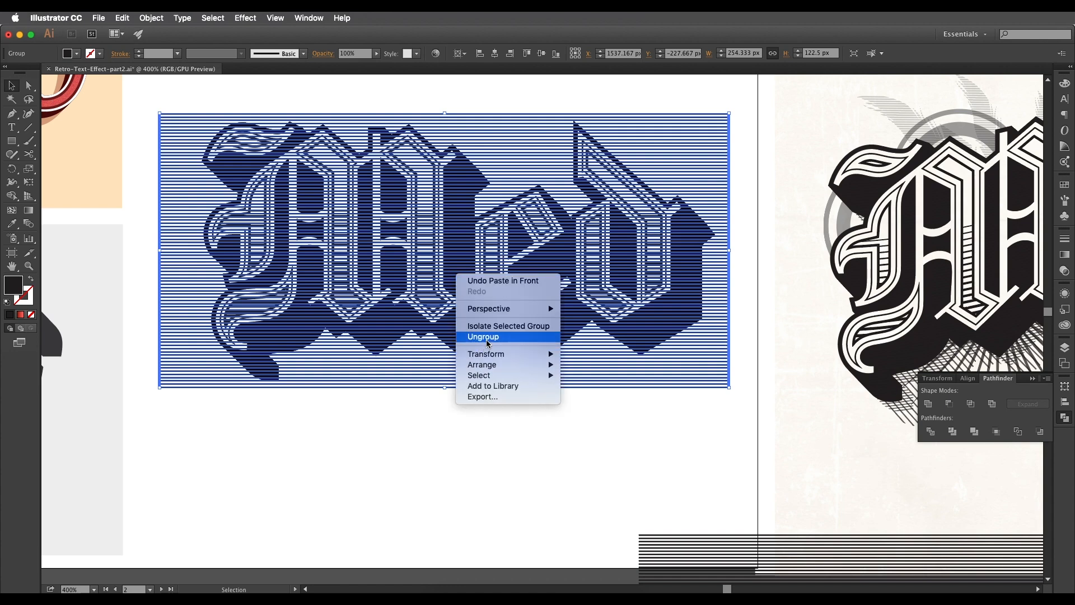
pyautogui.press('Escape')
pyautogui.click(152, 18)
pyautogui.moveTo(224, 352)
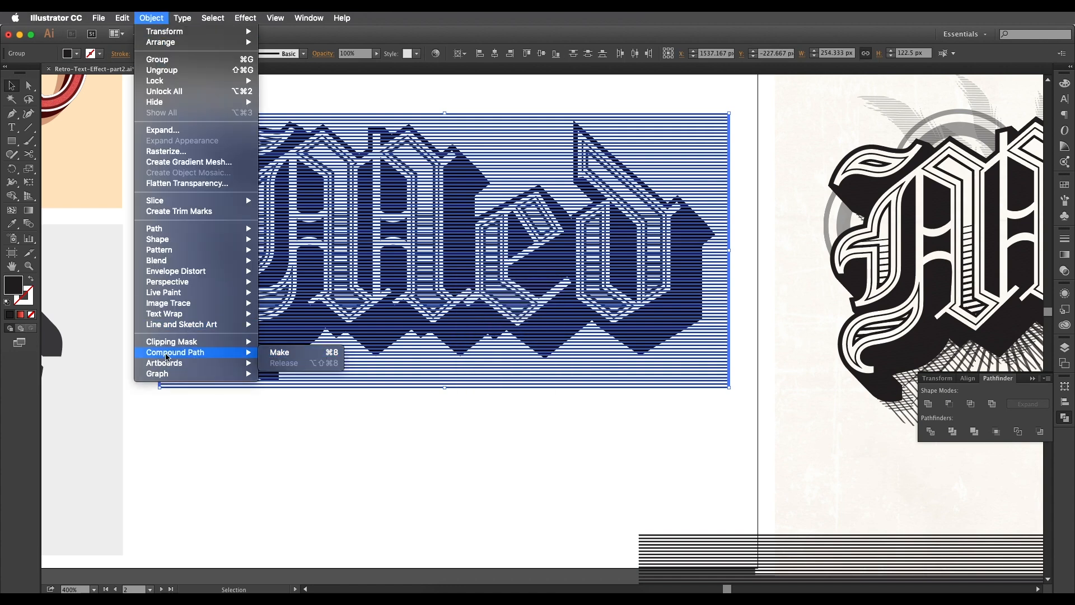
pyautogui.click(279, 352)
pyautogui.press('super+equal')
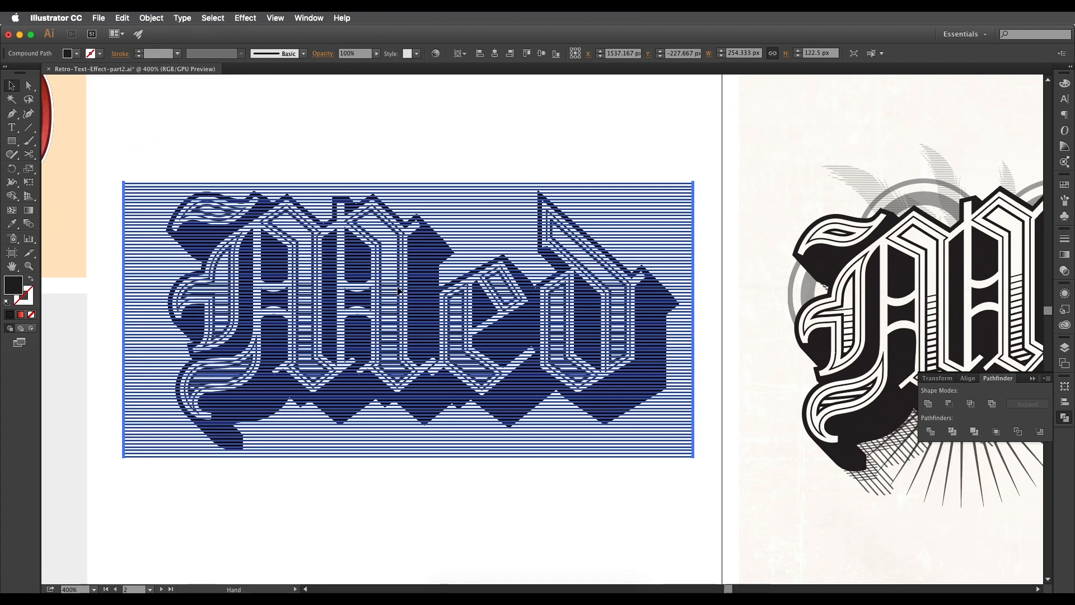
# Step: Intersect the extrusion shape with the compound line path so the lines are cut to the lettering's silhouette
pyautogui.moveTo(408, 285); pyautogui.dragTo(372, 227)
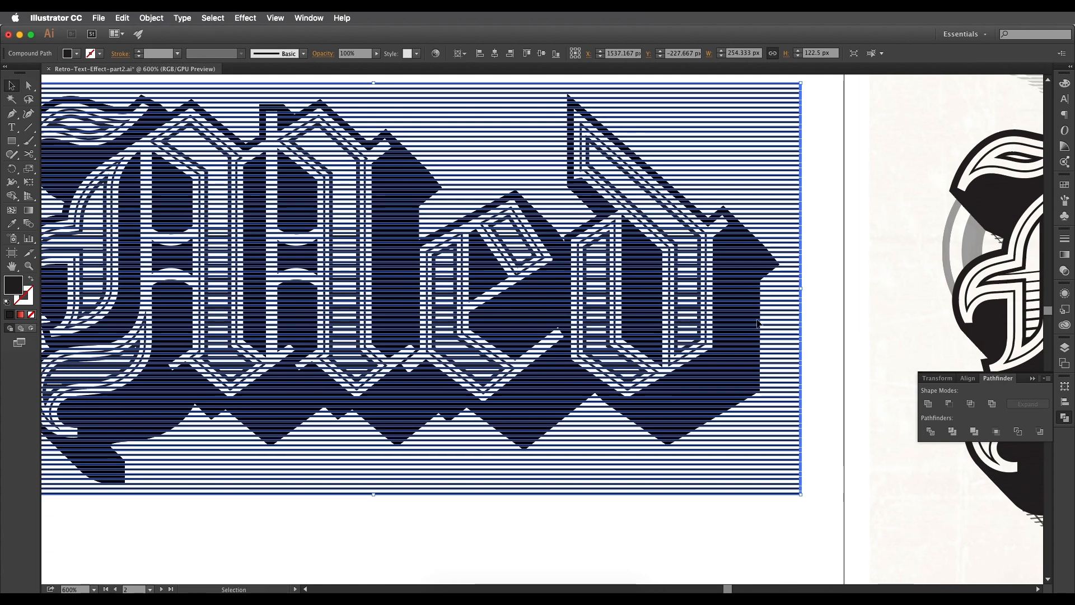
pyautogui.scroll(3, 756, 320)
pyautogui.click(752, 302)
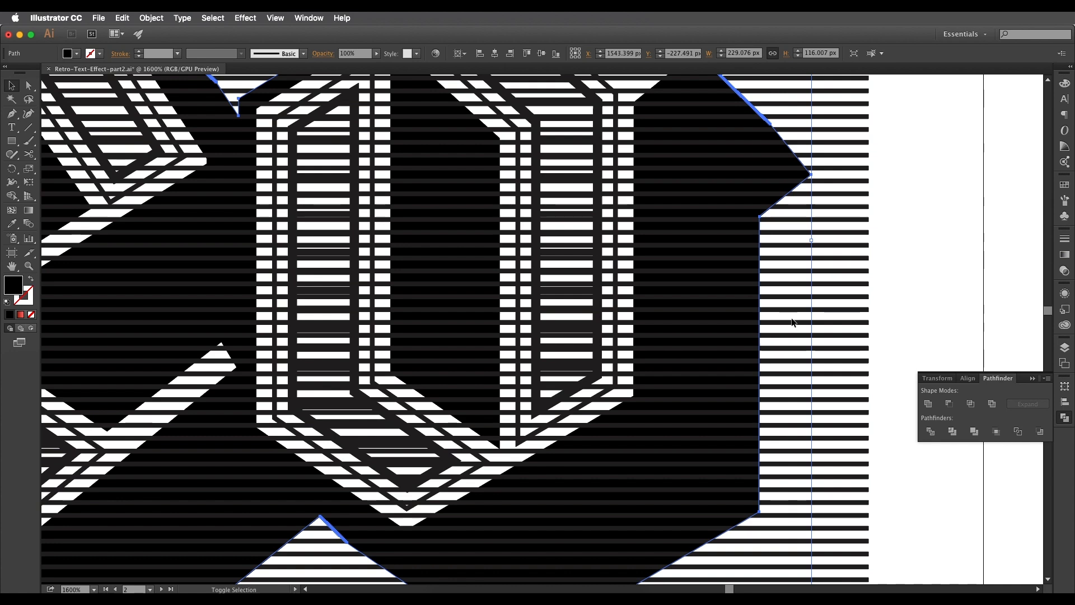
pyautogui.keyDown('shift'); pyautogui.click(826, 309); pyautogui.keyUp('shift')
pyautogui.click(971, 403)
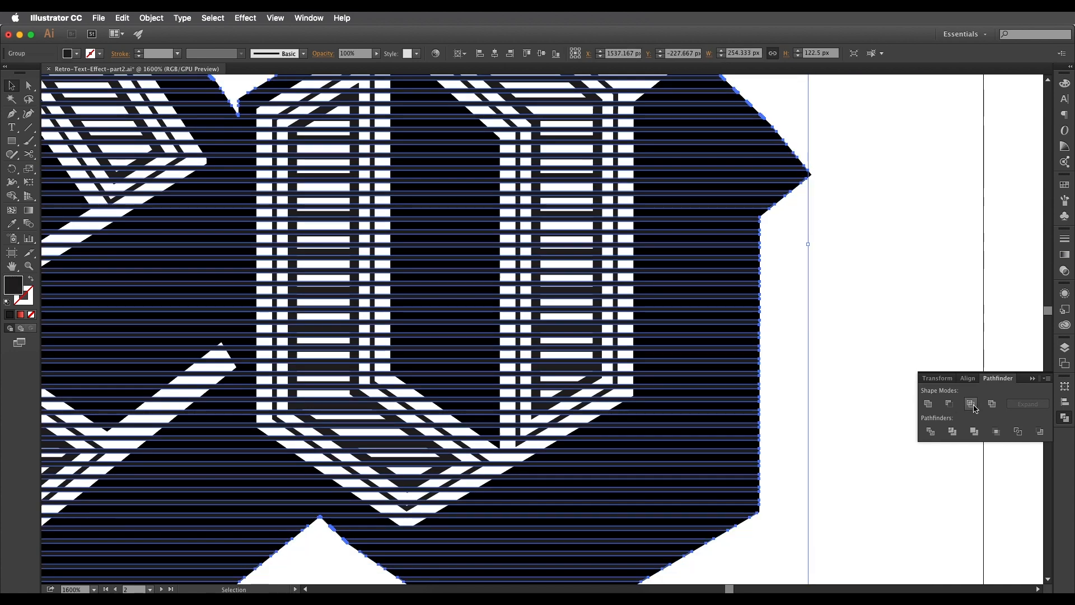
pyautogui.scroll(-2, 774, 318)
pyautogui.scroll(-3, 711, 293)
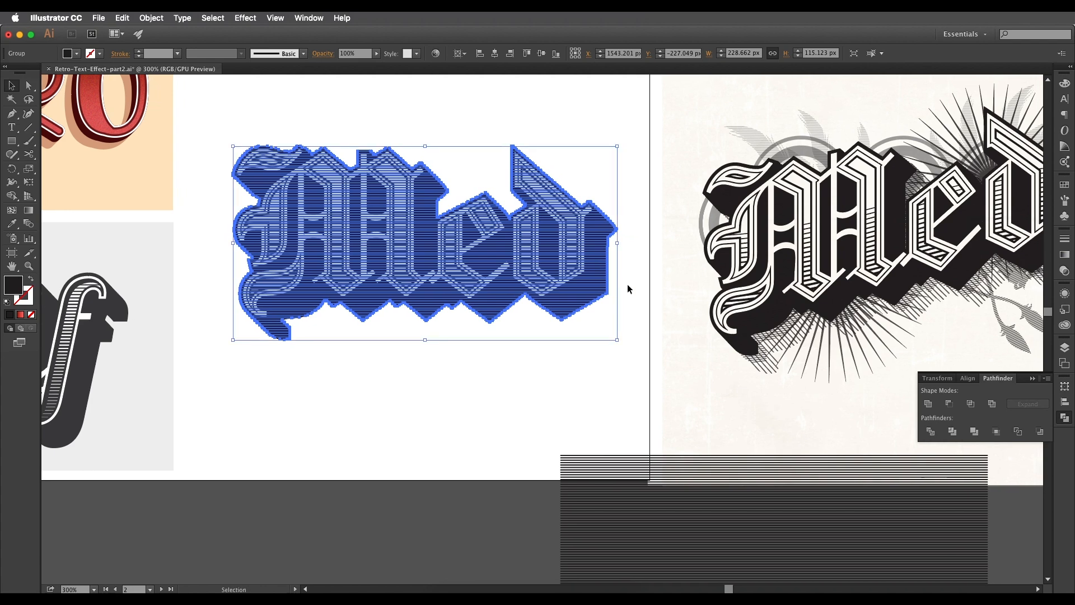
pyautogui.scroll(2, 627, 284)
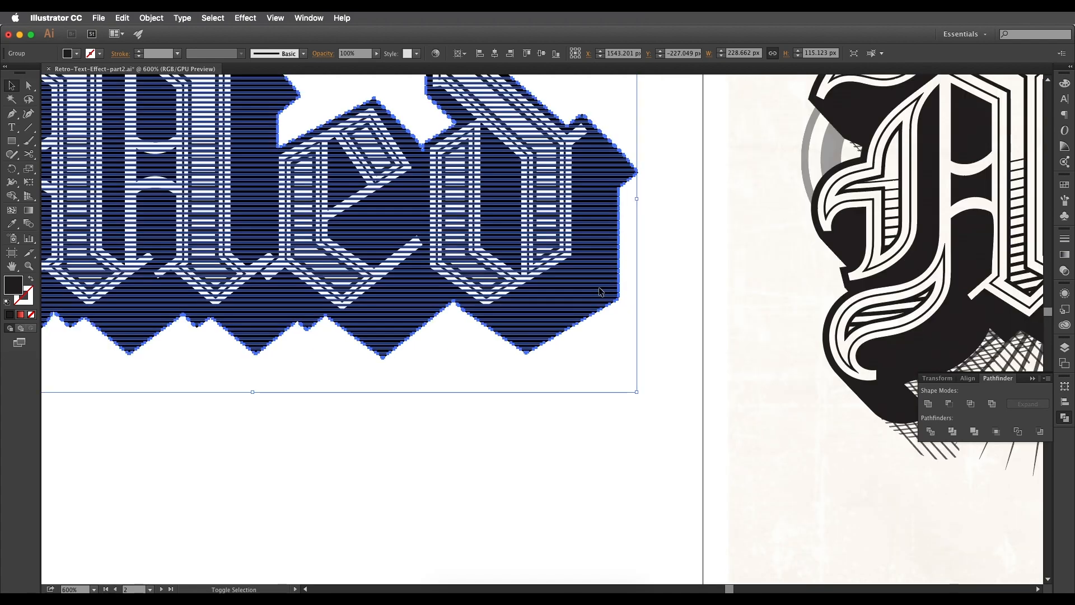
# Step: Offset the clipped horizontal lines about 8 px to the right and 6 px down from the lettering
pyautogui.hotkey('shift', 'Down')
pyautogui.hotkey('shift', 'Right')
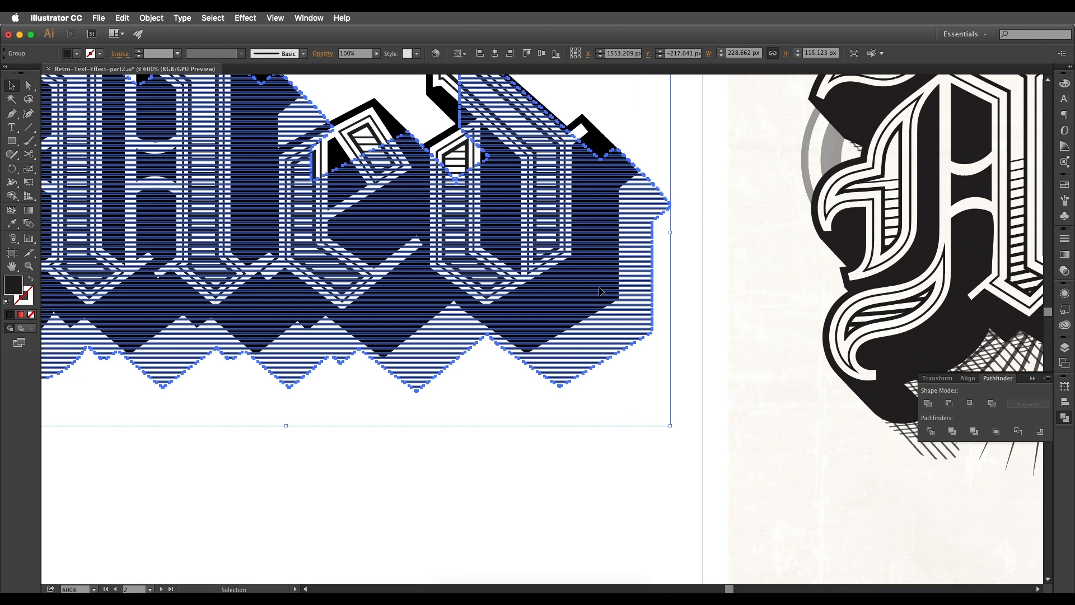
pyautogui.scroll(-2, 599, 290)
pyautogui.press('Left')
pyautogui.press('Left')
pyautogui.press('Up')
pyautogui.press('Up')
pyautogui.press('Up')
pyautogui.press('Up')
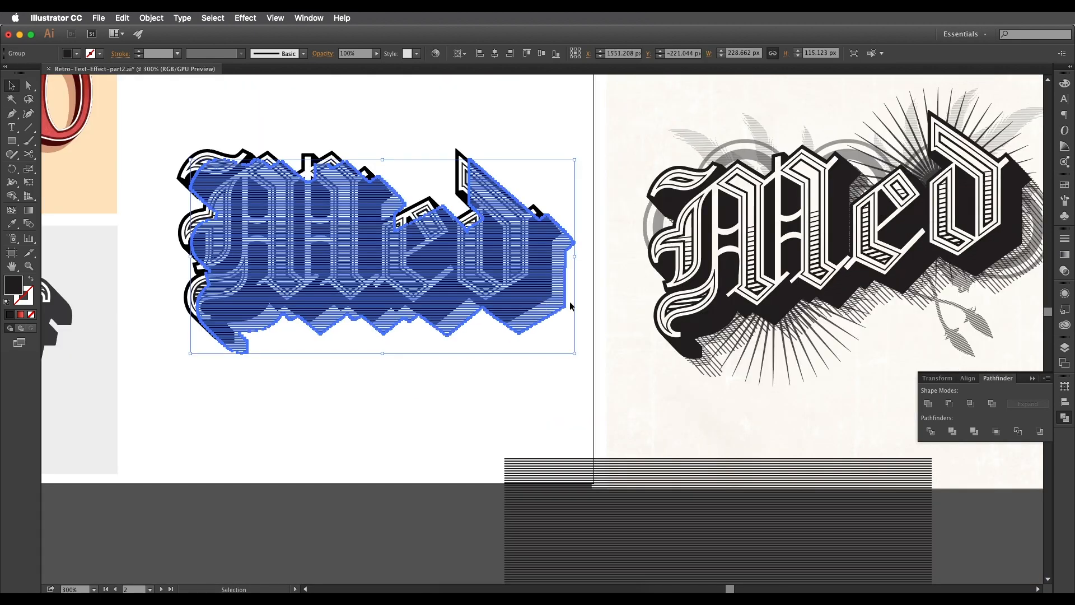
# Step: Send the offset horizontal lines behind the lettering and extrusion, and clear the selection
pyautogui.press('a')
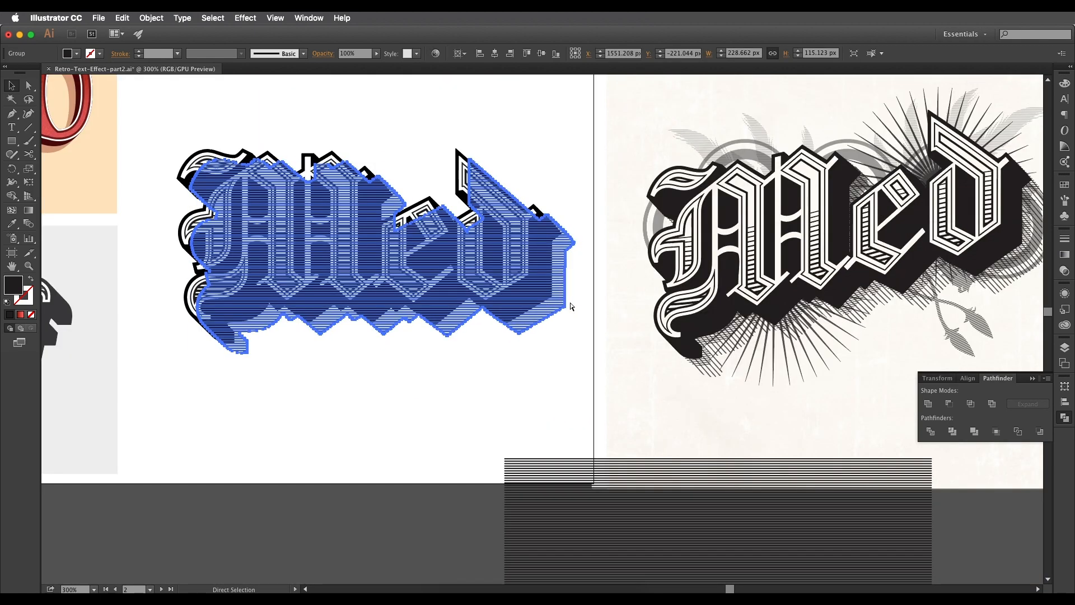
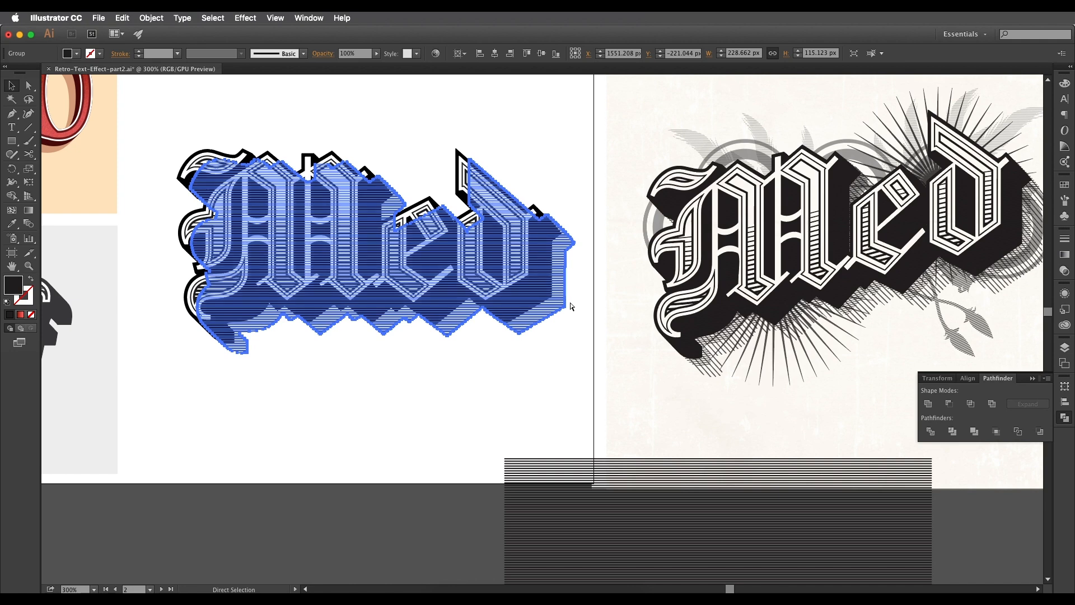
pyautogui.click(570, 306)
pyautogui.scroll(1, 507, 211)
pyautogui.moveTo(532, 381); pyautogui.dragTo(538, 306)
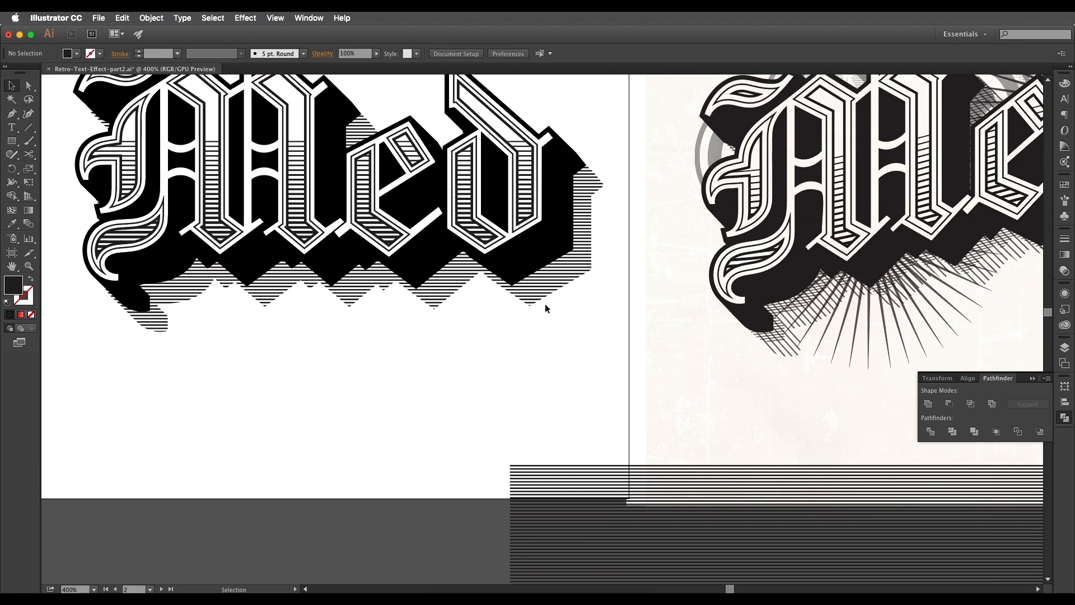
# Step: Rotate the spare line group diagonally over the lettering and place a copy beside it to cover the whole word
pyautogui.scroll(-4, 822, 310)
pyautogui.moveTo(681, 407); pyautogui.dragTo(541, 339)
pyautogui.moveTo(708, 364); pyautogui.dragTo(684, 452)
pyautogui.scroll(4, 578, 356)
pyautogui.moveTo(578, 356); pyautogui.dragTo(573, 252)
pyautogui.scroll(-1, 600, 278)
pyautogui.moveTo(669, 382); pyautogui.dragTo(722, 275)
pyautogui.scroll(-1, 692, 374)
pyautogui.moveTo(688, 394); pyautogui.dragTo(485, 453)
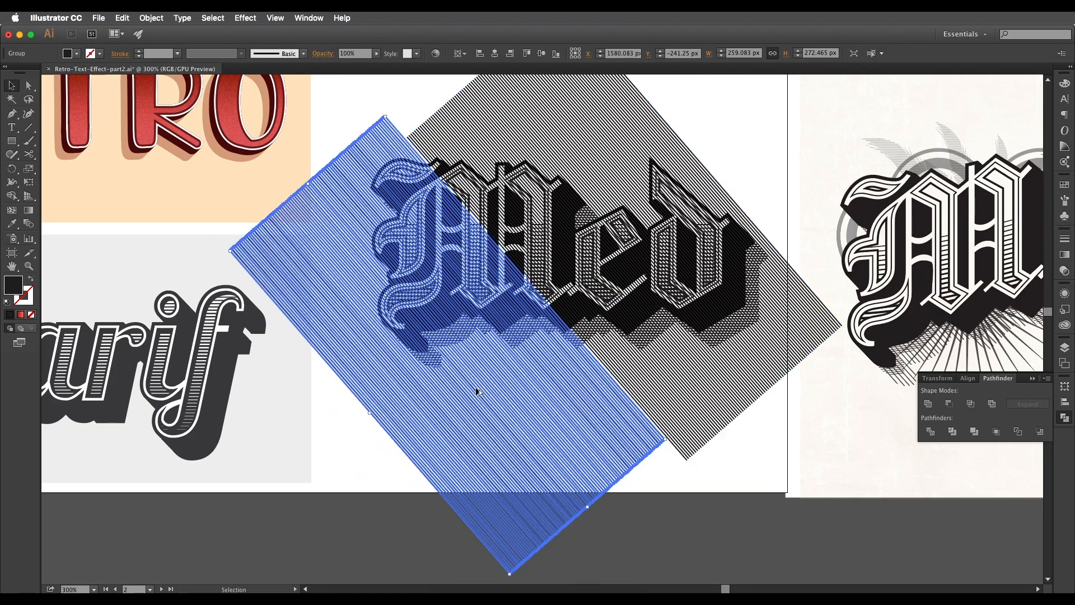
# Step: Line up the copied diagonal lines with the edge of the first diagonal group so the pattern continues evenly
pyautogui.scroll(4, 484, 445)
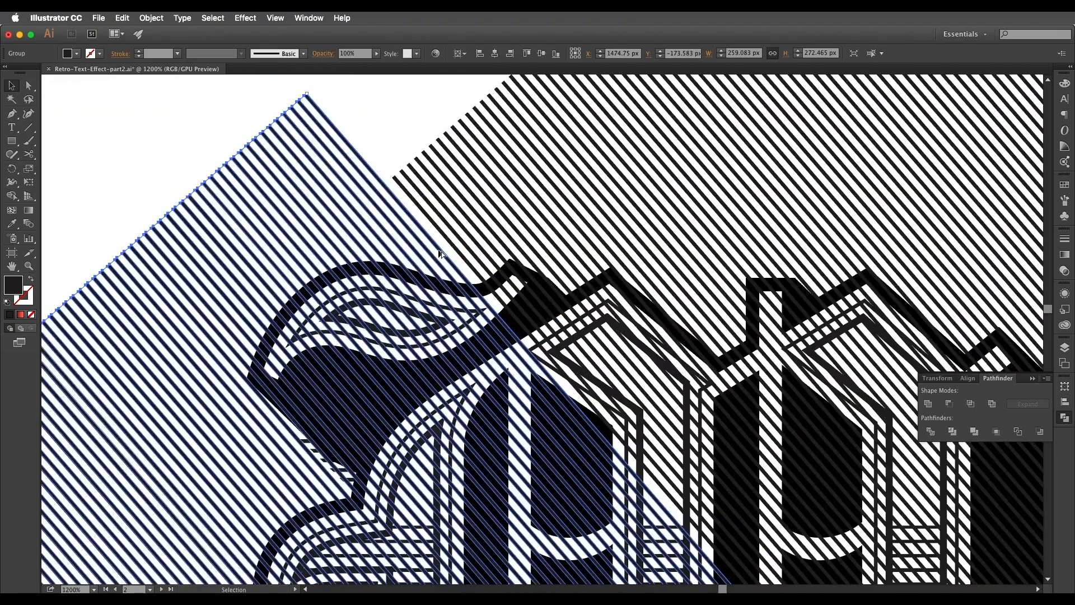
pyautogui.scroll(1, 441, 251)
pyautogui.moveTo(441, 251); pyautogui.dragTo(476, 249)
pyautogui.scroll(-4, 476, 249)
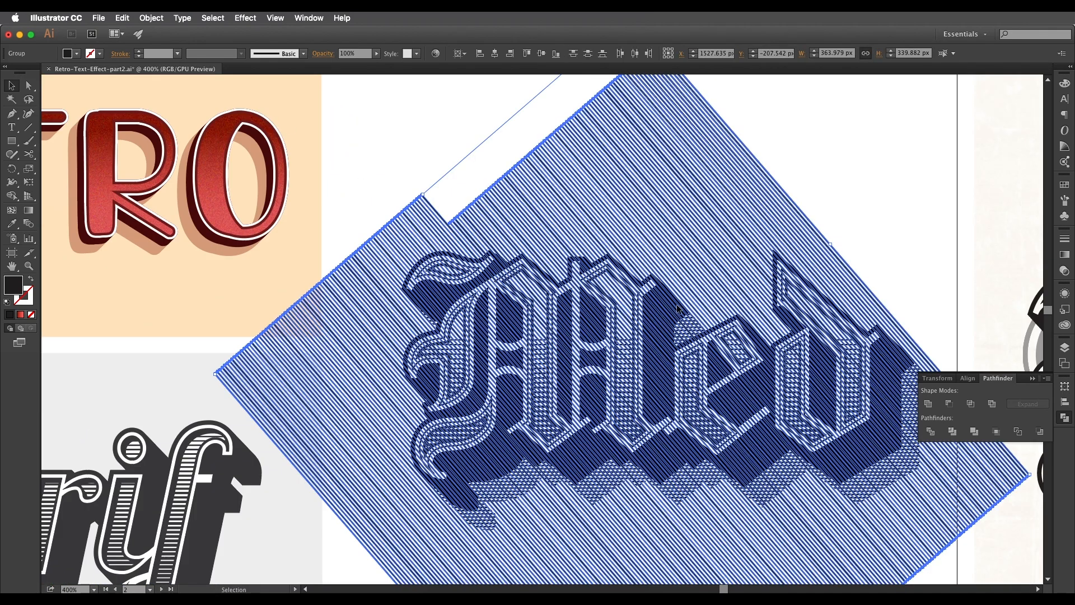
# Step: Make the two diagonal line groups over the lettering a single compound path
pyautogui.rightClick(678, 308)
pyautogui.click(704, 372)
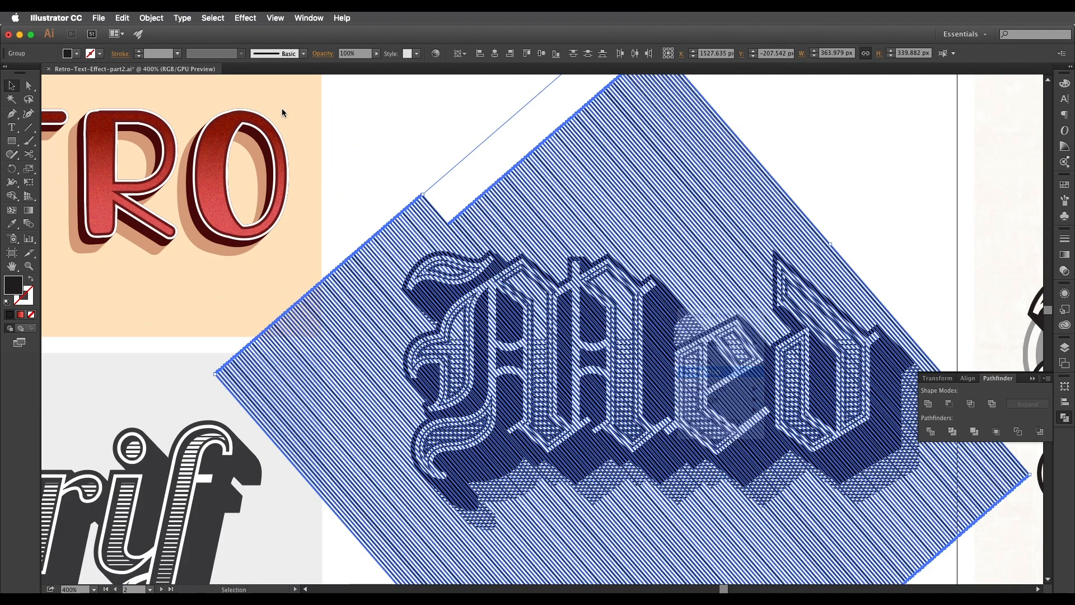
pyautogui.click(151, 18)
pyautogui.moveTo(210, 351)
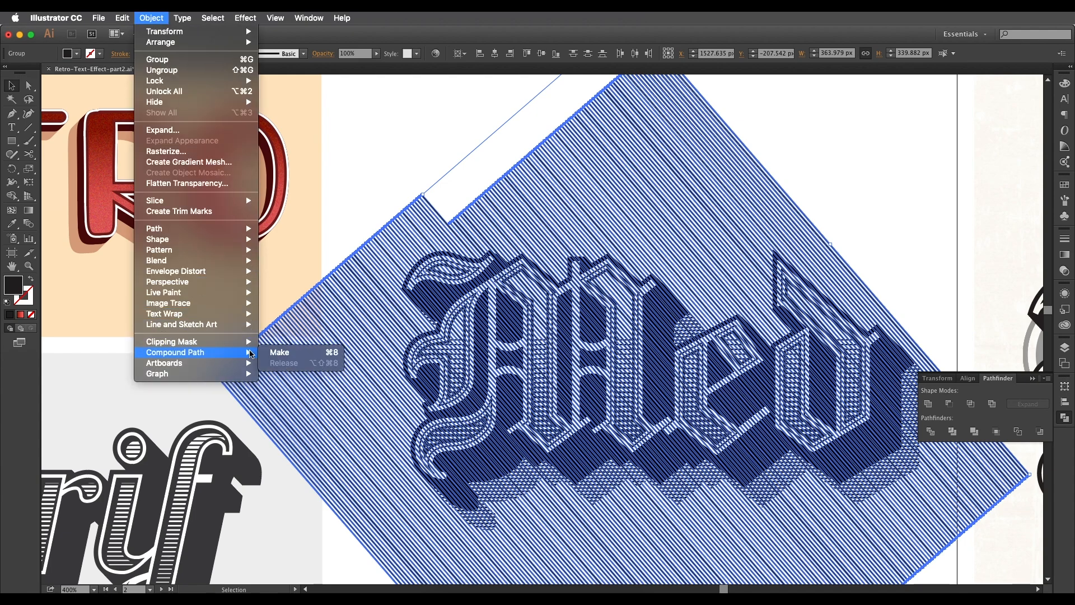
pyautogui.click(279, 352)
# Step: Intersect the extrusion shape with the diagonal compound line path so the lines are cut to the lettering's silhouette
pyautogui.press('super+equal')
pyautogui.press('super+equal')
pyautogui.press('super+equal')
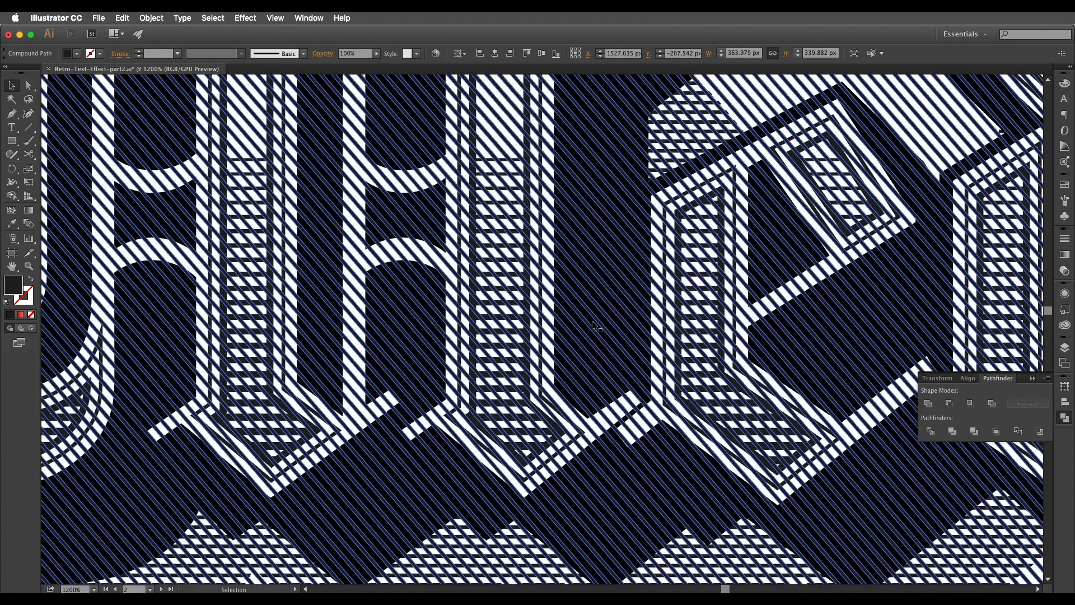
pyautogui.click(601, 320)
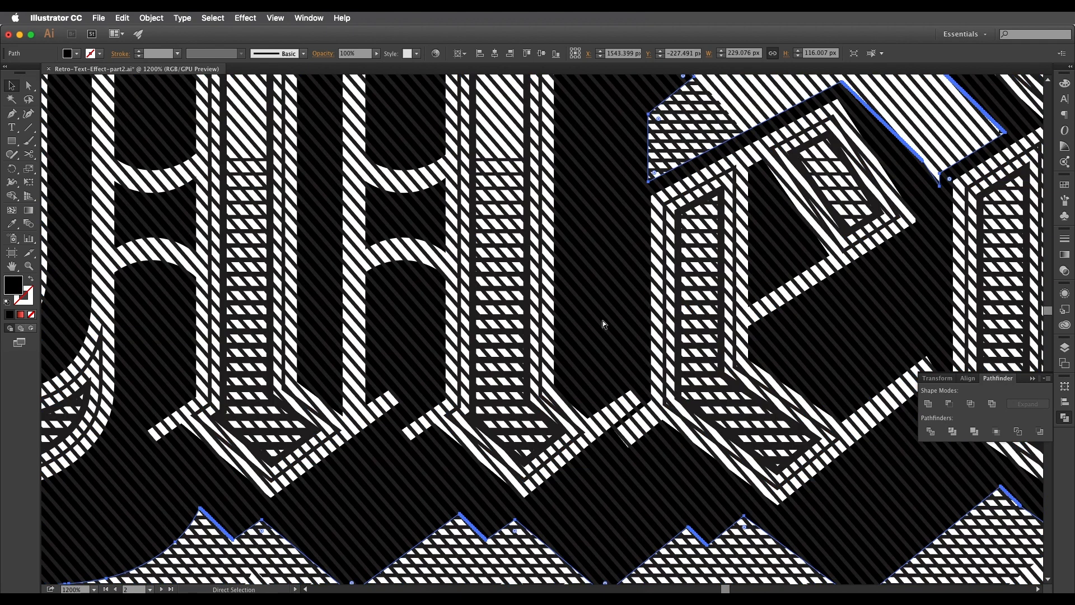
pyautogui.keyDown('shift'); pyautogui.click(559, 334); pyautogui.keyUp('shift')
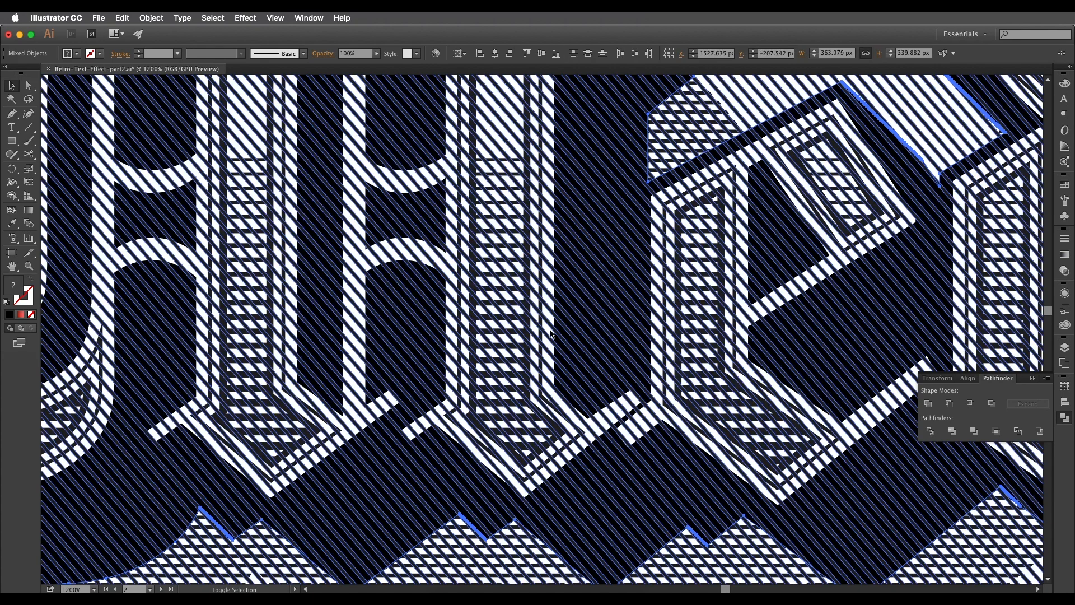
pyautogui.click(971, 404)
# Step: Offset the clipped diagonal lines about 16 px to the right and 17 px down from the lettering
pyautogui.scroll(-4, 770, 348)
pyautogui.moveTo(840, 382); pyautogui.dragTo(673, 284)
pyautogui.scroll(1, 673, 284)
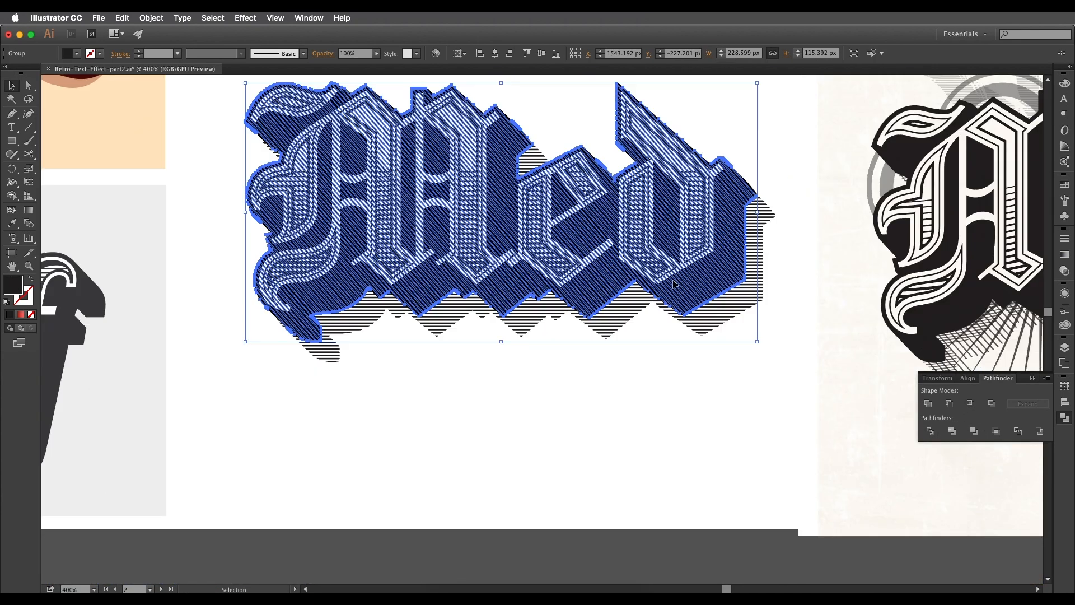
pyautogui.hotkey('shift', 'Down')
pyautogui.hotkey('shift', 'Down')
pyautogui.hotkey('shift', 'Right')
pyautogui.hotkey('shift', 'Right')
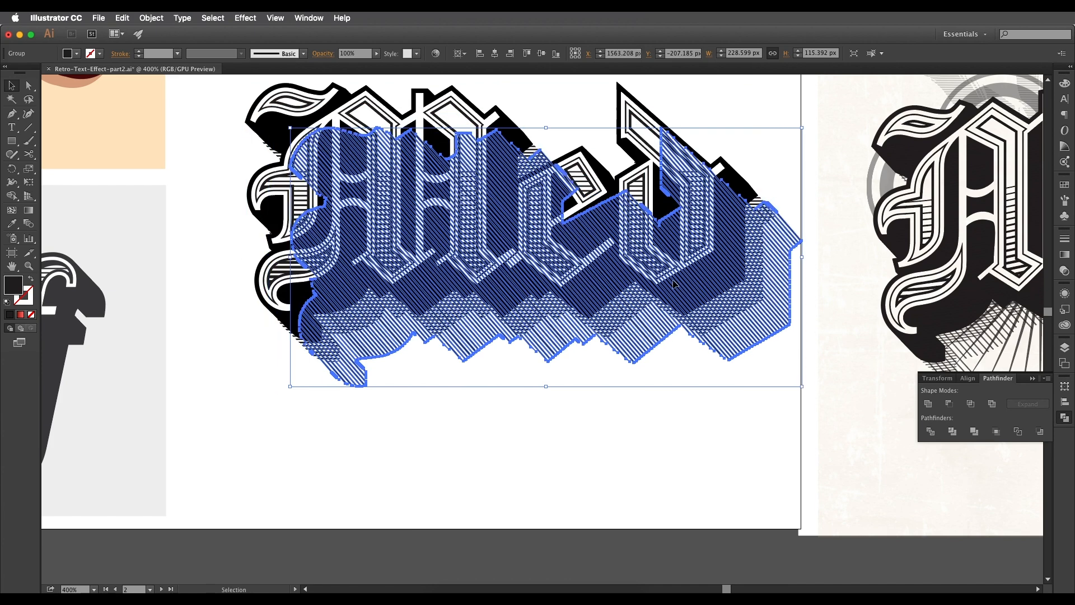
pyautogui.press('super+shift+a')
pyautogui.scroll(-1, 673, 284)
pyautogui.moveTo(617, 319); pyautogui.dragTo(622, 331)
pyautogui.click(660, 316)
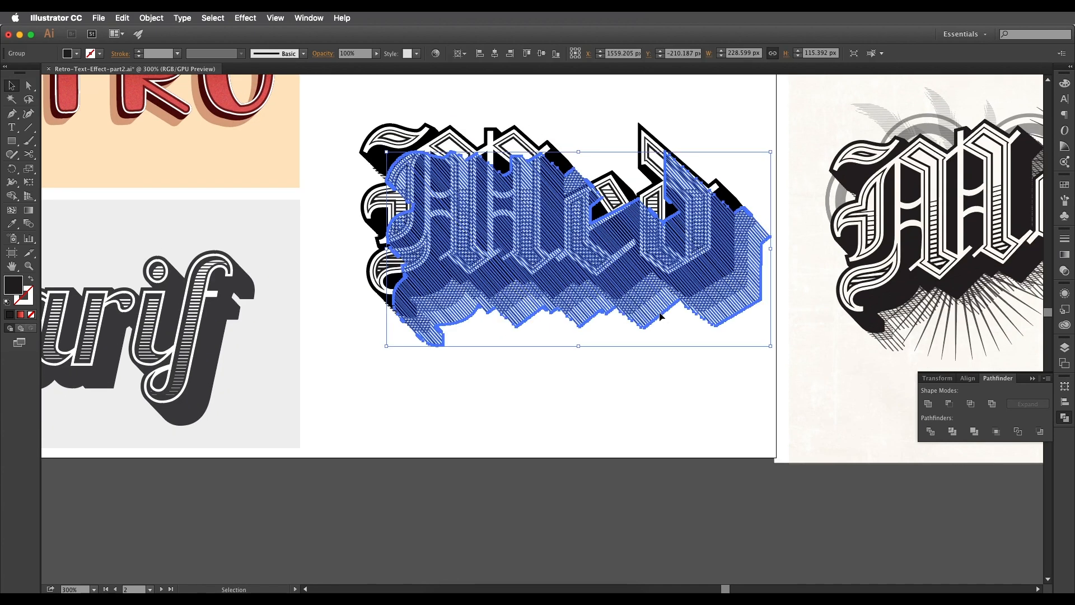
# Step: Send the diagonal line shadow behind the lettering and extrusion, and clear the selection
pyautogui.press('a')
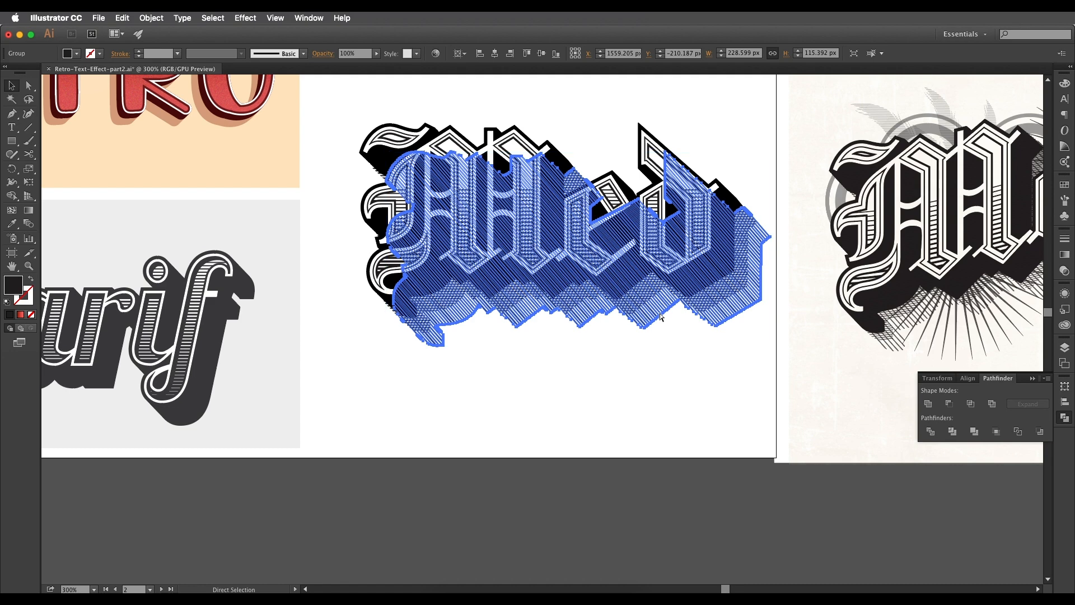
pyautogui.press('super+shift+a')
pyautogui.moveTo(757, 316); pyautogui.dragTo(628, 341)
pyautogui.scroll(1, 584, 324)
pyautogui.moveTo(397, 235); pyautogui.dragTo(515, 250)
# Step: Select both the diagonal and horizontal line shadows and set their opacity to 70%
pyautogui.click(674, 357)
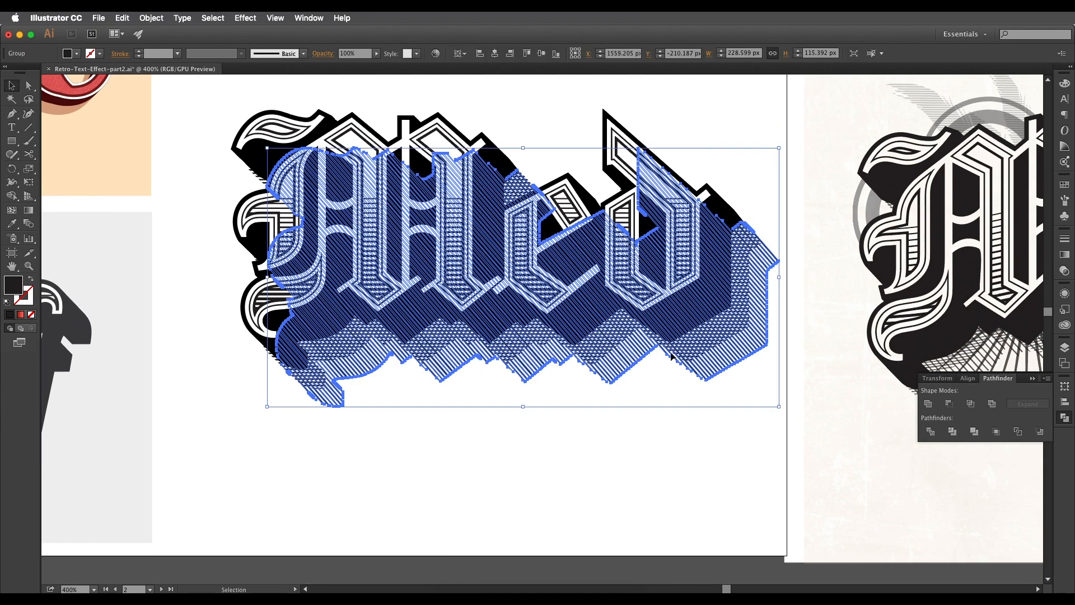
pyautogui.scroll(3, 631, 341)
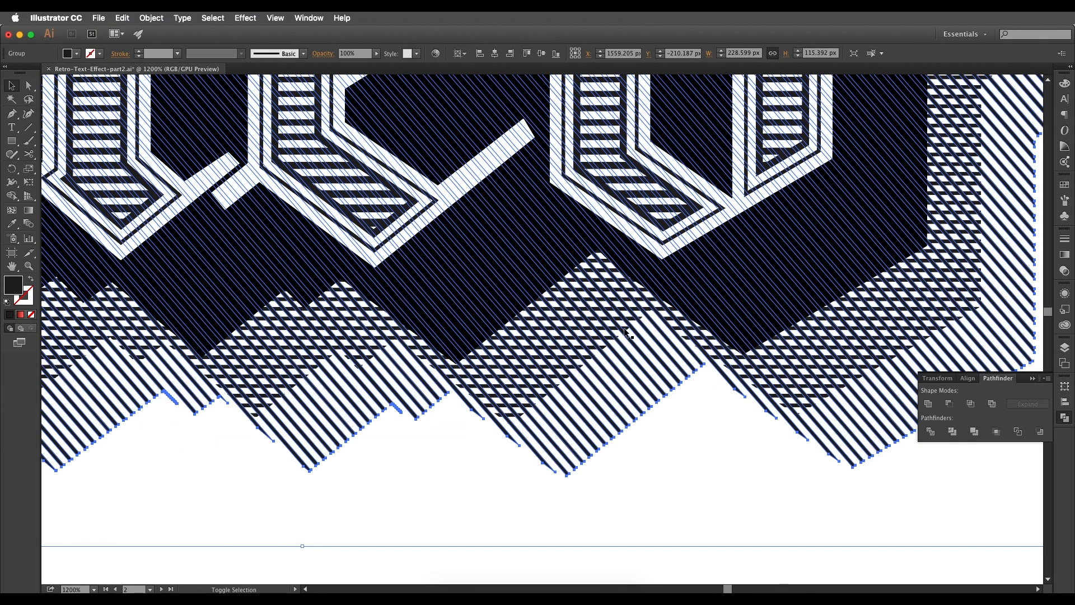
pyautogui.click(376, 53)
pyautogui.moveTo(363, 65); pyautogui.dragTo(364, 64)
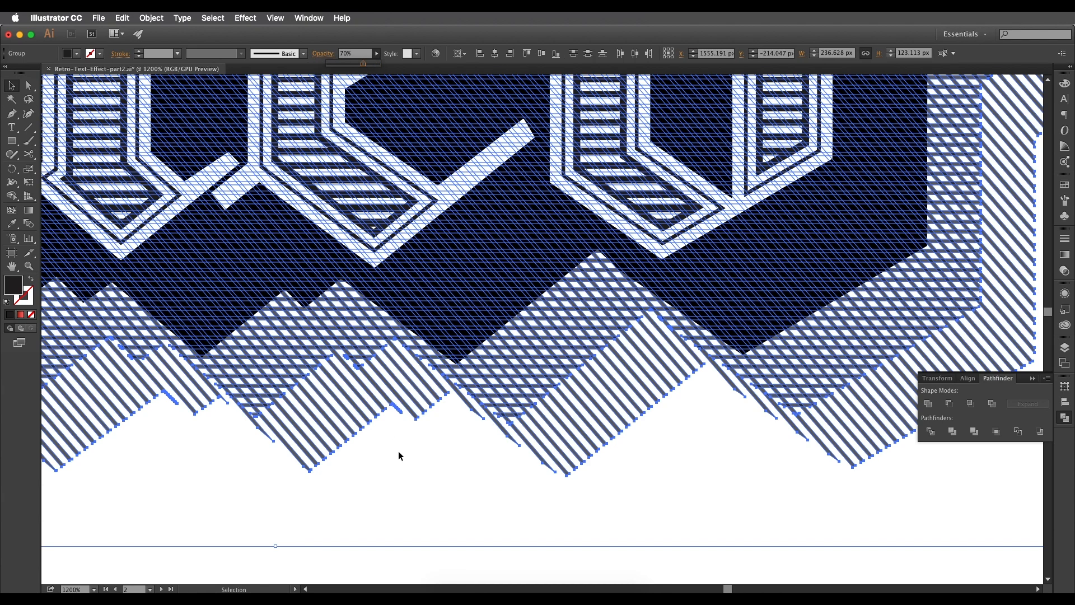
pyautogui.click(399, 452)
pyautogui.scroll(-4, 619, 486)
pyautogui.moveTo(670, 504); pyautogui.dragTo(588, 408)
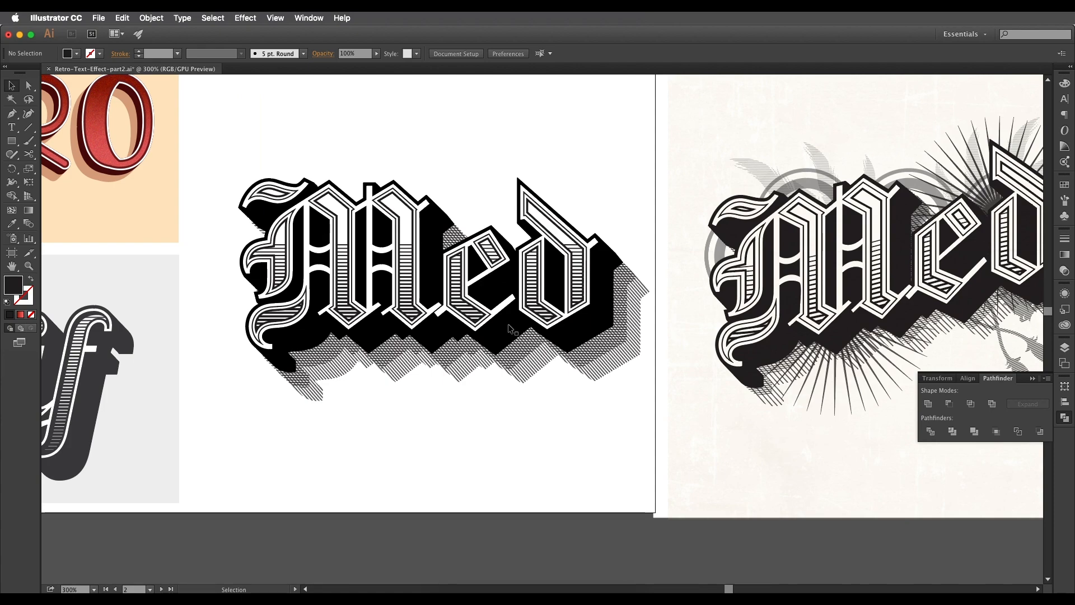
# Step: Move the two line shadow groups together about 6 px to the left and 1 px down beneath the extrusion
pyautogui.scroll(4, 539, 357)
pyautogui.click(536, 355)
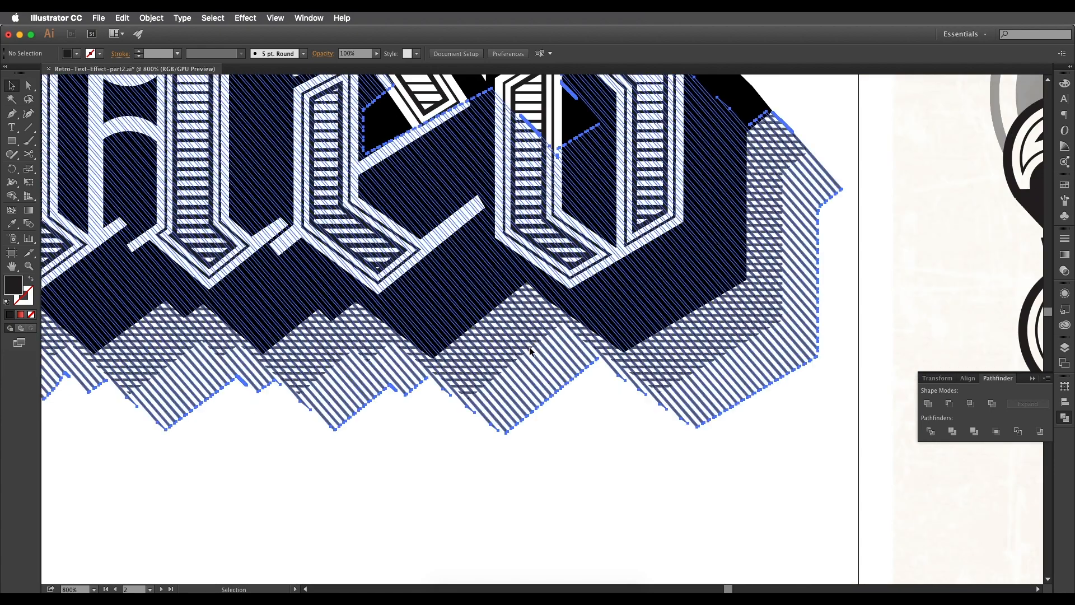
pyautogui.scroll(3, 510, 378)
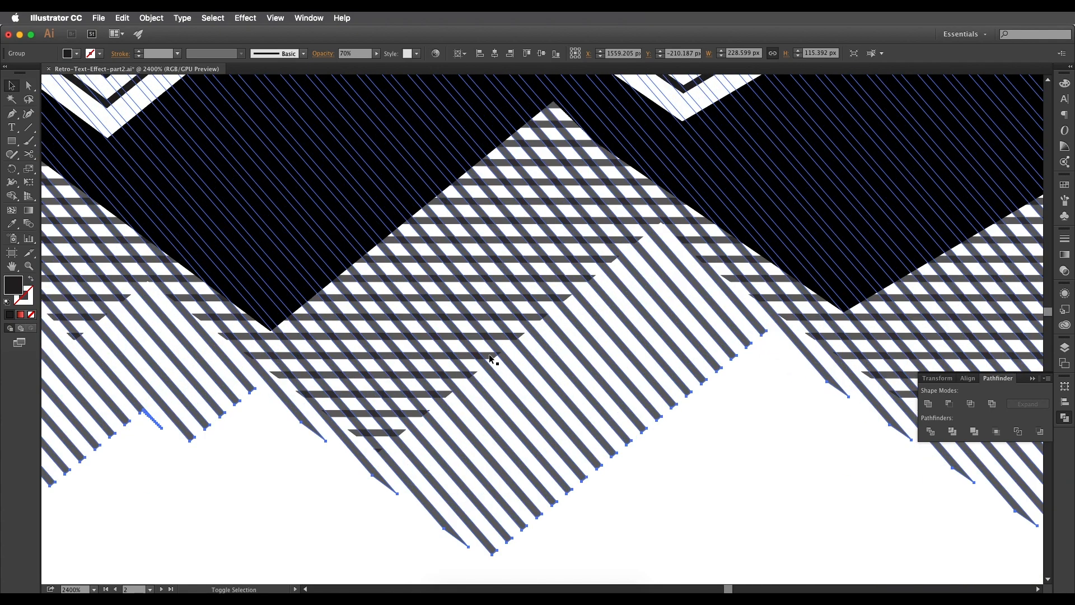
pyautogui.keyDown('shift'); pyautogui.click(489, 358); pyautogui.keyUp('shift')
pyautogui.hotkey('shift', 'Left')
pyautogui.press('Down')
pyautogui.press('Up')
pyautogui.press('Right')
pyautogui.press('Right')
pyautogui.press('Right')
pyautogui.press('Right')
pyautogui.press('Down')
pyautogui.scroll(-4, 652, 456)
pyautogui.click(661, 497)
pyautogui.moveTo(683, 463); pyautogui.dragTo(665, 410)
pyautogui.scroll(-3, 665, 410)
pyautogui.moveTo(580, 337); pyautogui.dragTo(570, 311)
pyautogui.scroll(1, 571, 310)
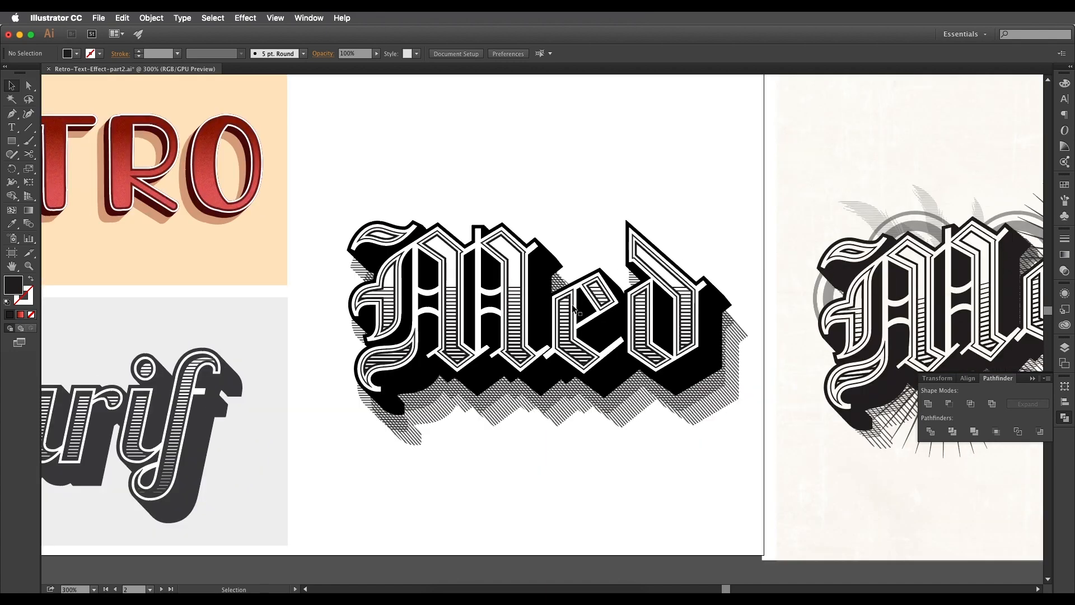
# Step: Select the whole "Med" artwork, including the extrusion and line shadows, and group it
pyautogui.moveTo(645, 423); pyautogui.dragTo(602, 412)
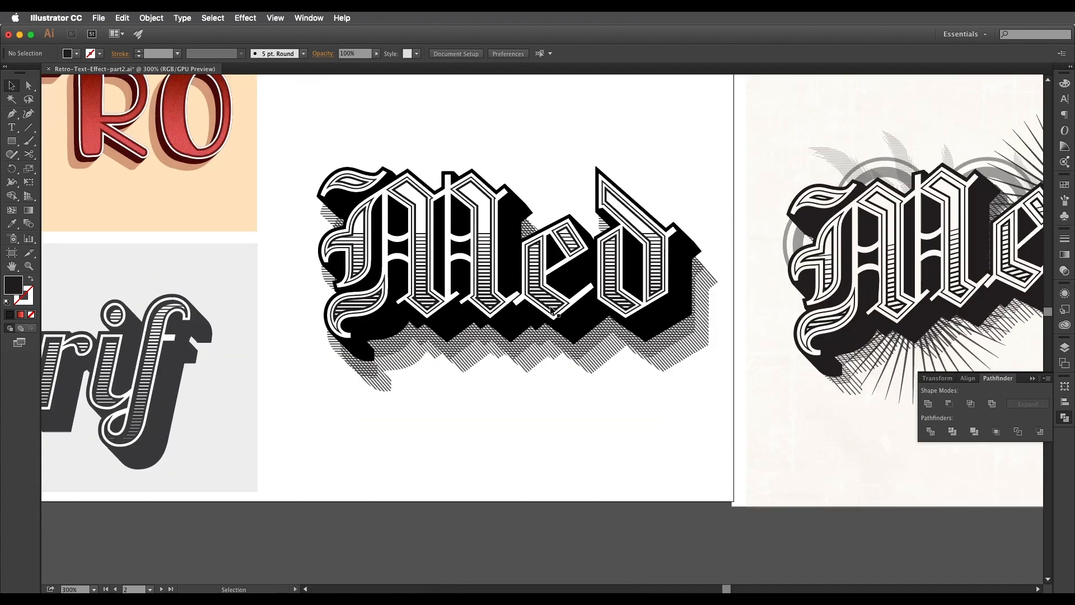
pyautogui.moveTo(505, 290); pyautogui.dragTo(589, 313)
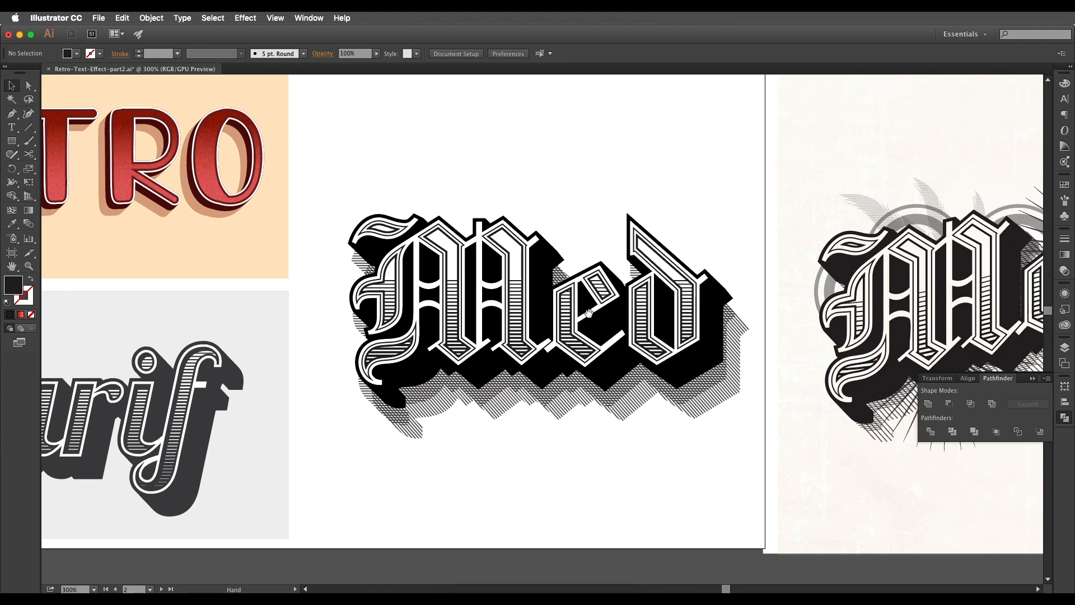
pyautogui.moveTo(334, 168); pyautogui.dragTo(760, 459)
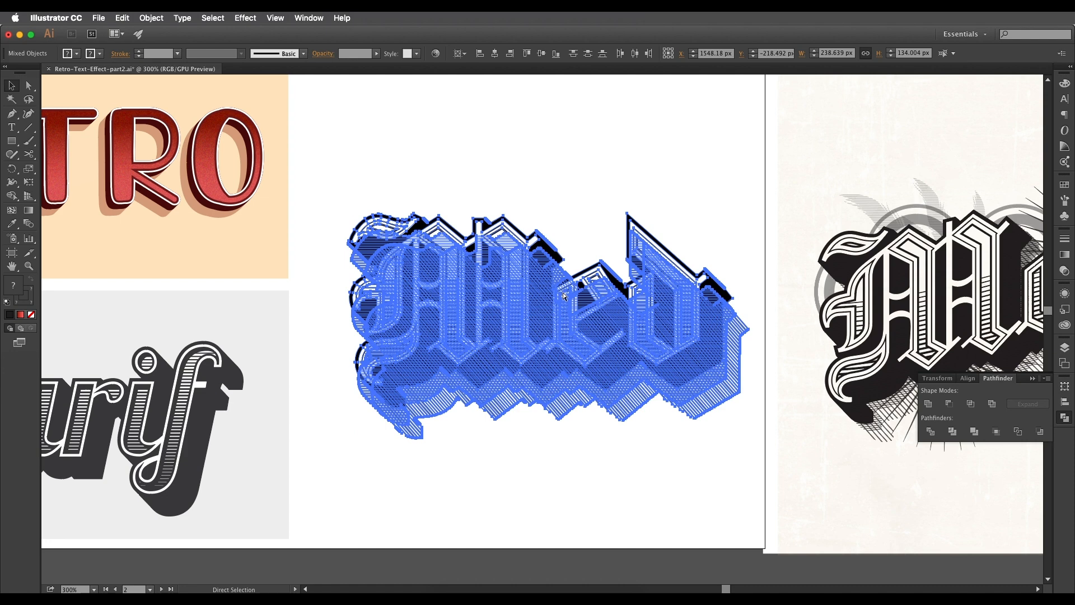
pyautogui.press('super+g')
# Step: Start an Envelope Distort warp on the grouped "Med" artwork and choose the Rise style
pyautogui.moveTo(716, 301); pyautogui.dragTo(503, 304)
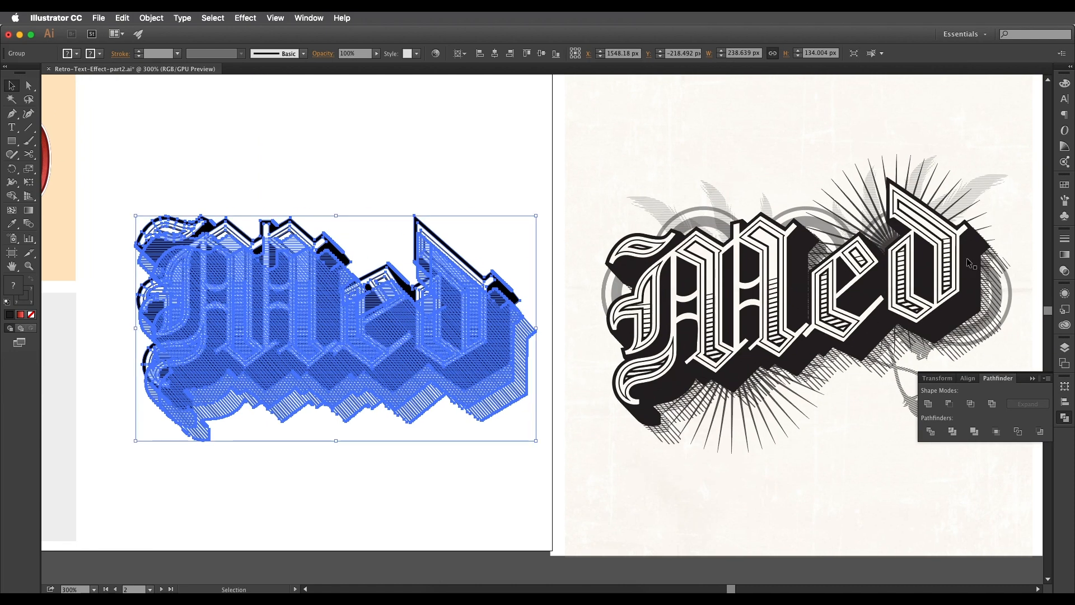
pyautogui.press('space')
pyautogui.moveTo(839, 280); pyautogui.dragTo(760, 288)
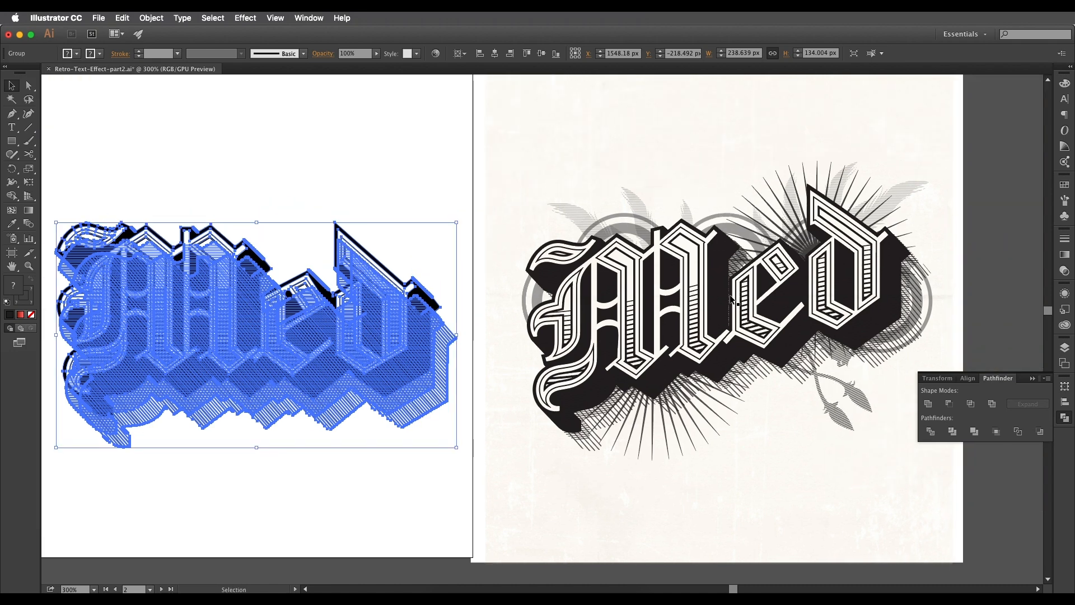
pyautogui.press('space')
pyautogui.moveTo(355, 325); pyautogui.dragTo(643, 302)
pyautogui.press('space')
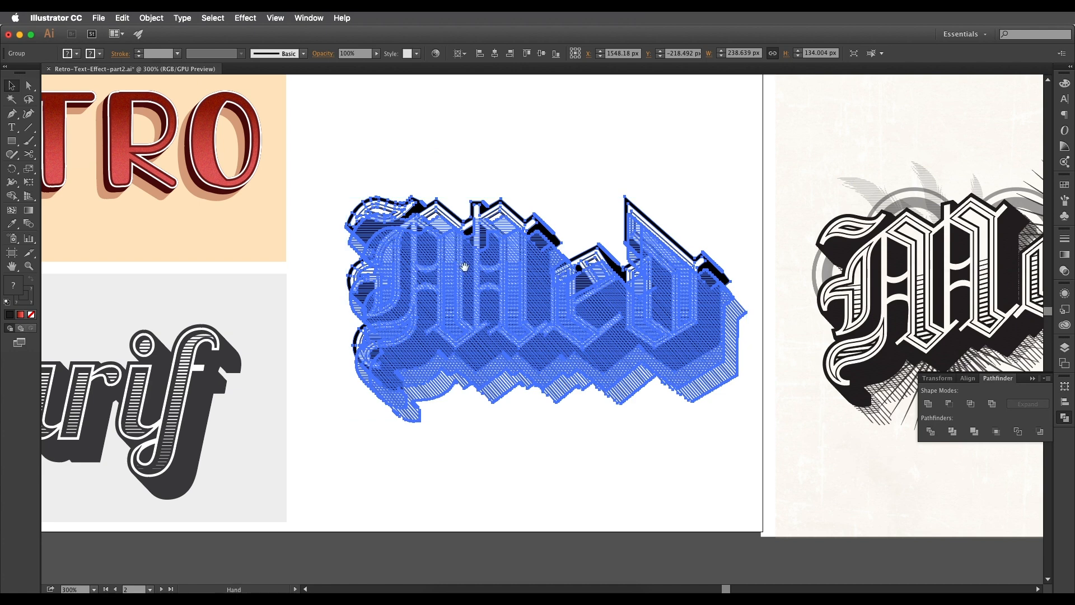
pyautogui.moveTo(465, 263); pyautogui.dragTo(440, 261)
pyautogui.click(153, 18)
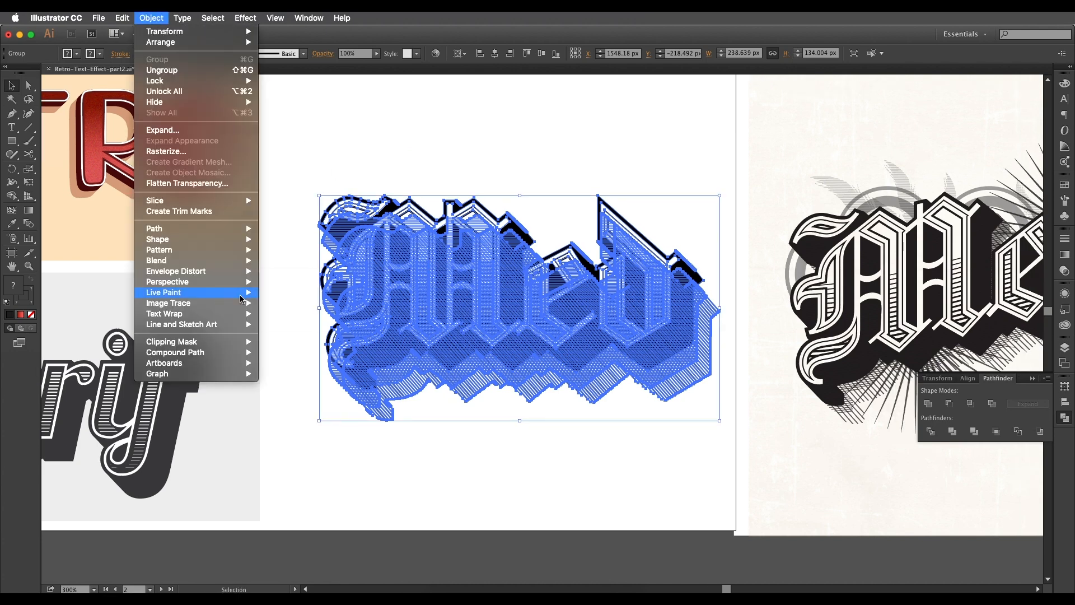
pyautogui.moveTo(243, 271)
pyautogui.click(295, 272)
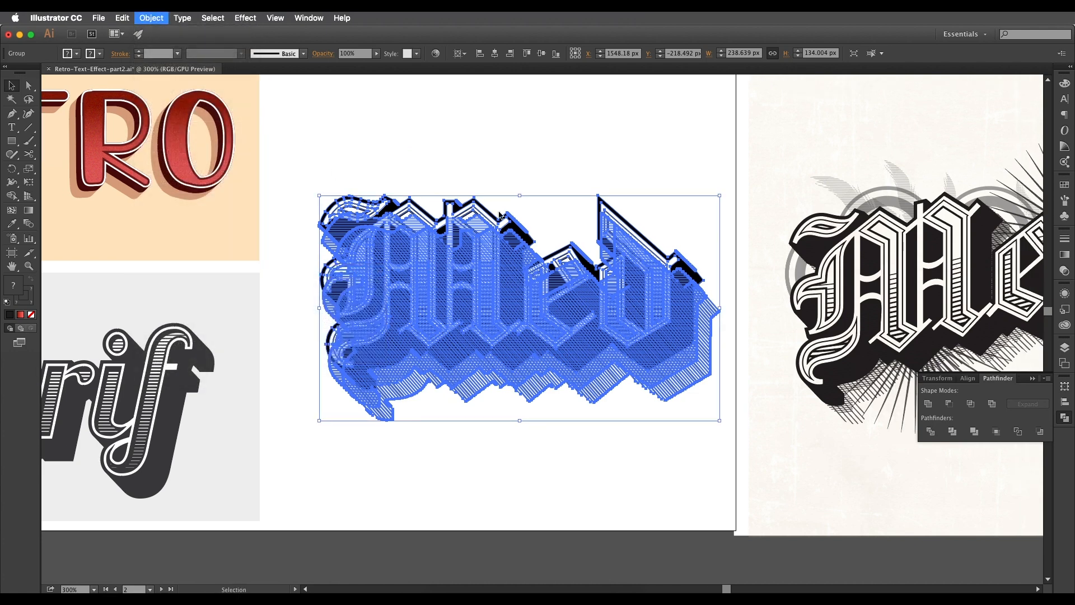
pyautogui.moveTo(337, 83); pyautogui.dragTo(826, 60)
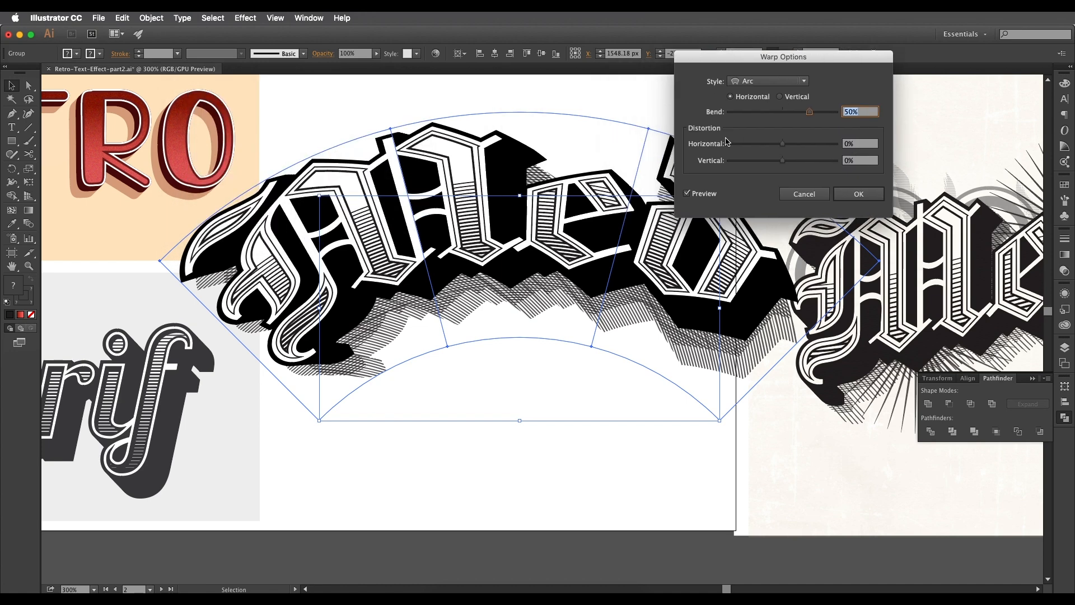
pyautogui.click(790, 84)
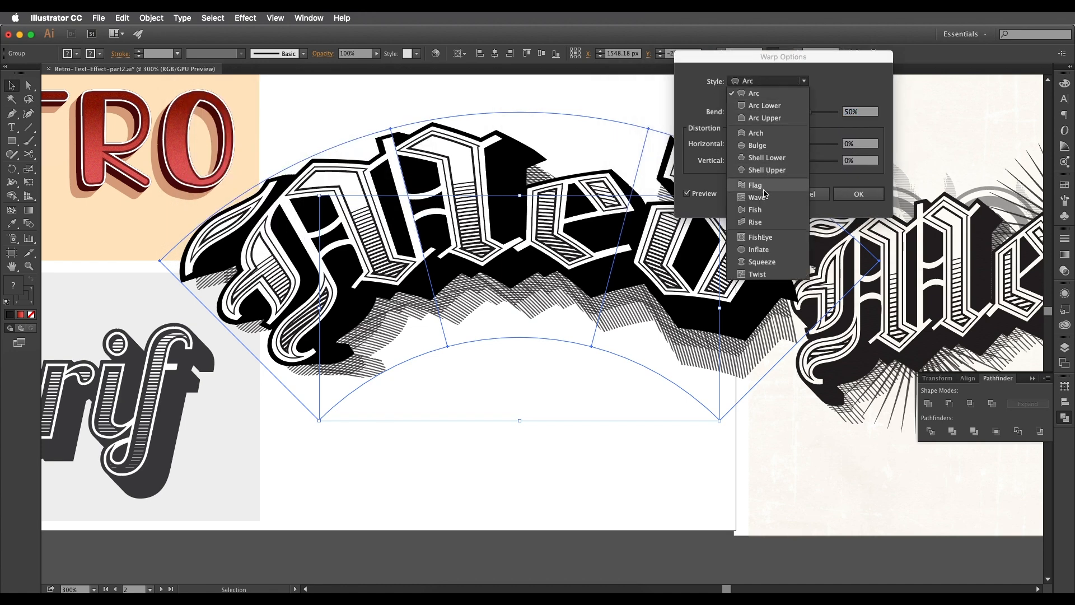
pyautogui.click(762, 222)
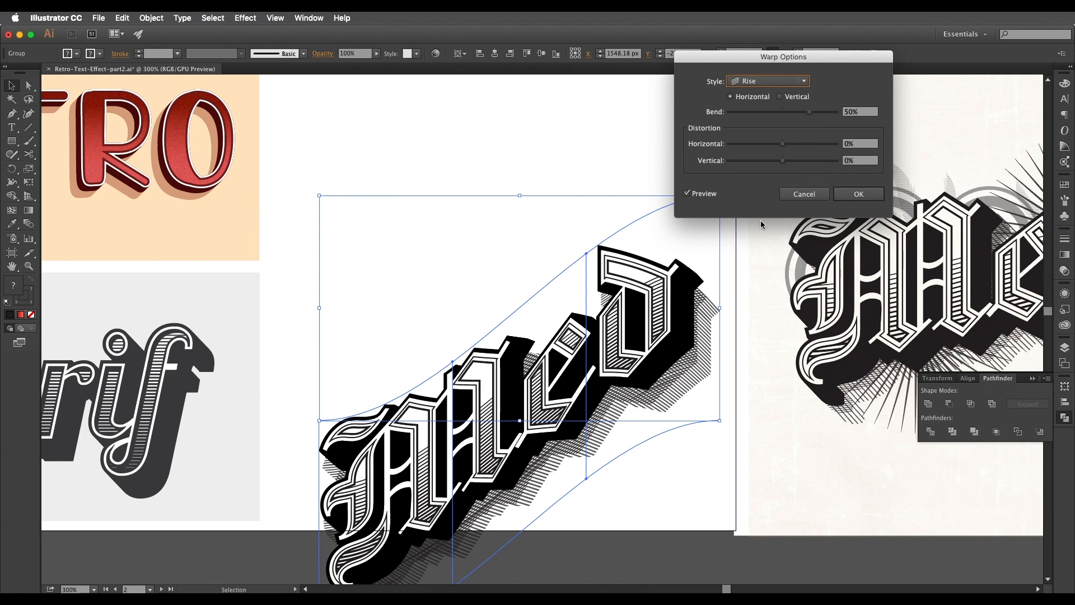
# Step: Set the Rise warp's horizontal bend to 15% with no distortion and apply it to the "Med" artwork
pyautogui.moveTo(809, 111); pyautogui.dragTo(790, 116)
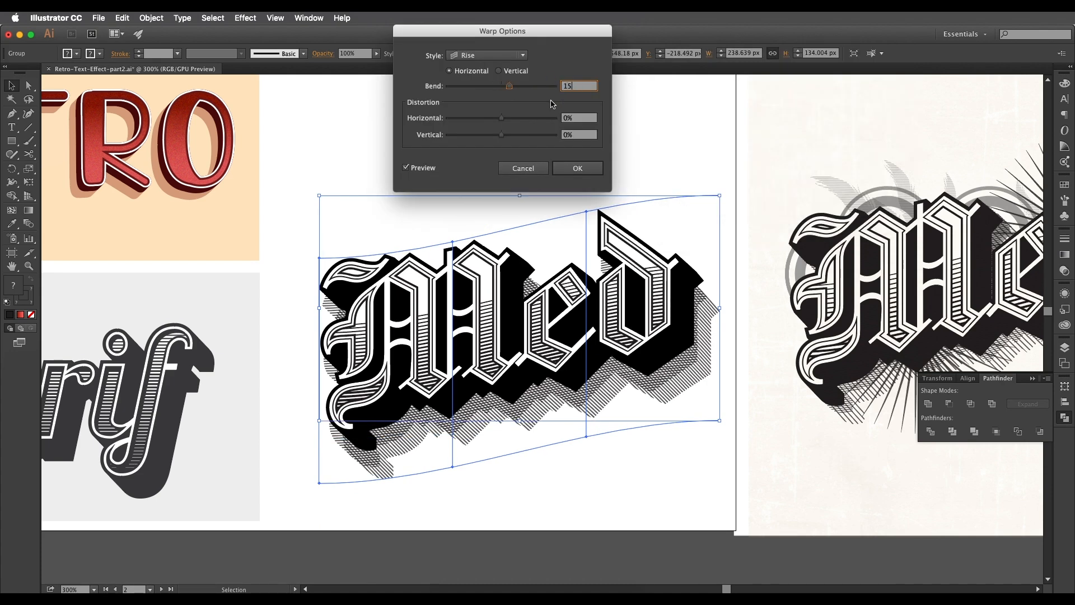
pyautogui.click(570, 118)
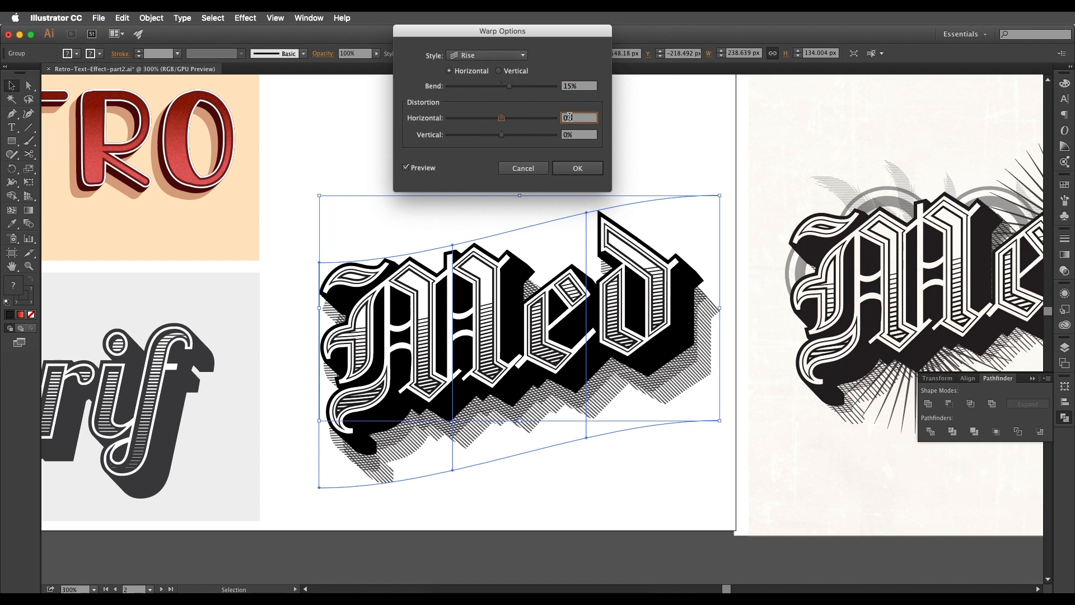
pyautogui.click(592, 173)
# Step: Compare the warped "Med" lettering with the reference artwork and the neighbouring text effects
pyautogui.scroll(-4, 640, 233)
pyautogui.click(644, 404)
pyautogui.scroll(1, 616, 271)
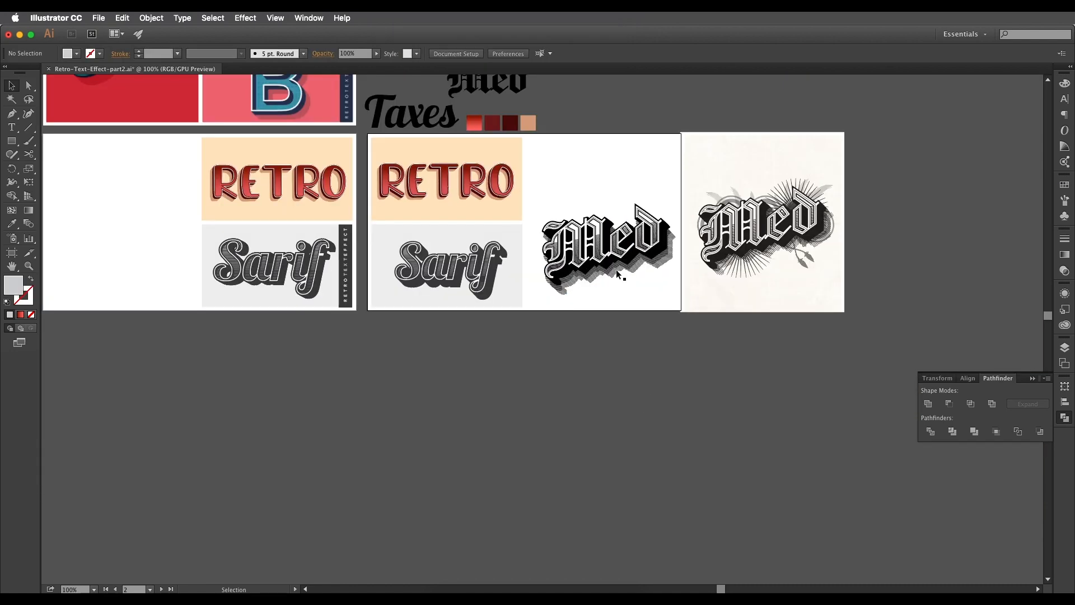
pyautogui.scroll(3, 616, 270)
pyautogui.click(545, 297)
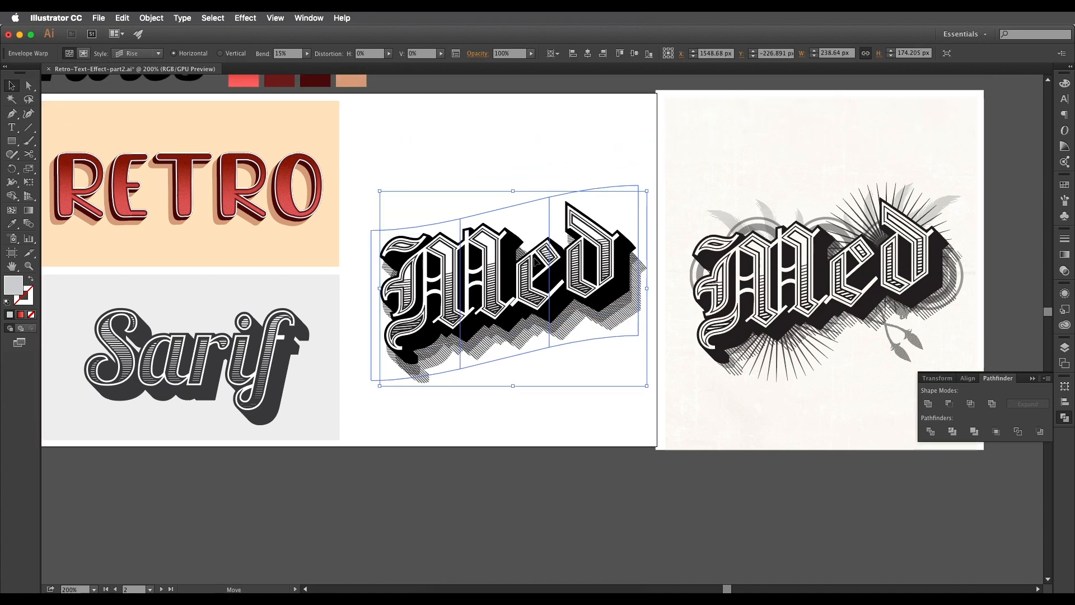
pyautogui.moveTo(45, 347); pyautogui.dragTo(562, 323)
pyautogui.press('super+minus')
pyautogui.moveTo(1019, 302); pyautogui.dragTo(447, 309)
pyautogui.moveTo(563, 345); pyautogui.dragTo(854, 272)
pyautogui.scroll(1, 701, 293)
pyautogui.scroll(-1, 689, 294)
pyautogui.scroll(1, 753, 294)
# Step: Inspect the warp envelope's contents in isolation mode and return to the full document
pyautogui.click(401, 408)
pyautogui.moveTo(414, 354); pyautogui.dragTo(504, 395)
pyautogui.doubleClick(500, 274)
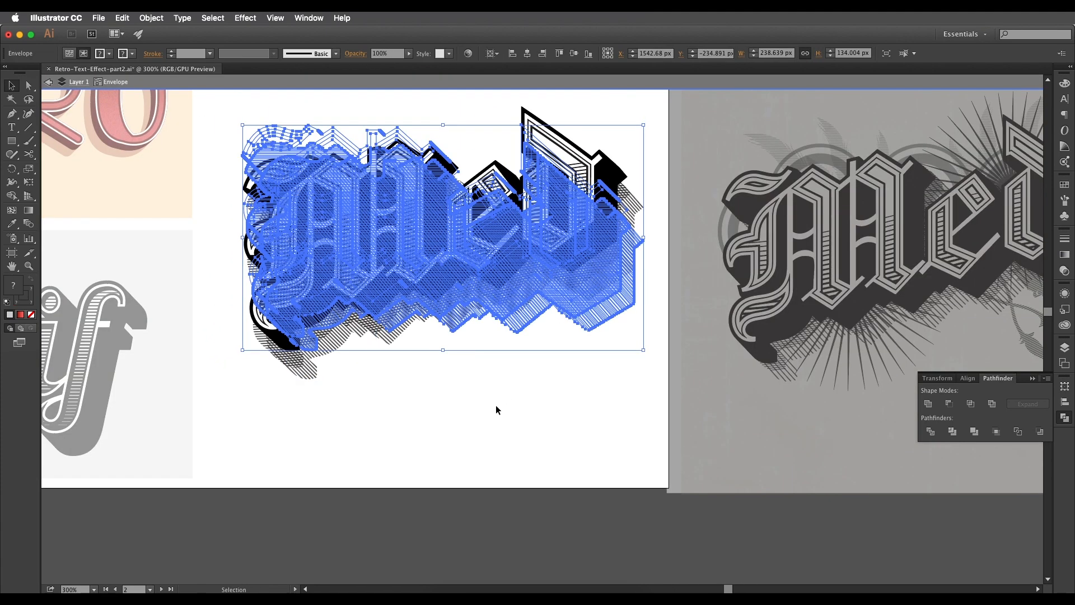
pyautogui.click(496, 406)
pyautogui.click(493, 264)
pyautogui.doubleClick(514, 402)
# Step: Expand the warped "Med" envelope into regular paths and clear the selection
pyautogui.click(498, 271)
pyautogui.scroll(-2, 505, 295)
pyautogui.moveTo(511, 351); pyautogui.dragTo(503, 378)
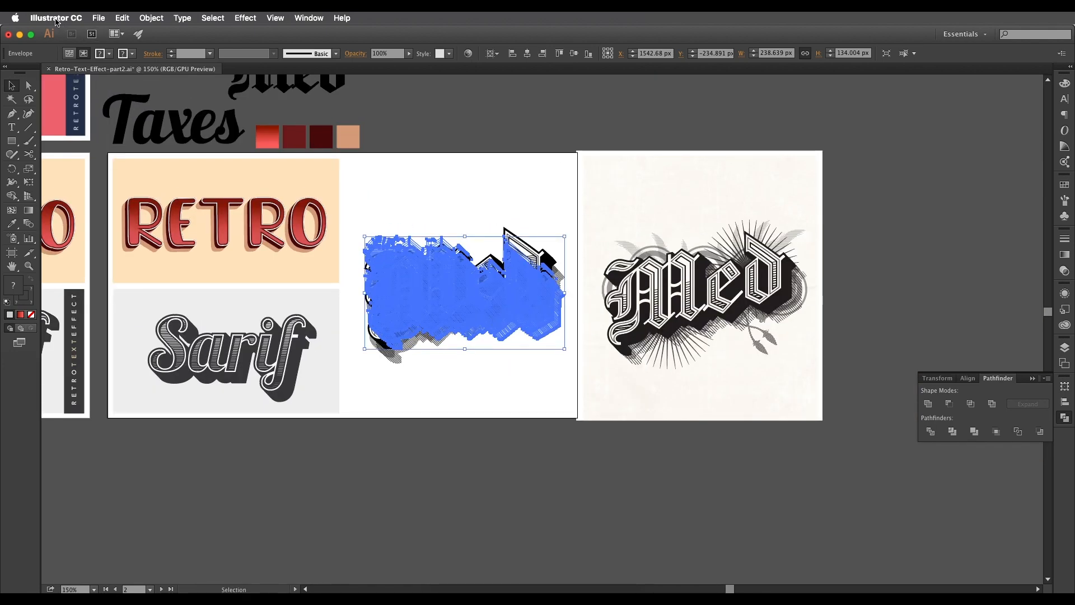
pyautogui.click(151, 19)
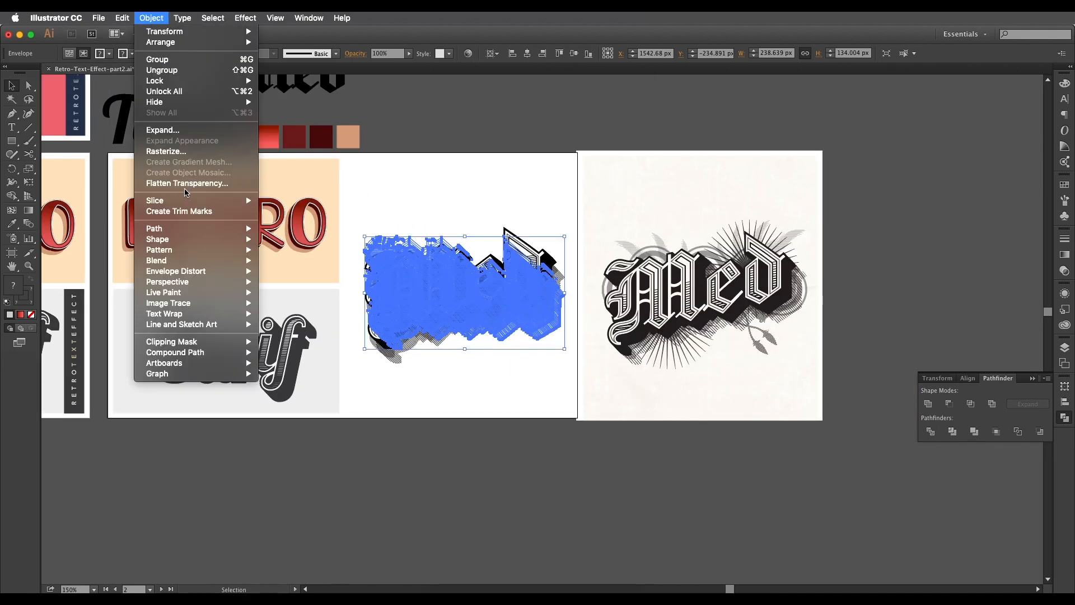
pyautogui.click(184, 131)
pyautogui.click(430, 326)
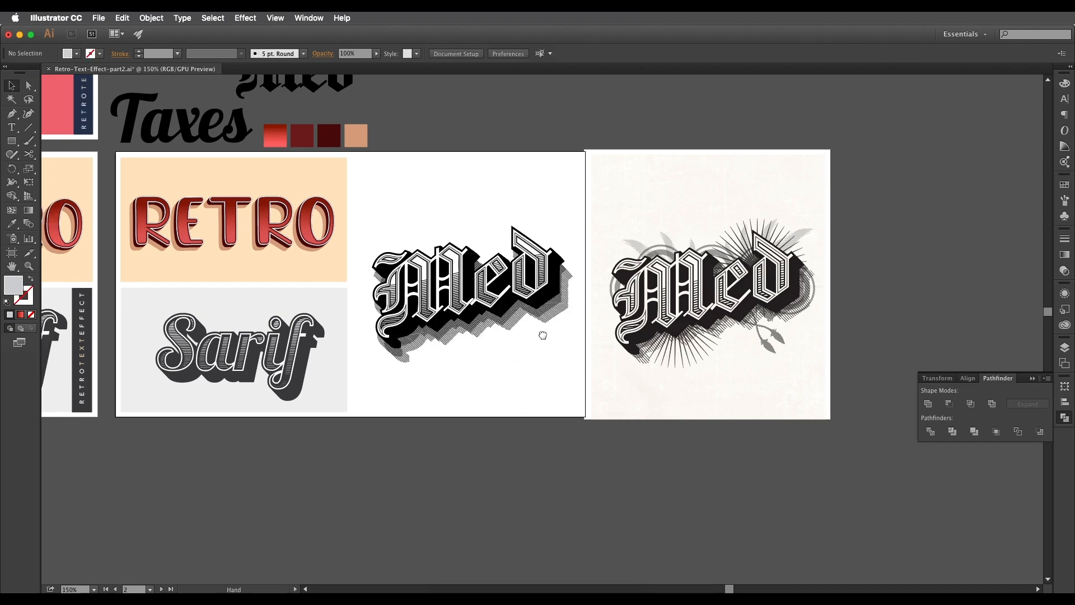
pyautogui.press('super+equal')
pyautogui.press('super+equal')
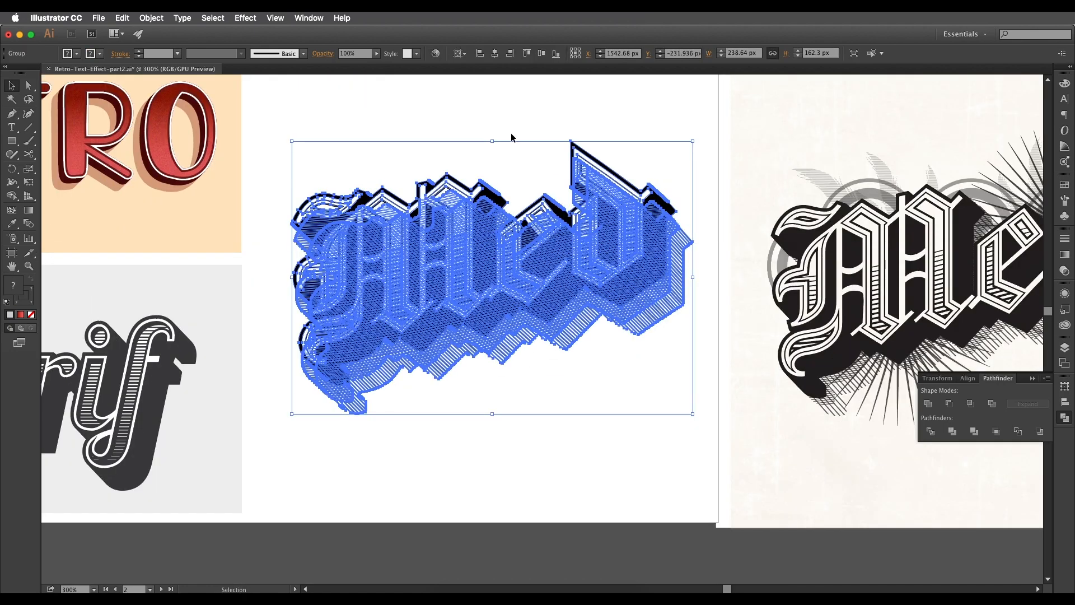
pyautogui.click(511, 137)
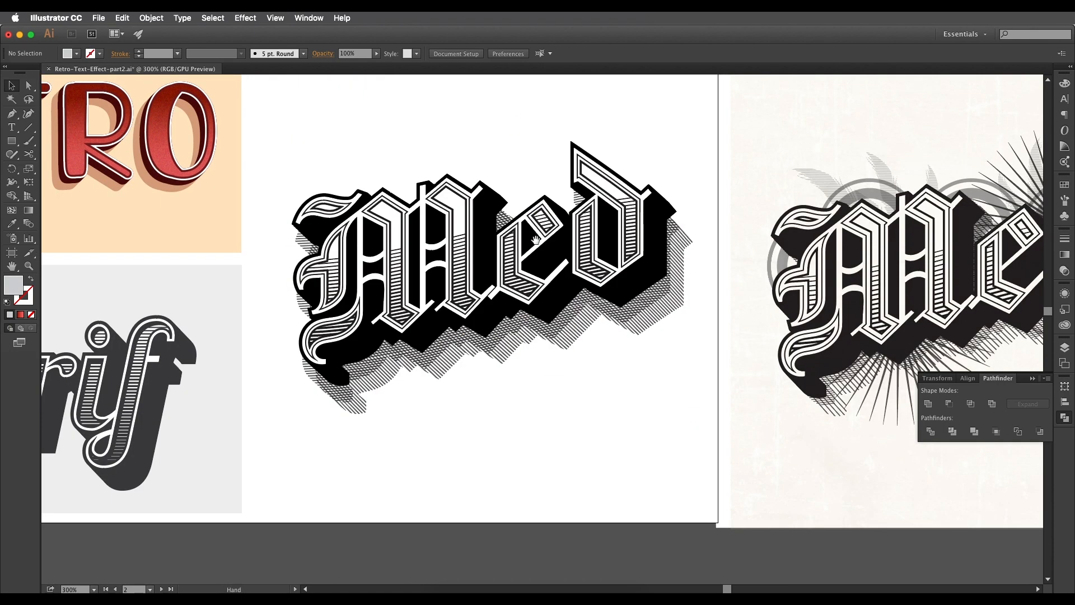
# Step: Switch to Finder and open the Art Deco Divider Collection vector file from the Part2 folder in Illustrator
pyautogui.press('super+minus')
pyautogui.press('super+equal')
pyautogui.moveTo(523, 288); pyautogui.dragTo(481, 329)
pyautogui.press('super+minus')
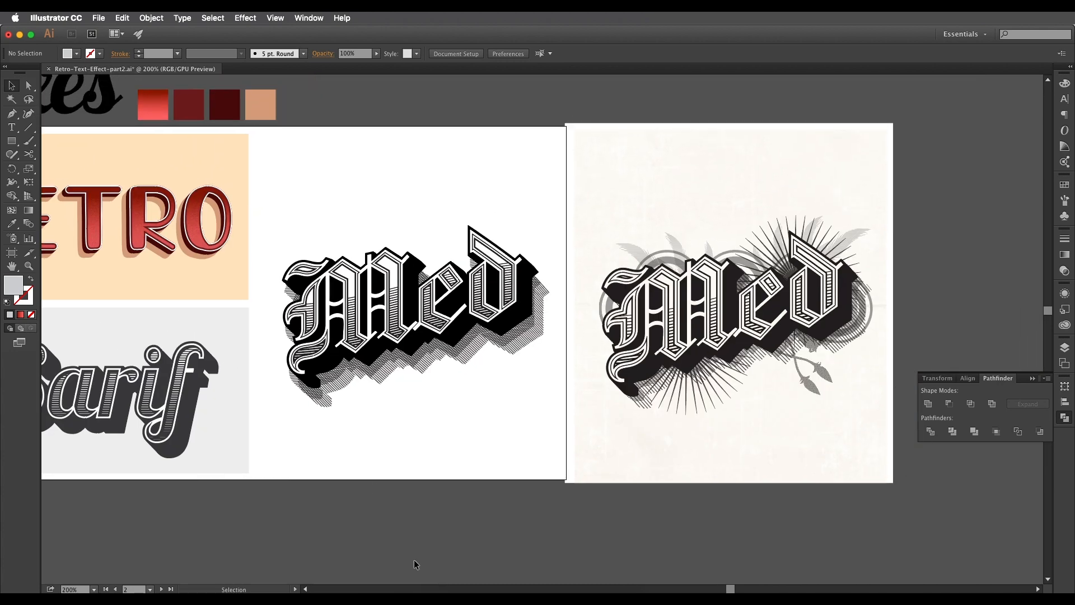
pyautogui.click(456, 585)
pyautogui.moveTo(429, 326); pyautogui.dragTo(292, 374)
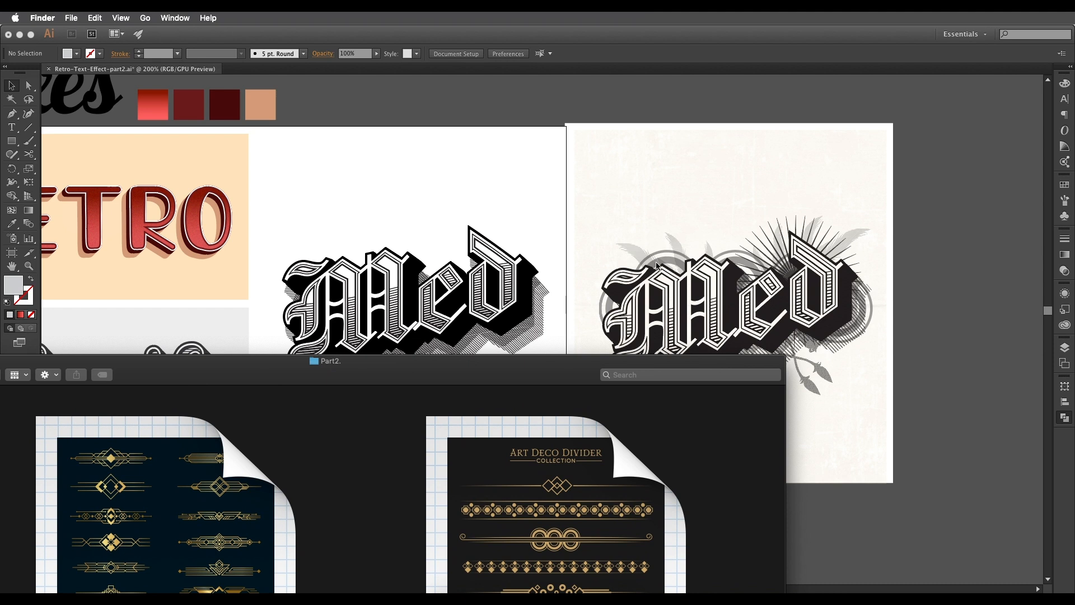
pyautogui.moveTo(552, 382); pyautogui.dragTo(552, 340)
pyautogui.click(551, 496)
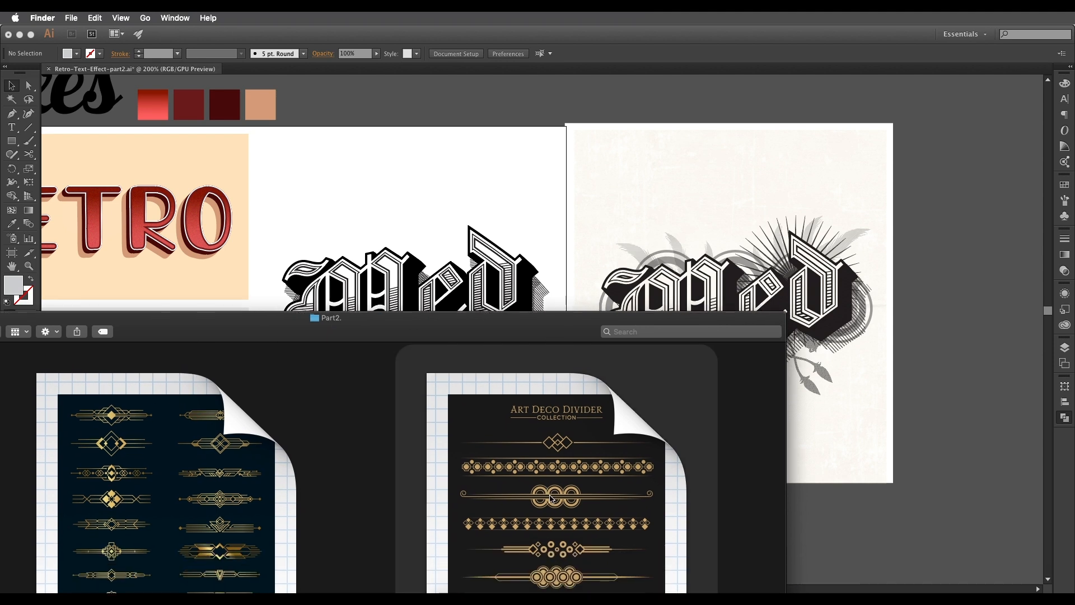
pyautogui.rightClick(552, 497)
pyautogui.moveTo(703, 345)
pyautogui.click(720, 365)
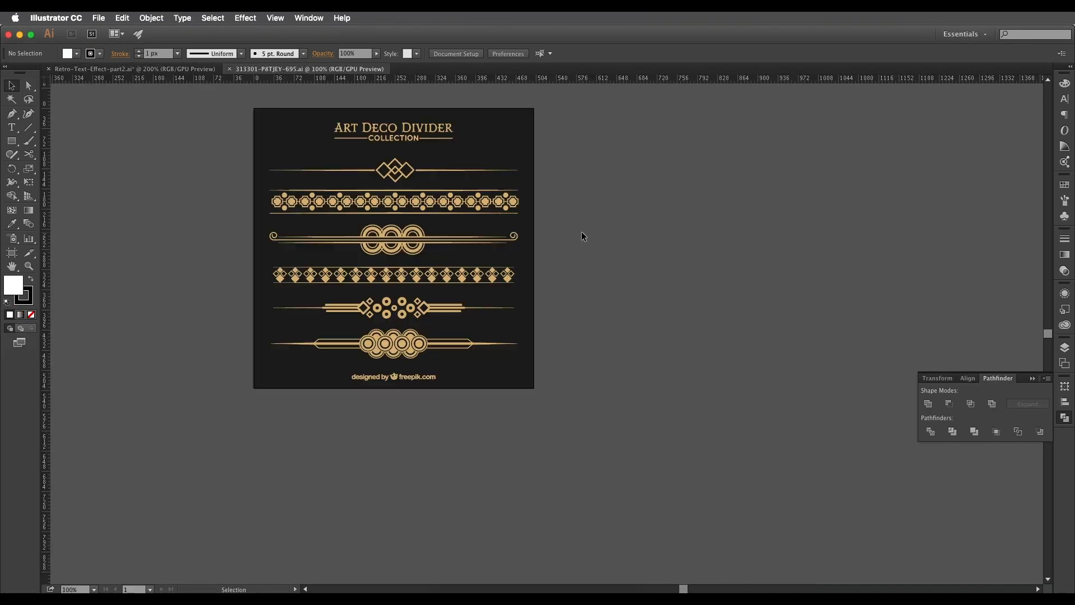
# Step: Copy the divider with three large circles into the Retro-Text-Effect-part2 document, above the white artboard
pyautogui.click(415, 238)
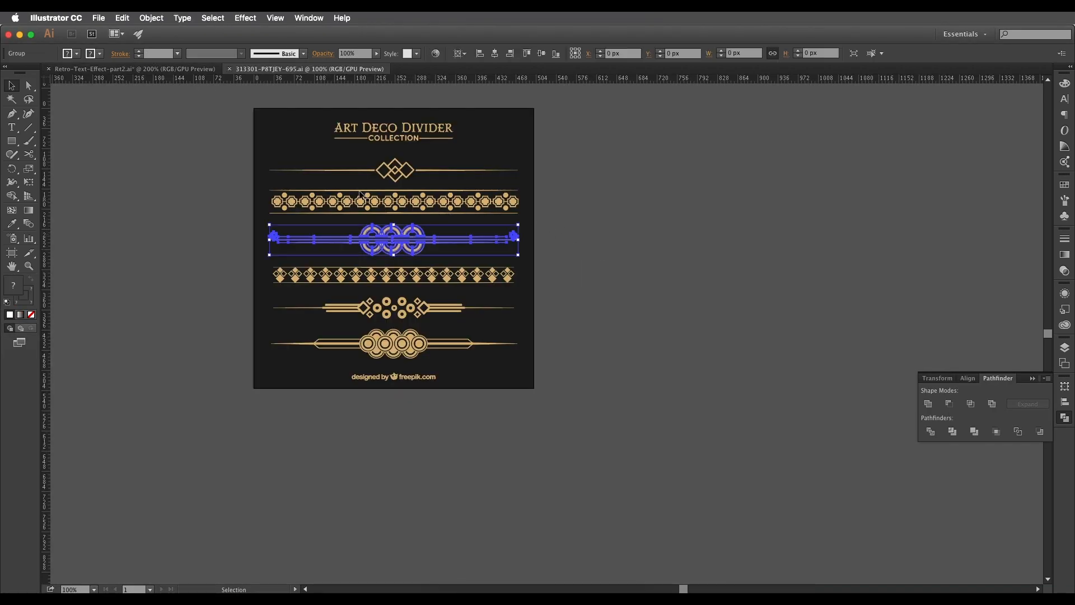
pyautogui.moveTo(392, 249); pyautogui.dragTo(534, 168)
pyautogui.moveTo(583, 144); pyautogui.dragTo(580, 106)
pyautogui.moveTo(578, 117); pyautogui.dragTo(549, 179)
# Step: Ungroup the copied divider, remove its lines and end scrolls, and select the remaining three gold rings
pyautogui.rightClick(548, 179)
pyautogui.click(558, 157)
pyautogui.doubleClick(559, 161)
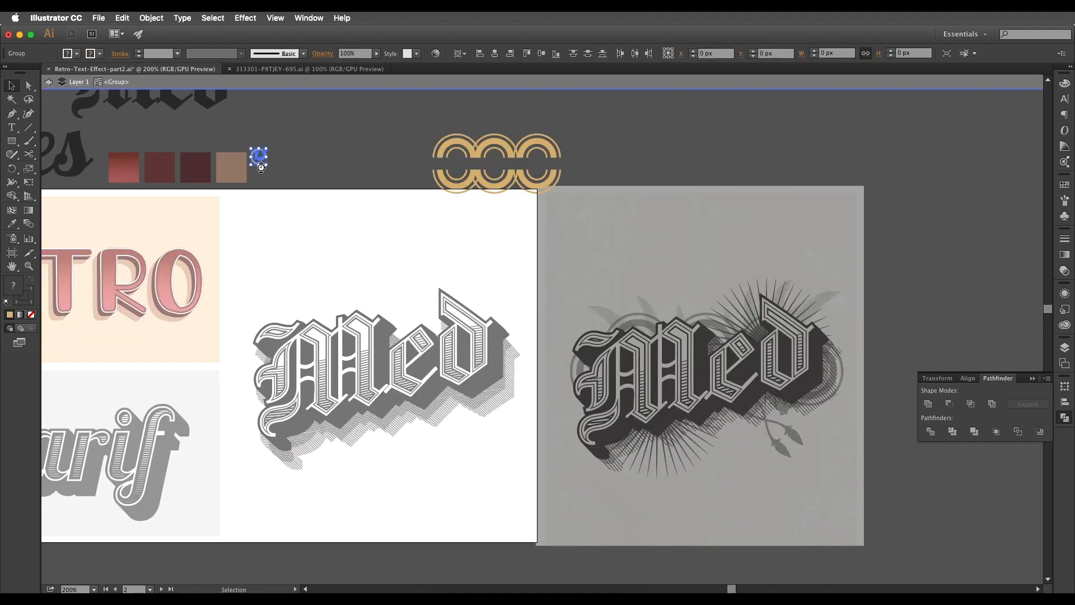
pyautogui.doubleClick(375, 143)
pyautogui.click(534, 183)
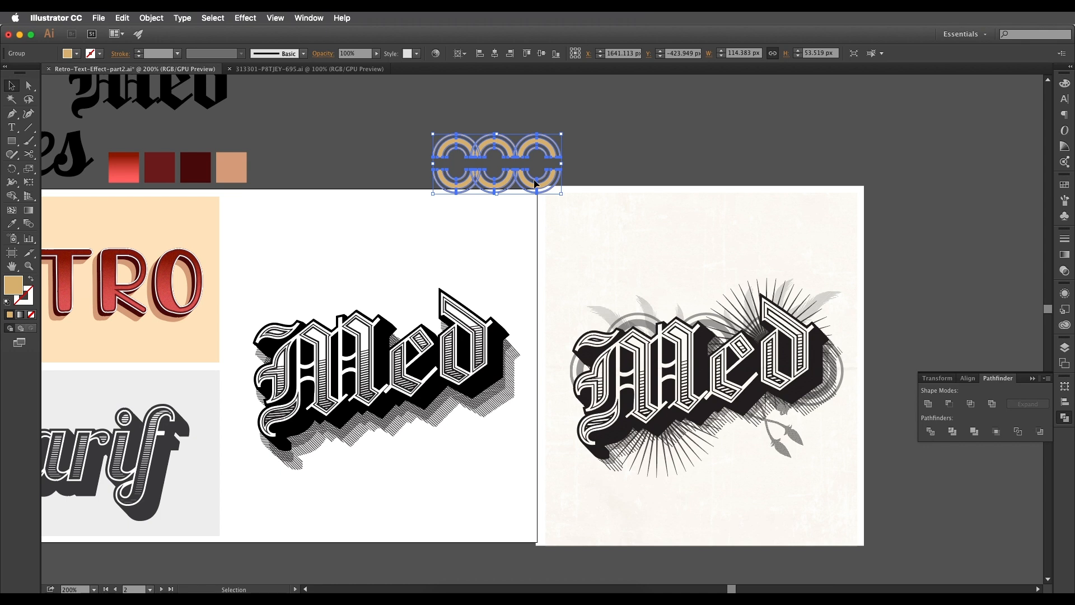
# Step: Set the fill colour of the three rings to mid-grey (#848484)
pyautogui.doubleClick(19, 285)
pyautogui.moveTo(235, 275)
pyautogui.mouseDown()
pyautogui.moveTo(222, 281)
pyautogui.moveTo(233, 295)
pyautogui.mouseUp()
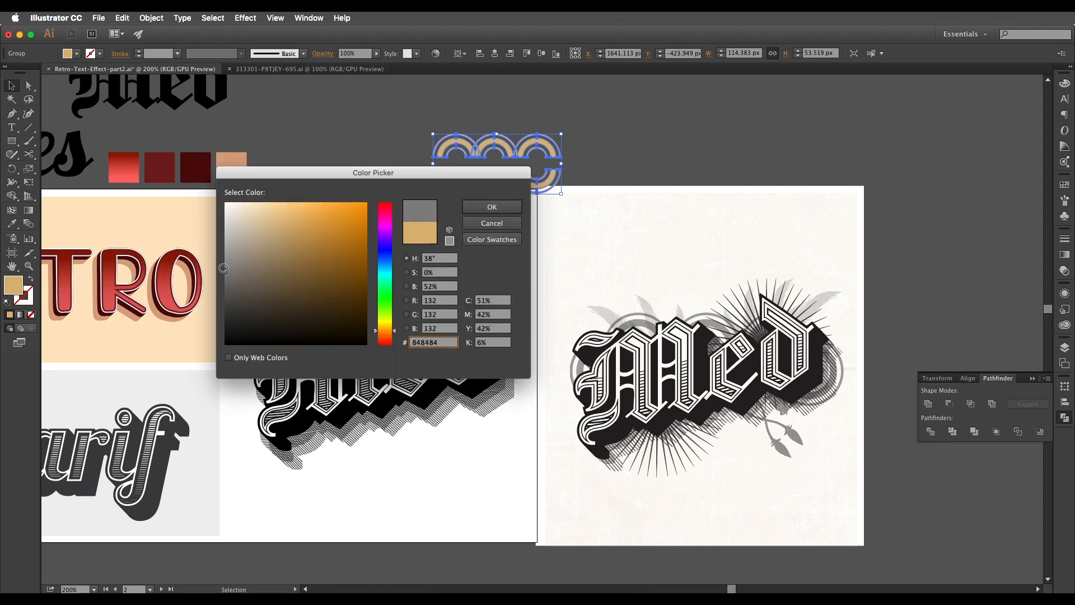
pyautogui.click(488, 207)
# Step: Enlarge the grey rings to about 178 × 83 px, place them behind the "Med" lettering, and clear the selection
pyautogui.moveTo(539, 159); pyautogui.dragTo(418, 309)
pyautogui.moveTo(430, 296); pyautogui.dragTo(501, 242)
pyautogui.moveTo(456, 280); pyautogui.dragTo(405, 323)
pyautogui.press('super+shift+bracketleft')
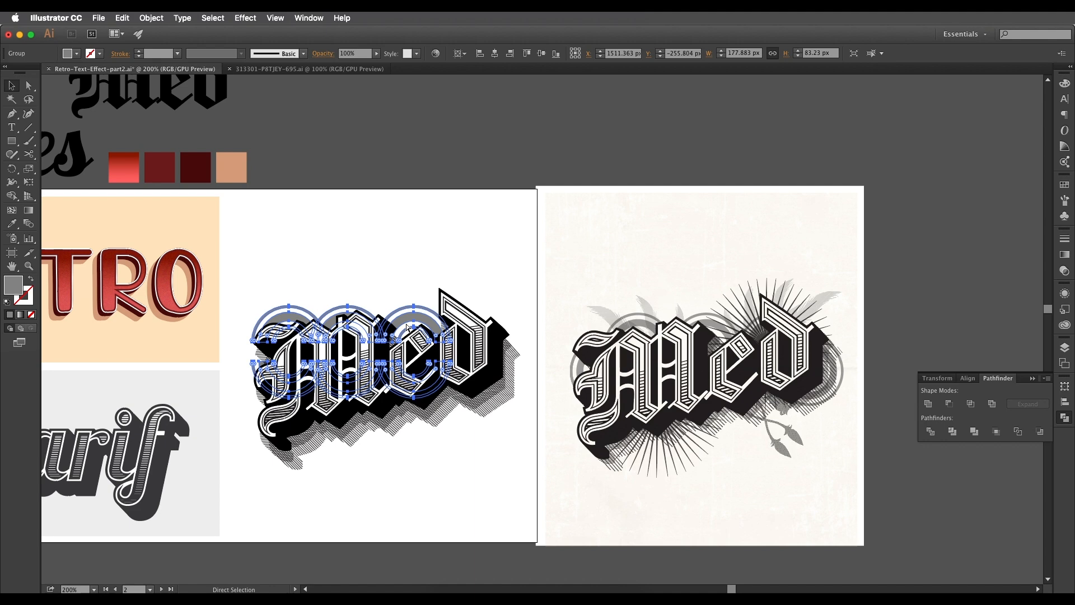
pyautogui.scroll(-2, 487, 206)
pyautogui.hscroll(-2, 487, 206)
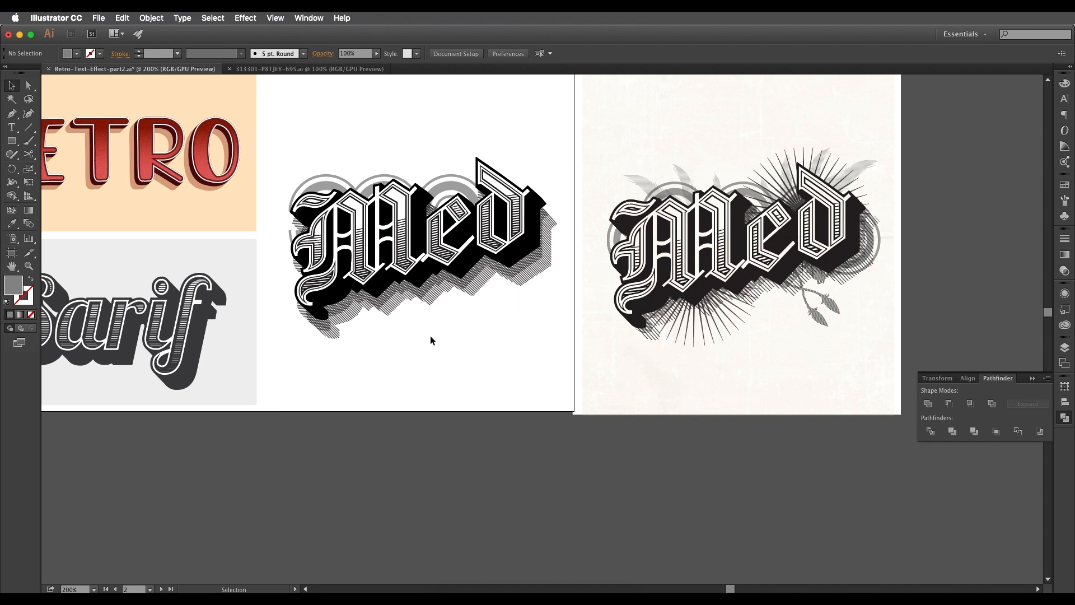
pyautogui.moveTo(470, 244); pyautogui.dragTo(439, 314)
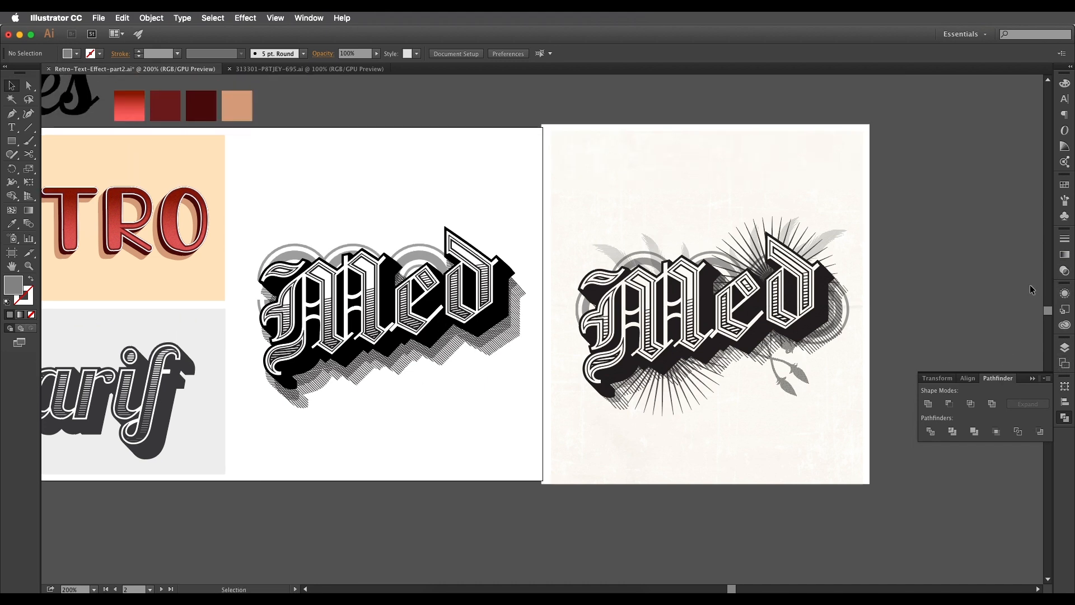
# Step: Open the Retro and Regal Vector Pack symbol libraries and enlarge their window to show all the regal symbols
pyautogui.click(1064, 217)
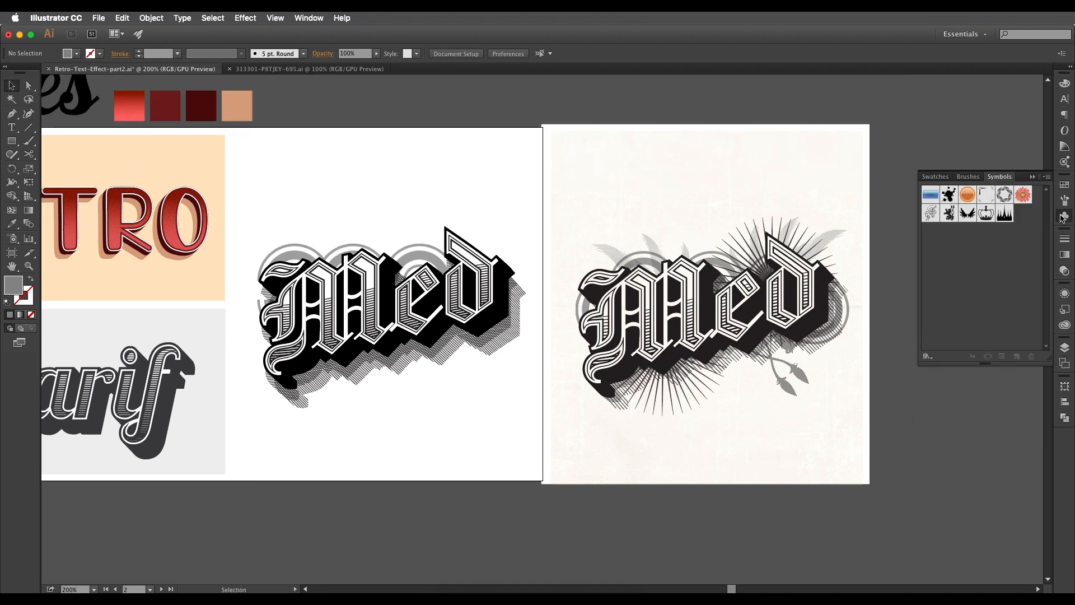
pyautogui.click(1046, 177)
pyautogui.moveTo(1008, 392)
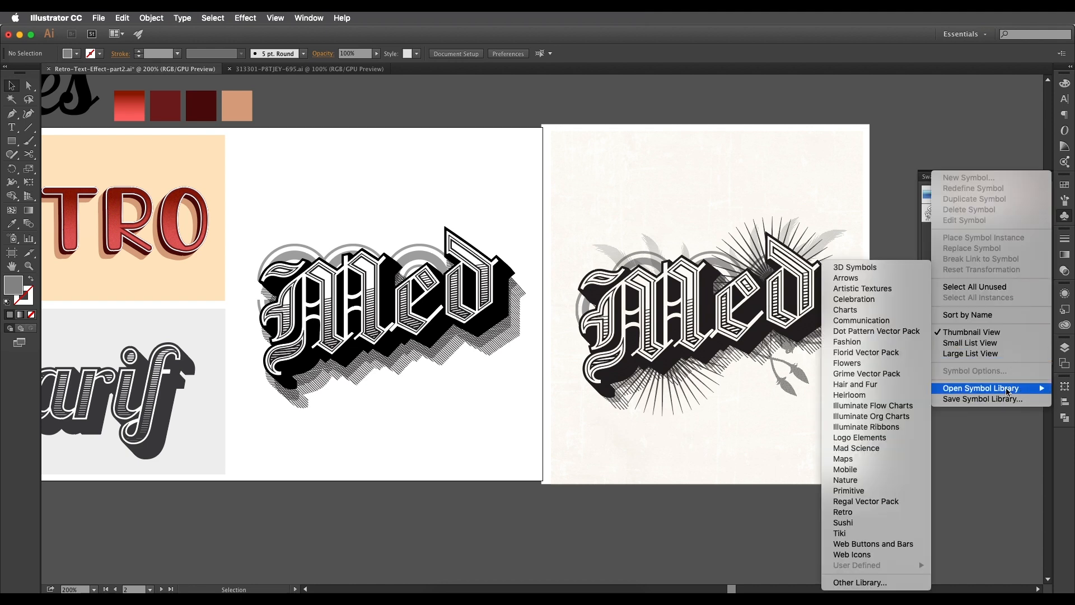
pyautogui.click(850, 514)
pyautogui.click(857, 504)
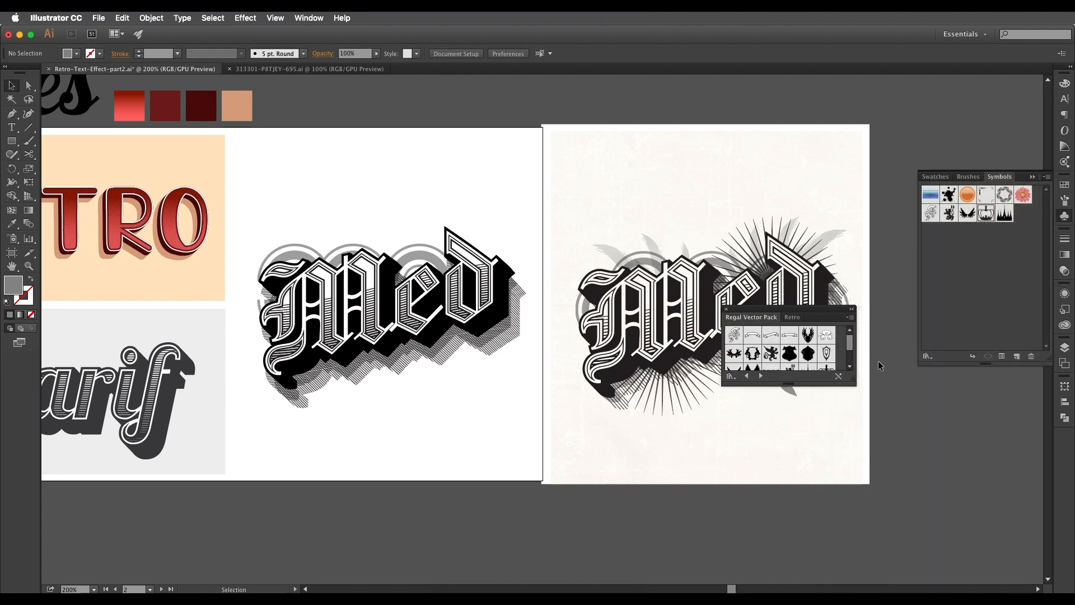
pyautogui.moveTo(812, 313); pyautogui.dragTo(822, 255)
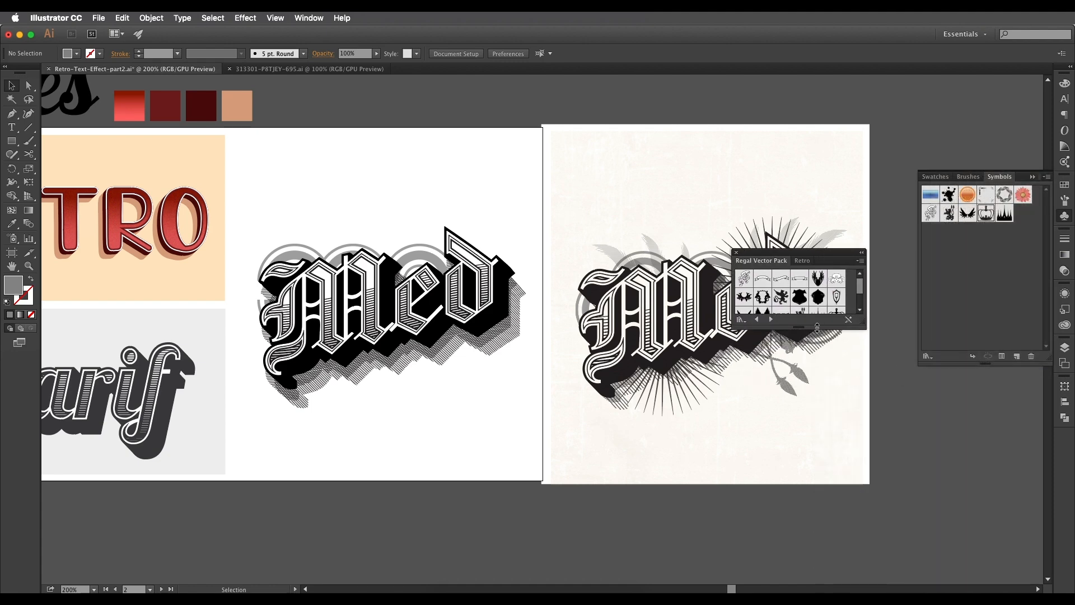
pyautogui.moveTo(817, 328); pyautogui.dragTo(814, 430)
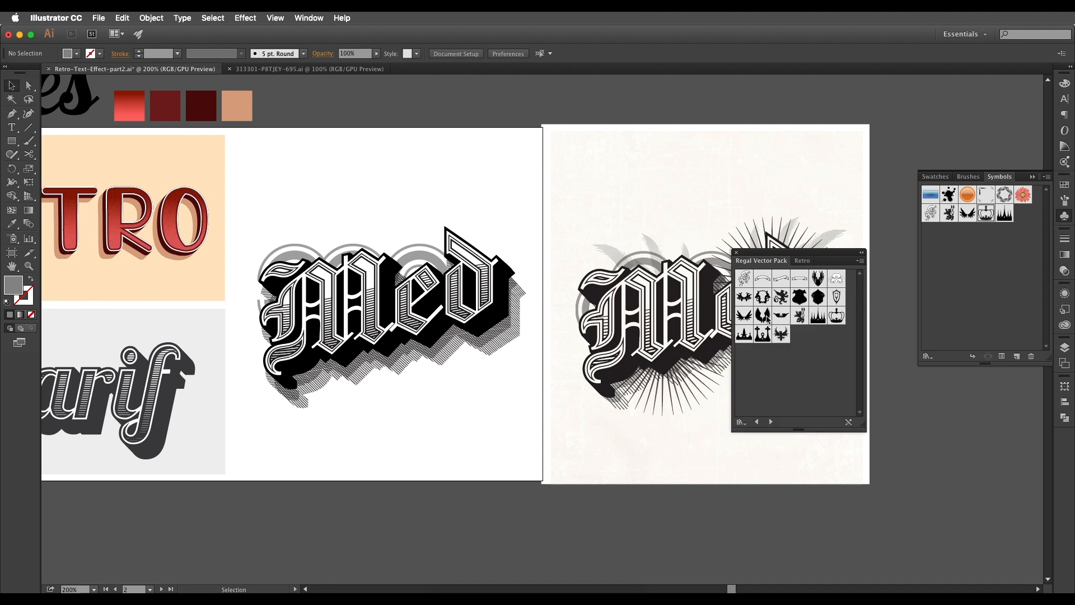
# Step: Place the heraldic lion symbol from the Regal Vector Pack over the lower part of the "Med" artwork
pyautogui.moveTo(800, 319); pyautogui.dragTo(412, 431)
pyautogui.scroll(-5, 666, 420)
pyautogui.hscroll(5, 666, 420)
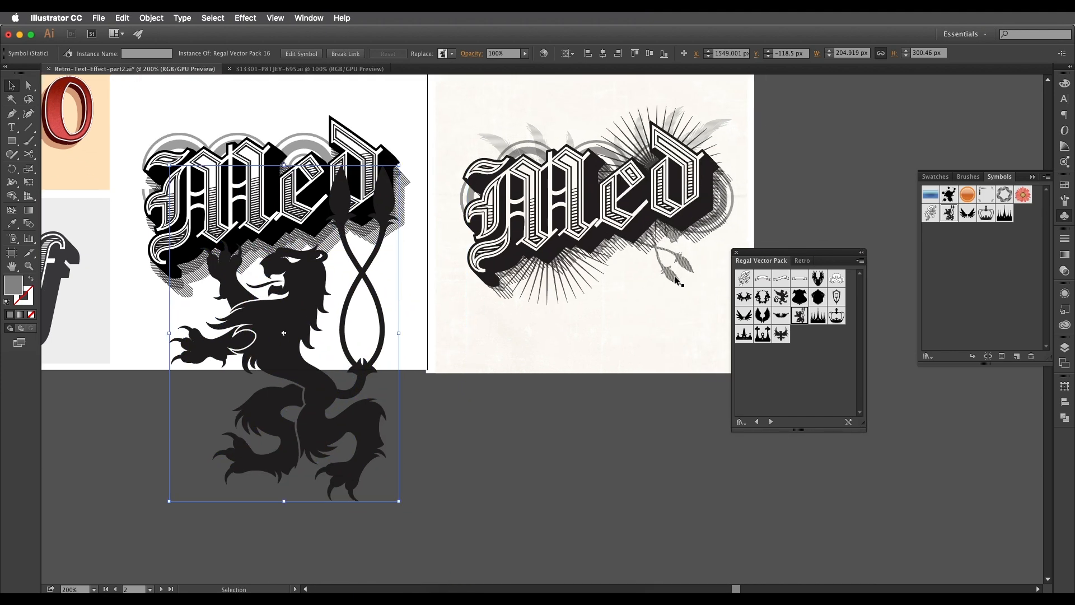
# Step: Scale the lion symbol down to about 103 × 113 px, rotate it tail-down, and place it behind the "ed" letters
pyautogui.moveTo(403, 163); pyautogui.dragTo(424, 436)
pyautogui.moveTo(377, 468); pyautogui.dragTo(367, 492)
pyautogui.moveTo(339, 530); pyautogui.dragTo(300, 258)
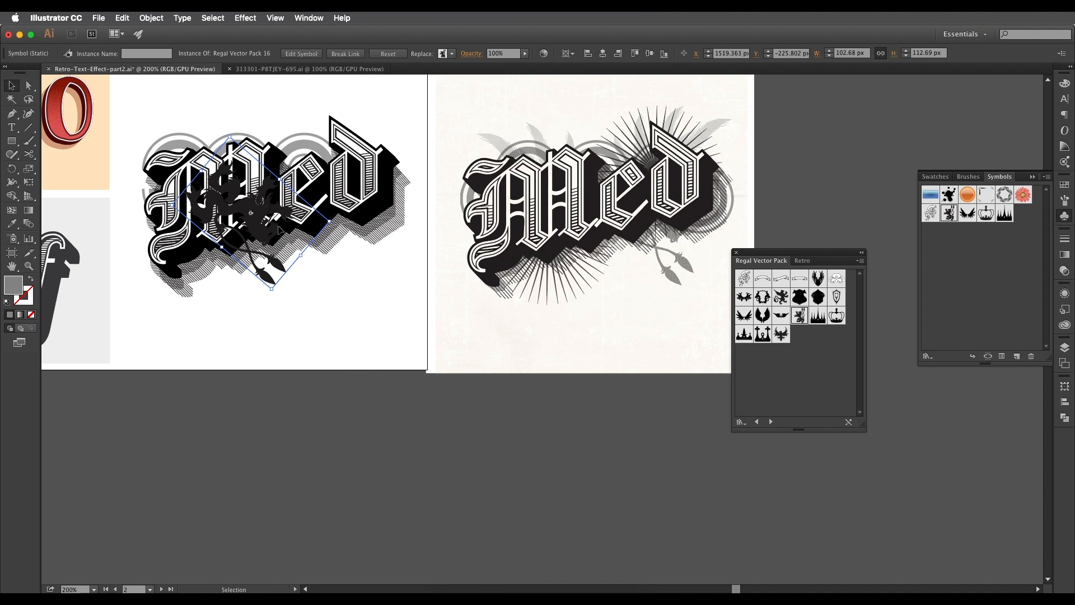
pyautogui.moveTo(277, 216); pyautogui.dragTo(362, 212)
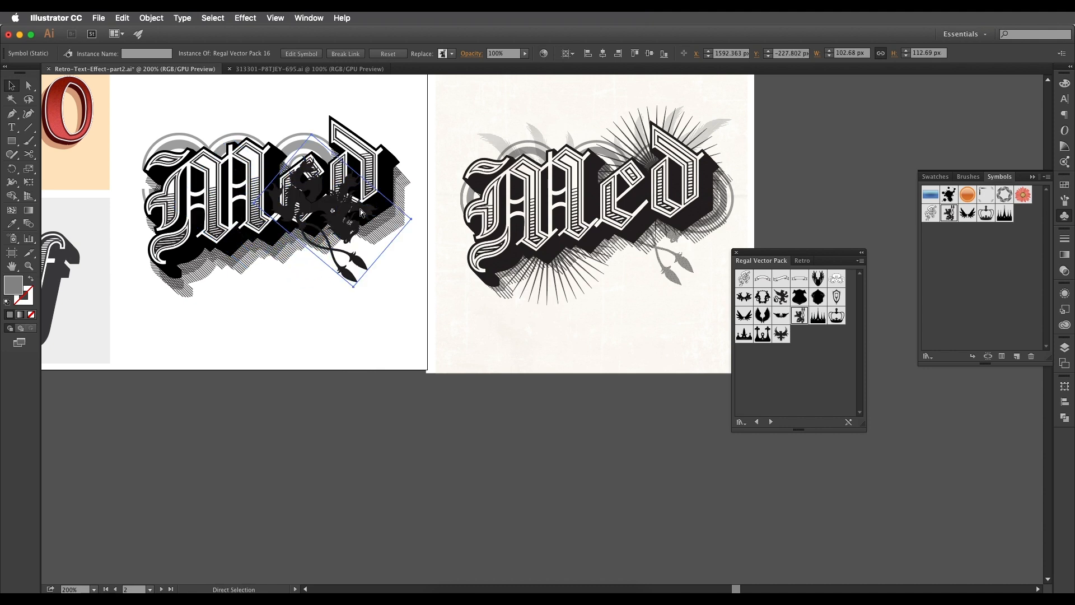
pyautogui.press('super+bracketleft')
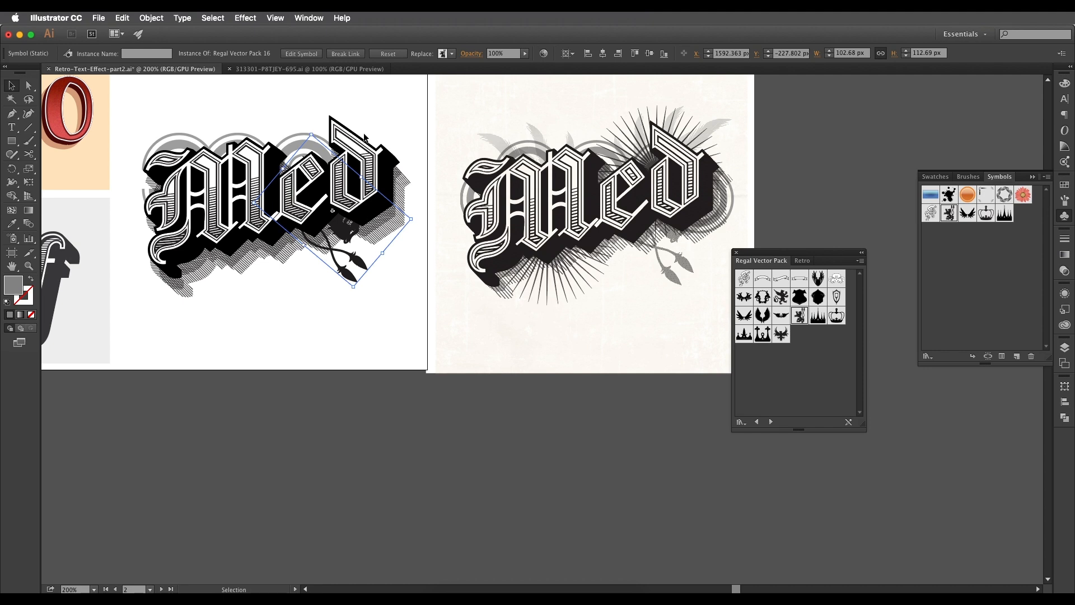
# Step: Set the lion symbol's opacity to 47% and clear the selection
pyautogui.click(524, 54)
pyautogui.moveTo(506, 68); pyautogui.dragTo(503, 67)
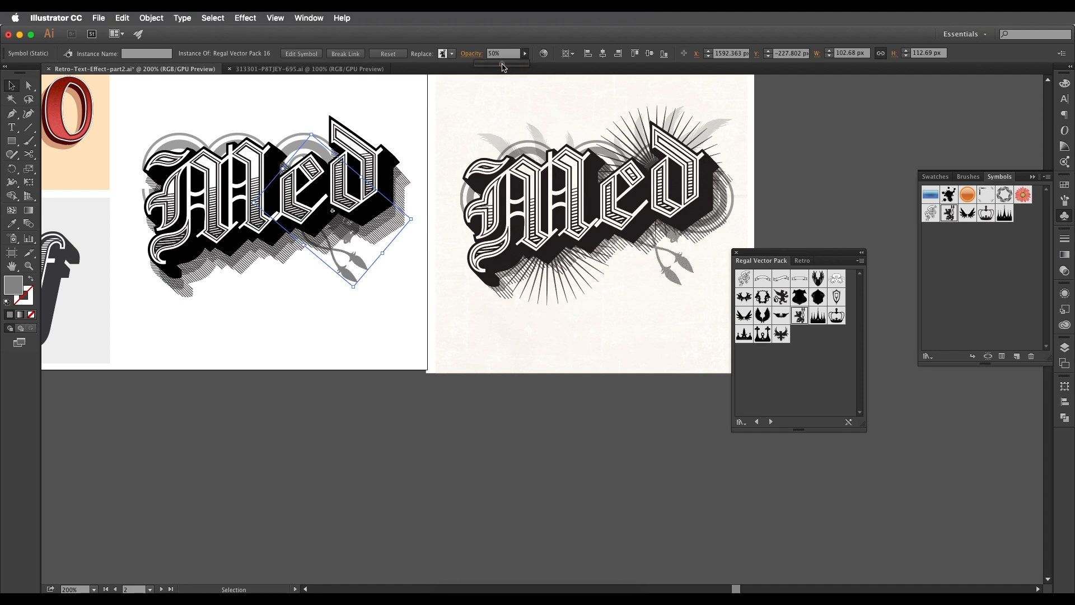
pyautogui.click(408, 320)
# Step: Draw a horizontal line about 153 px long above the artboards and give it a 1 px stroke
pyautogui.scroll(3, 403, 314)
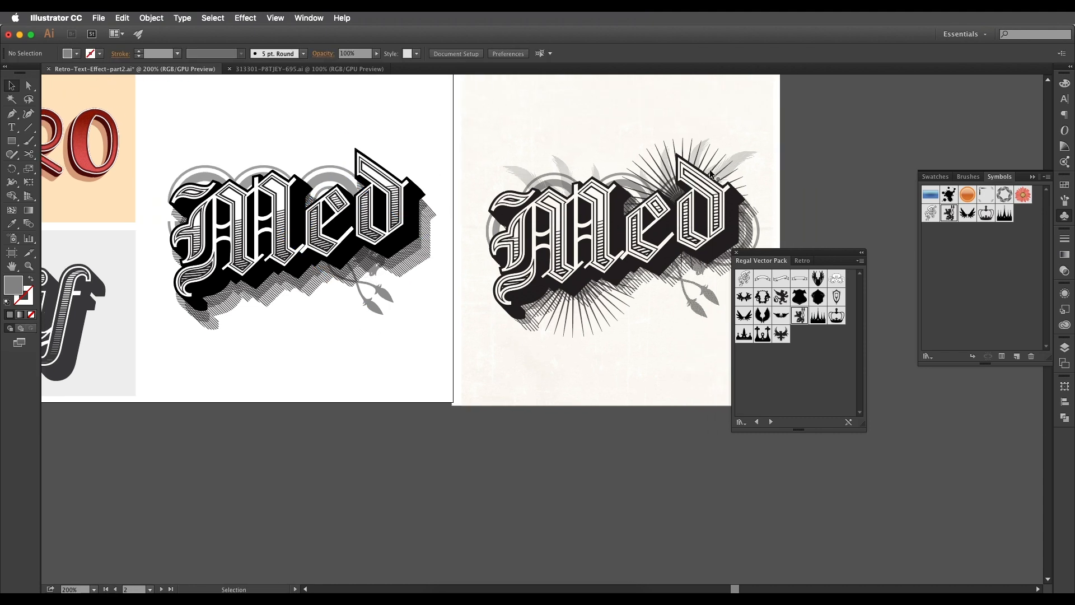
pyautogui.scroll(4, 514, 299)
pyautogui.hscroll(-3, 514, 300)
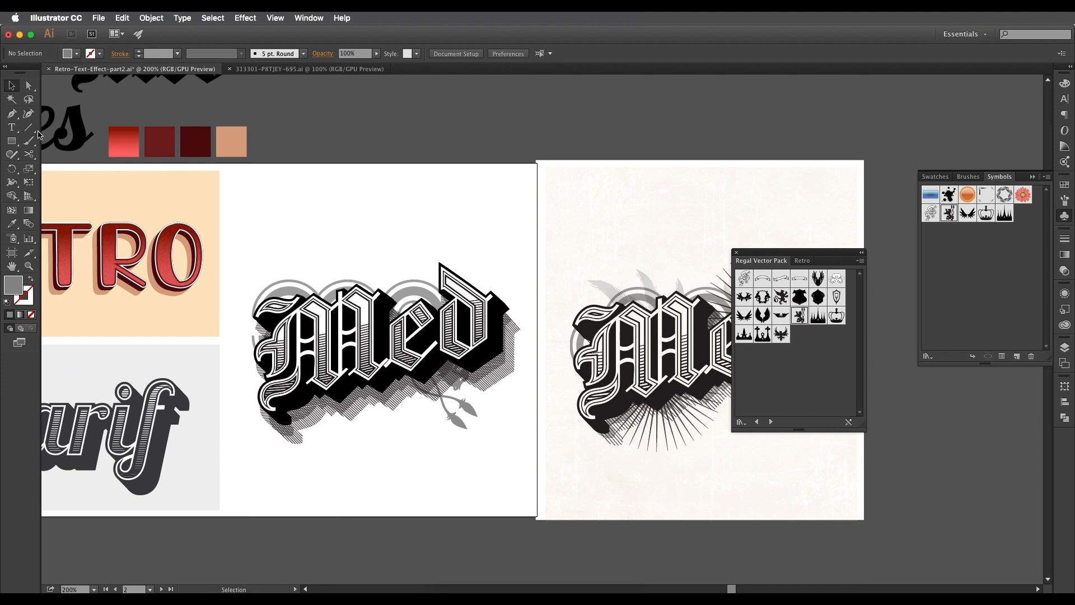
pyautogui.click(28, 127)
pyautogui.moveTo(383, 98); pyautogui.dragTo(554, 98)
pyautogui.scroll(4, 554, 98)
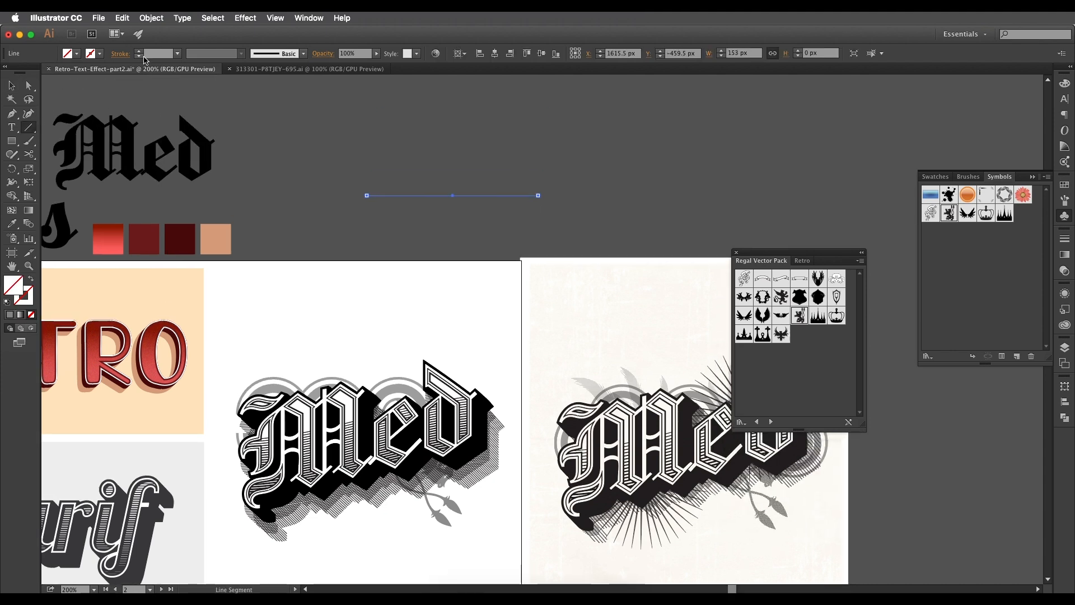
pyautogui.click(177, 54)
pyautogui.click(197, 74)
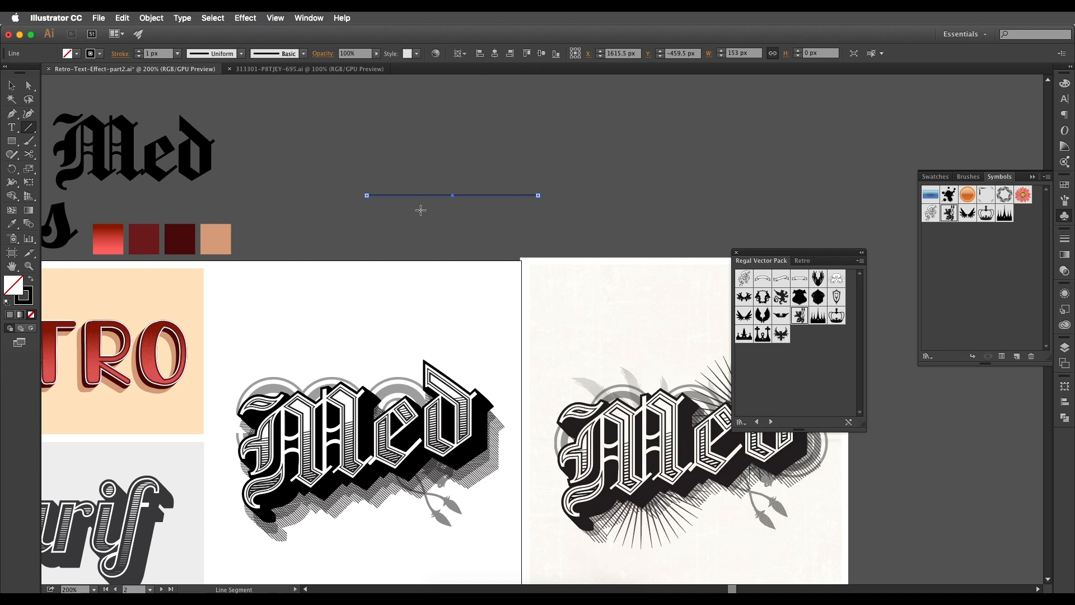
# Step: Apply the elliptical width profile to the line so both ends taper, keeping the line selected
pyautogui.click(121, 54)
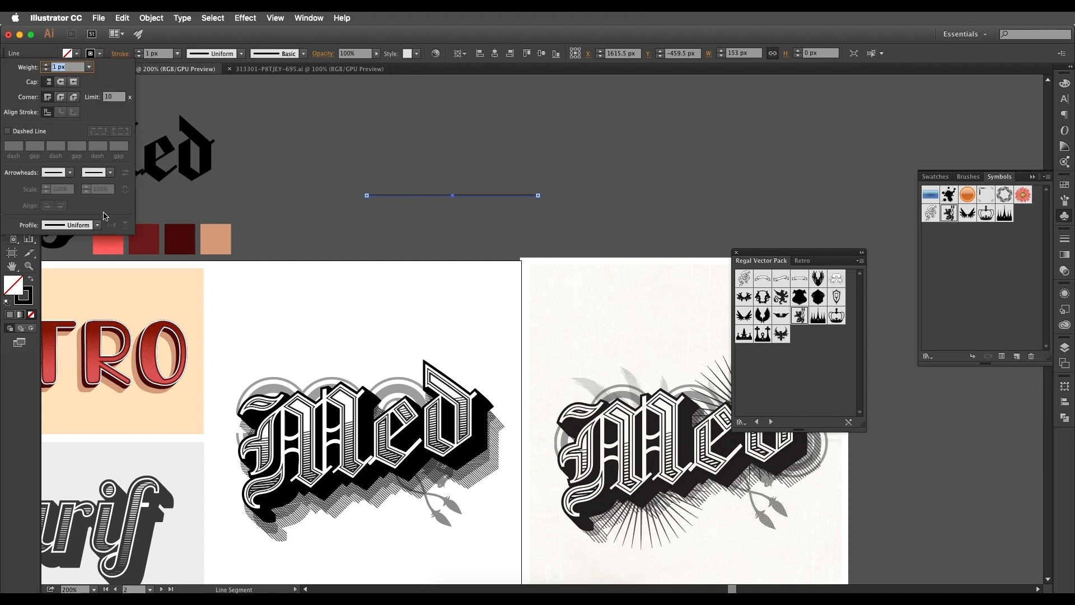
pyautogui.click(97, 225)
pyautogui.click(72, 258)
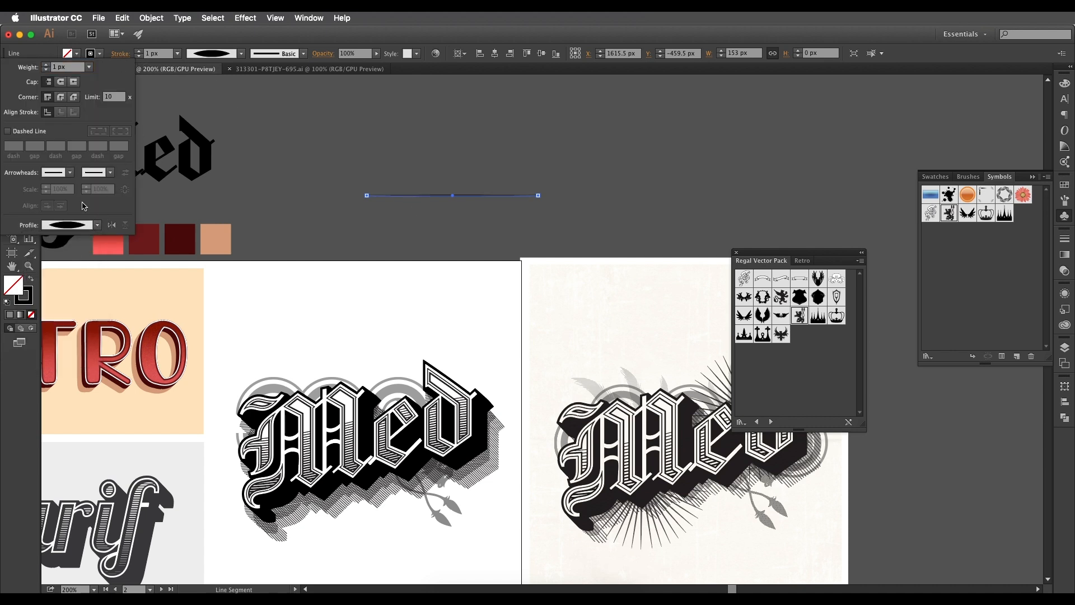
pyautogui.click(129, 54)
pyautogui.click(11, 86)
pyautogui.click(449, 205)
pyautogui.click(462, 197)
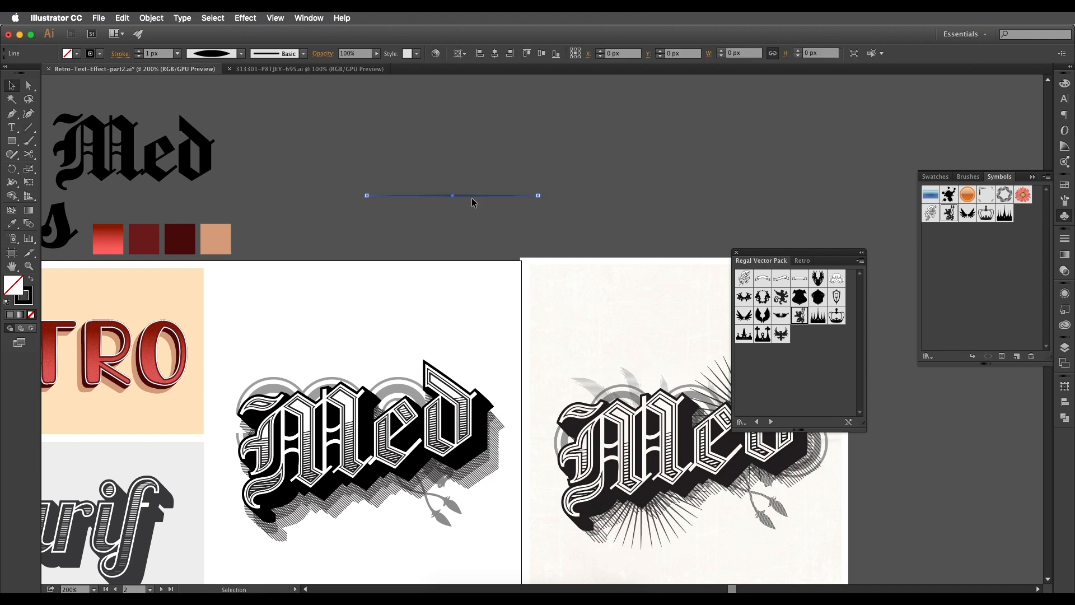
# Step: Rotate a copy of the tapered line slightly about its centre and repeat the transformation until the rays form a full circular sunburst
pyautogui.click(11, 169)
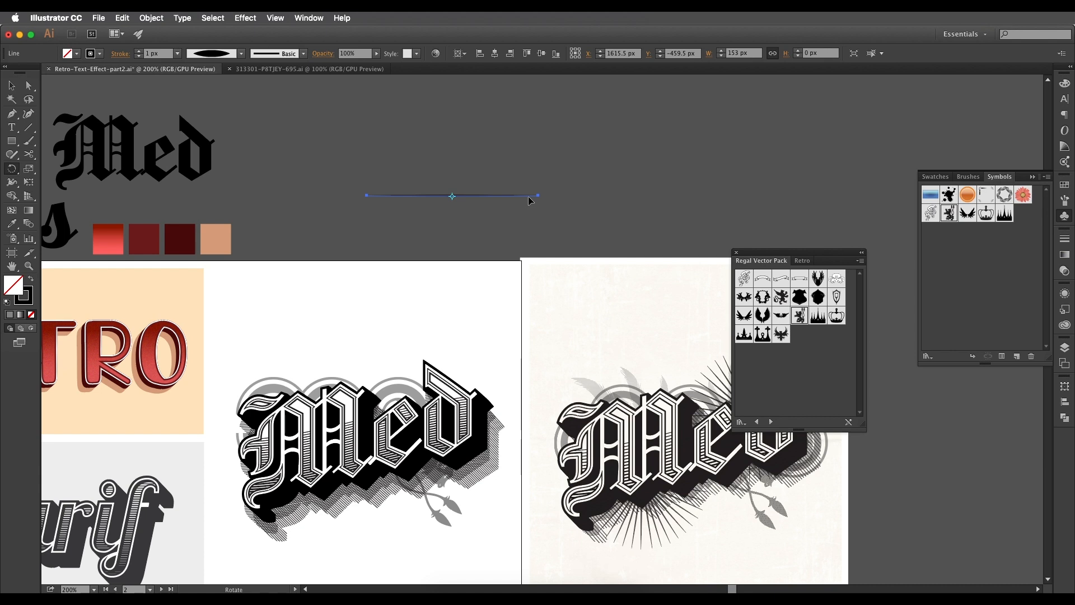
pyautogui.moveTo(531, 199); pyautogui.dragTo(530, 194)
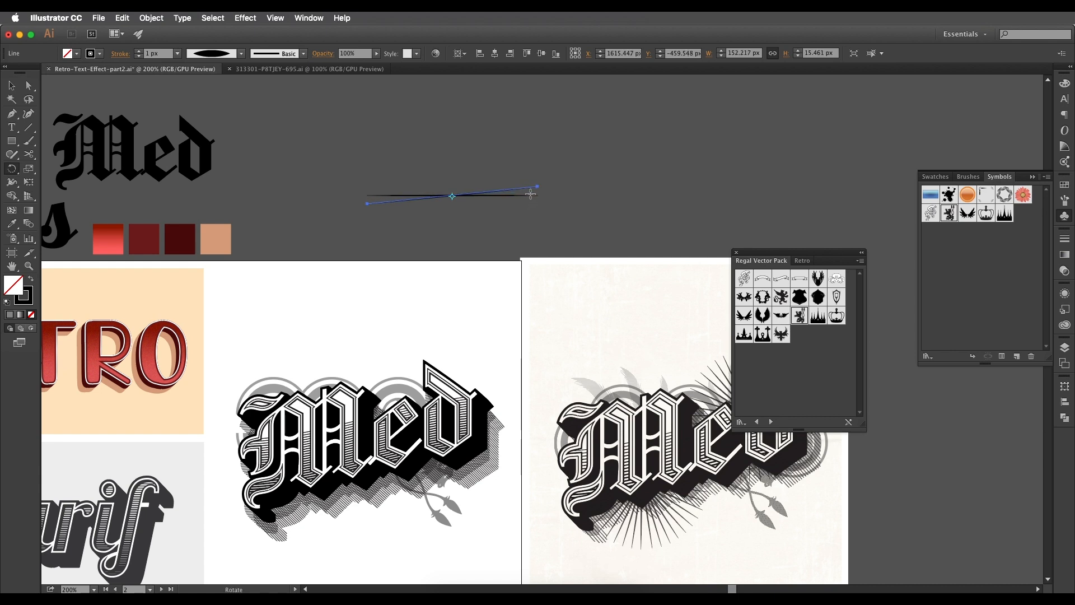
pyautogui.hotkey('ctrl', 'd')
pyautogui.hotkey('ctrl', 'd')
pyautogui.hotkey('ctrl', 'd')
pyautogui.hotkey('ctrl', 'd')
pyautogui.hotkey('ctrl', 'd')
pyautogui.hotkey('ctrl', 'd')
pyautogui.hotkey('ctrl', 'd')
pyautogui.hotkey('ctrl', 'd')
pyautogui.hotkey('ctrl', 'd')
pyautogui.hotkey('ctrl', 'd')
pyautogui.hotkey('ctrl', 'd')
pyautogui.hotkey('ctrl', 'd')
pyautogui.hotkey('ctrl', 'd')
pyautogui.hotkey('ctrl', 'd')
pyautogui.hotkey('ctrl', 'd')
pyautogui.hotkey('ctrl', 'd')
pyautogui.hotkey('ctrl', 'd')
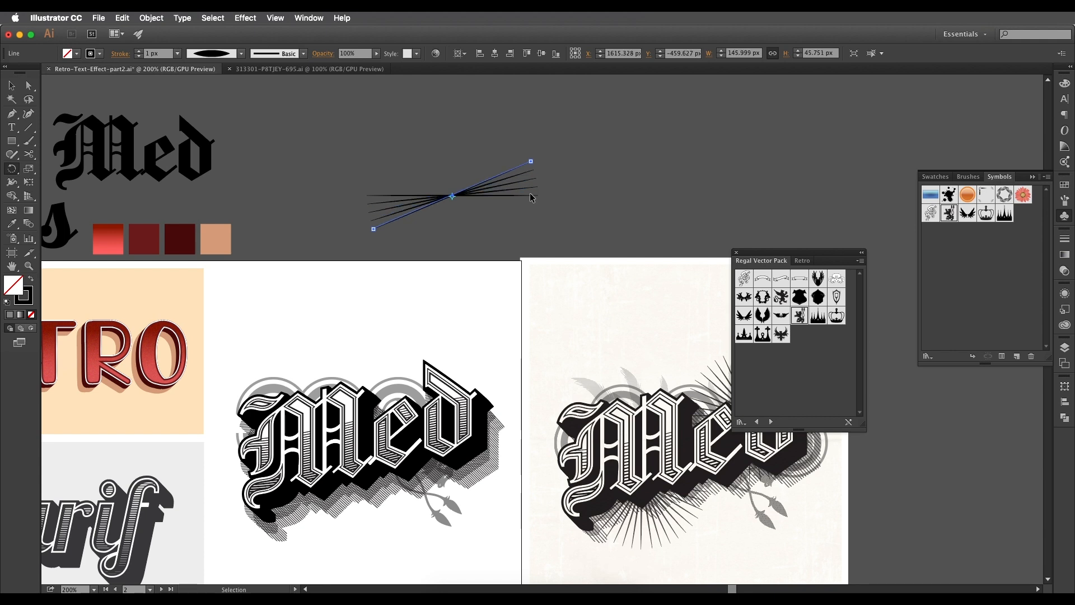
pyautogui.hotkey('ctrl', 'd')
pyautogui.hotkey('ctrl', 'd')
pyautogui.hotkey('ctrl', 'd')
pyautogui.hotkey('ctrl', 'd')
pyautogui.hotkey('ctrl', 'd')
pyautogui.hotkey('ctrl', 'd')
pyautogui.hotkey('ctrl', 'd')
pyautogui.hotkey('ctrl', 'd')
pyautogui.hotkey('ctrl', 'd')
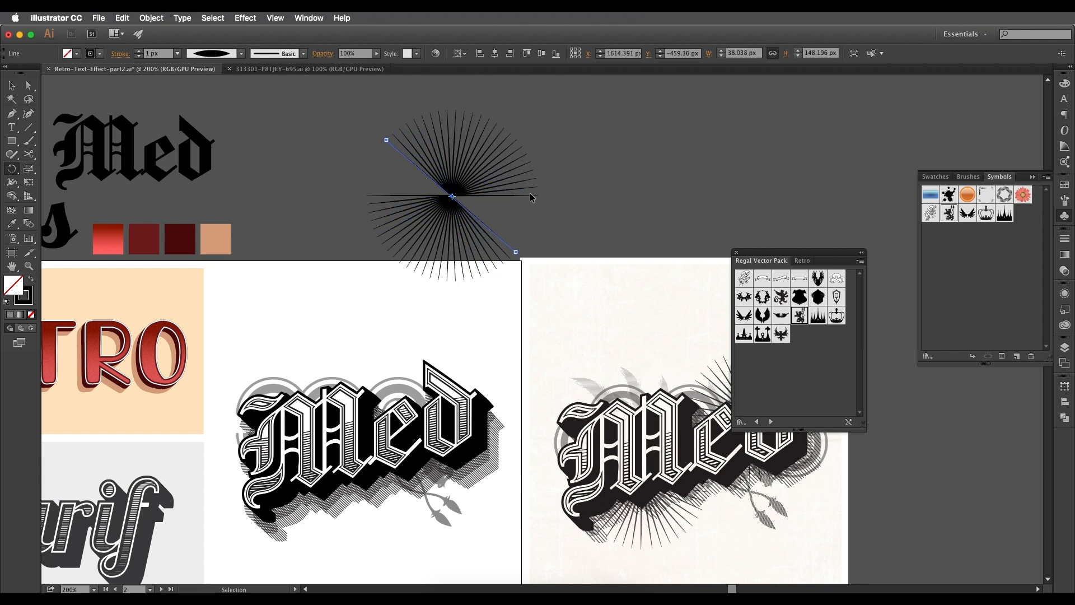
pyautogui.hotkey('ctrl', 'd')
pyautogui.hotkey('ctrl', 'd')
pyautogui.hotkey('ctrl', 'd')
pyautogui.hotkey('ctrl', 'd')
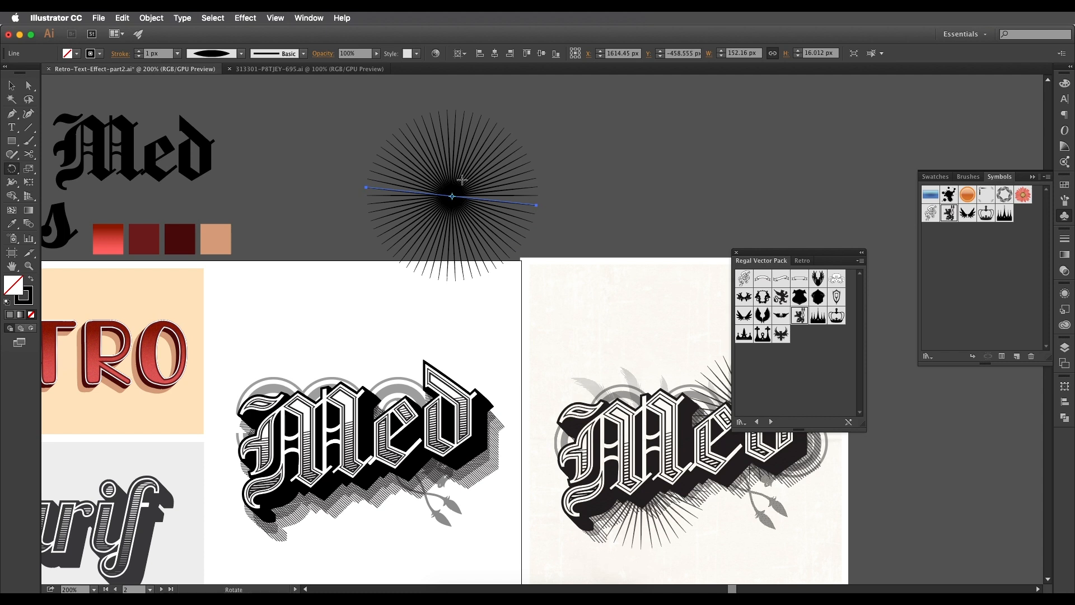
# Step: Select all the sunburst rays and set their opacity to 63%
pyautogui.click(11, 85)
pyautogui.hotkey('ctrl', 'a')
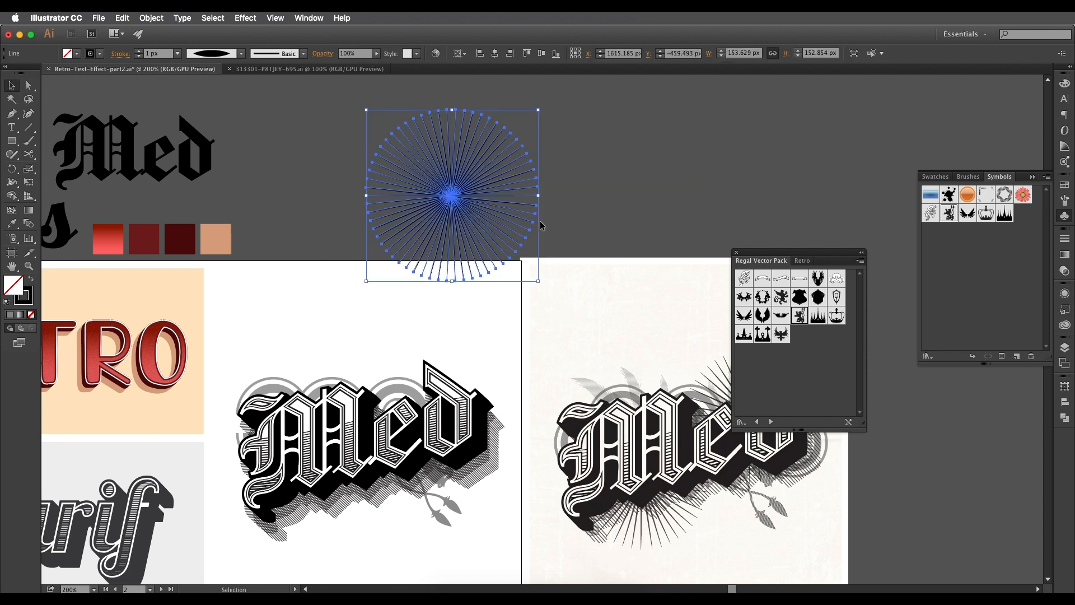
pyautogui.click(376, 54)
pyautogui.moveTo(380, 62); pyautogui.dragTo(359, 68)
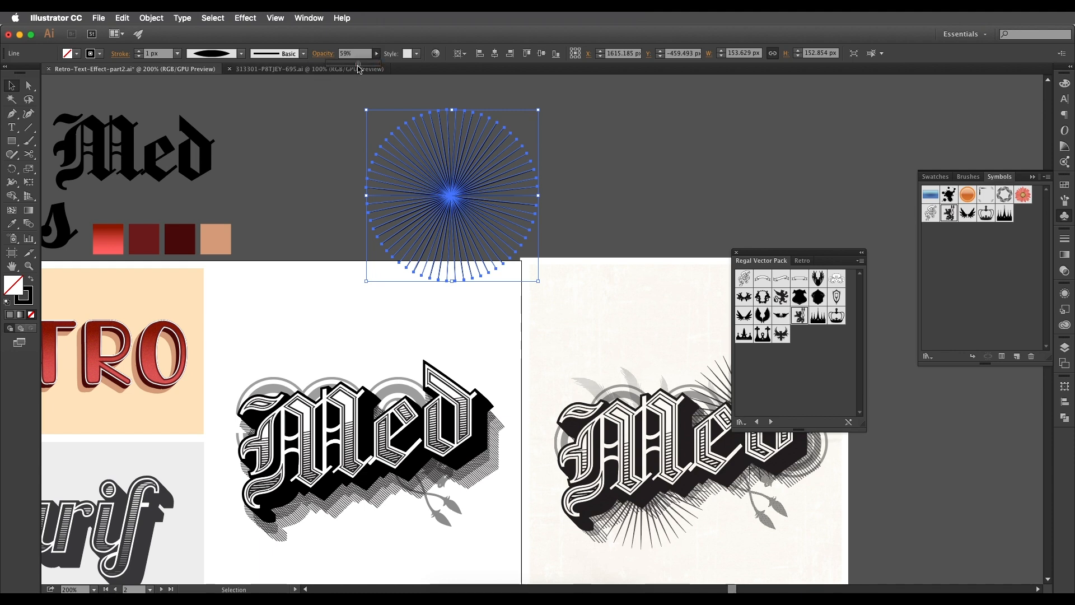
# Step: Place two copies of the sunburst behind the "Med" lettering, one above the "d" and one below the "M"
pyautogui.moveTo(465, 196); pyautogui.dragTo(348, 412)
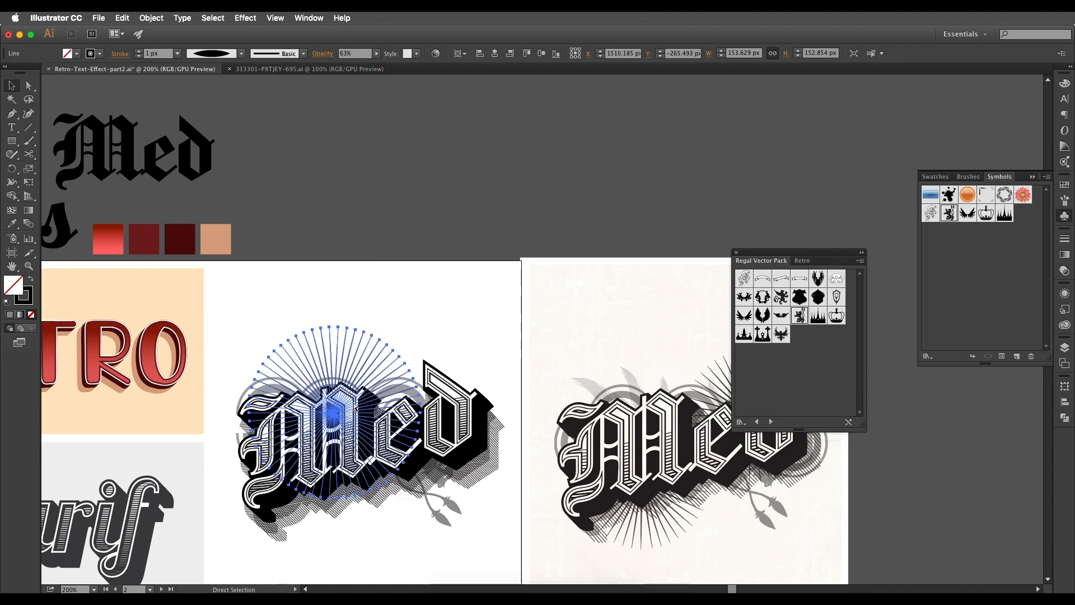
pyautogui.press('space')
pyautogui.moveTo(353, 402); pyautogui.dragTo(260, 313)
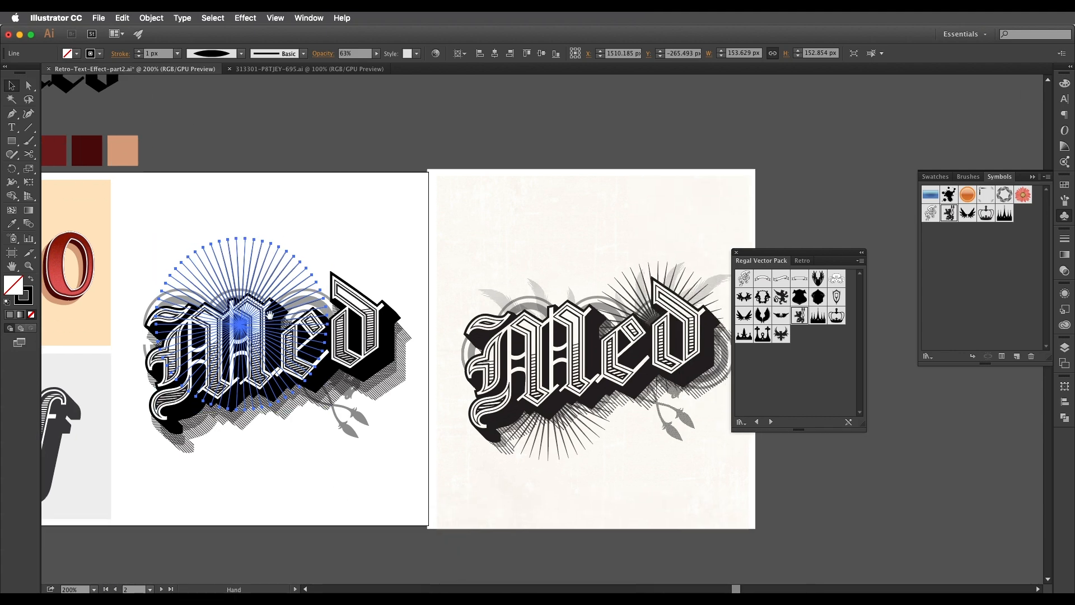
pyautogui.click(310, 273)
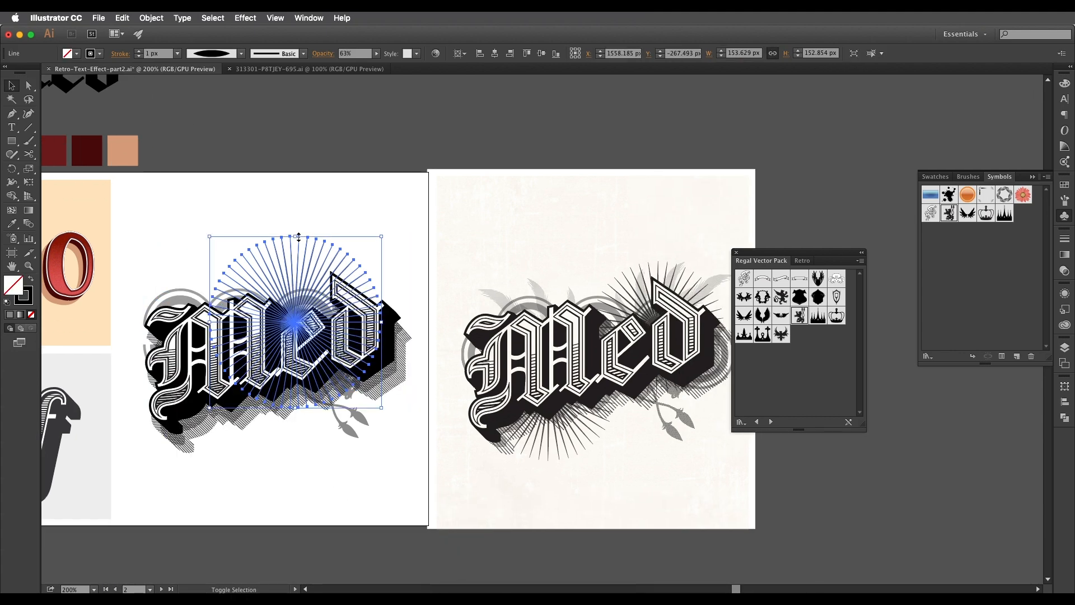
pyautogui.moveTo(295, 235); pyautogui.dragTo(240, 337)
pyautogui.click(253, 238)
pyautogui.scroll(-1, 332, 328)
pyautogui.moveTo(332, 327); pyautogui.dragTo(412, 307)
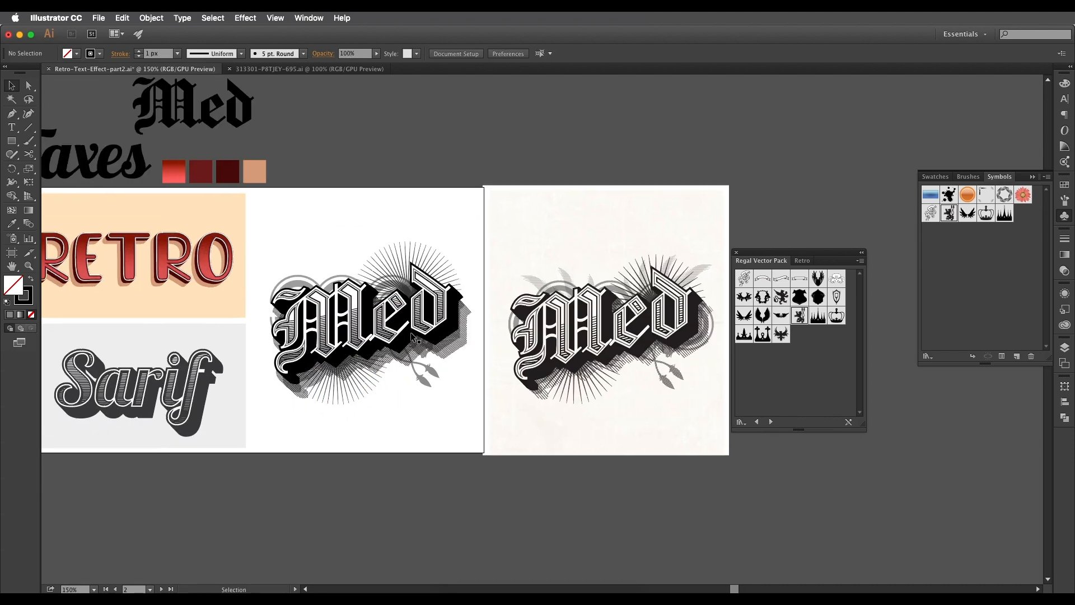
# Step: Examine the sunbursts, rings and line shadows of the "Med" artwork up close and compare them with the reference
pyautogui.scroll(1, 374, 384)
pyautogui.moveTo(373, 385)
pyautogui.mouseDown()
pyautogui.moveTo(375, 368)
pyautogui.moveTo(363, 374)
pyautogui.mouseUp()
pyautogui.scroll(1, 371, 384)
pyautogui.moveTo(364, 295); pyautogui.dragTo(417, 366)
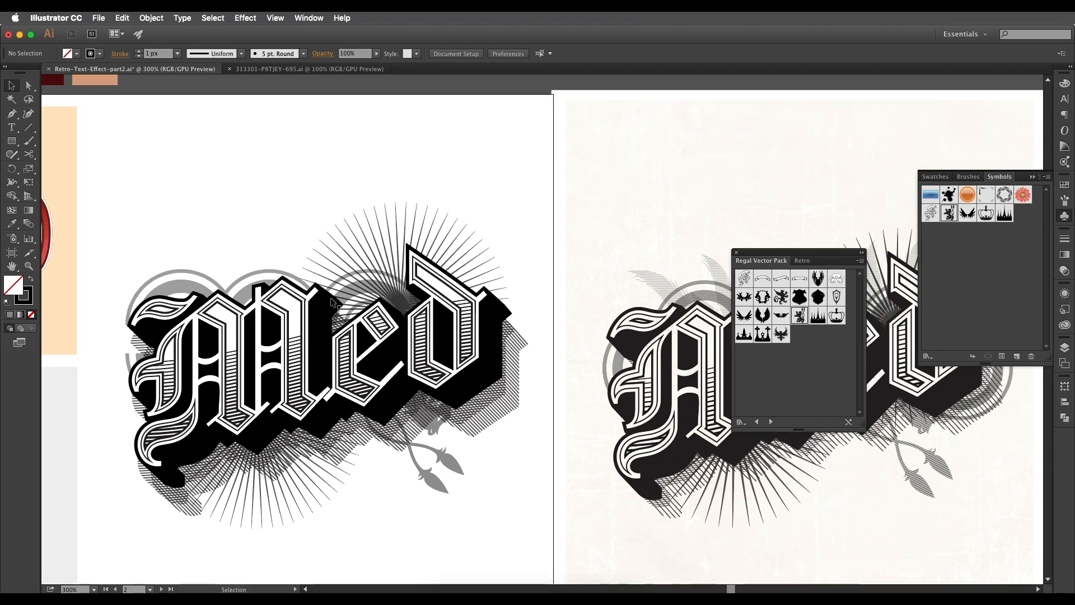
pyautogui.scroll(1, 332, 299)
pyautogui.moveTo(332, 298); pyautogui.dragTo(509, 274)
pyautogui.moveTo(661, 485); pyautogui.dragTo(475, 350)
pyautogui.click(481, 359)
pyautogui.moveTo(356, 263); pyautogui.dragTo(400, 288)
pyautogui.click(329, 233)
# Step: Copy the line shadow from inside the "Med" group and paste it as a separate object over the lion's tail
pyautogui.click(526, 339)
pyautogui.click(536, 318)
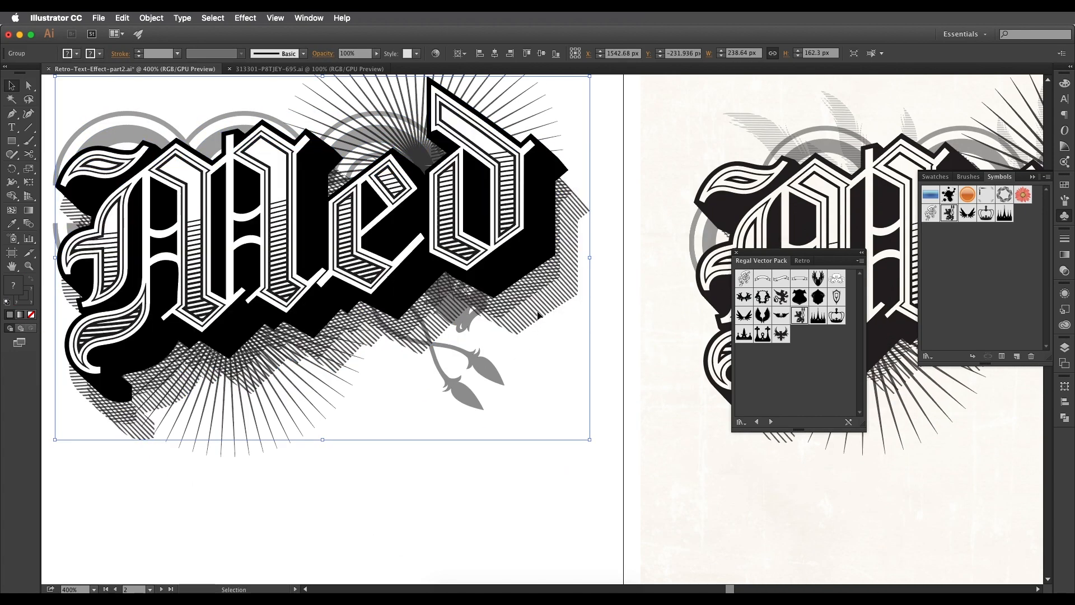
pyautogui.doubleClick(541, 316)
pyautogui.click(561, 304)
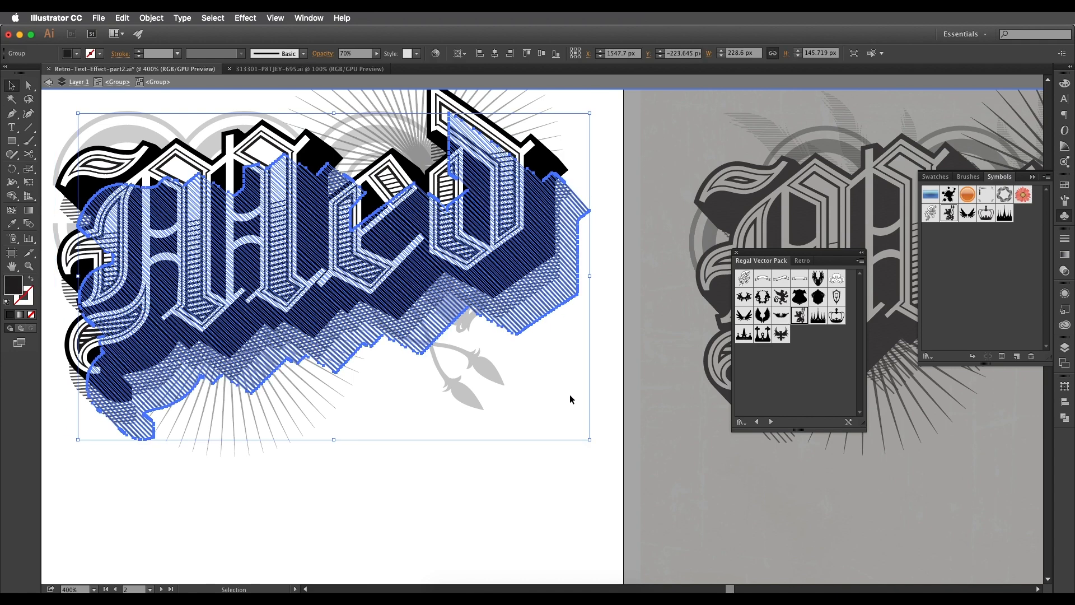
pyautogui.doubleClick(569, 444)
pyautogui.press('super+v')
pyautogui.moveTo(572, 364)
pyautogui.mouseDown()
pyautogui.moveTo(499, 392)
pyautogui.moveTo(412, 338)
pyautogui.moveTo(406, 310)
pyautogui.moveTo(359, 275)
pyautogui.mouseUp()
pyautogui.press('space')
pyautogui.press('space')
pyautogui.moveTo(577, 267); pyautogui.dragTo(712, 338)
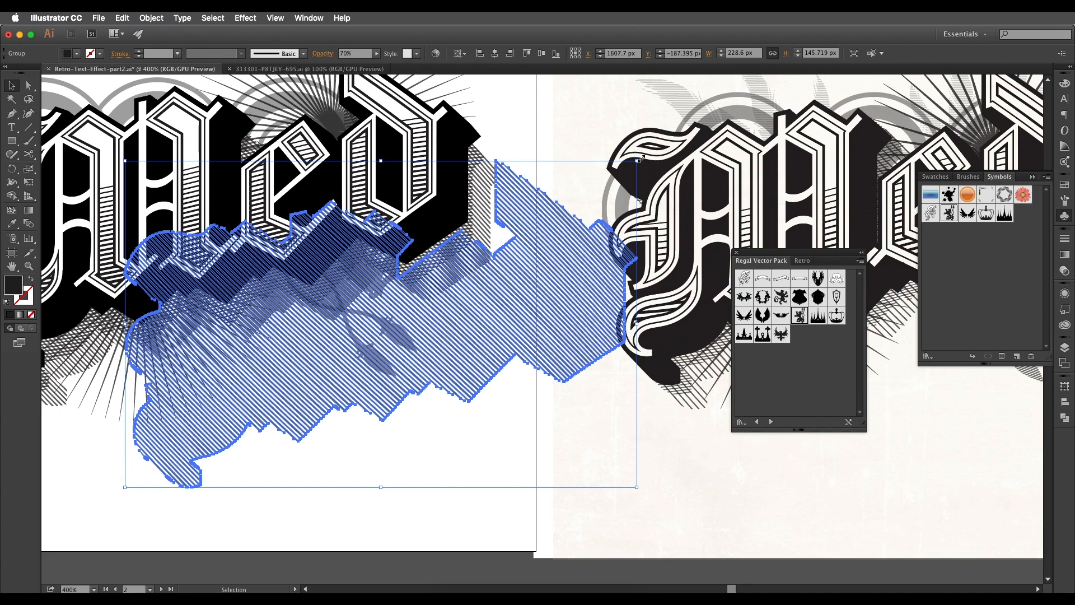
# Step: Rotate the pasted line pattern until its lines run nearly horizontal, and position it across the lion's tail
pyautogui.moveTo(643, 158)
pyautogui.mouseDown()
pyautogui.moveTo(492, 95)
pyautogui.moveTo(347, 181)
pyautogui.mouseUp()
pyautogui.moveTo(298, 207); pyautogui.dragTo(381, 178)
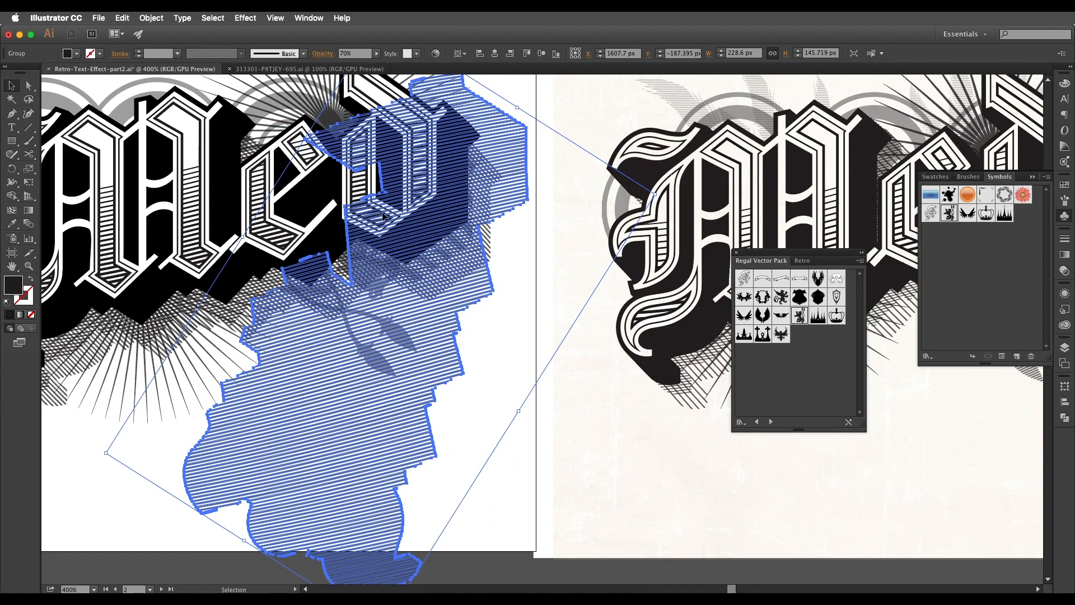
pyautogui.moveTo(371, 304); pyautogui.dragTo(462, 303)
# Step: Expand the lion symbol behind the line pattern into an editable compound path
pyautogui.press('super+plus')
pyautogui.press('super+plus')
pyautogui.press('super+plus')
pyautogui.click(418, 363)
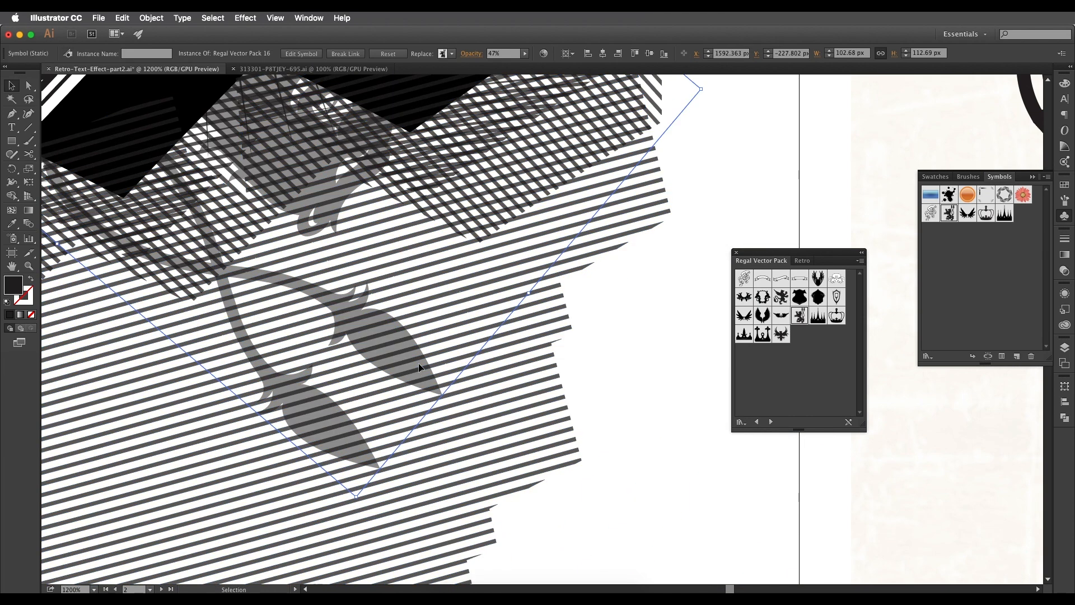
pyautogui.click(151, 18)
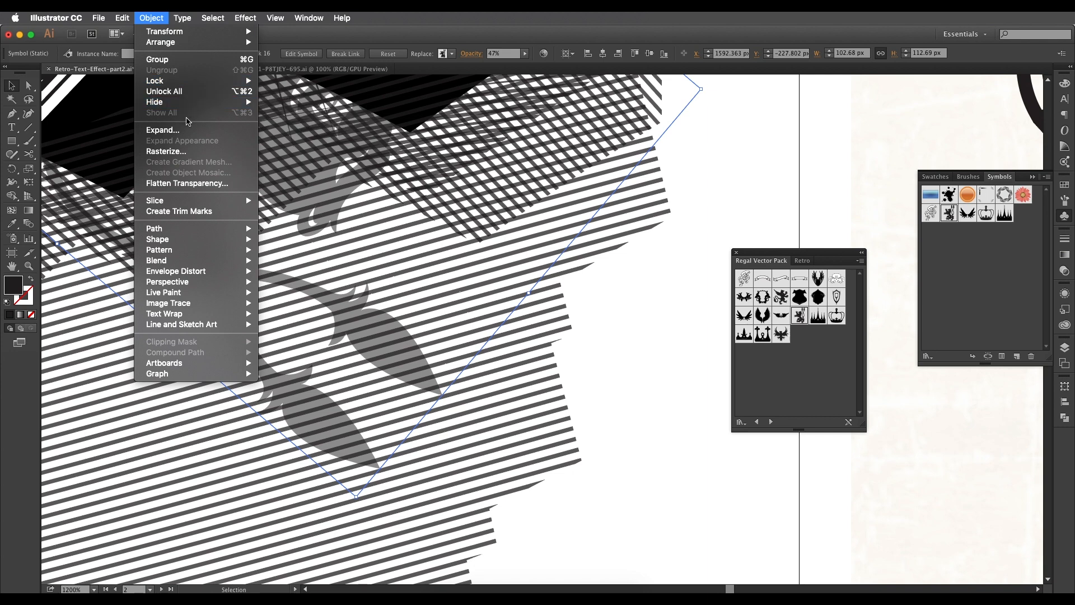
pyautogui.click(188, 130)
pyautogui.click(413, 324)
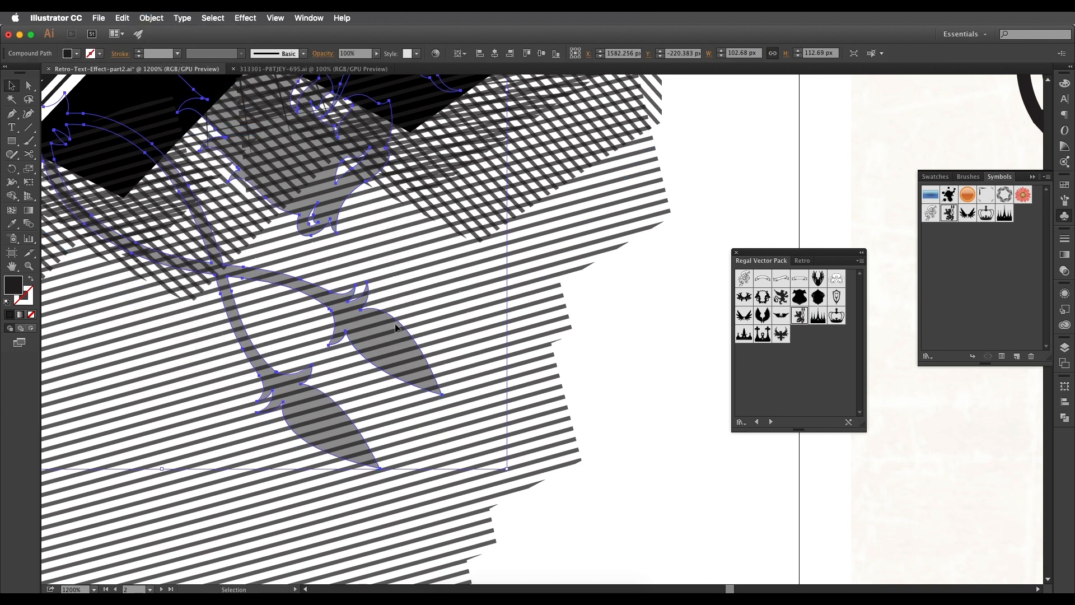
pyautogui.press('super+plus')
pyautogui.click(153, 19)
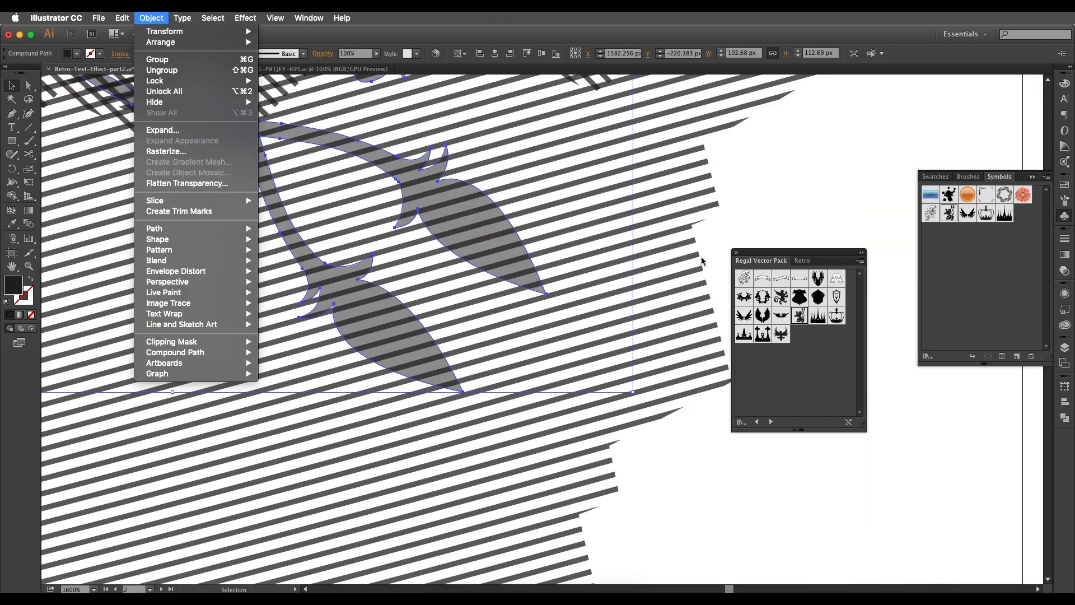
pyautogui.click(719, 227)
pyautogui.click(508, 236)
pyautogui.click(498, 243)
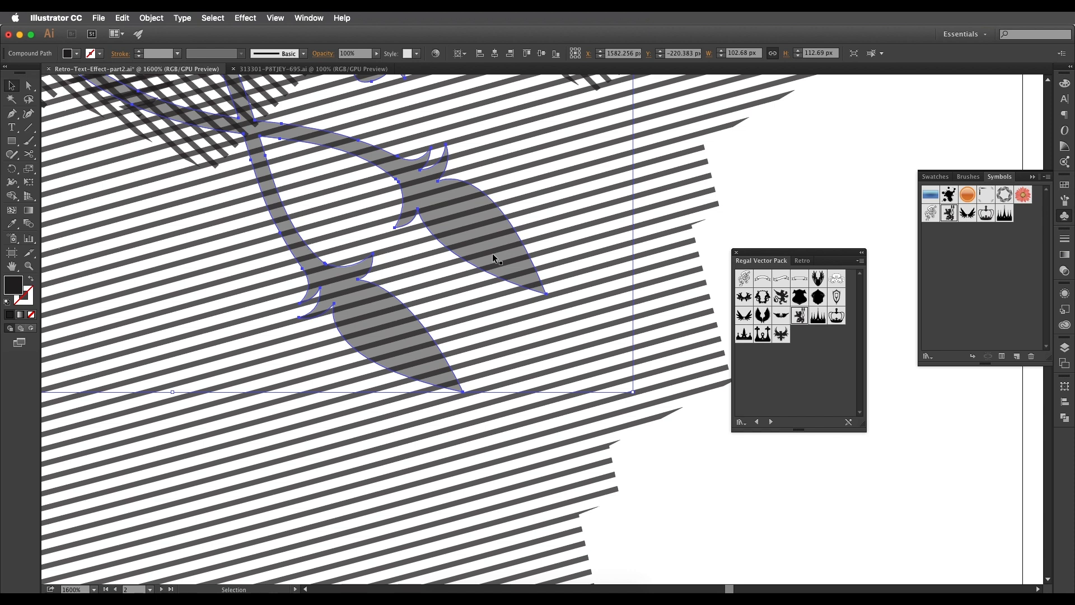
pyautogui.click(703, 472)
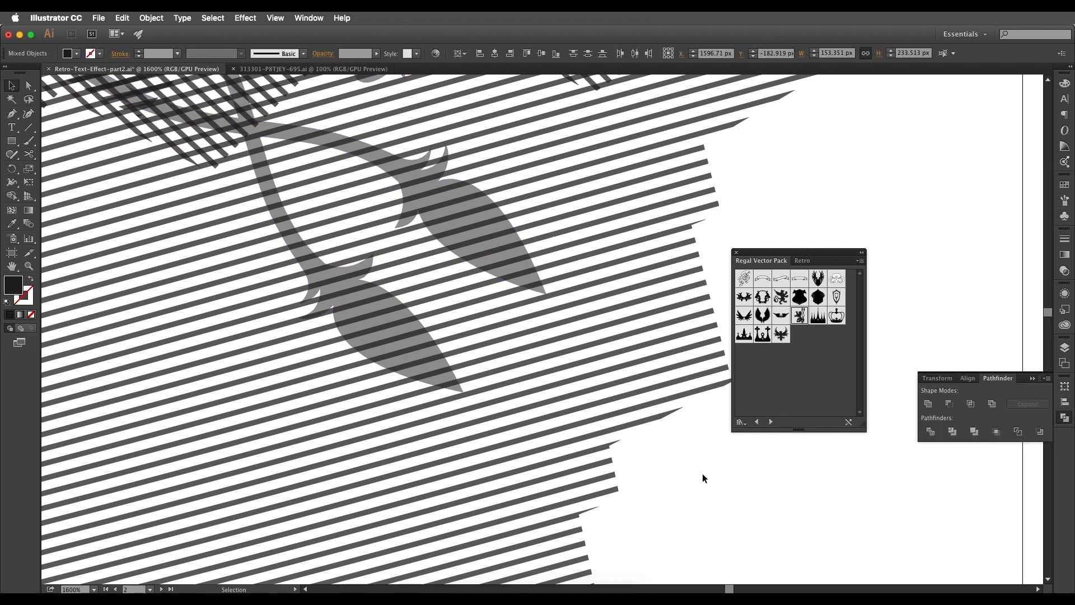
# Step: Ungroup the line pattern over the lion's tail and turn its lines into one compound path
pyautogui.click(635, 316)
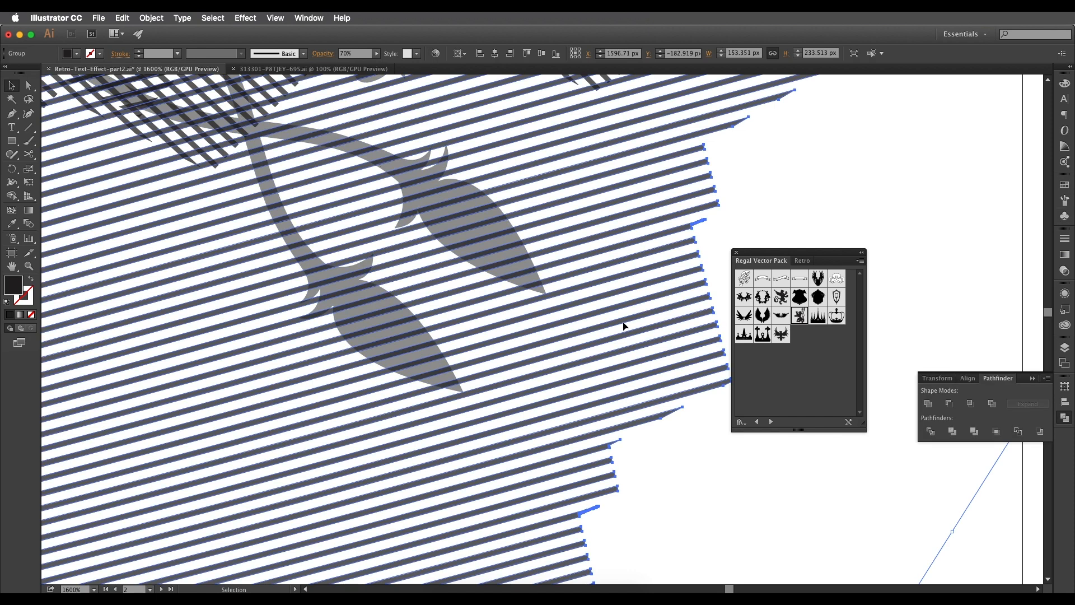
pyautogui.click(156, 18)
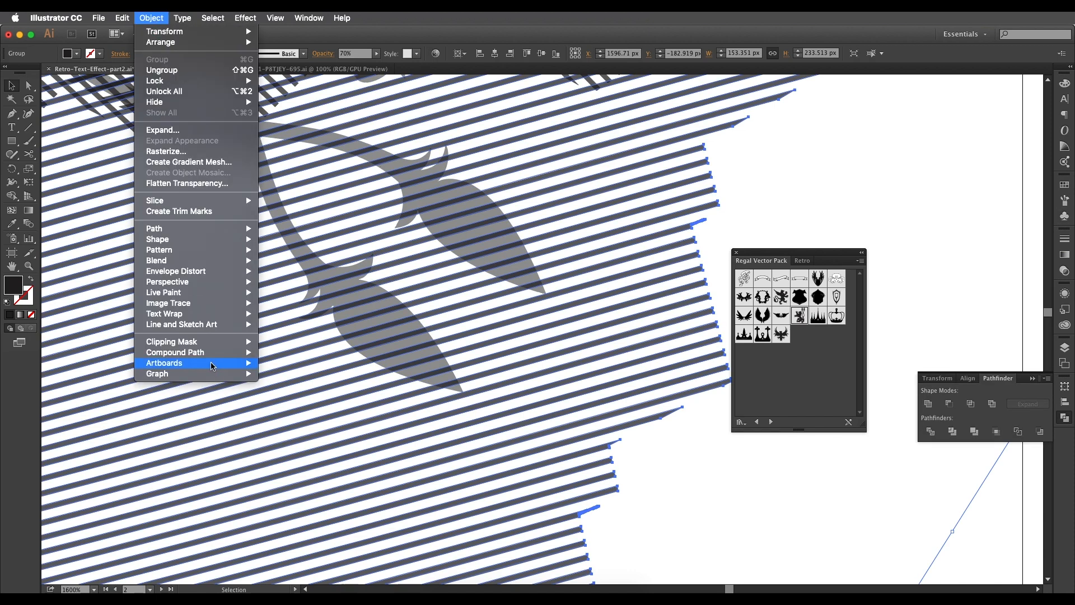
pyautogui.scroll(-1, 183, 165)
pyautogui.click(173, 129)
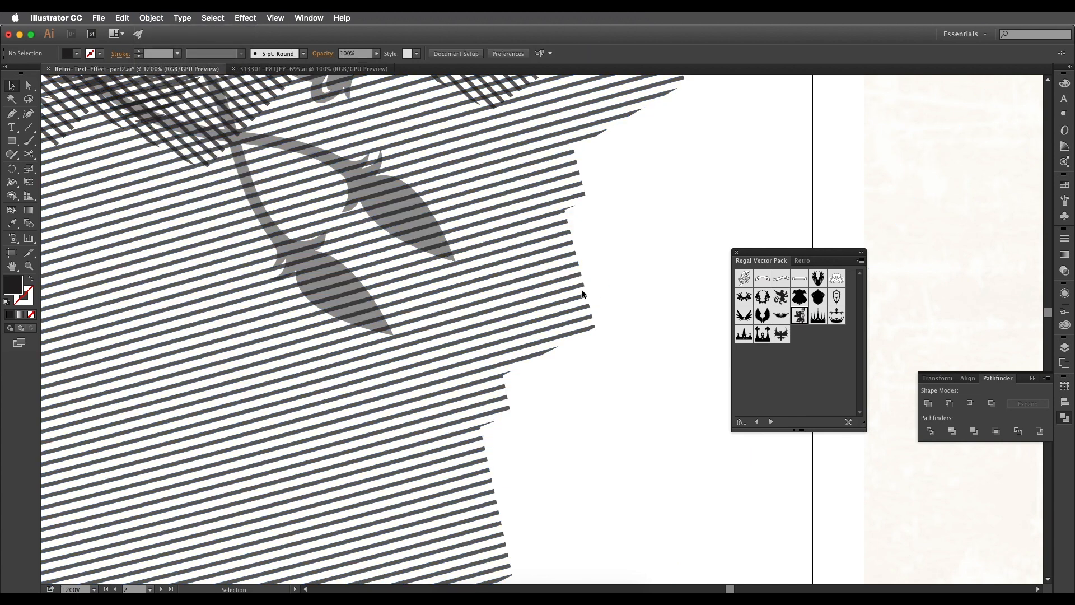
pyautogui.rightClick(544, 287)
pyautogui.click(564, 348)
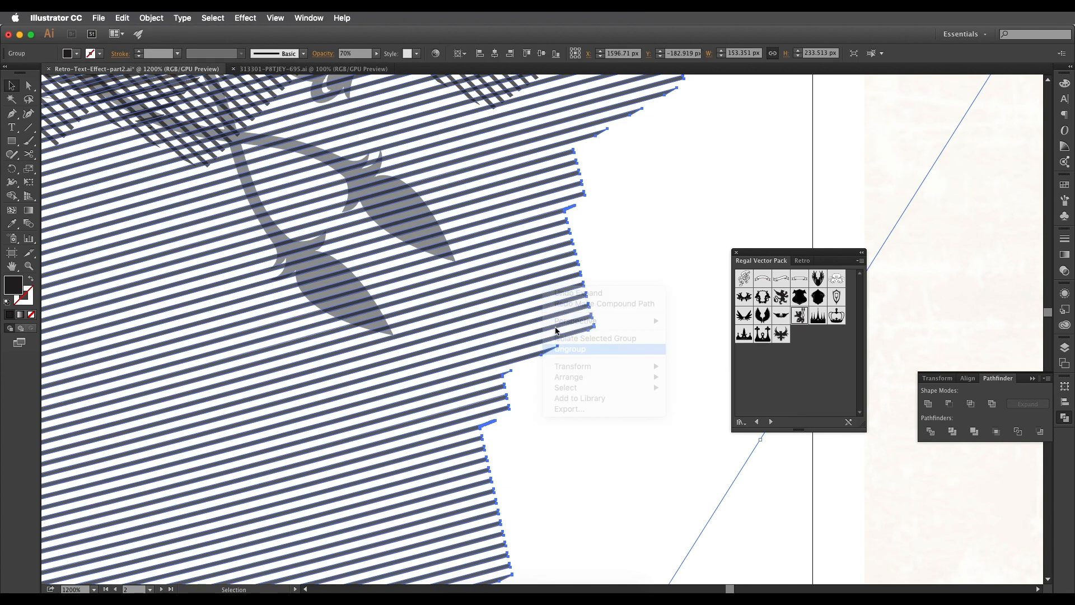
pyautogui.click(151, 18)
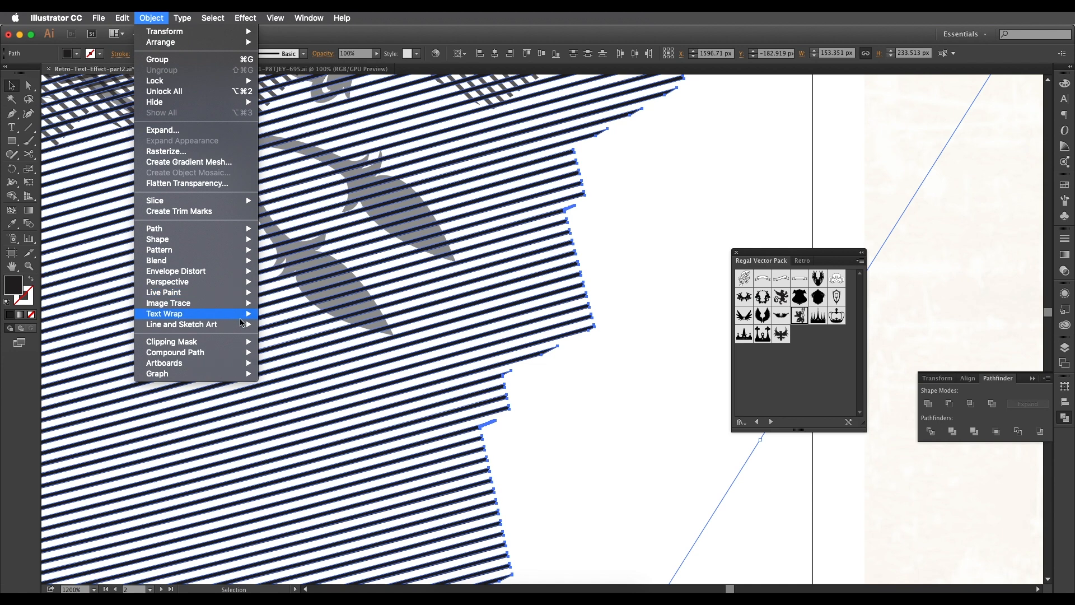
pyautogui.moveTo(235, 352)
pyautogui.click(275, 353)
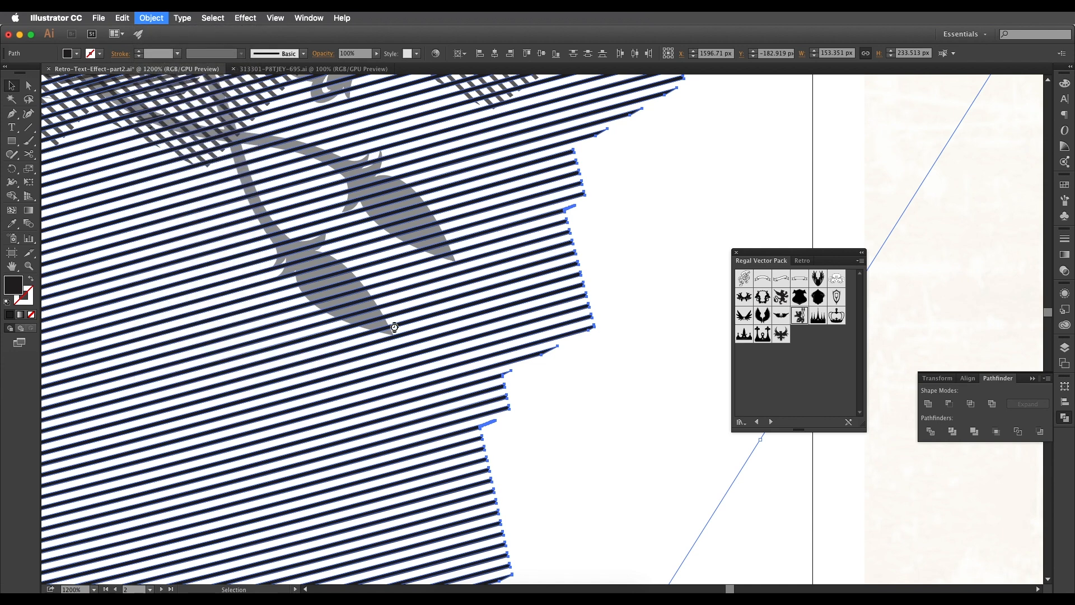
# Step: Intersect the line compound path with the lion shape and reduce the resulting line-shaded ornament's opacity to about 54%
pyautogui.keyDown('shift'); pyautogui.click(443, 249); pyautogui.keyUp('shift')
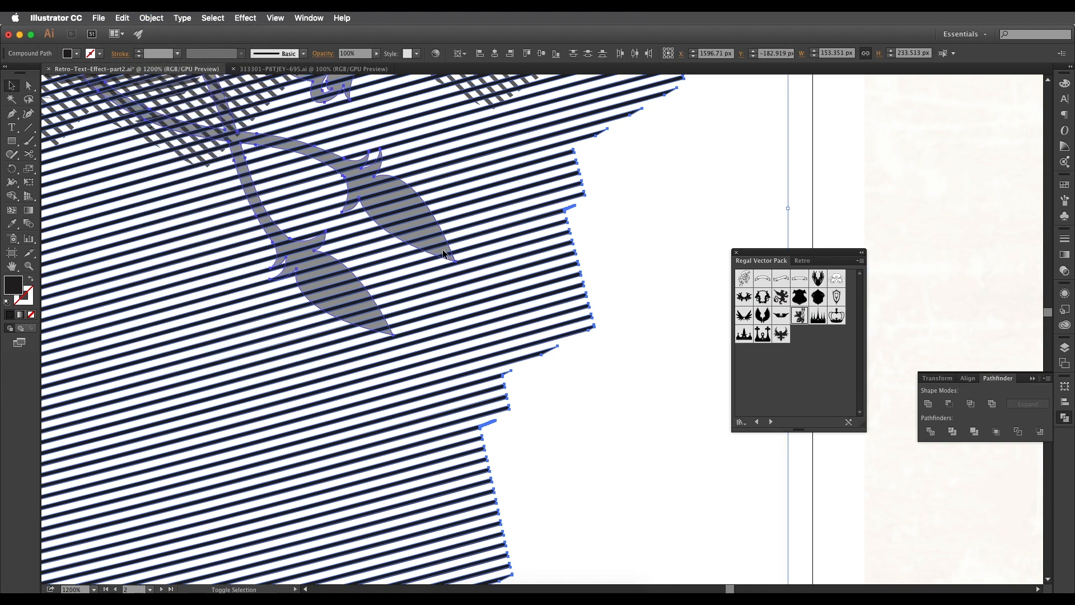
pyautogui.click(970, 403)
pyautogui.scroll(4, 560, 258)
pyautogui.hscroll(-2, 560, 258)
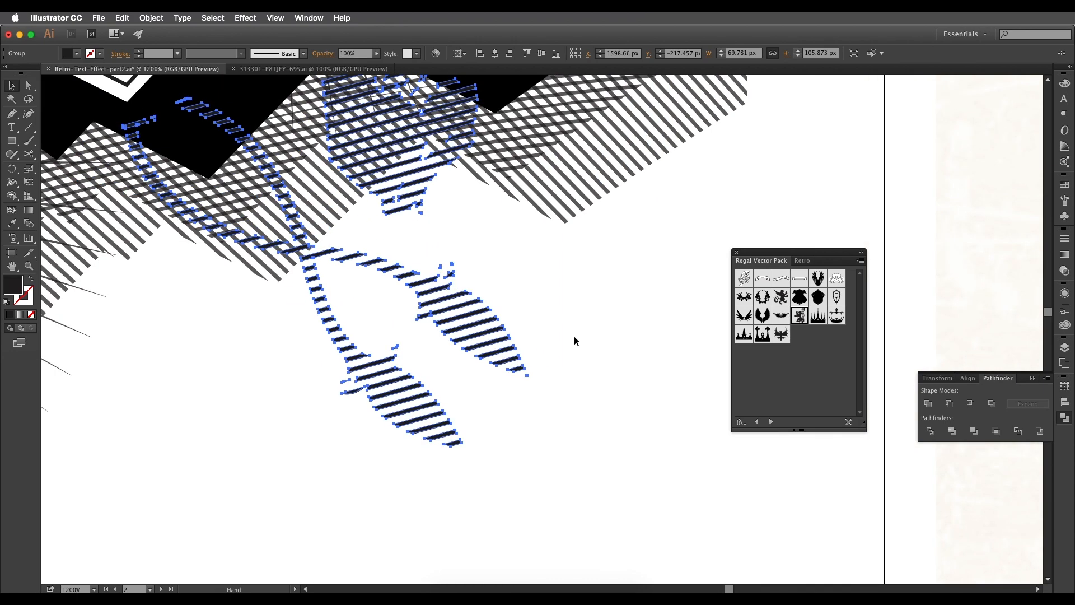
pyautogui.click(372, 54)
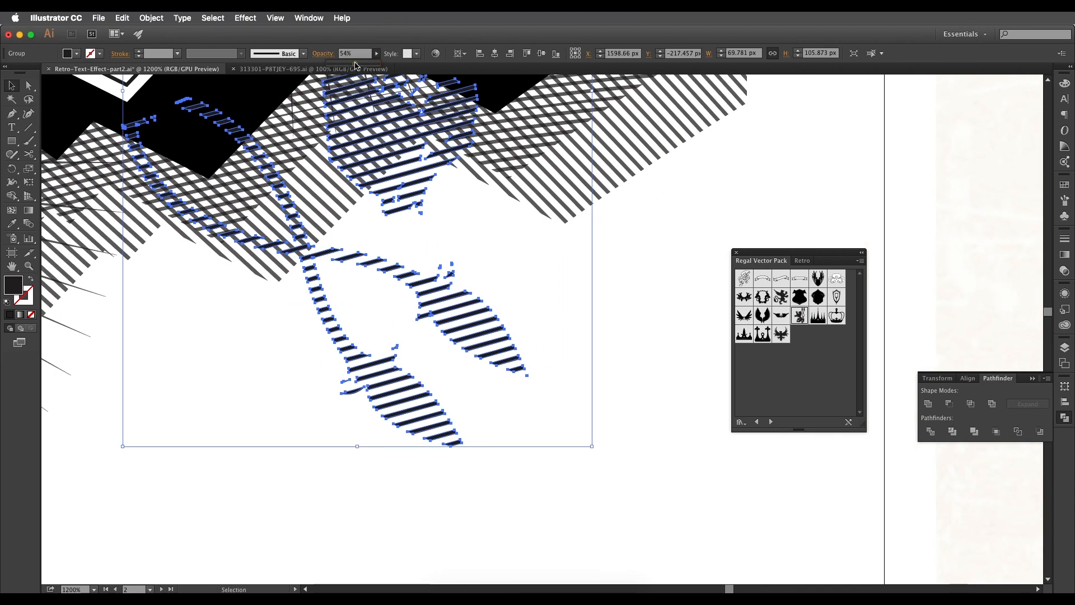
pyautogui.click(238, 322)
# Step: Examine the line-shaded lion ornament around the "Med" lettering and compare it with the reference artwork
pyautogui.scroll(-5, 414, 375)
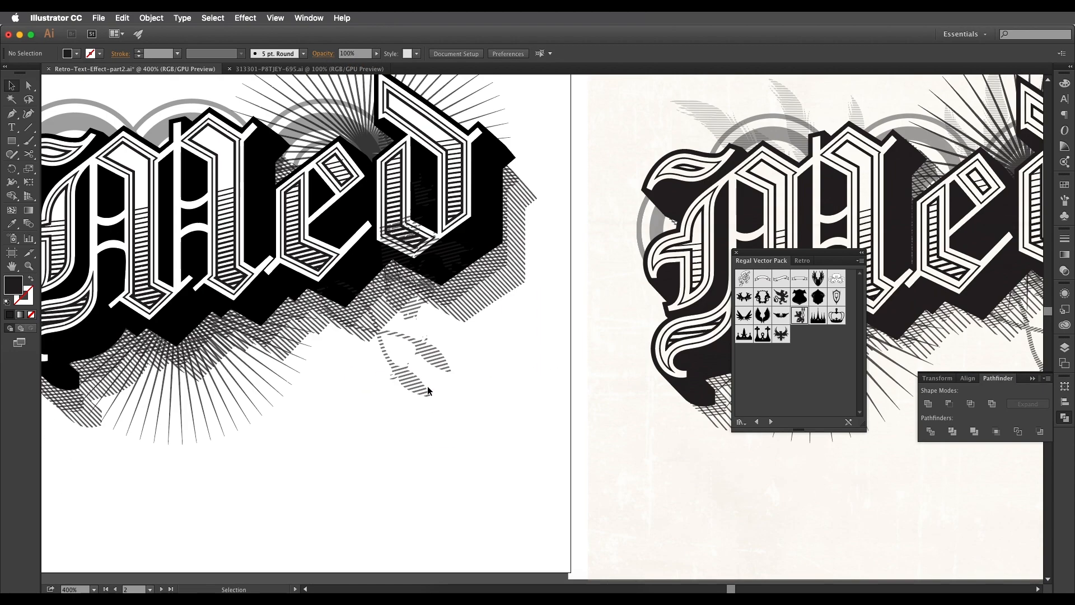
pyautogui.moveTo(477, 417); pyautogui.dragTo(451, 335)
pyautogui.moveTo(369, 267); pyautogui.dragTo(487, 297)
pyautogui.scroll(2, 472, 300)
pyautogui.moveTo(415, 238); pyautogui.dragTo(434, 378)
pyautogui.moveTo(351, 319); pyautogui.dragTo(484, 243)
pyautogui.scroll(1, 484, 244)
pyautogui.scroll(-5, 485, 243)
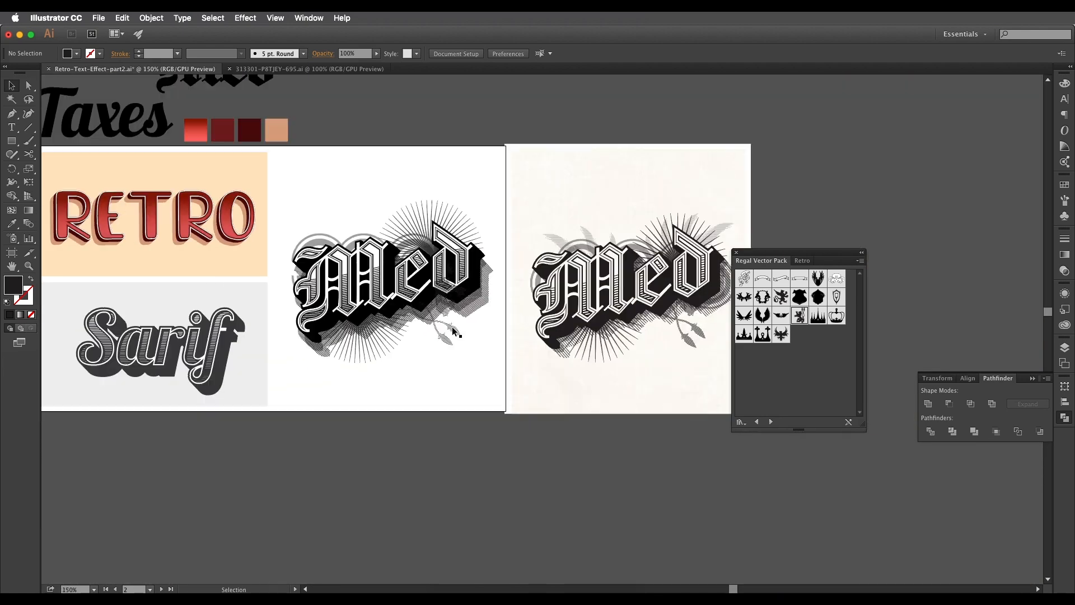
pyautogui.moveTo(454, 322); pyautogui.dragTo(428, 293)
pyautogui.scroll(3, 354, 265)
pyautogui.scroll(-1, 455, 271)
pyautogui.scroll(-1, 406, 302)
# Step: Switch to Finder, locate the old grunge vintage texture in the Part2 folder and place it into the Illustrator document
pyautogui.click(446, 585)
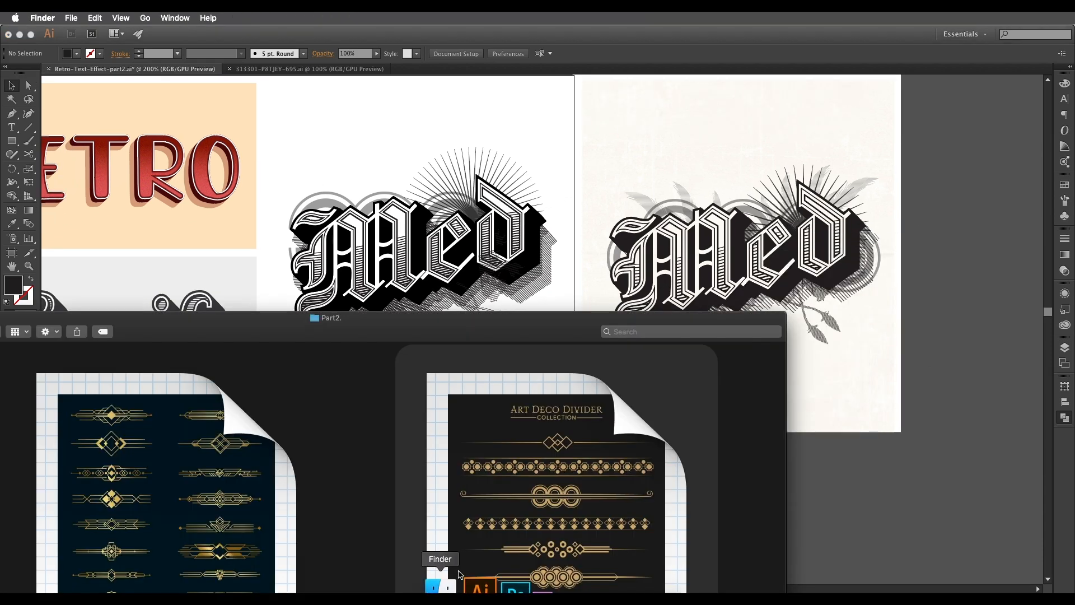
pyautogui.moveTo(350, 324); pyautogui.dragTo(555, 171)
pyautogui.scroll(-10, 596, 334)
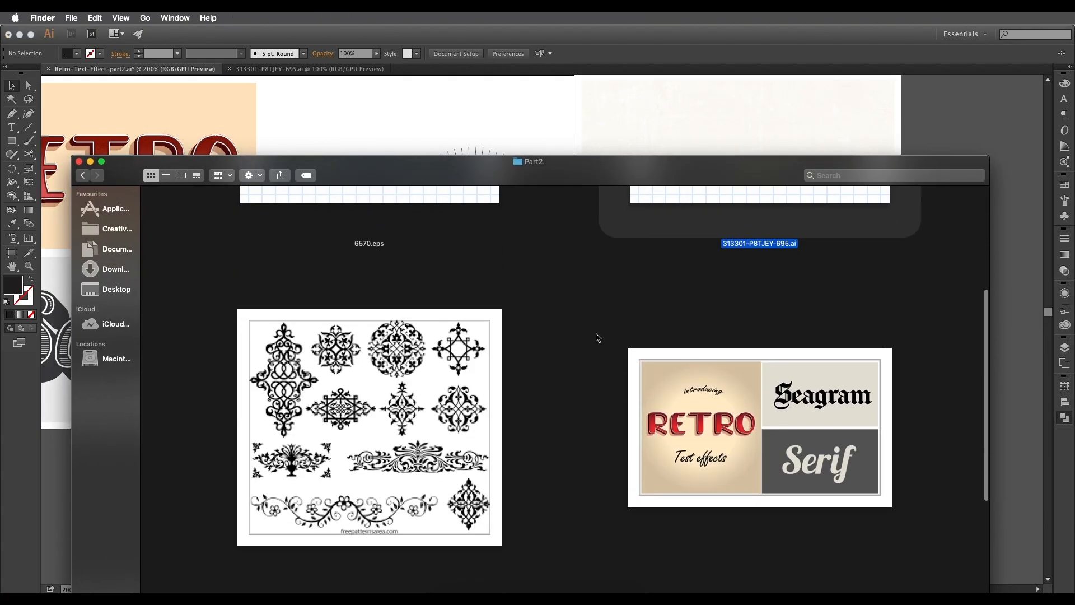
pyautogui.moveTo(694, 168); pyautogui.dragTo(671, 91)
pyautogui.click(740, 380)
pyautogui.moveTo(772, 417); pyautogui.dragTo(961, 345)
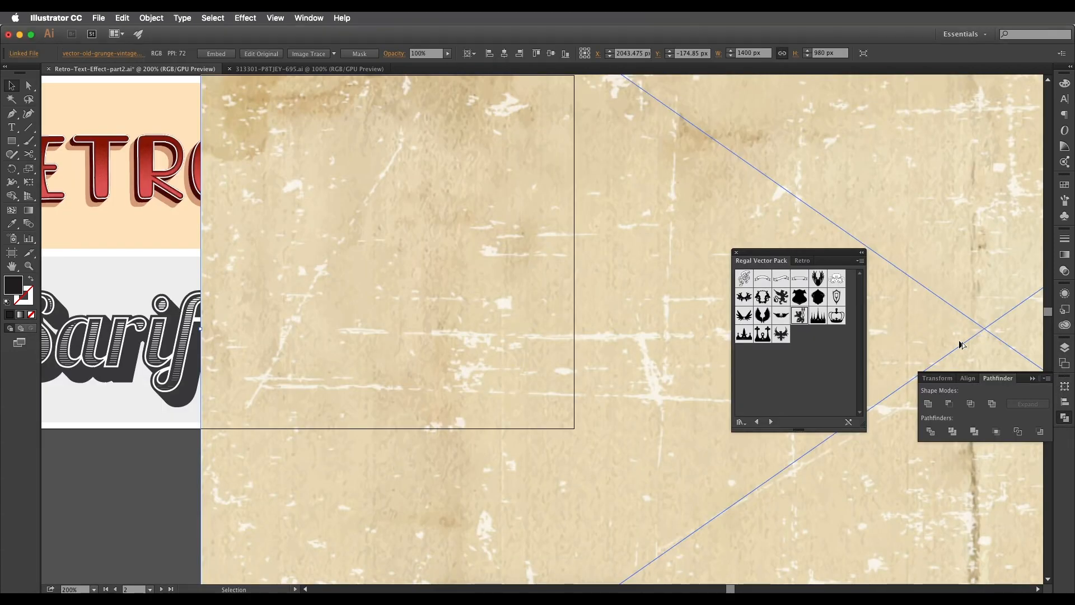
# Step: Turn the grunge texture to portrait, scale it to about 411 by 492 px and position it over the "Med" panel
pyautogui.scroll(-3, 961, 345)
pyautogui.moveTo(793, 193); pyautogui.dragTo(343, 187)
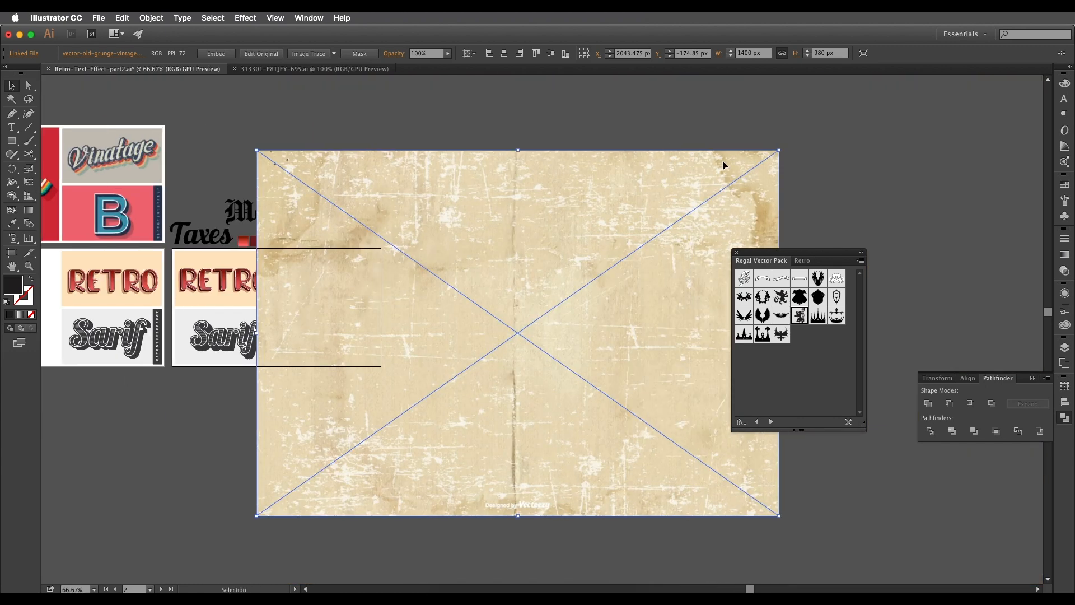
pyautogui.moveTo(780, 150); pyautogui.dragTo(728, 187)
pyautogui.moveTo(335, 470); pyautogui.dragTo(359, 278)
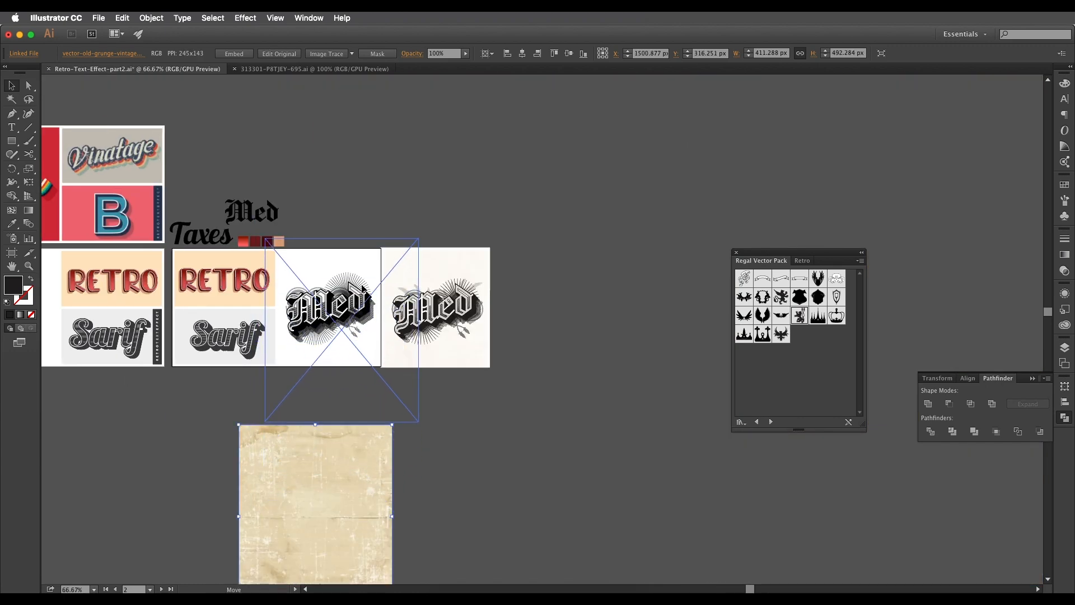
pyautogui.scroll(2, 358, 278)
pyautogui.press('alt+super+[')
# Step: Draw a rectangle of about 252 by 281 px over the texture and fill it with green
pyautogui.click(12, 141)
pyautogui.moveTo(187, 231); pyautogui.dragTo(399, 467)
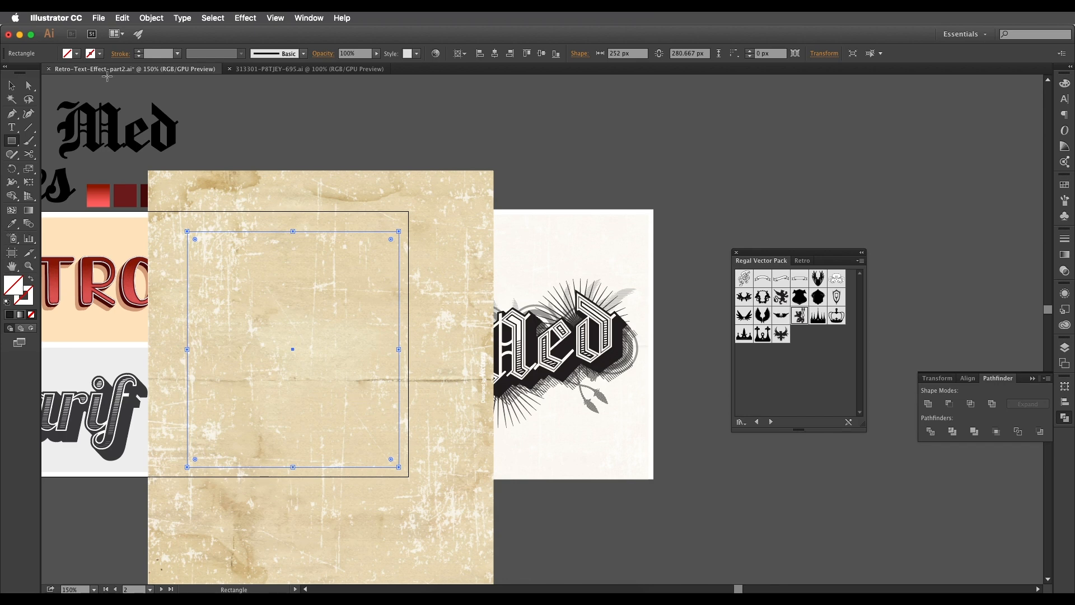
pyautogui.click(76, 54)
pyautogui.click(58, 75)
pyautogui.press('Escape')
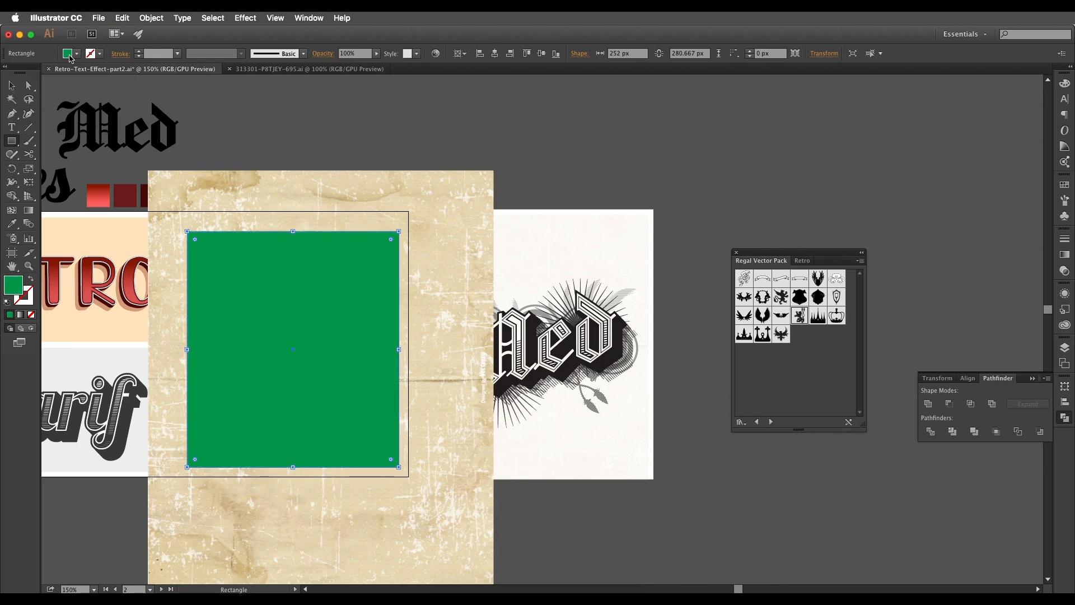
# Step: Make a clipping mask from the green rectangle and the grunge texture
pyautogui.press('v')
pyautogui.keyDown('shift'); pyautogui.click(289, 222); pyautogui.keyUp('shift')
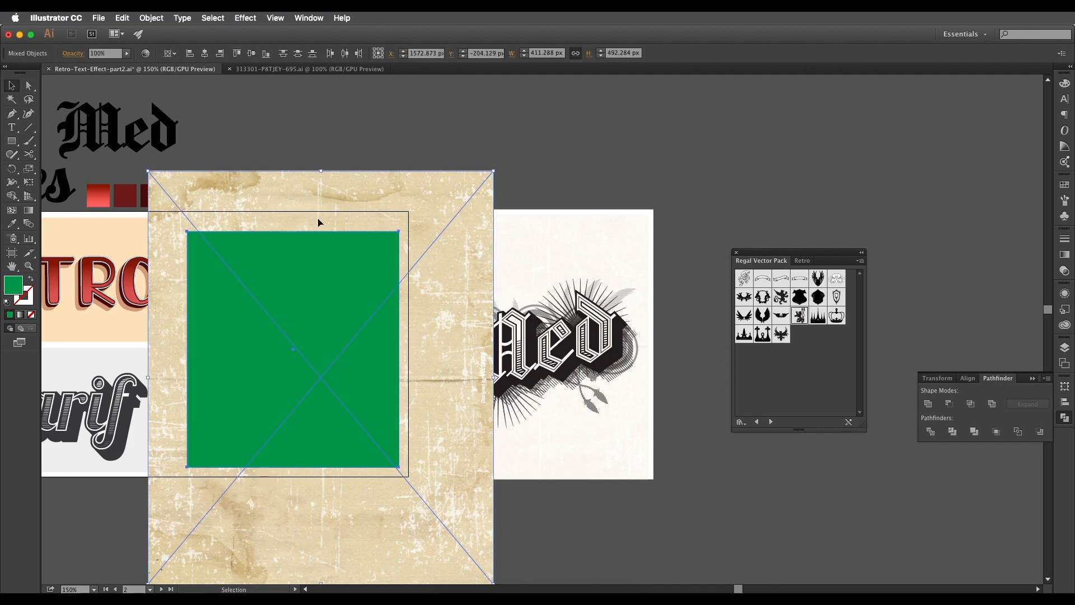
pyautogui.rightClick(319, 222)
pyautogui.click(368, 284)
# Step: Isolate the clip group and enlarge its clipping rectangle to about 265 by 297 px to fill the "Med" panel
pyautogui.hscroll(-5, 490, 270)
pyautogui.scroll(-2, 489, 270)
pyautogui.doubleClick(356, 175)
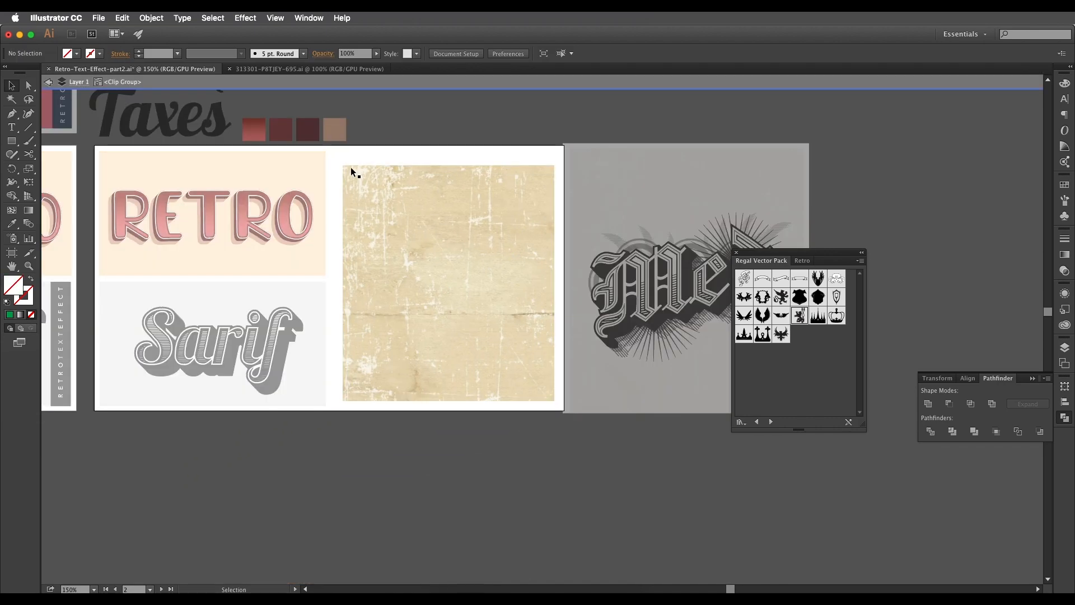
pyautogui.click(344, 169)
pyautogui.click(342, 167)
pyautogui.moveTo(343, 165); pyautogui.dragTo(332, 153)
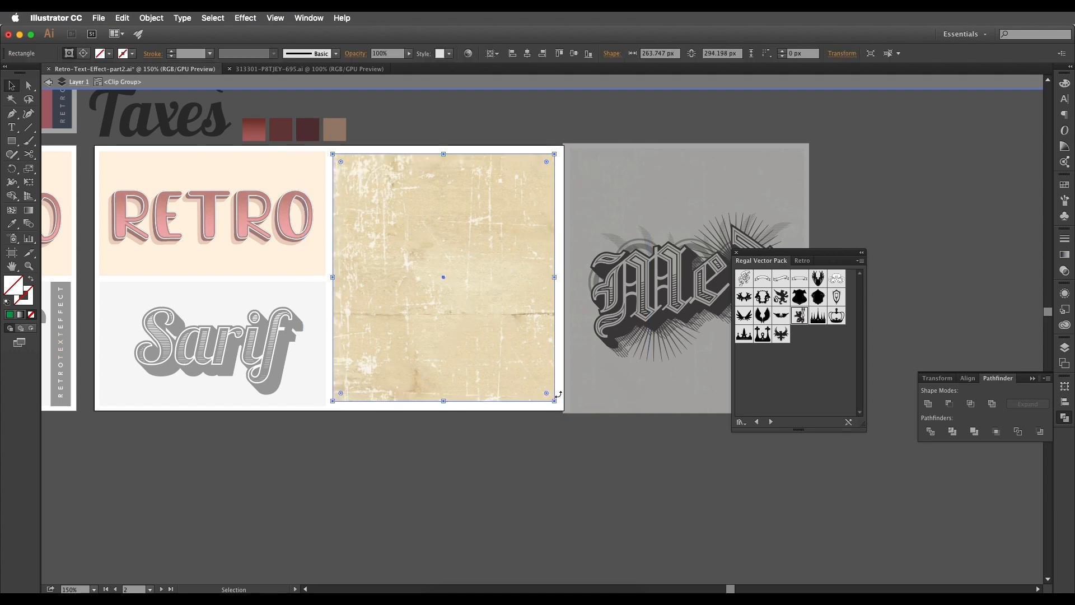
pyautogui.moveTo(555, 401); pyautogui.dragTo(557, 404)
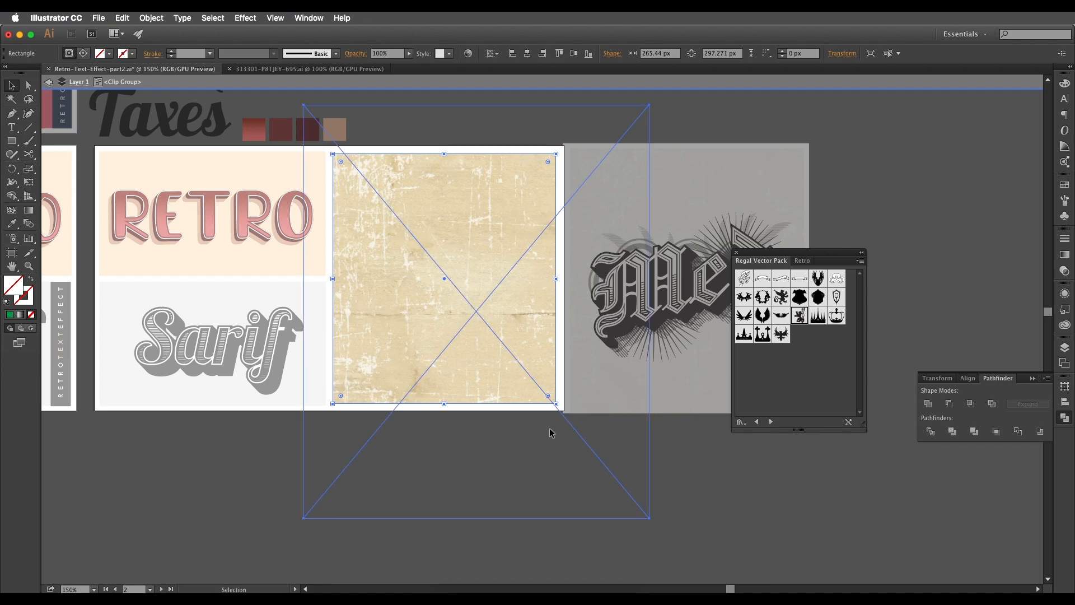
pyautogui.press('Escape')
# Step: Send the clipped paper texture backward behind the "Med" artwork
pyautogui.hotkey('ctrl', 'v')
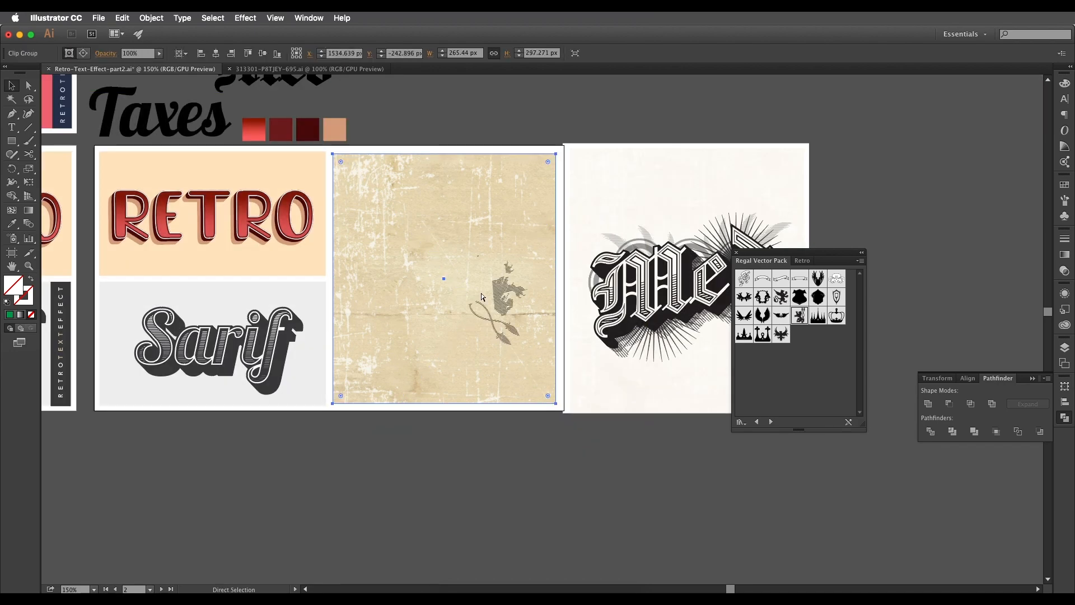
pyautogui.press('super+shift+a')
pyautogui.moveTo(482, 295)
pyautogui.mouseDown()
pyautogui.moveTo(506, 298)
pyautogui.moveTo(546, 241)
pyautogui.moveTo(491, 312)
pyautogui.mouseUp()
pyautogui.press('super+equal')
pyautogui.scroll(-2, 469, 276)
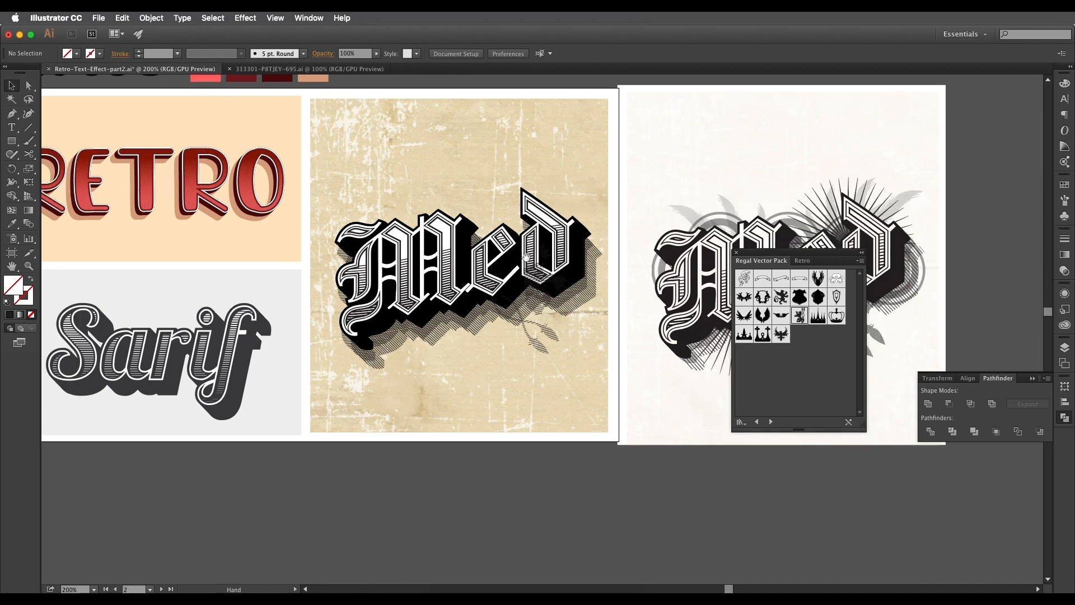
# Step: Give the whole "Med" artwork group a darkening blending mode so the paper texture shows through its white areas
pyautogui.moveTo(388, 163); pyautogui.dragTo(354, 157)
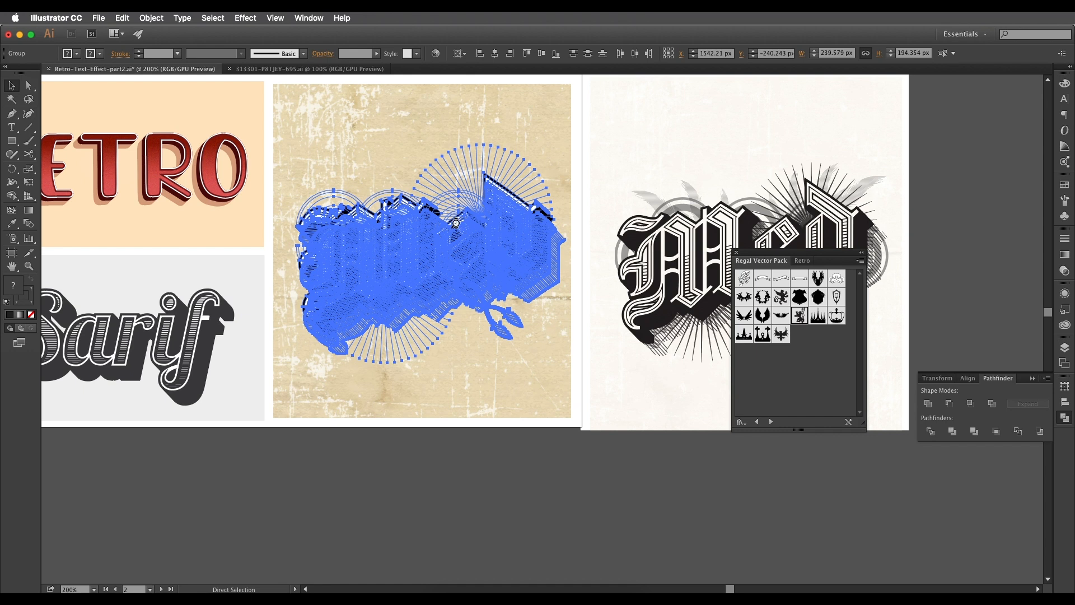
pyautogui.press('v')
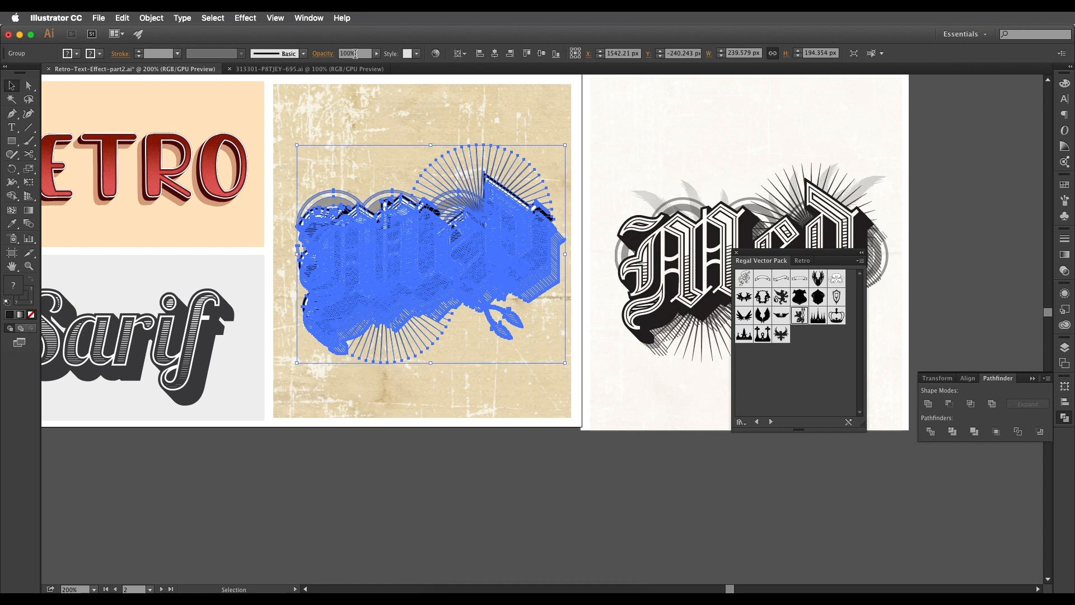
pyautogui.click(323, 53)
pyautogui.click(229, 72)
pyautogui.click(238, 113)
pyautogui.click(359, 436)
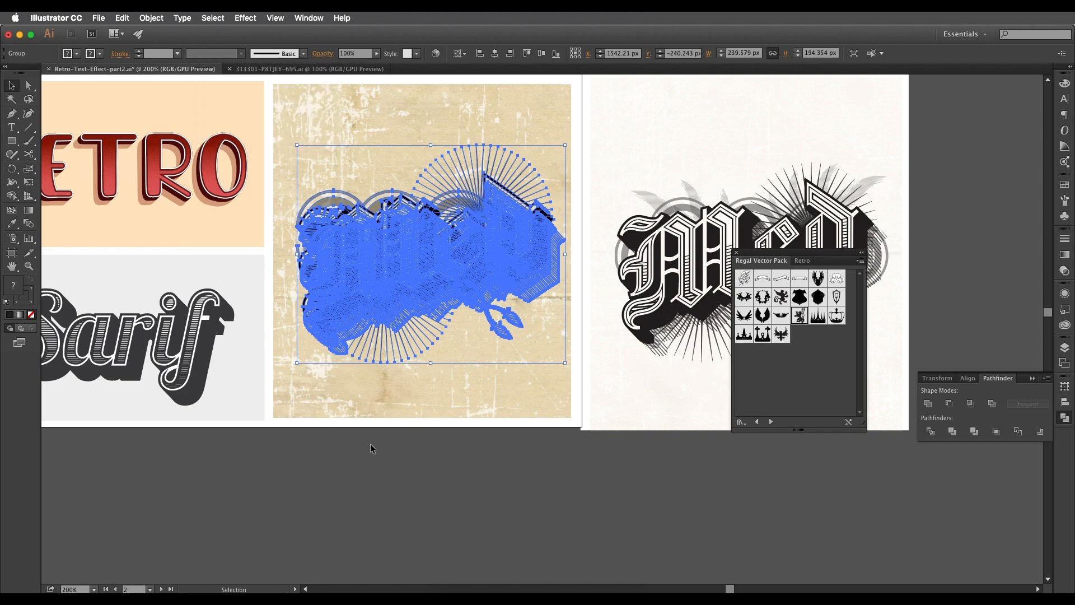
pyautogui.click(385, 455)
# Step: Reduce the opacity of the clipped paper texture behind the "Med" artwork to 27%
pyautogui.scroll(1, 442, 283)
pyautogui.scroll(2, 442, 281)
pyautogui.moveTo(446, 288); pyautogui.dragTo(392, 247)
pyautogui.scroll(-2, 412, 257)
pyautogui.moveTo(468, 104); pyautogui.dragTo(441, 152)
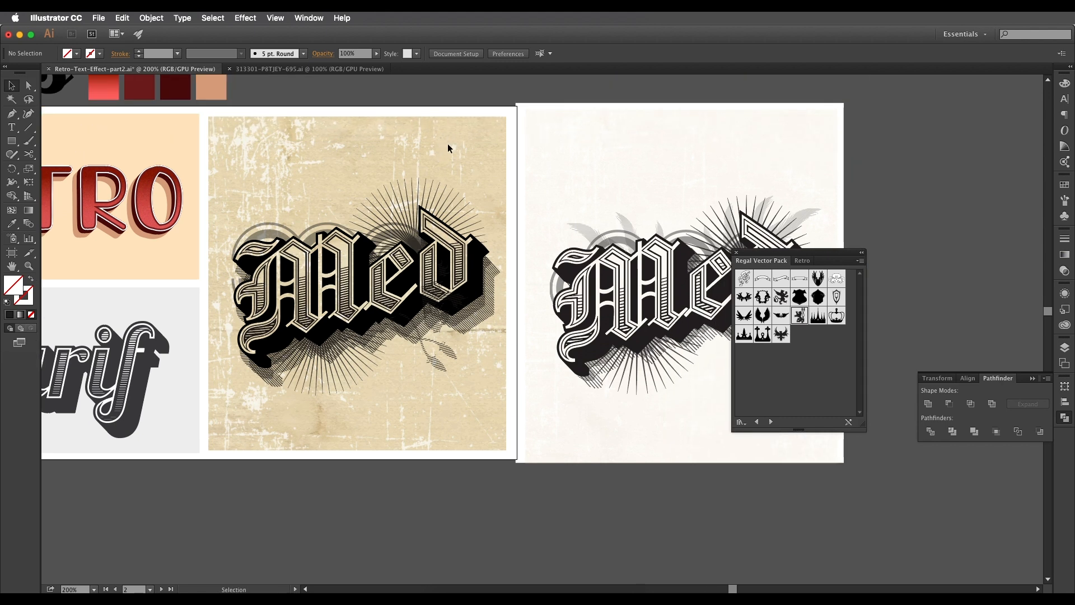
pyautogui.click(469, 139)
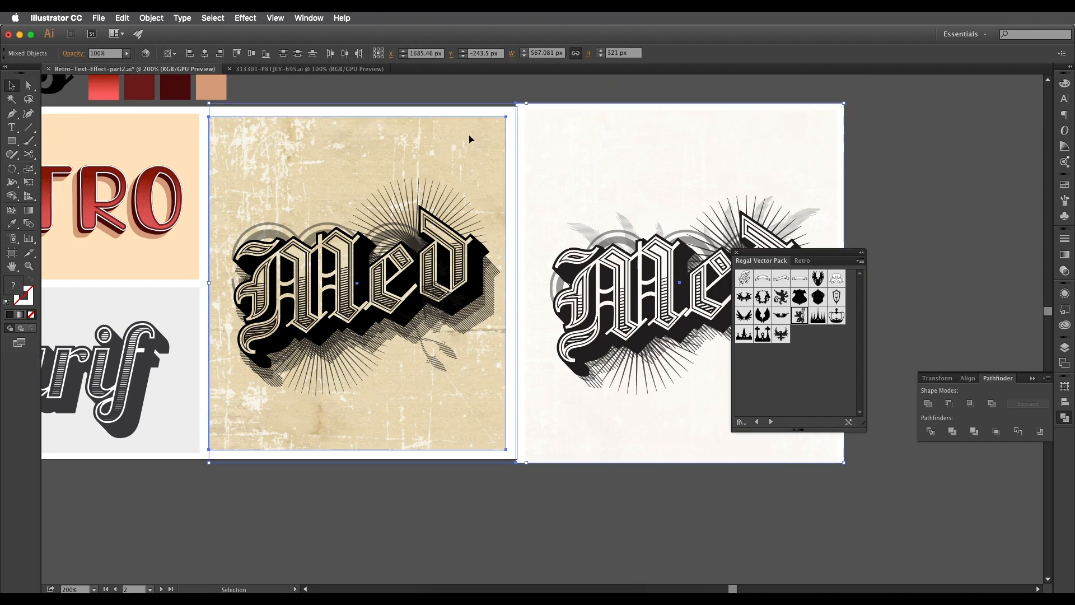
pyautogui.click(435, 124)
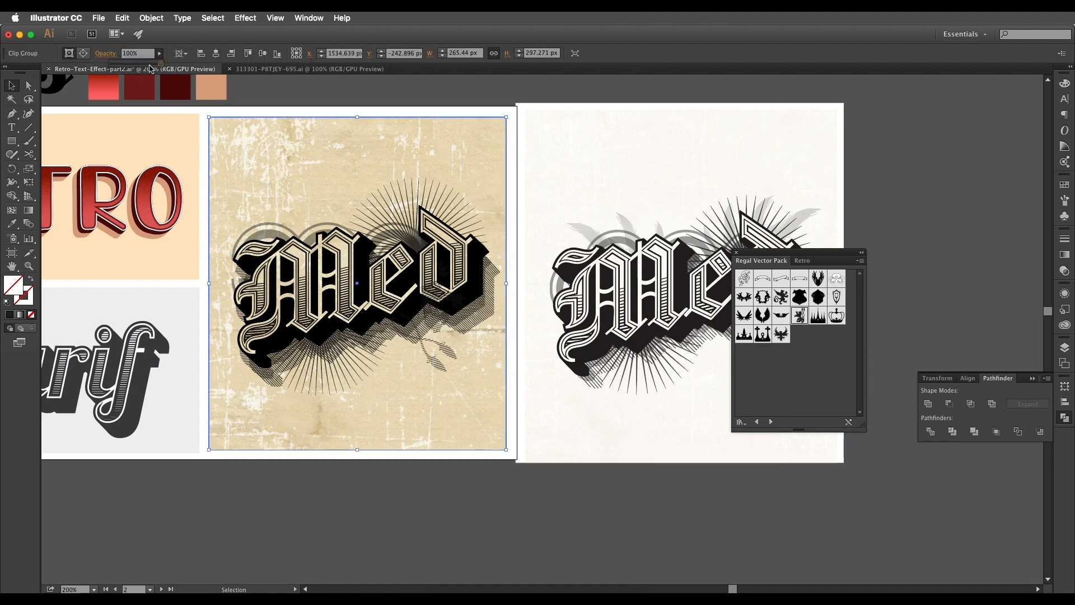
pyautogui.moveTo(139, 67); pyautogui.dragTo(136, 68)
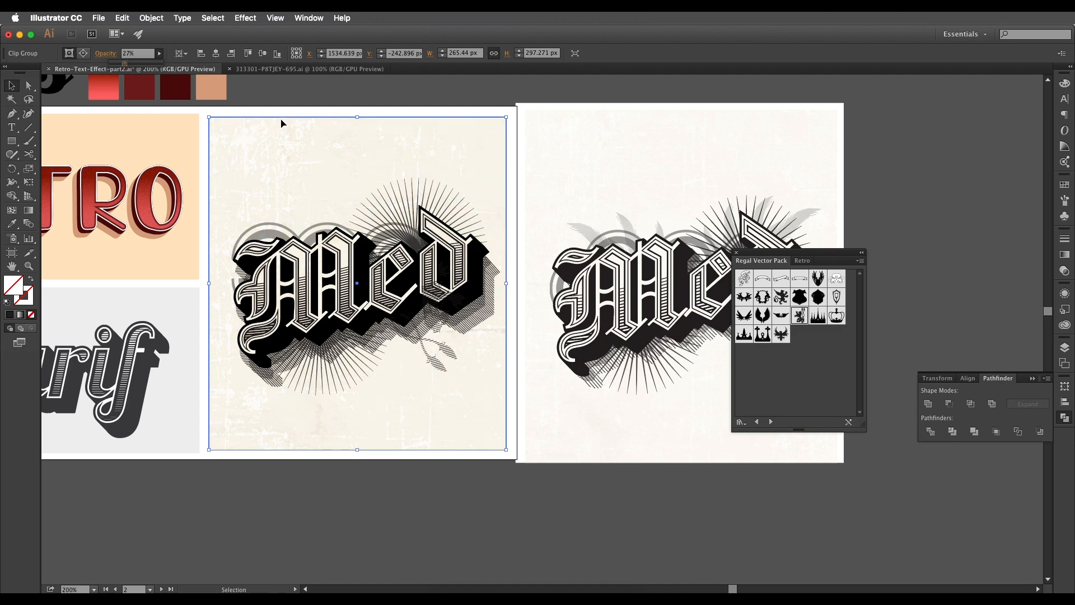
pyautogui.click(313, 97)
pyautogui.scroll(-2, 448, 213)
pyautogui.scroll(-2, 463, 221)
pyautogui.scroll(1, 513, 228)
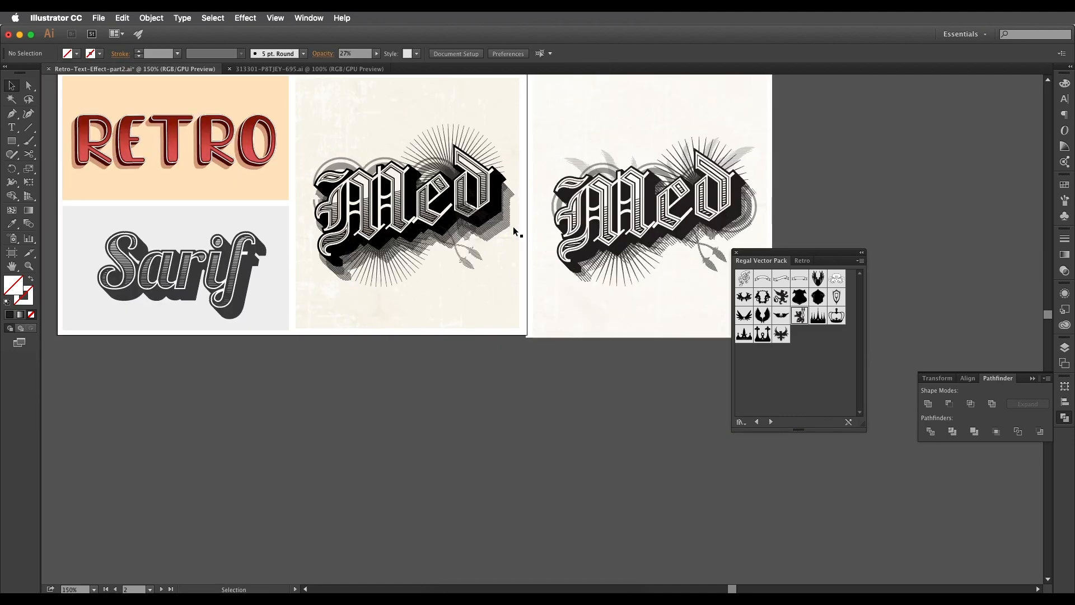
# Step: Examine the finished "Med" artwork up close and at panel size, checking its line shadows, rings, sunbursts and paper texture
pyautogui.scroll(2, 515, 233)
pyautogui.scroll(-2, 564, 302)
pyautogui.scroll(3, 554, 305)
pyautogui.moveTo(533, 311); pyautogui.dragTo(545, 301)
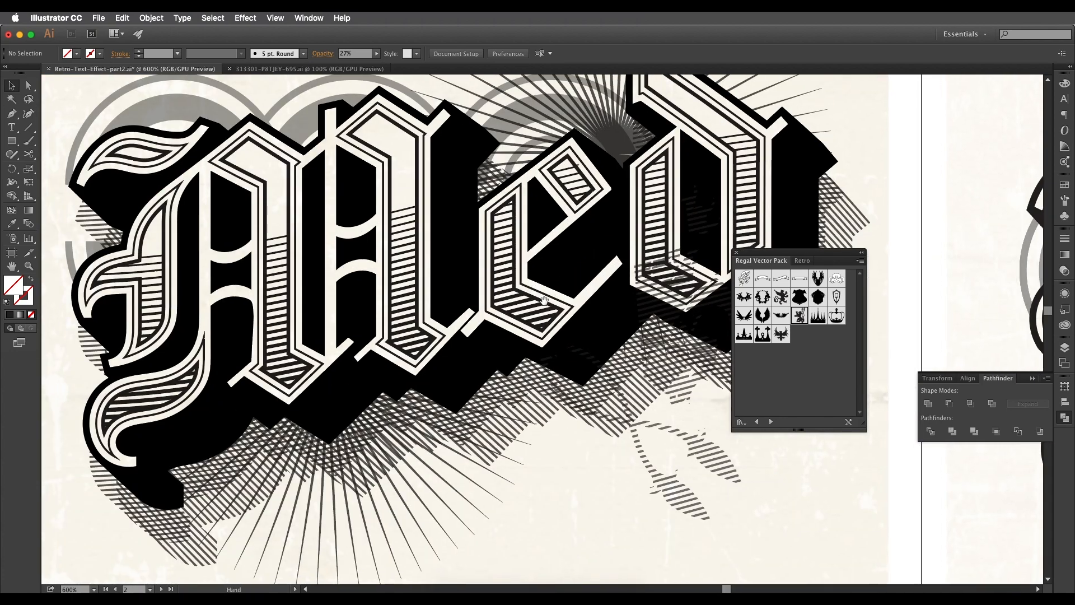
pyautogui.scroll(-5, 545, 304)
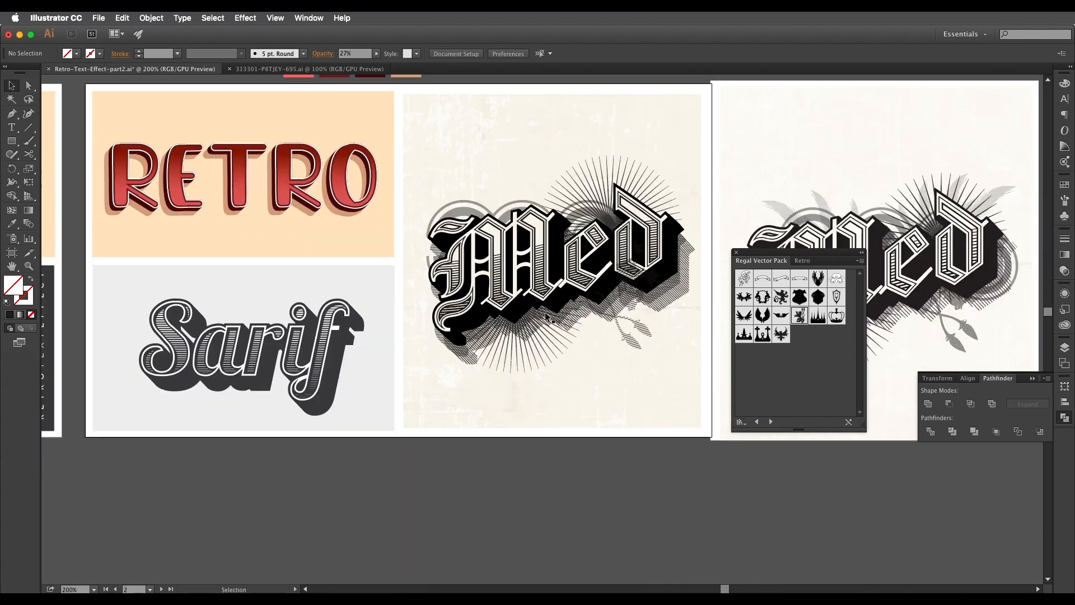
pyautogui.moveTo(560, 291); pyautogui.dragTo(504, 323)
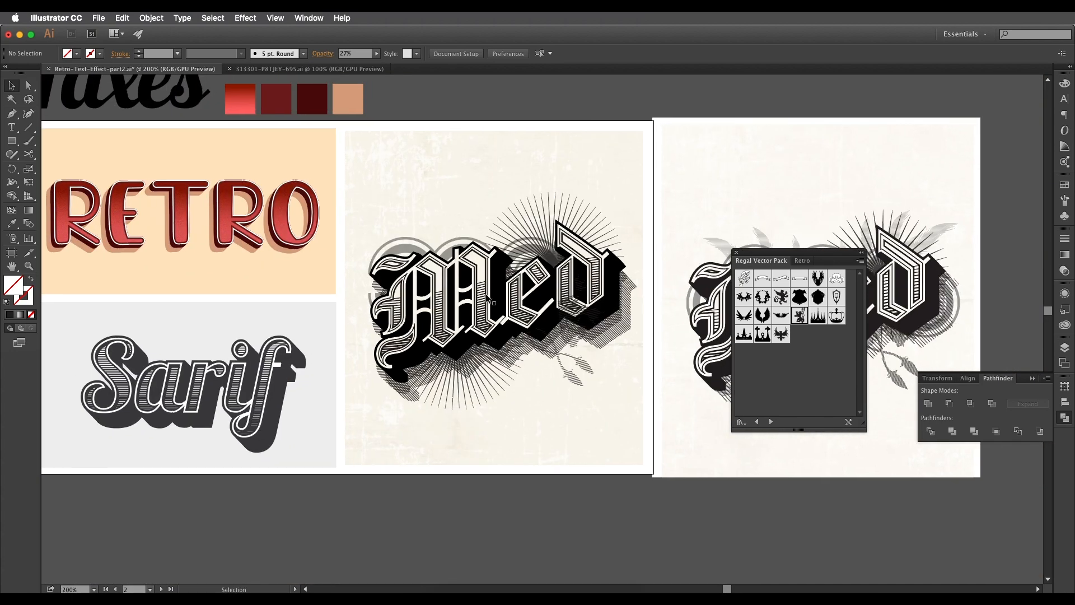
pyautogui.scroll(2, 486, 297)
pyautogui.scroll(2, 436, 316)
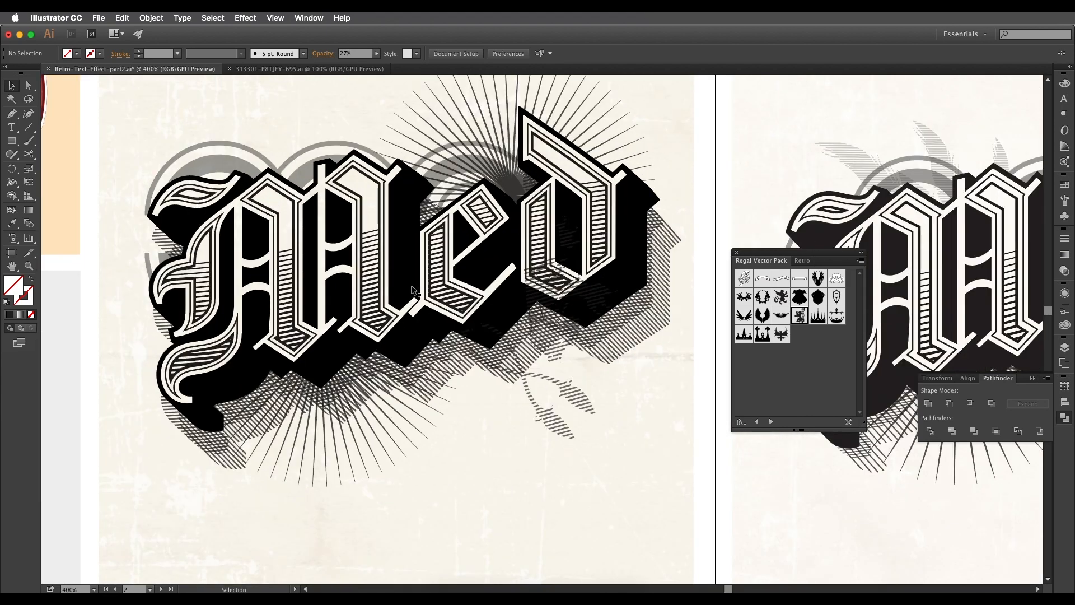
pyautogui.scroll(1, 412, 289)
pyautogui.moveTo(399, 283); pyautogui.dragTo(465, 315)
pyautogui.scroll(-2, 451, 313)
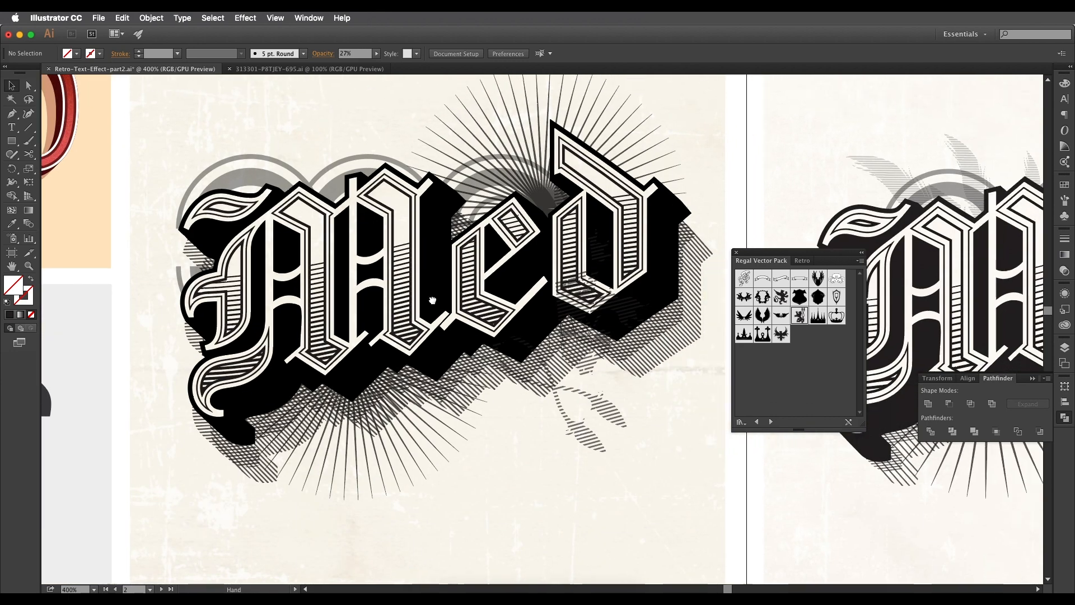
pyautogui.moveTo(432, 301); pyautogui.dragTo(444, 278)
pyautogui.moveTo(182, 302); pyautogui.dragTo(614, 403)
pyautogui.scroll(-3, 389, 300)
pyautogui.moveTo(335, 200); pyautogui.dragTo(623, 388)
pyautogui.moveTo(560, 309); pyautogui.dragTo(364, 177)
pyautogui.moveTo(580, 303); pyautogui.dragTo(267, 84)
pyautogui.scroll(1, 510, 249)
pyautogui.moveTo(350, 160); pyautogui.dragTo(377, 238)
pyautogui.scroll(2, 526, 274)
pyautogui.hscroll(2, 534, 277)
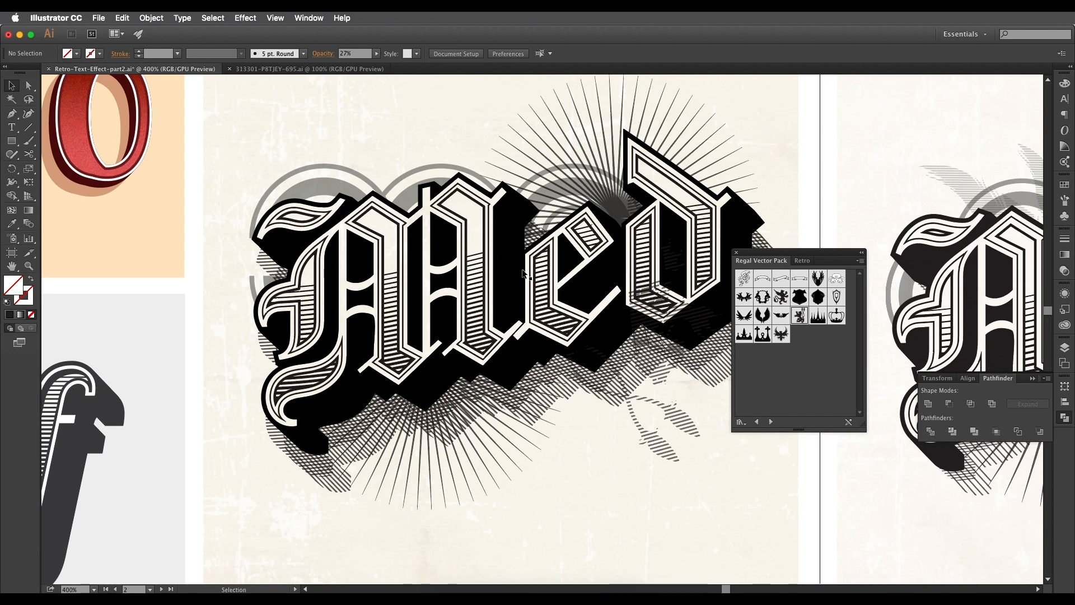
pyautogui.scroll(-4, 524, 276)
pyautogui.scroll(3, 527, 279)
pyautogui.scroll(-1, 531, 284)
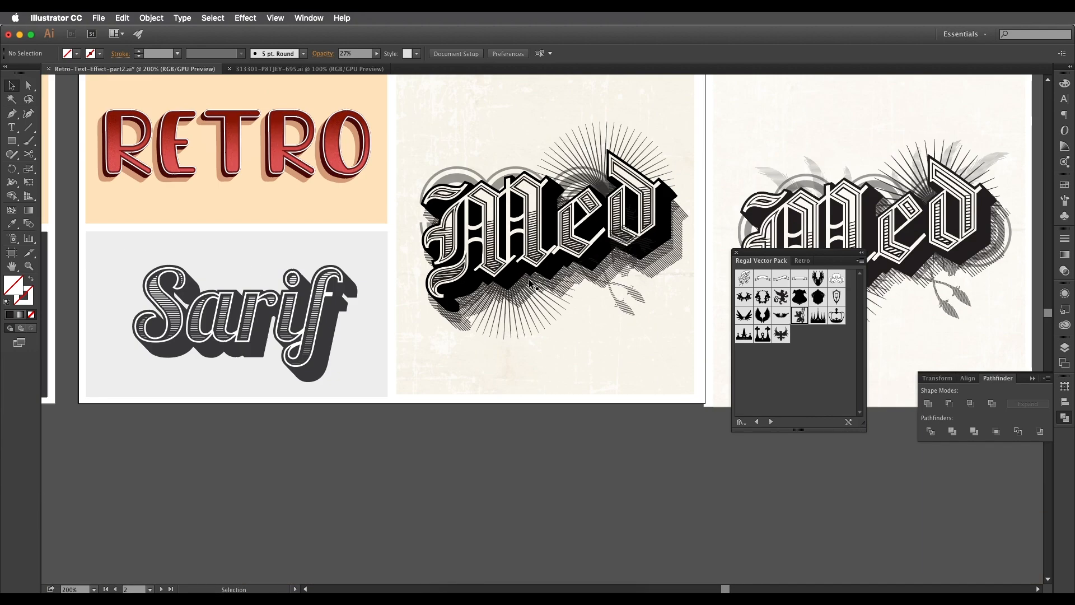
pyautogui.scroll(-1, 531, 285)
pyautogui.scroll(3, 493, 277)
pyautogui.scroll(-3, 446, 273)
pyautogui.scroll(1, 529, 315)
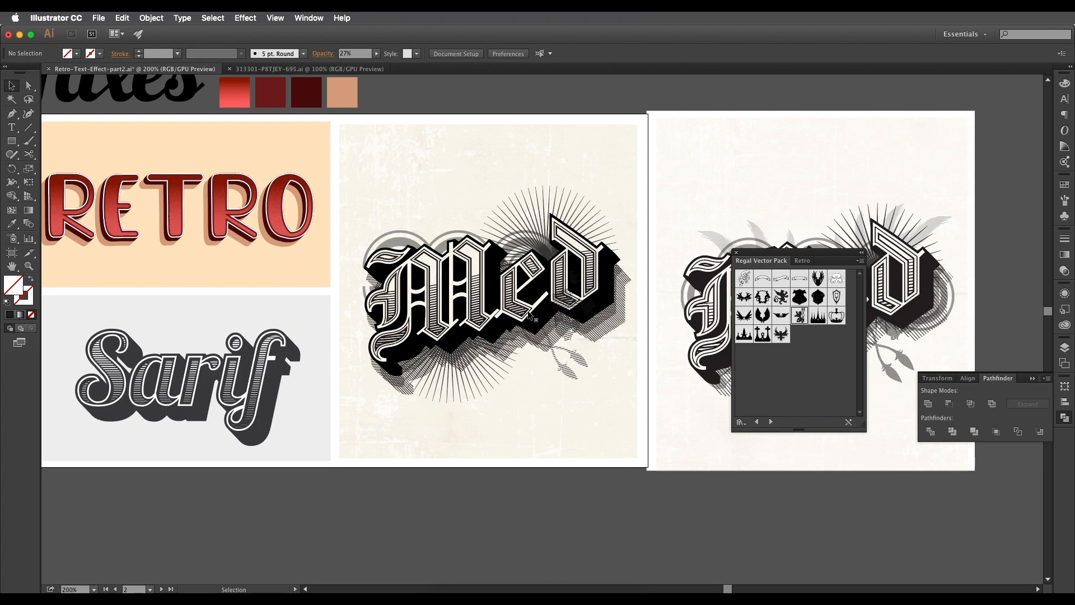
pyautogui.scroll(4, 529, 315)
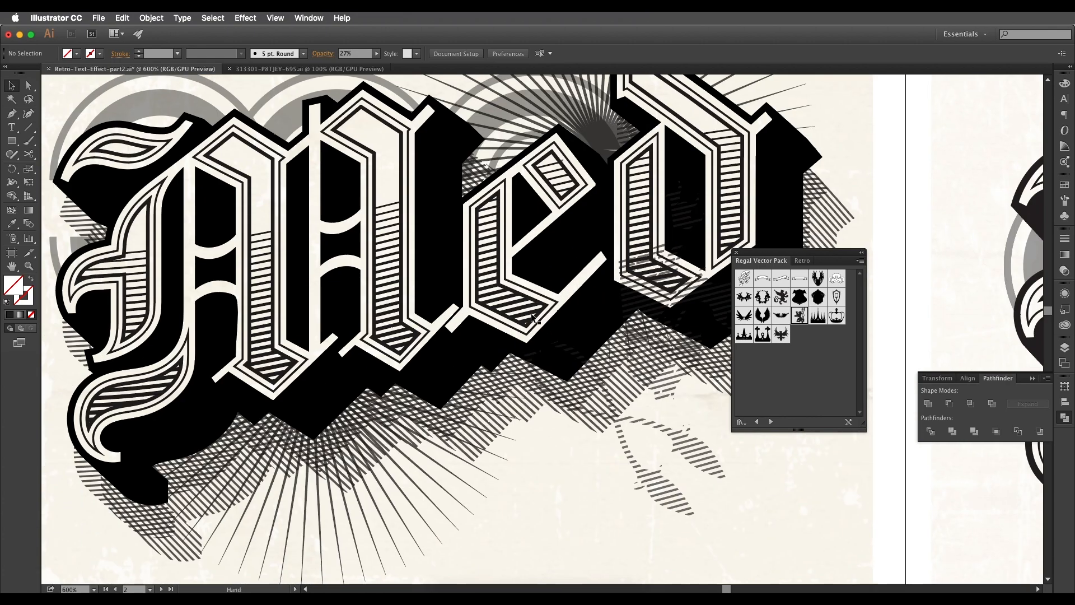
pyautogui.scroll(-4, 530, 315)
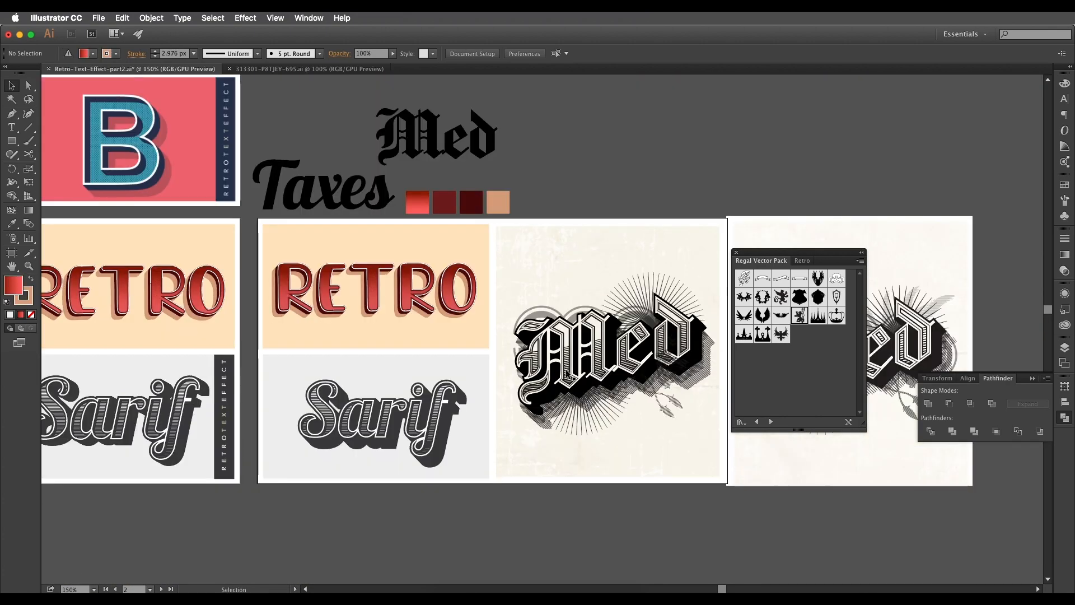
pyautogui.scroll(3, 568, 374)
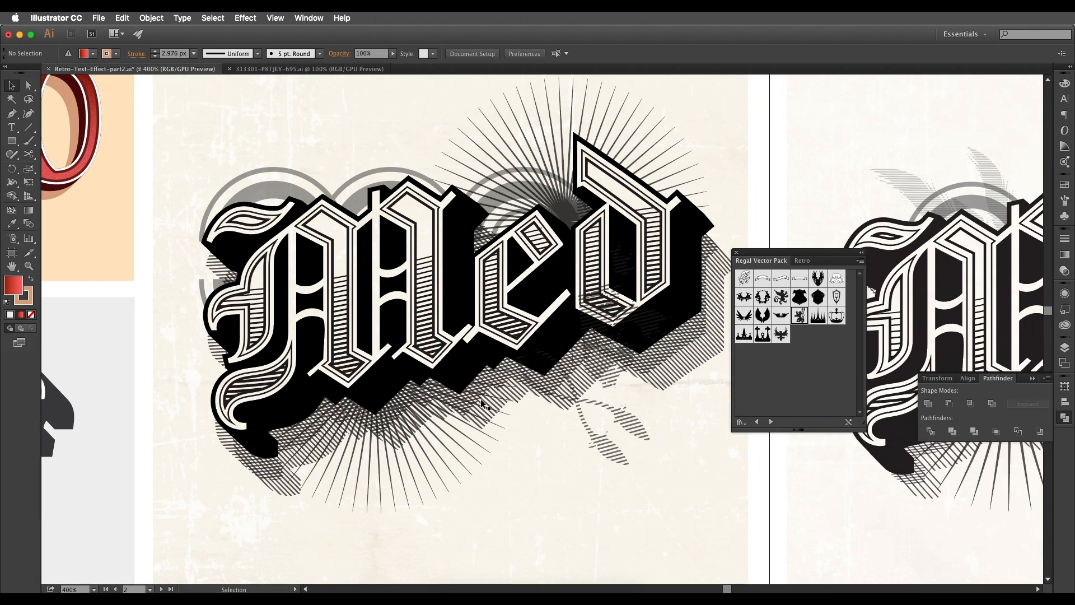
pyautogui.scroll(-5, 481, 404)
# Step: Inspect the "RETRO" text effect up close, looking at its grainy red gradient, white outline and layered shadows
pyautogui.scroll(5, 452, 297)
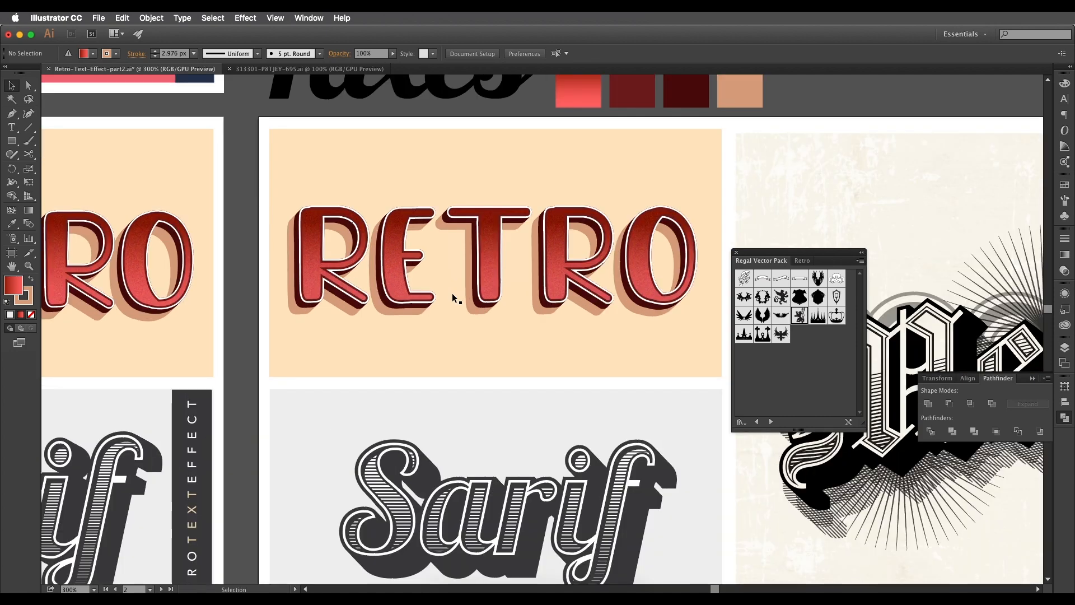
pyautogui.hscroll(2, 452, 293)
pyautogui.scroll(1, 452, 294)
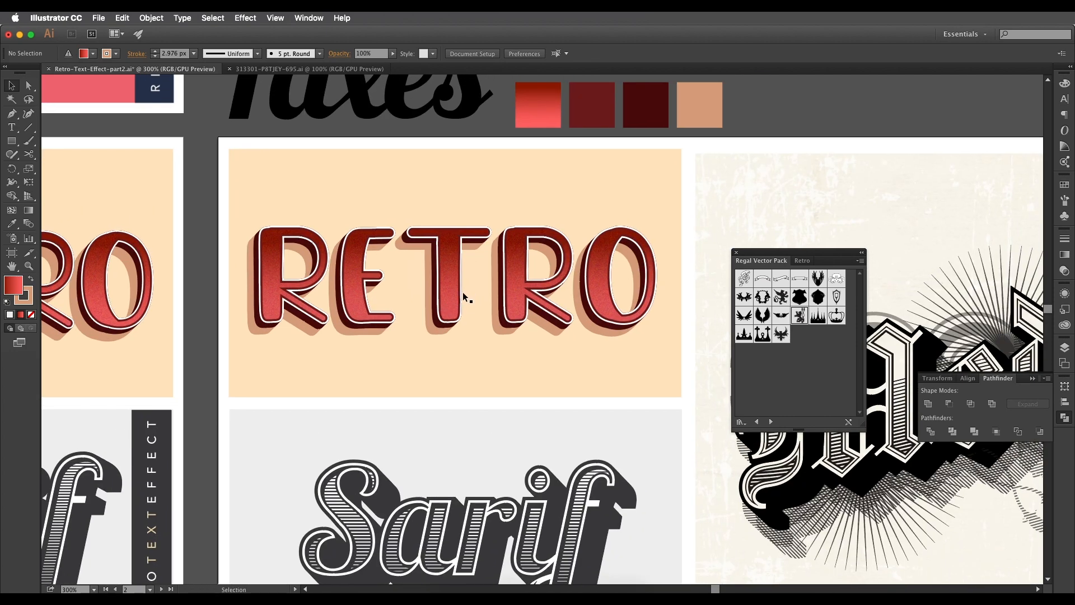
pyautogui.scroll(4, 460, 292)
pyautogui.moveTo(461, 283); pyautogui.dragTo(507, 298)
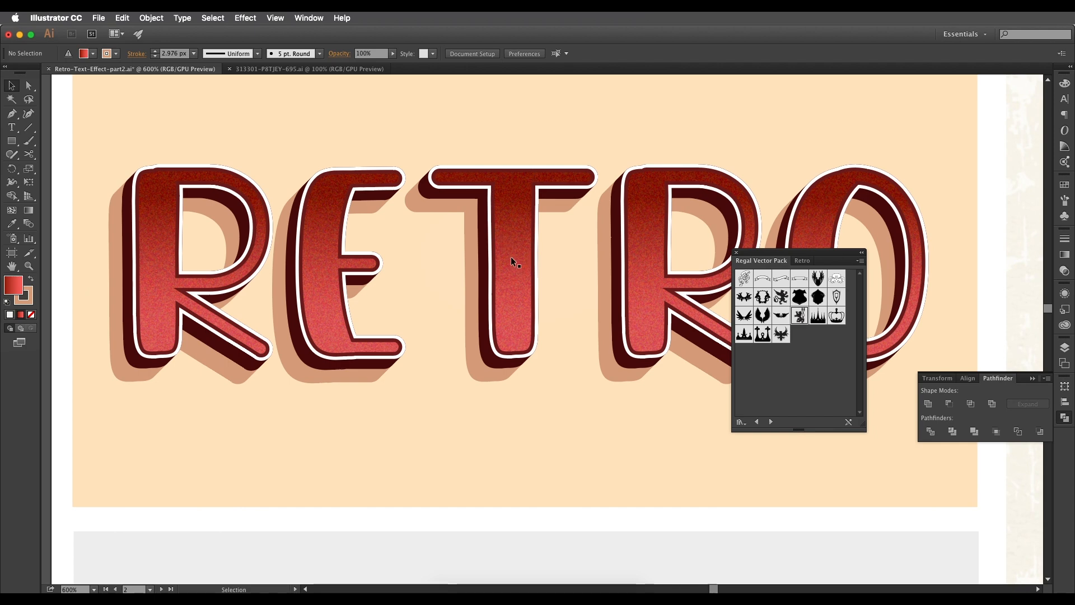
pyautogui.scroll(1, 504, 246)
pyautogui.scroll(1, 497, 247)
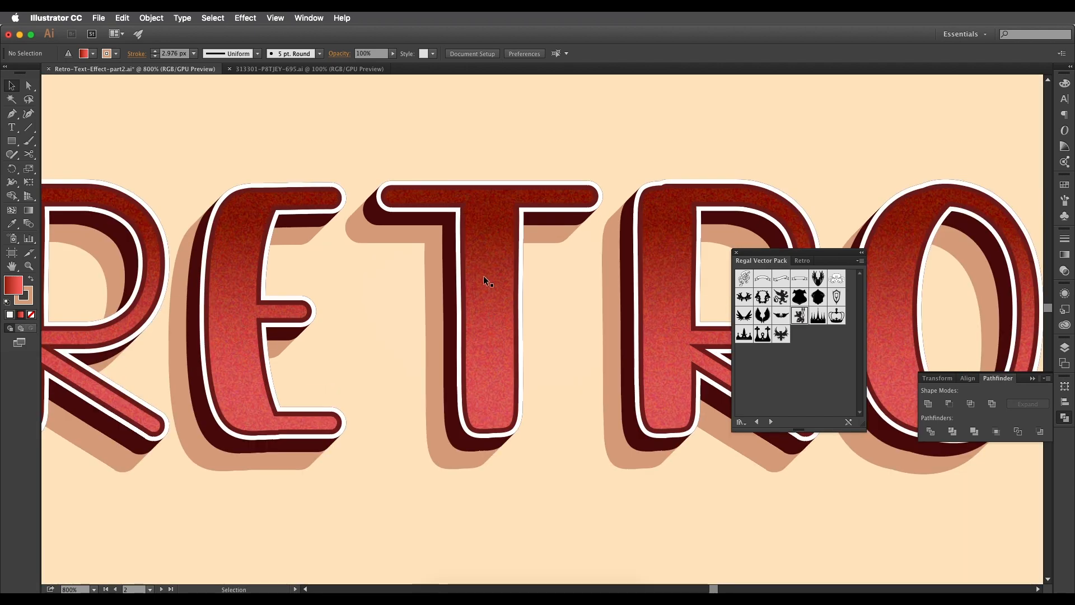
# Step: Inspect the "Sarif" text effect up close, looking at its horizontal line shading, white outline and dark extruded shadow
pyautogui.scroll(-4, 502, 304)
pyautogui.moveTo(531, 375); pyautogui.dragTo(507, 224)
pyautogui.scroll(3, 487, 315)
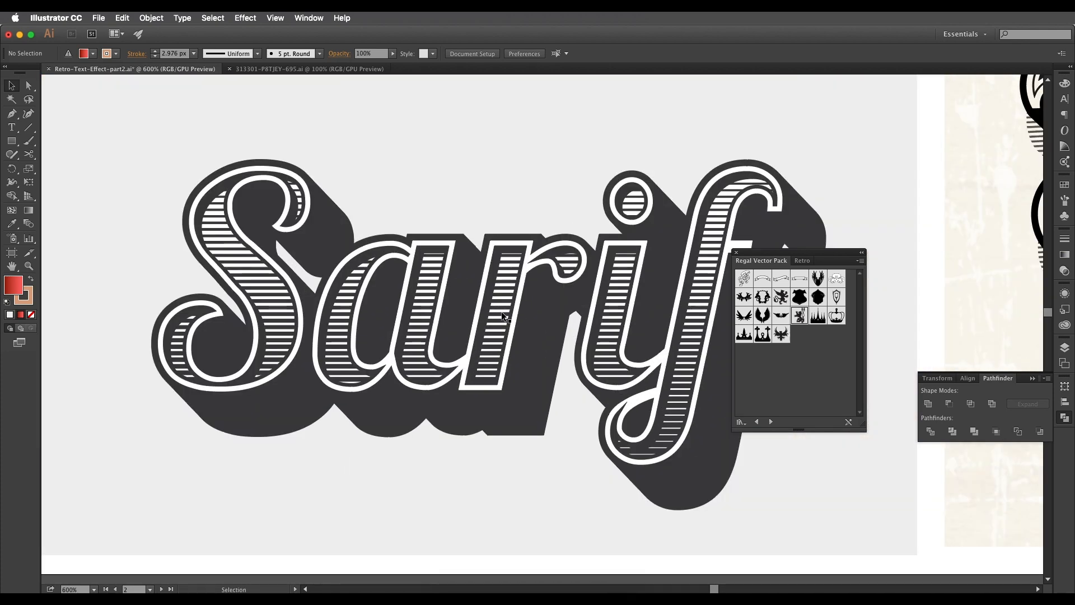
pyautogui.scroll(-2, 501, 312)
pyautogui.scroll(1, 477, 260)
pyautogui.moveTo(501, 312); pyautogui.dragTo(489, 282)
pyautogui.scroll(1, 400, 306)
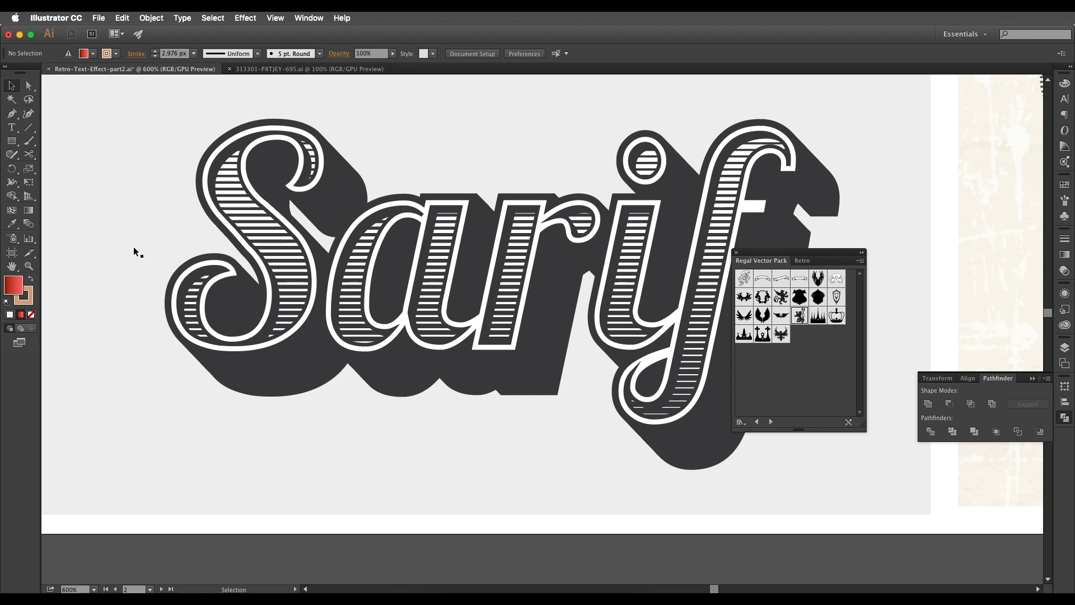
pyautogui.press('super+minus')
pyautogui.press('super+minus')
pyautogui.click(756, 238)
pyautogui.moveTo(728, 302); pyautogui.dragTo(488, 320)
pyautogui.press('super+equal')
pyautogui.moveTo(416, 347); pyautogui.dragTo(533, 312)
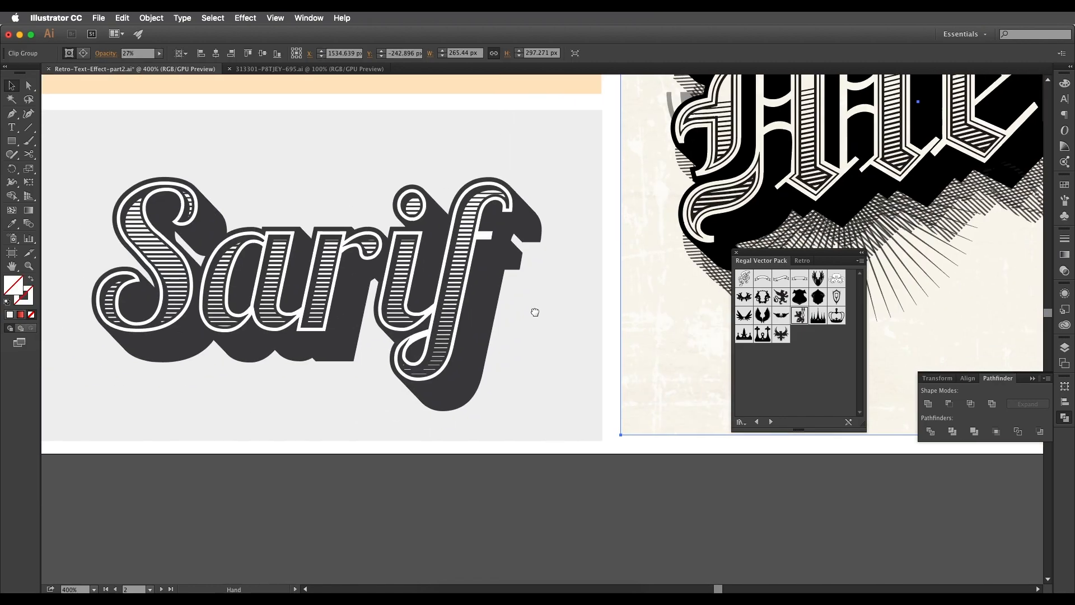
# Step: Deselect the paper texture clip group and review the "Med" panel's lettering and background blend once more
pyautogui.press('super+minus')
pyautogui.moveTo(838, 152); pyautogui.dragTo(506, 306)
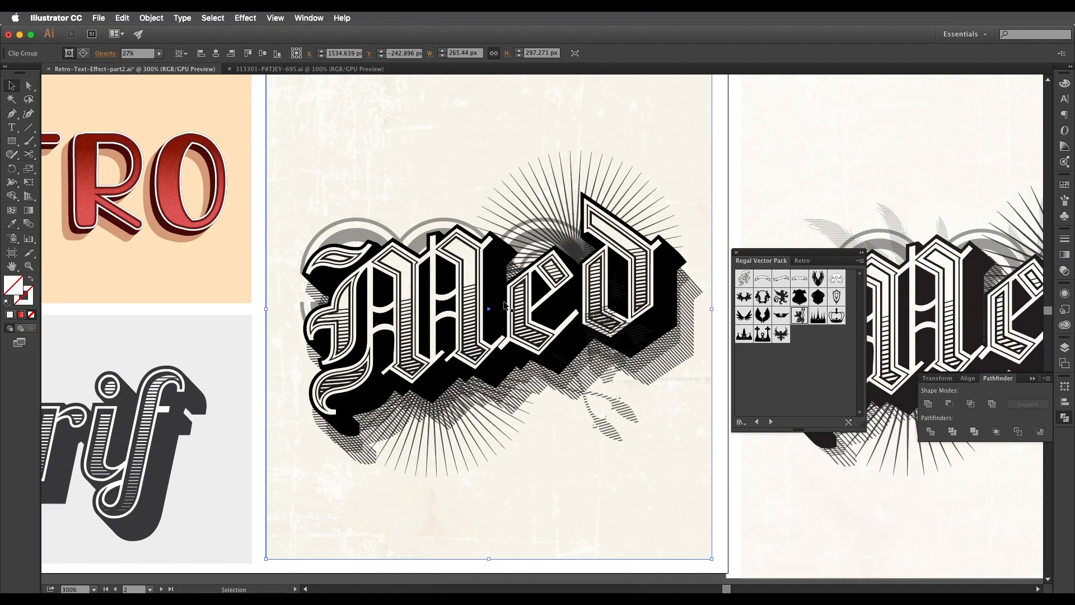
pyautogui.scroll(2, 505, 305)
pyautogui.scroll(-3, 505, 306)
pyautogui.click(509, 503)
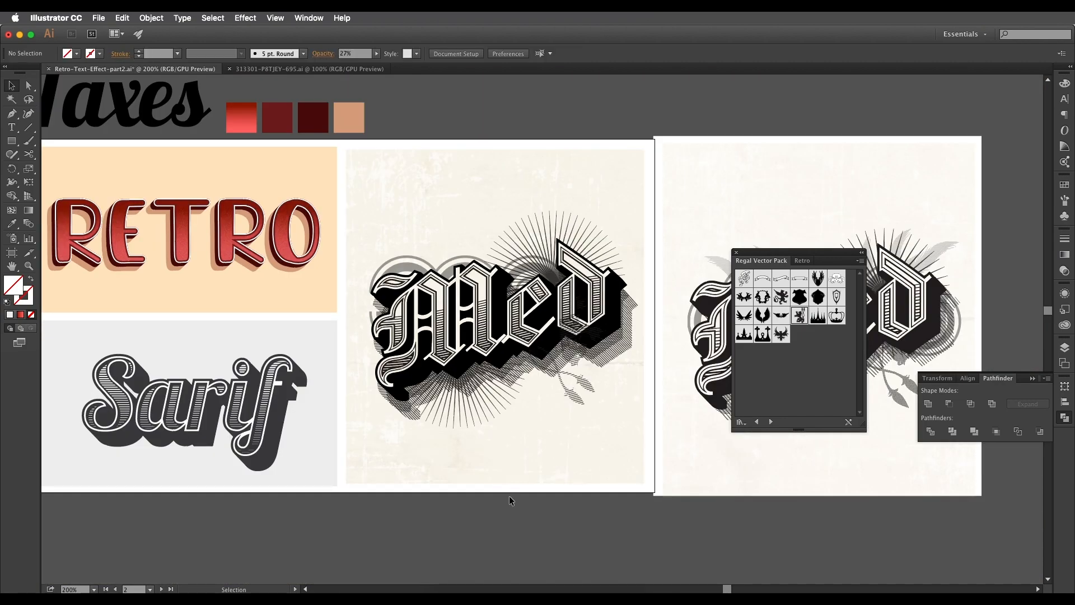
pyautogui.scroll(1, 515, 370)
pyautogui.scroll(2, 515, 371)
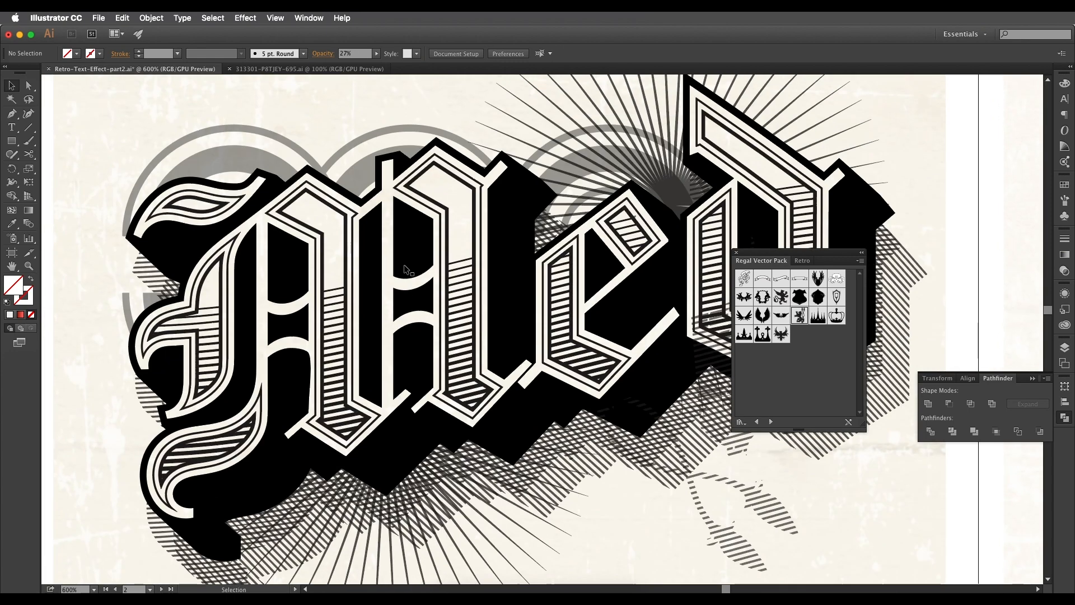
pyautogui.moveTo(408, 272); pyautogui.dragTo(402, 297)
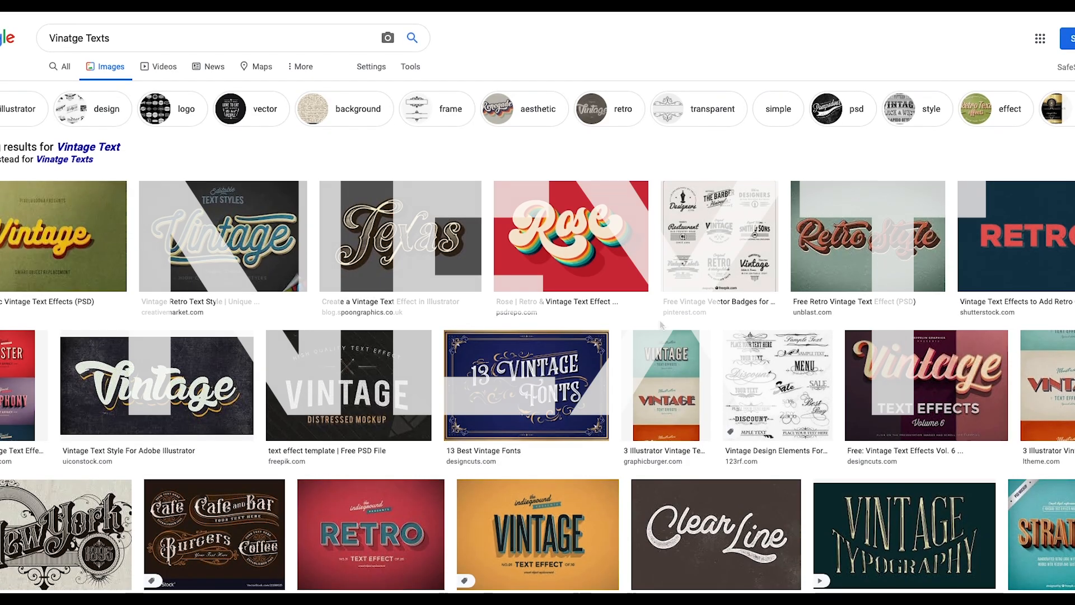
# Step: Switch to Google Images and browse "Vintage Text" results filtered by illustrator and vintage style for text effect references
pyautogui.scroll(-3, 662, 320)
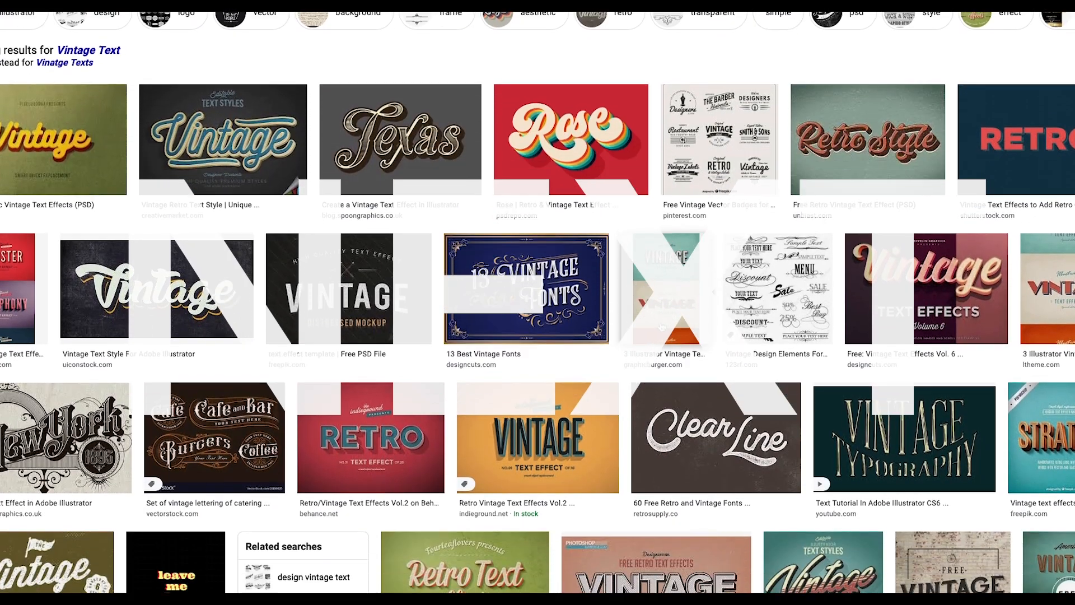
pyautogui.scroll(-3, 659, 338)
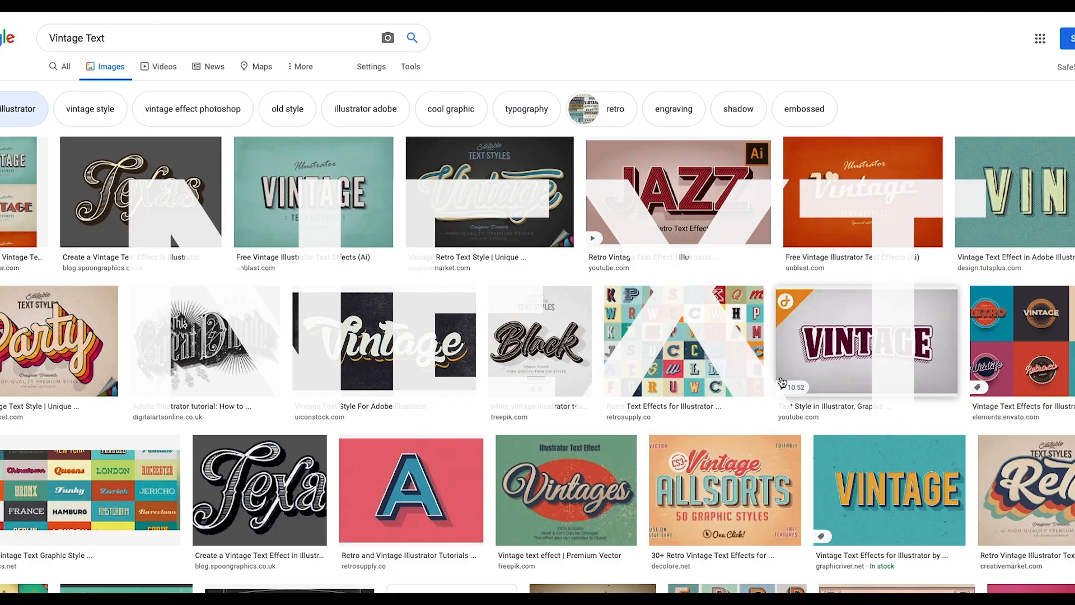
pyautogui.scroll(-8, 783, 383)
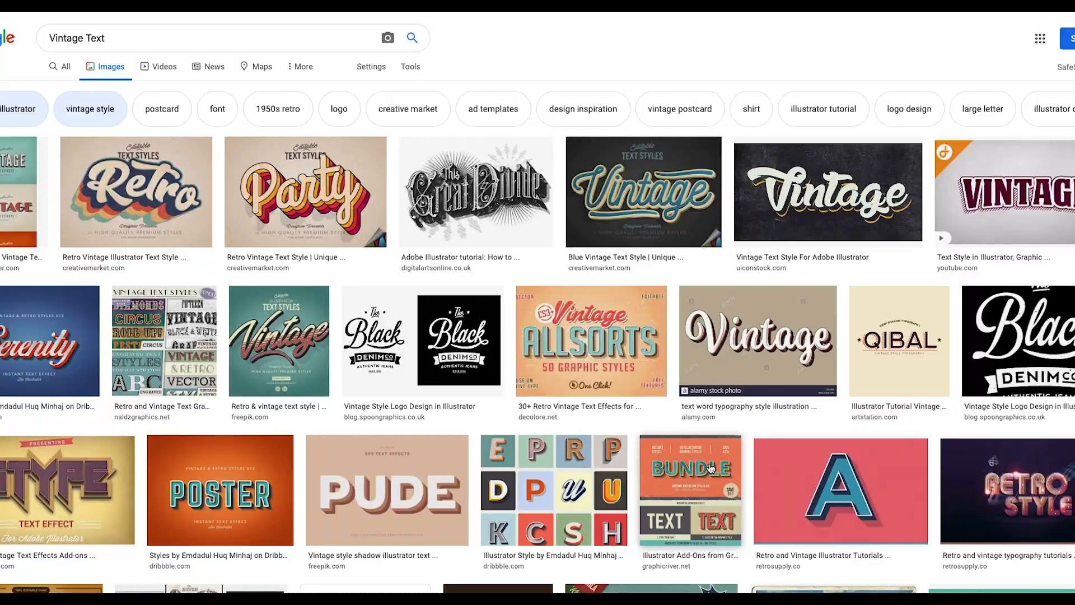
pyautogui.scroll(-5, 709, 468)
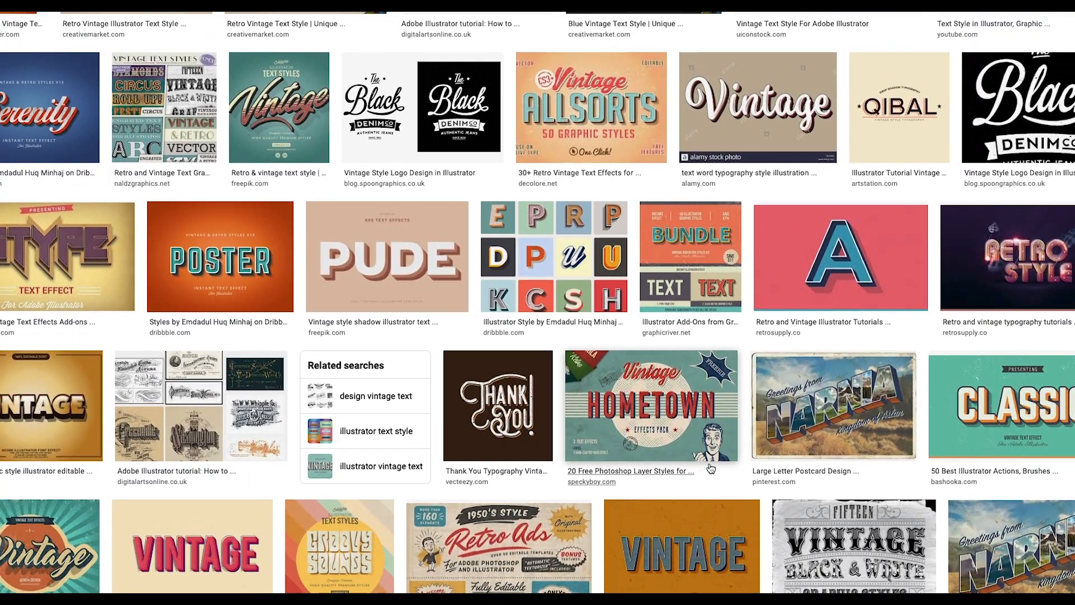